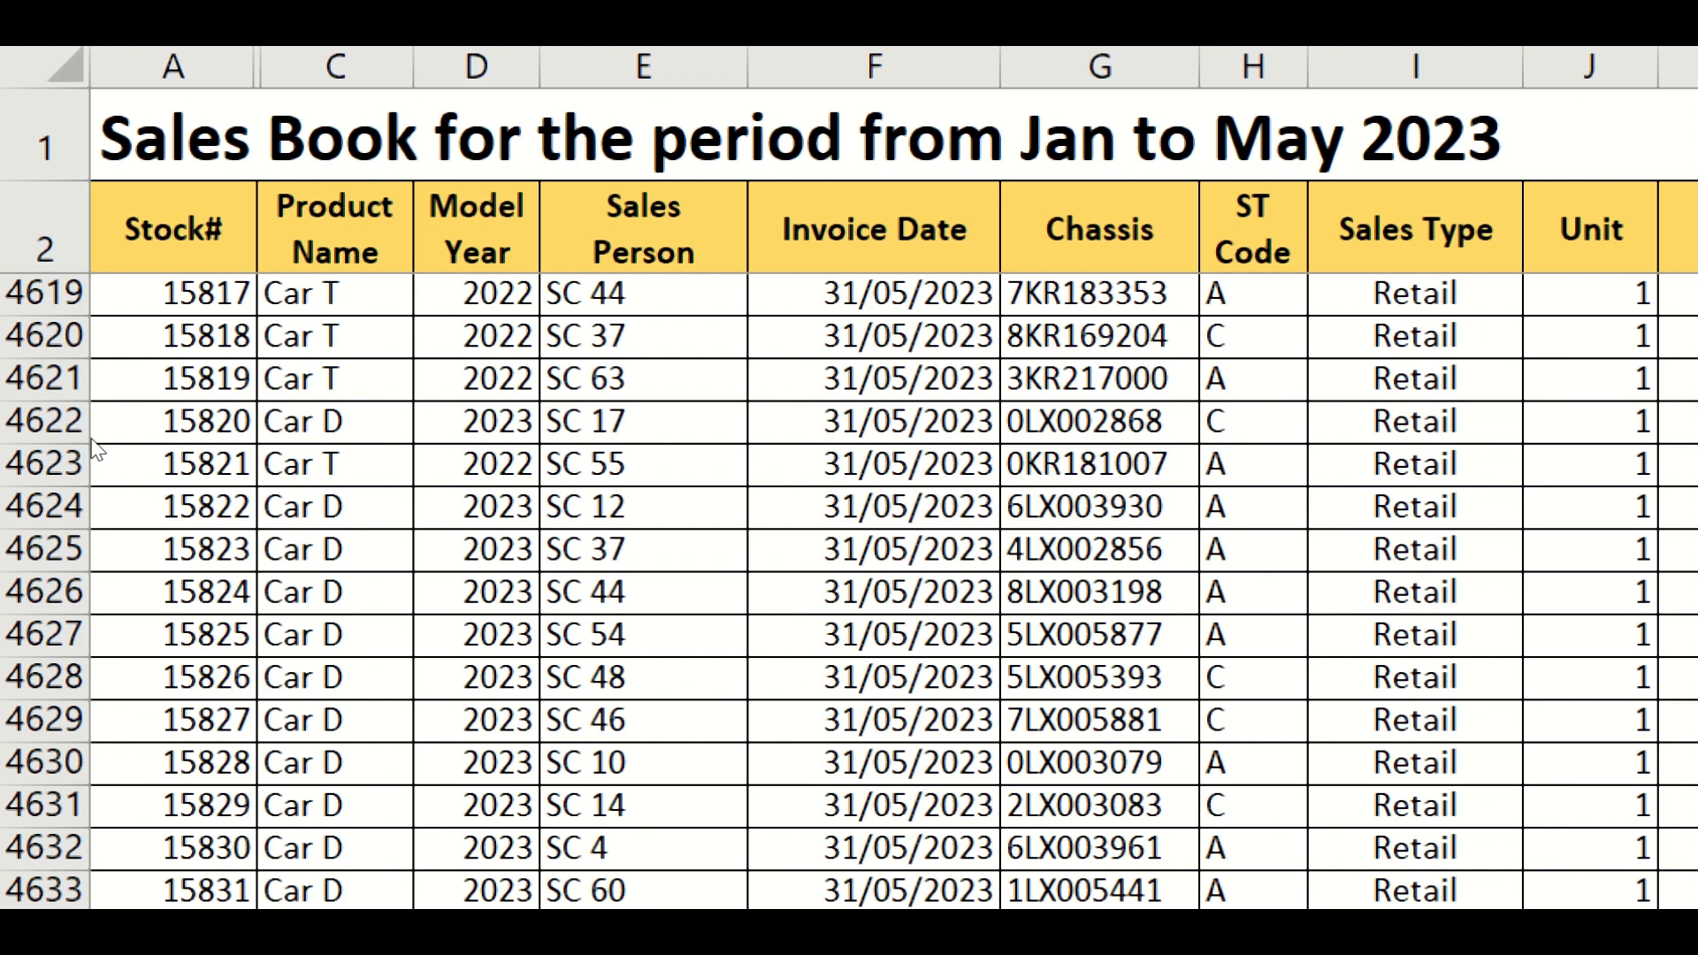
- Review the column headers and data of the car sales book across all columns
{"action": "key", "text": "Left"}
{"action": "key", "text": "ctrl+Up"}
{"action": "key", "text": "ctrl+Left"}
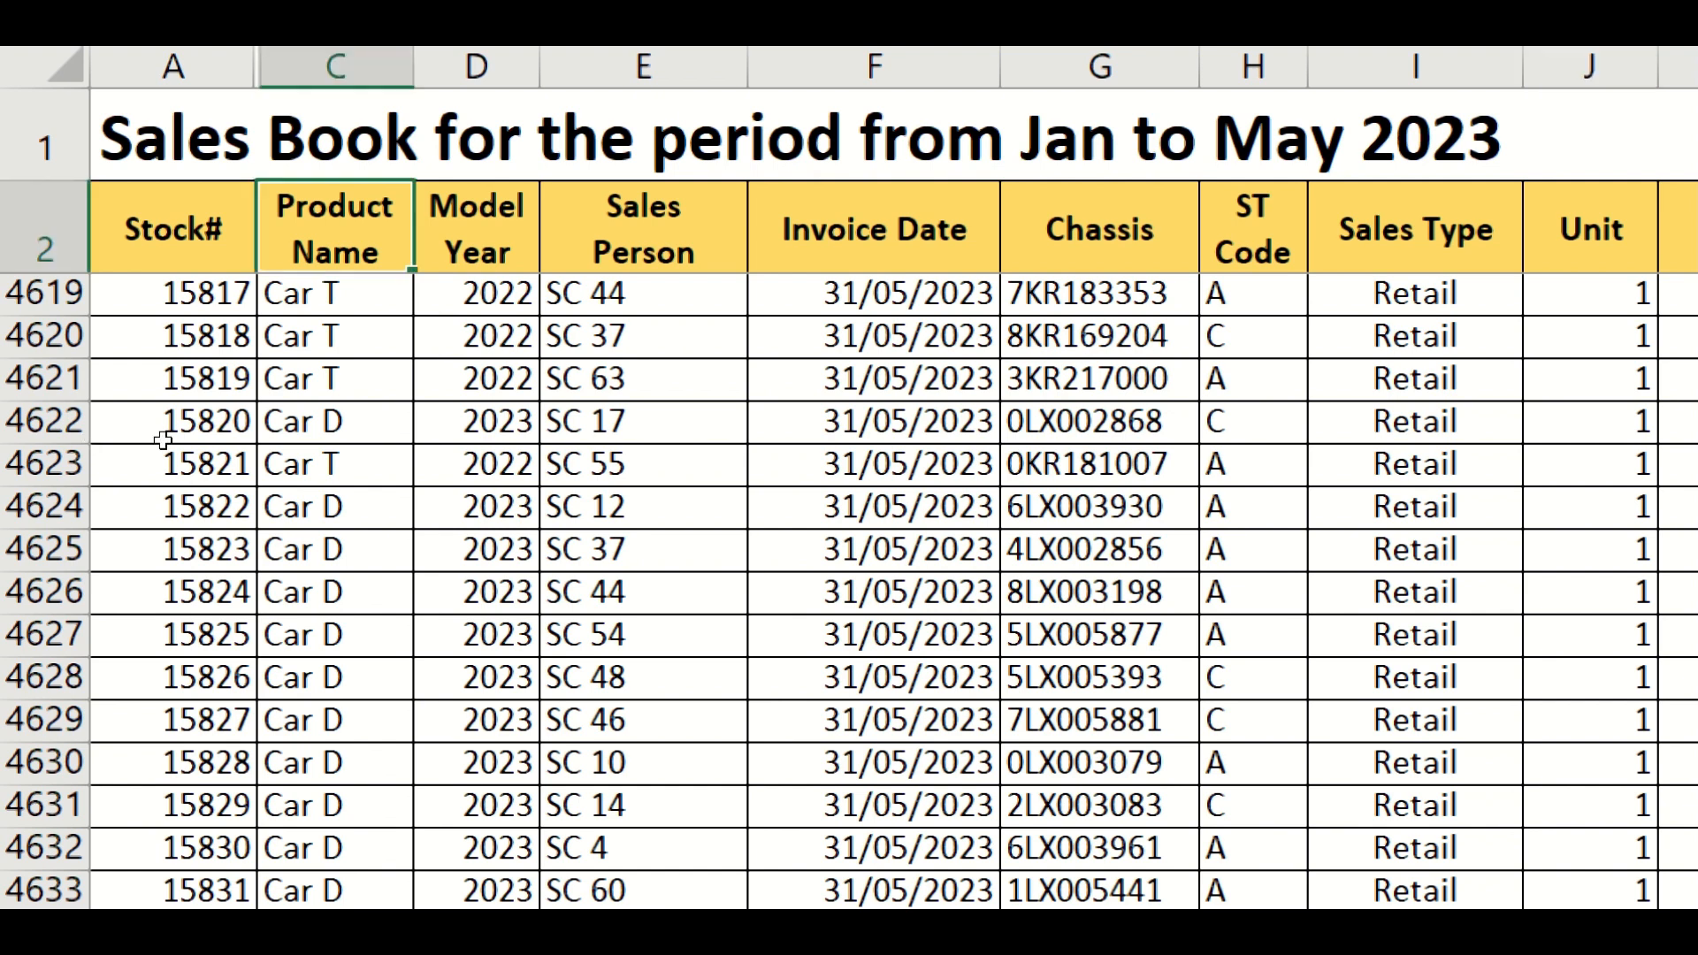
{"action": "key", "text": "Right"}
{"action": "key", "text": "Right"}
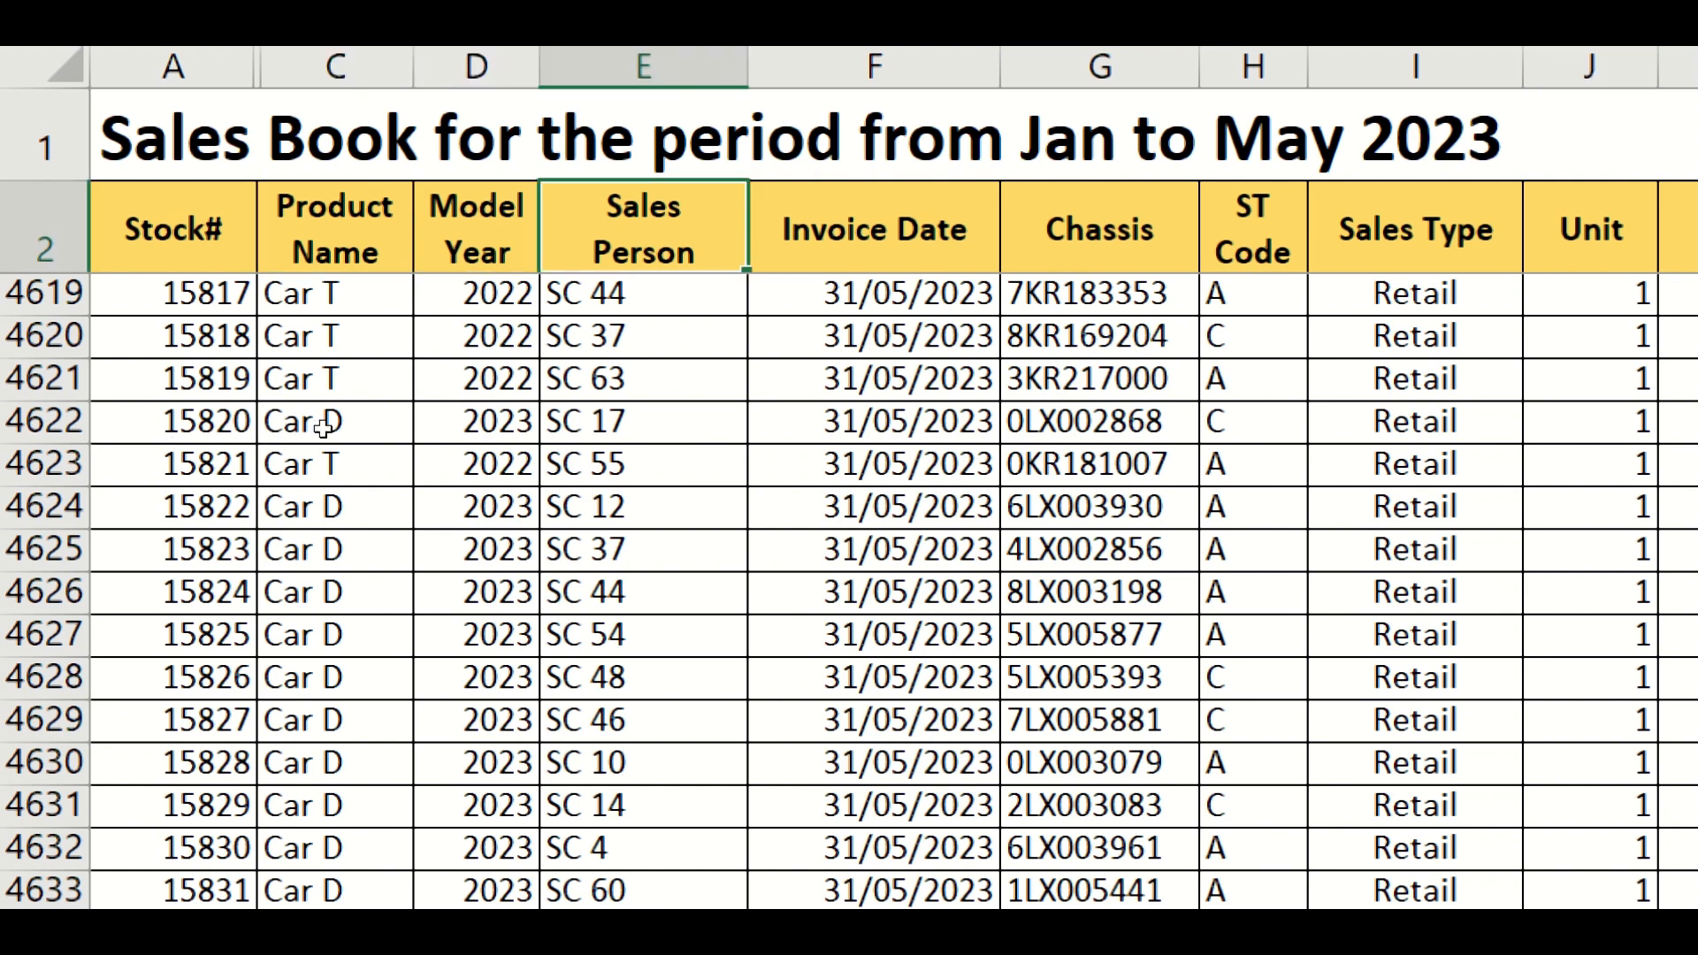
{"action": "key", "text": "Right"}
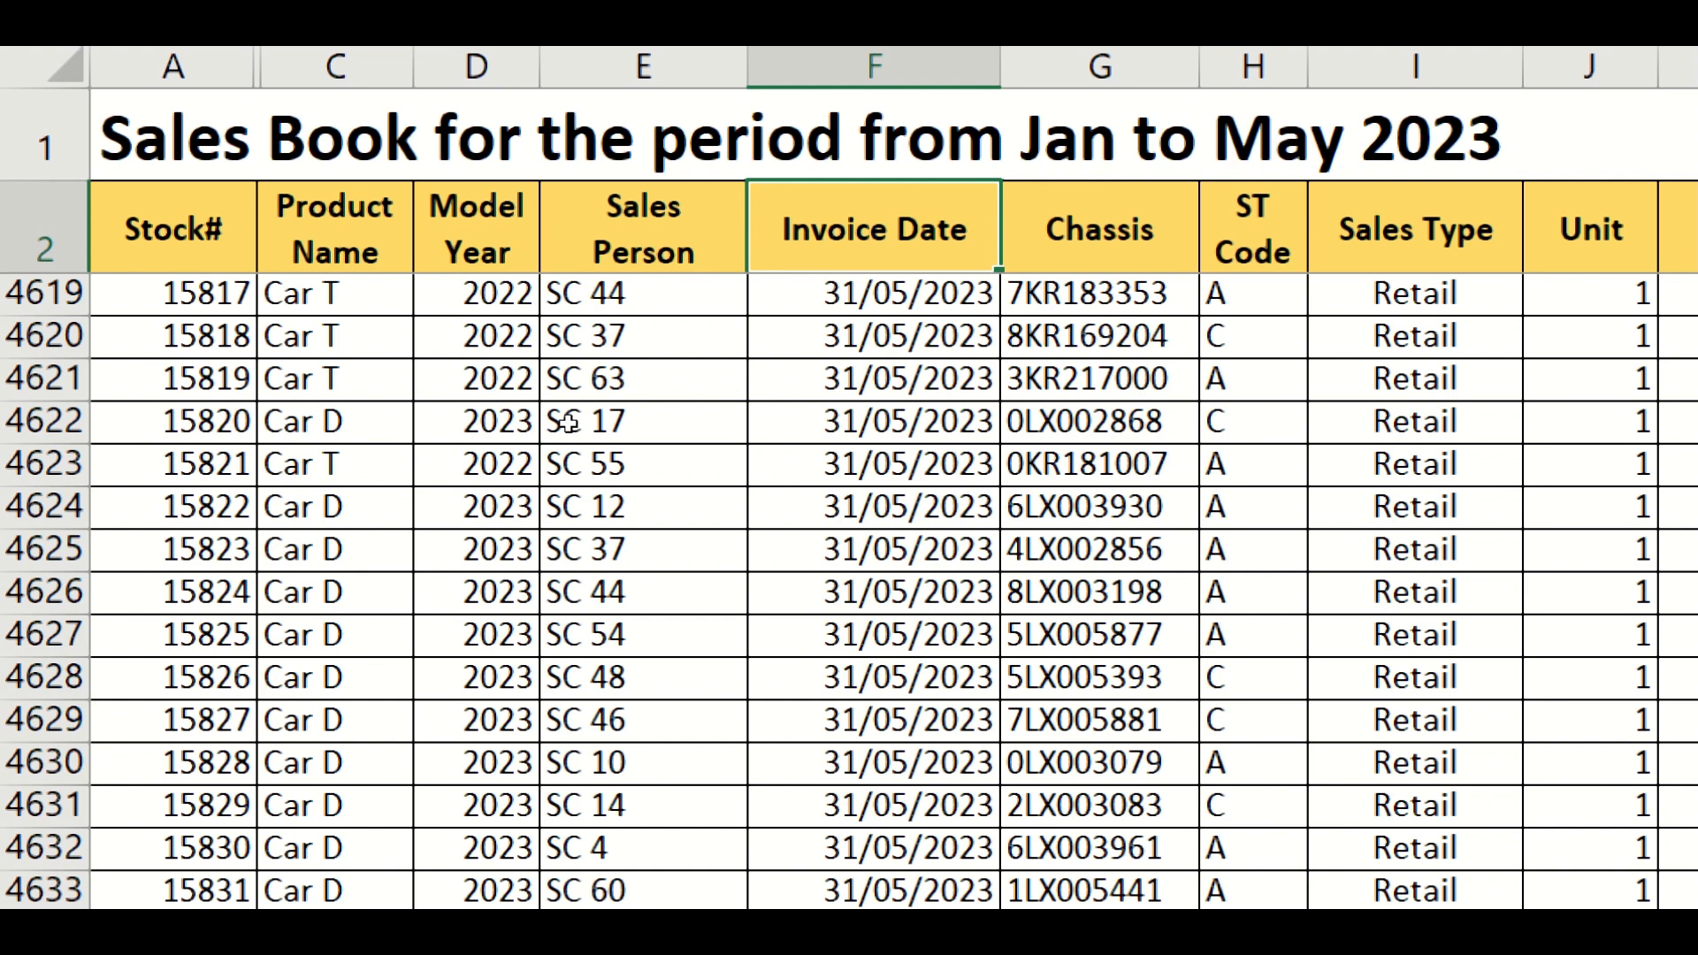
{"action": "key", "text": "Right"}
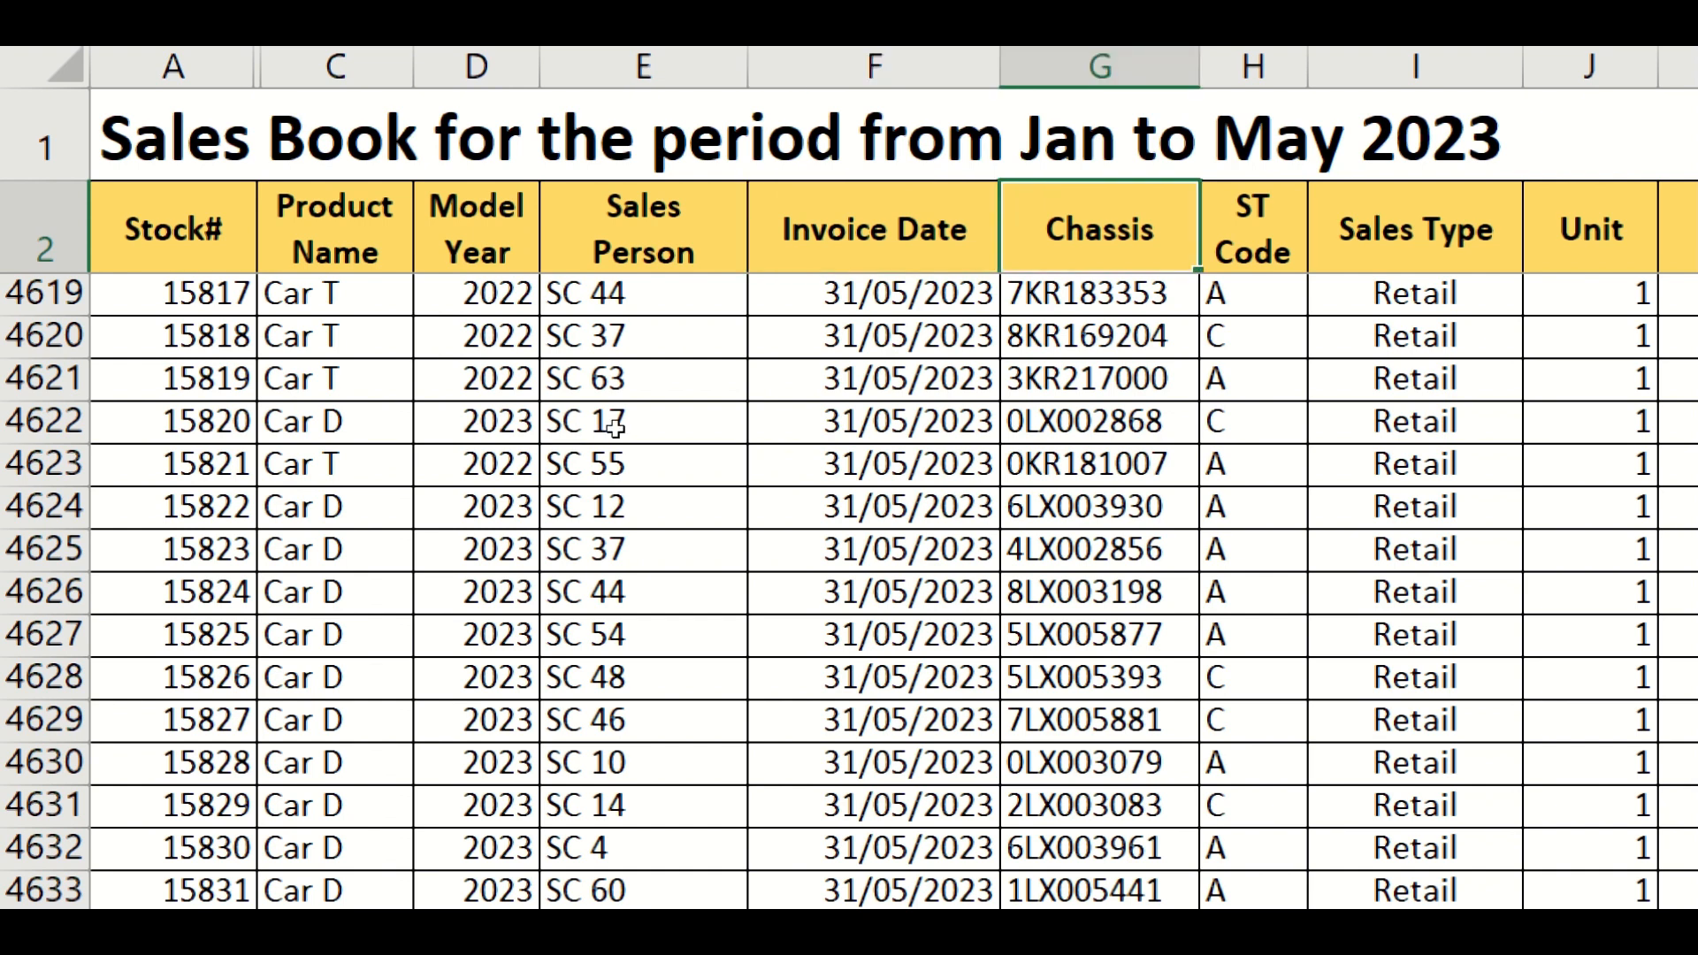
{"action": "key", "text": "Right"}
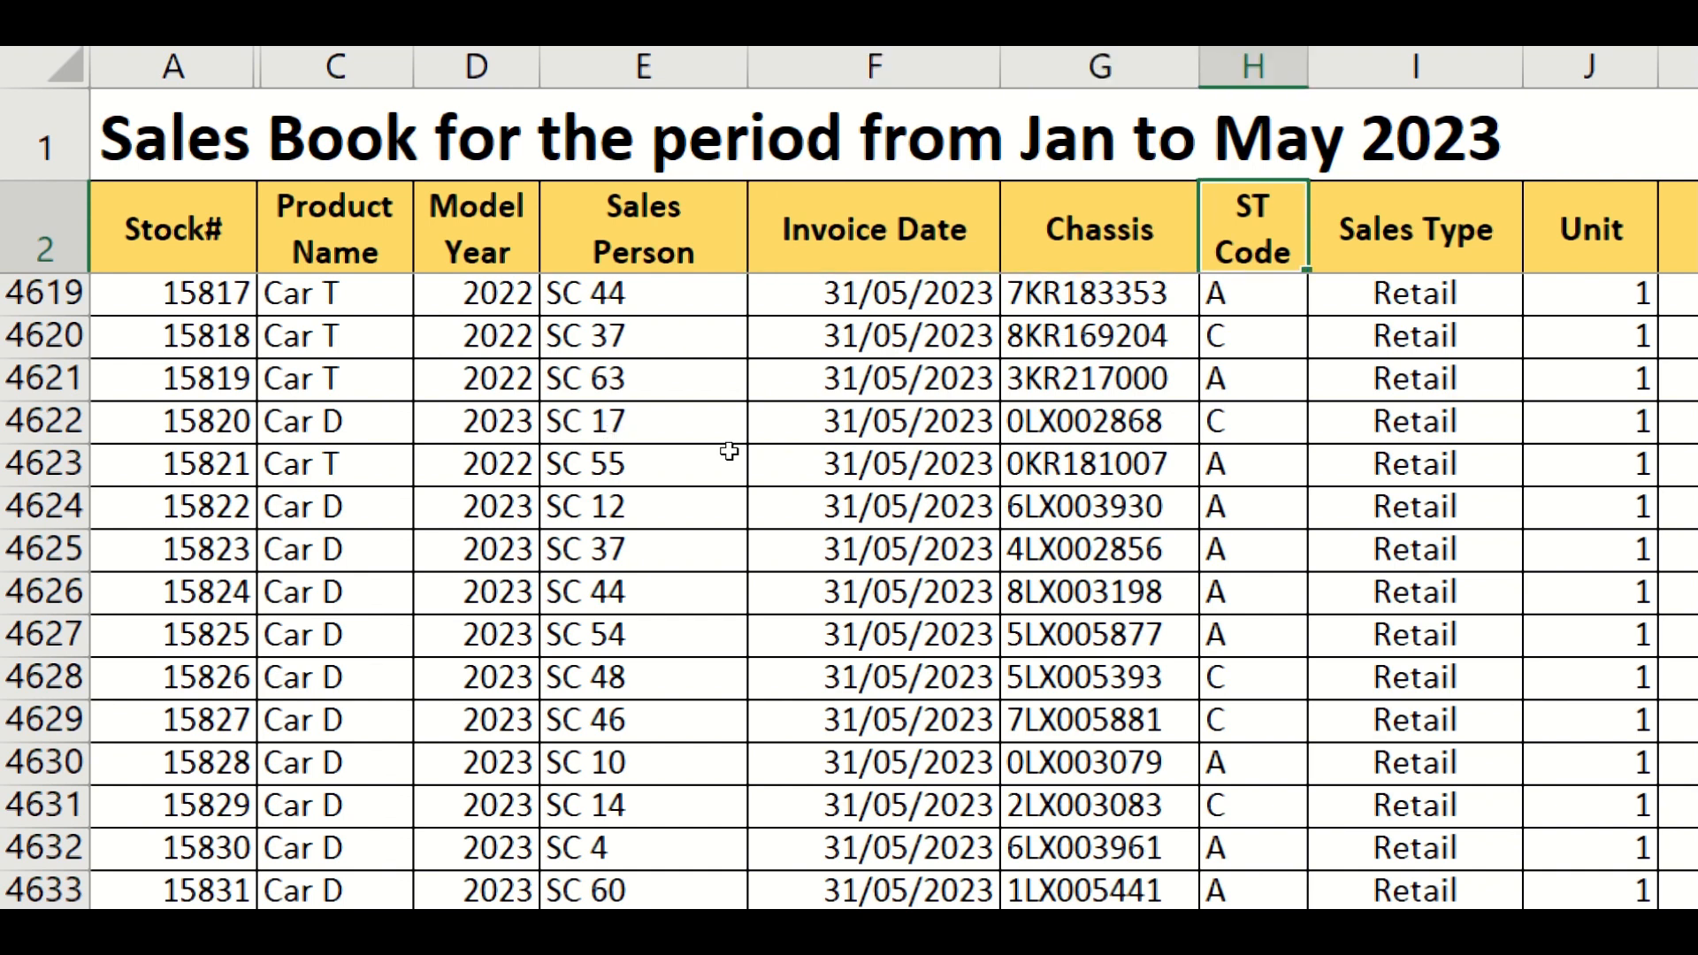
{"action": "key", "text": "Right"}
{"action": "key", "text": "Right"}
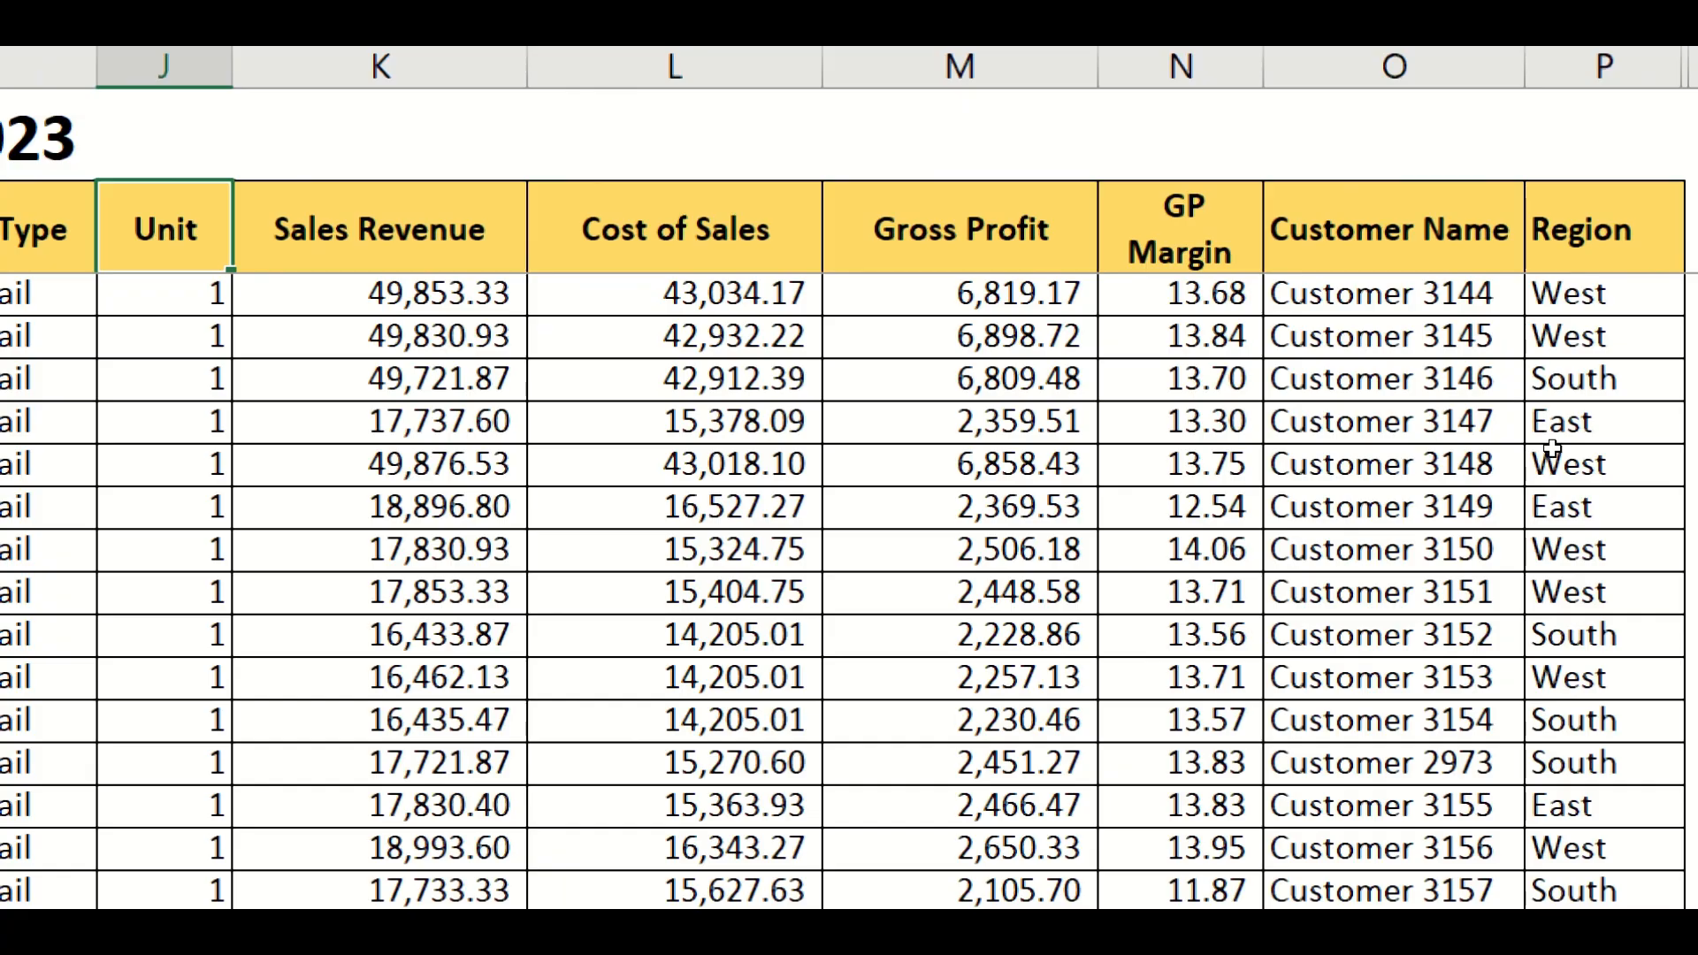
{"action": "left_click", "coordinate": [108, 439]}
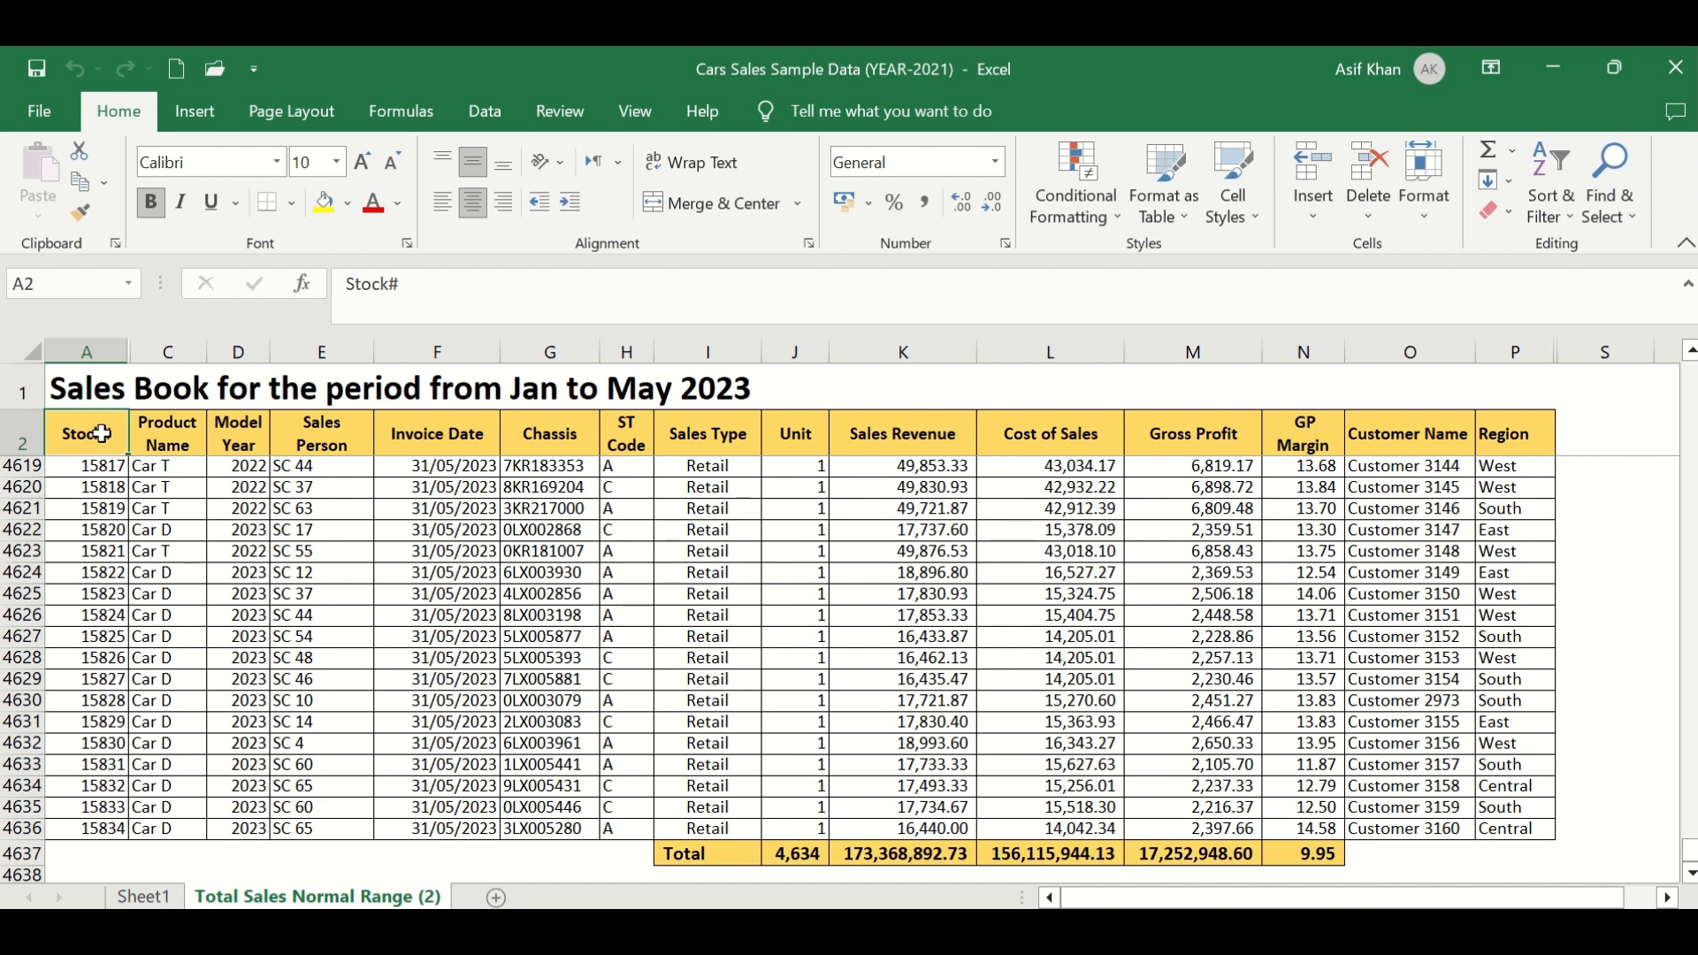
{"action": "left_click", "coordinate": [1525, 830], "text": "shift"}
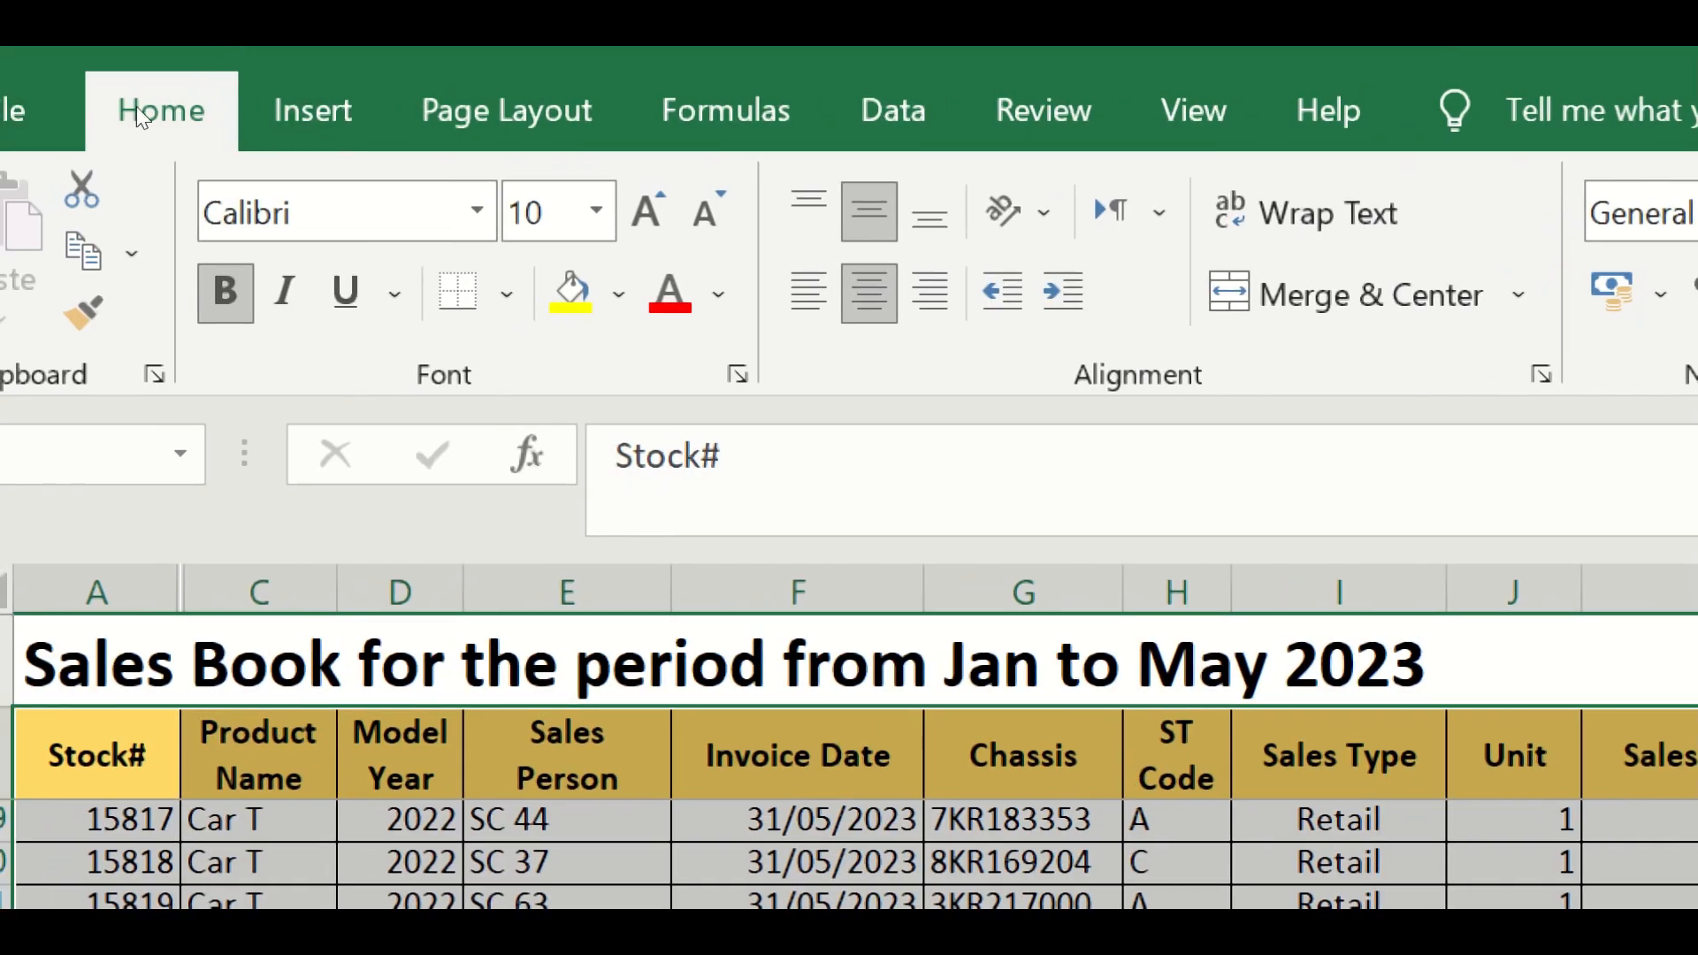
- Insert a PivotTable from the sales data range on a new worksheet
{"action": "left_click", "coordinate": [313, 110]}
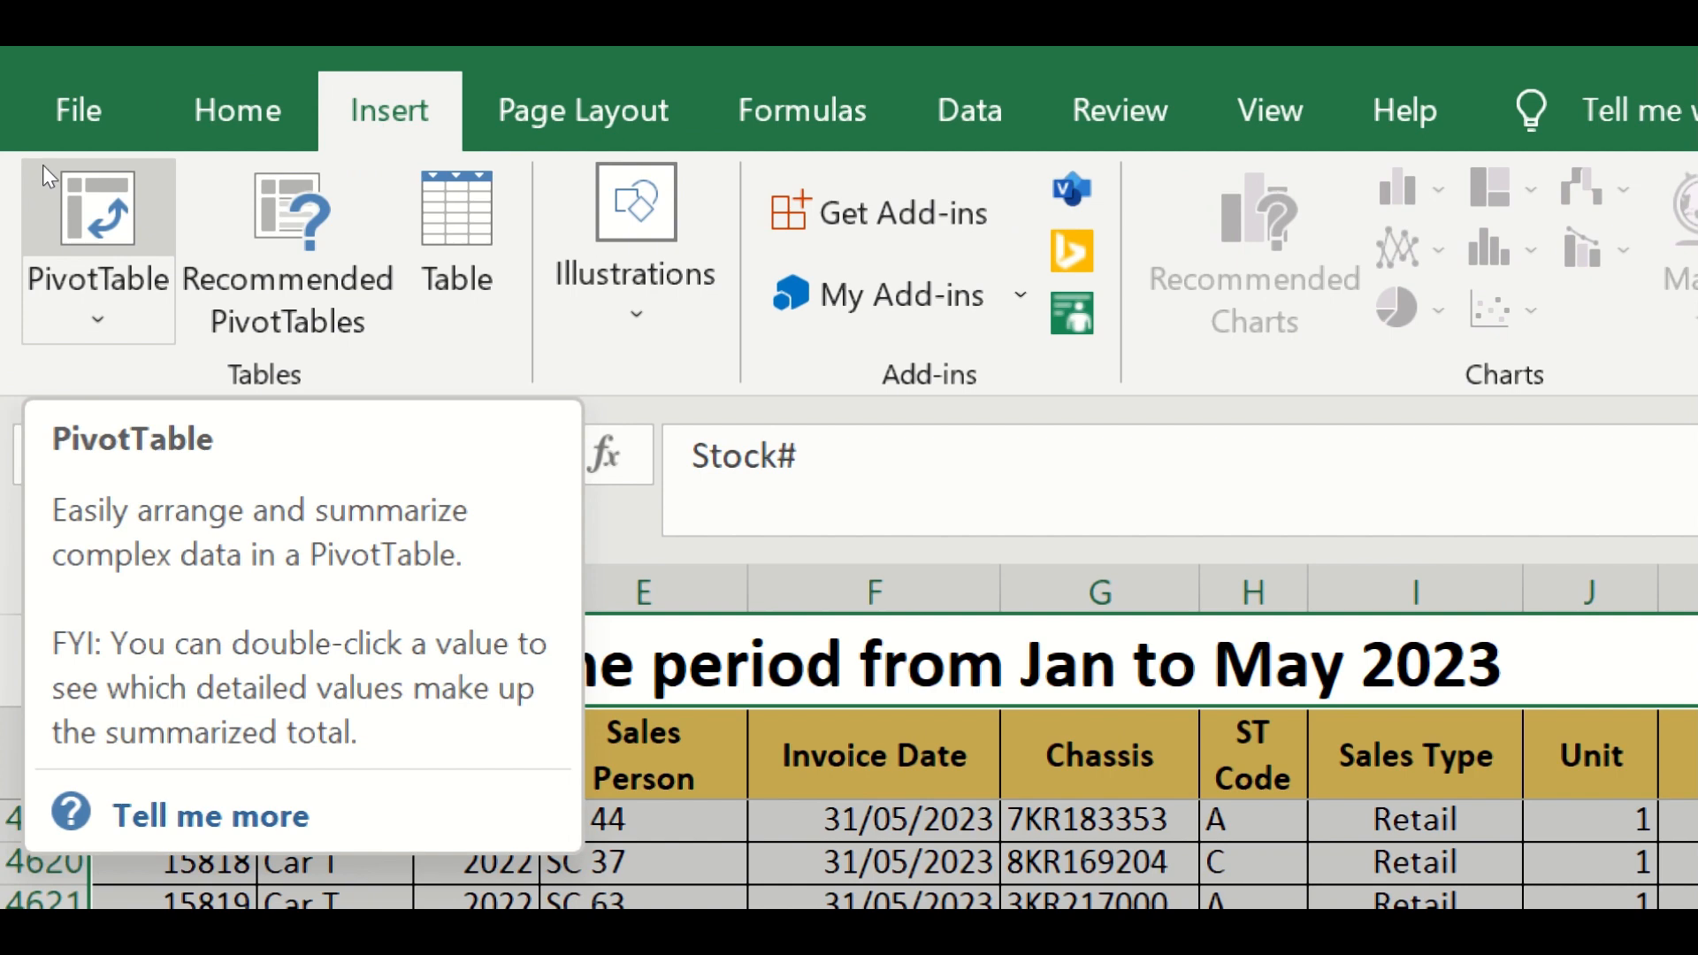
{"action": "left_click", "coordinate": [44, 173]}
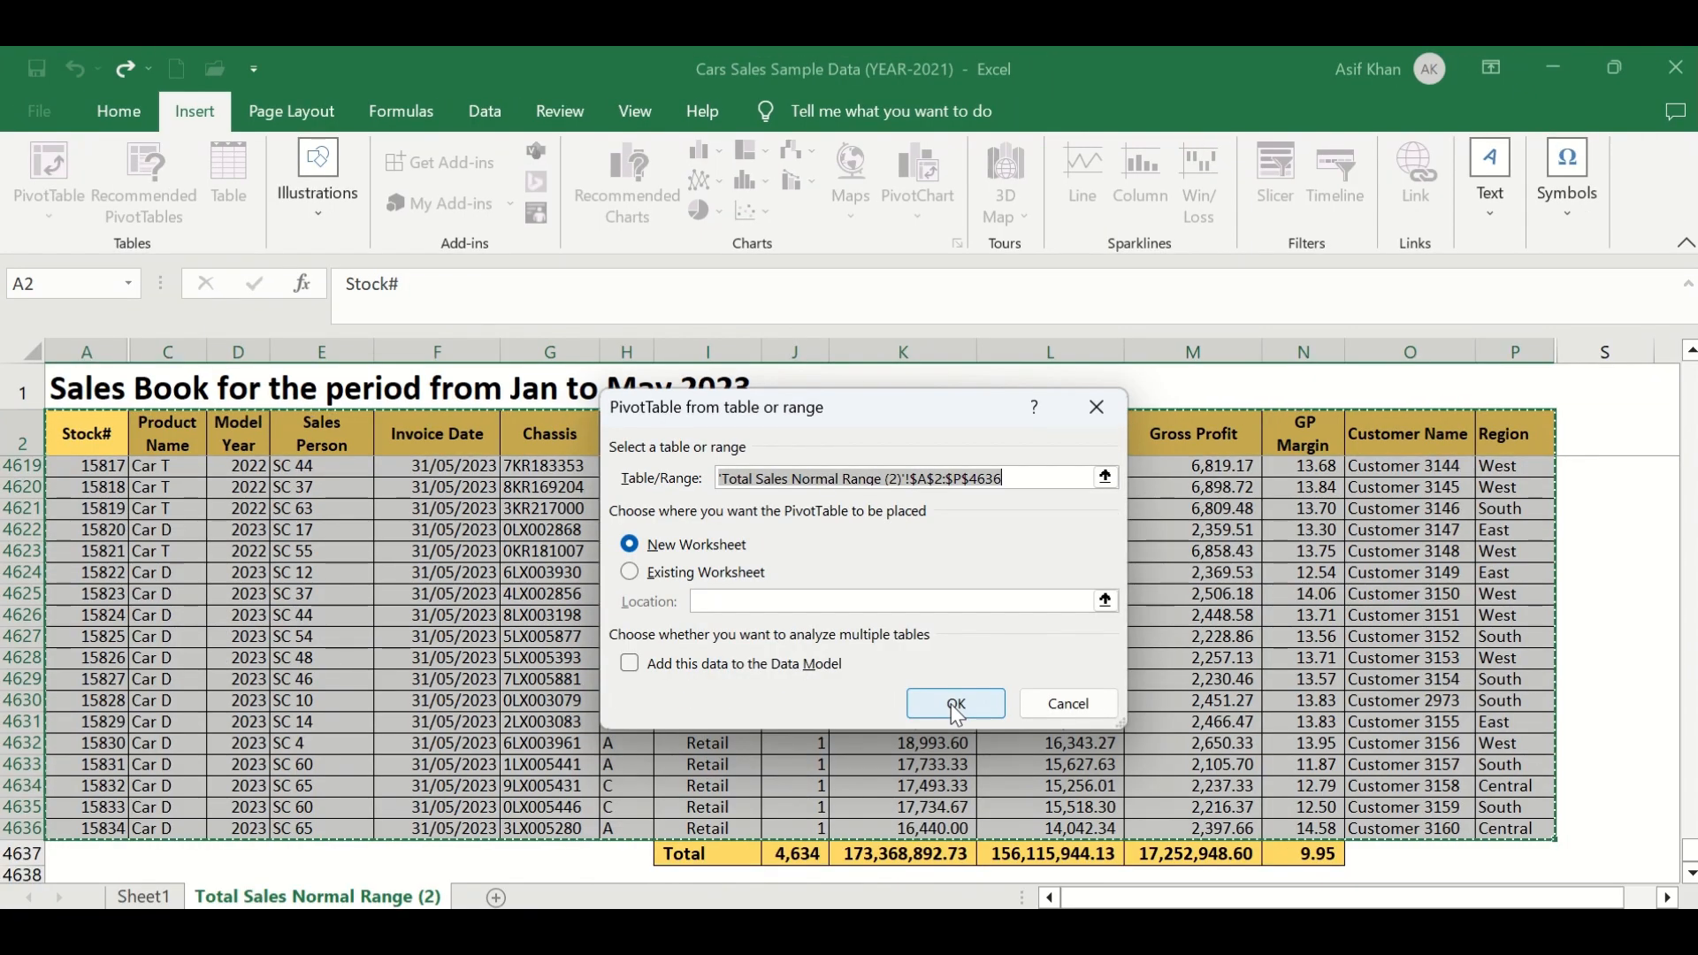
{"action": "left_click", "coordinate": [955, 704]}
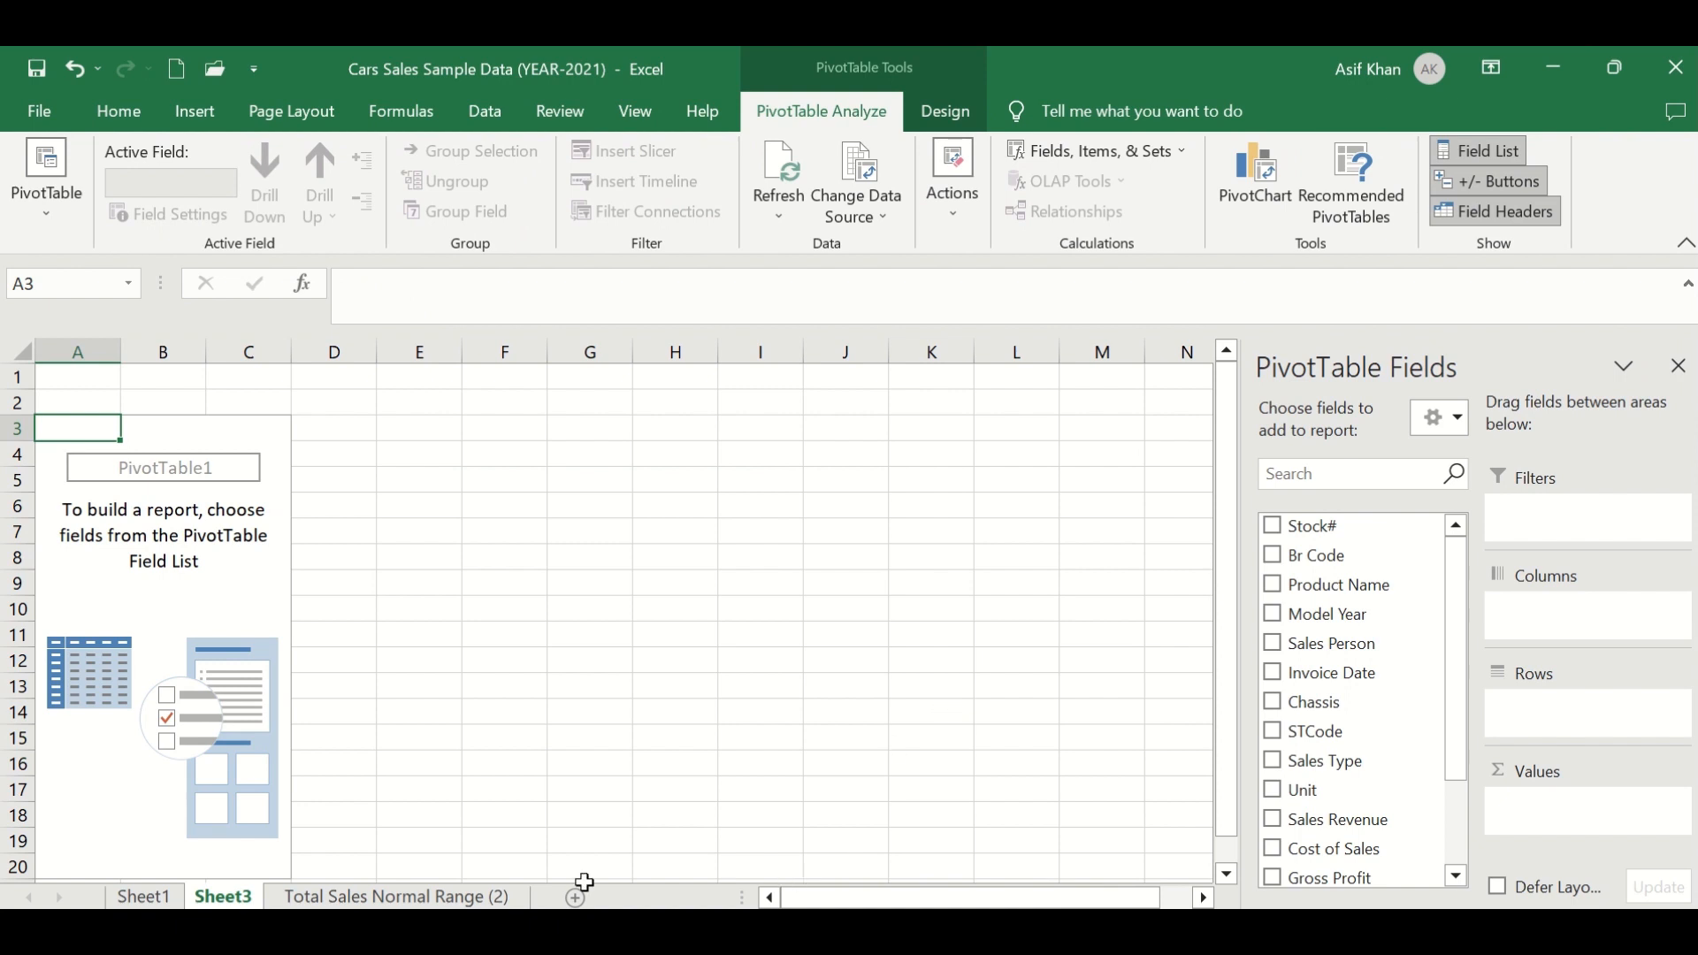
{"action": "left_click_drag", "start_coordinate": [78, 428], "coordinate": [256, 858]}
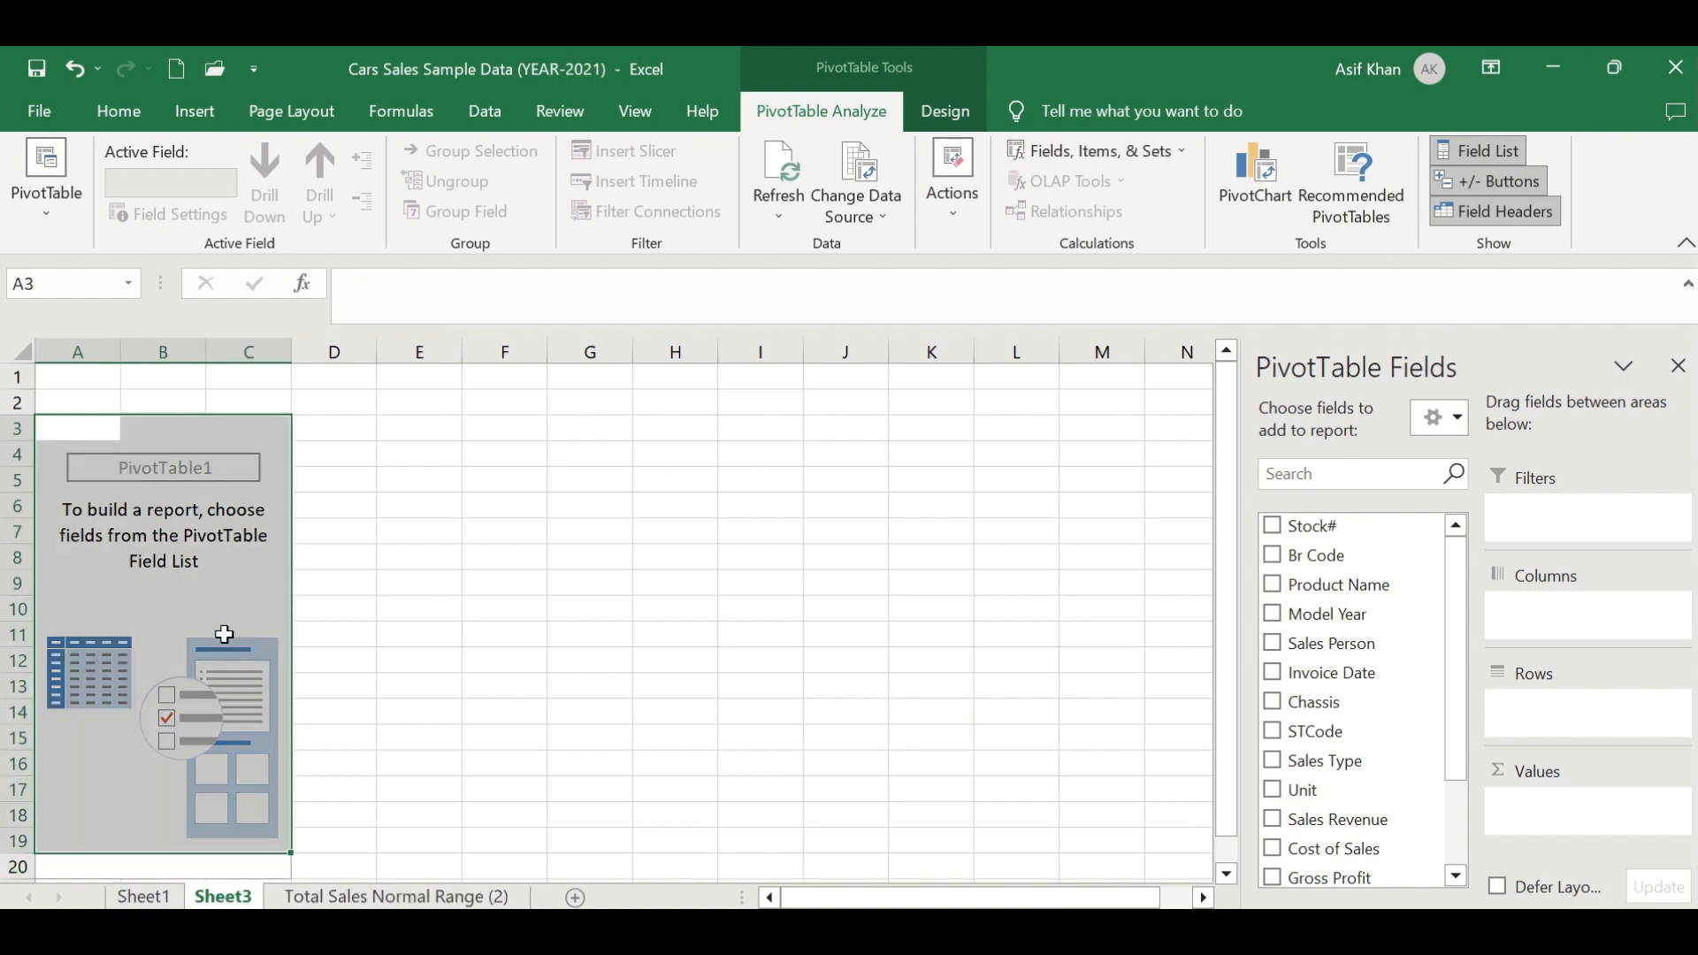
{"action": "left_click", "coordinate": [83, 430]}
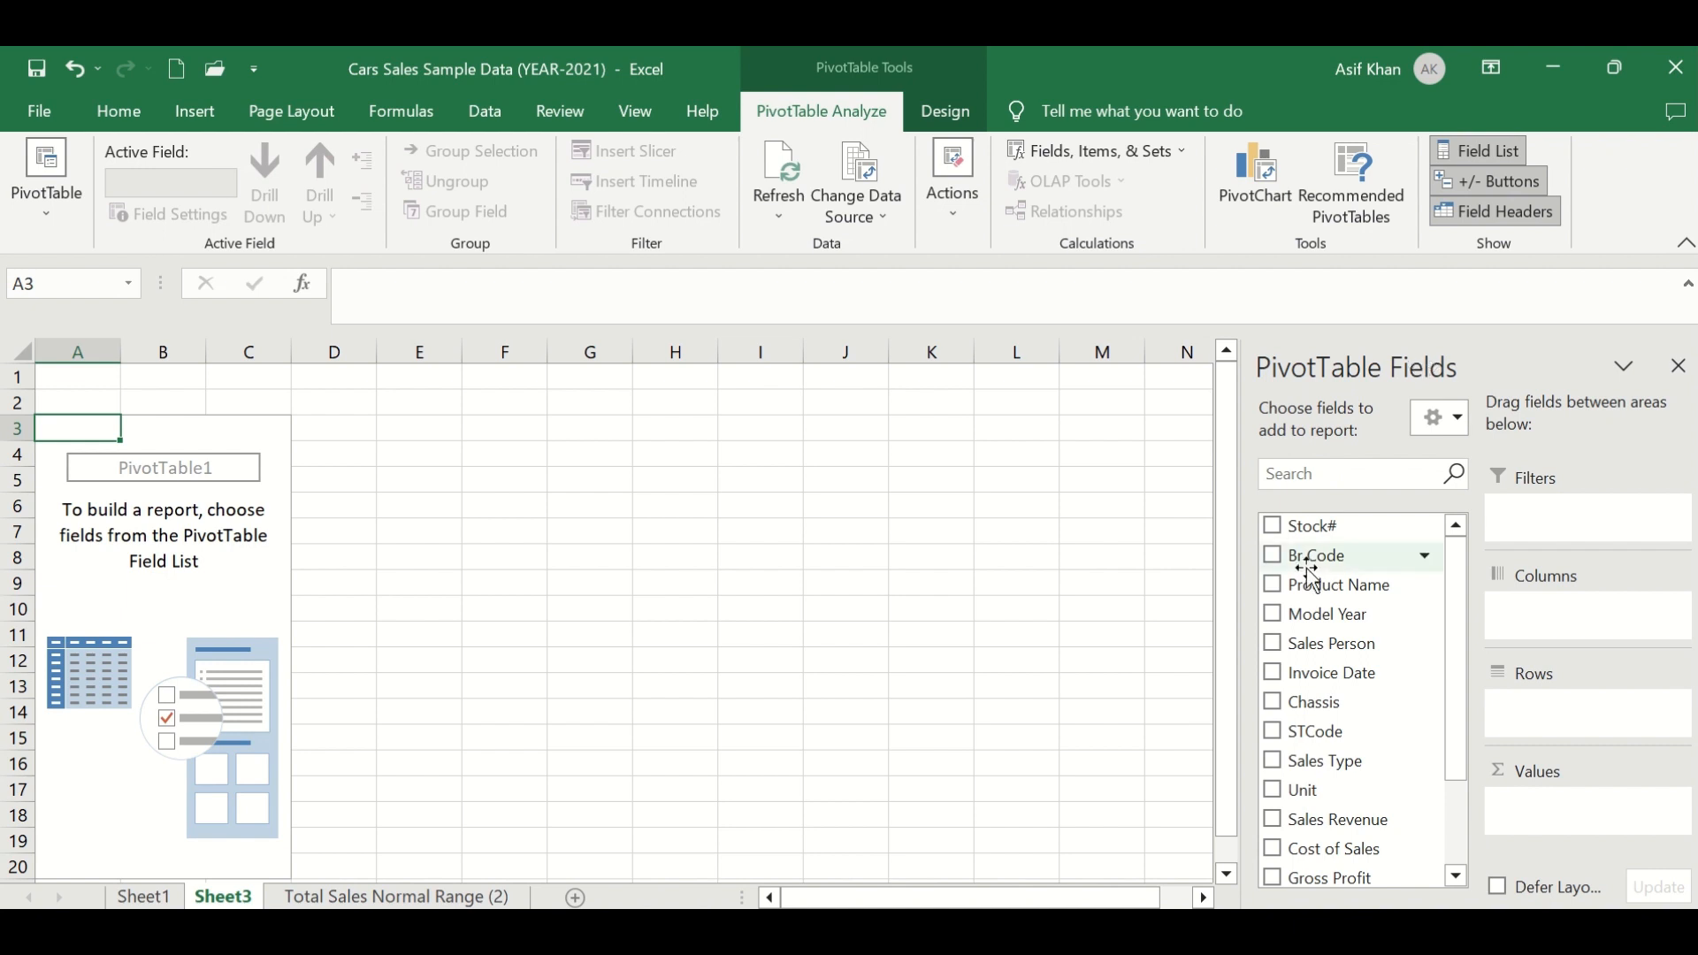
{"action": "left_click_drag", "start_coordinate": [1447, 544], "coordinate": [1453, 637]}
{"action": "left_click_drag", "start_coordinate": [1462, 709], "coordinate": [1483, 515]}
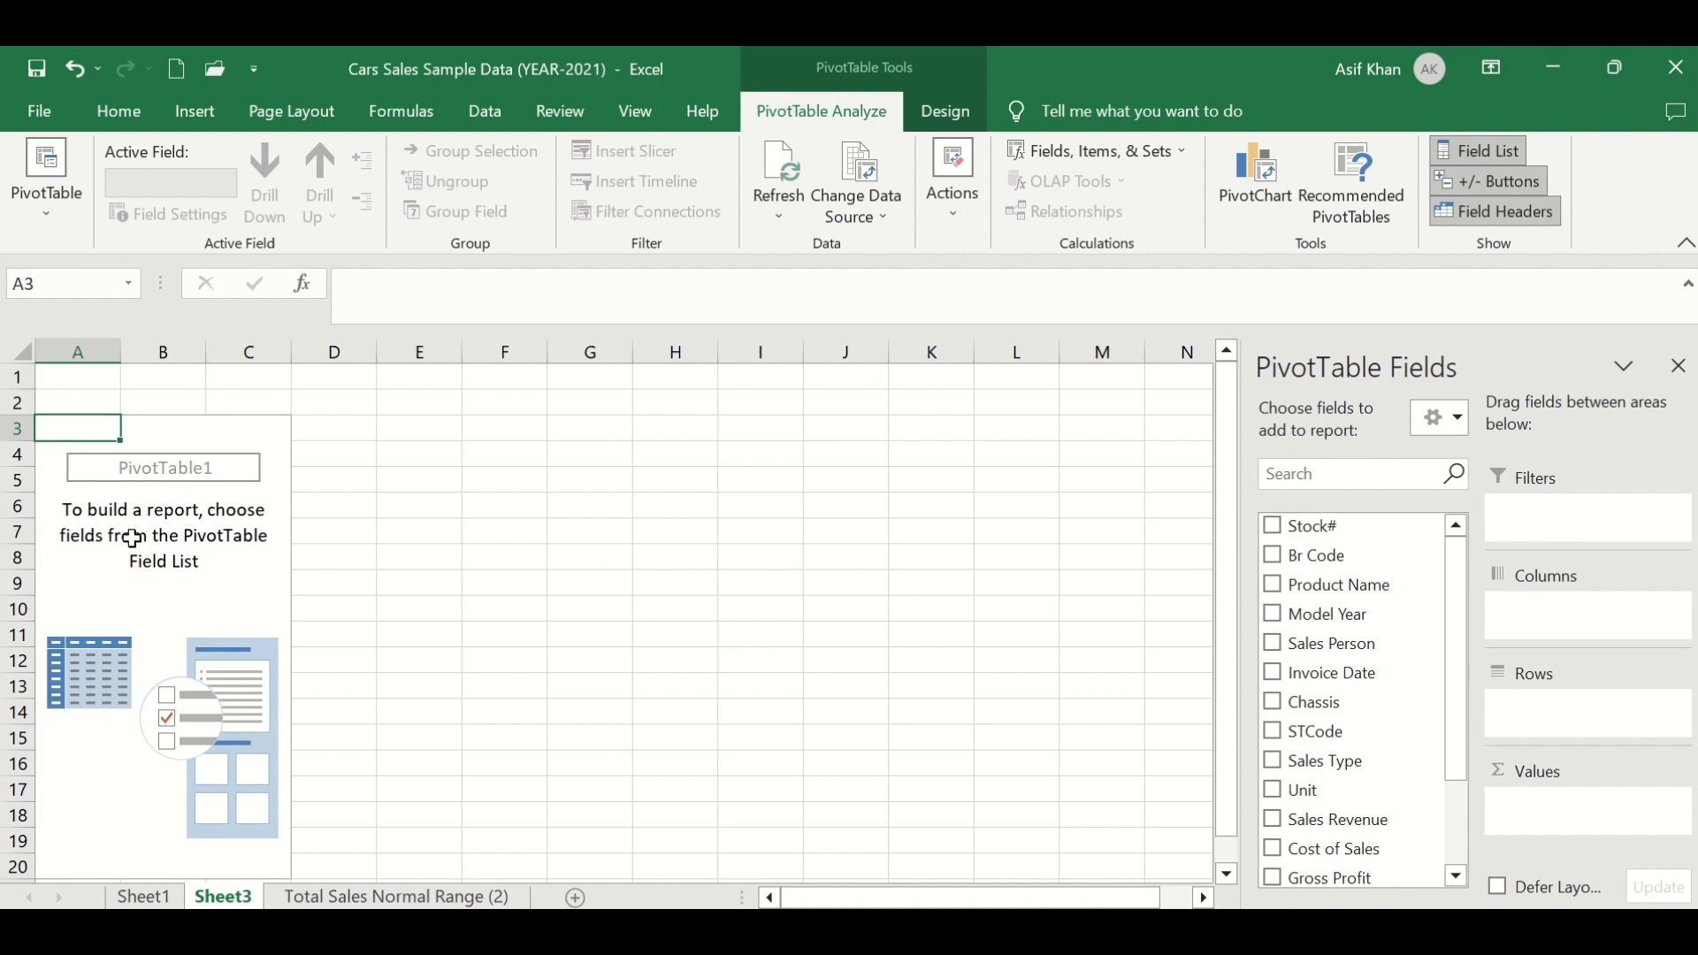
{"action": "left_click", "coordinate": [247, 558]}
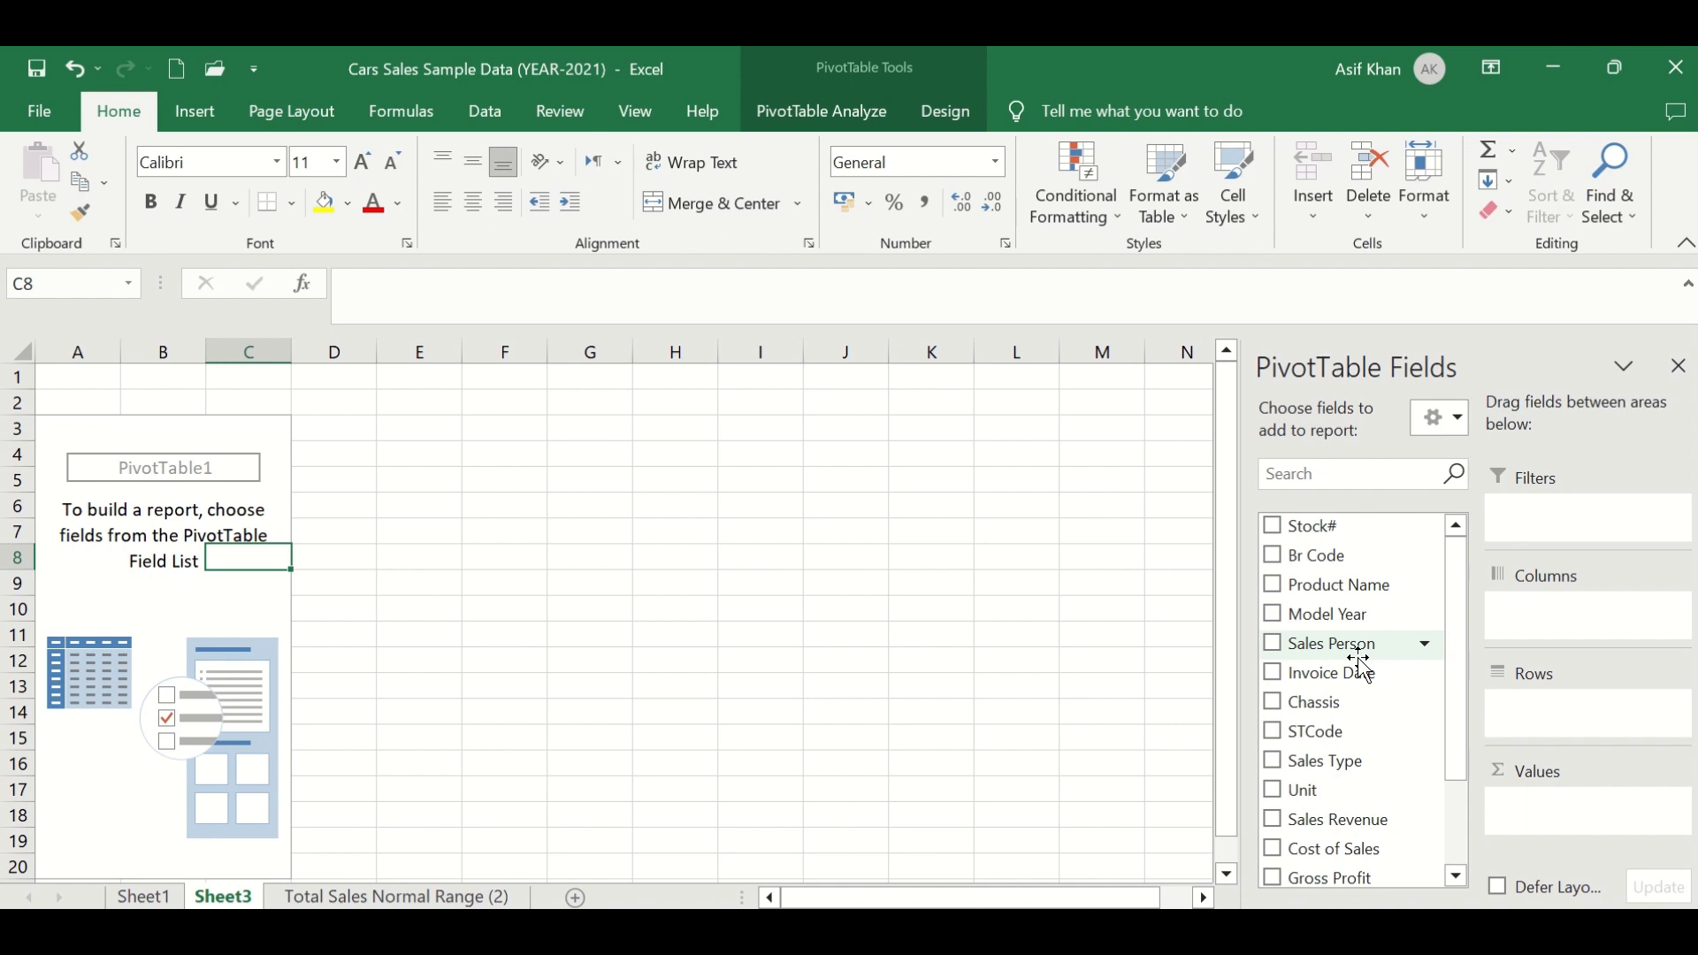
{"action": "left_click", "coordinate": [130, 478]}
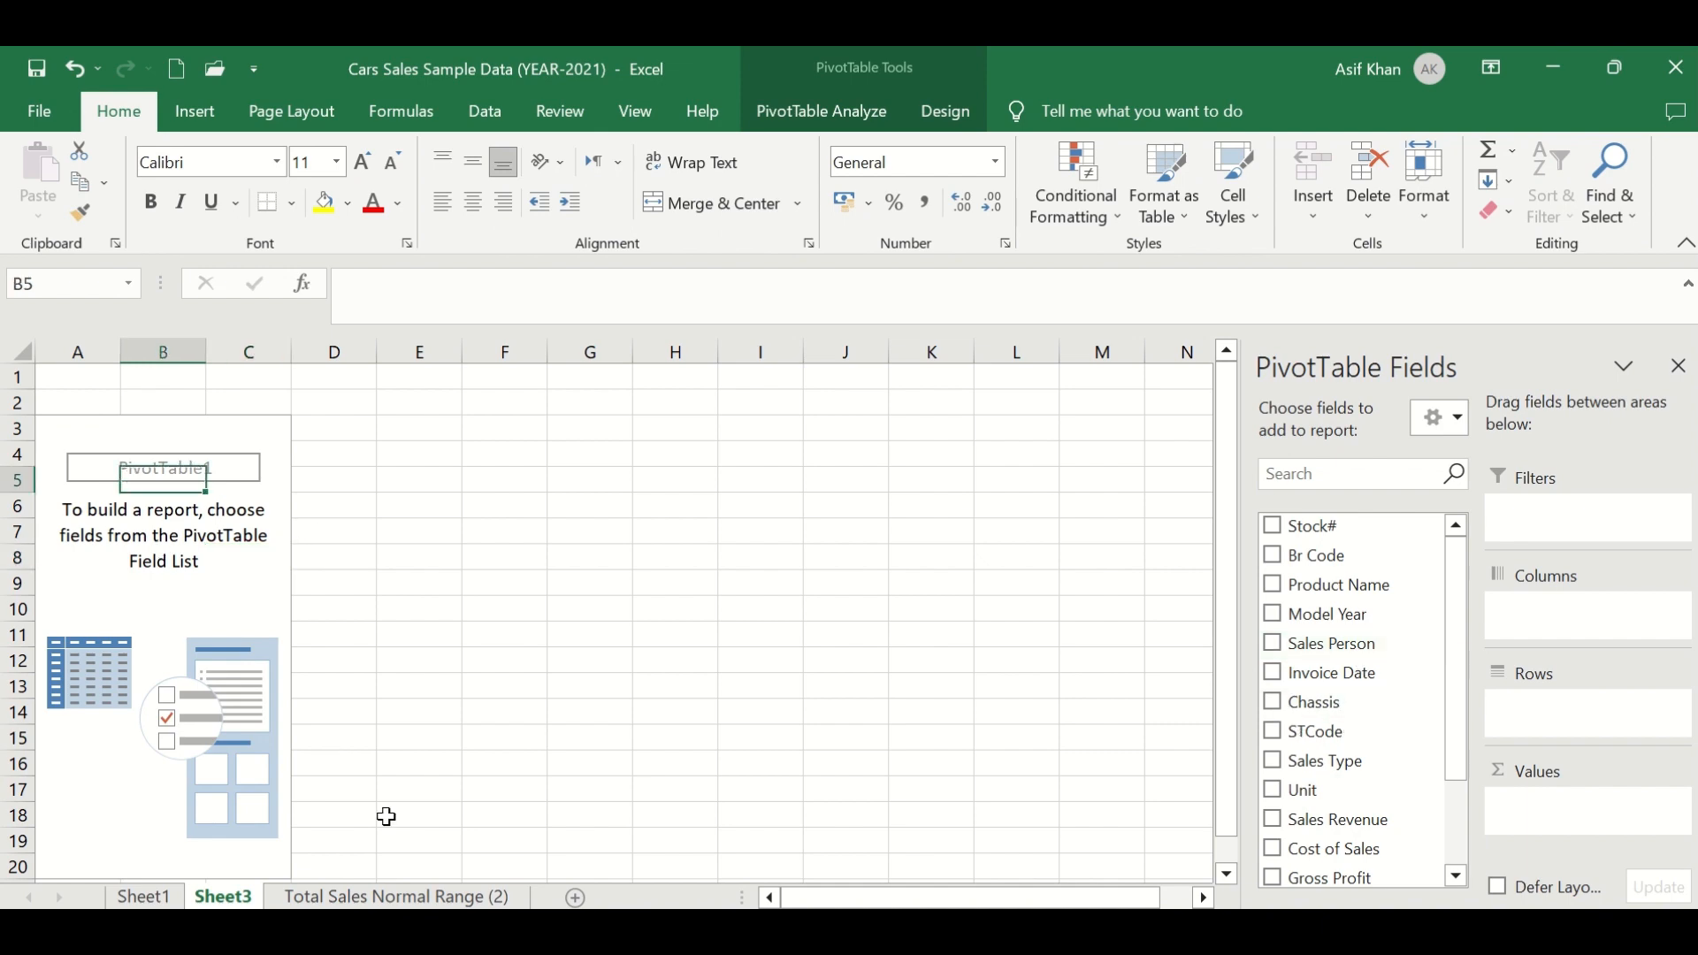
- Switch to the Total Sales Normal Range (2) sheet and turn on filter buttons for the header row
{"action": "left_click", "coordinate": [400, 895]}
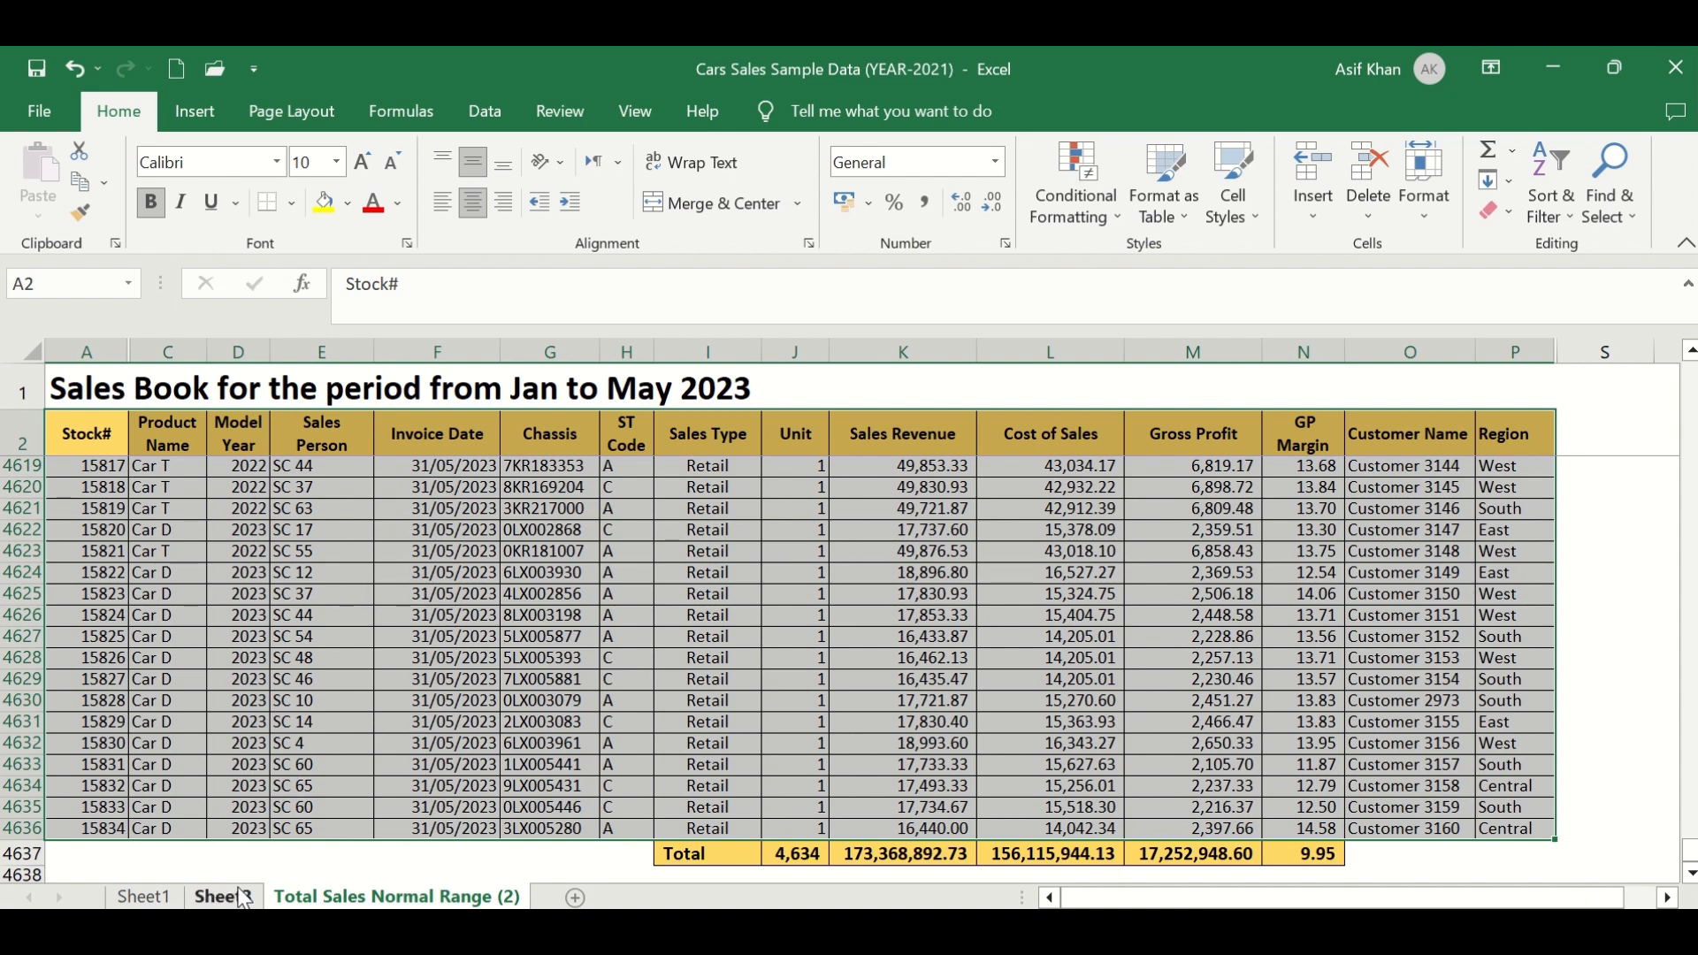
{"action": "left_click", "coordinate": [1514, 436]}
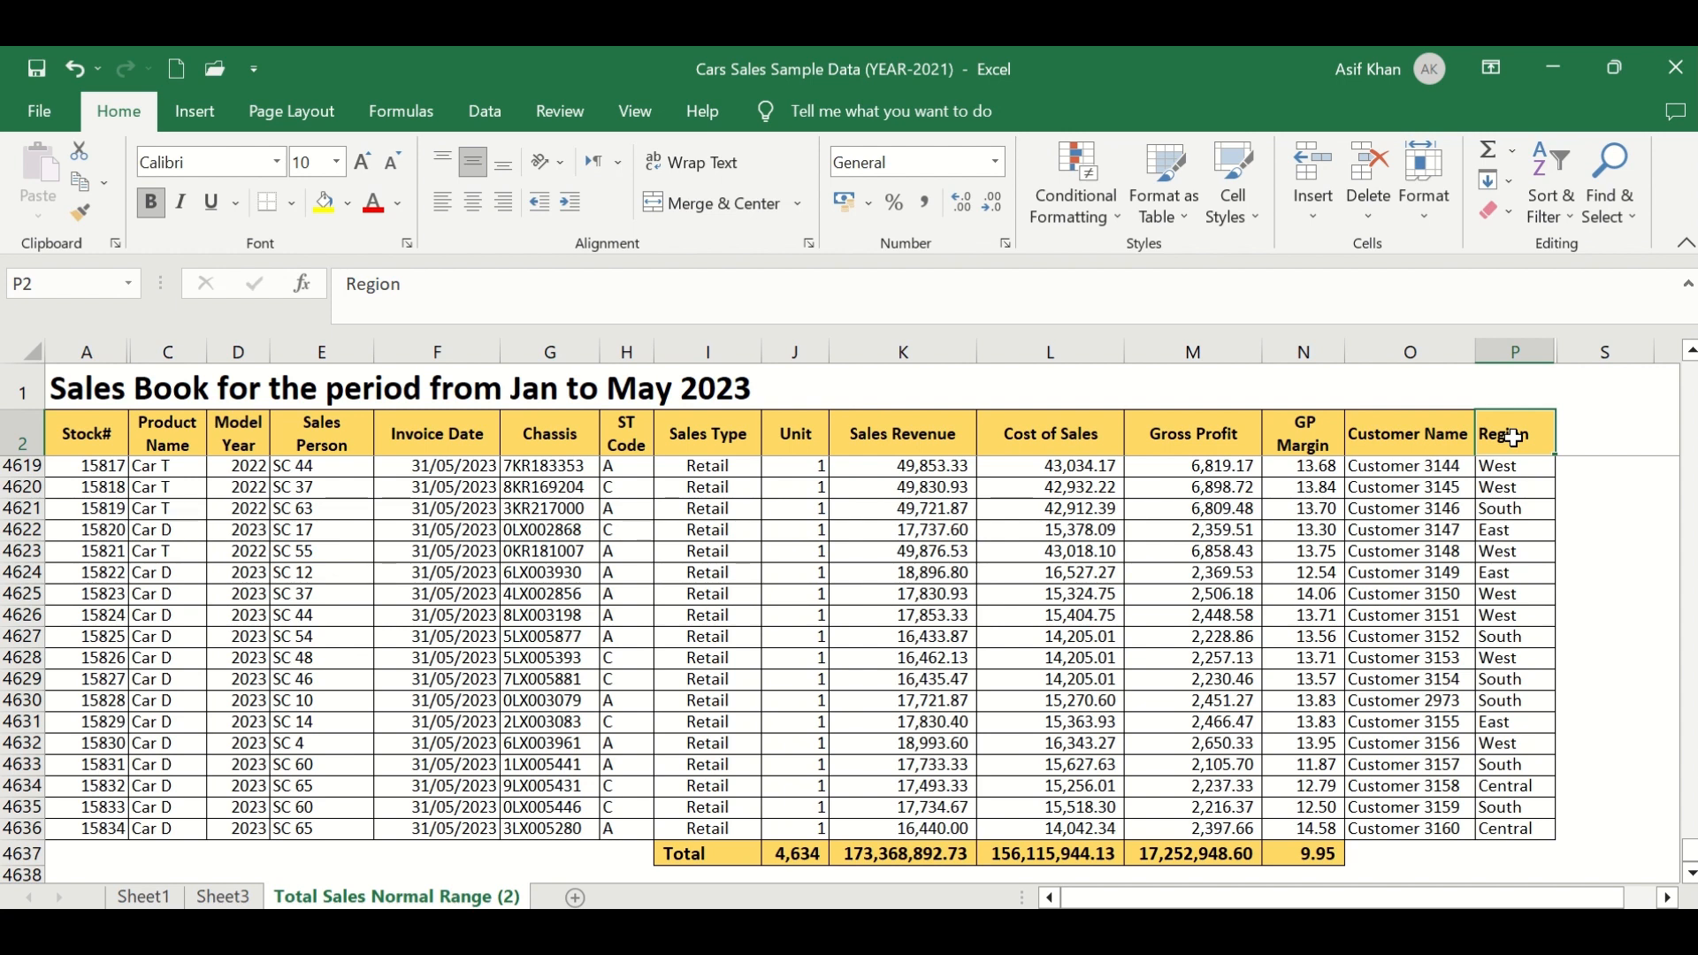
{"action": "left_click", "coordinate": [810, 827]}
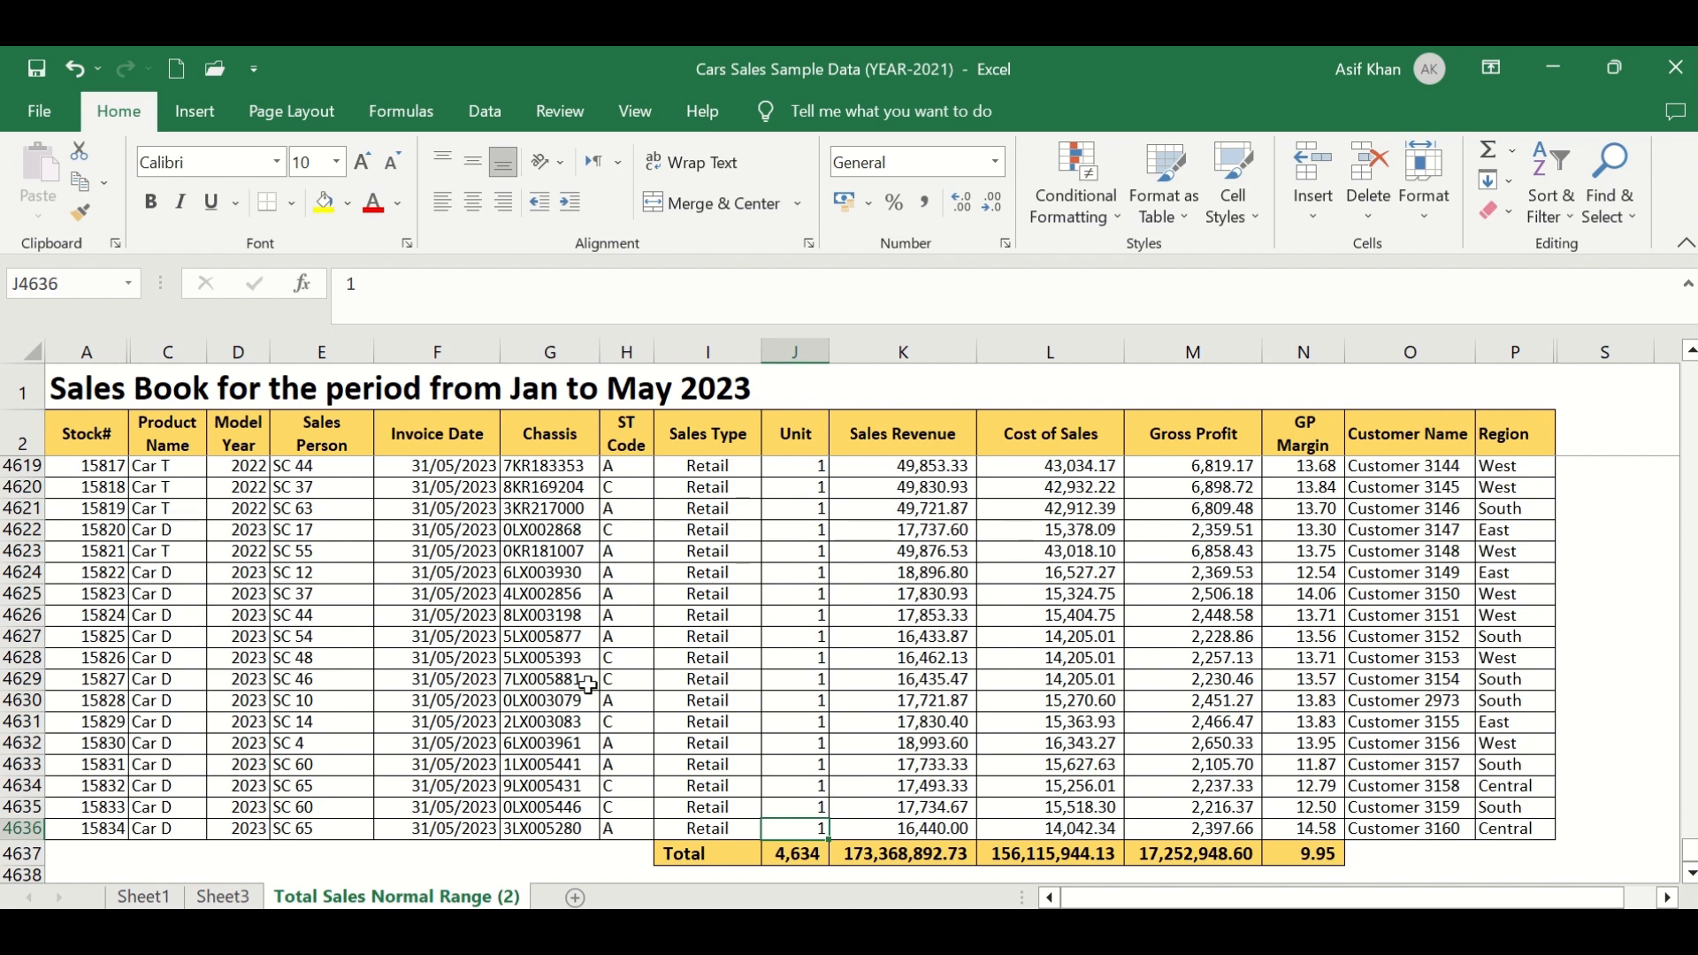
{"action": "left_click", "coordinate": [98, 432]}
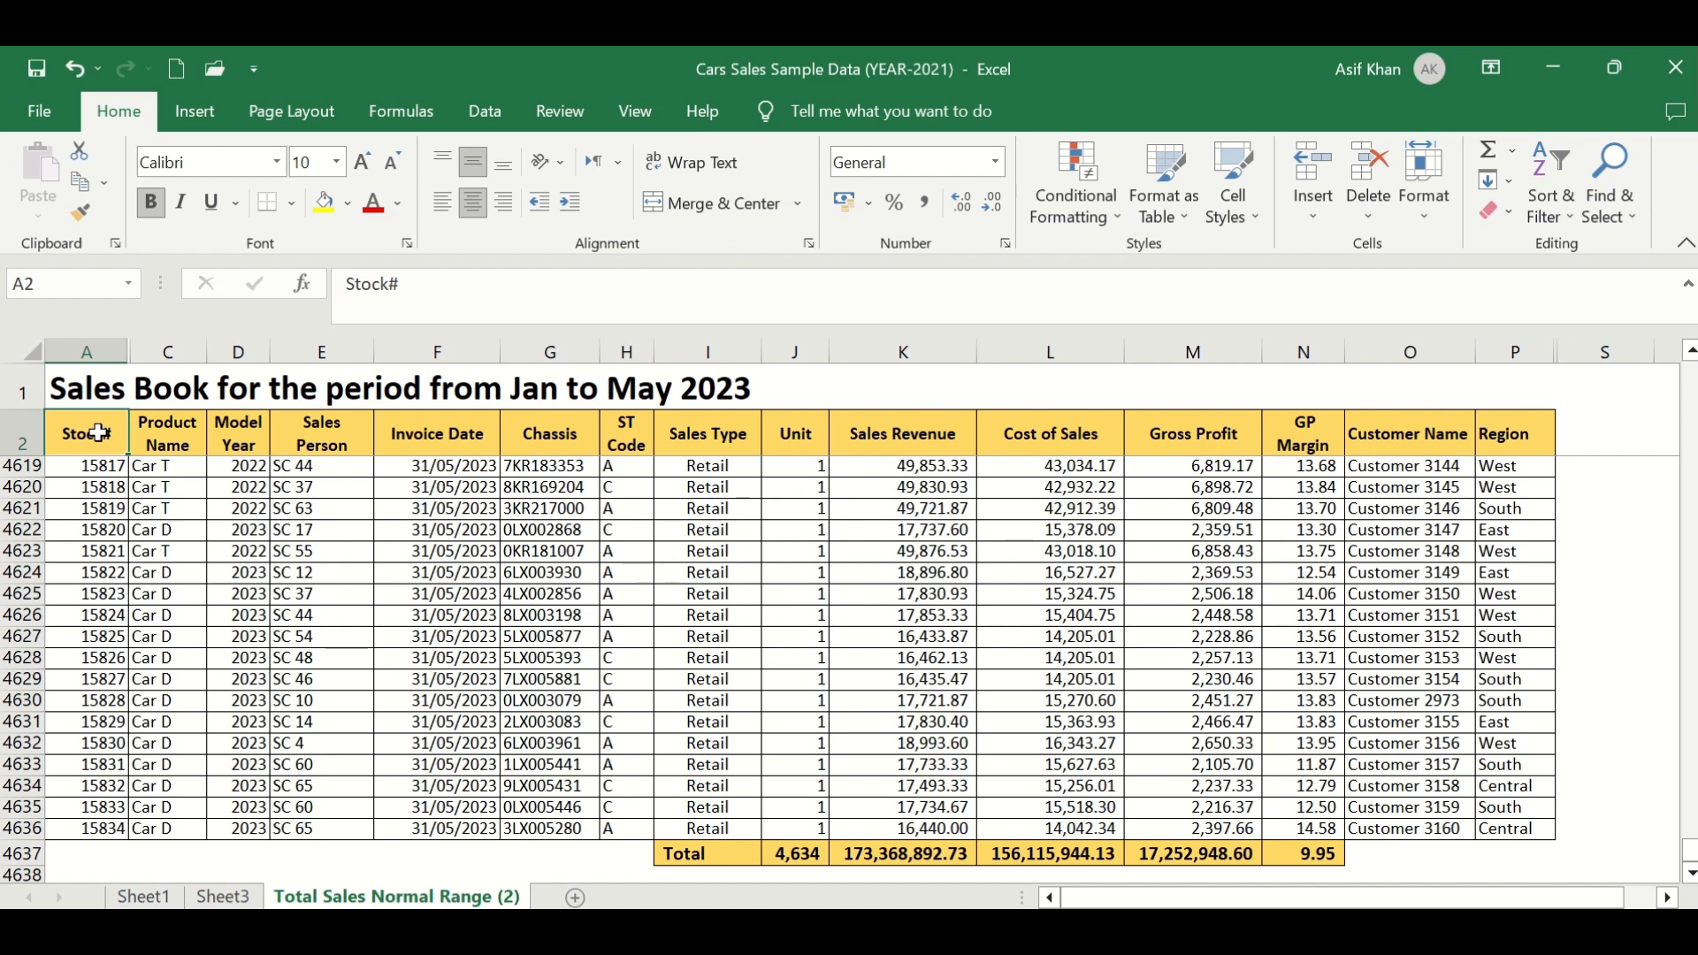
{"action": "left_click", "coordinate": [1526, 436], "text": "shift"}
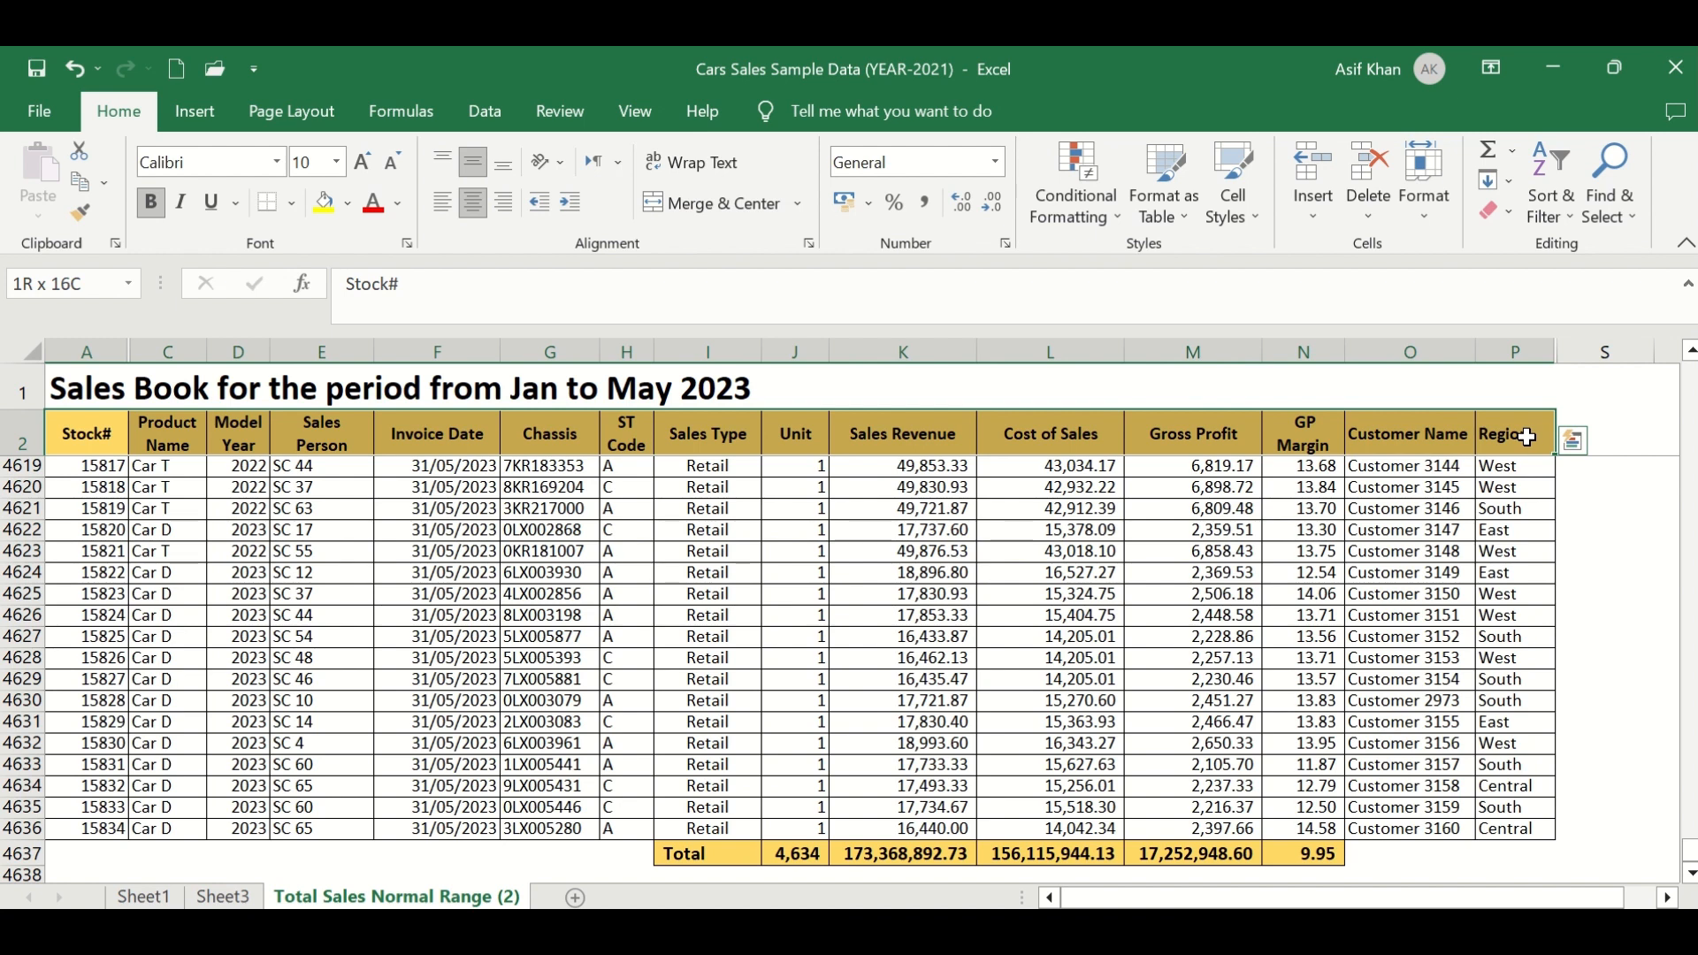
{"action": "key", "text": "ctrl+shift+l"}
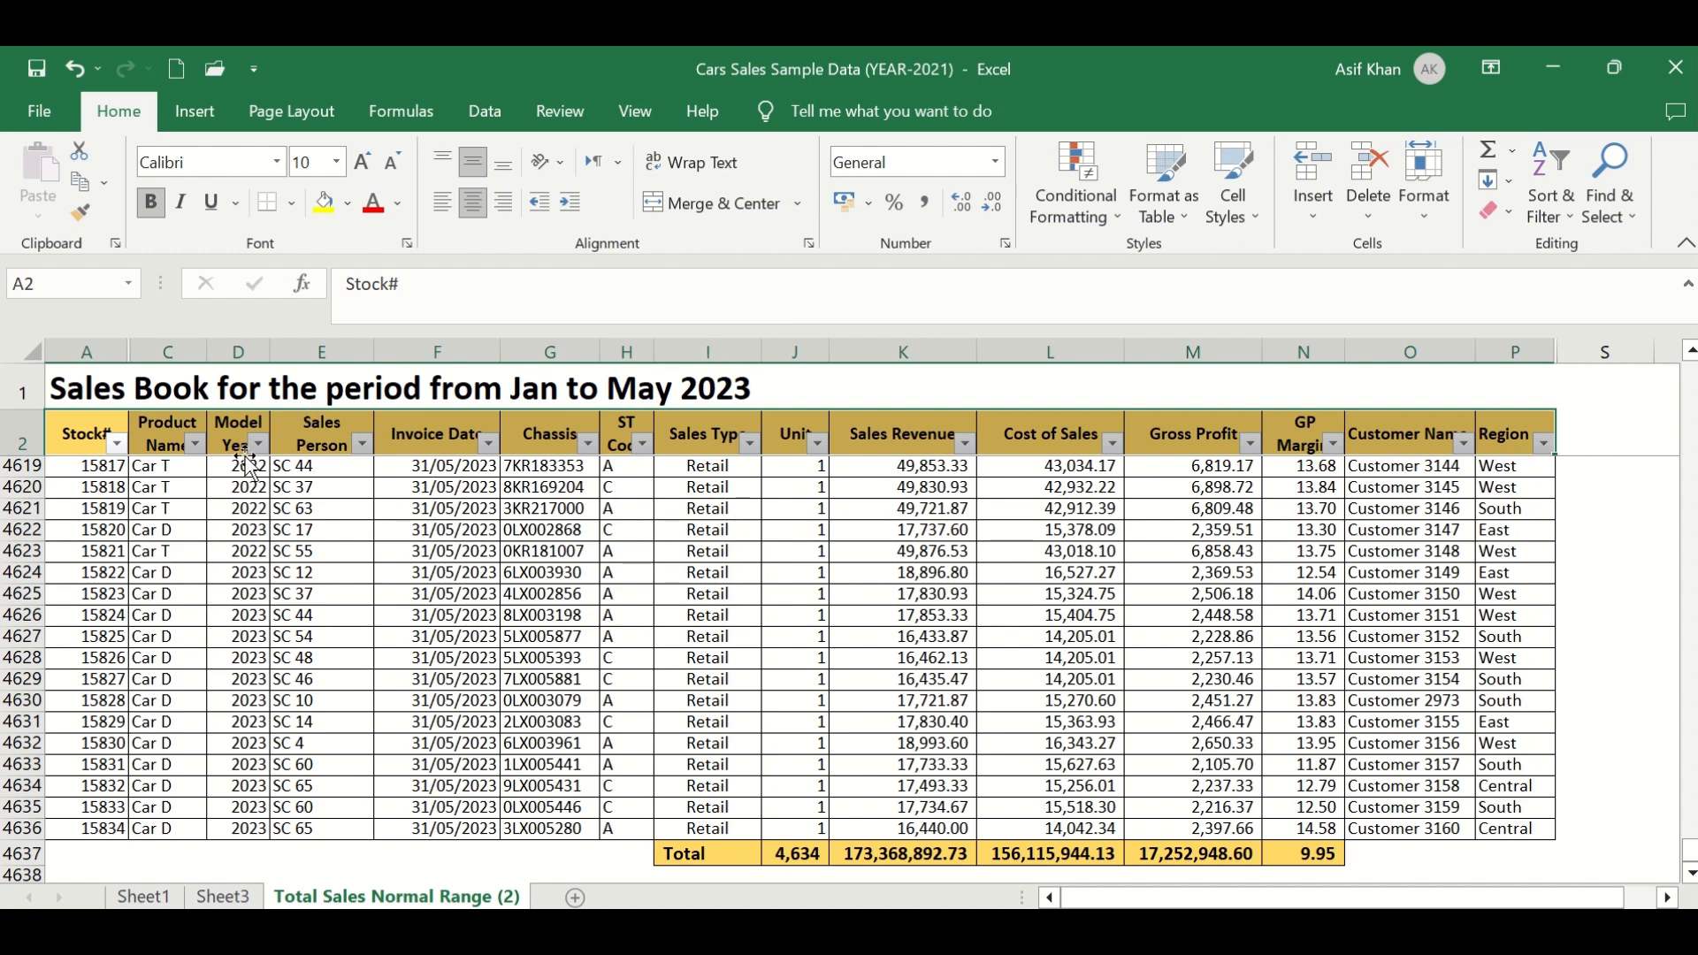
- Filter the Region column to show only Central and check the Unit total for that region
{"action": "left_click", "coordinate": [1266, 531]}
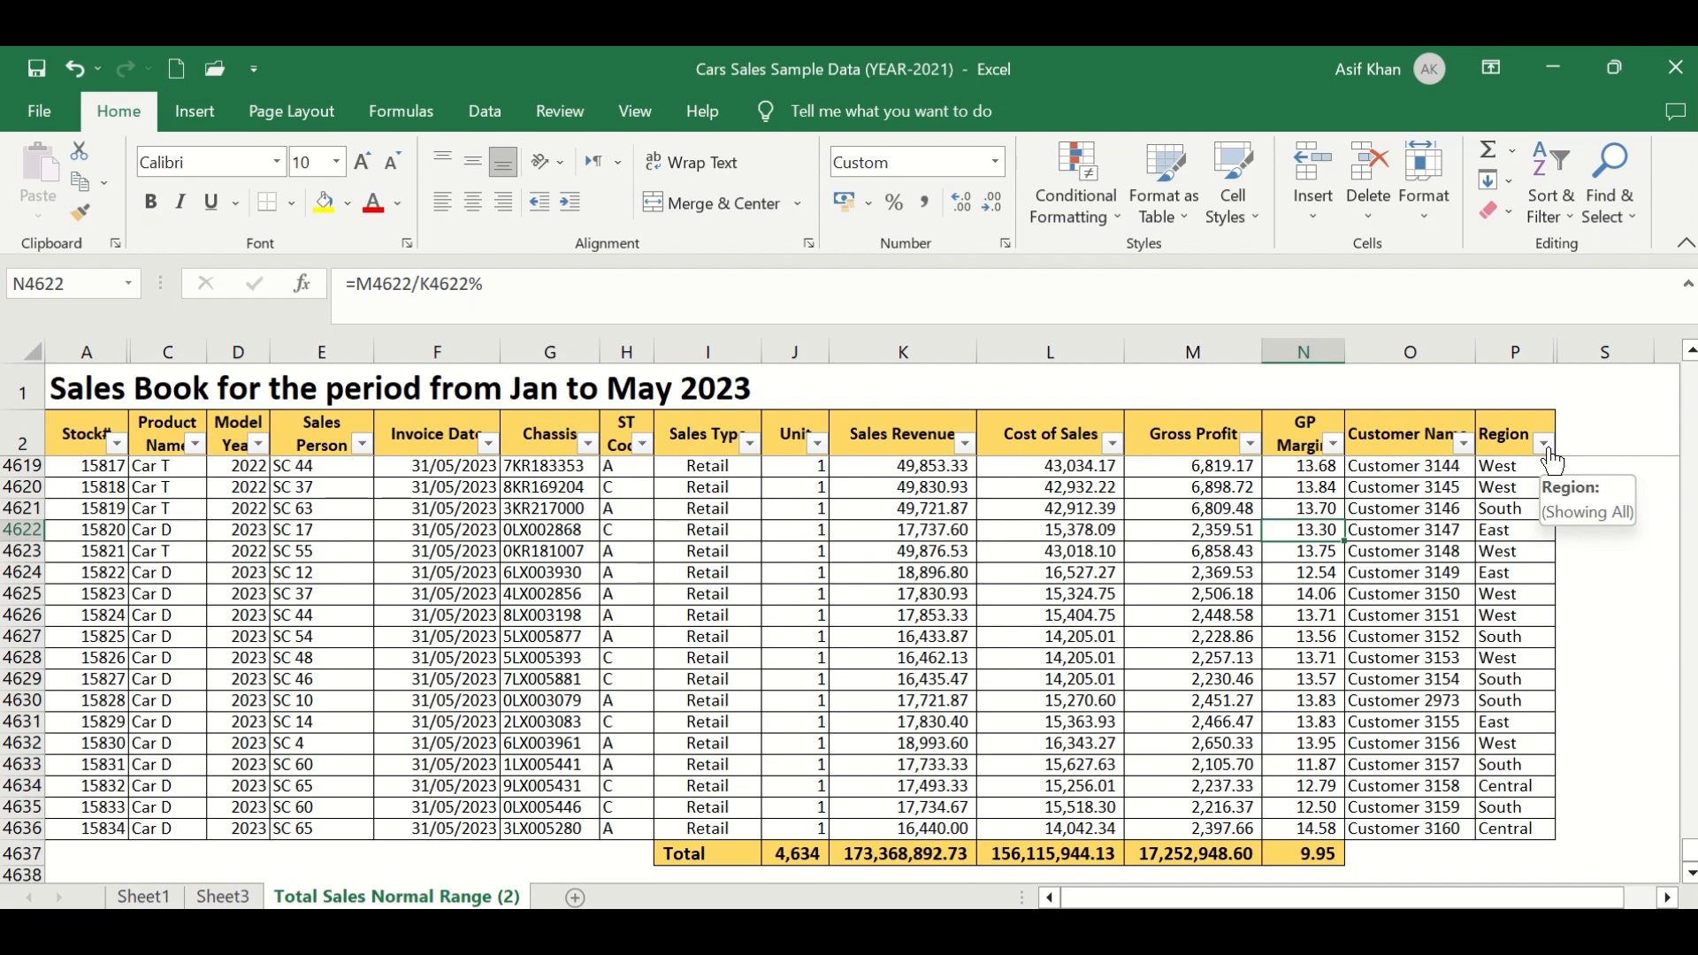
{"action": "left_click", "coordinate": [1547, 447]}
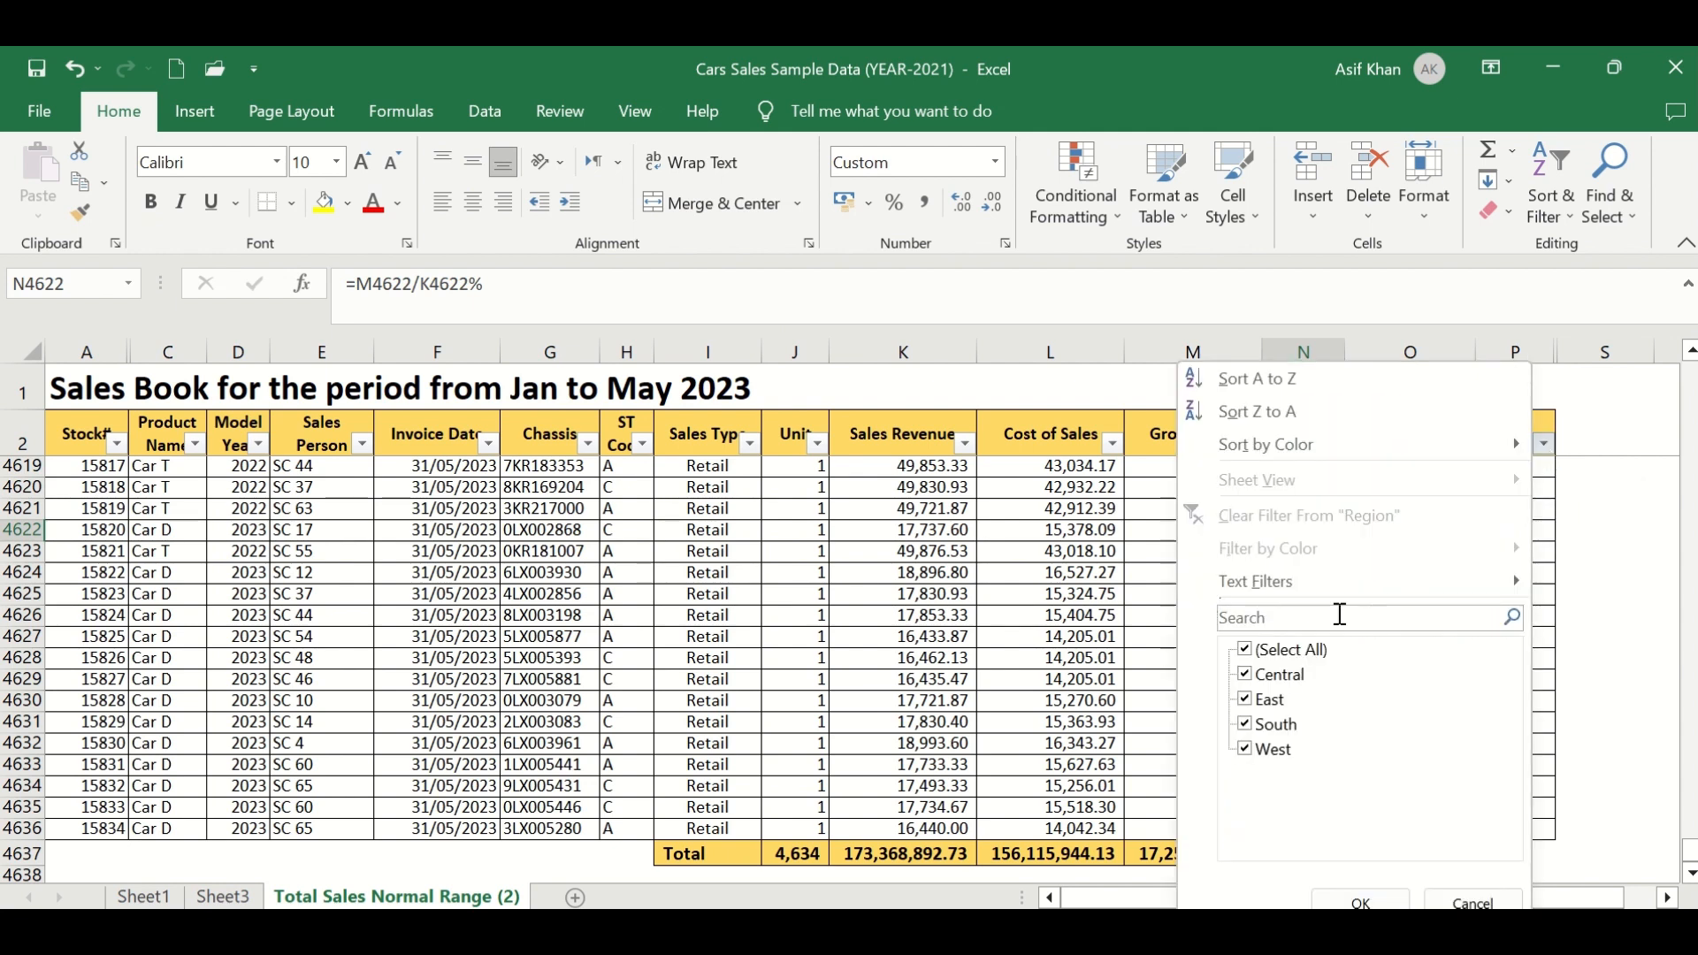
{"action": "left_click", "coordinate": [1301, 650]}
{"action": "left_click", "coordinate": [1289, 681]}
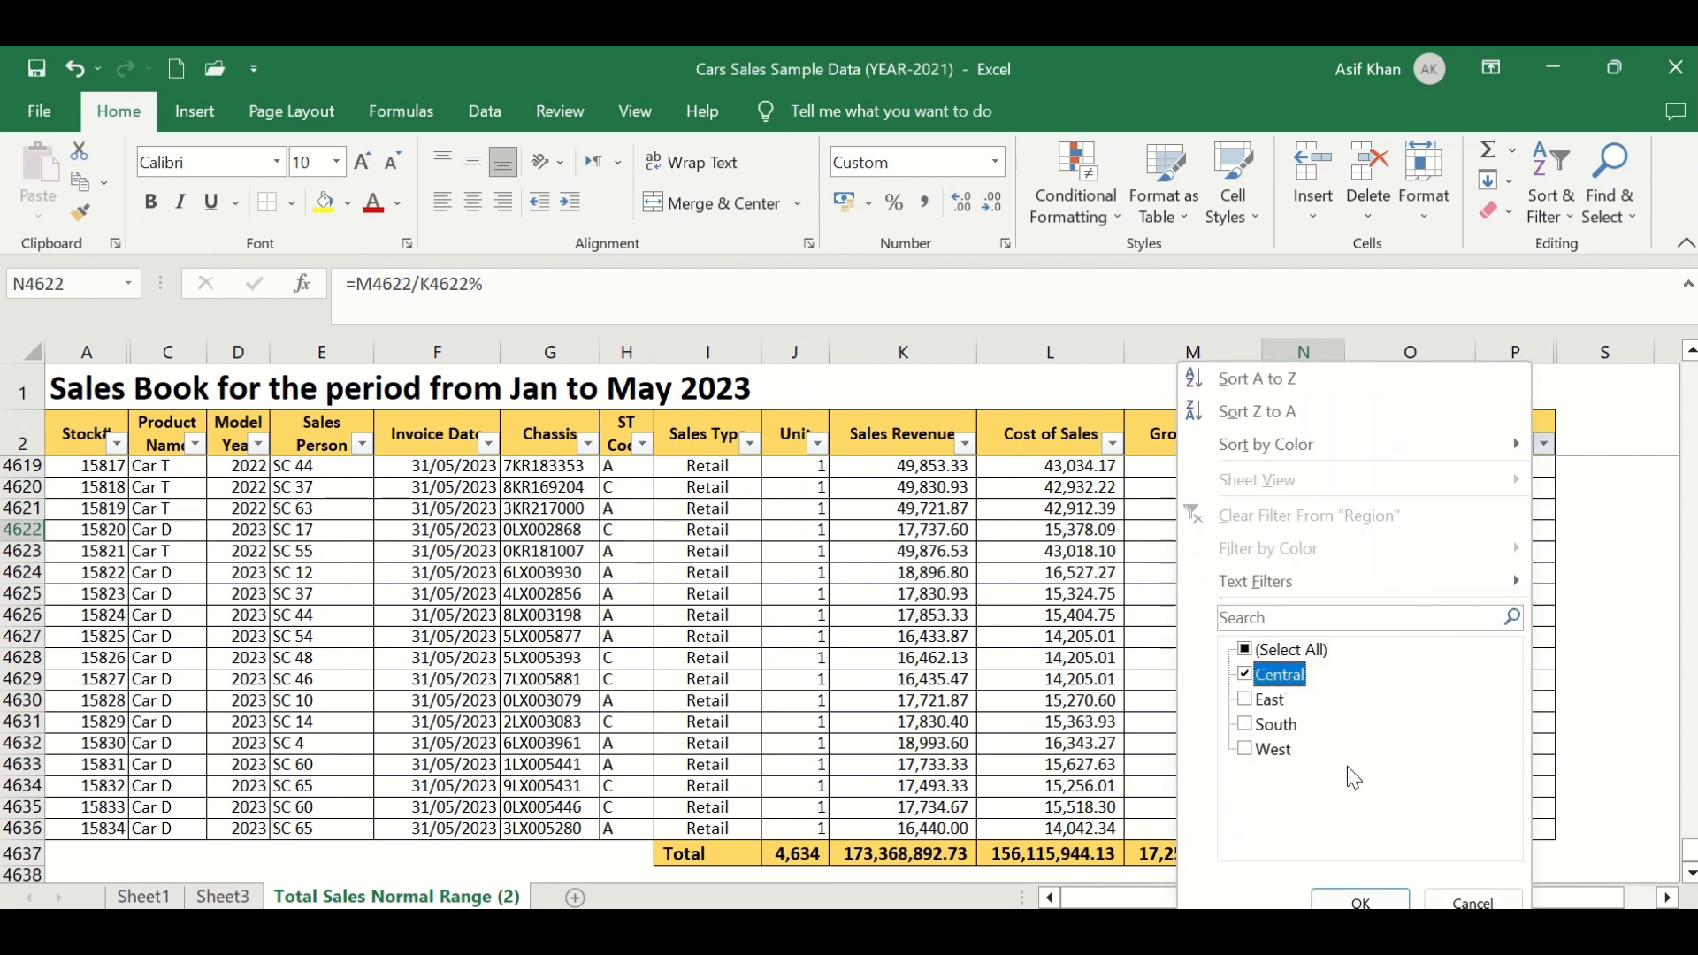
{"action": "left_click", "coordinate": [1356, 902]}
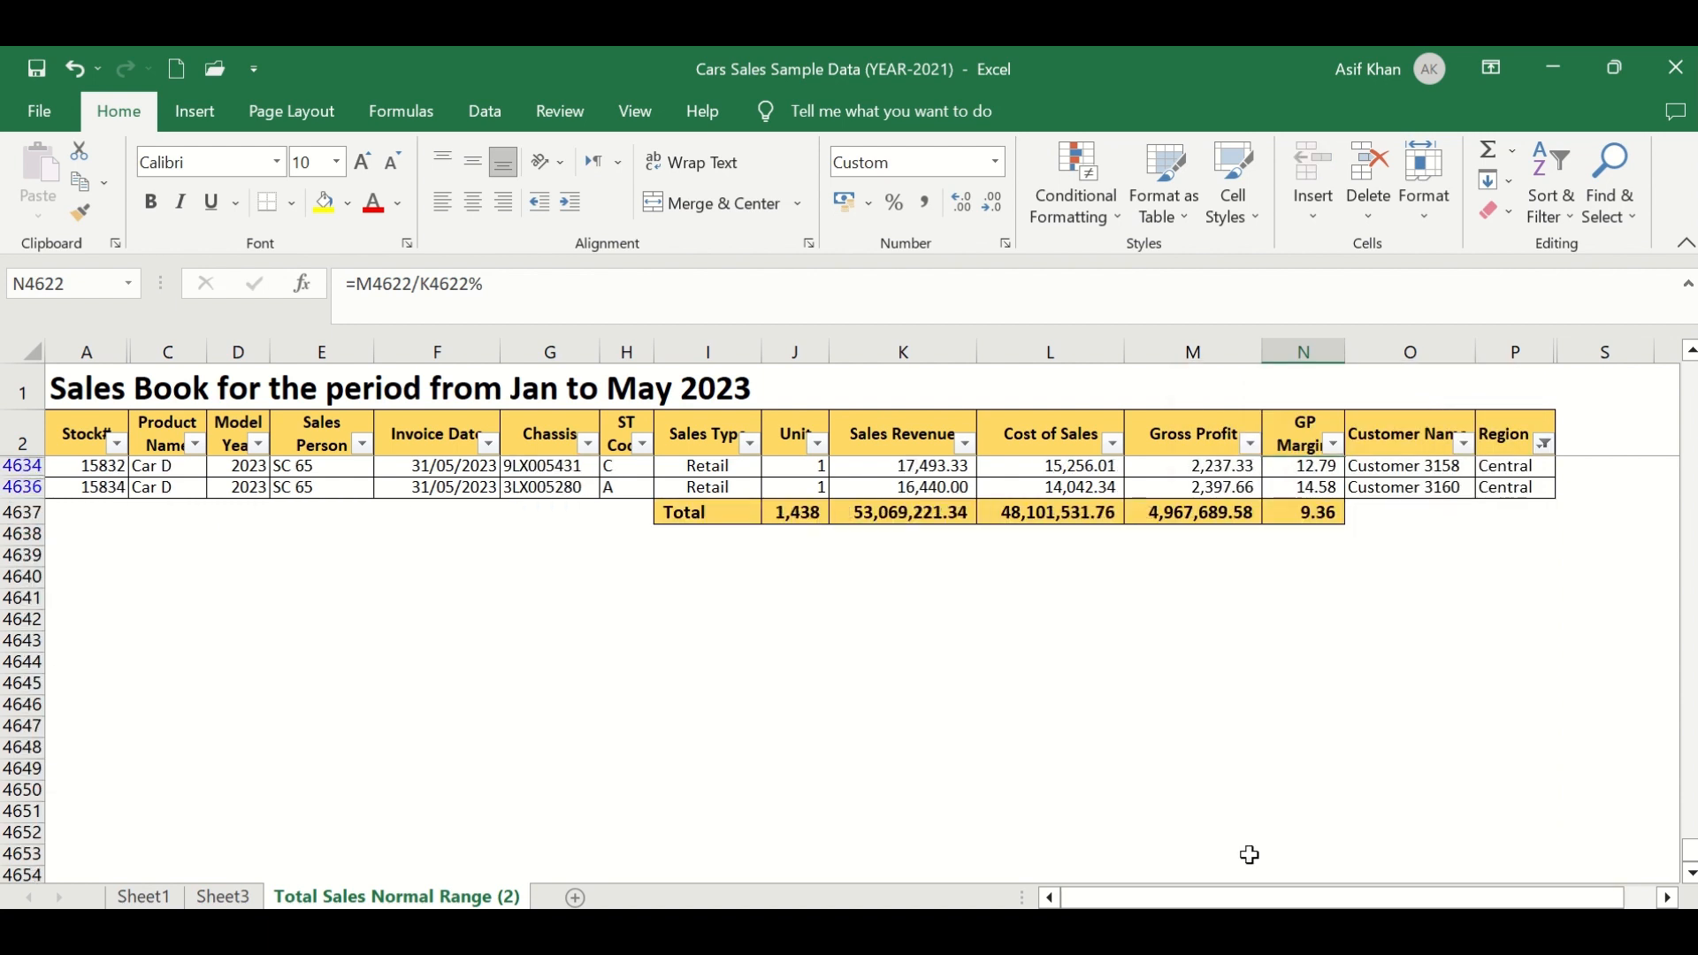
{"action": "left_click", "coordinate": [780, 511]}
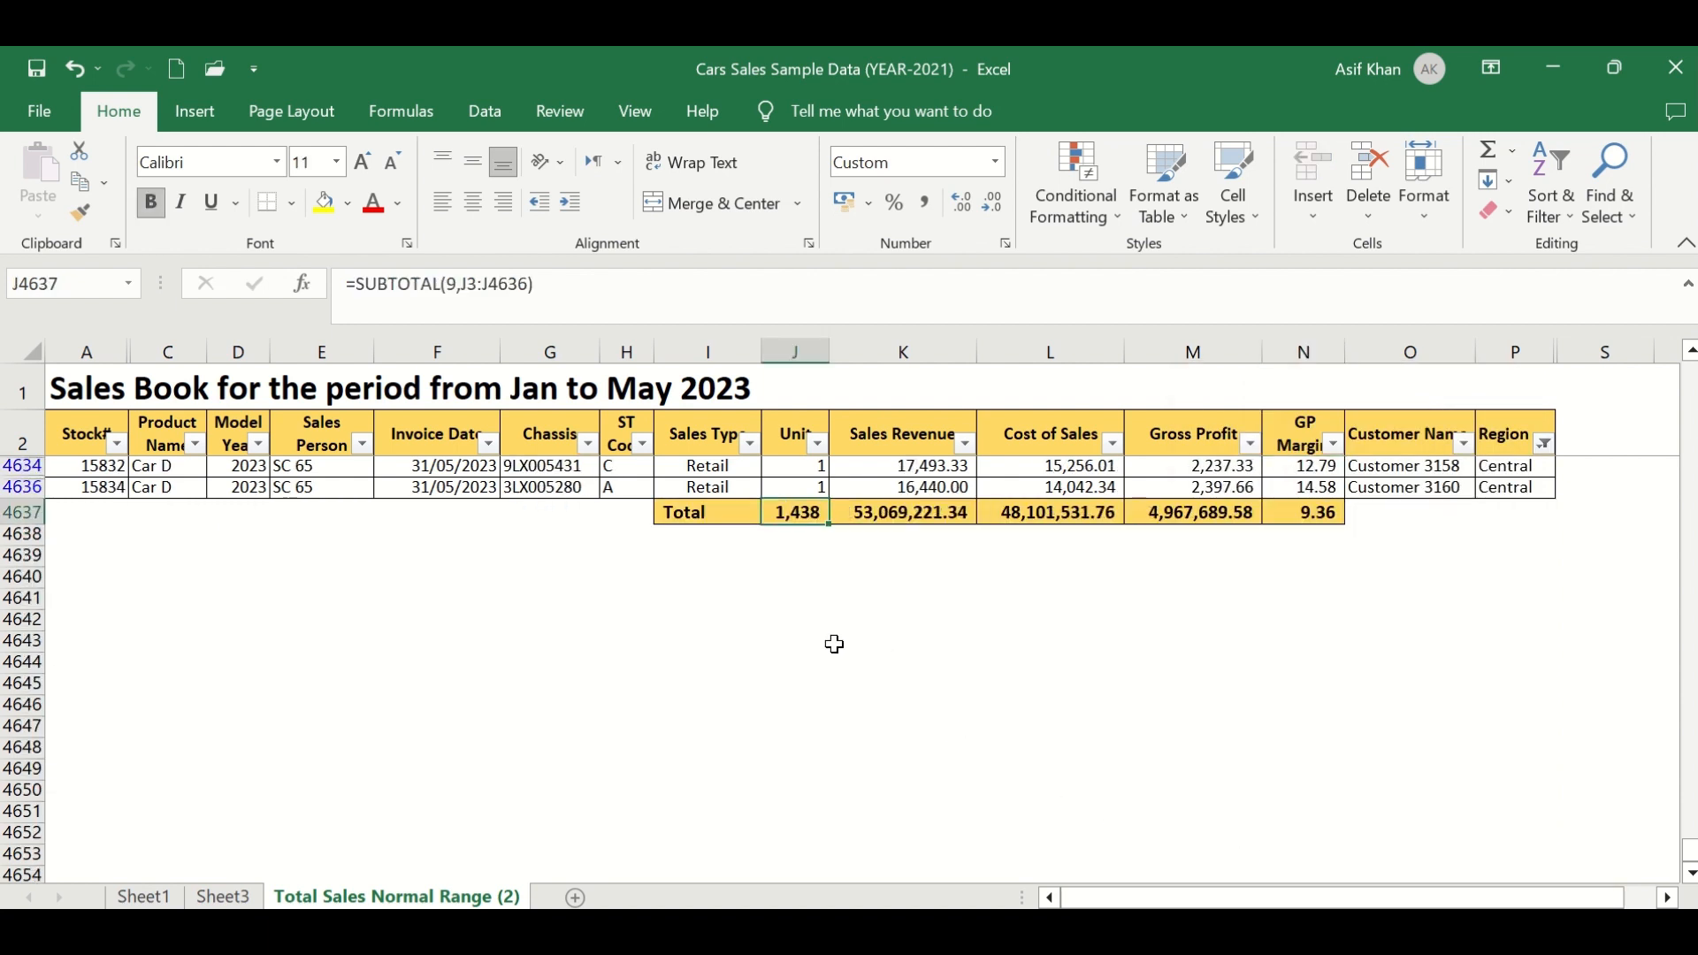
{"action": "scroll", "coordinate": [857, 634], "scroll_direction": "up", "scroll_amount": 2}
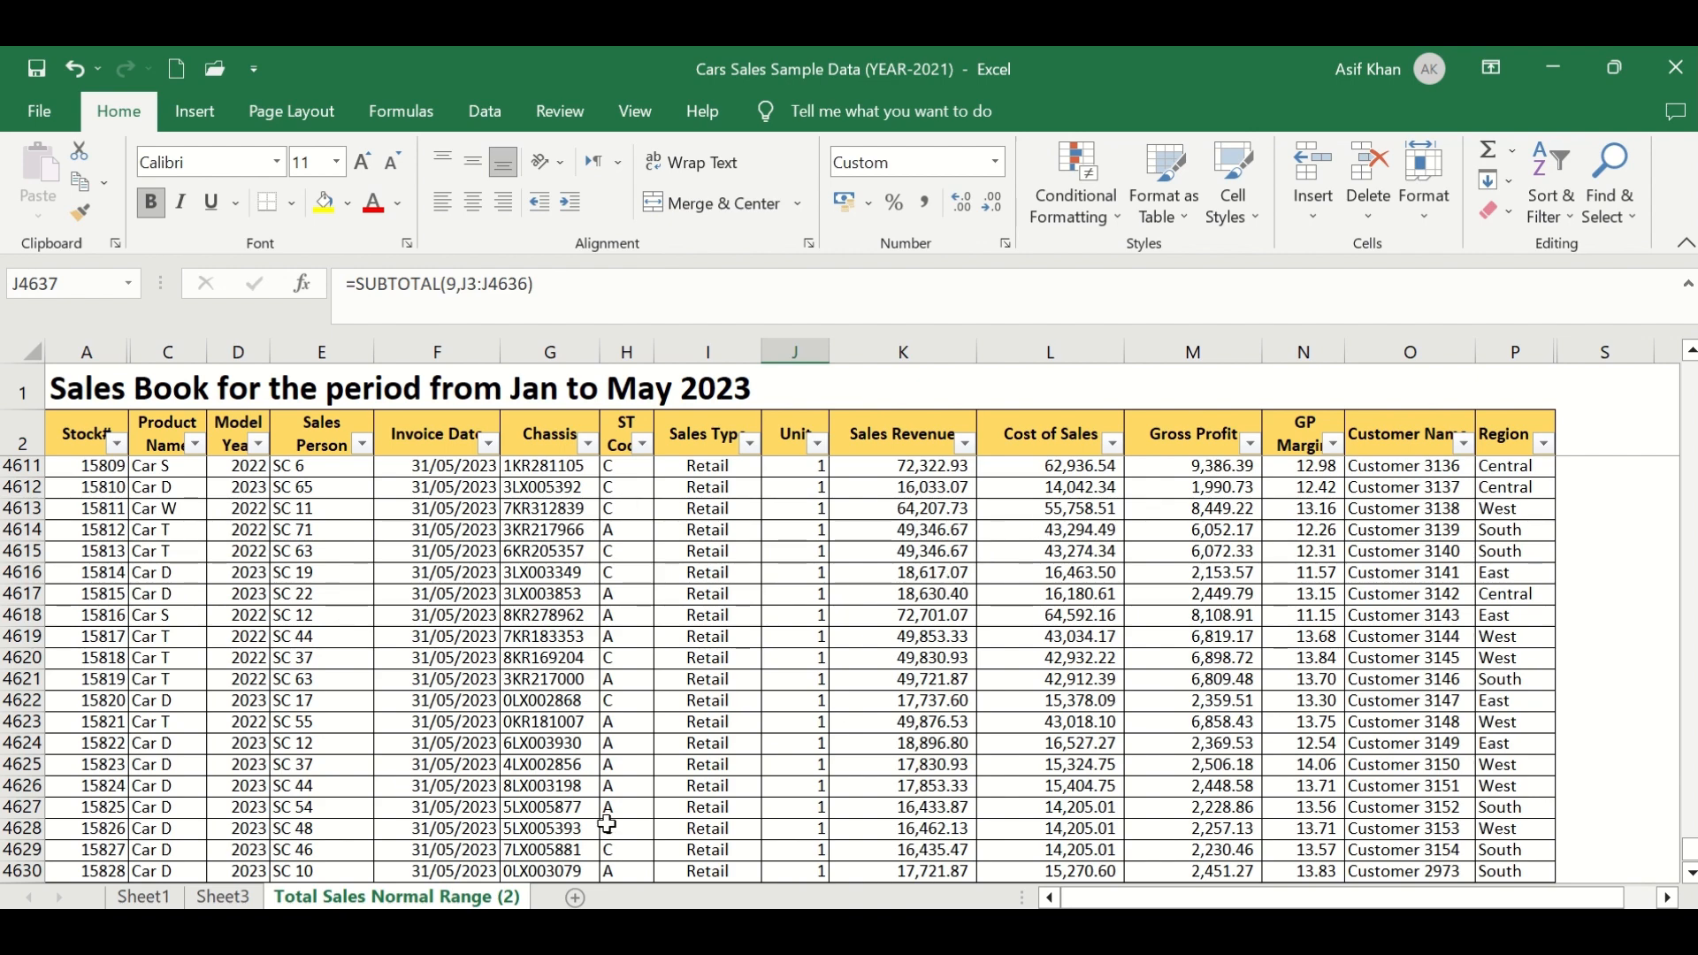
- On Sheet3, put Region in the PivotTable rows and Unit in its values
{"action": "left_click", "coordinate": [209, 900]}
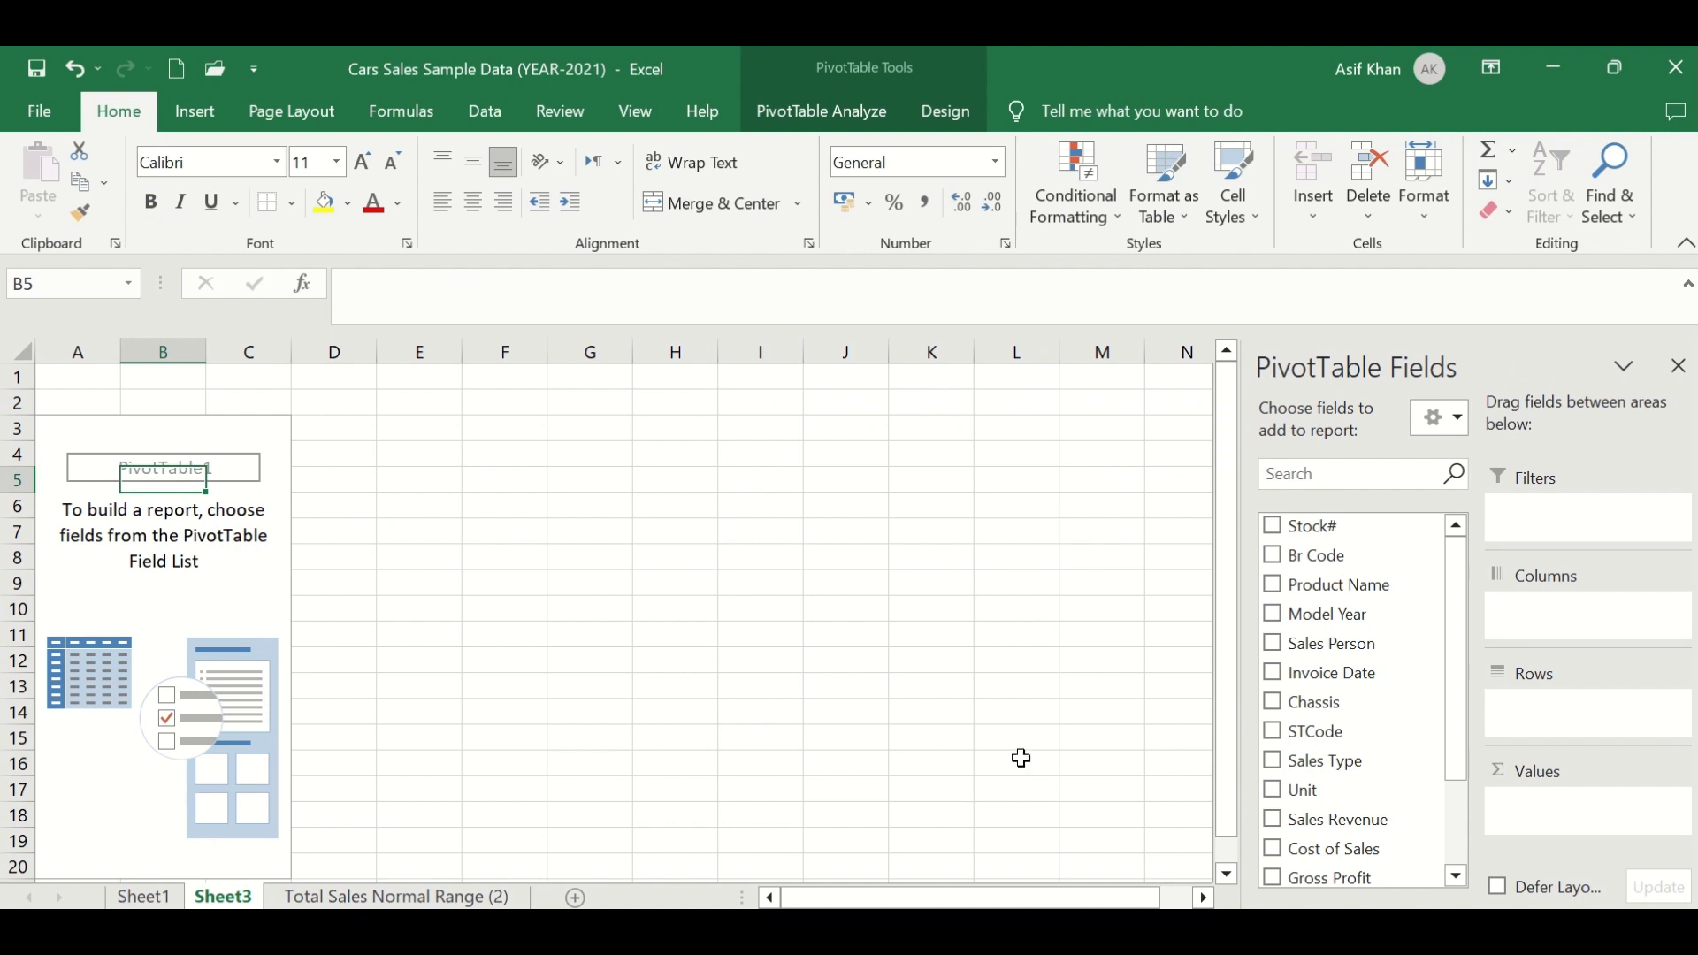
{"action": "left_click_drag", "start_coordinate": [1449, 649], "coordinate": [1451, 670]}
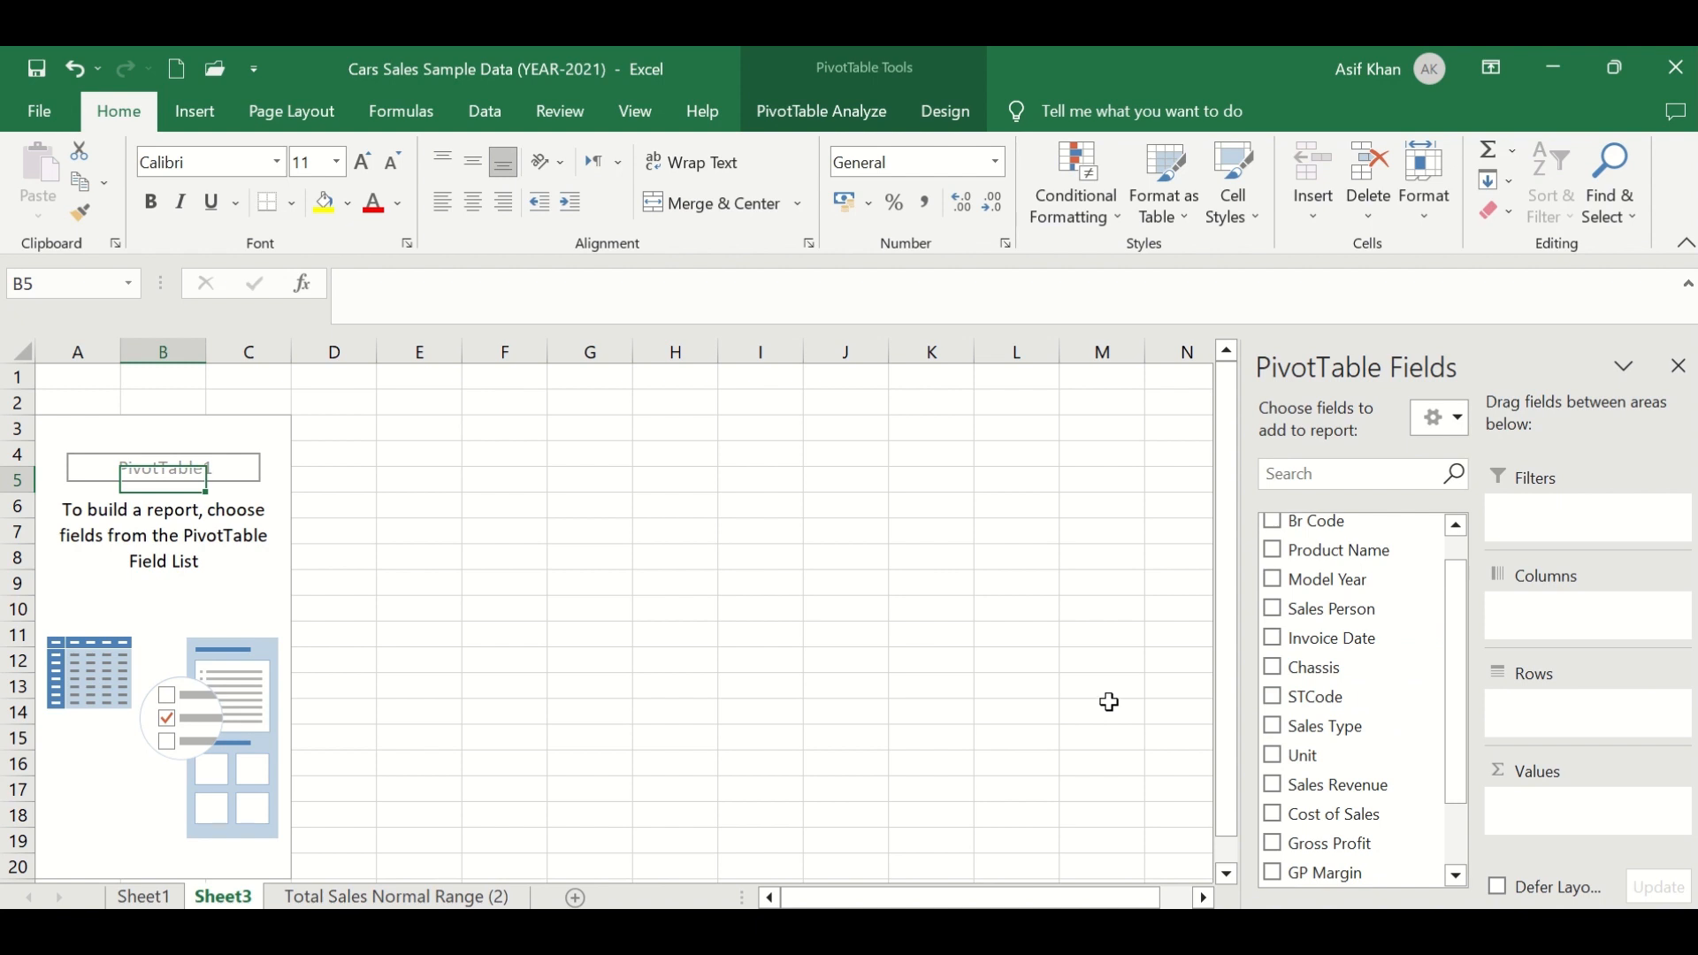
{"action": "scroll", "coordinate": [1395, 841], "scroll_direction": "down", "scroll_amount": 1}
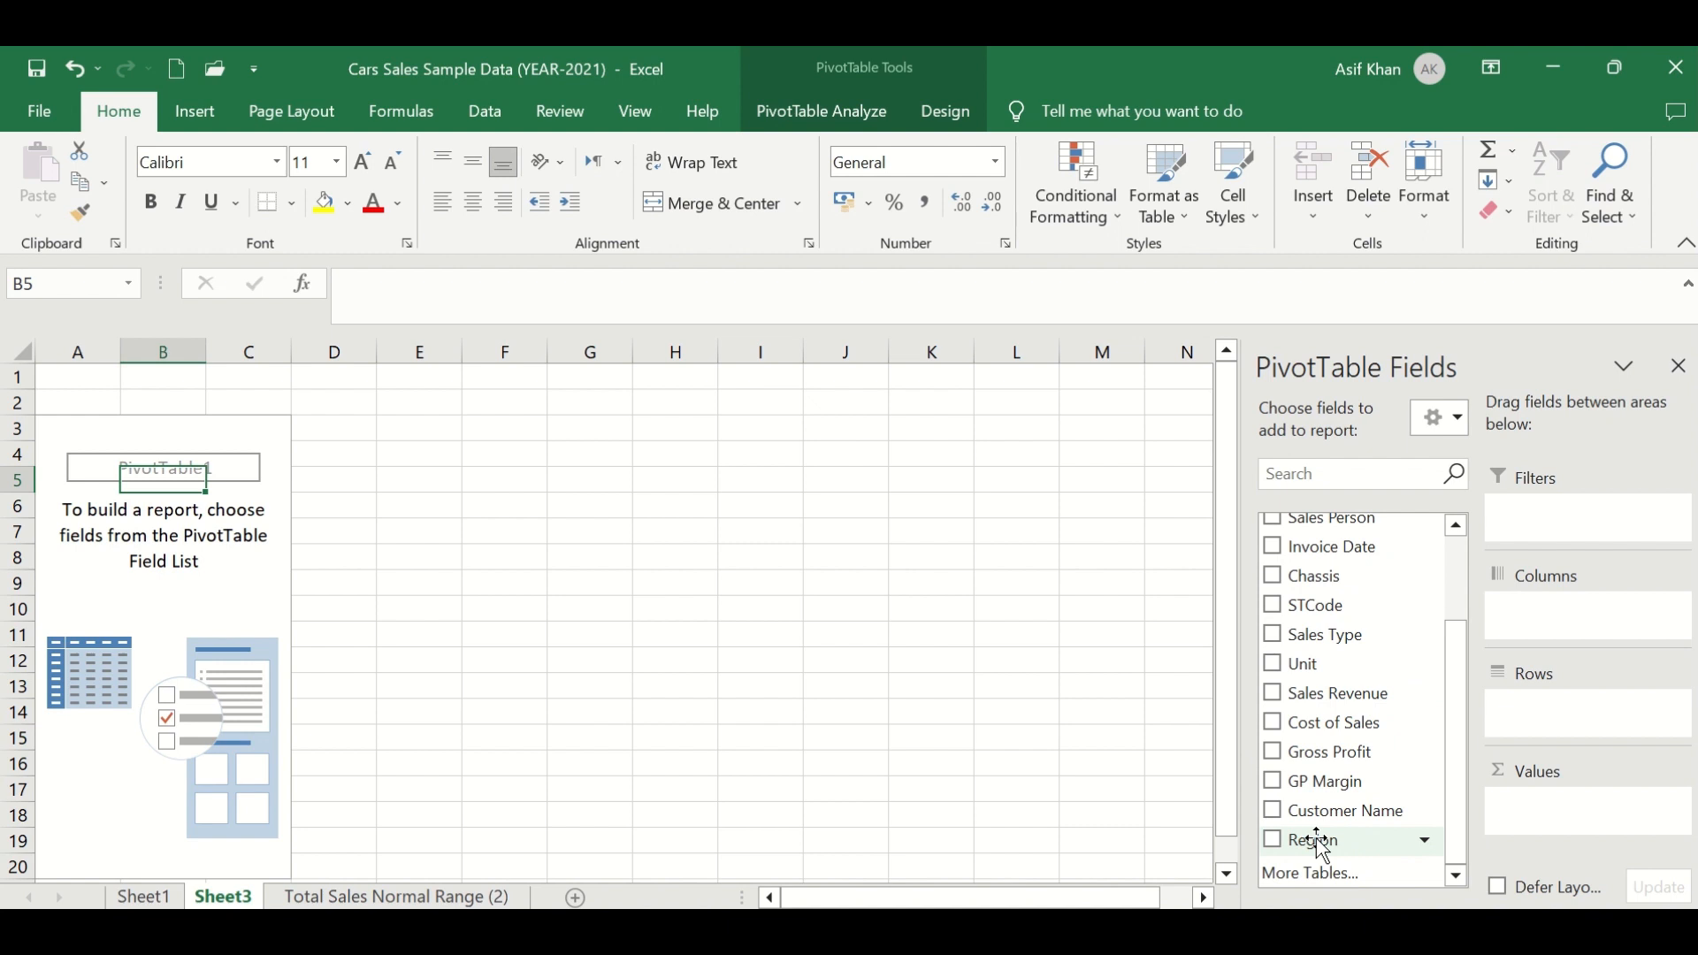
{"action": "left_click_drag", "start_coordinate": [1321, 845], "coordinate": [1532, 724]}
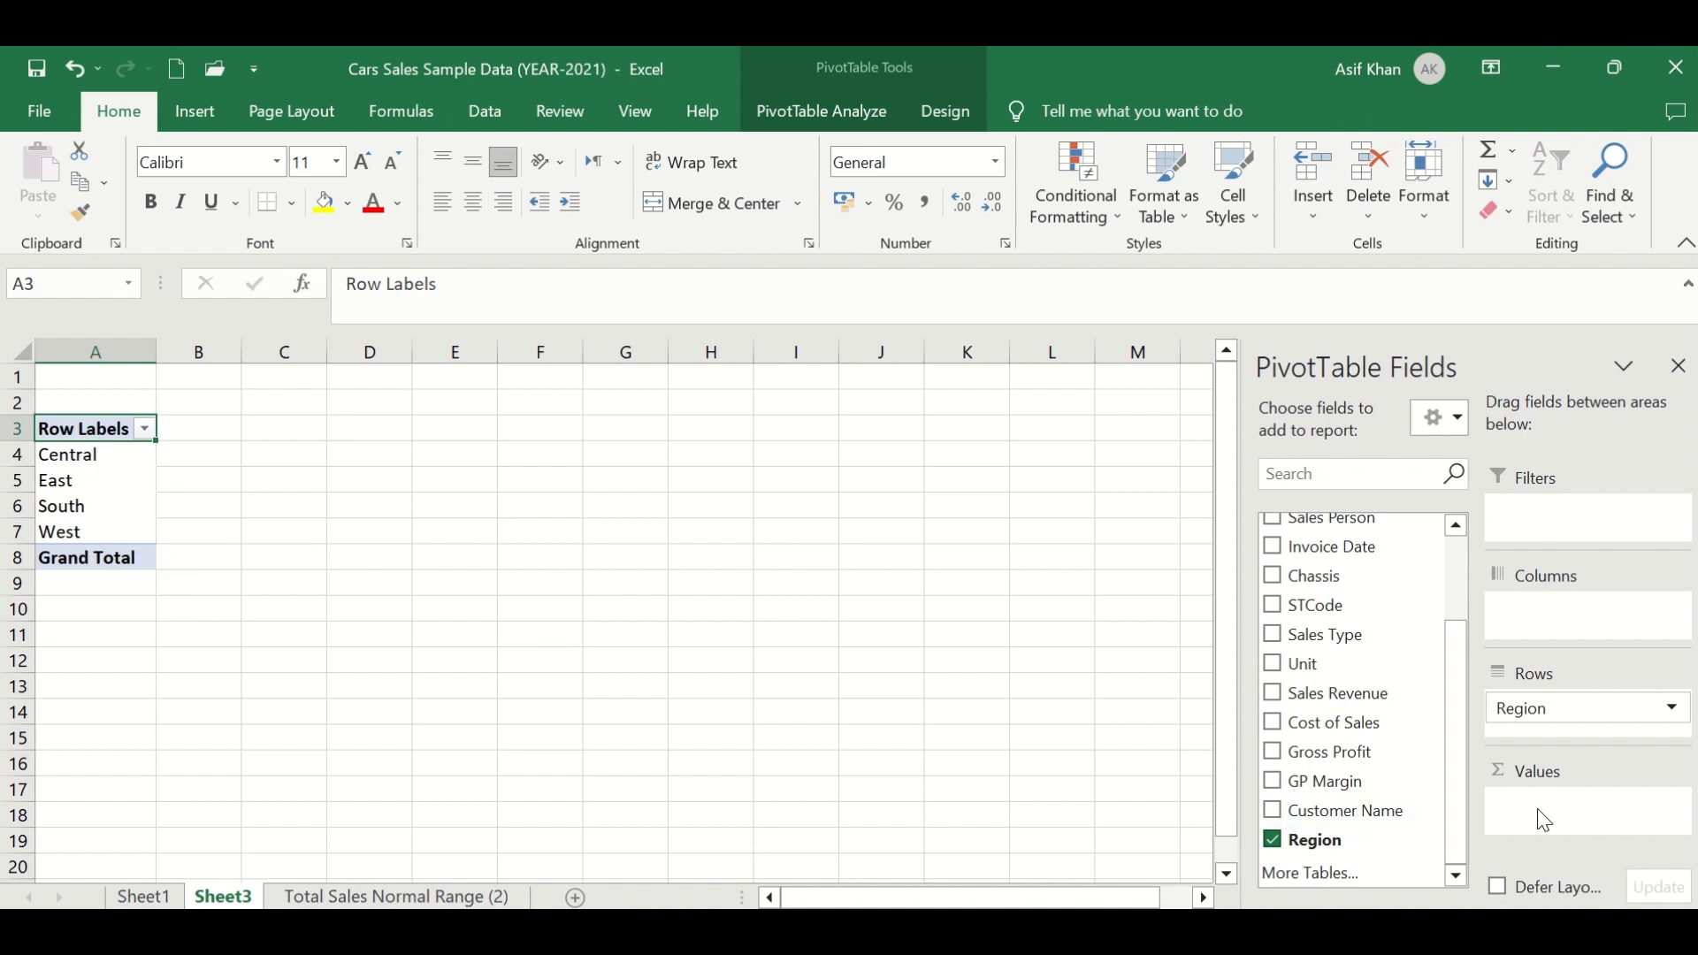
{"action": "left_click_drag", "start_coordinate": [1290, 670], "coordinate": [1547, 818]}
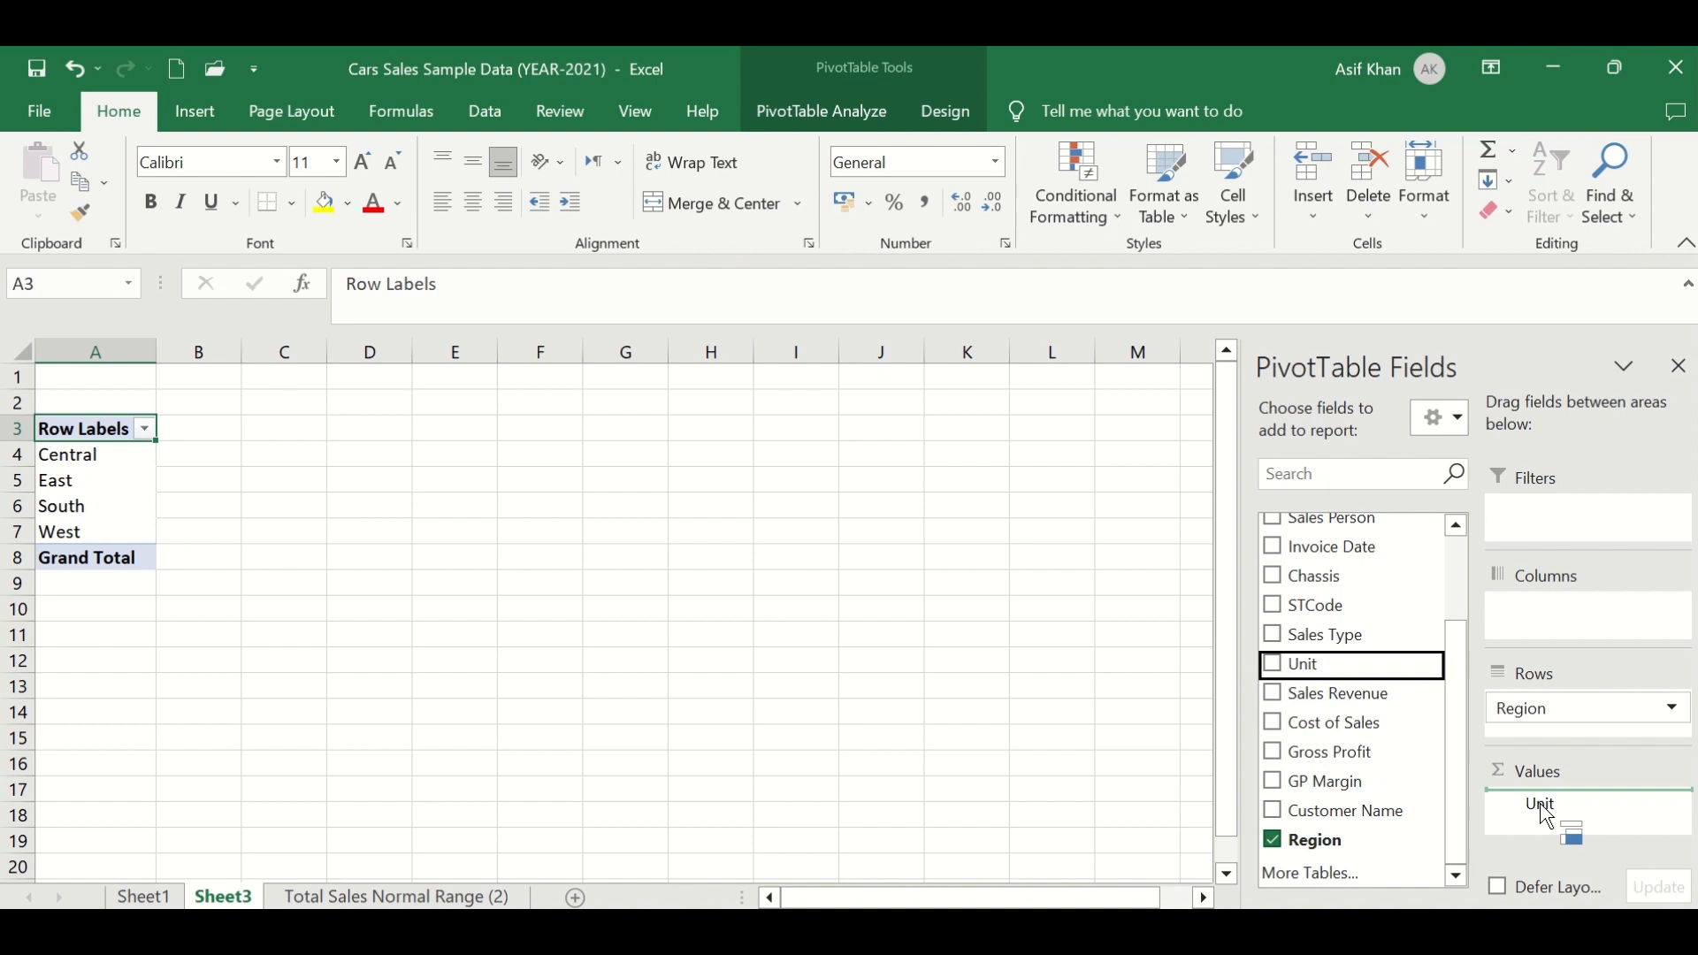
{"action": "left_click_drag", "start_coordinate": [1547, 818], "coordinate": [1543, 809]}
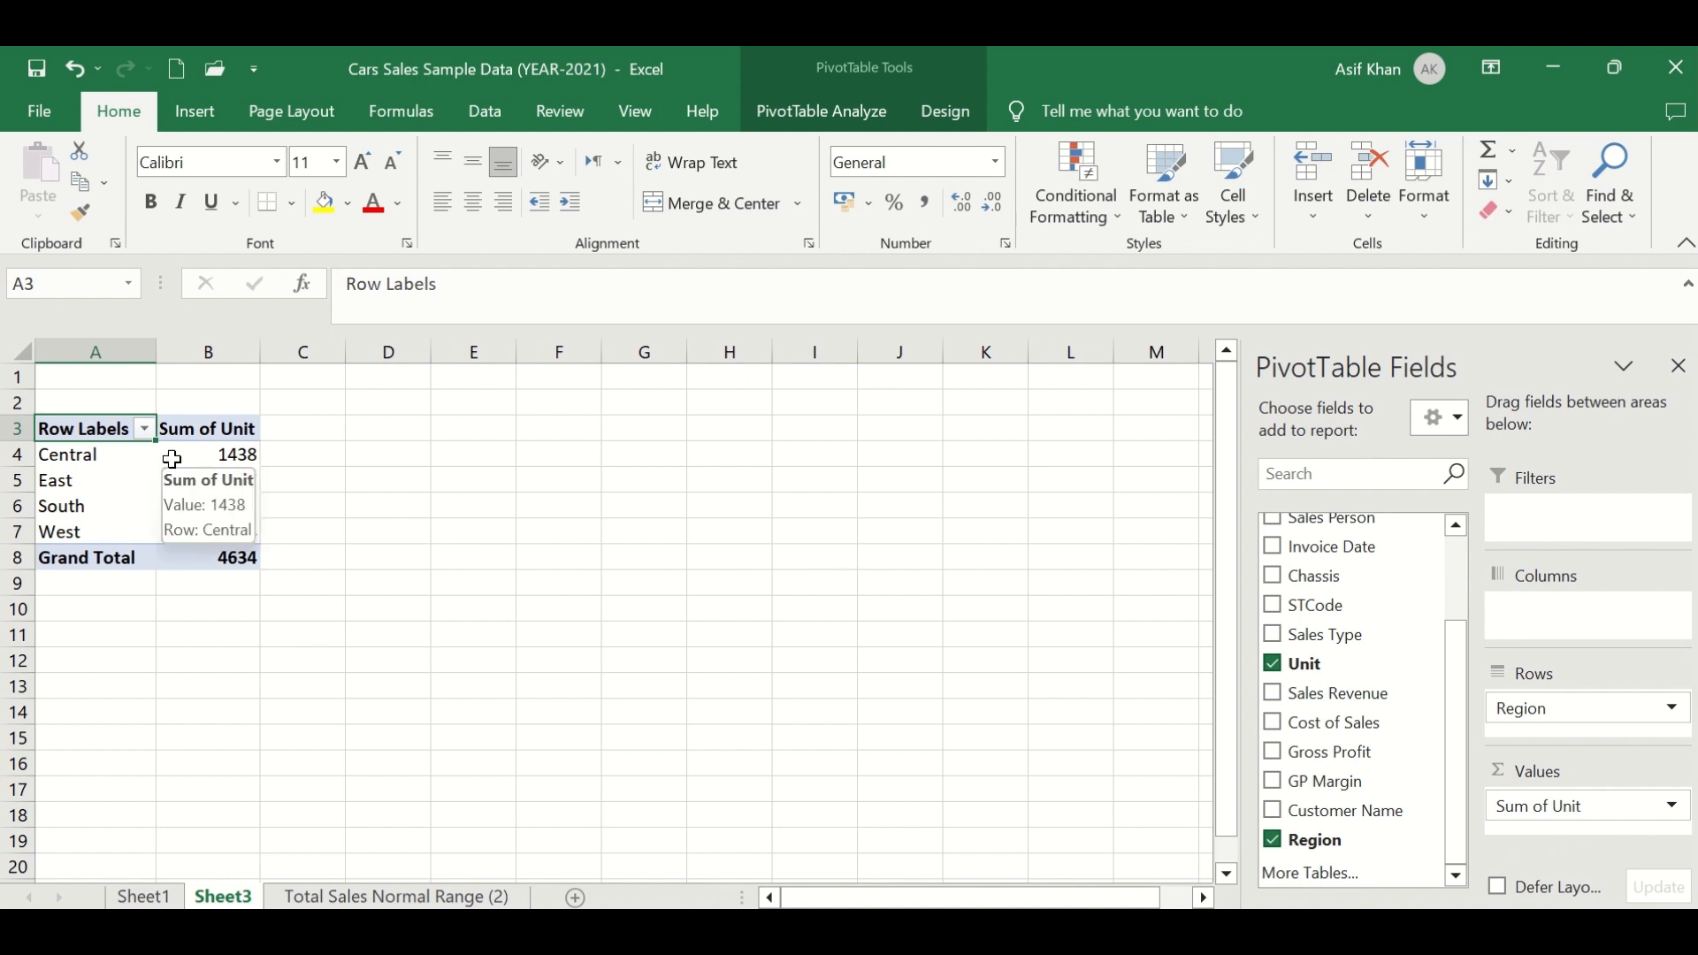
{"action": "mouse_move", "coordinate": [219, 457]}
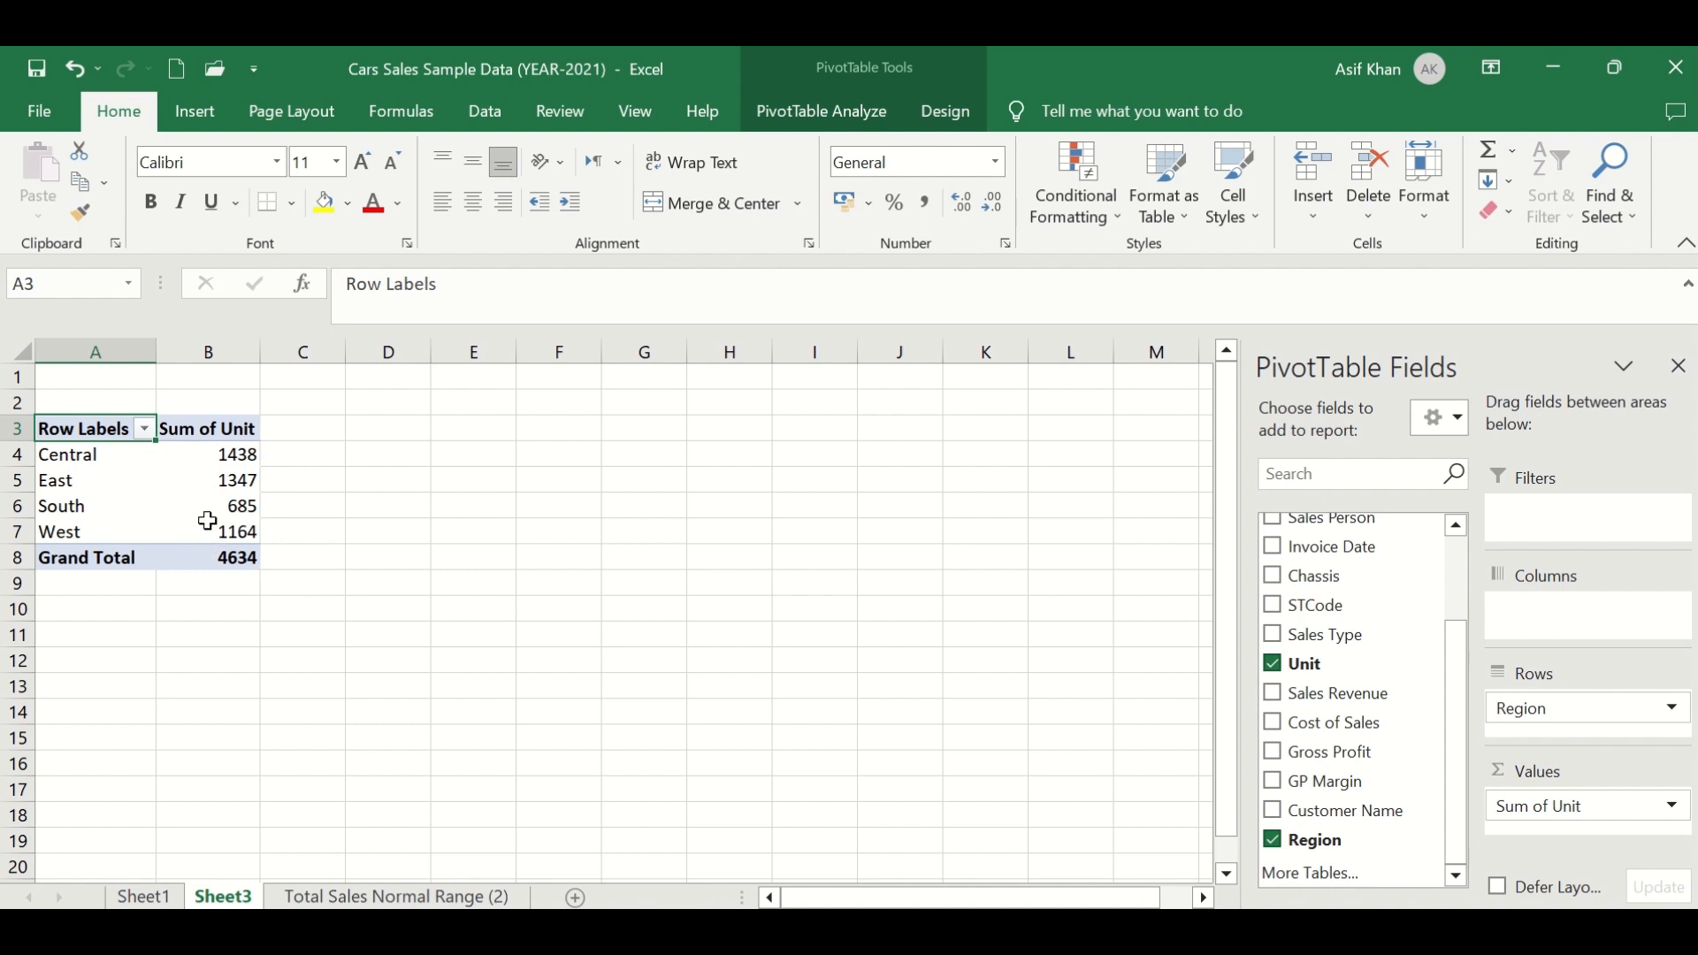
- Review the units sold for each region in the PivotTable
{"action": "mouse_move", "coordinate": [214, 524]}
{"action": "left_click", "coordinate": [84, 460]}
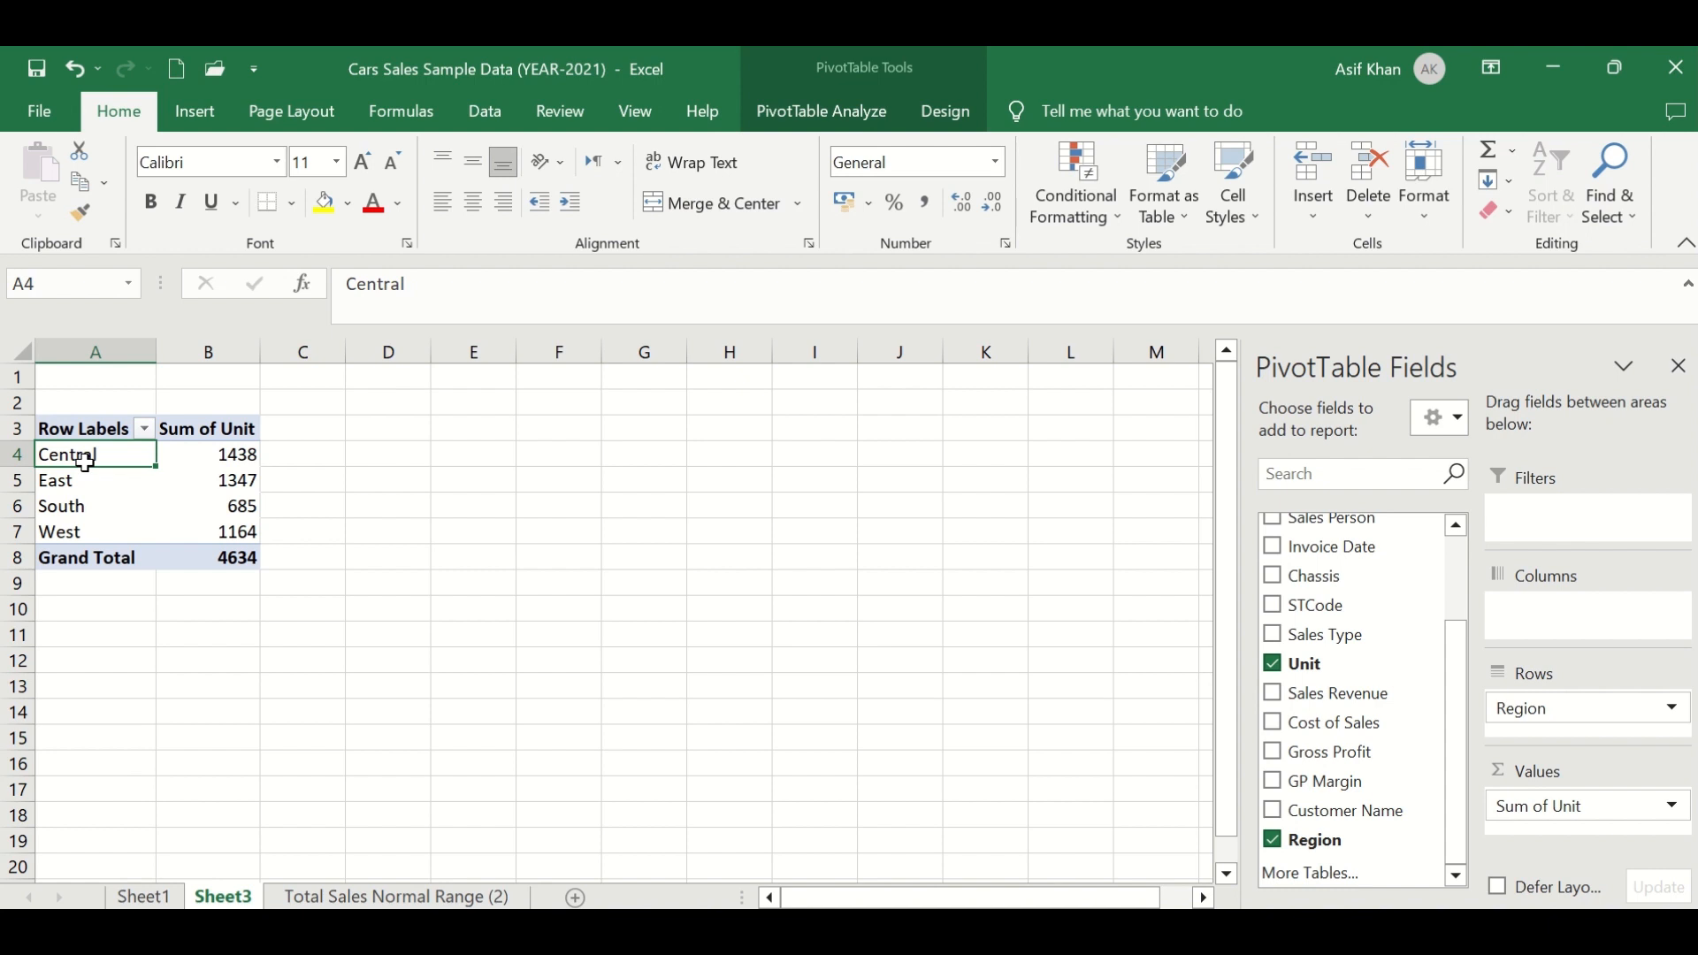
{"action": "left_click_drag", "start_coordinate": [85, 459], "coordinate": [191, 458]}
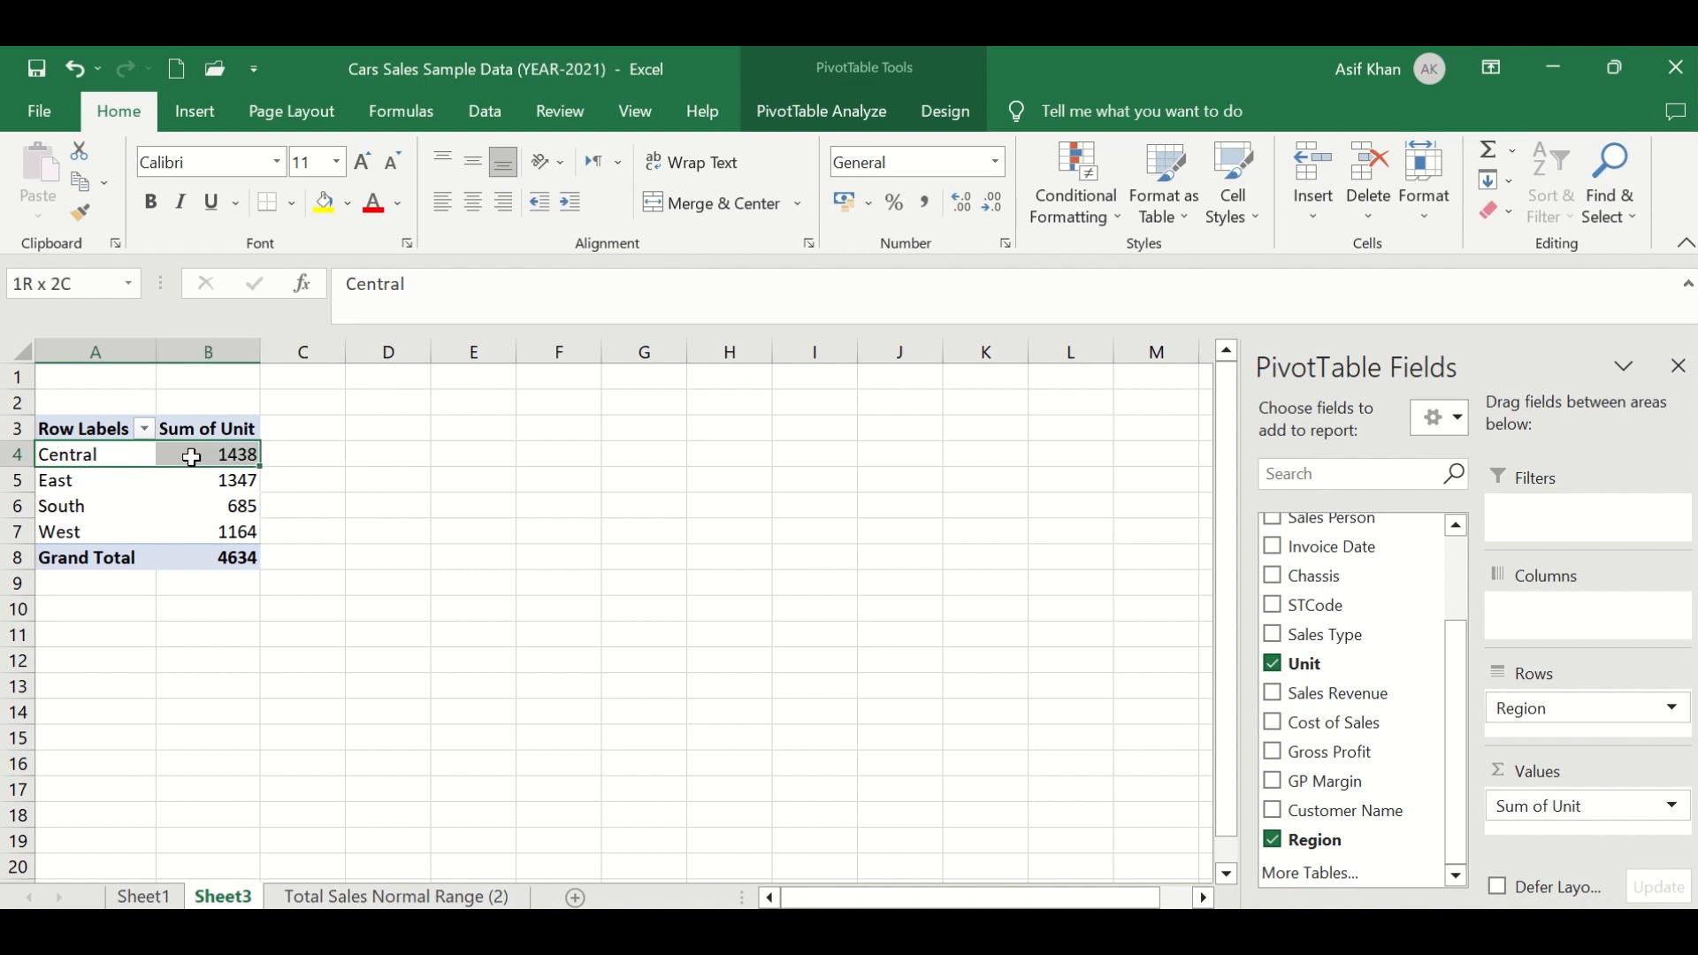
{"action": "left_click", "coordinate": [196, 456]}
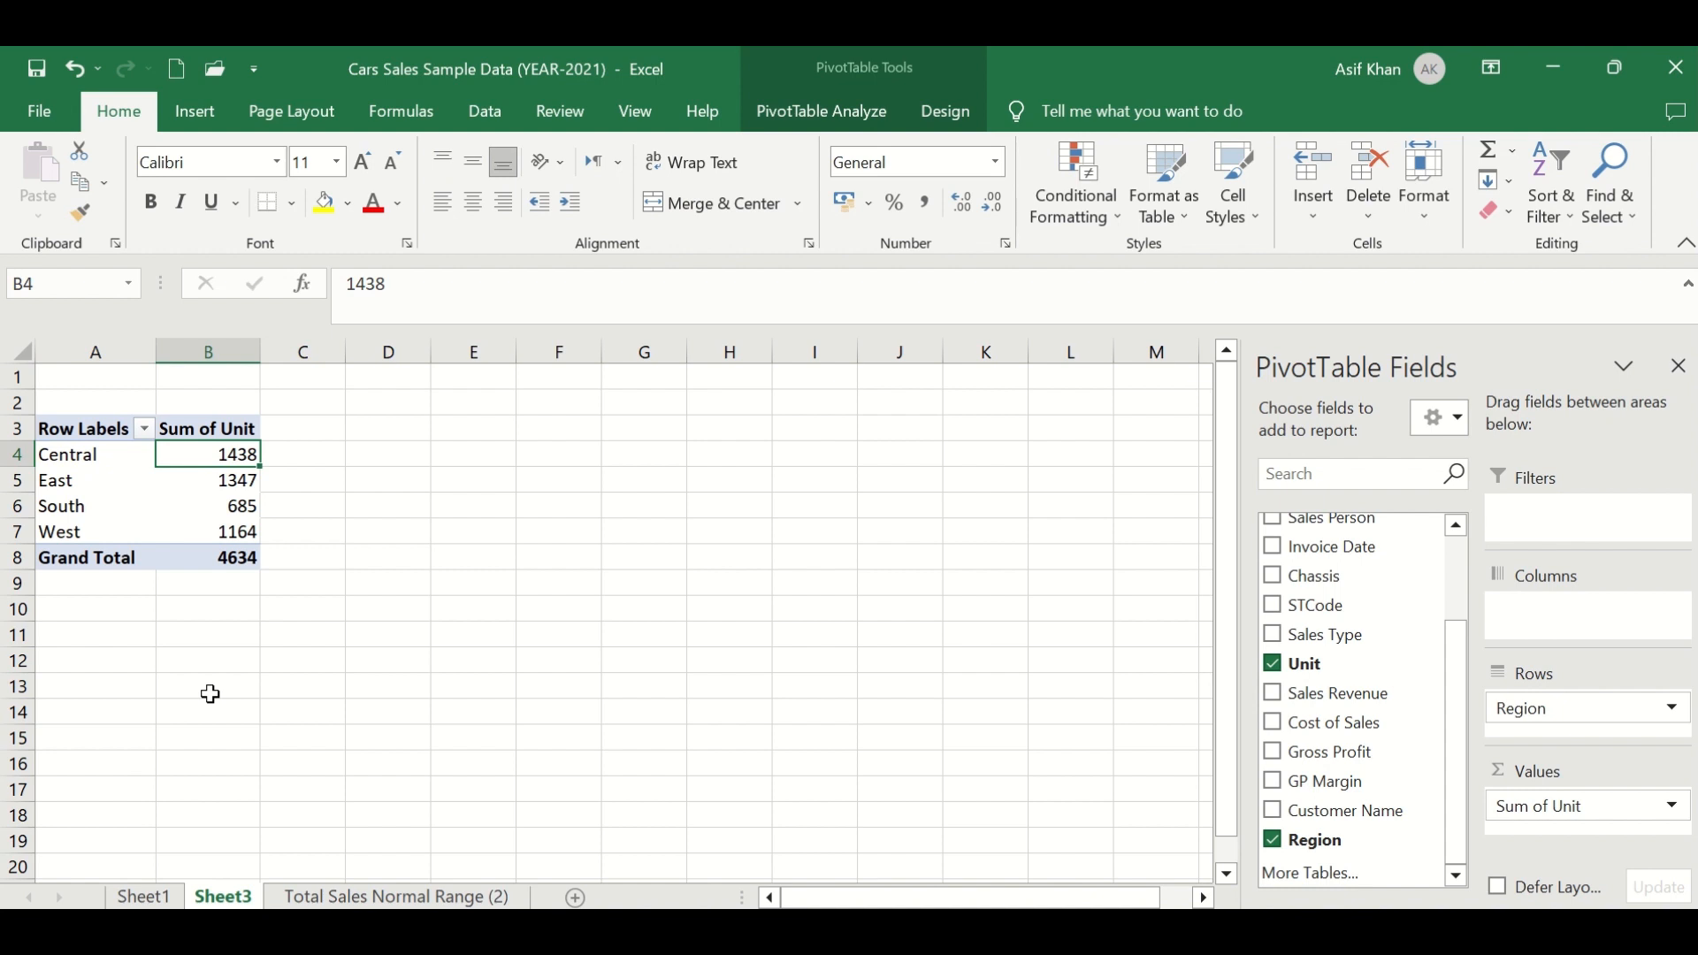
{"action": "left_click", "coordinate": [48, 485]}
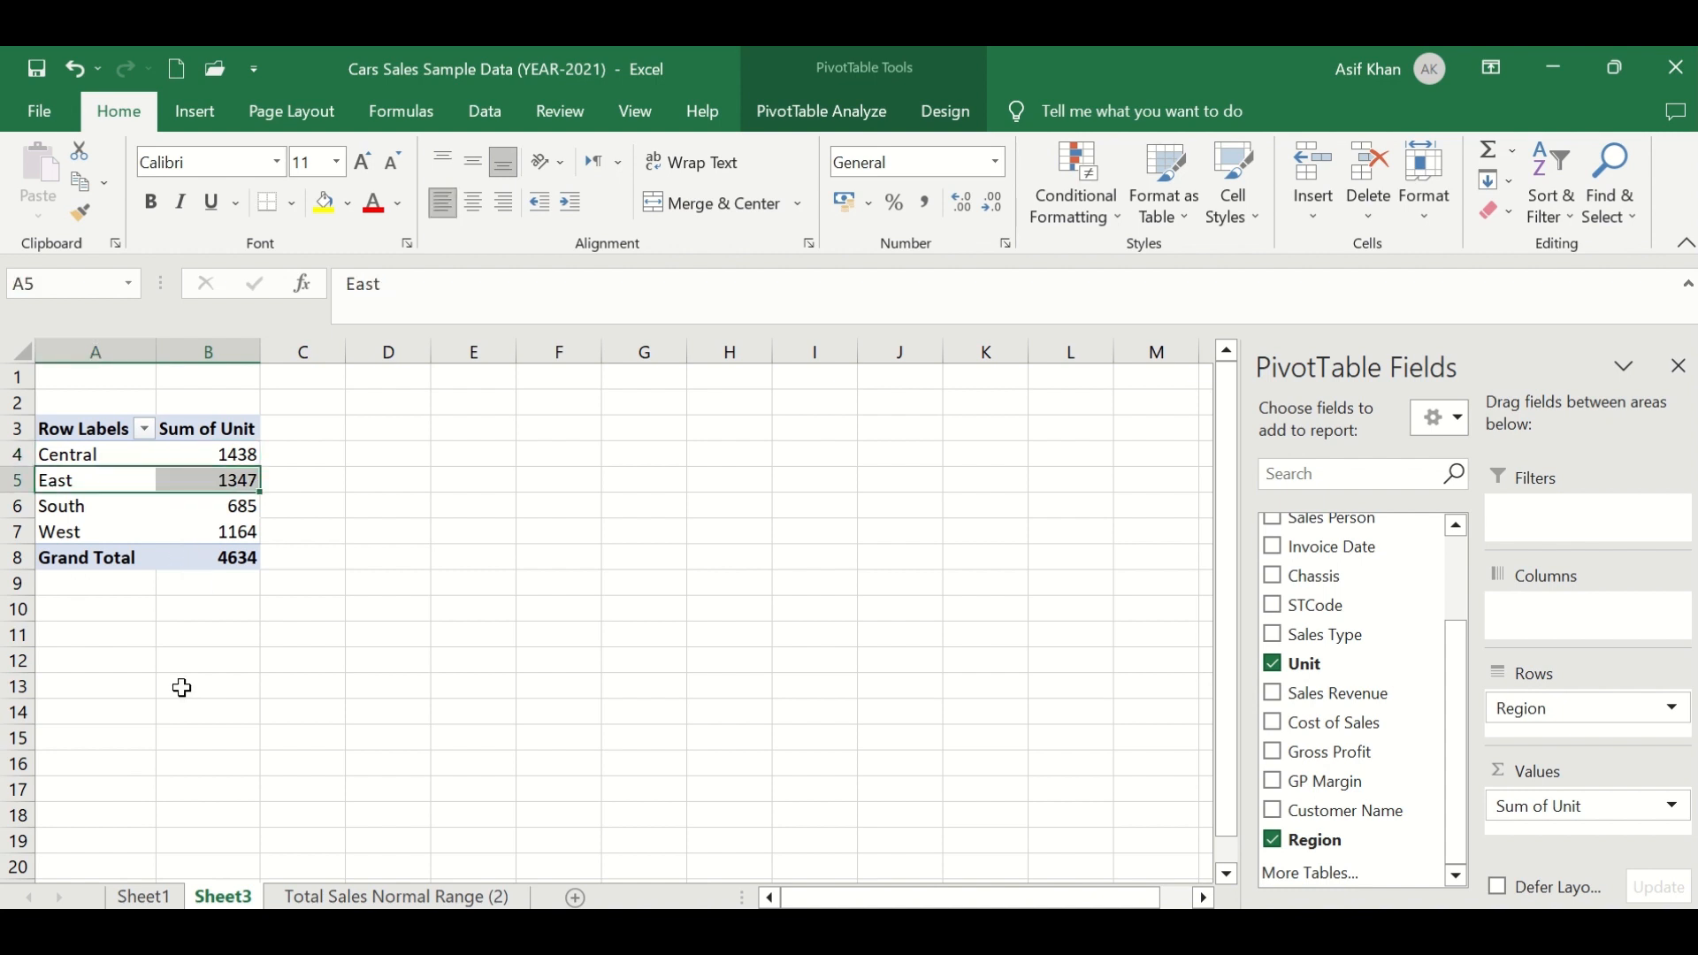
{"action": "left_click", "coordinate": [59, 509]}
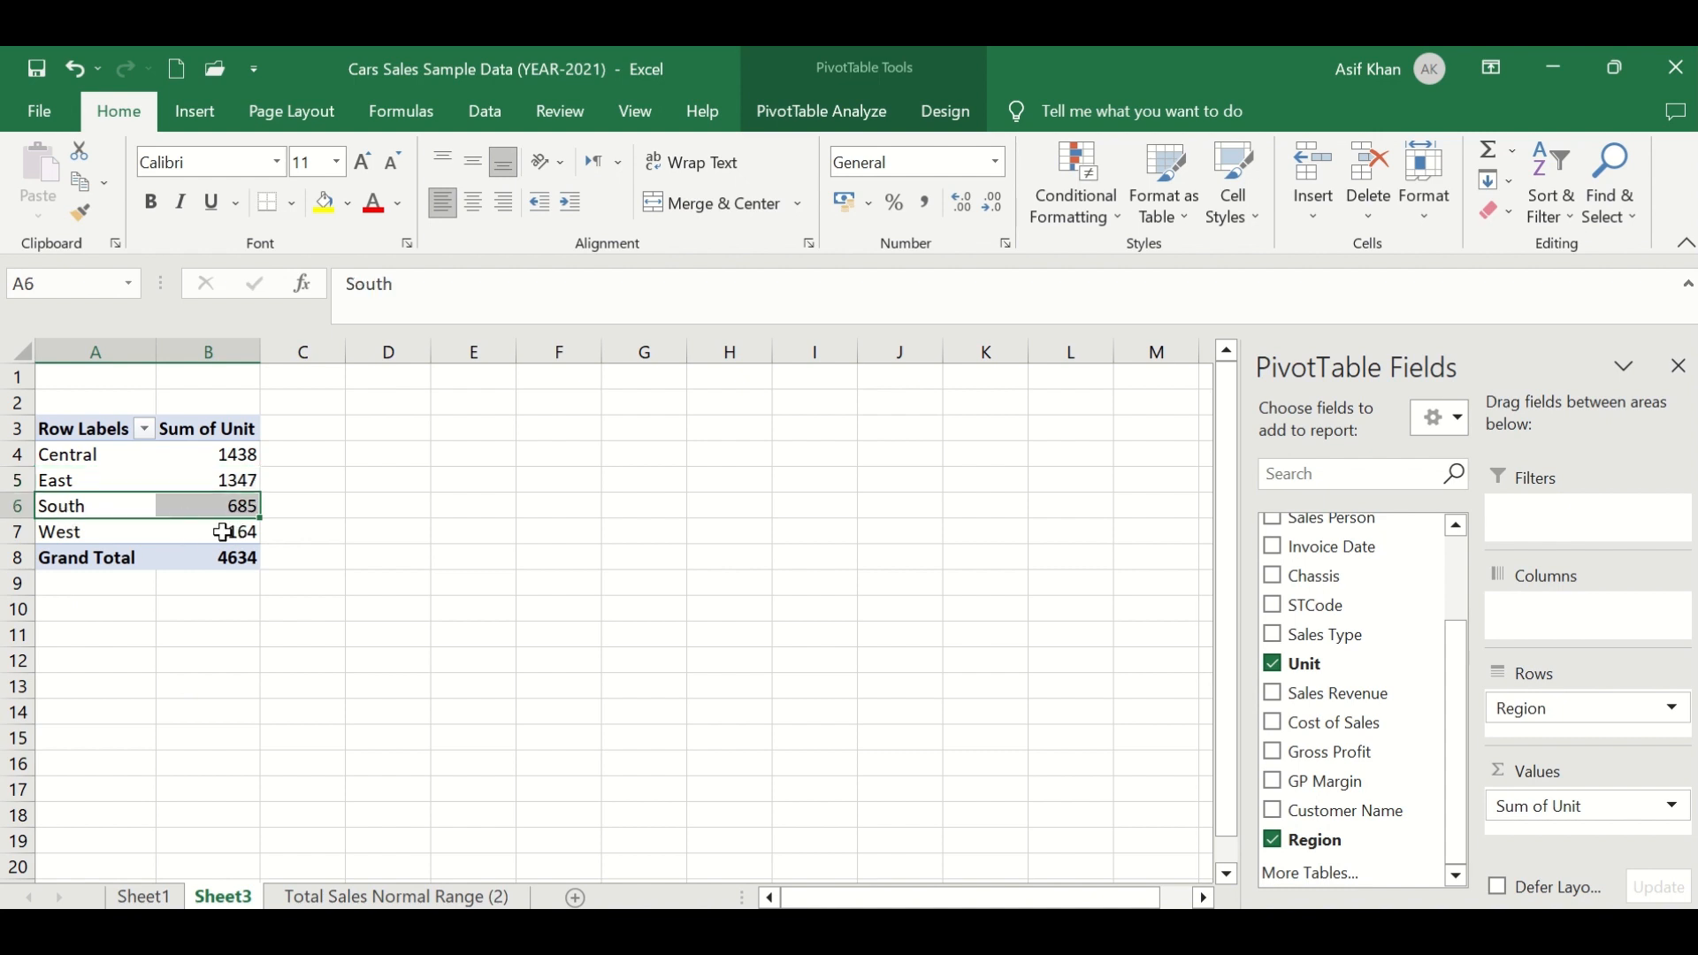
{"action": "left_click", "coordinate": [42, 534]}
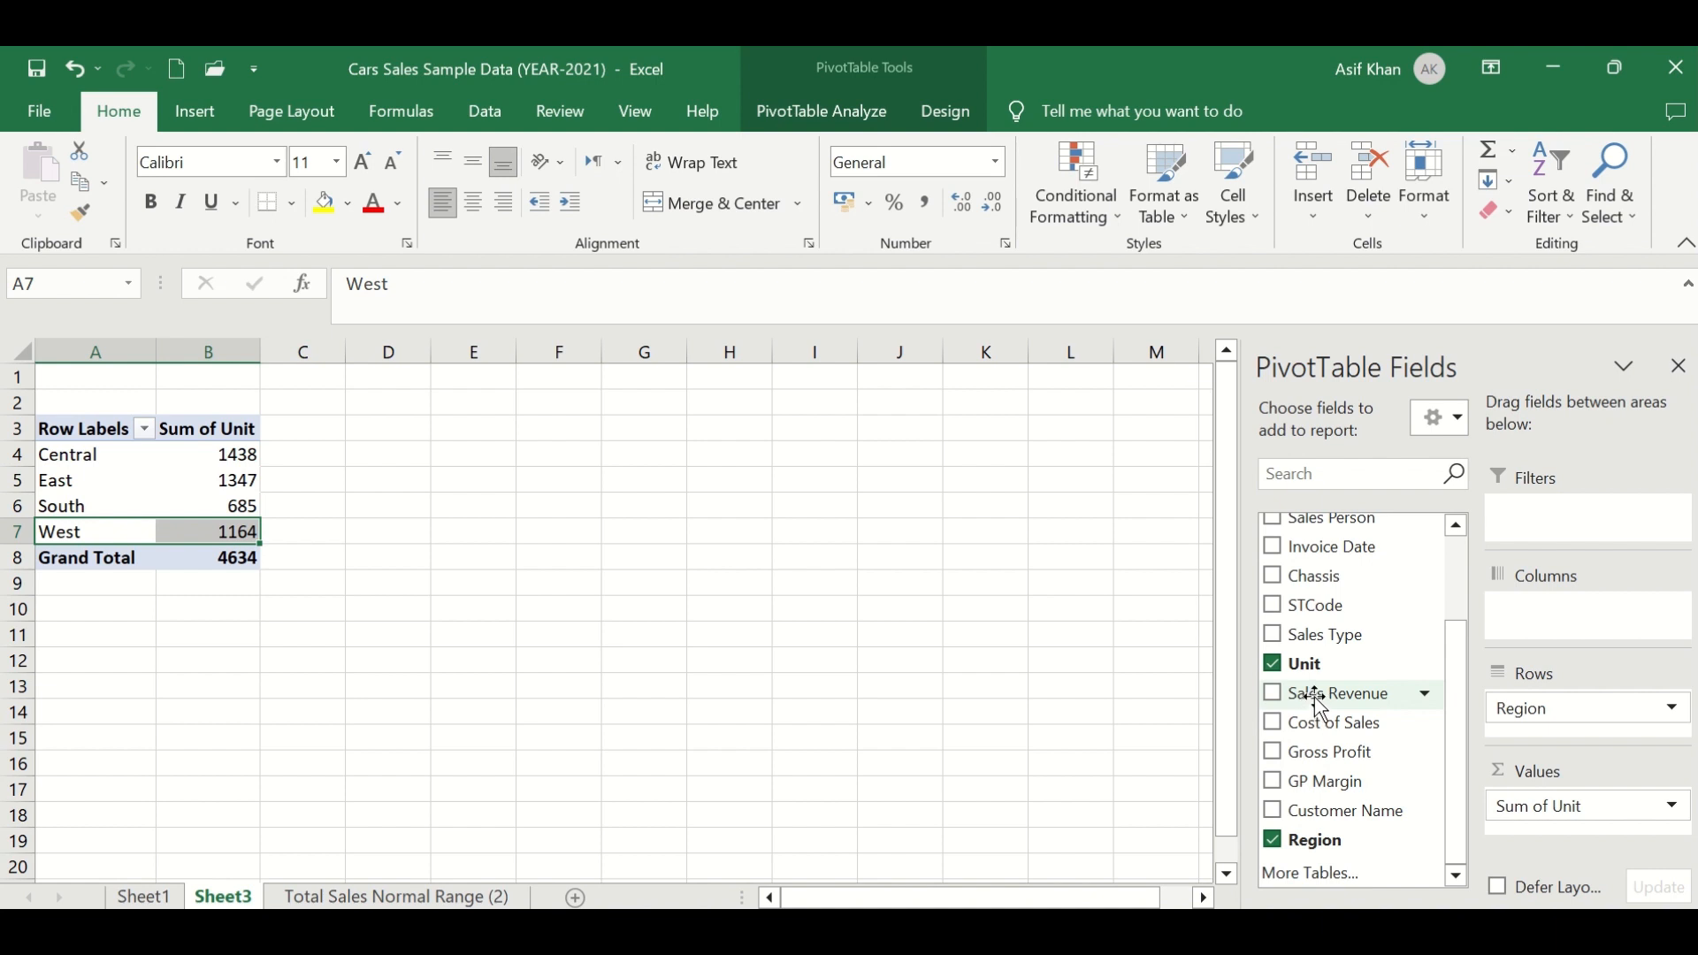
- Add Sales Revenue to the PivotTable values beneath Sum of Unit
{"action": "left_click_drag", "start_coordinate": [1316, 697], "coordinate": [1589, 831]}
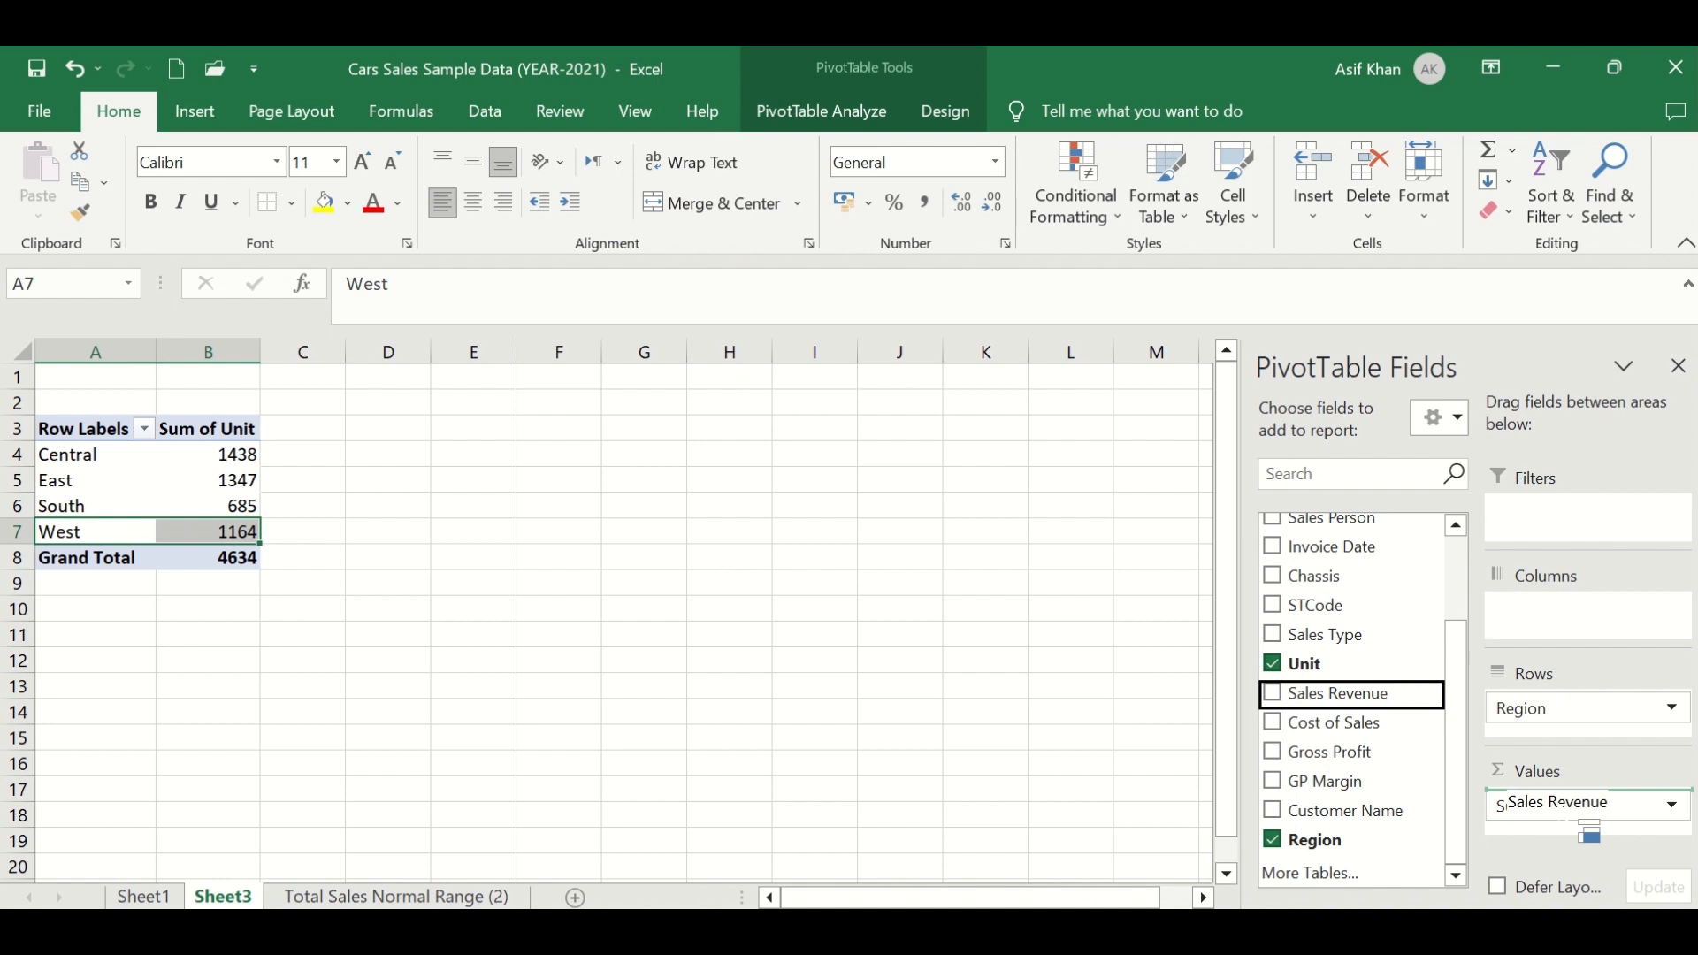
{"action": "left_click_drag", "start_coordinate": [1559, 813], "coordinate": [1560, 835]}
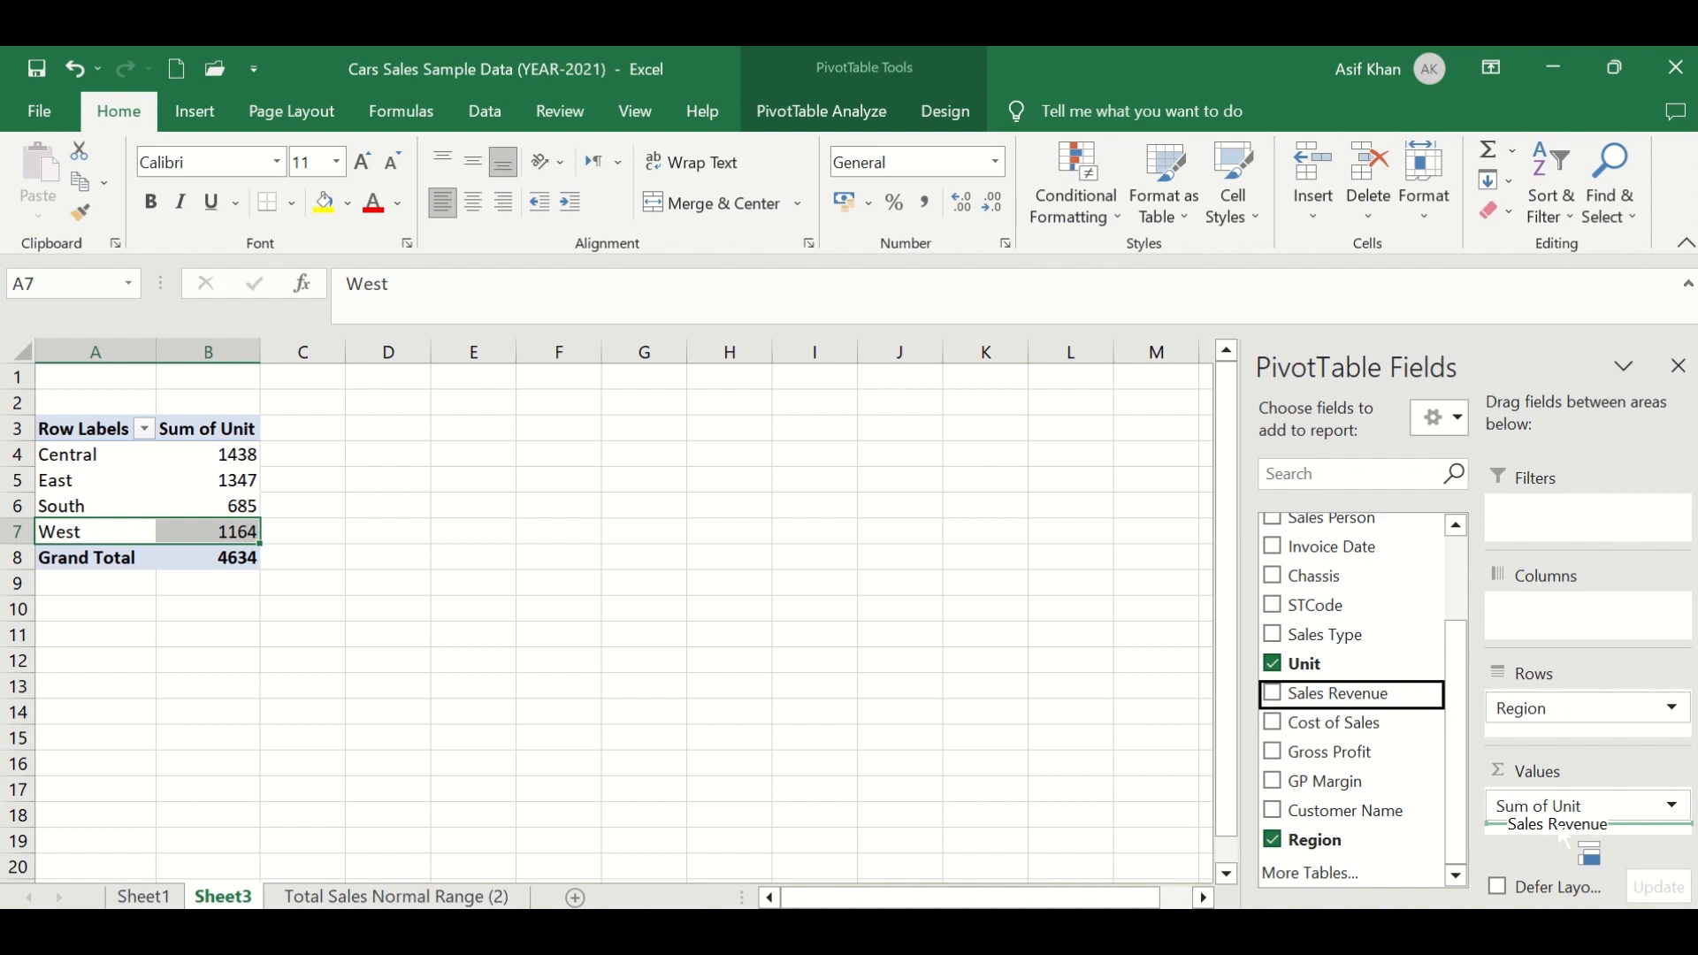
{"action": "left_click_drag", "start_coordinate": [1559, 835], "coordinate": [1559, 806]}
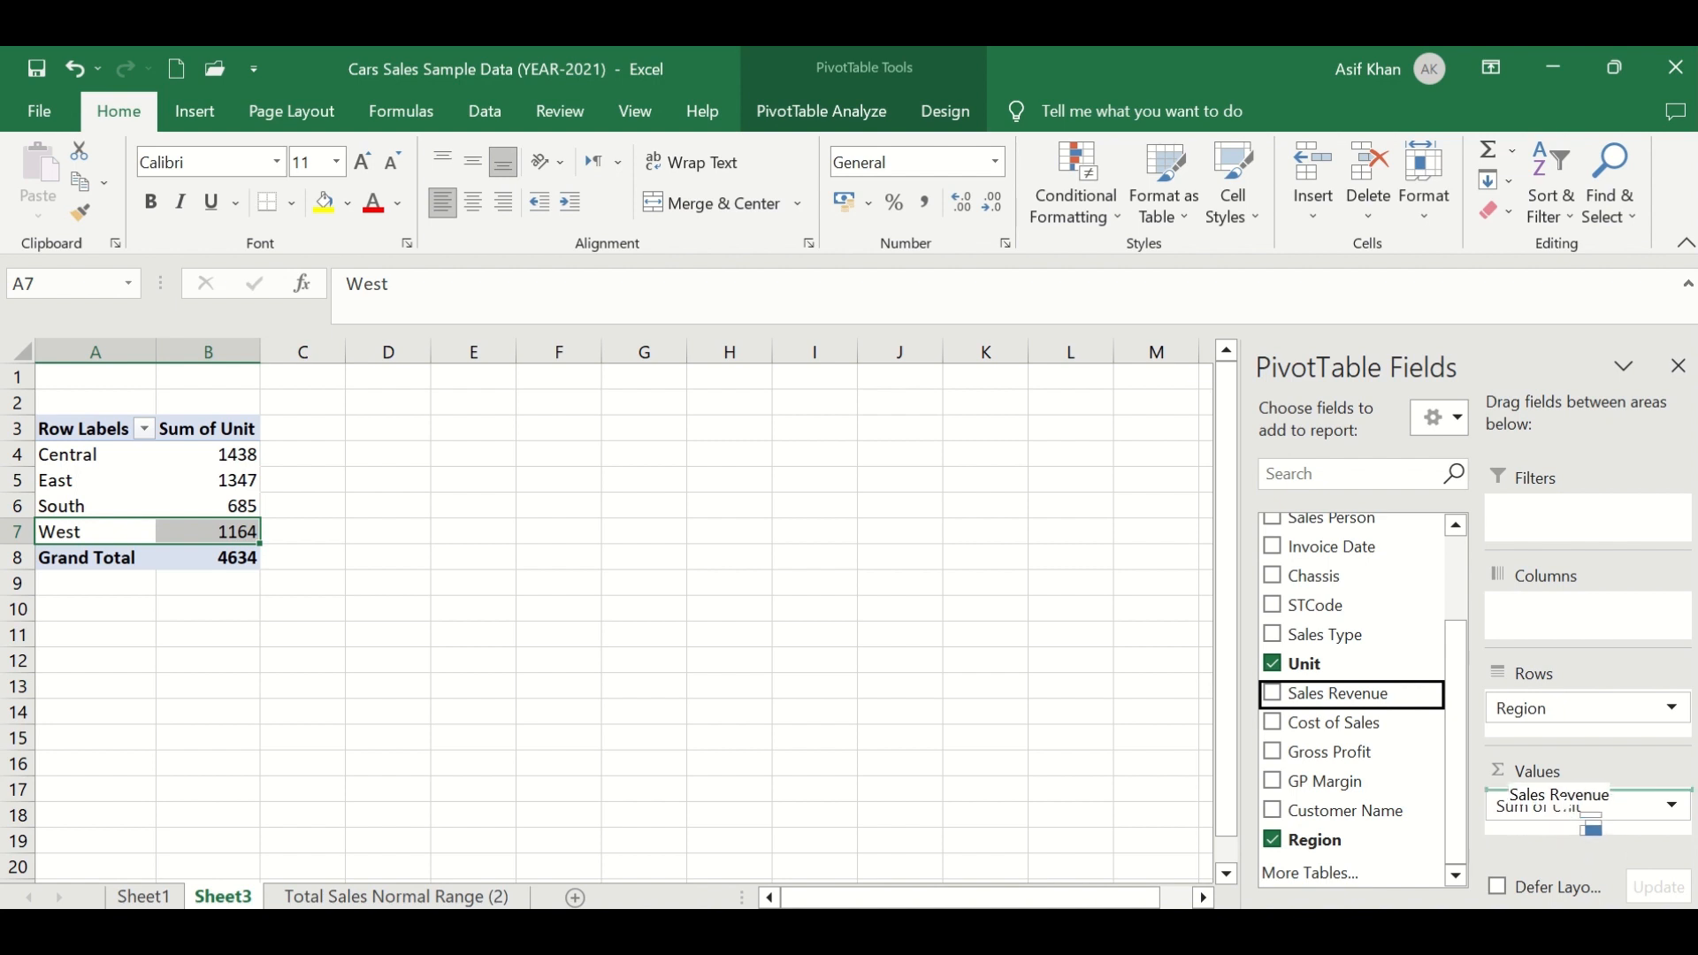
{"action": "left_click_drag", "start_coordinate": [1559, 806], "coordinate": [1563, 835]}
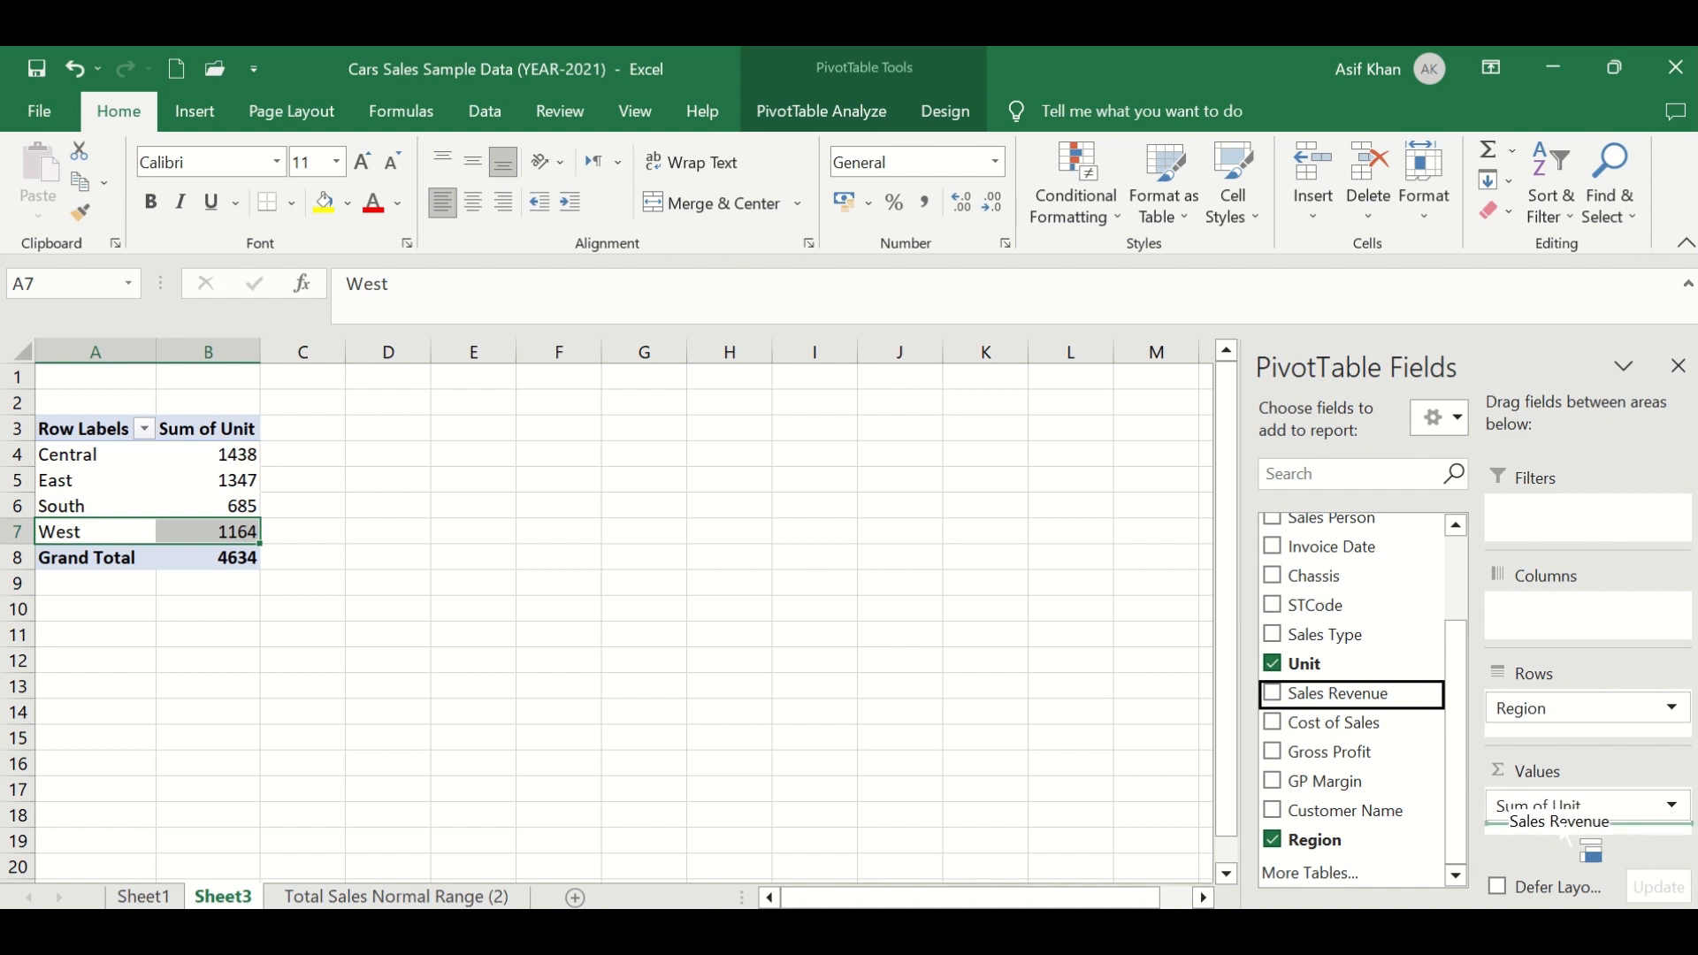
{"action": "left_click_drag", "start_coordinate": [1563, 834], "coordinate": [1563, 835]}
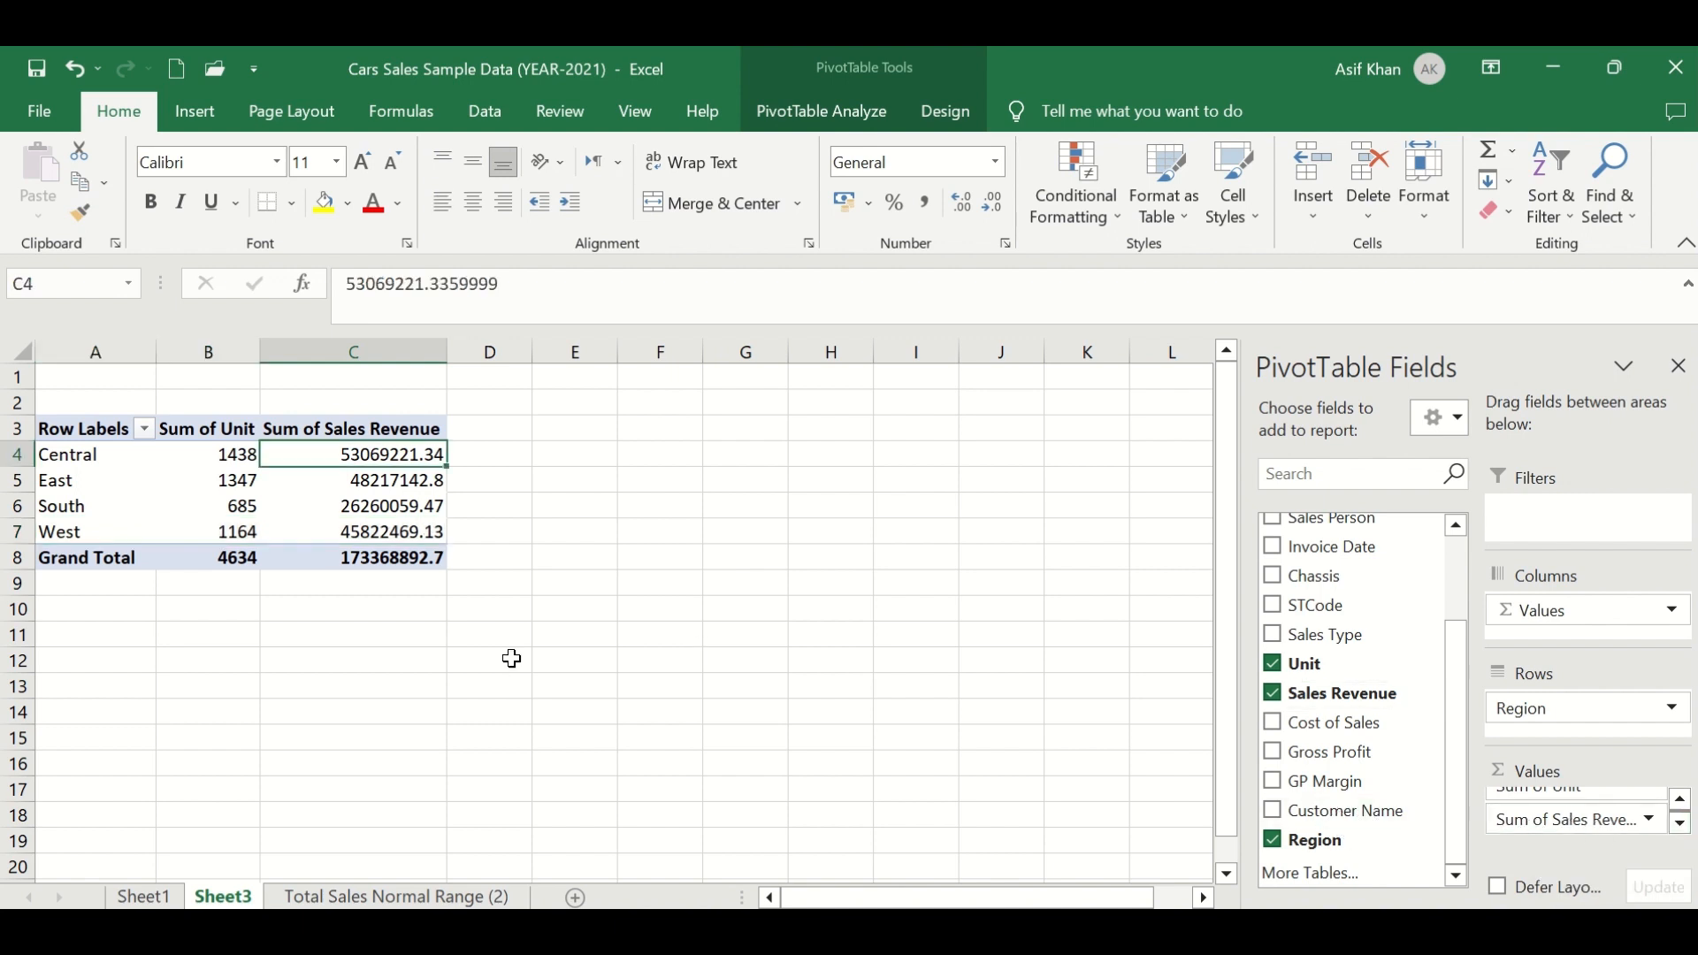
- Apply comma style to the Sales Revenue cells of the PivotTable
{"action": "left_click_drag", "start_coordinate": [368, 454], "coordinate": [361, 557]}
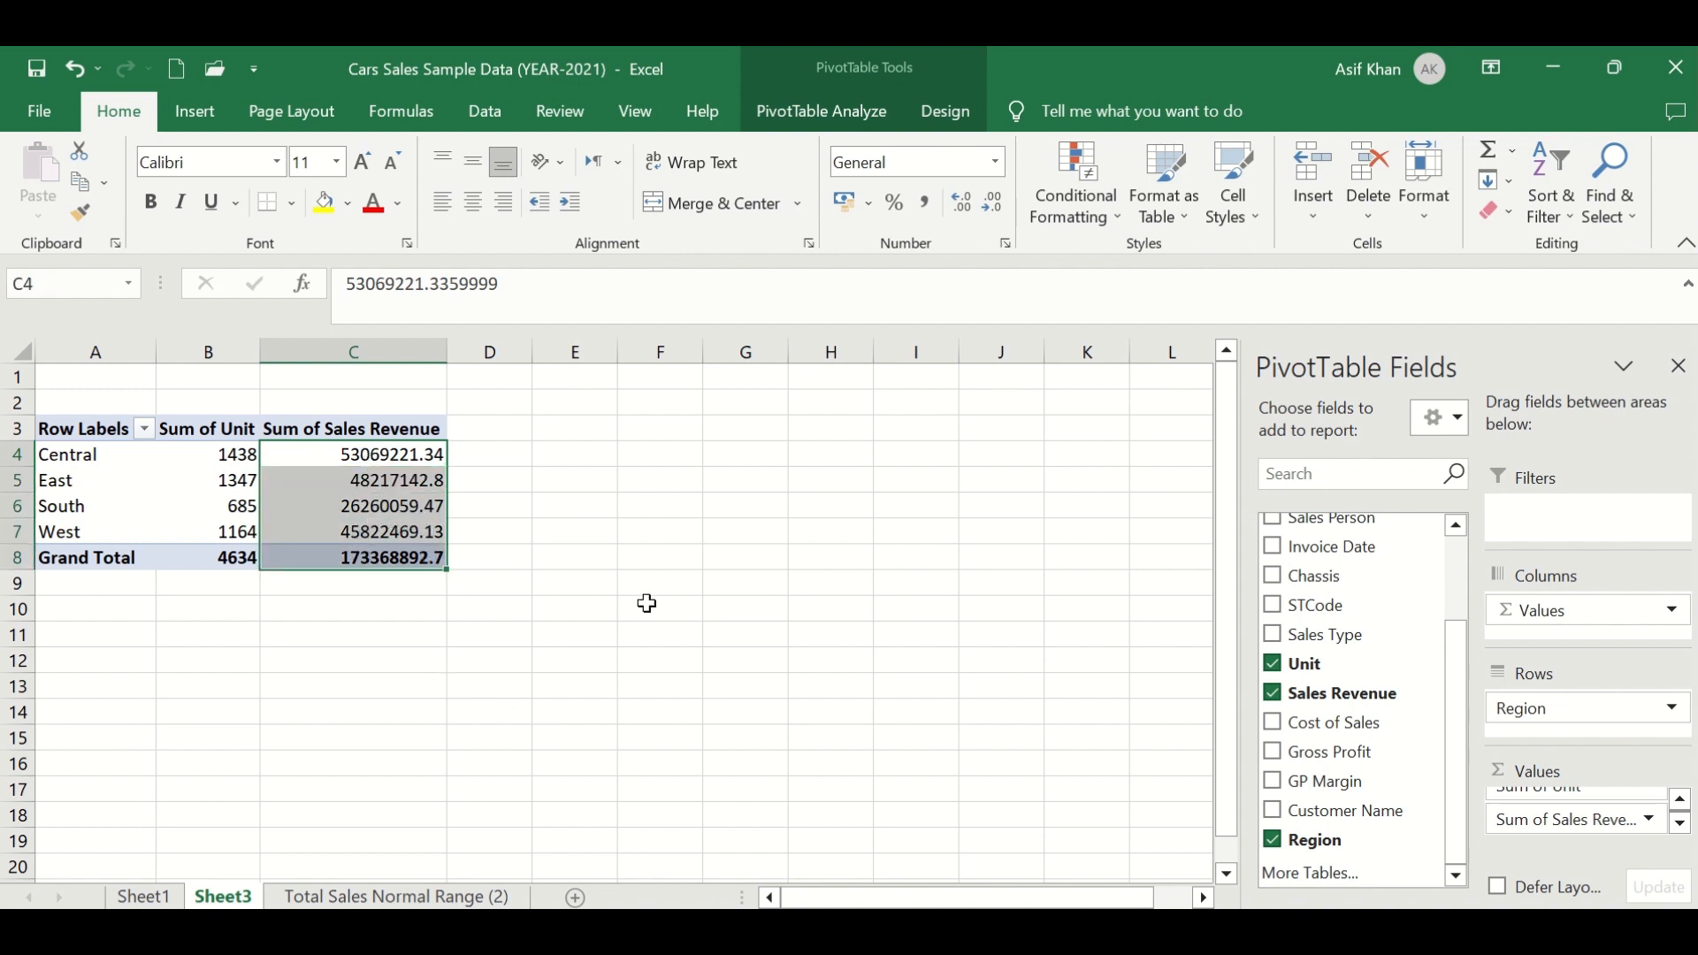
{"action": "left_click", "coordinate": [927, 212]}
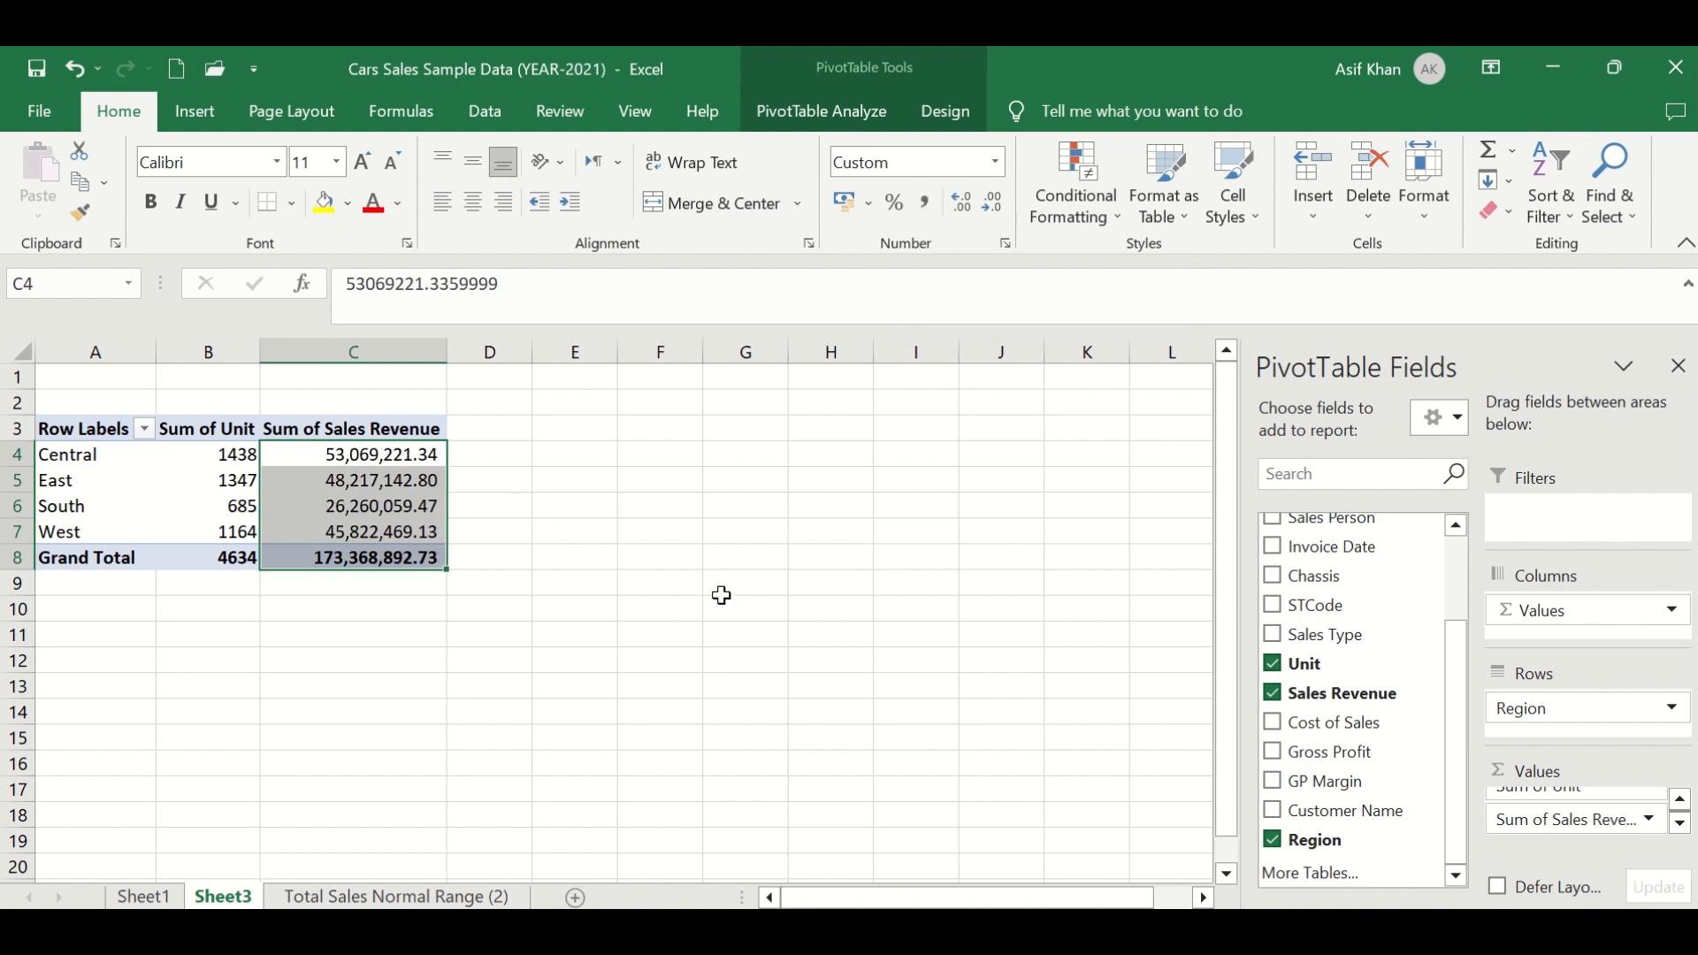
- Open the value field settings for Sum of Sales Revenue and rename it Sales Value
{"action": "mouse_move", "coordinate": [340, 515]}
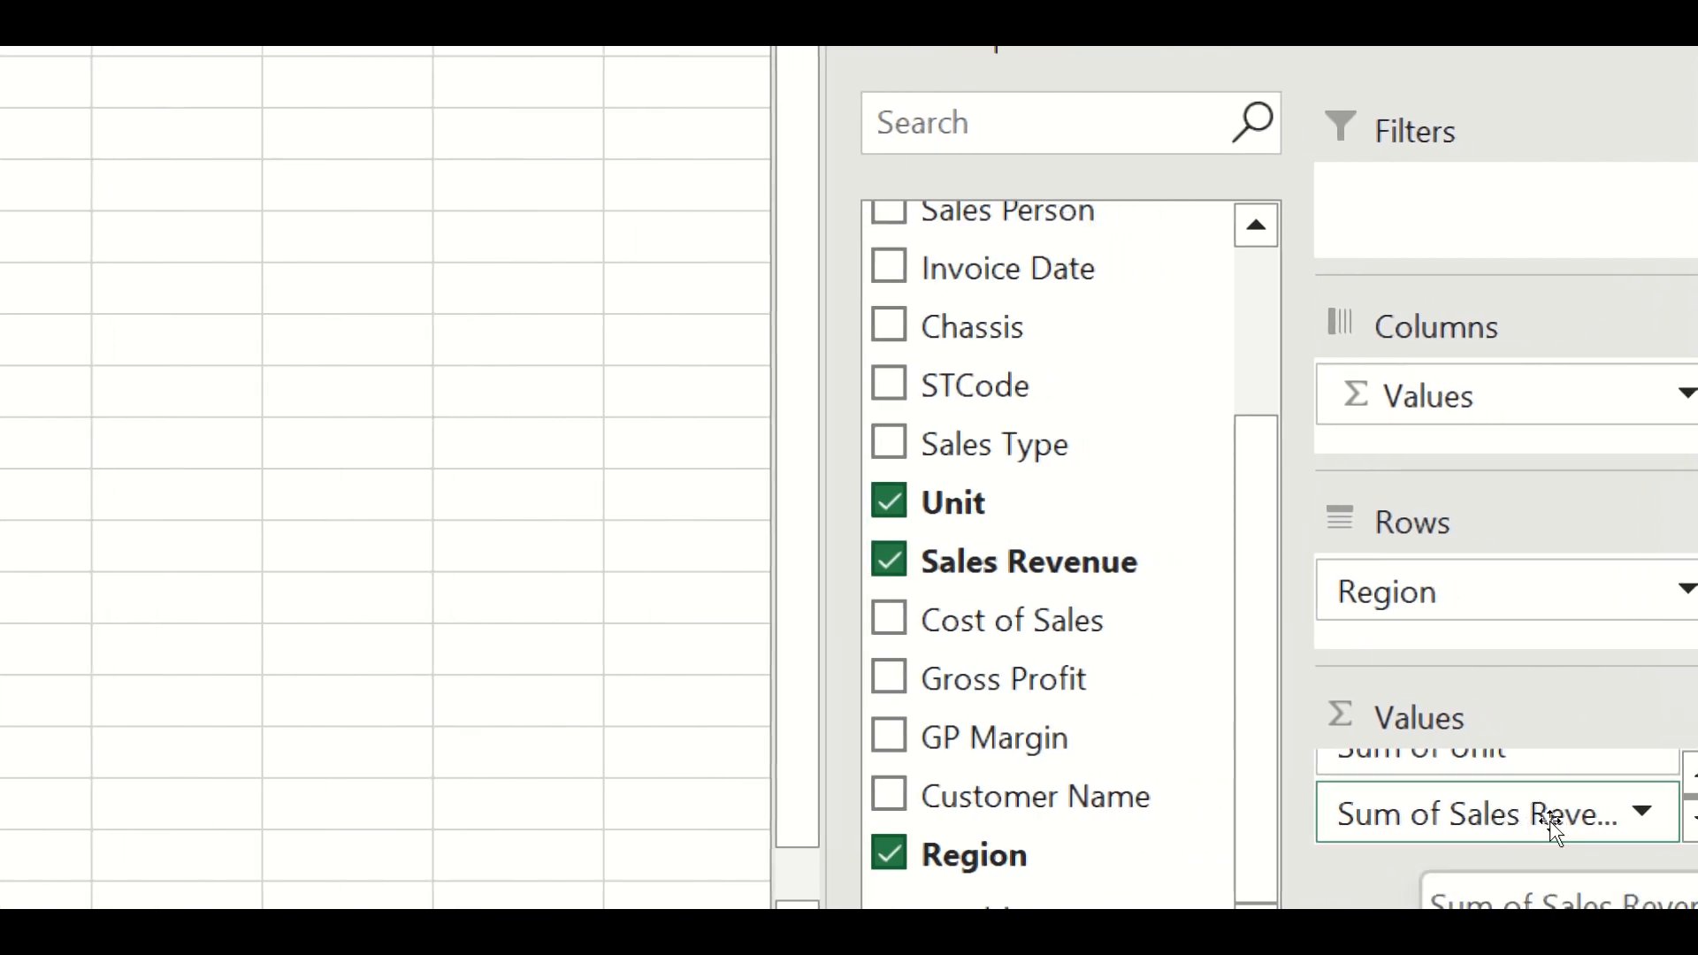
{"action": "left_click", "coordinate": [1551, 821]}
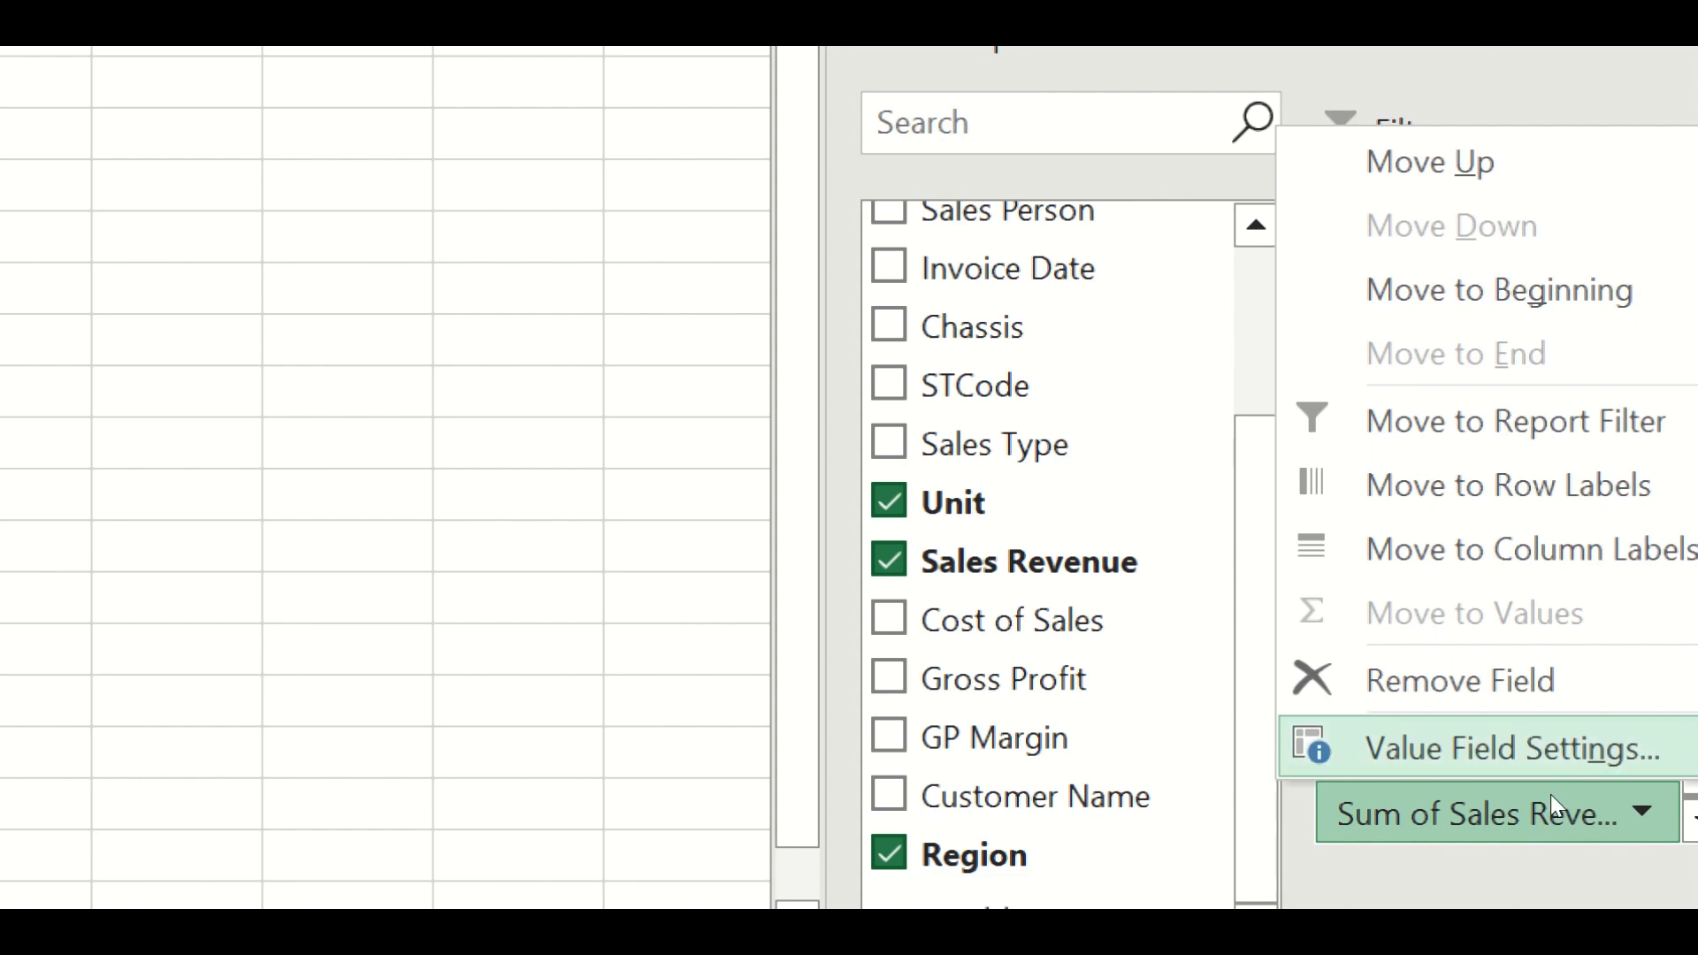
{"action": "left_click", "coordinate": [1551, 794]}
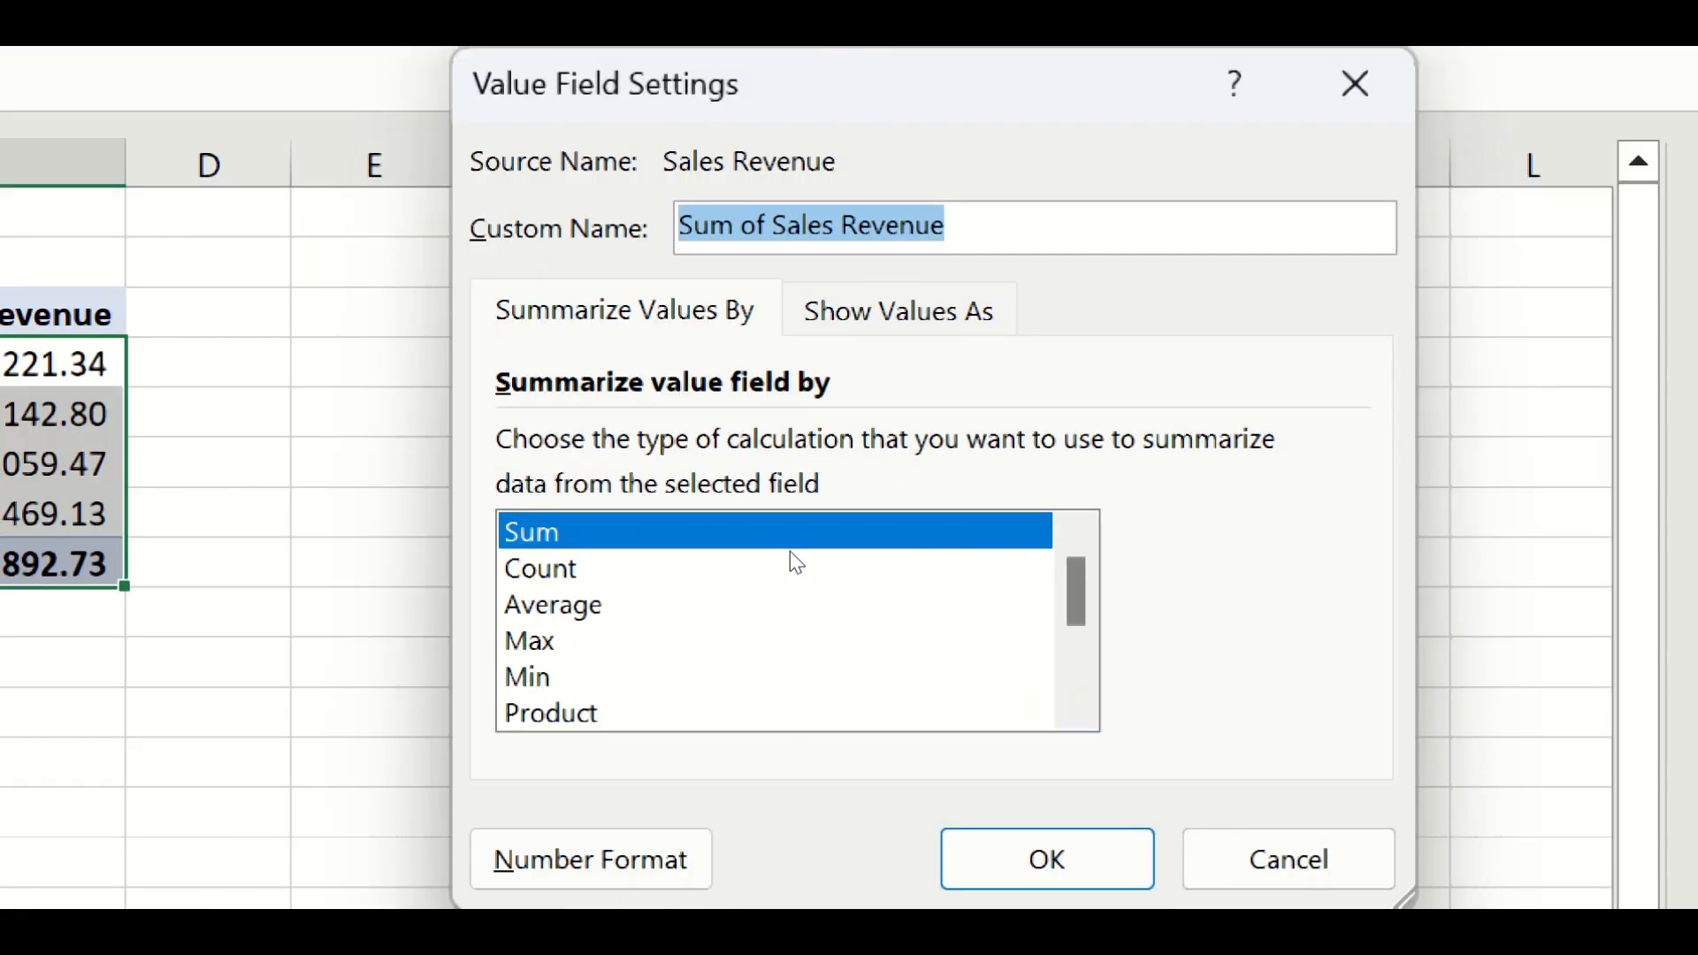
{"action": "type", "text": "Sales Value"}
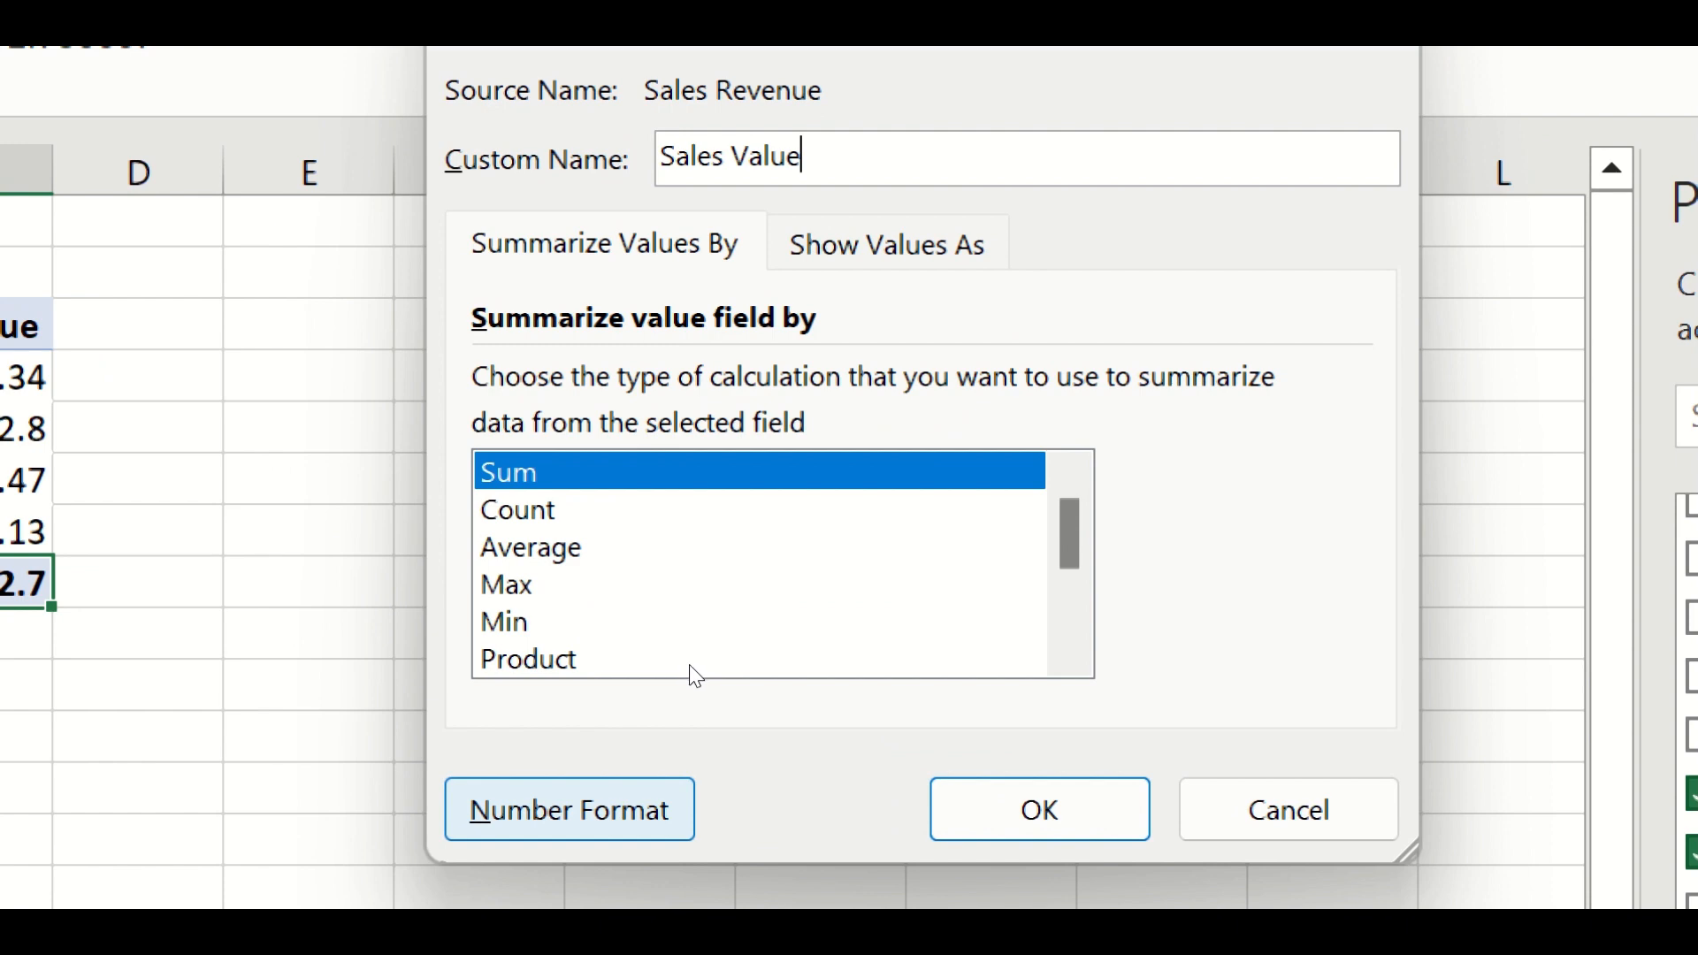
- Set the Sales Value number format to Number with 2 decimals, 1000 separator and red negatives, then confirm
{"action": "key", "text": "alt+n"}
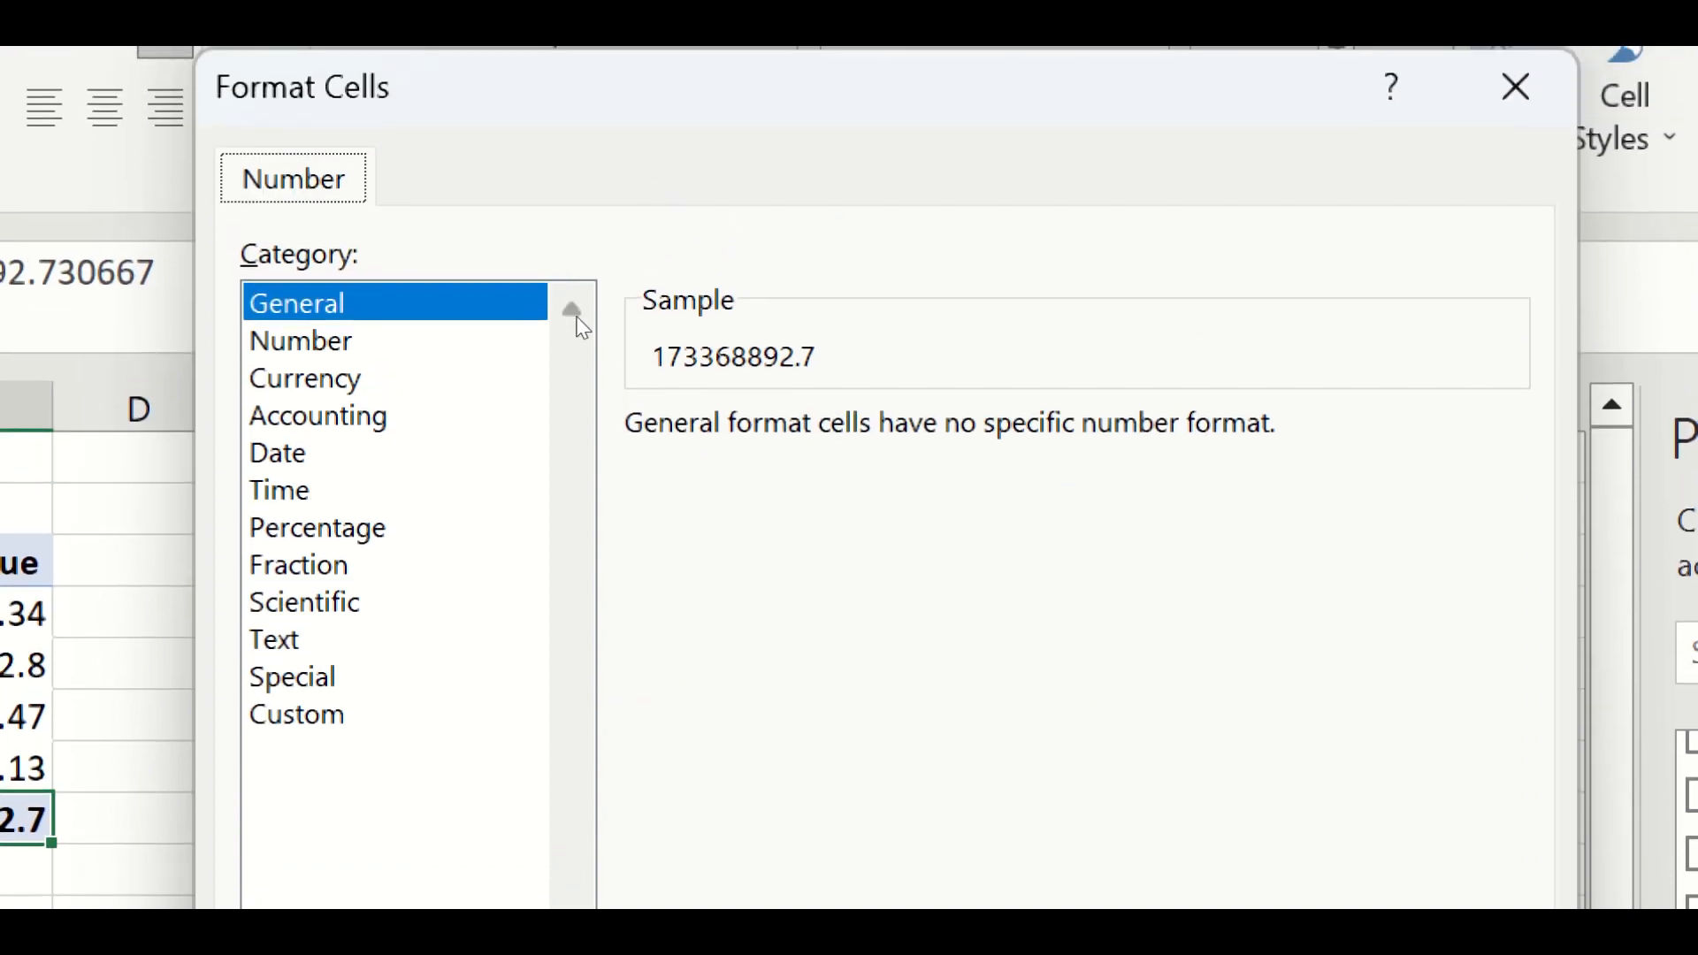
{"action": "left_click", "coordinate": [541, 336]}
{"action": "key", "text": "alt+u"}
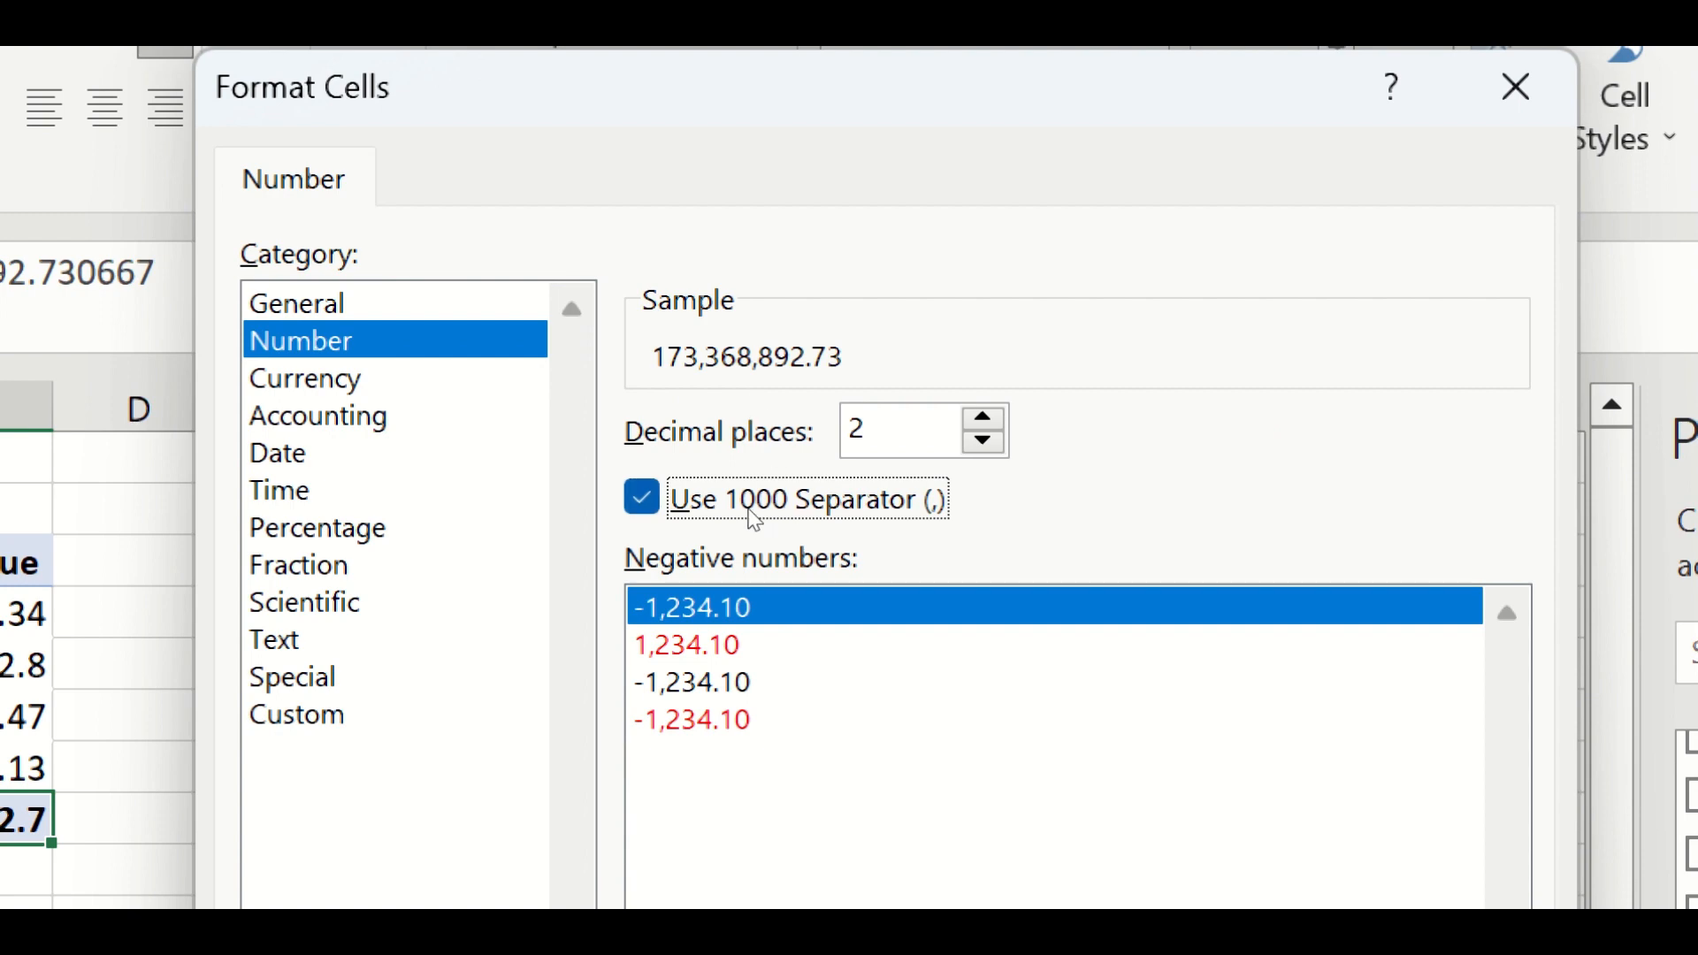
{"action": "key", "text": "Tab"}
{"action": "key", "text": "Down"}
{"action": "key", "text": "Down"}
{"action": "key", "text": "Down"}
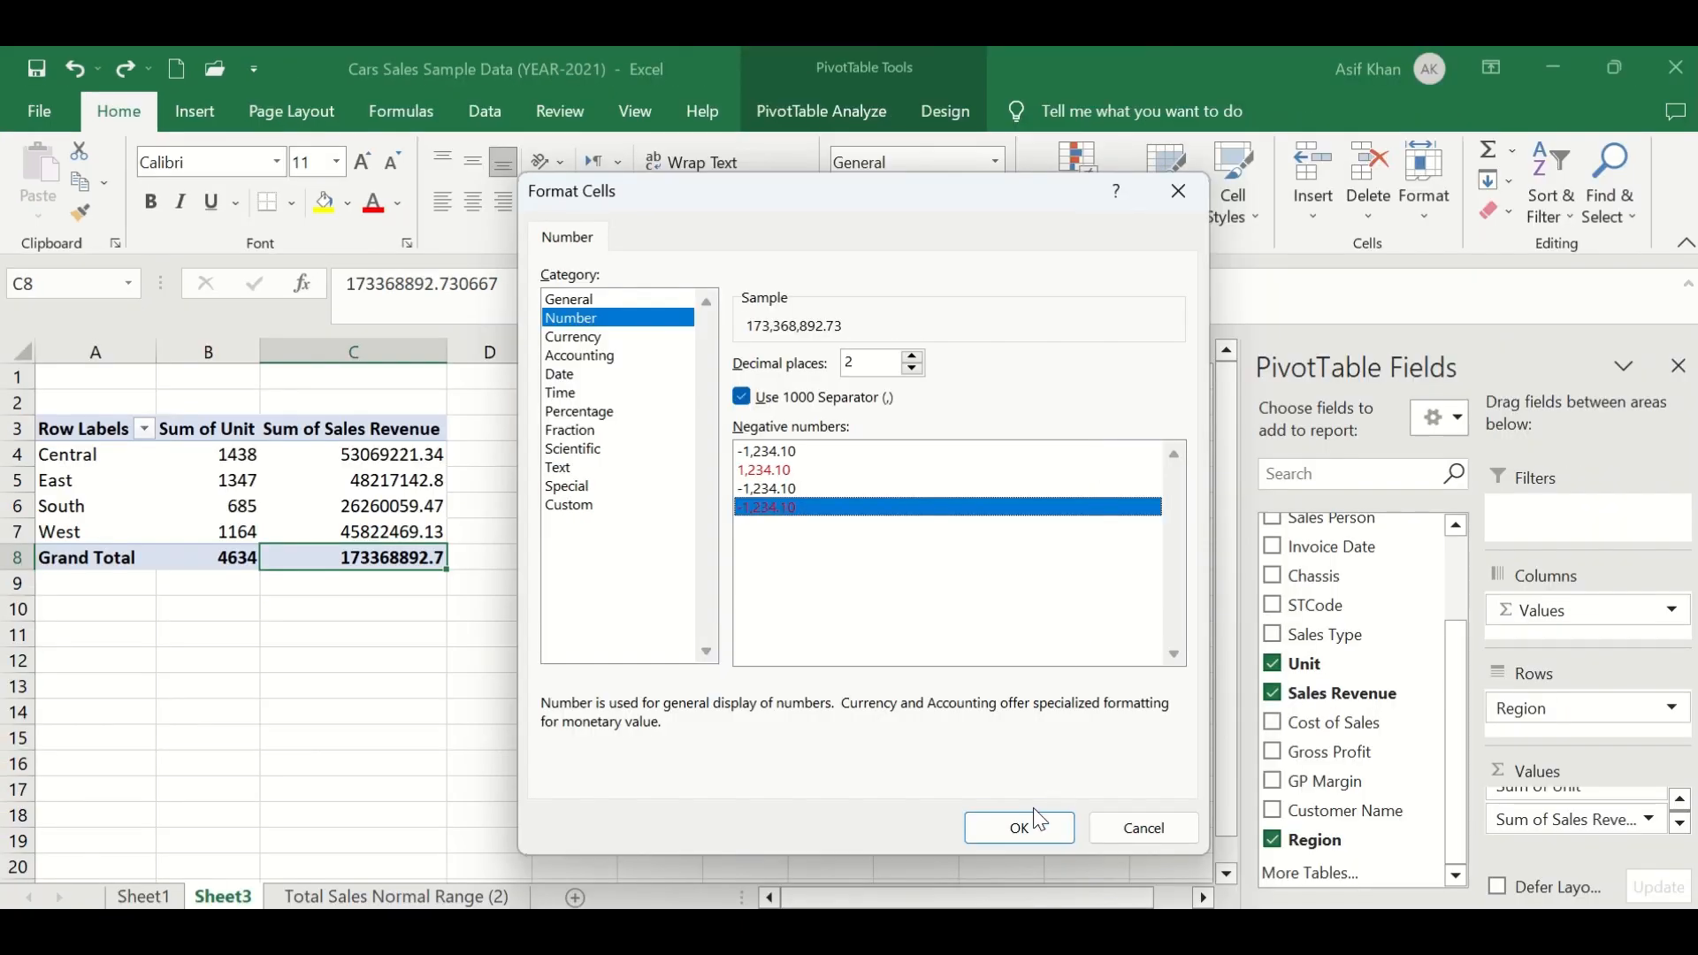
{"action": "left_click", "coordinate": [1023, 830]}
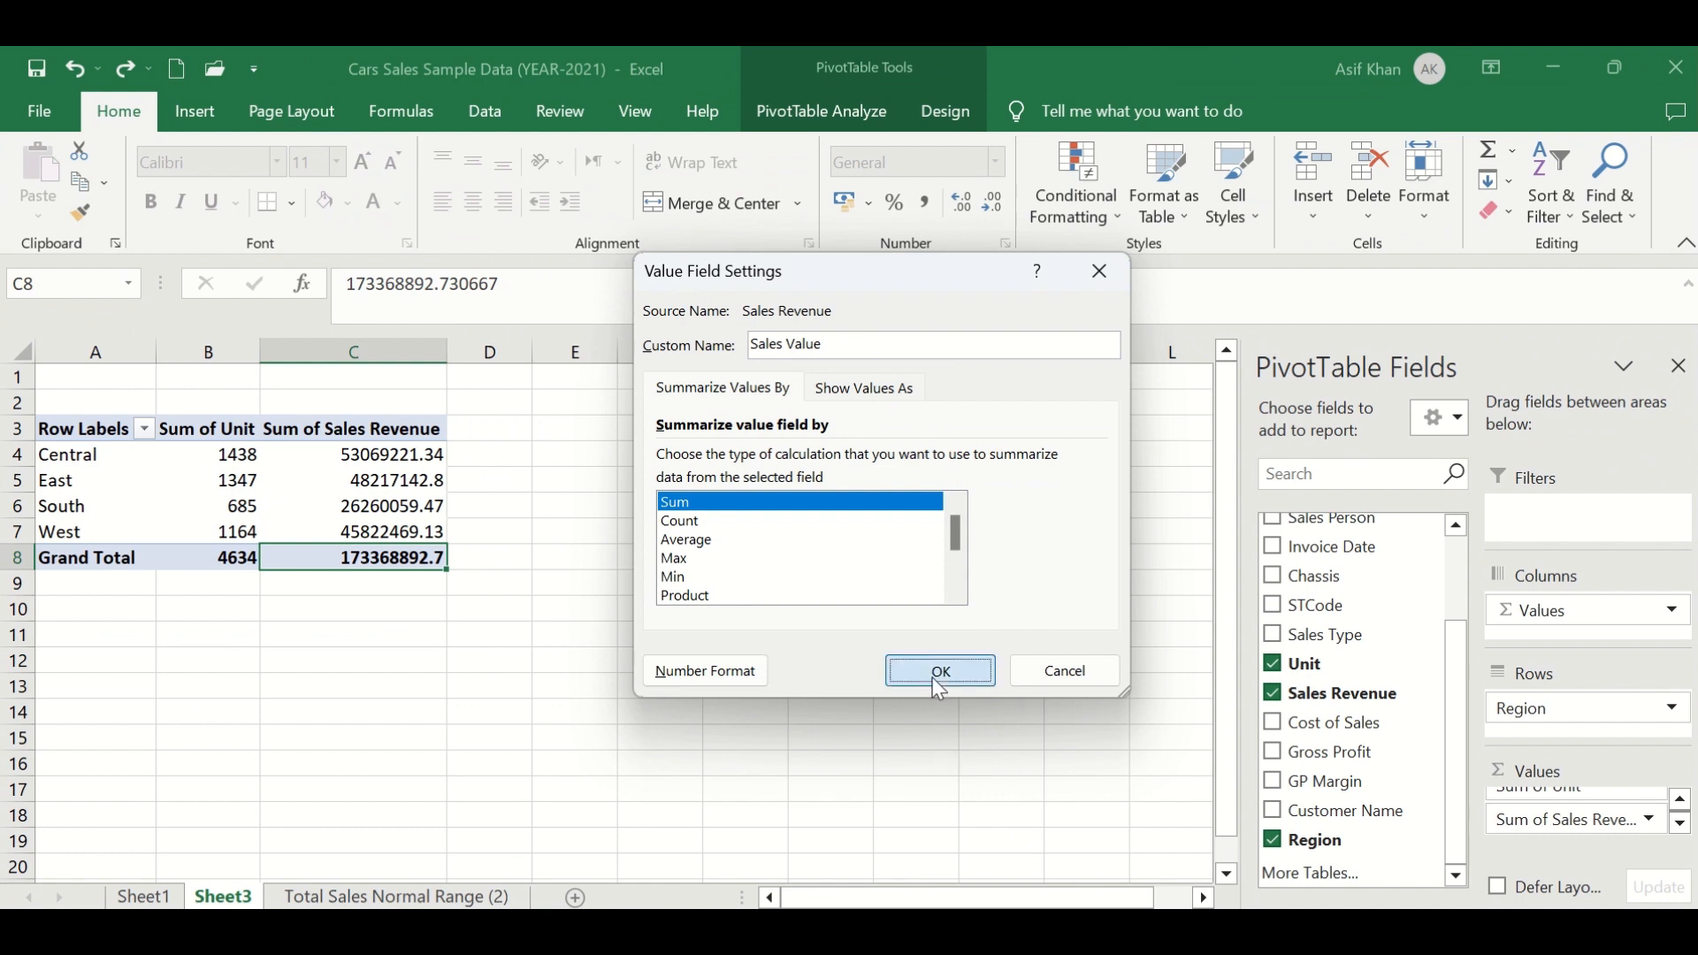
{"action": "left_click", "coordinate": [936, 674]}
- Review the formatted Sales Value figures against each region
{"action": "left_click_drag", "start_coordinate": [363, 454], "coordinate": [347, 541]}
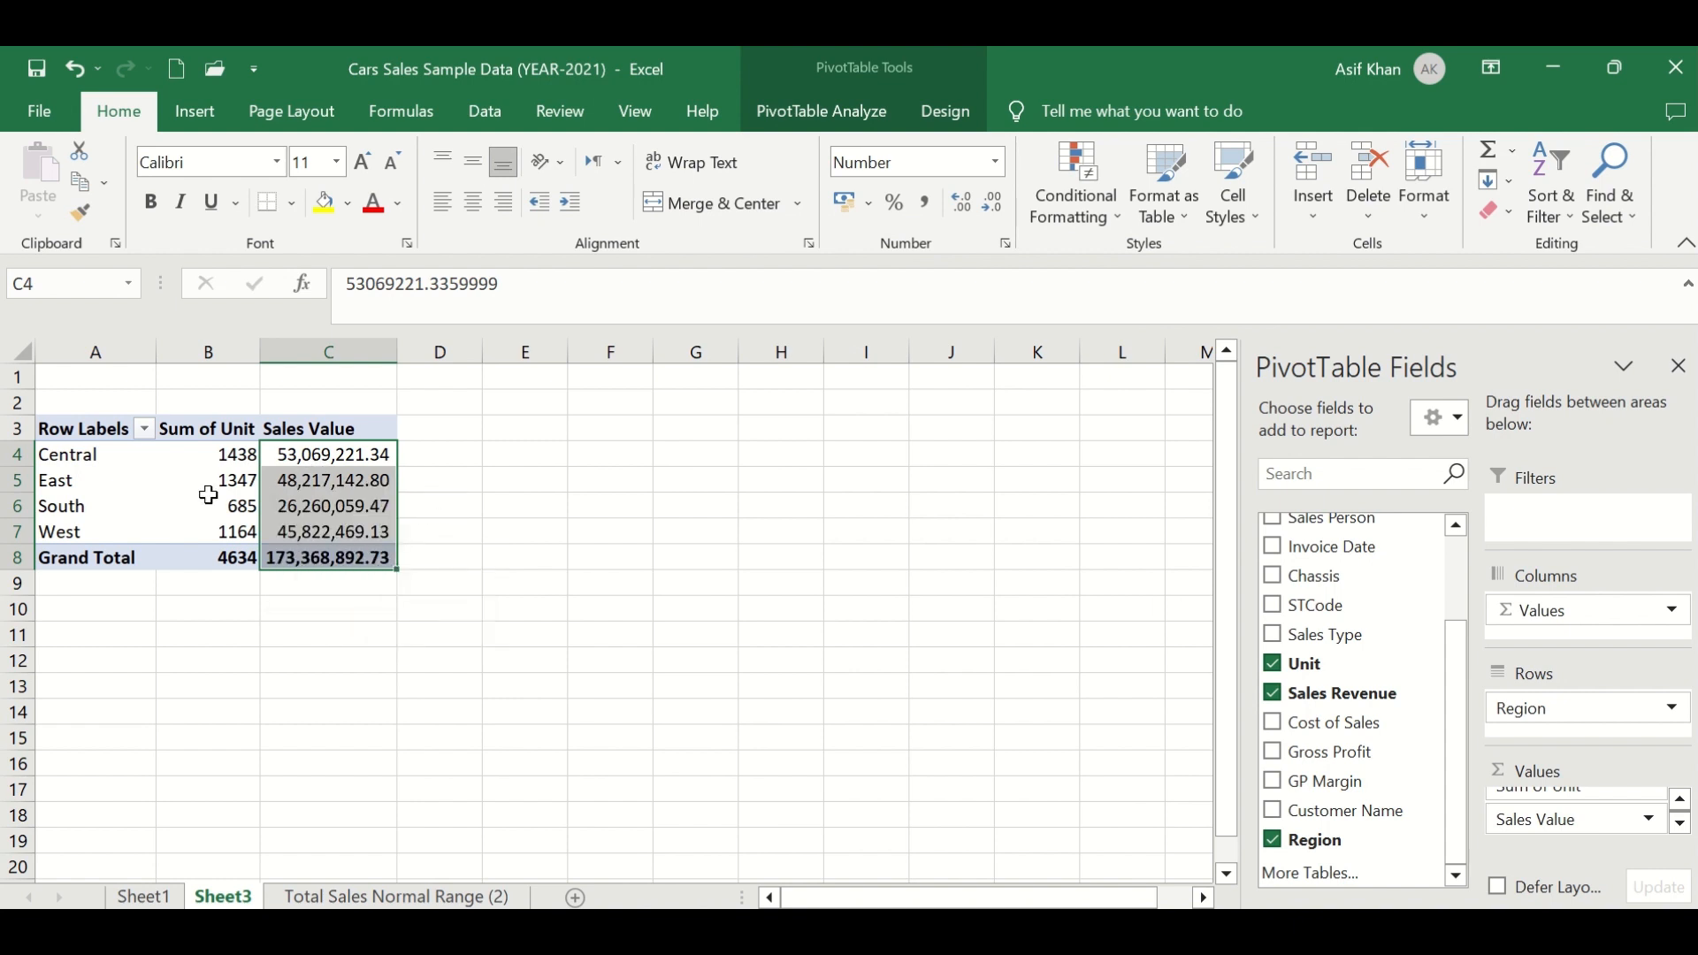
{"action": "left_click", "coordinate": [110, 480]}
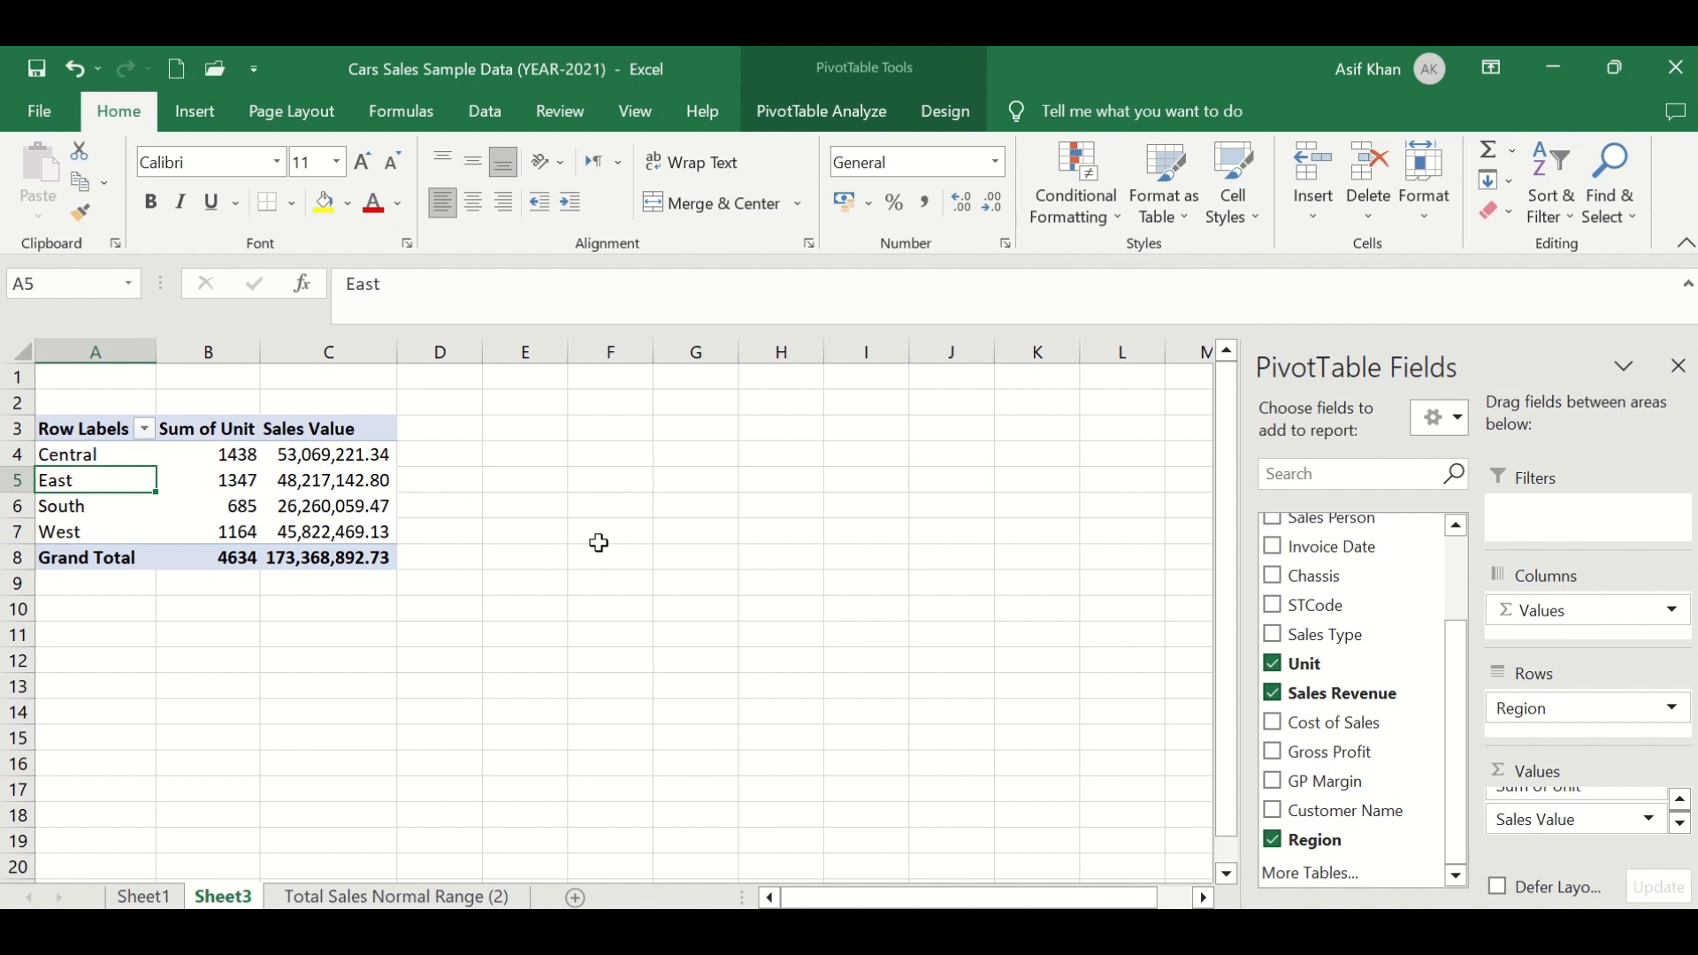
{"action": "left_click_drag", "start_coordinate": [88, 453], "coordinate": [83, 526]}
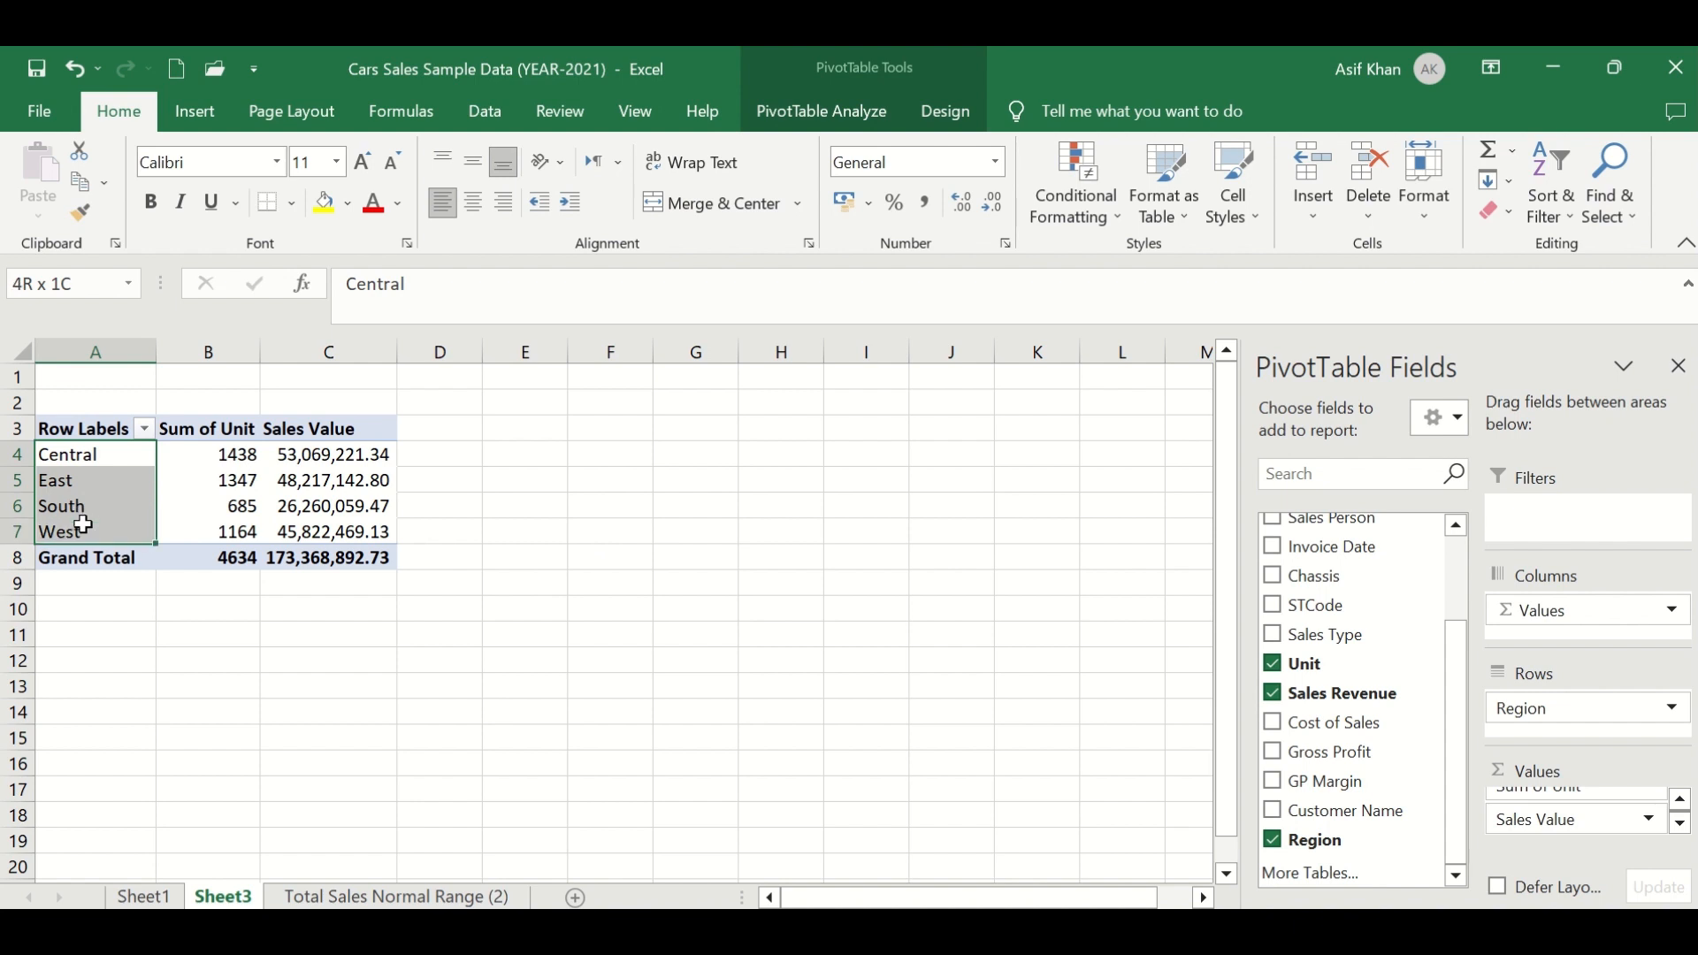
{"action": "left_click", "coordinate": [67, 451]}
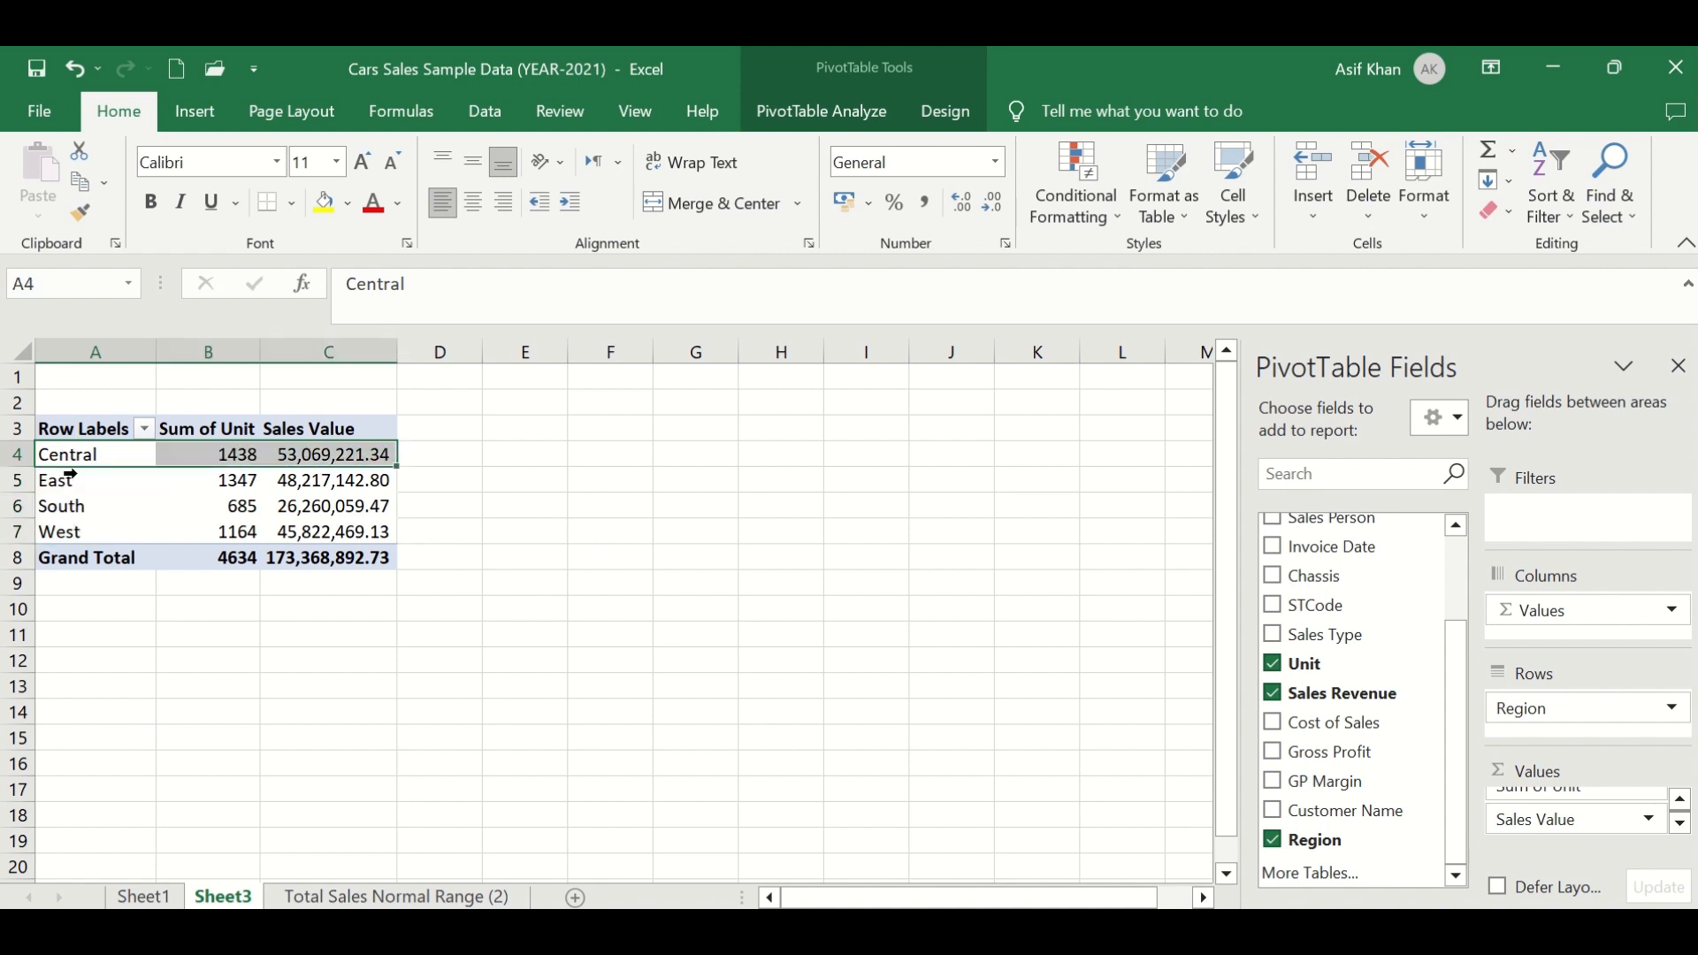
{"action": "left_click_drag", "start_coordinate": [69, 476], "coordinate": [55, 527]}
{"action": "left_click", "coordinate": [77, 507]}
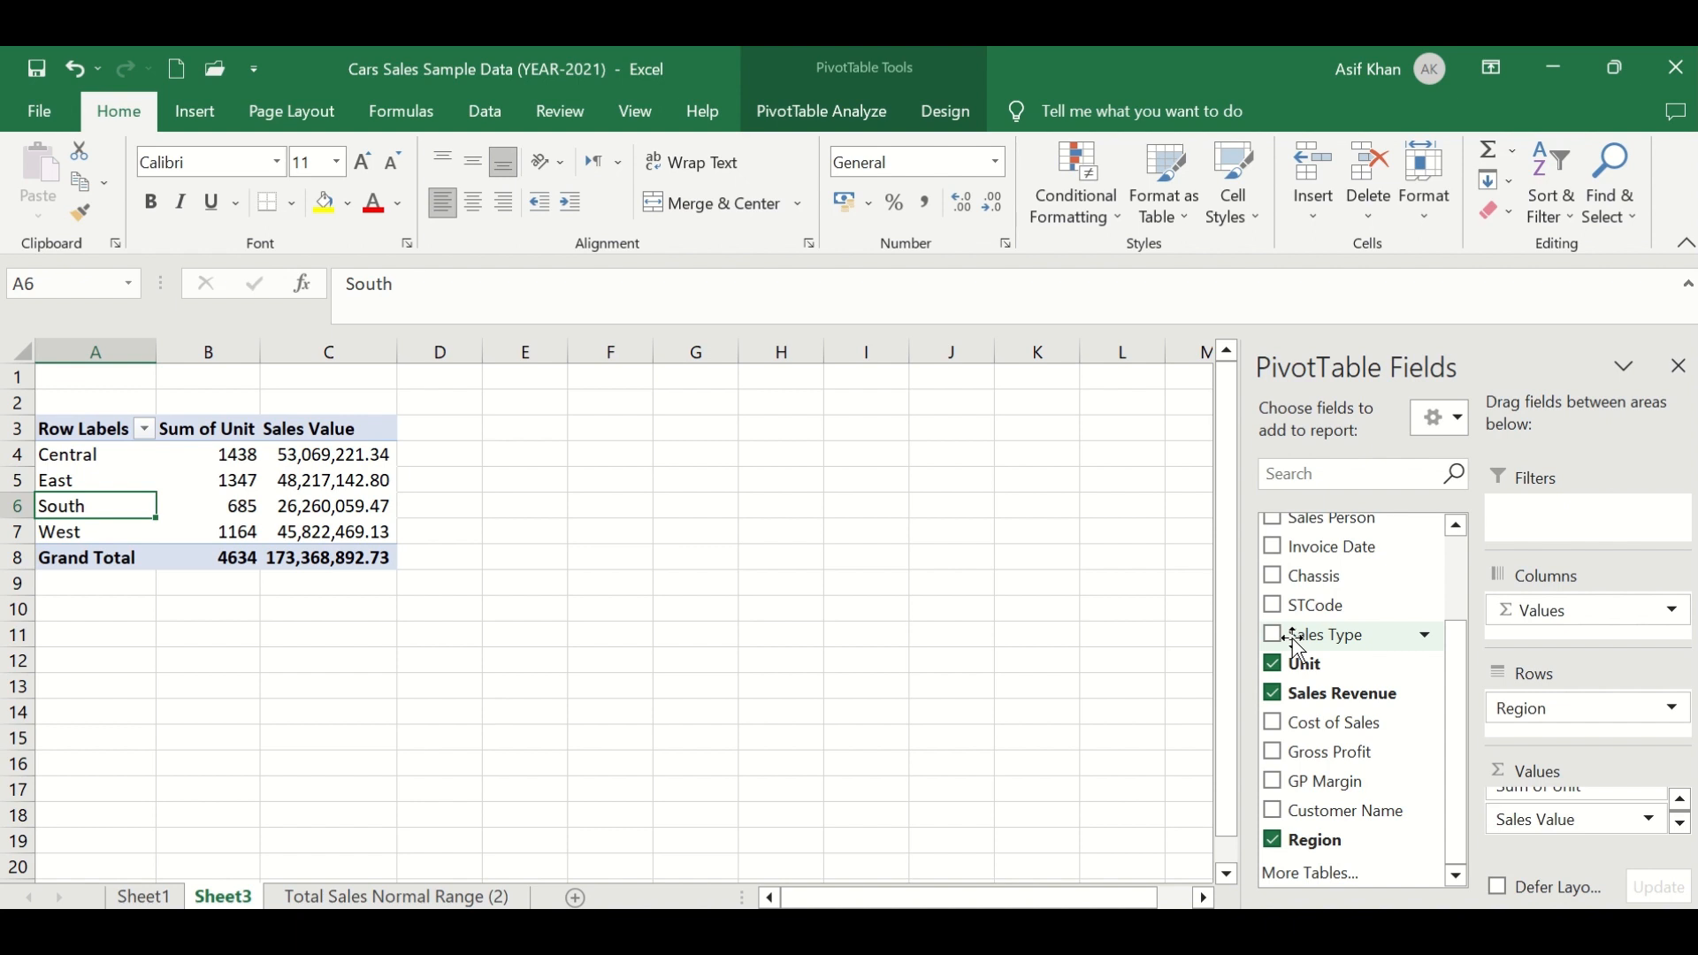
- Add Sales Type to the PivotTable rows beneath Region
{"action": "left_click_drag", "start_coordinate": [1297, 645], "coordinate": [1566, 739]}
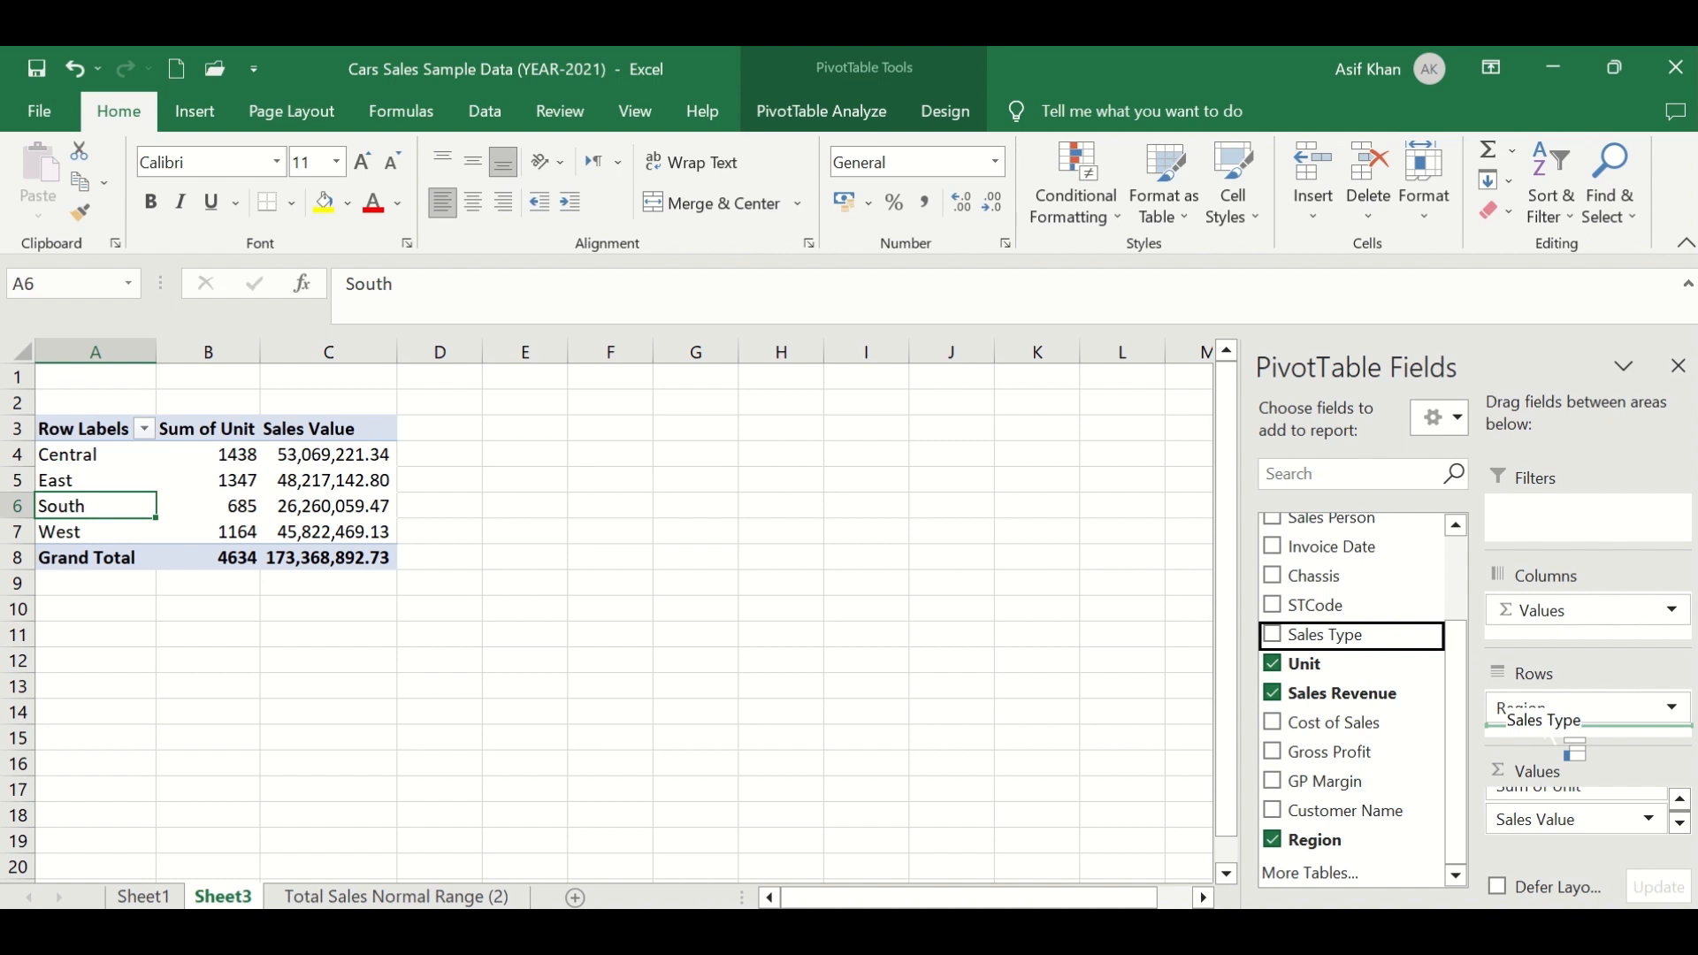
{"action": "mouse_move", "coordinate": [1564, 740]}
{"action": "left_mouse_down"}
{"action": "mouse_move", "coordinate": [1555, 686]}
{"action": "mouse_move", "coordinate": [1555, 737]}
{"action": "left_mouse_up"}
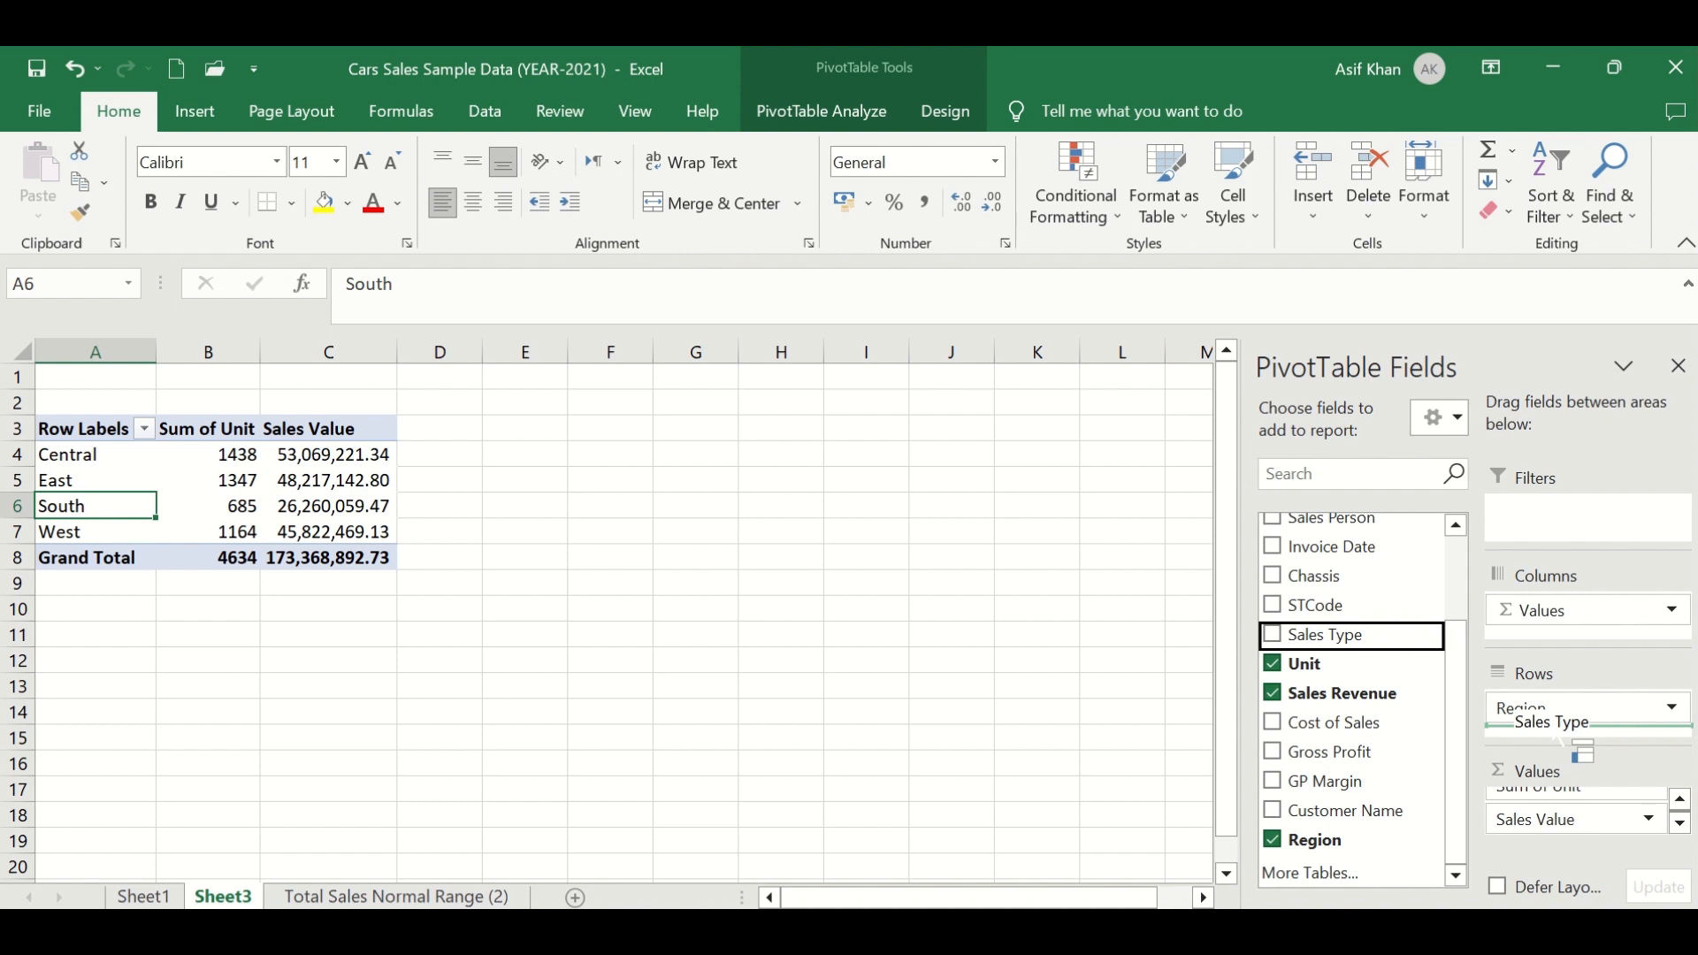
{"action": "left_click_drag", "start_coordinate": [1556, 738], "coordinate": [1557, 731]}
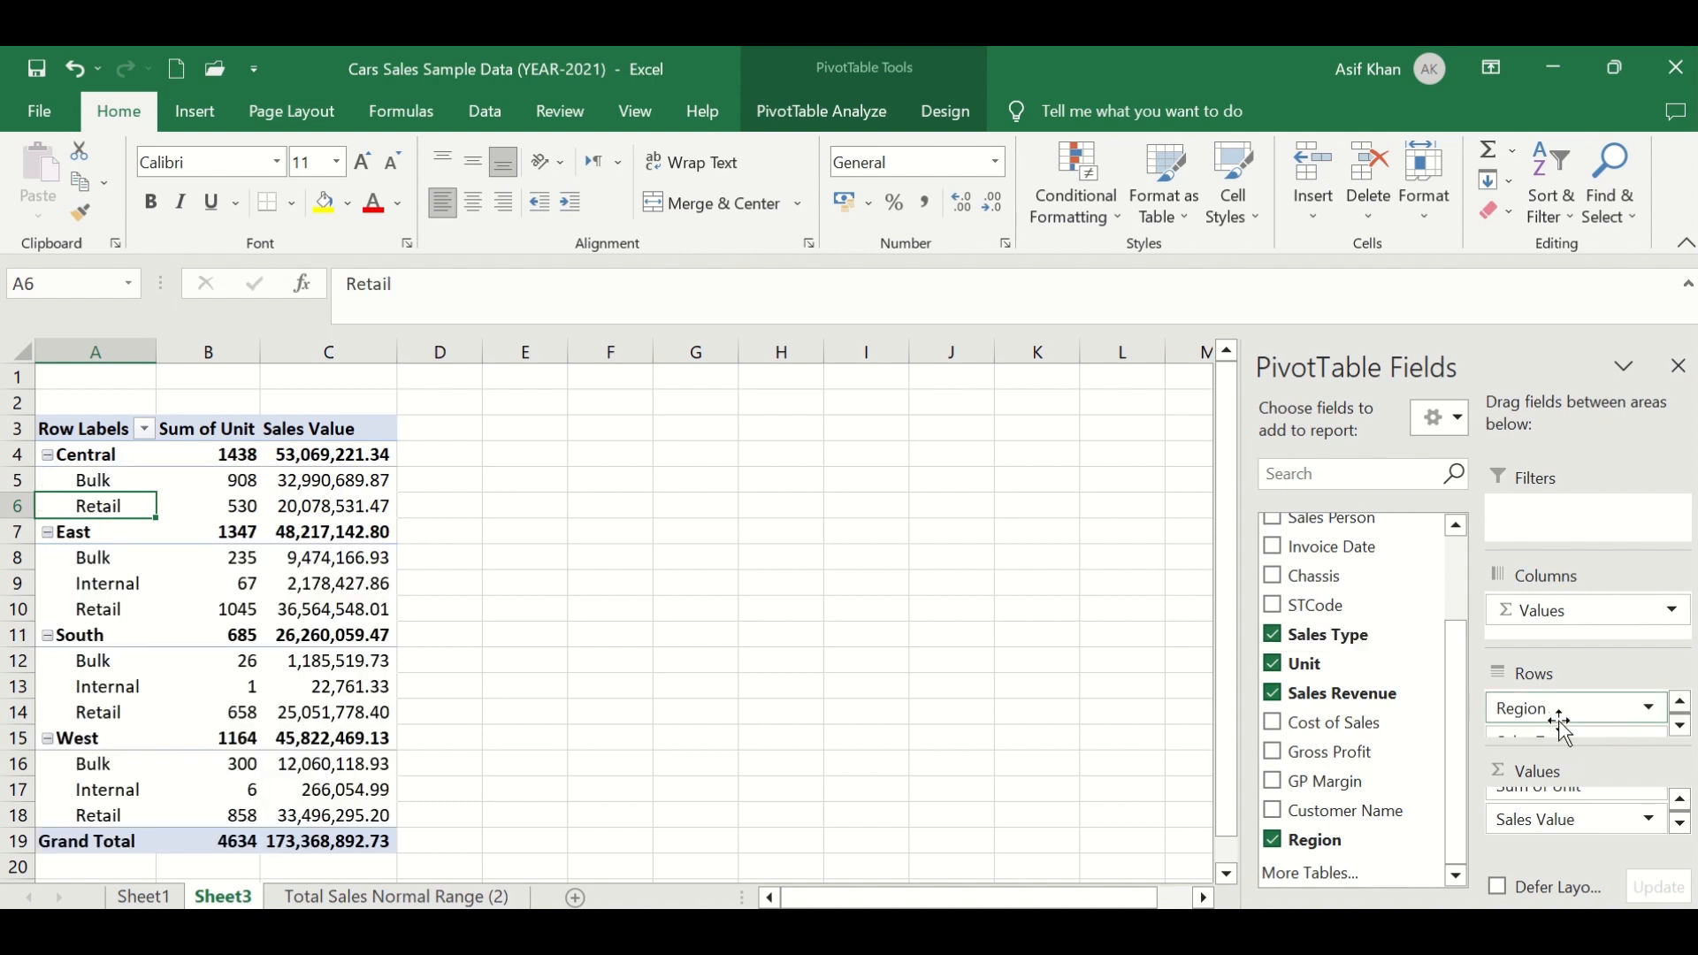
{"action": "left_click", "coordinate": [1679, 725]}
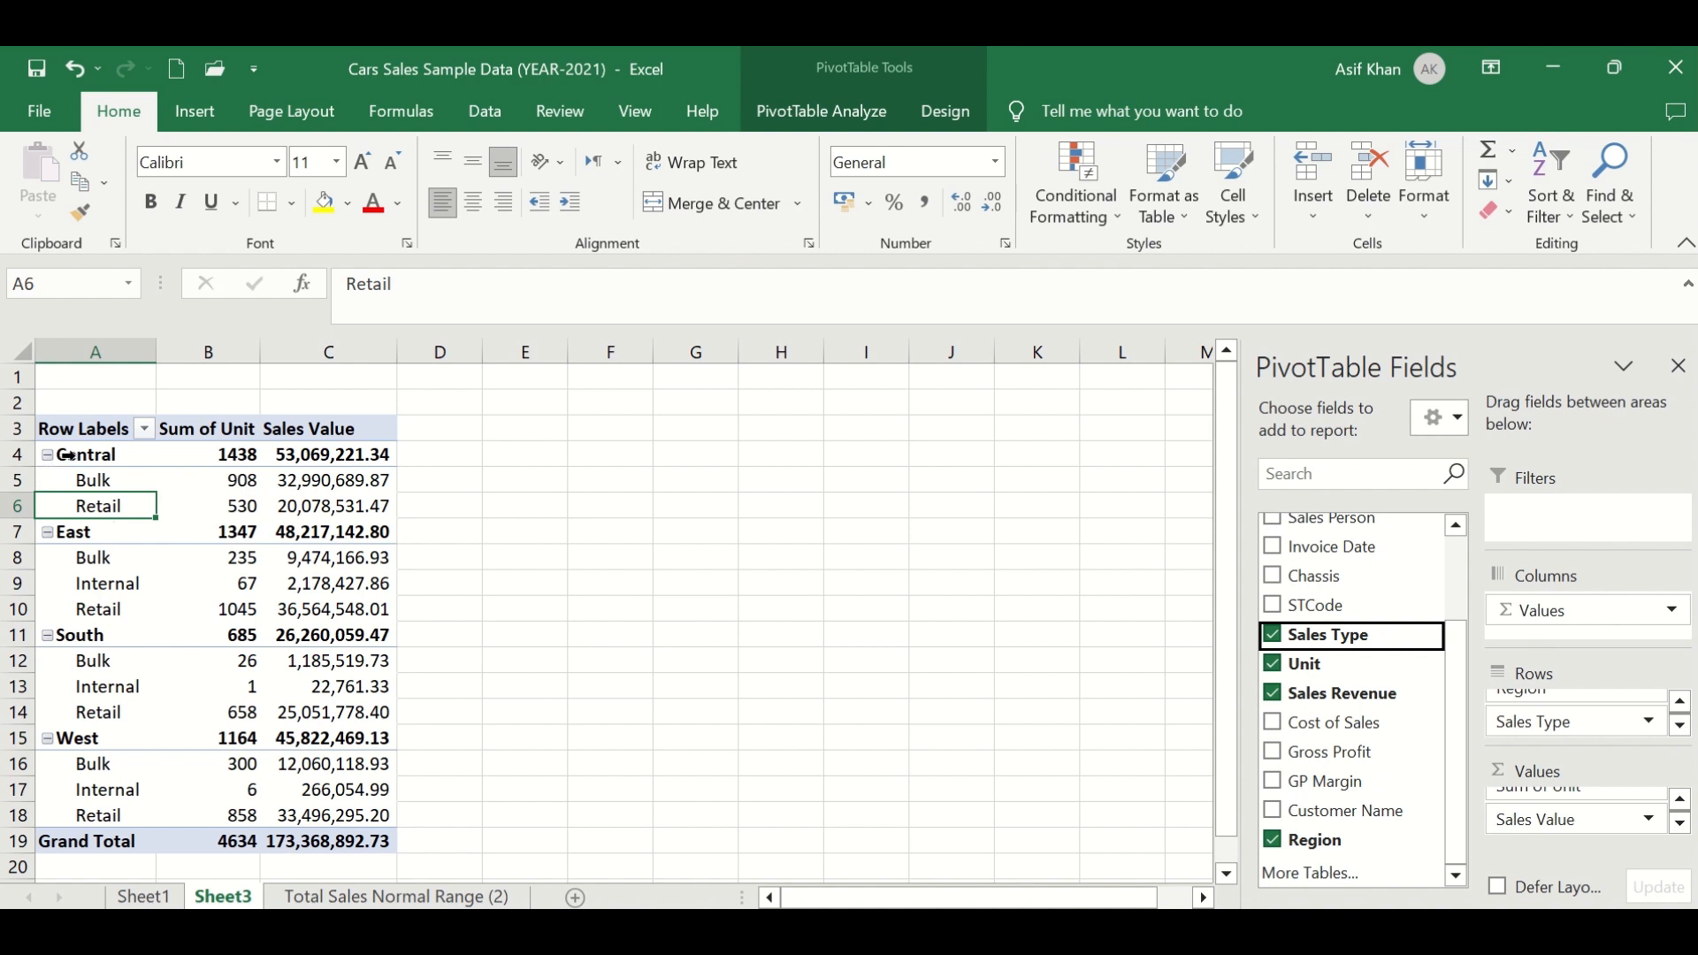
- Review the Bulk, Internal and Retail breakdown under each region
{"action": "left_click", "coordinate": [107, 483]}
{"action": "left_click_drag", "start_coordinate": [107, 482], "coordinate": [213, 503]}
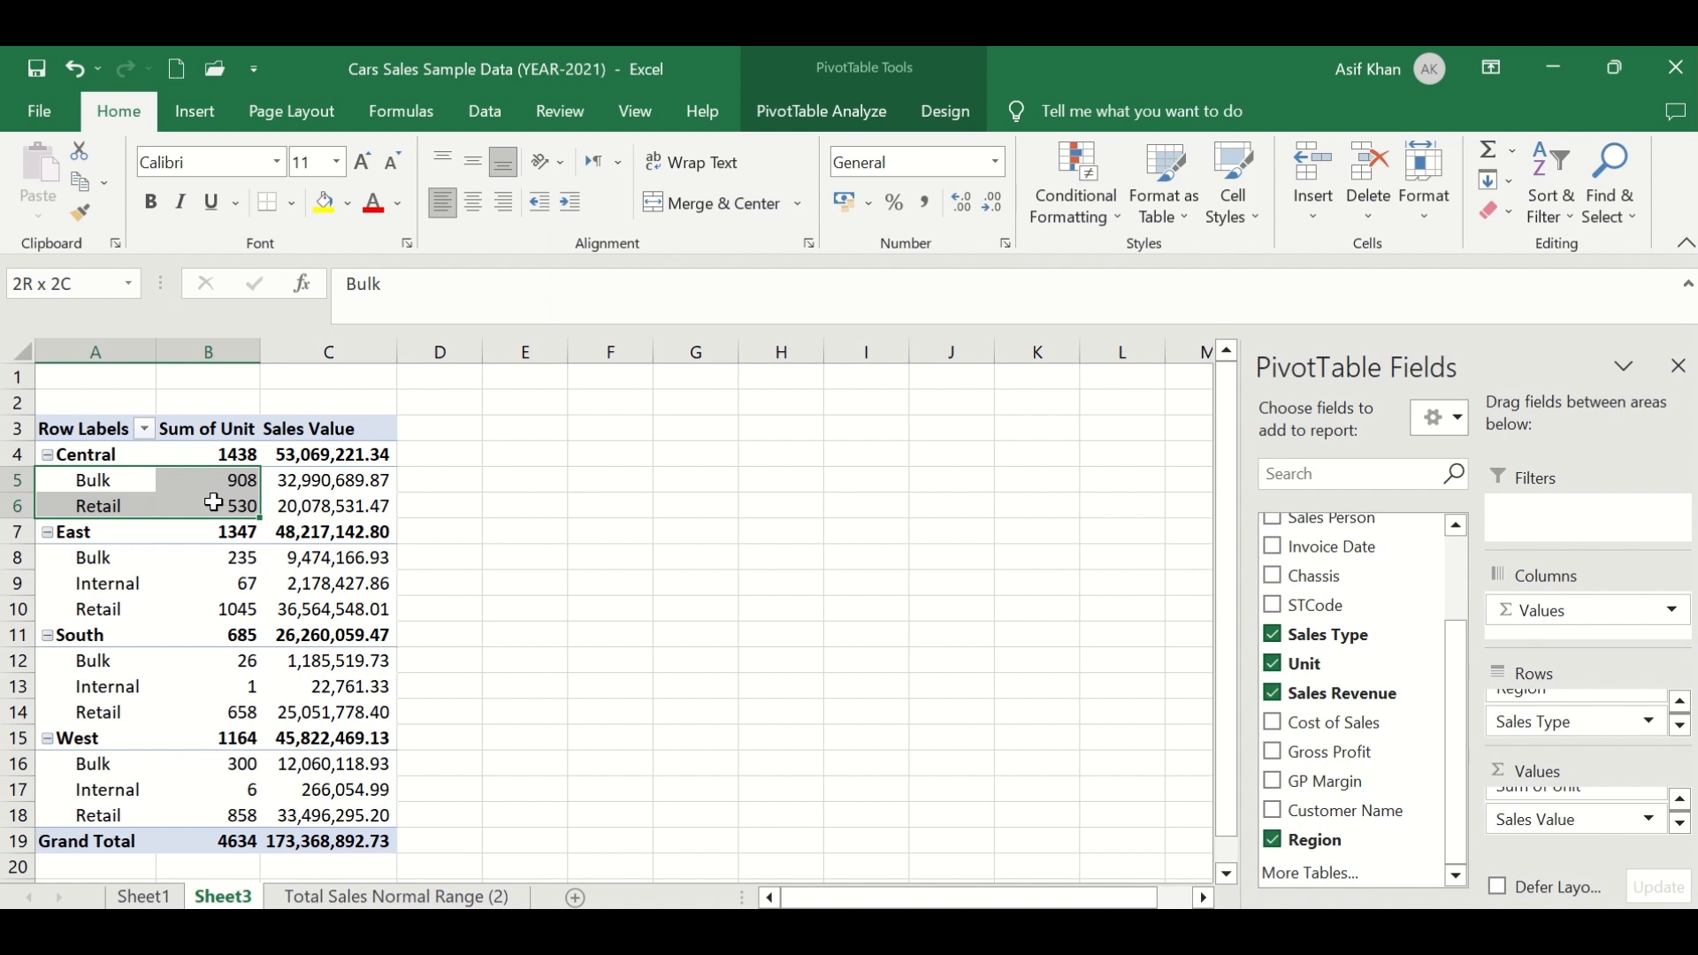
{"action": "left_click_drag", "start_coordinate": [213, 502], "coordinate": [213, 503]}
{"action": "left_click", "coordinate": [102, 455]}
{"action": "left_click", "coordinate": [99, 483]}
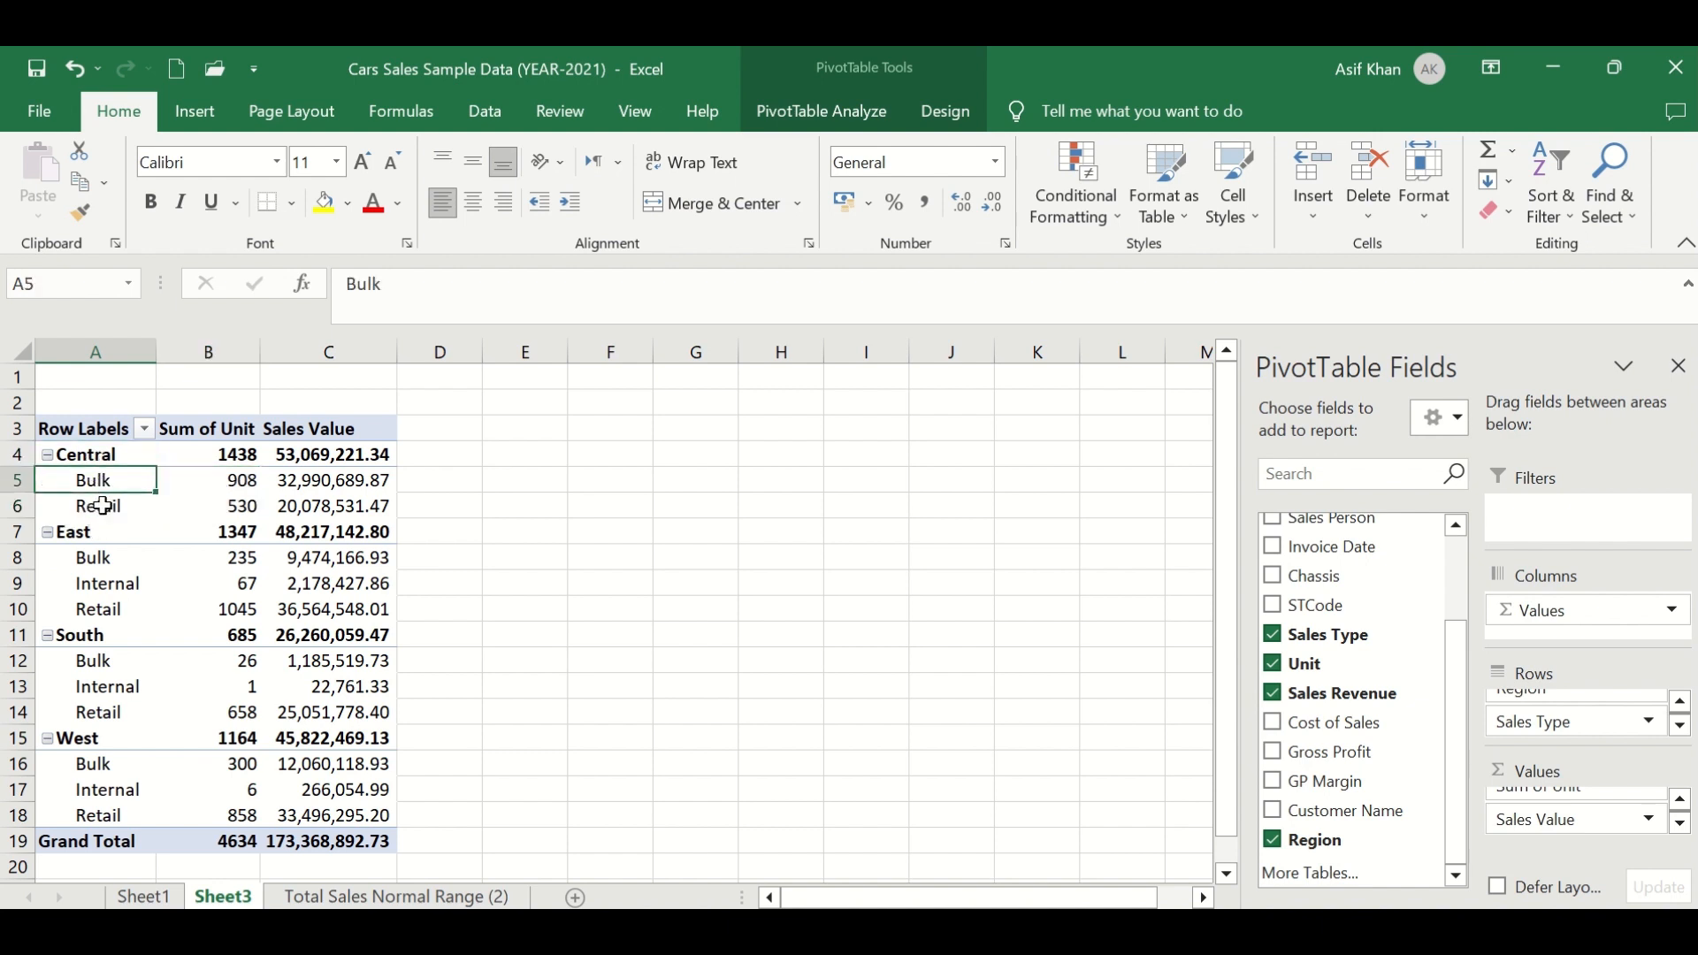
{"action": "left_click", "coordinate": [102, 506]}
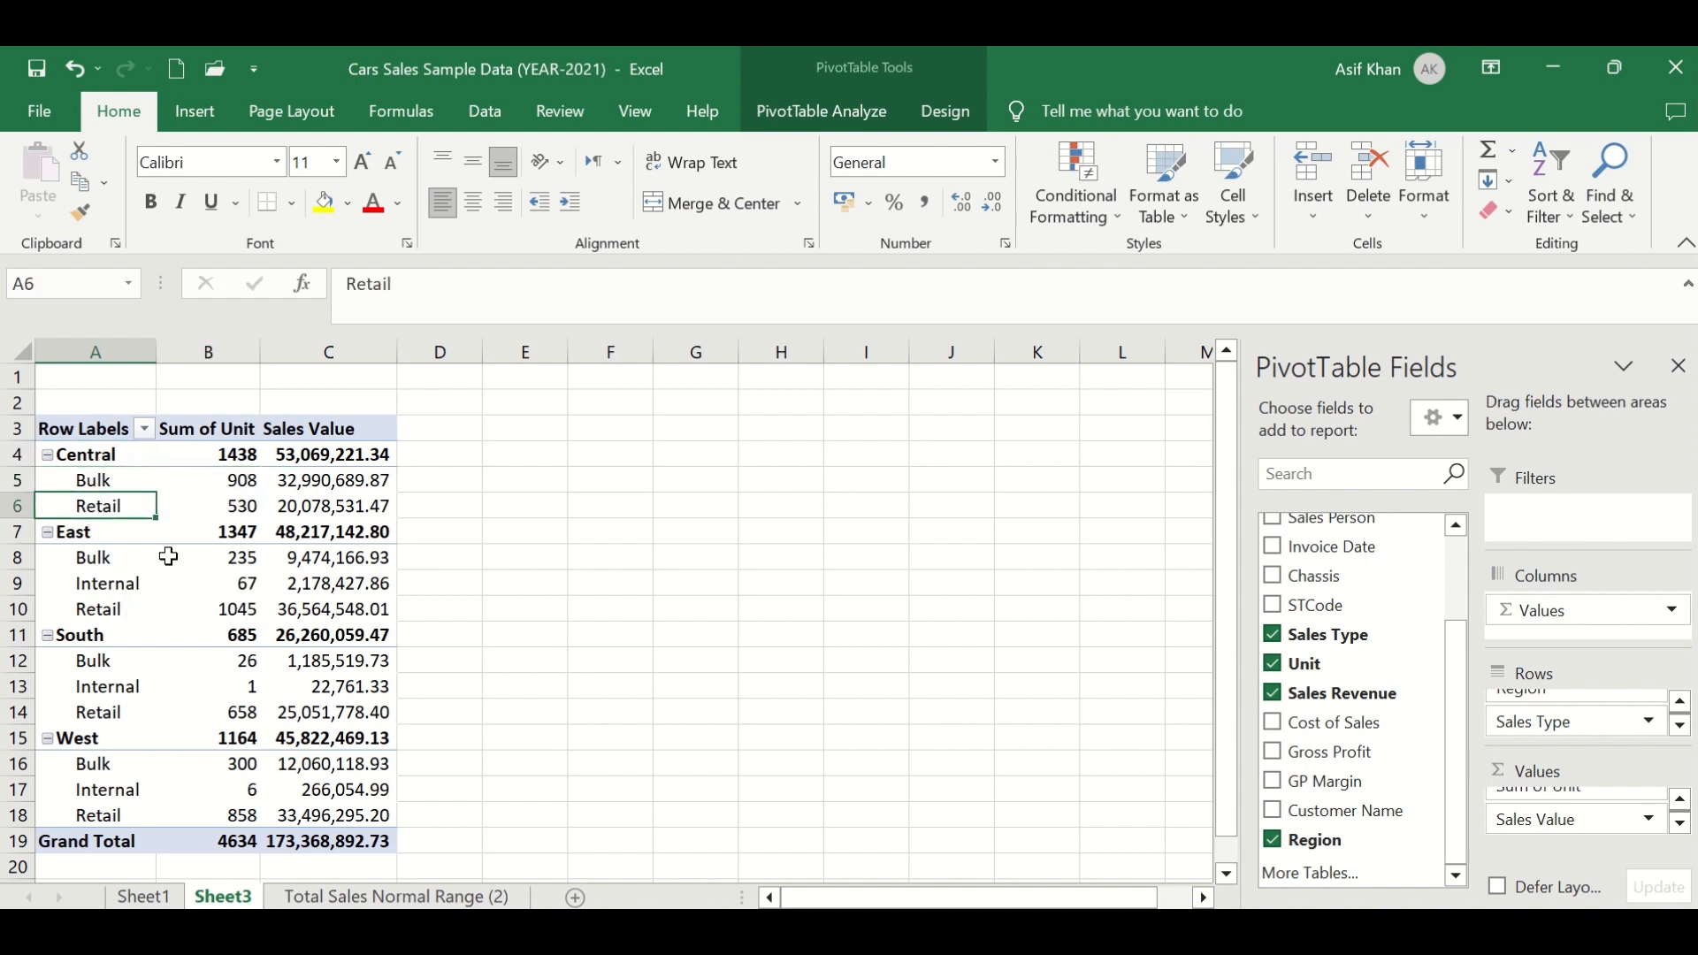
{"action": "left_click_drag", "start_coordinate": [109, 487], "coordinate": [307, 507]}
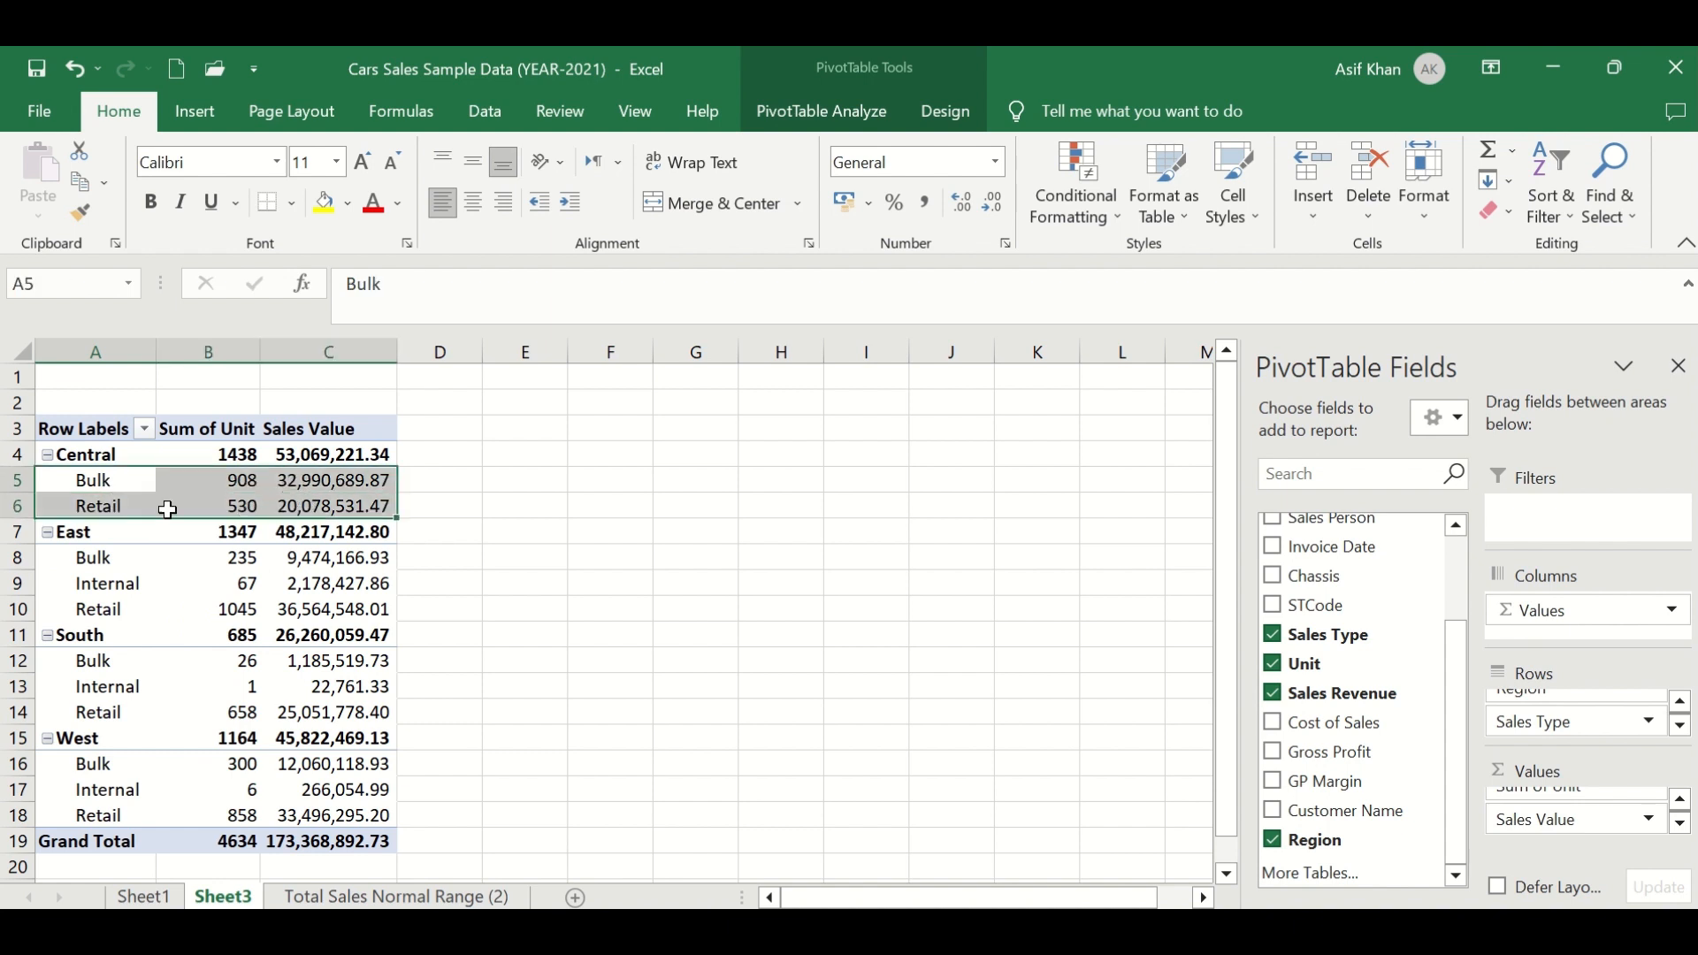
{"action": "left_click", "coordinate": [136, 505]}
{"action": "left_click", "coordinate": [93, 466]}
{"action": "left_click", "coordinate": [91, 537]}
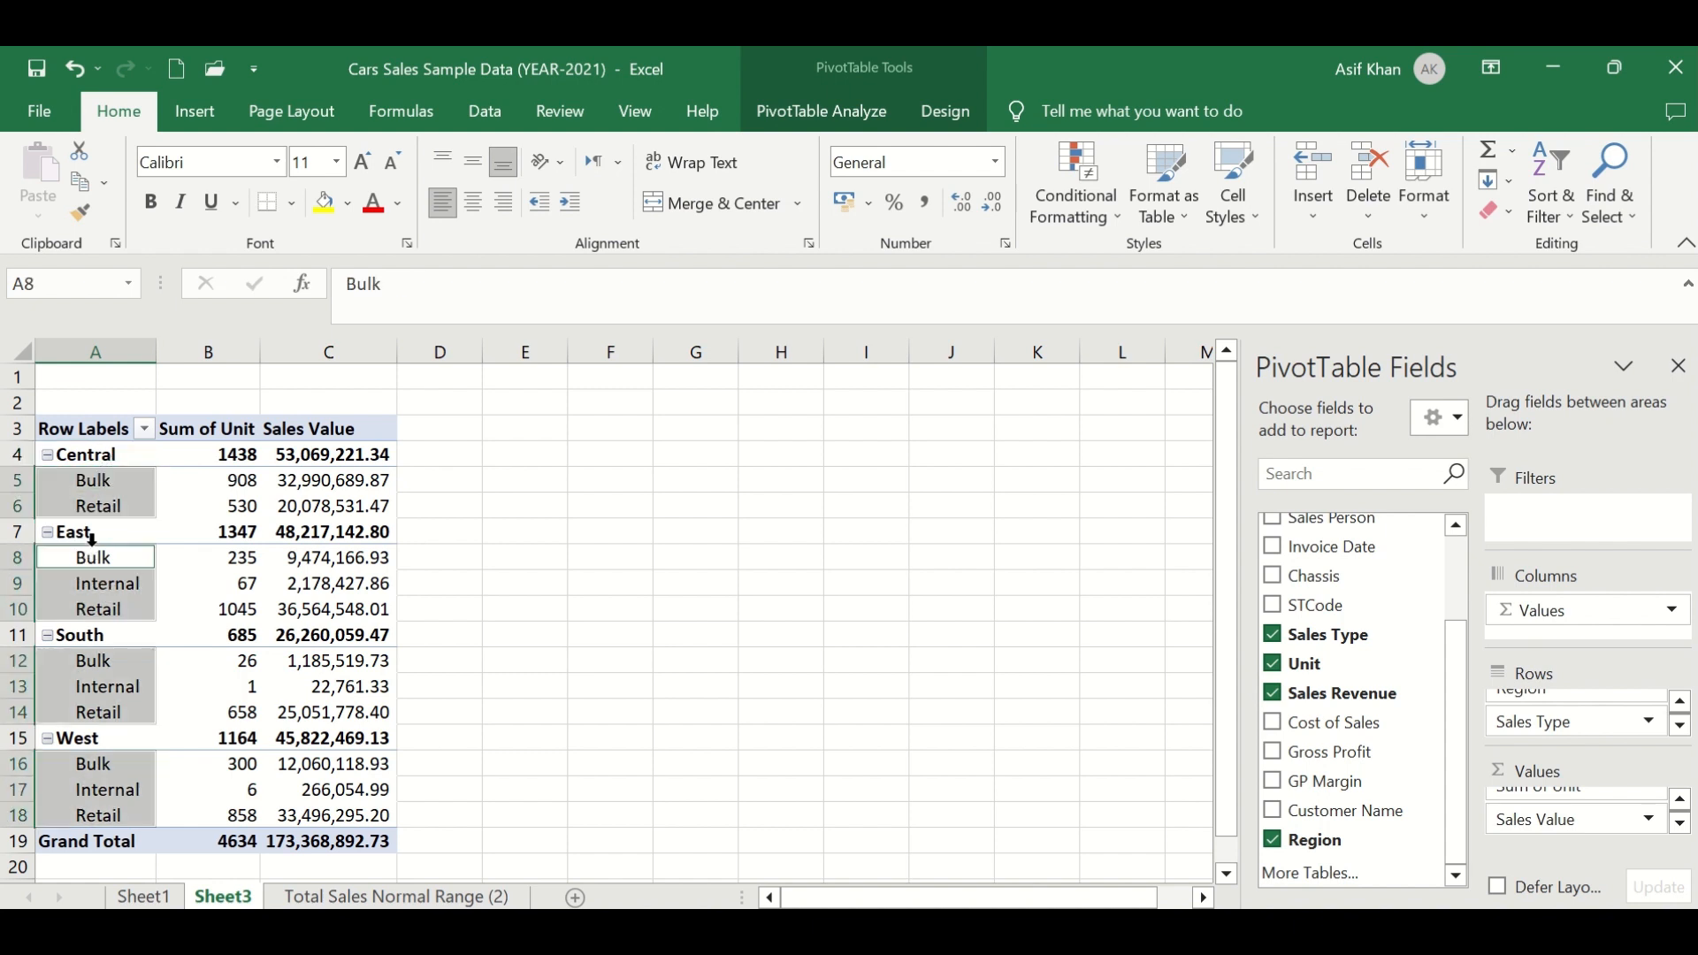
- Check which sales types are listed under Central compared with the other regions in the PivotTable
{"action": "left_click", "coordinate": [113, 555]}
{"action": "left_click", "coordinate": [120, 586]}
{"action": "left_click", "coordinate": [120, 615]}
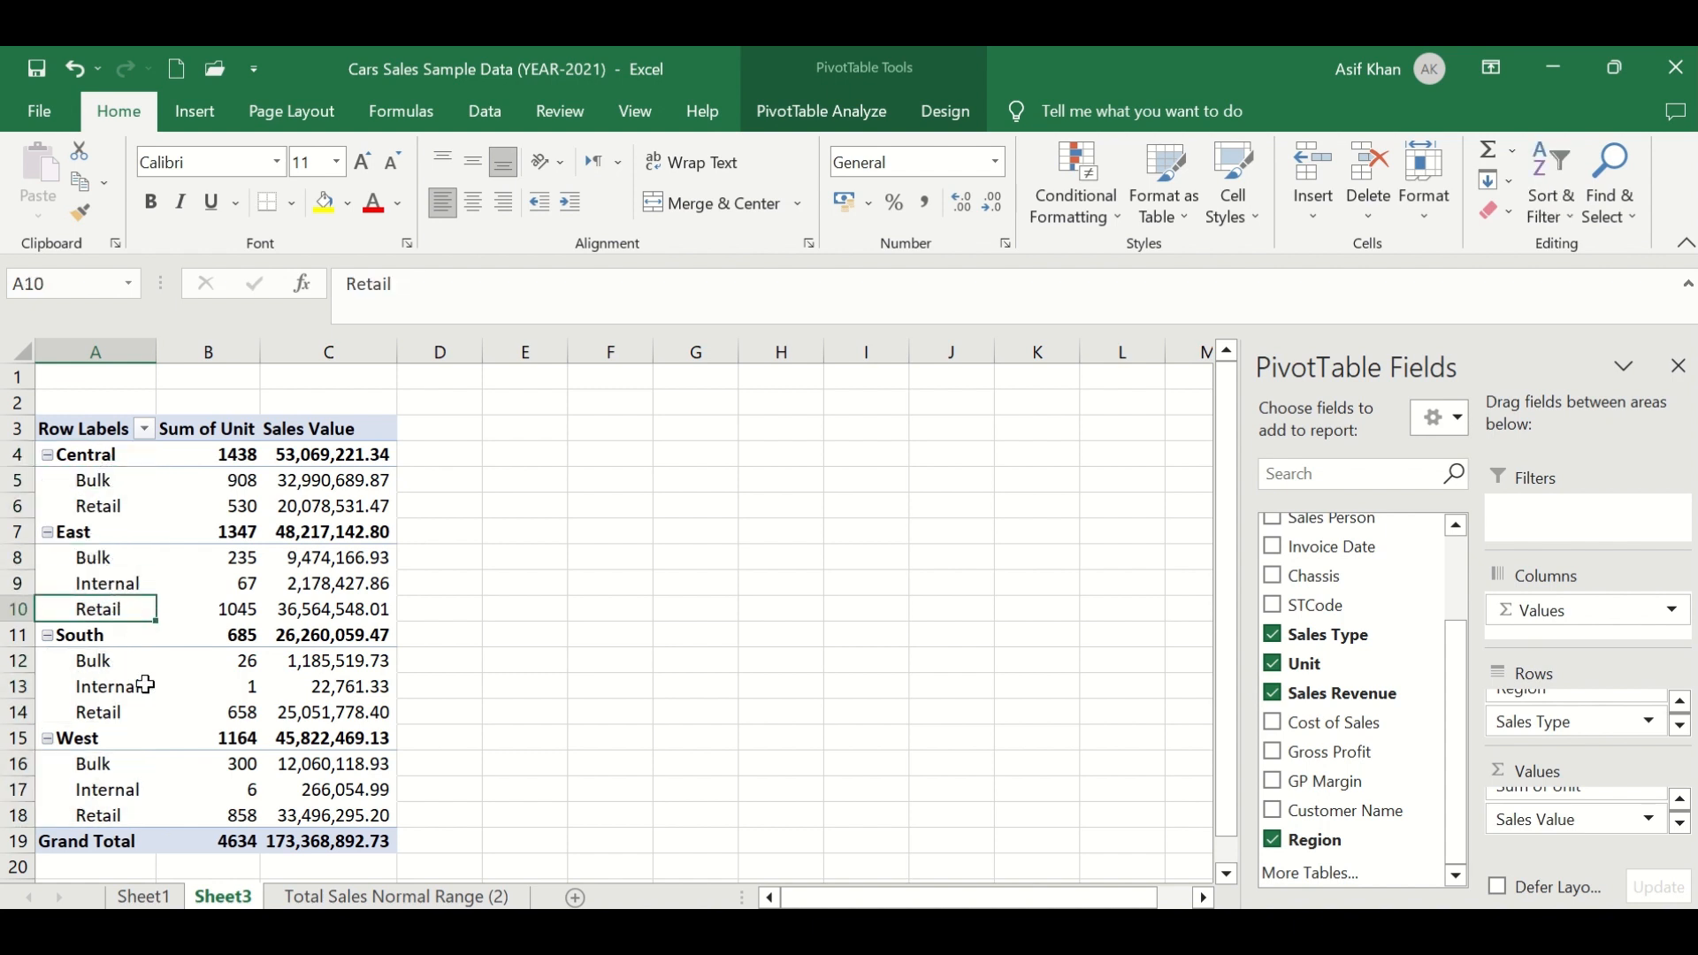
{"action": "left_click", "coordinate": [12, 505]}
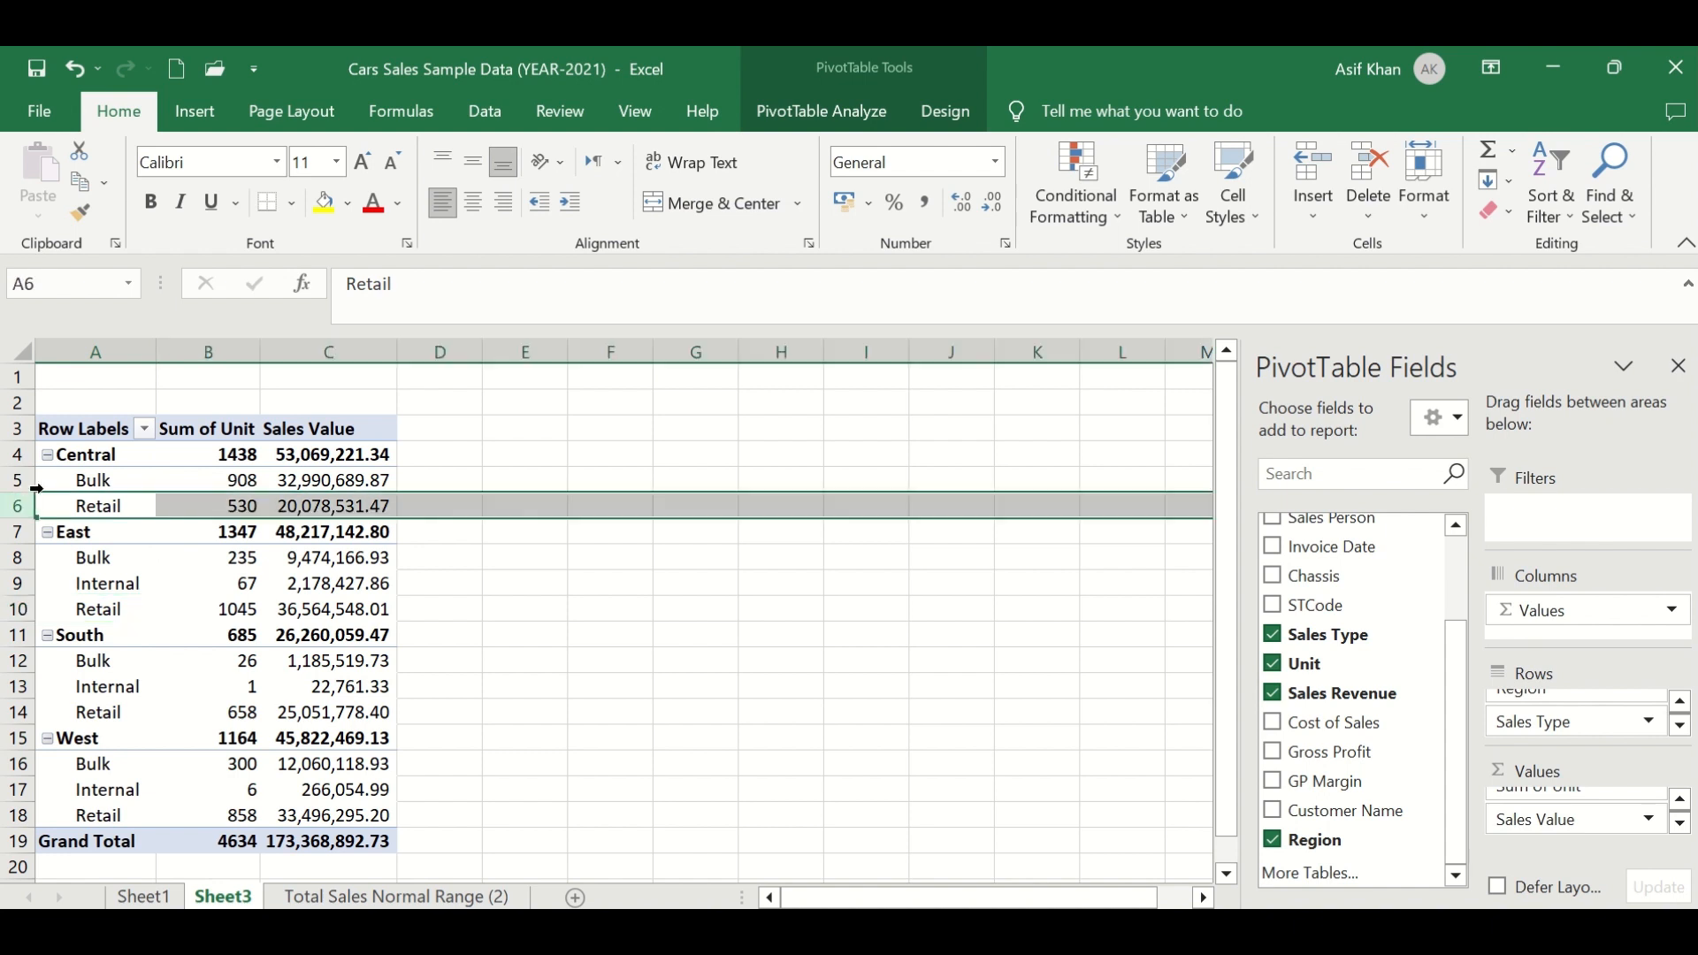
{"action": "left_click", "coordinate": [12, 483]}
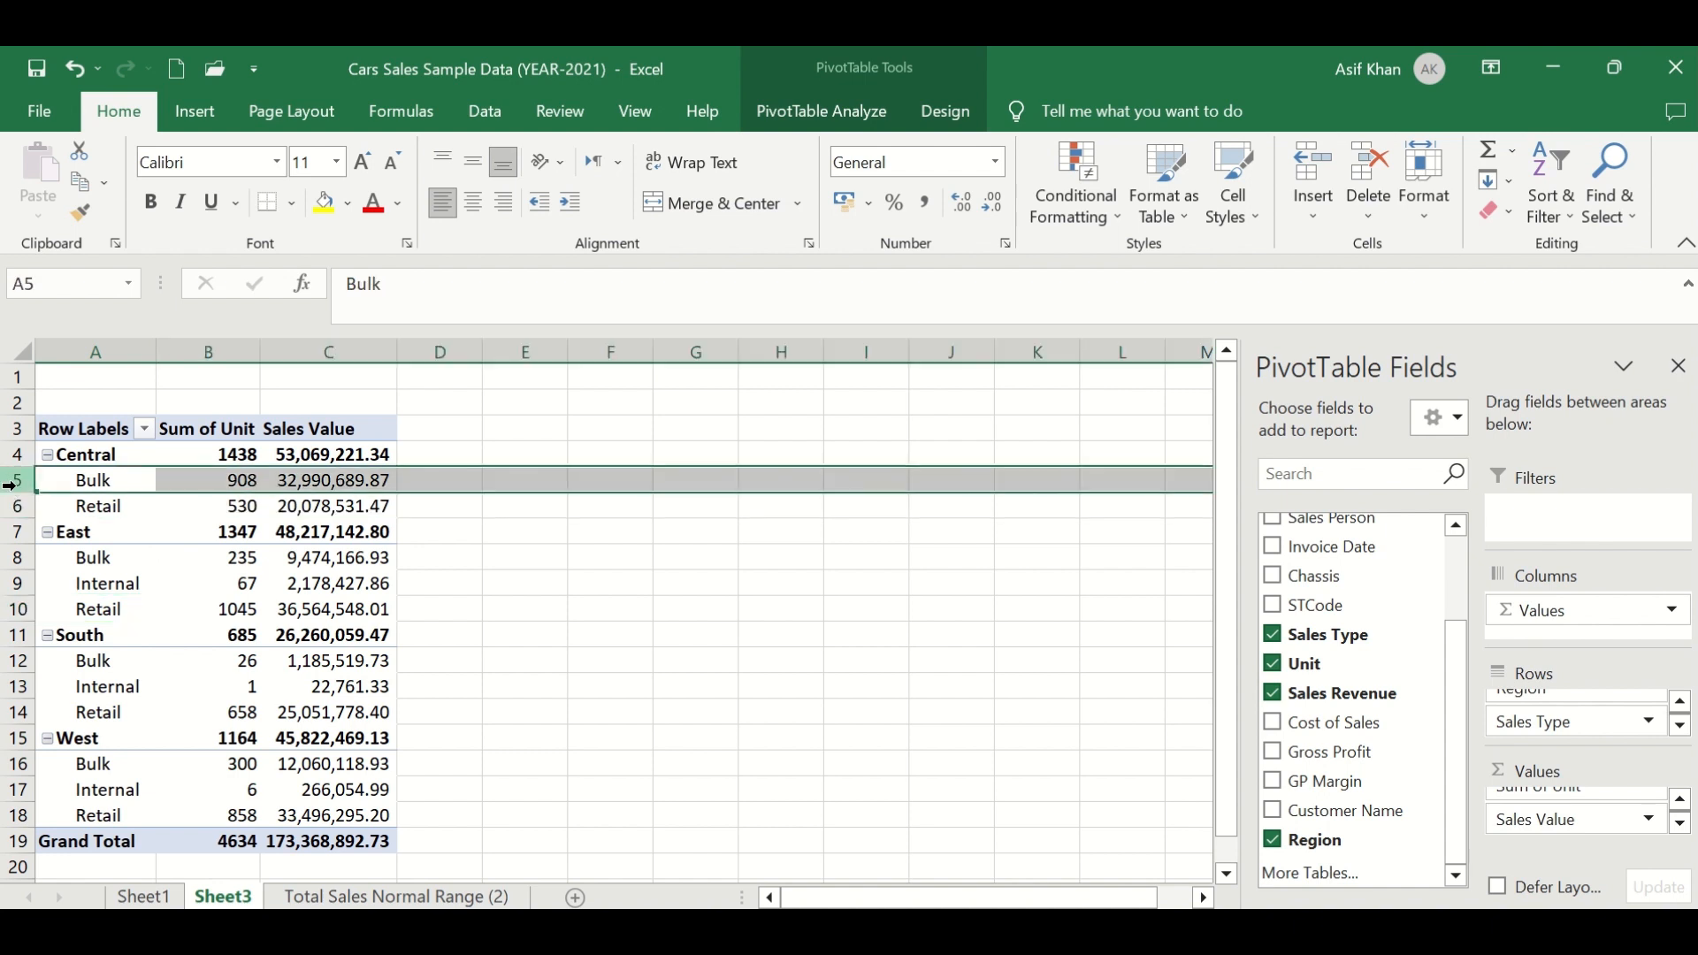
{"action": "left_click", "coordinate": [84, 458]}
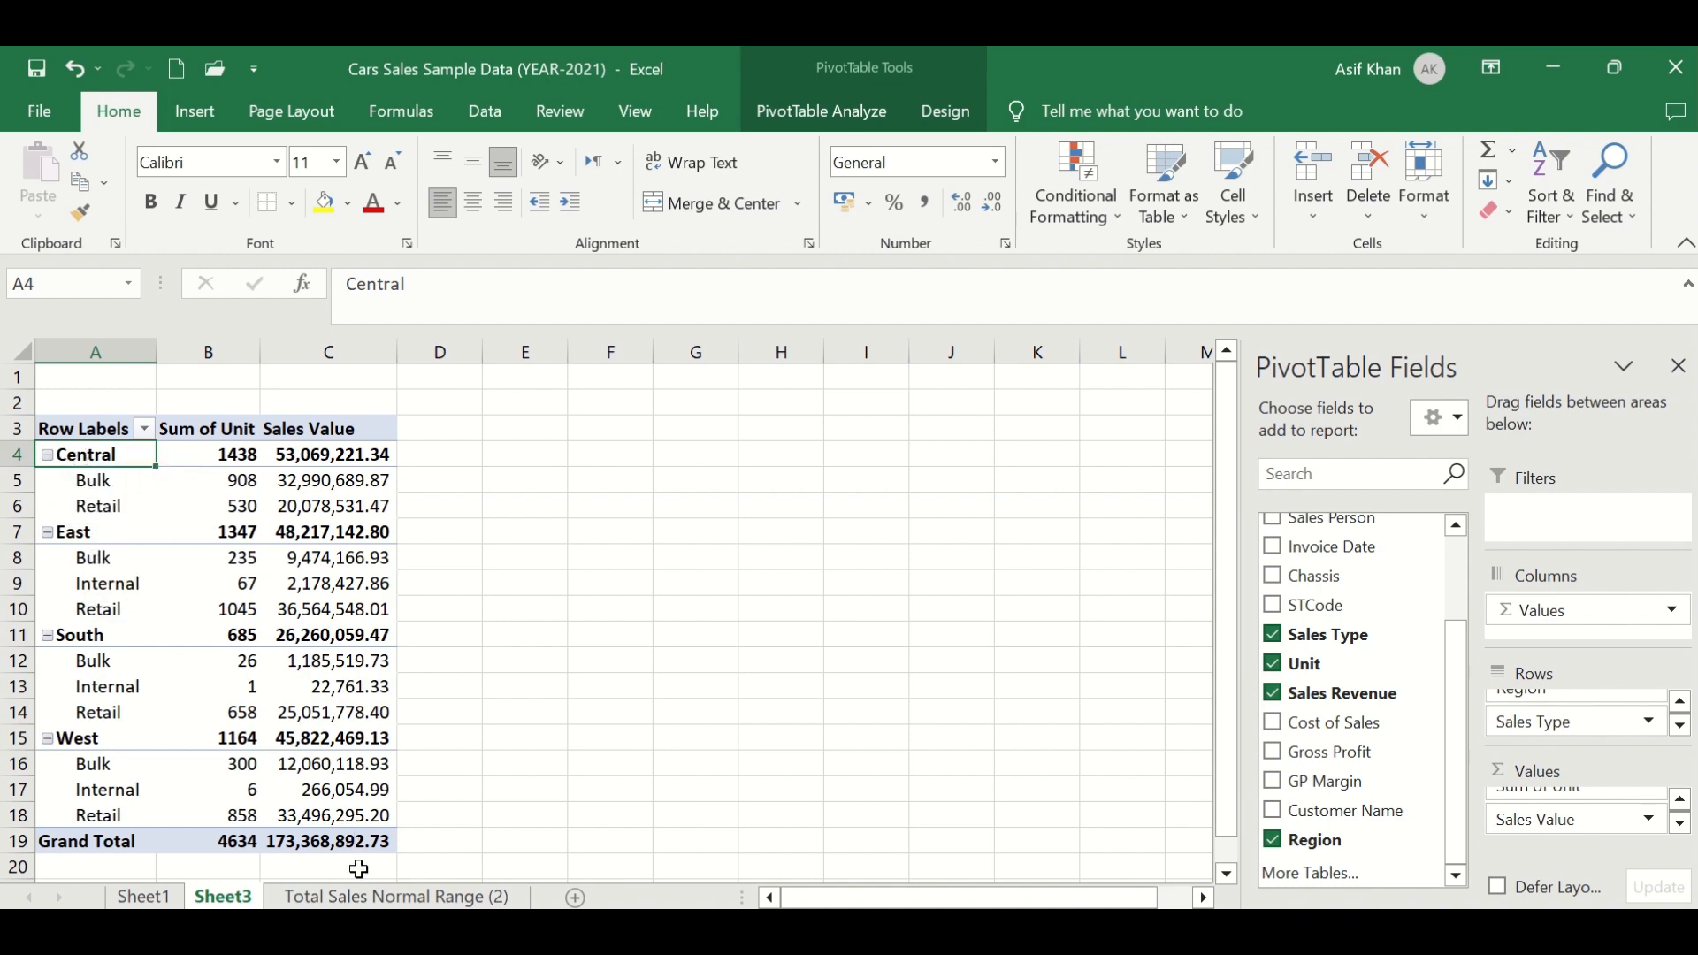
- On the Total Sales Normal Range (2) sheet, filter the Region column to show only Central
{"action": "left_click", "coordinate": [368, 896]}
{"action": "scroll", "coordinate": [506, 690], "scroll_direction": "down", "scroll_amount": 7}
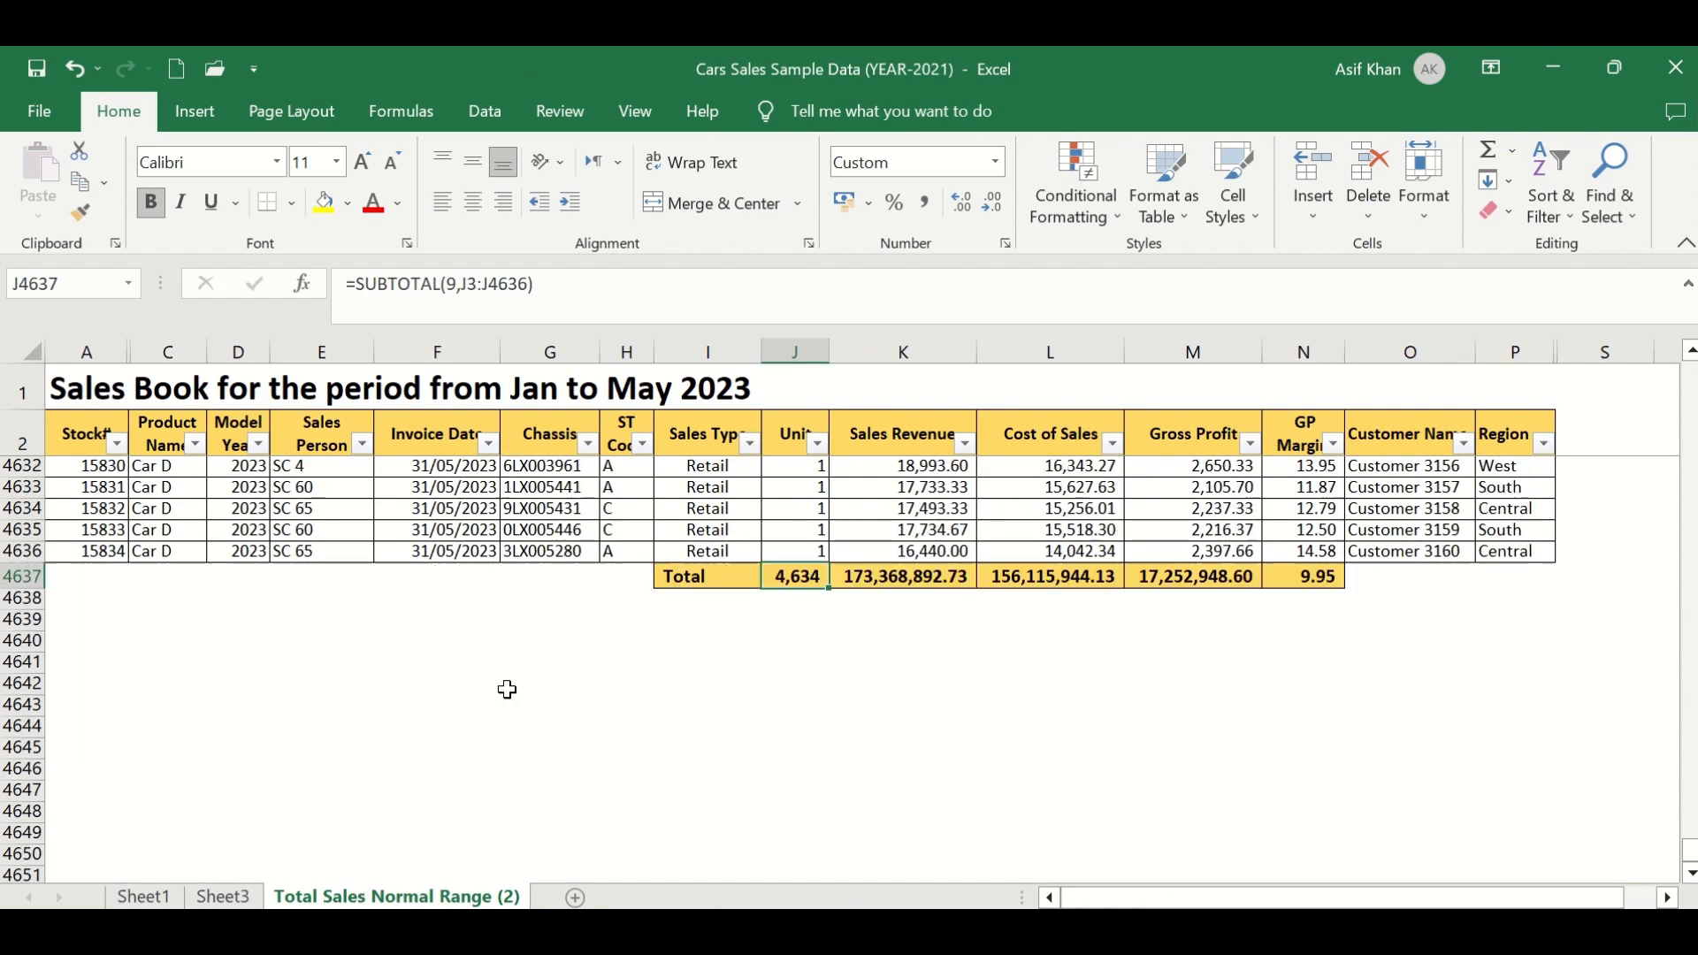
{"action": "scroll", "coordinate": [442, 672], "scroll_direction": "up", "scroll_amount": 2}
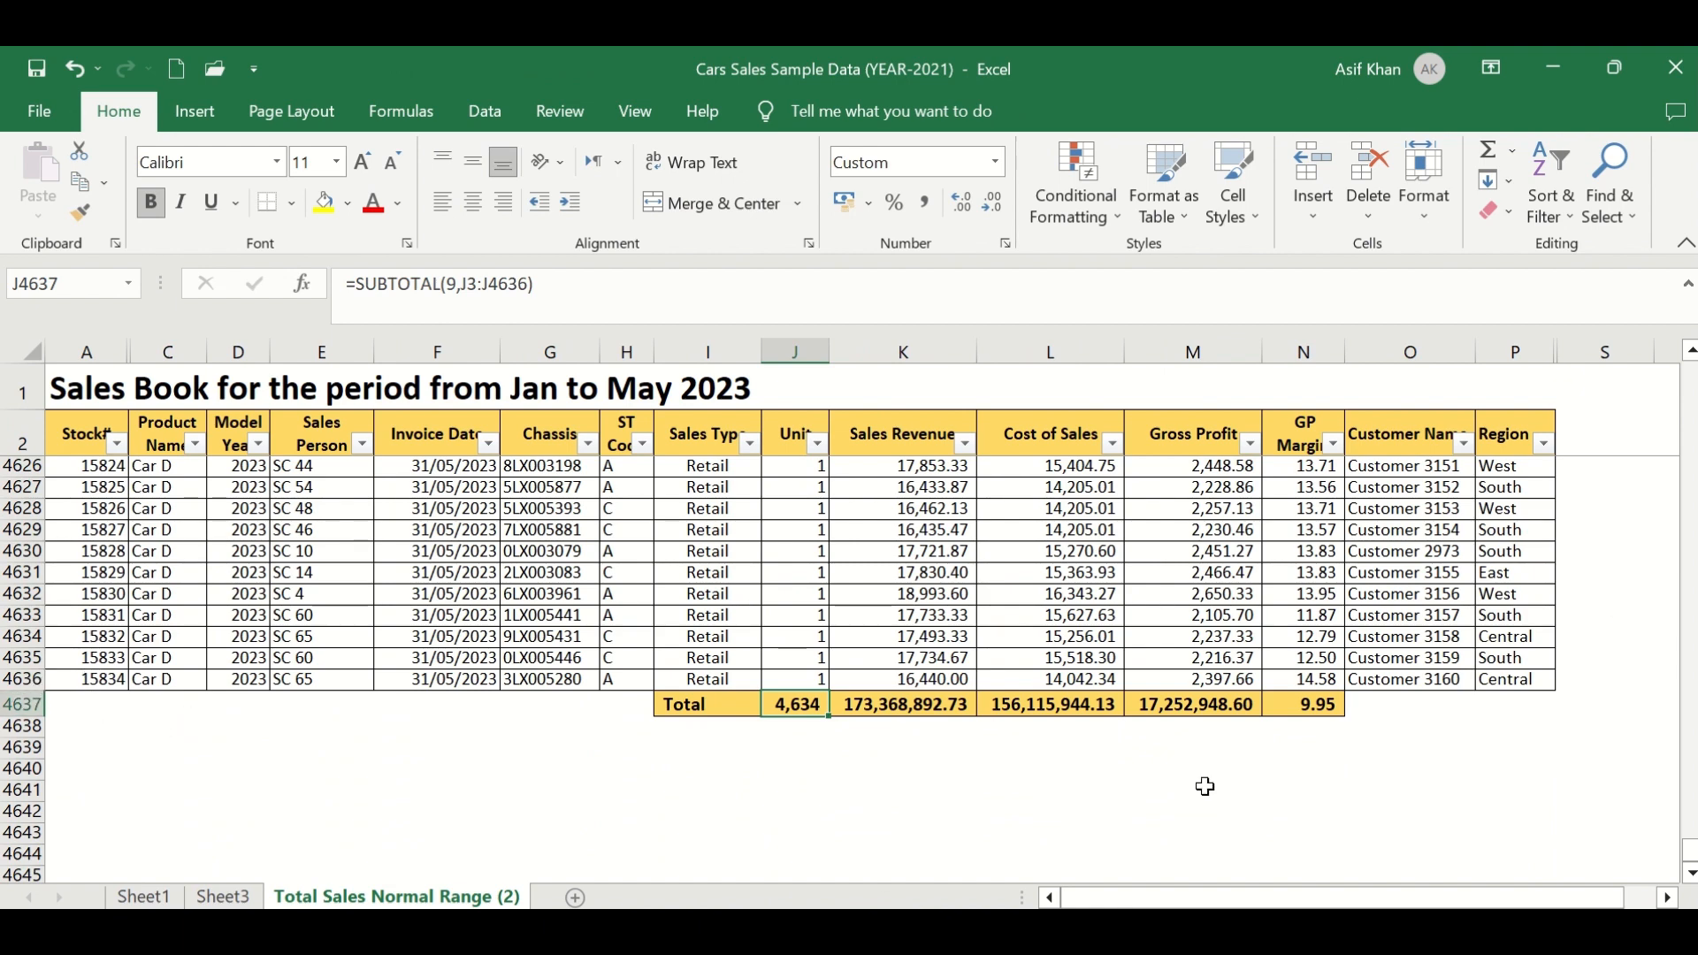
{"action": "scroll", "coordinate": [900, 604], "scroll_direction": "up", "scroll_amount": 3}
{"action": "scroll", "coordinate": [900, 604], "scroll_direction": "up", "scroll_amount": 8}
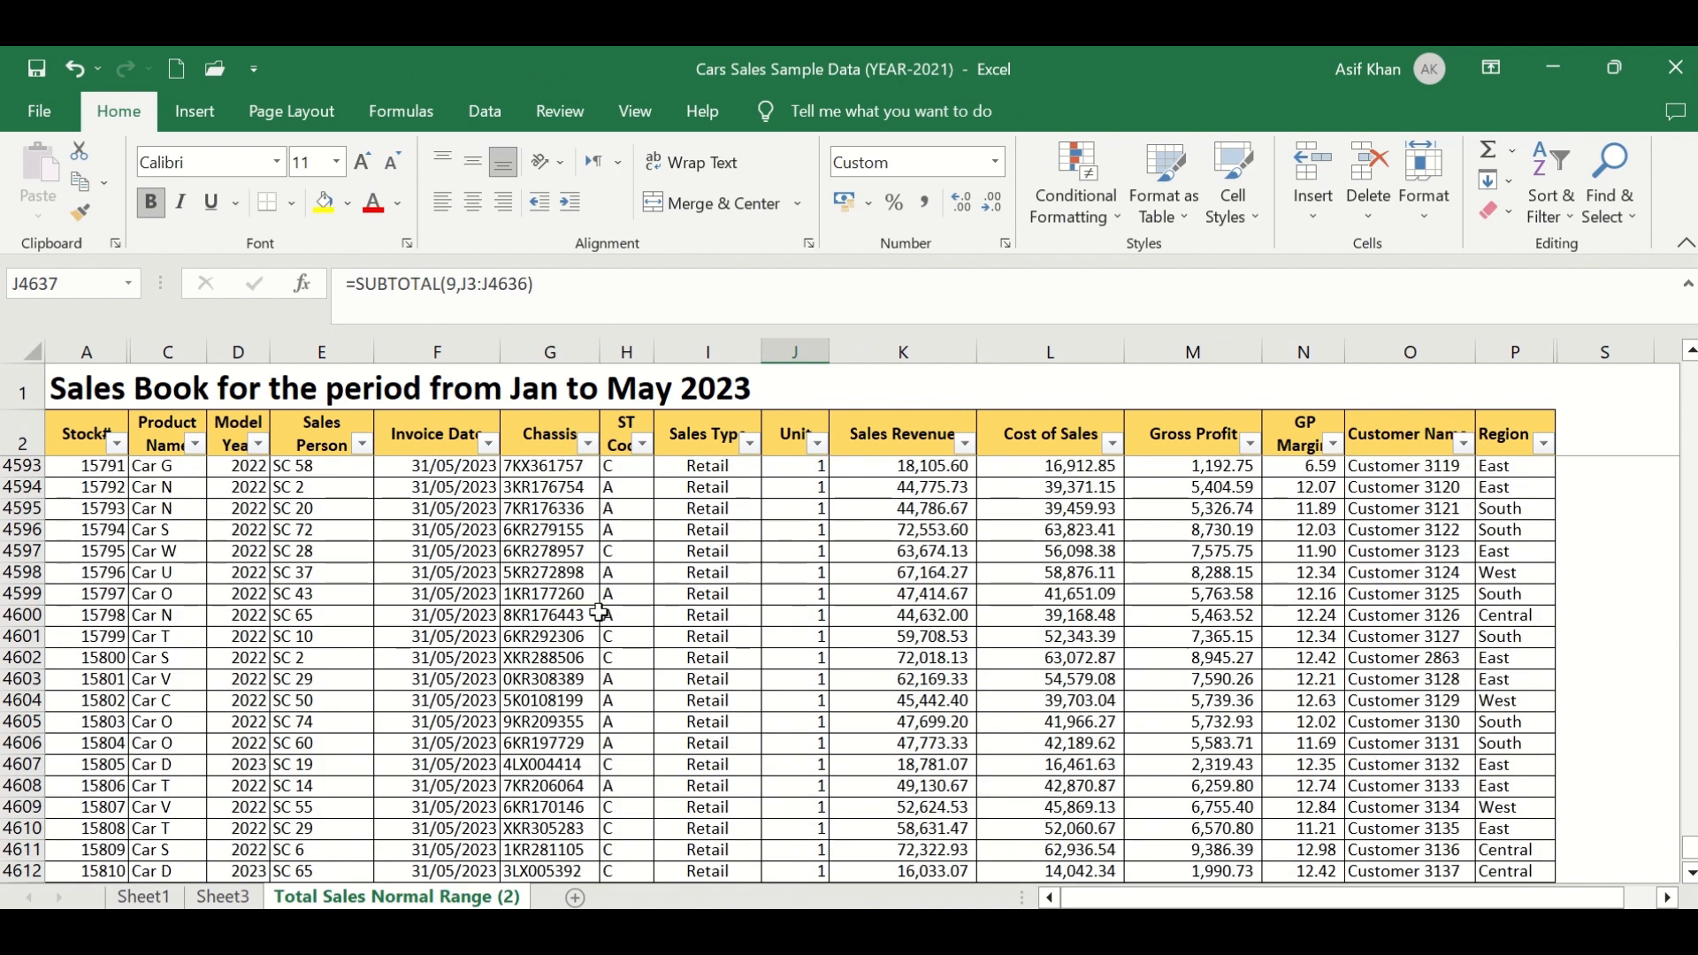
{"action": "left_click", "coordinate": [698, 531]}
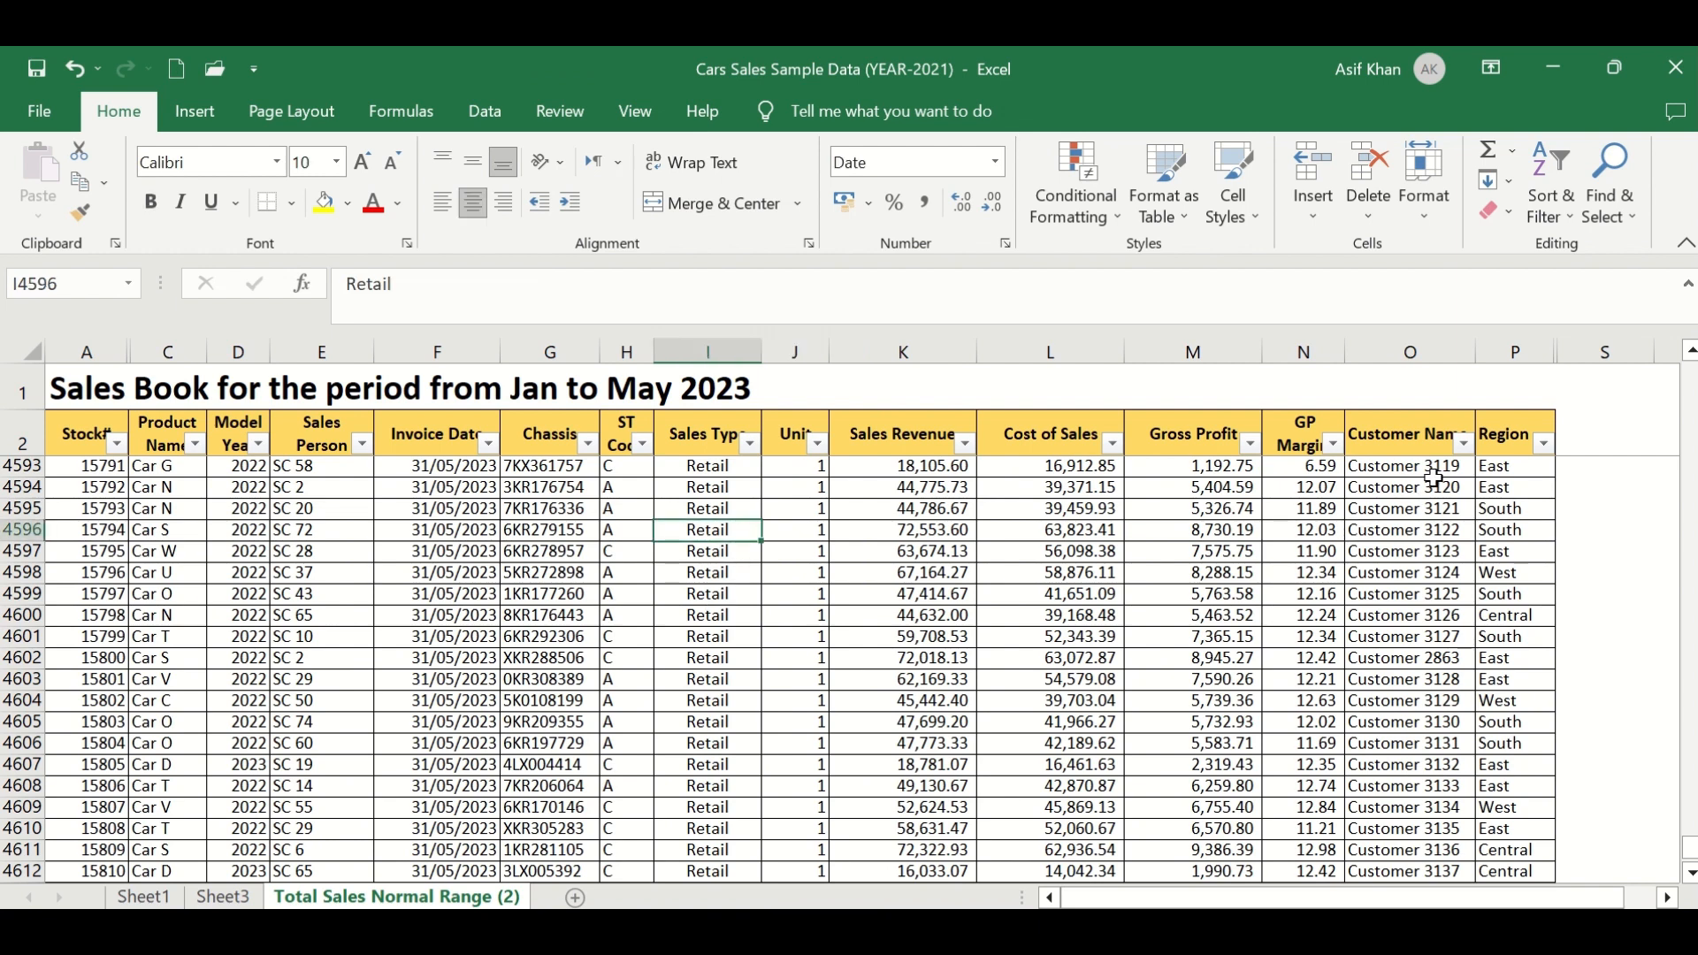
{"action": "left_click", "coordinate": [1543, 443]}
{"action": "left_click", "coordinate": [1318, 655]}
{"action": "left_click", "coordinate": [1311, 676]}
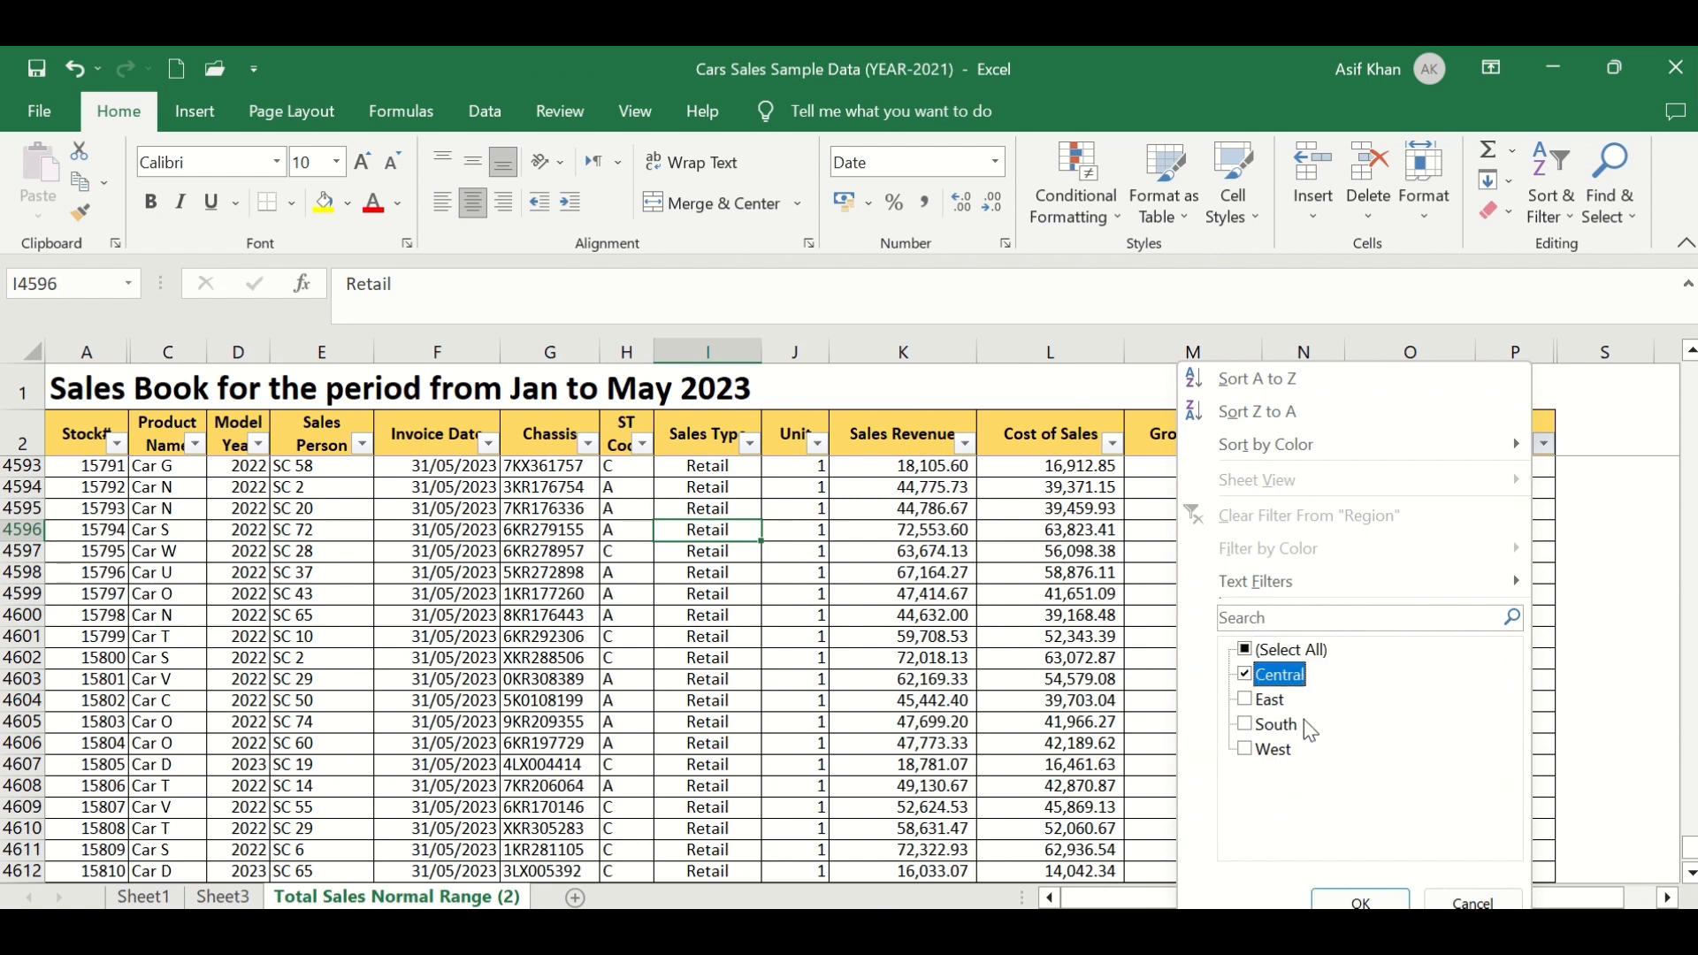
{"action": "left_click", "coordinate": [1360, 902]}
- Change the Sales Type in cell I4588 to Internal
{"action": "scroll", "coordinate": [708, 540], "scroll_direction": "up", "scroll_amount": 2}
{"action": "left_click", "coordinate": [709, 535]}
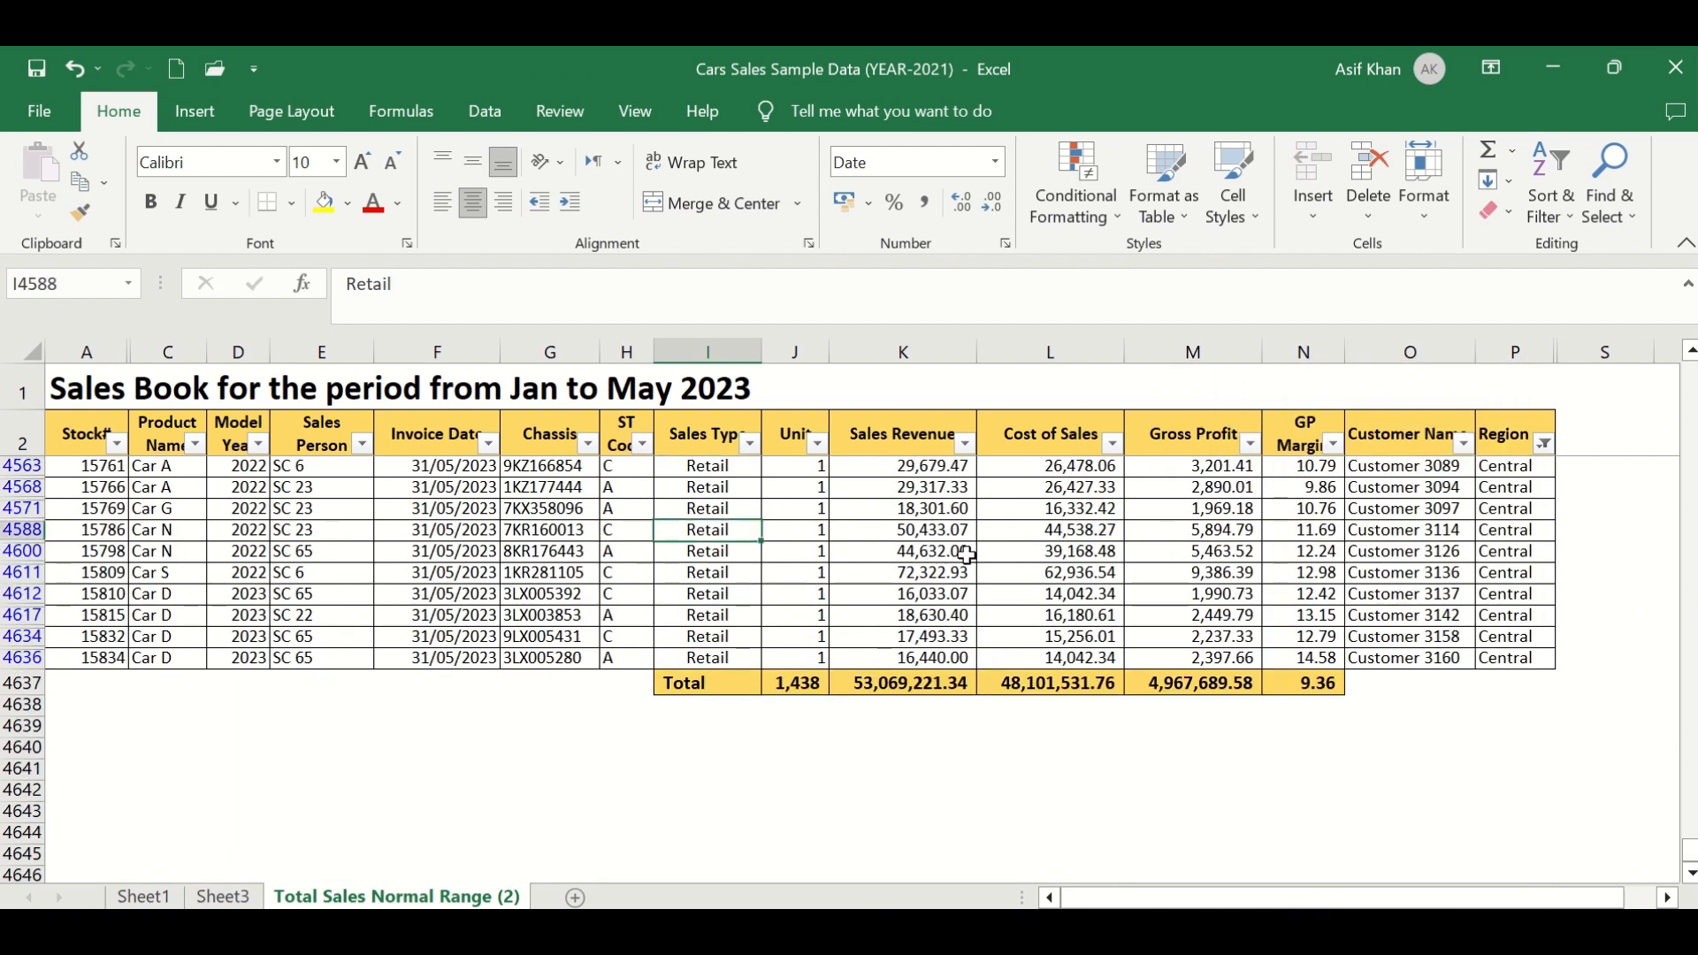
{"action": "type", "text": "Internal"}
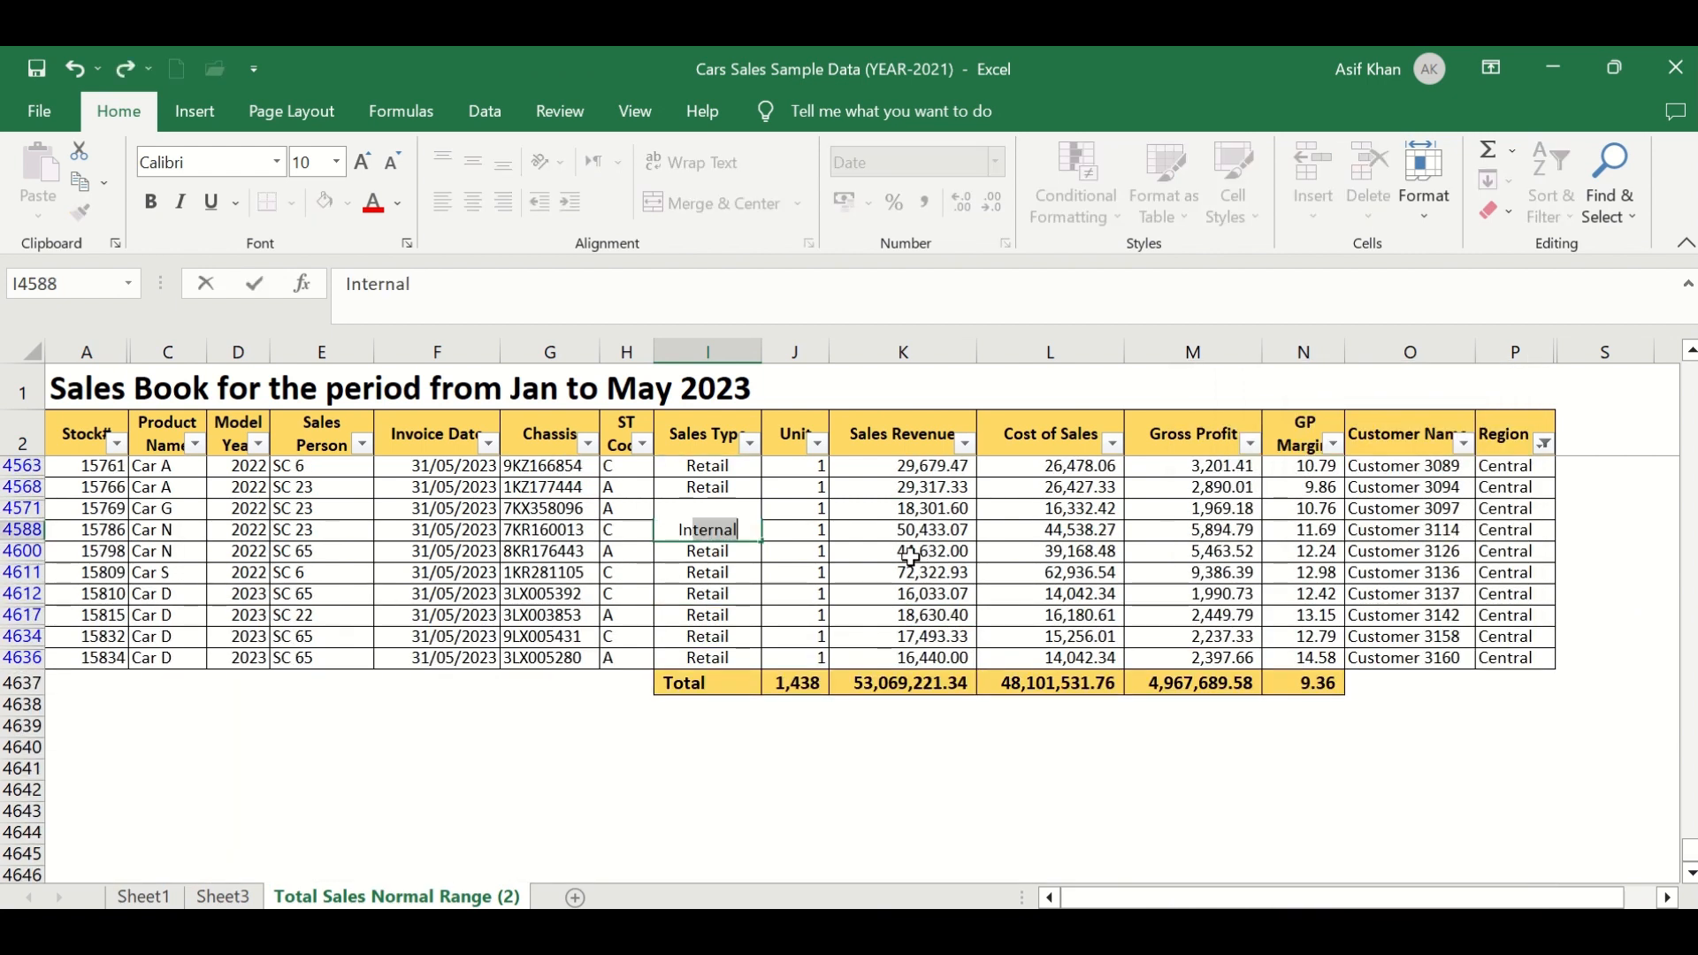
{"action": "key", "text": "Return"}
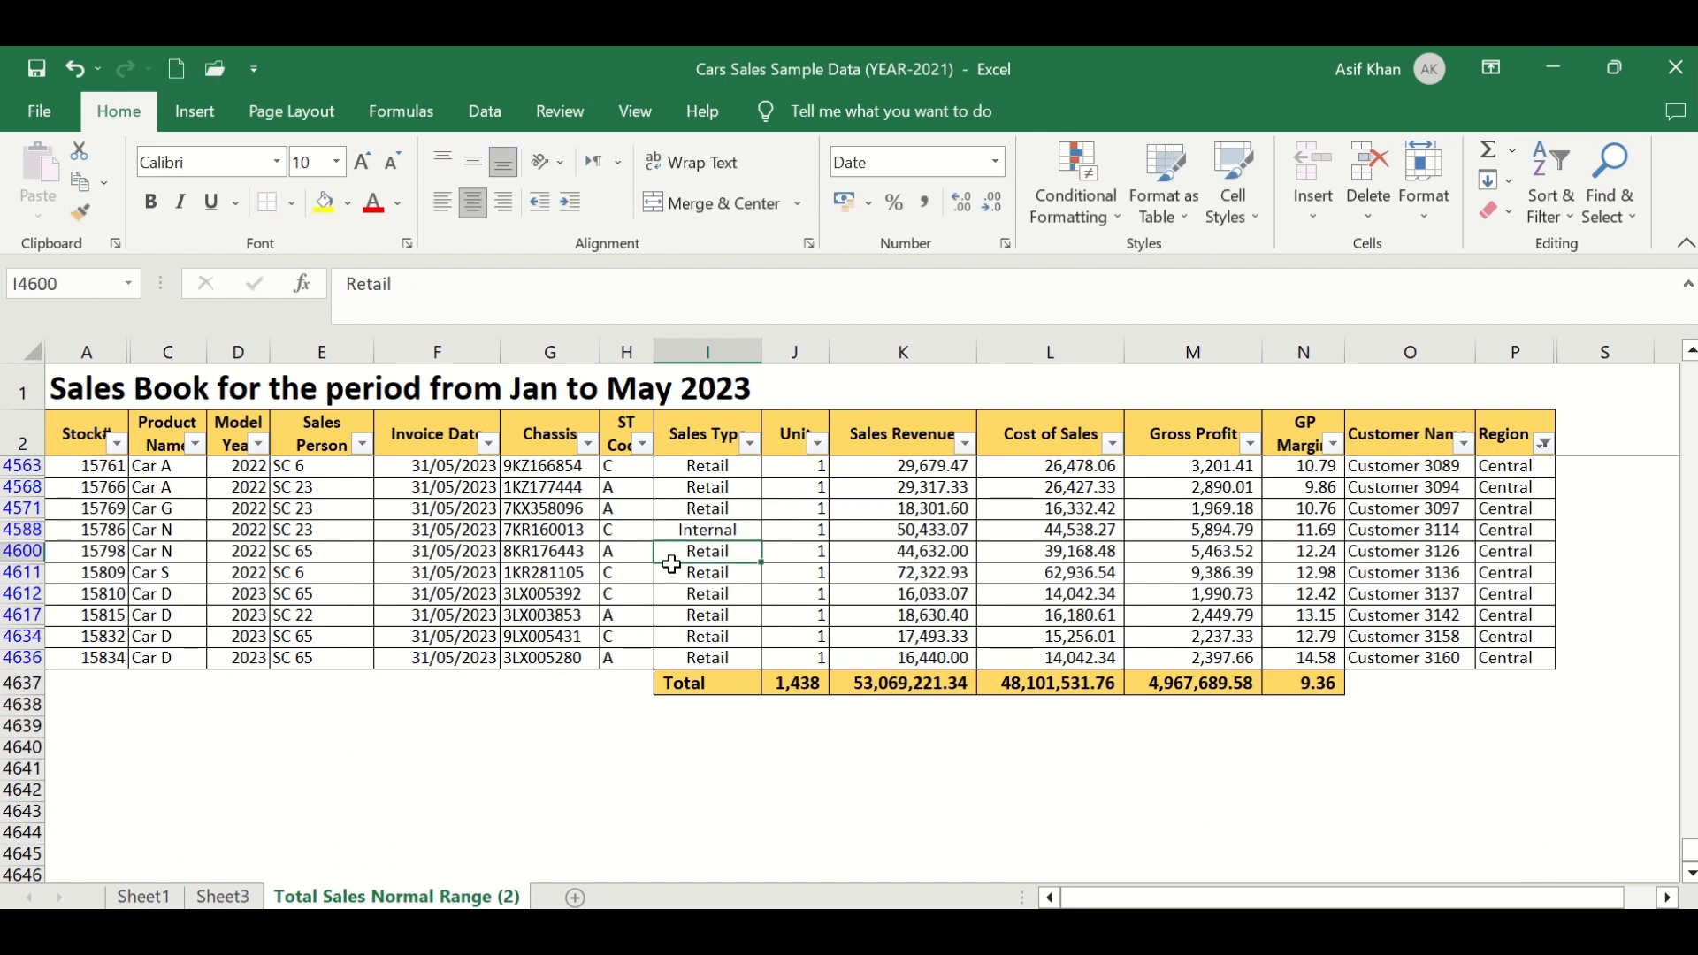
- Clear the Region filter on the sales data
{"action": "left_click", "coordinate": [697, 534]}
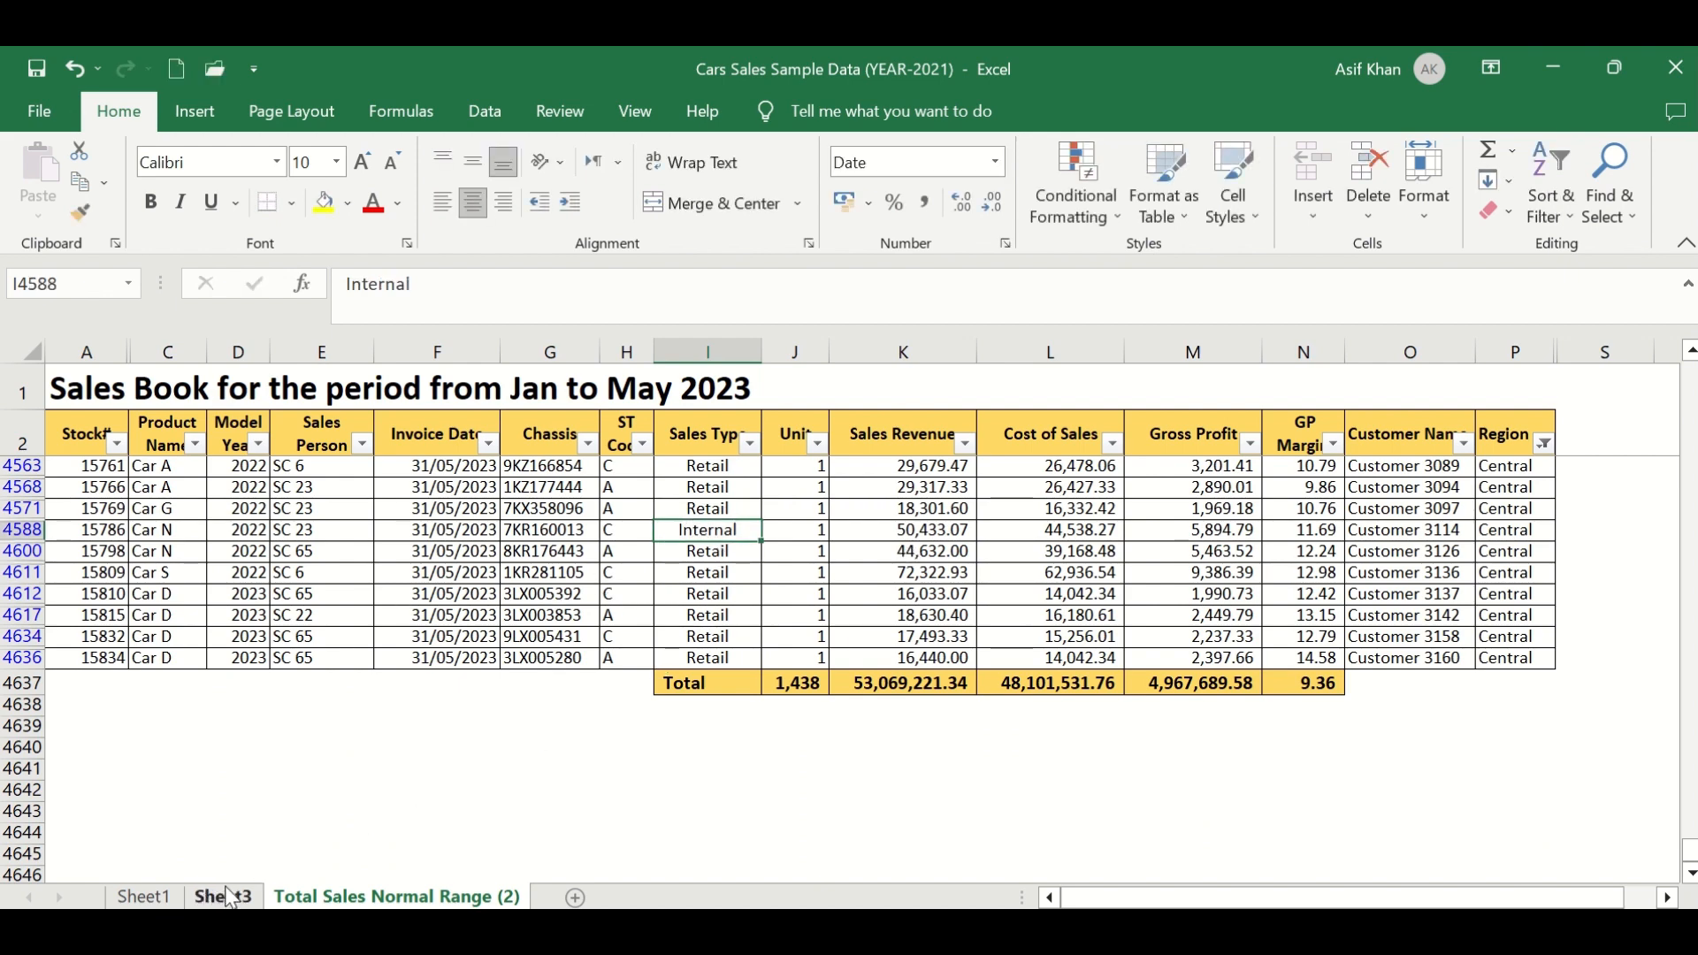
{"action": "left_click", "coordinate": [1544, 443]}
{"action": "left_click", "coordinate": [1371, 518]}
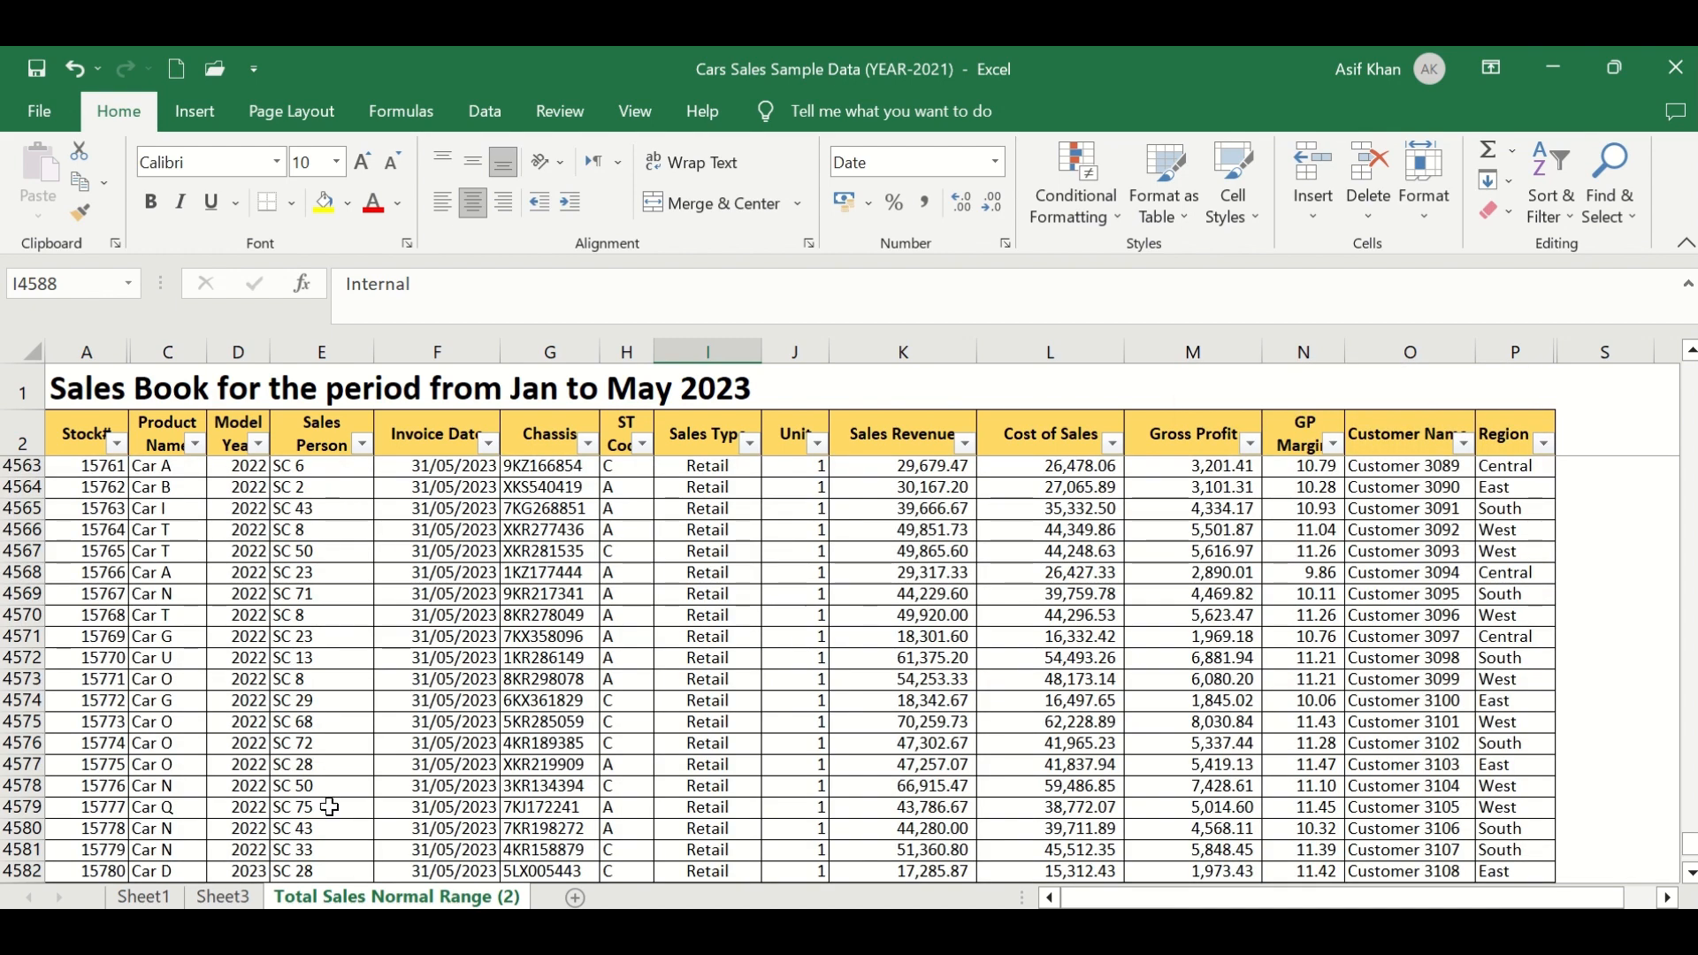
- Return to Sheet3 and refresh the PivotTable to pick up the changed data
{"action": "left_click", "coordinate": [223, 897]}
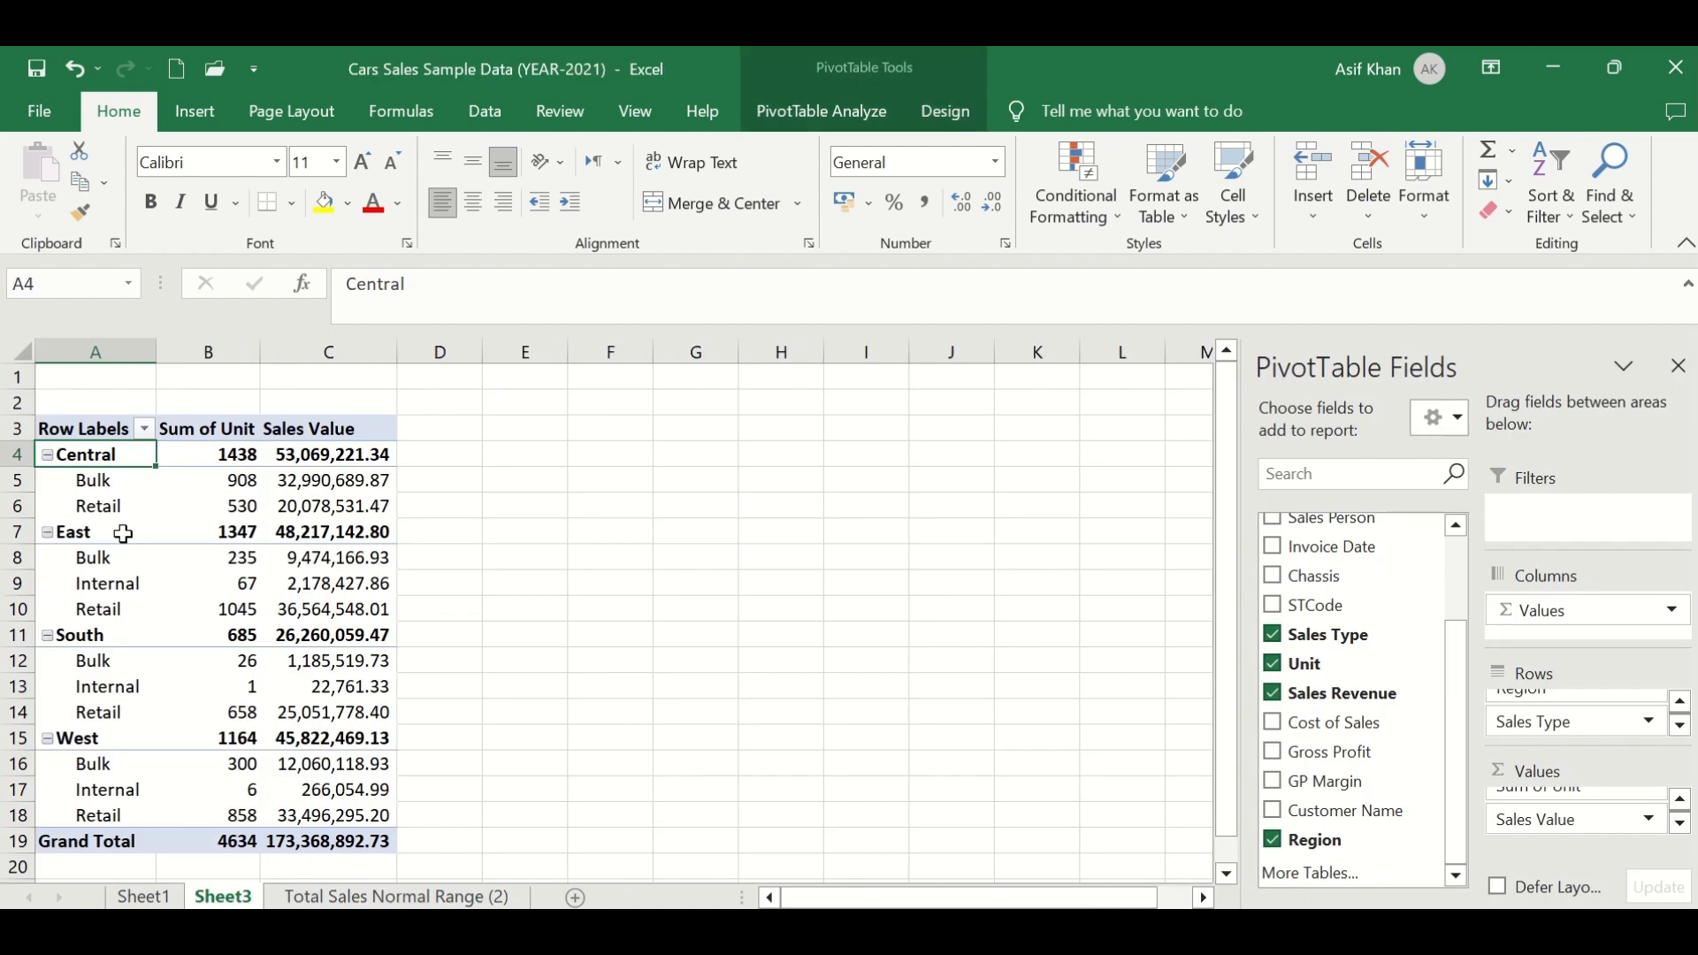
{"action": "left_click", "coordinate": [108, 504]}
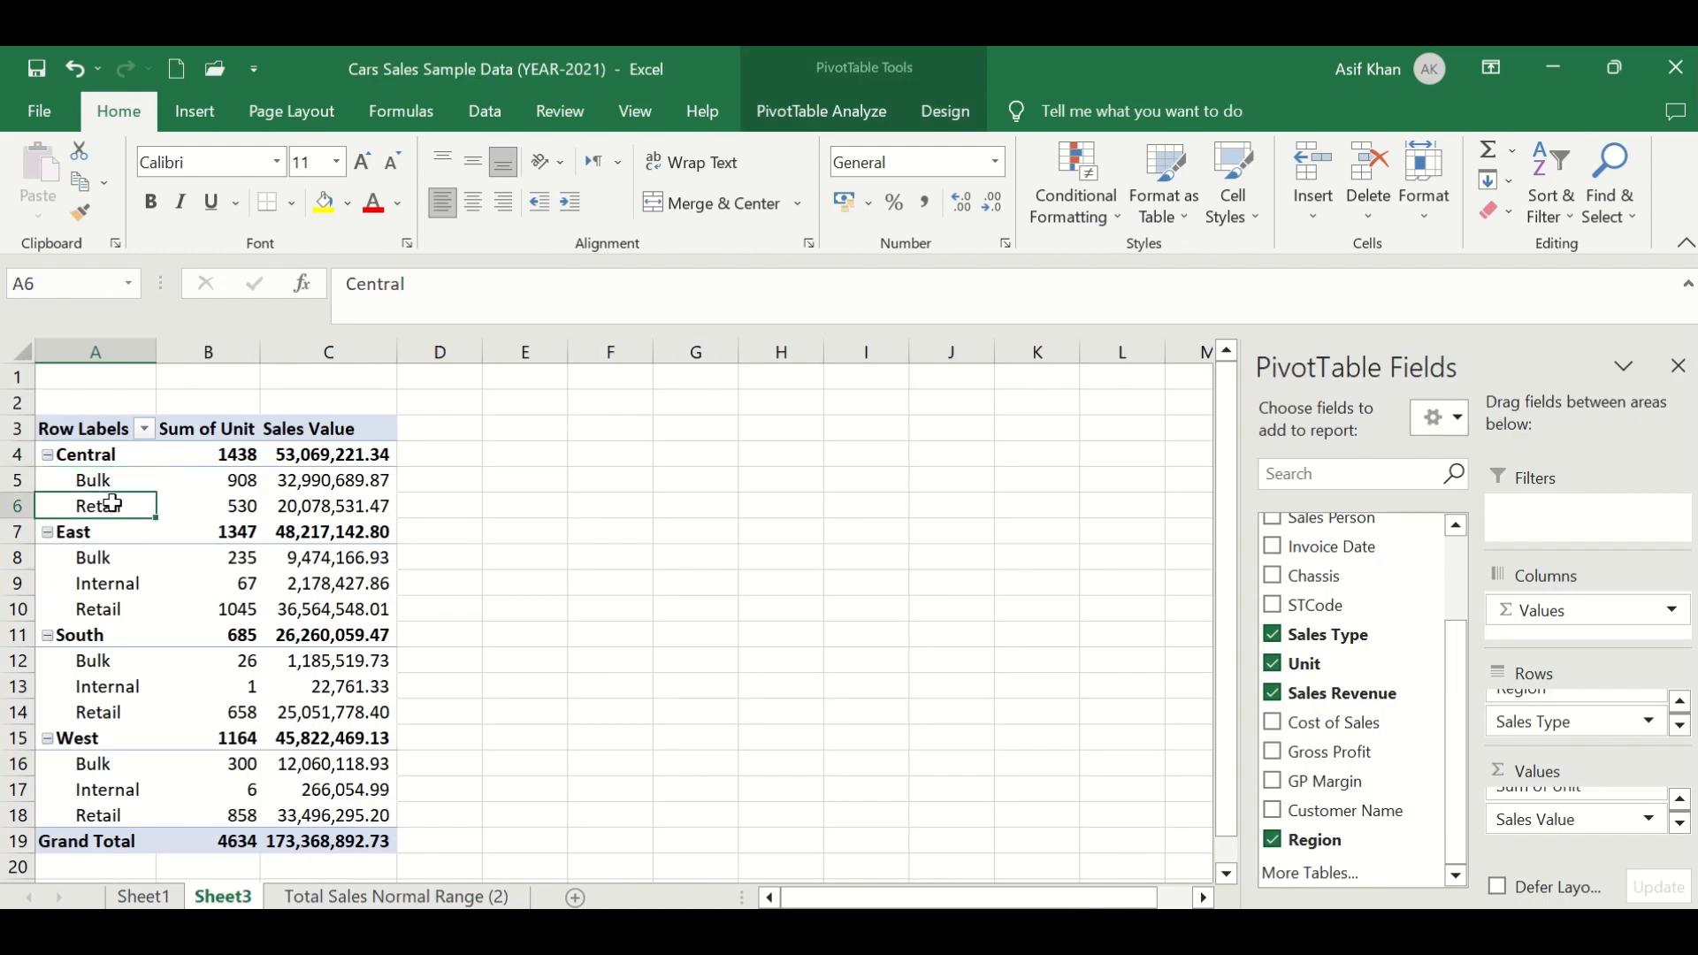
{"action": "left_click", "coordinate": [795, 119]}
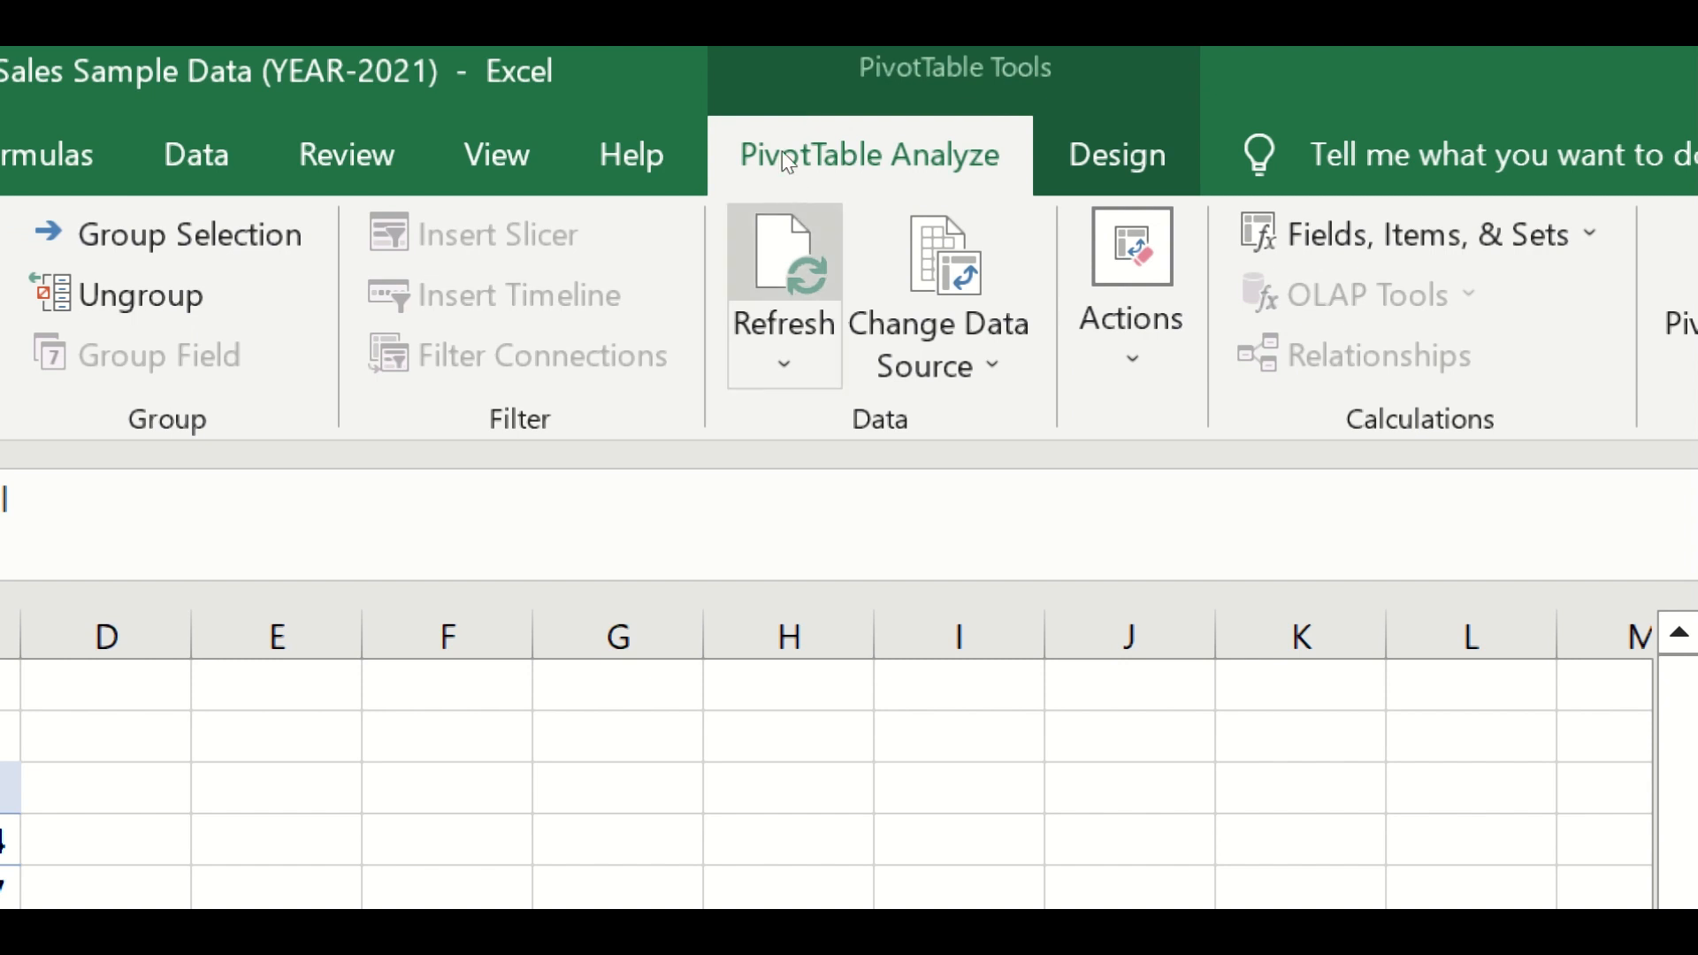
{"action": "left_click", "coordinate": [788, 227]}
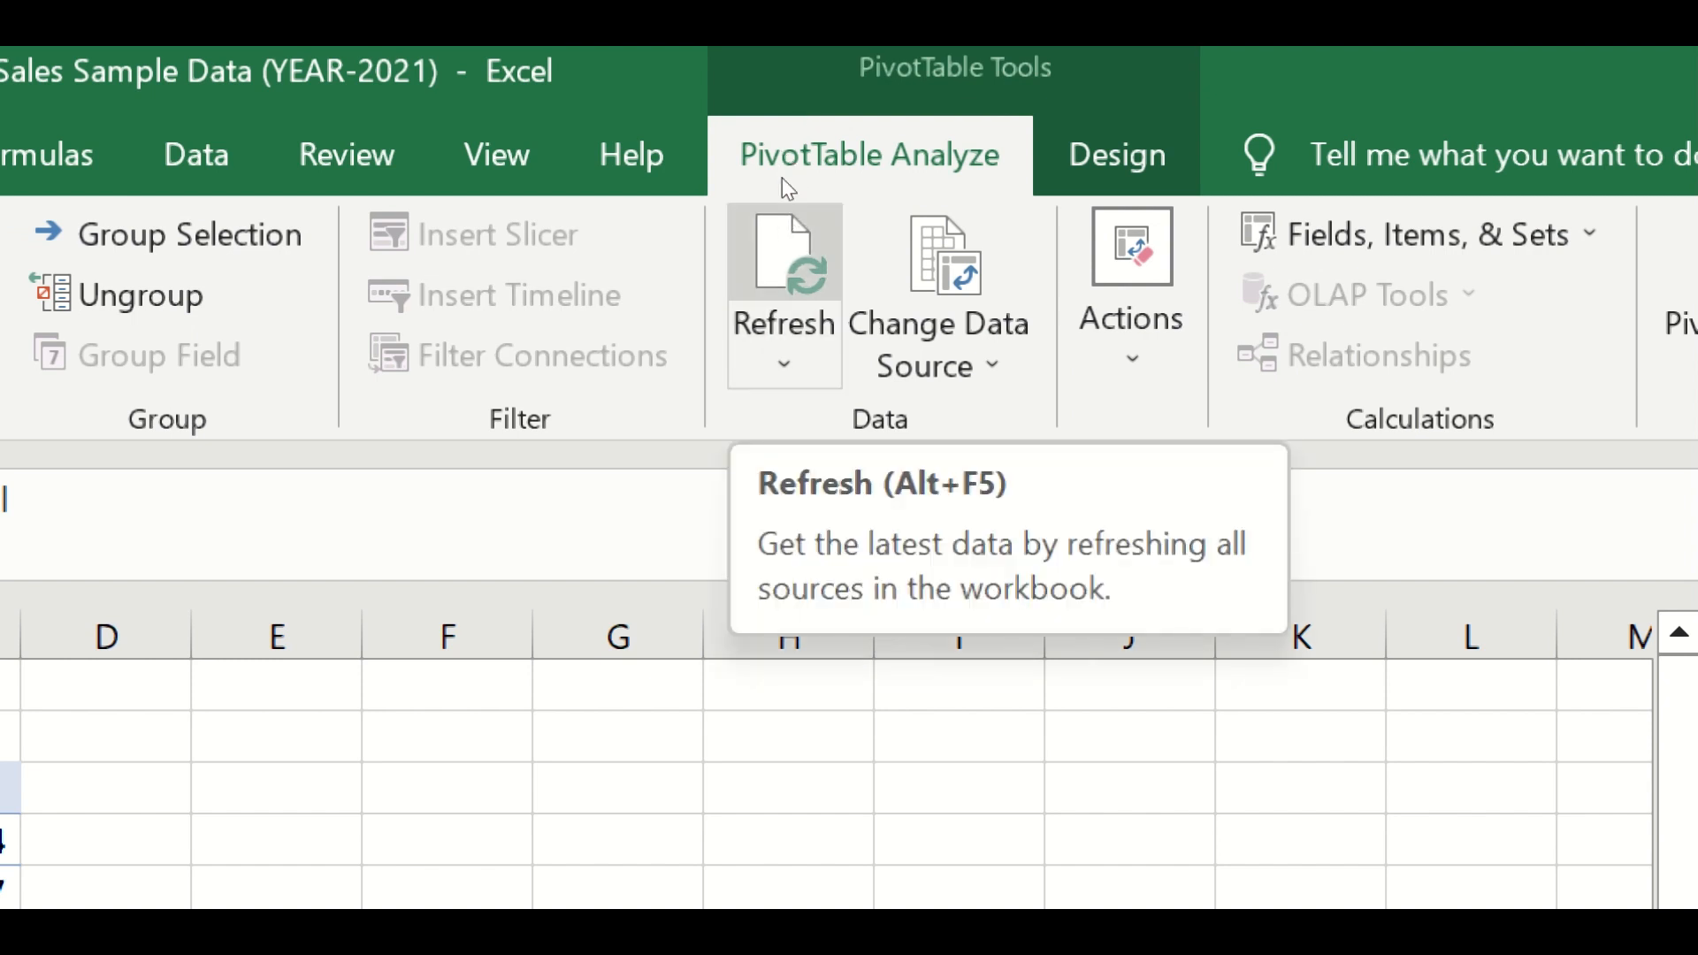
{"action": "left_click", "coordinate": [788, 226]}
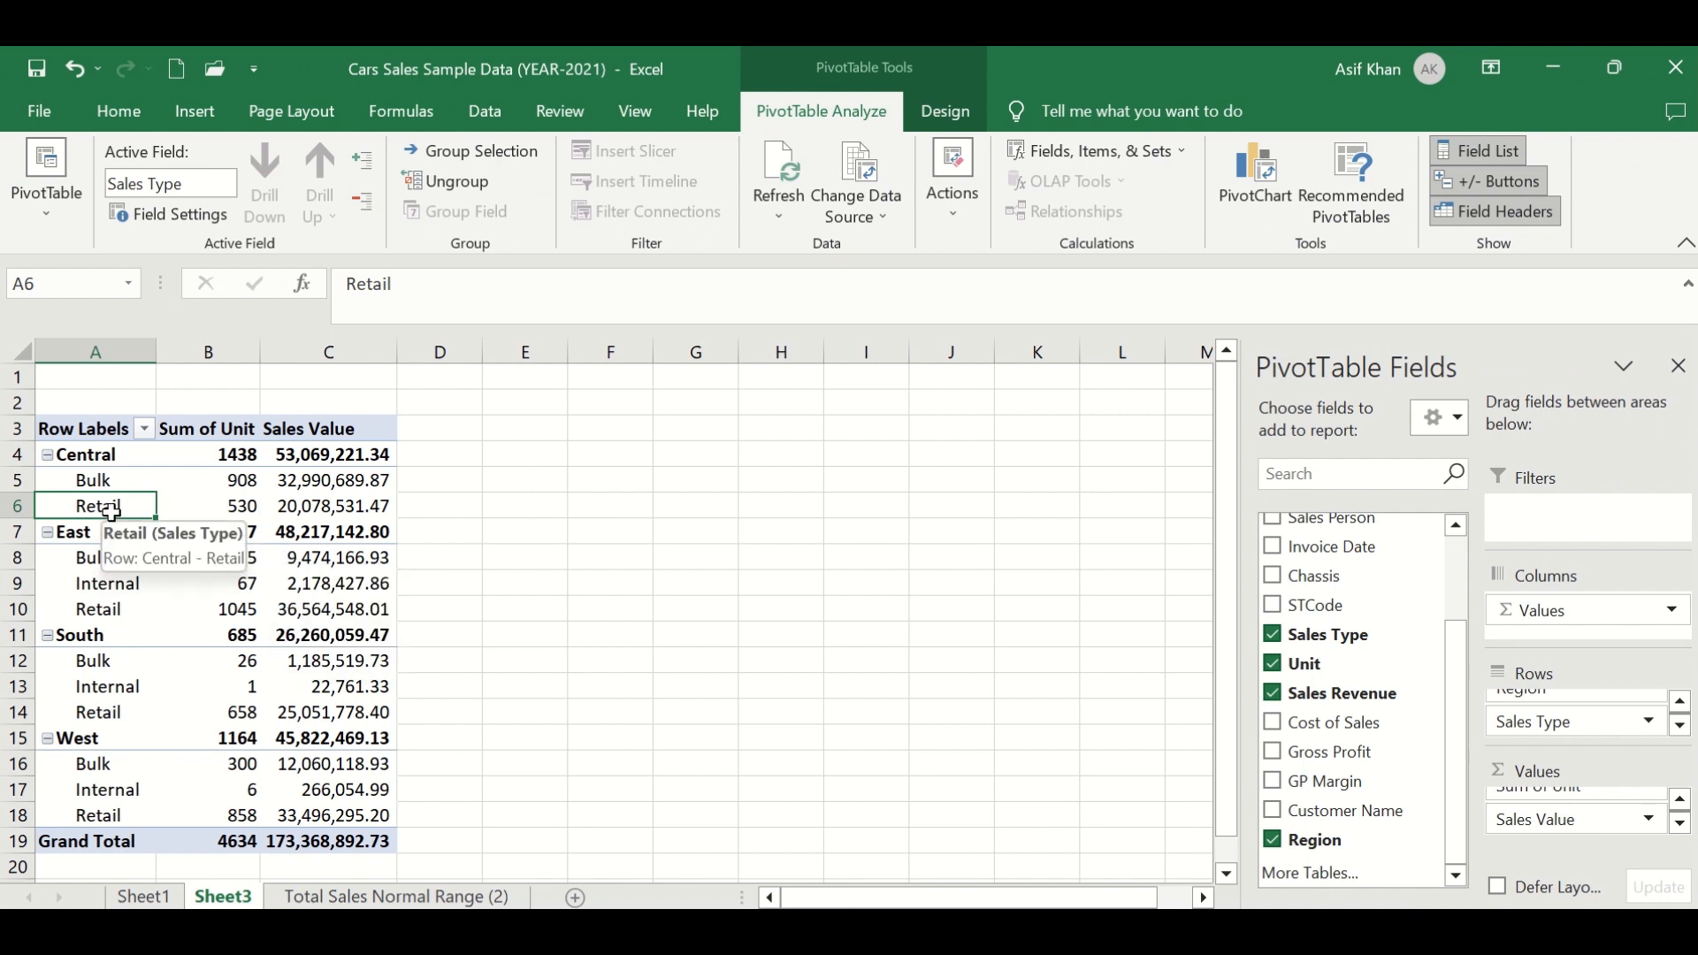
{"action": "left_click", "coordinate": [770, 178]}
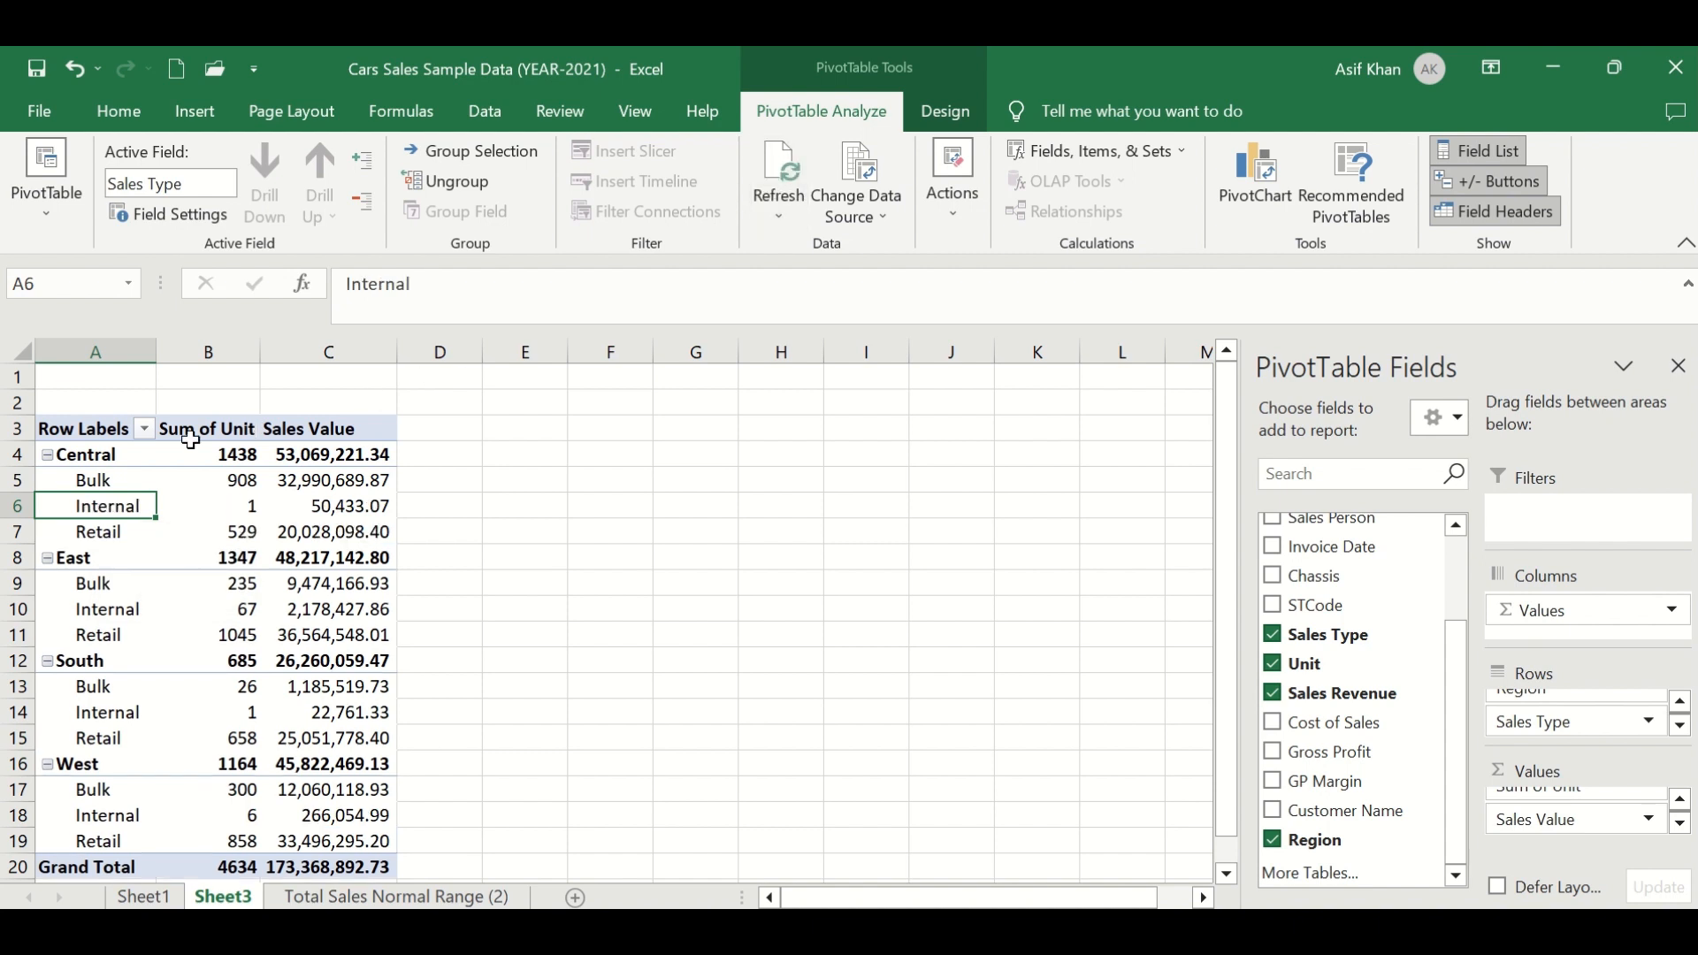
- Review the refreshed Central rows for Bulk, Internal and Retail units and sales value
{"action": "left_click", "coordinate": [86, 482]}
{"action": "left_click_drag", "start_coordinate": [86, 502], "coordinate": [84, 533]}
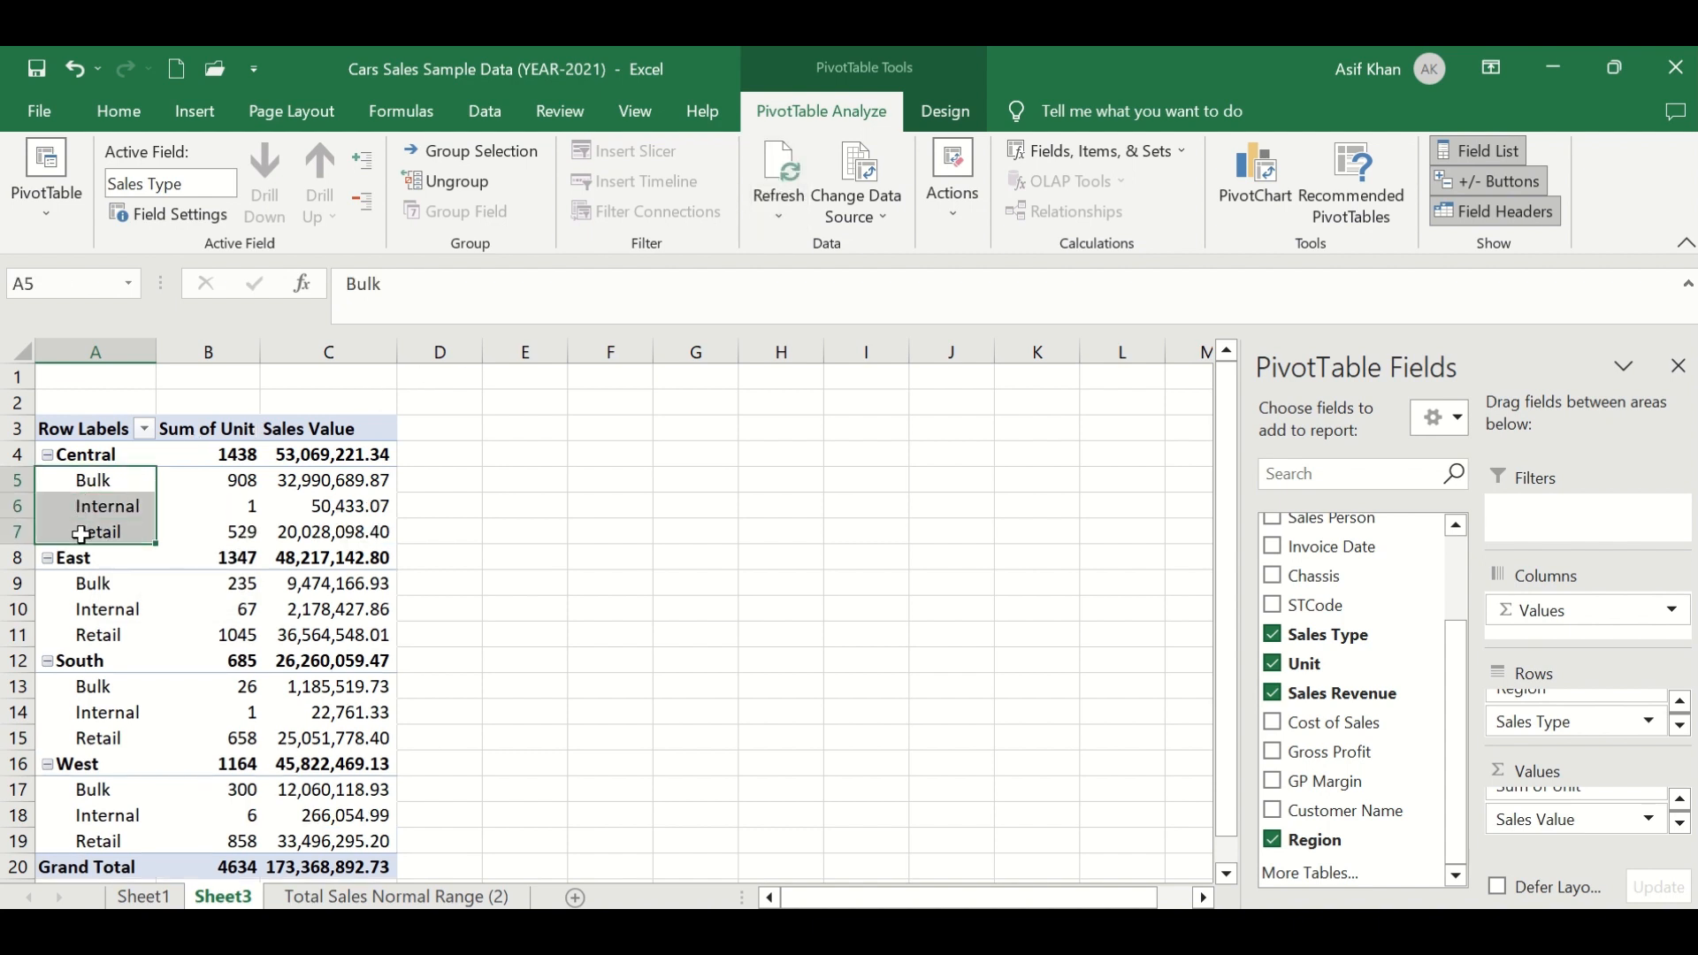
{"action": "left_click", "coordinate": [84, 533]}
{"action": "left_click", "coordinate": [218, 506]}
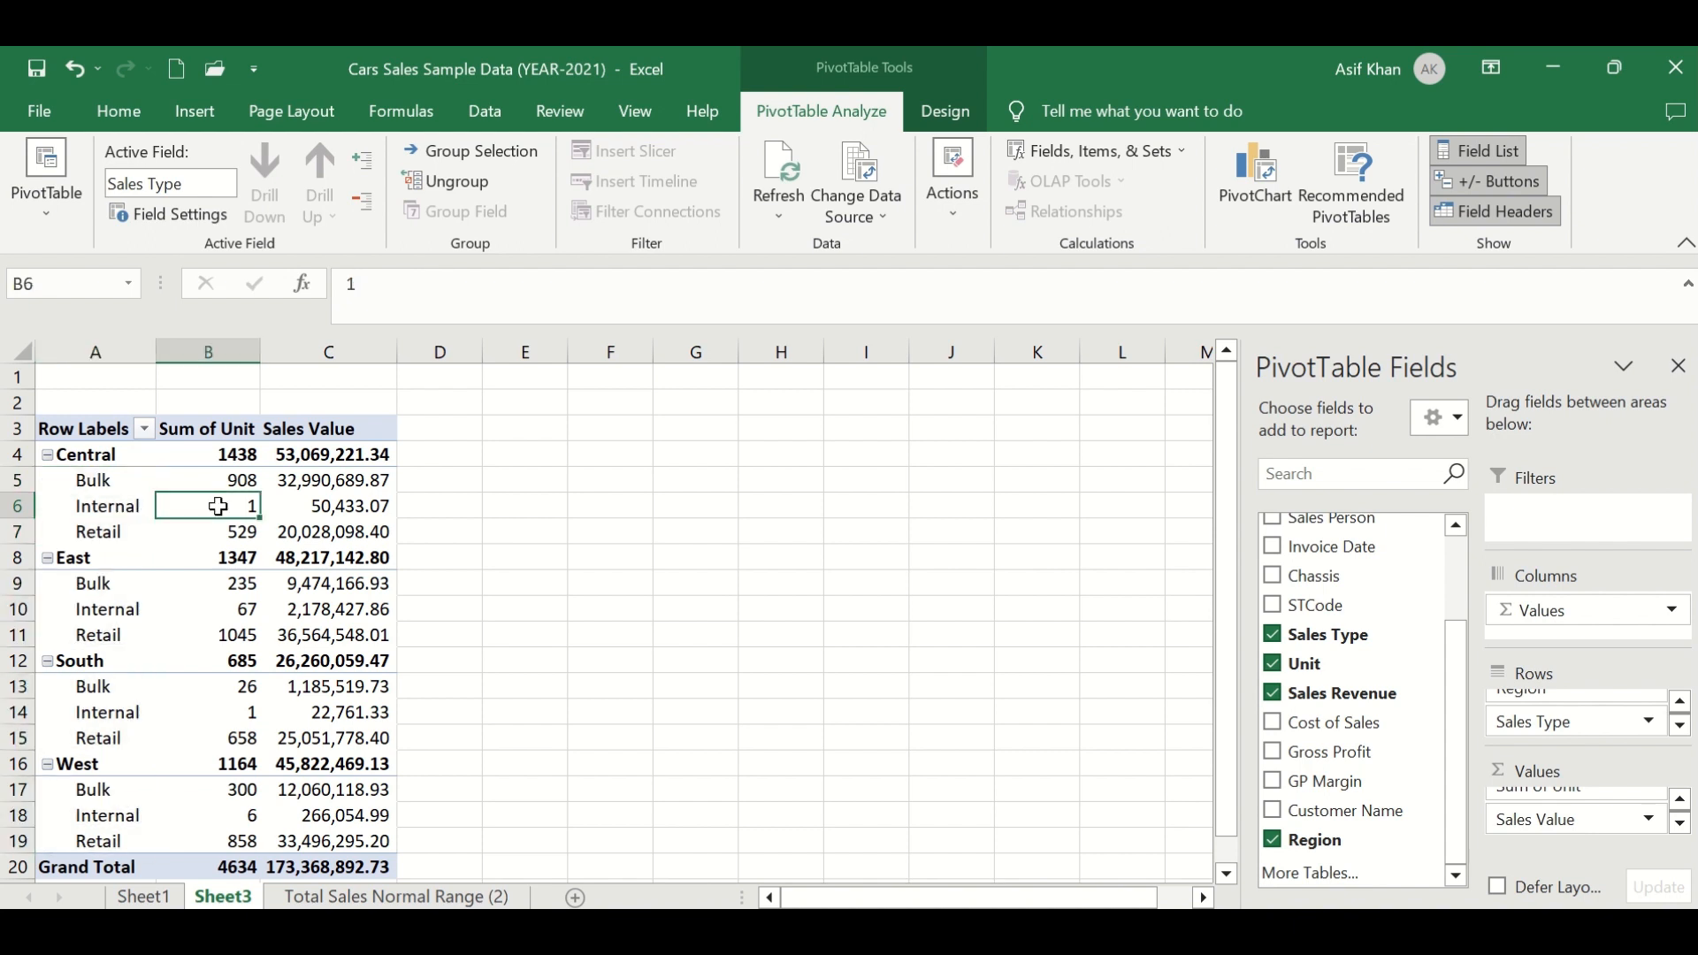
{"action": "left_click", "coordinate": [380, 506]}
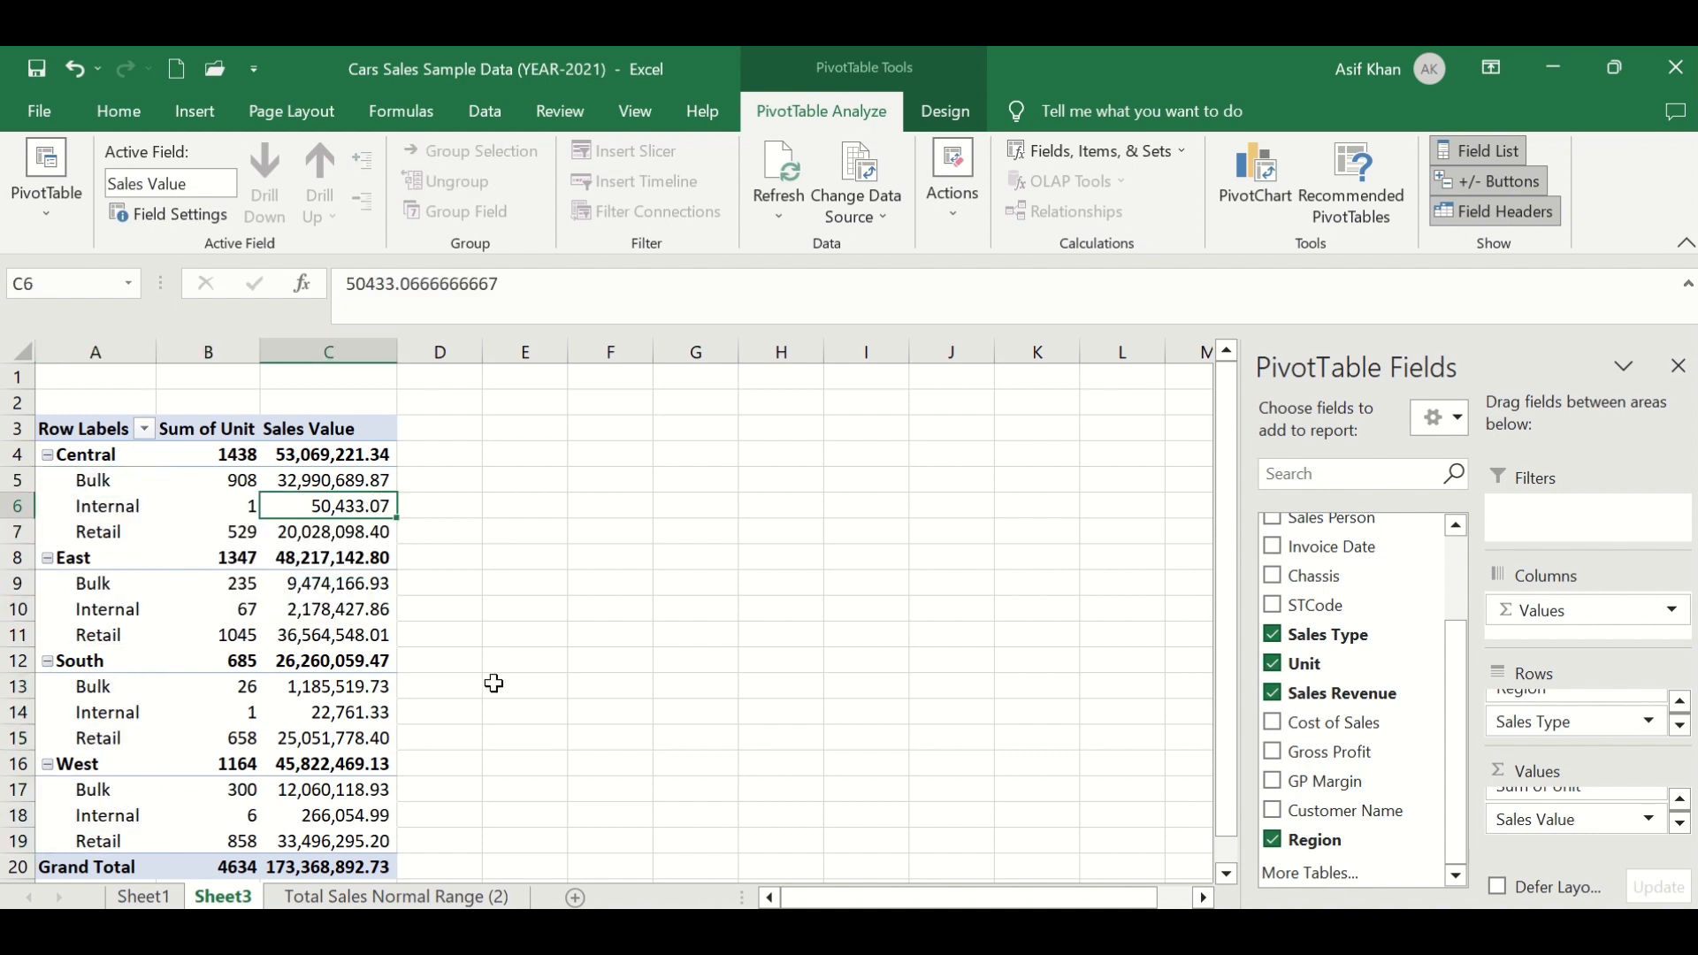
{"action": "scroll", "coordinate": [494, 684], "scroll_direction": "down", "scroll_amount": 2}
{"action": "scroll", "coordinate": [496, 683], "scroll_direction": "up", "scroll_amount": 2}
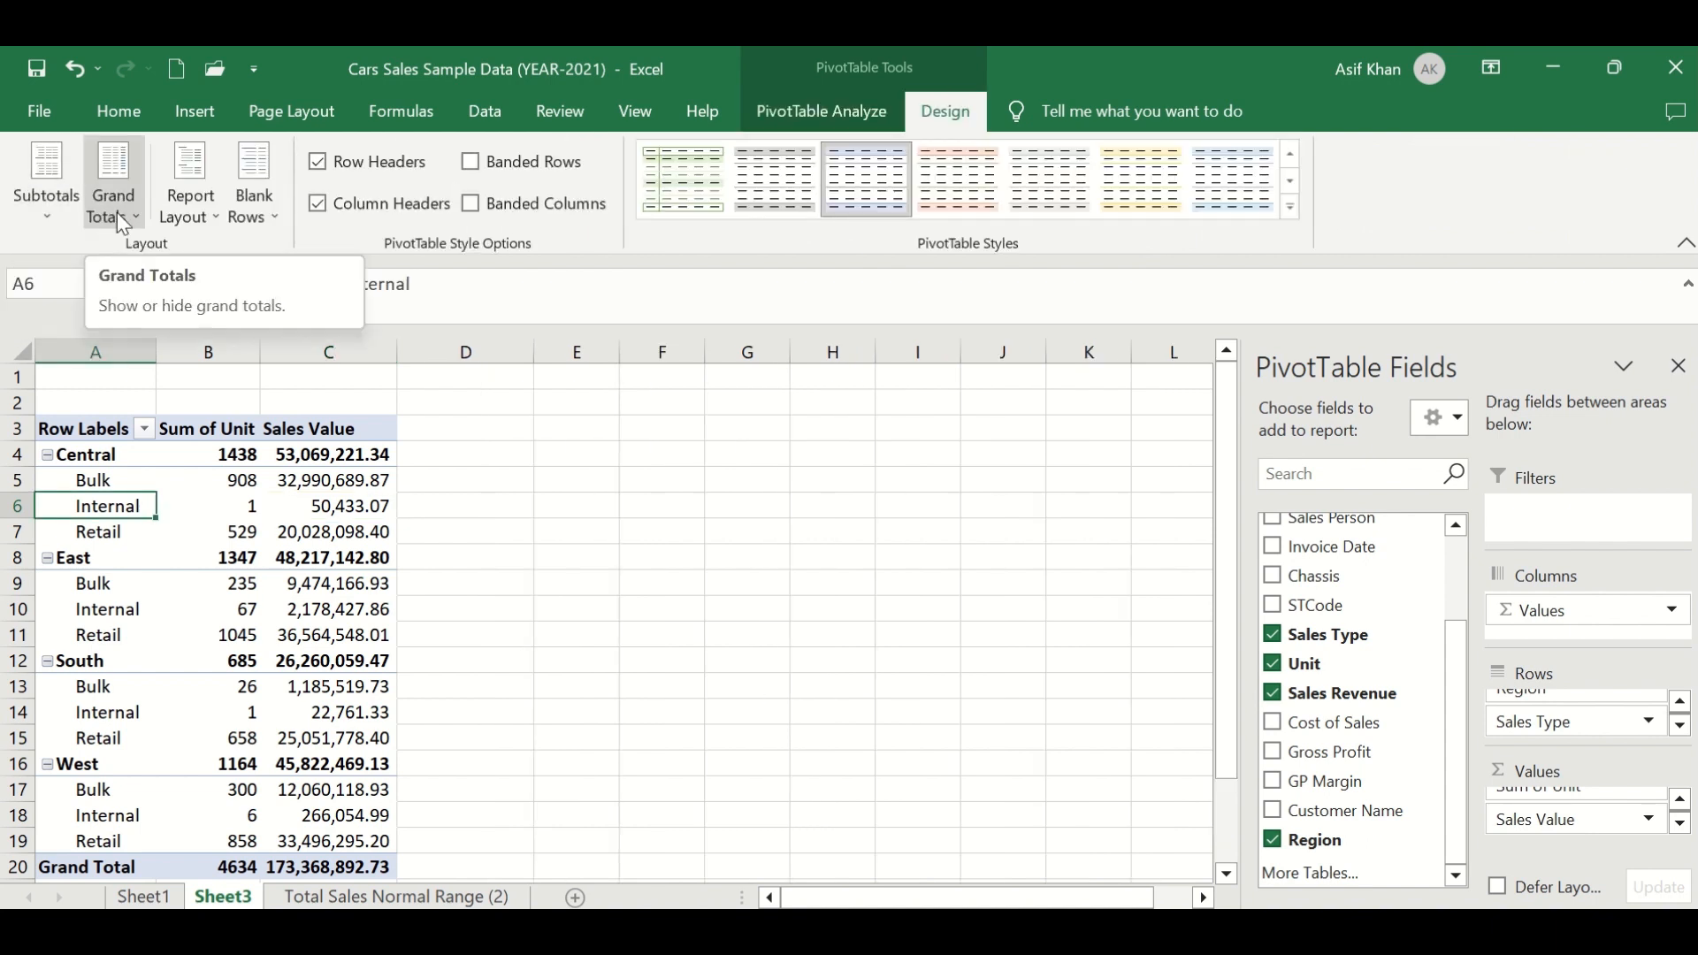
{"action": "left_click", "coordinate": [205, 216]}
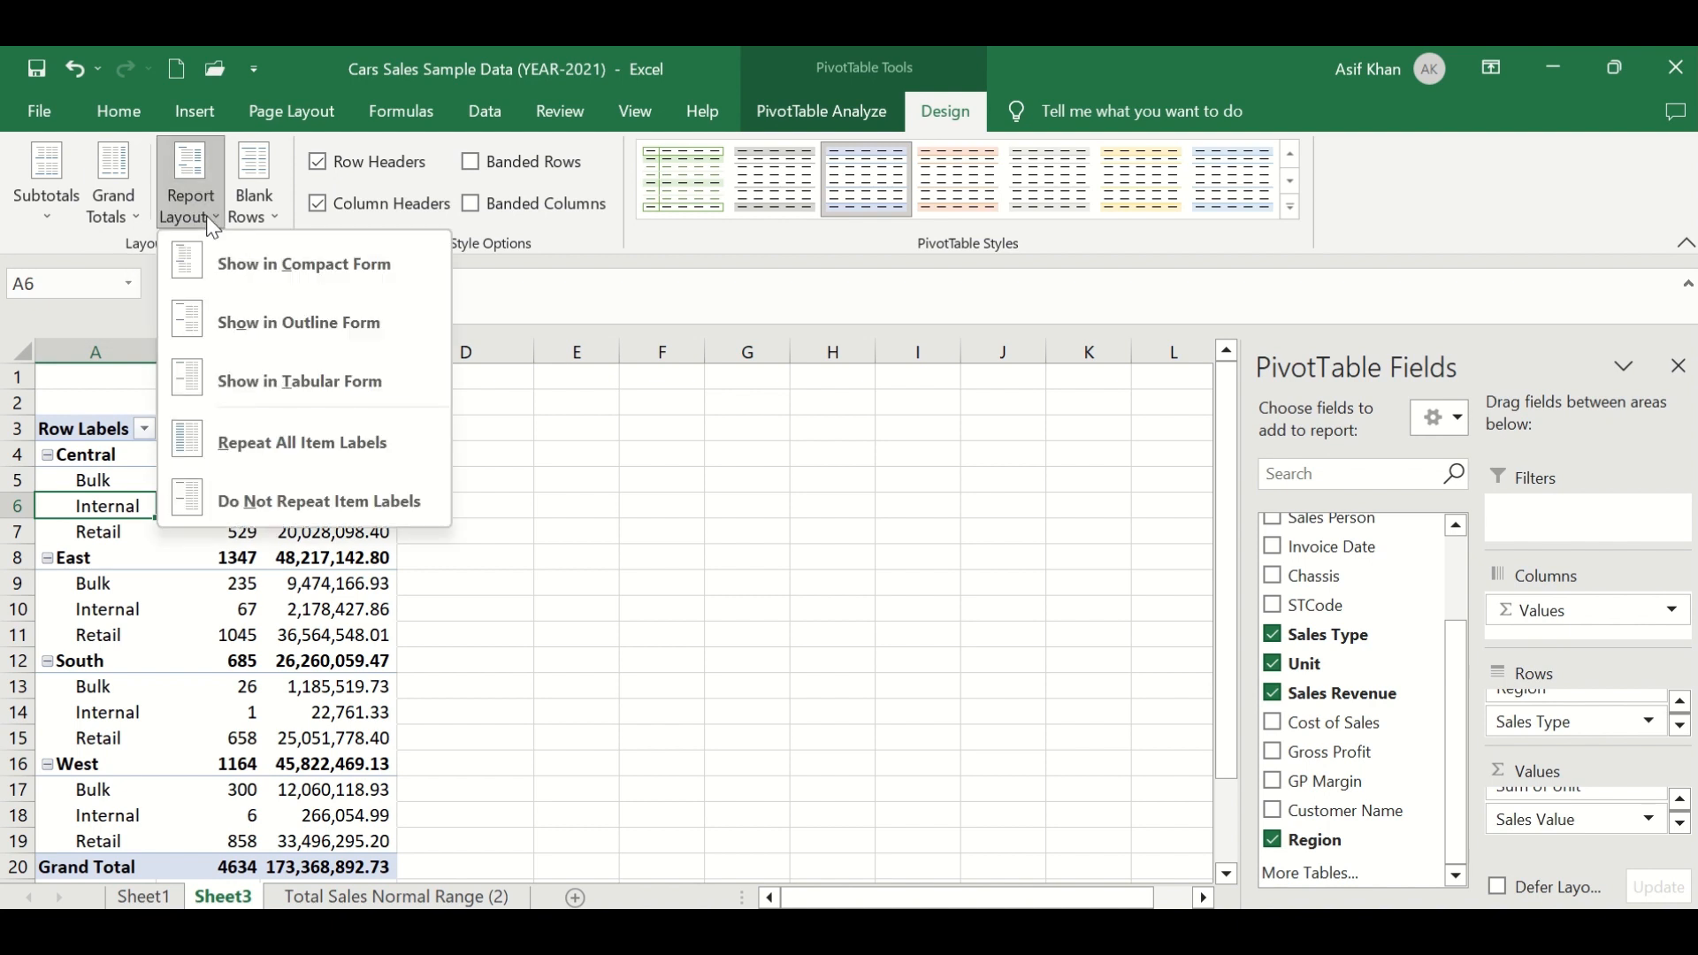
{"action": "left_click", "coordinate": [271, 215]}
{"action": "left_click", "coordinate": [270, 214]}
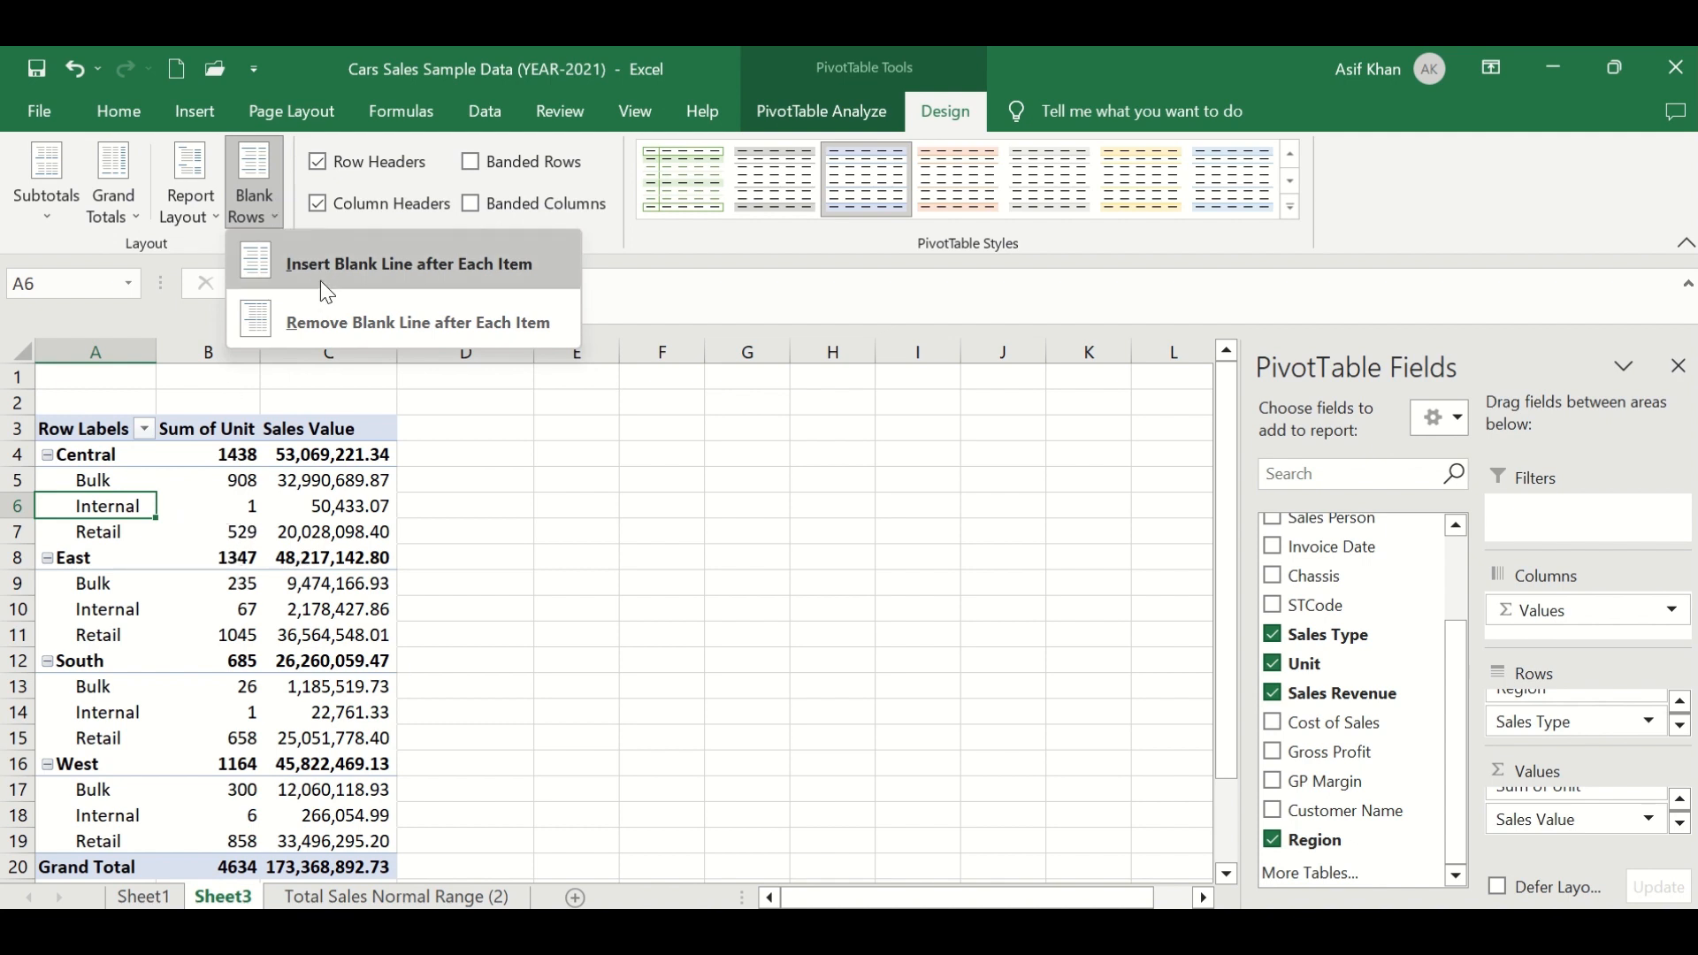
{"action": "left_click", "coordinate": [192, 536]}
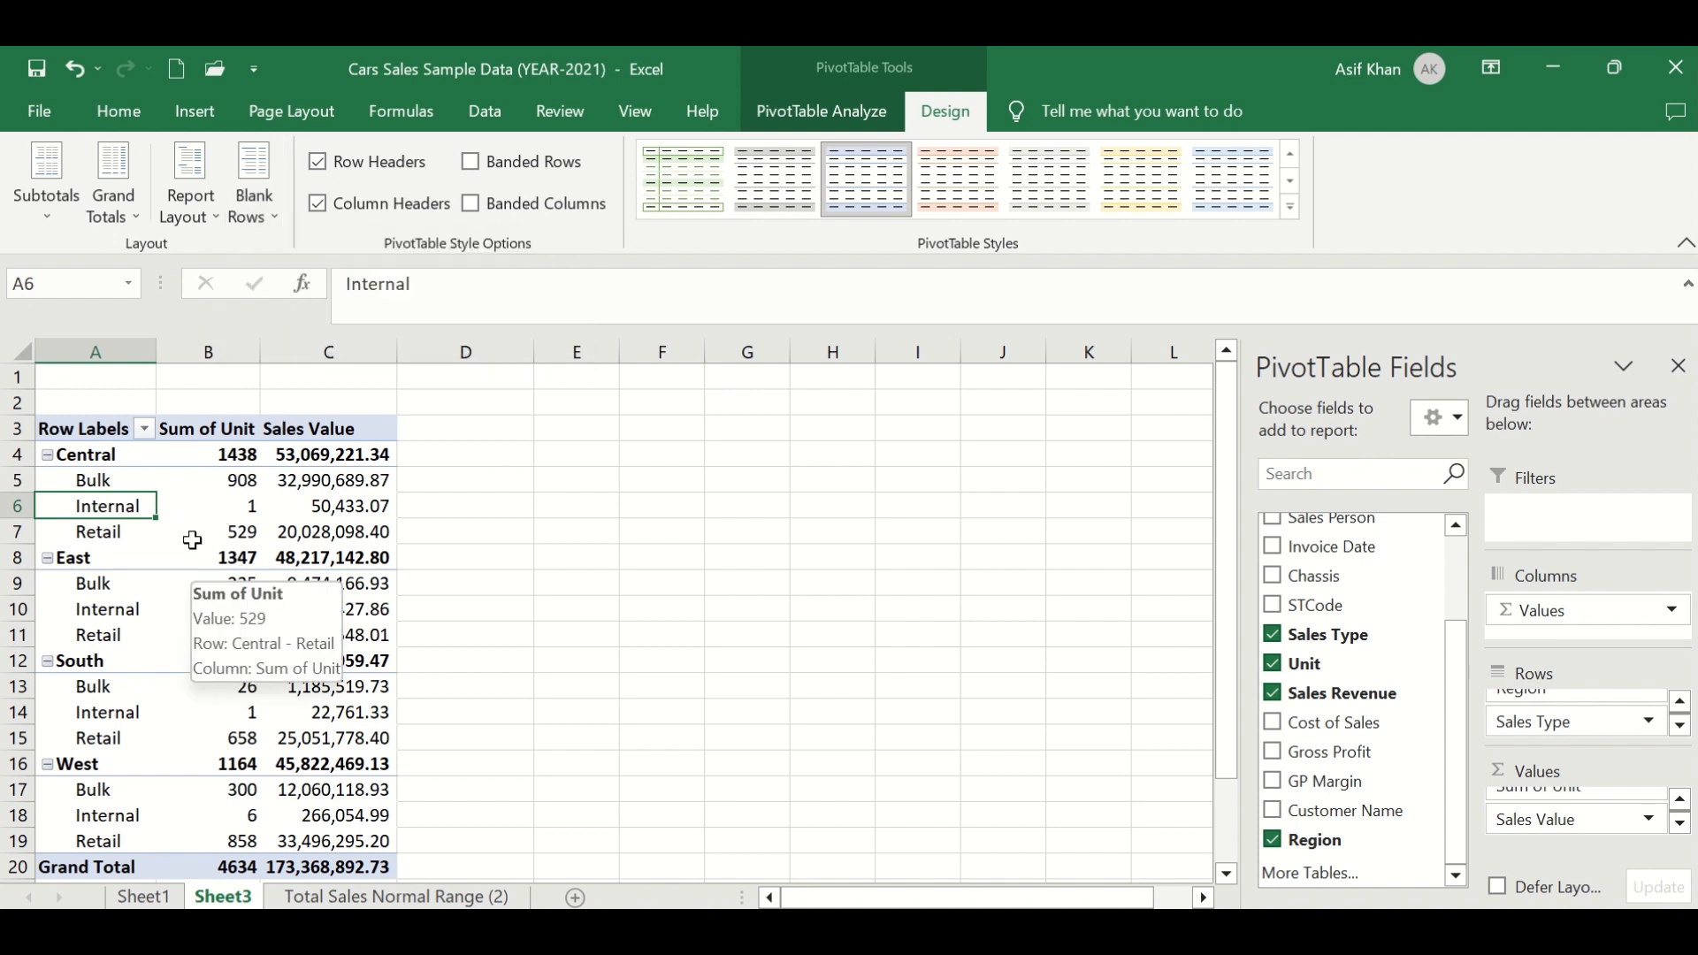
- Inspect the unit and sales value figures for each region and sales type
{"action": "left_click", "coordinate": [255, 505]}
{"action": "left_click", "coordinate": [246, 584]}
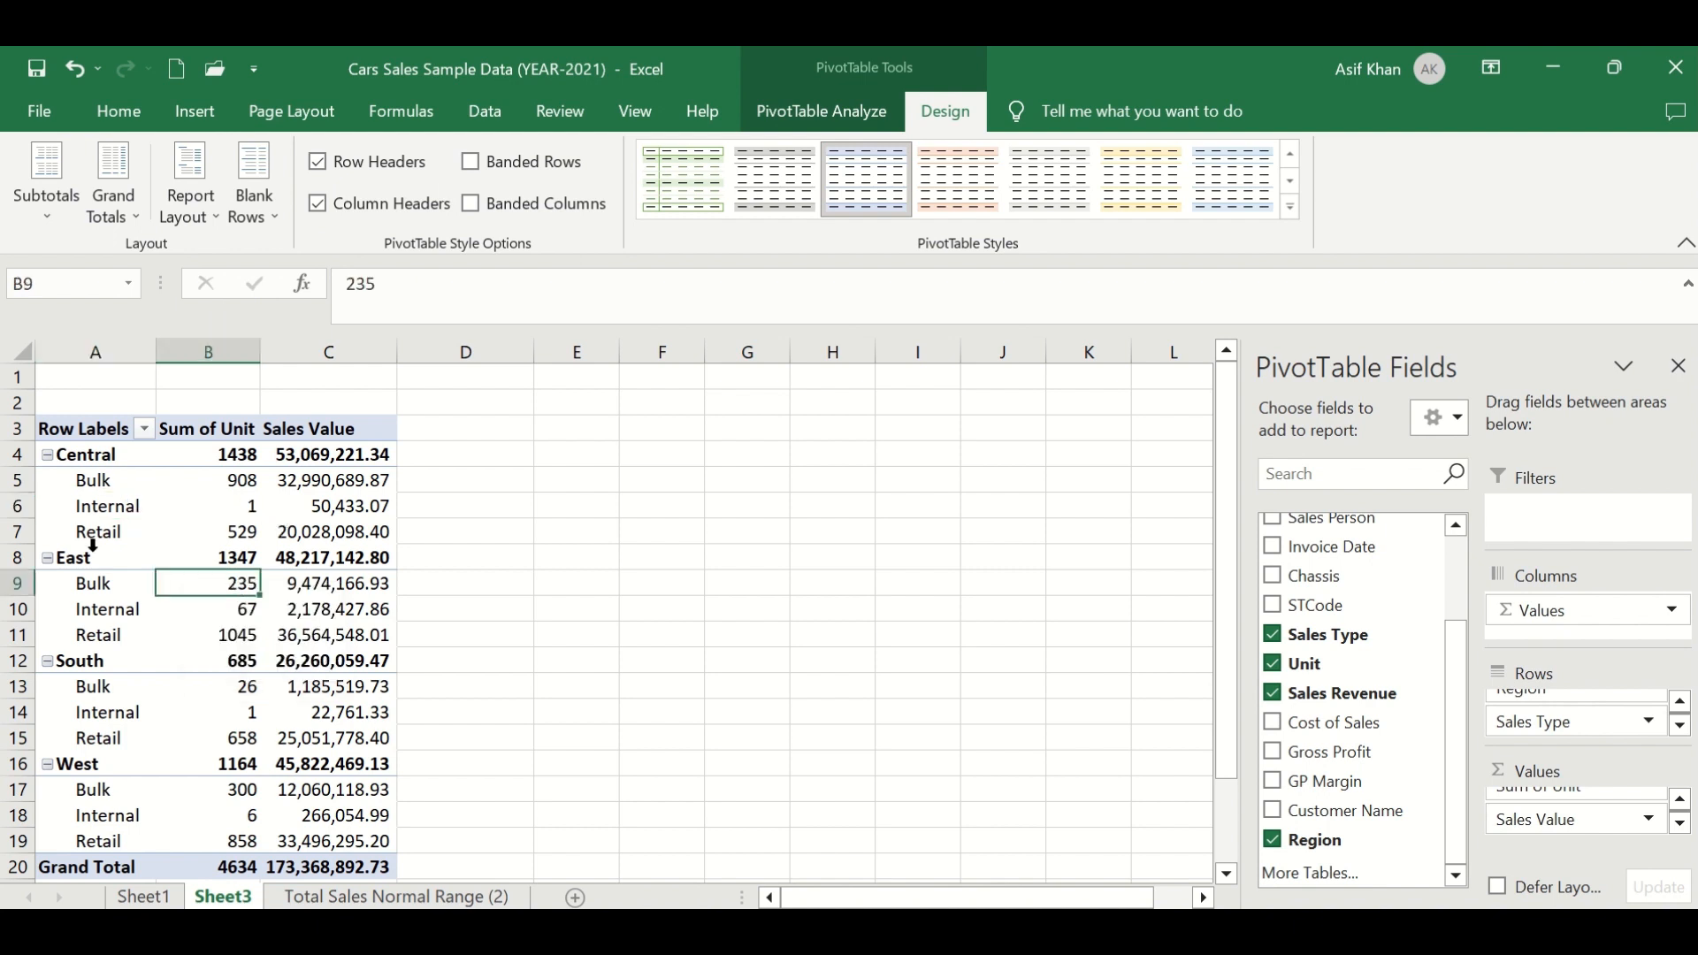
{"action": "left_click", "coordinate": [95, 539]}
{"action": "left_click", "coordinate": [98, 506]}
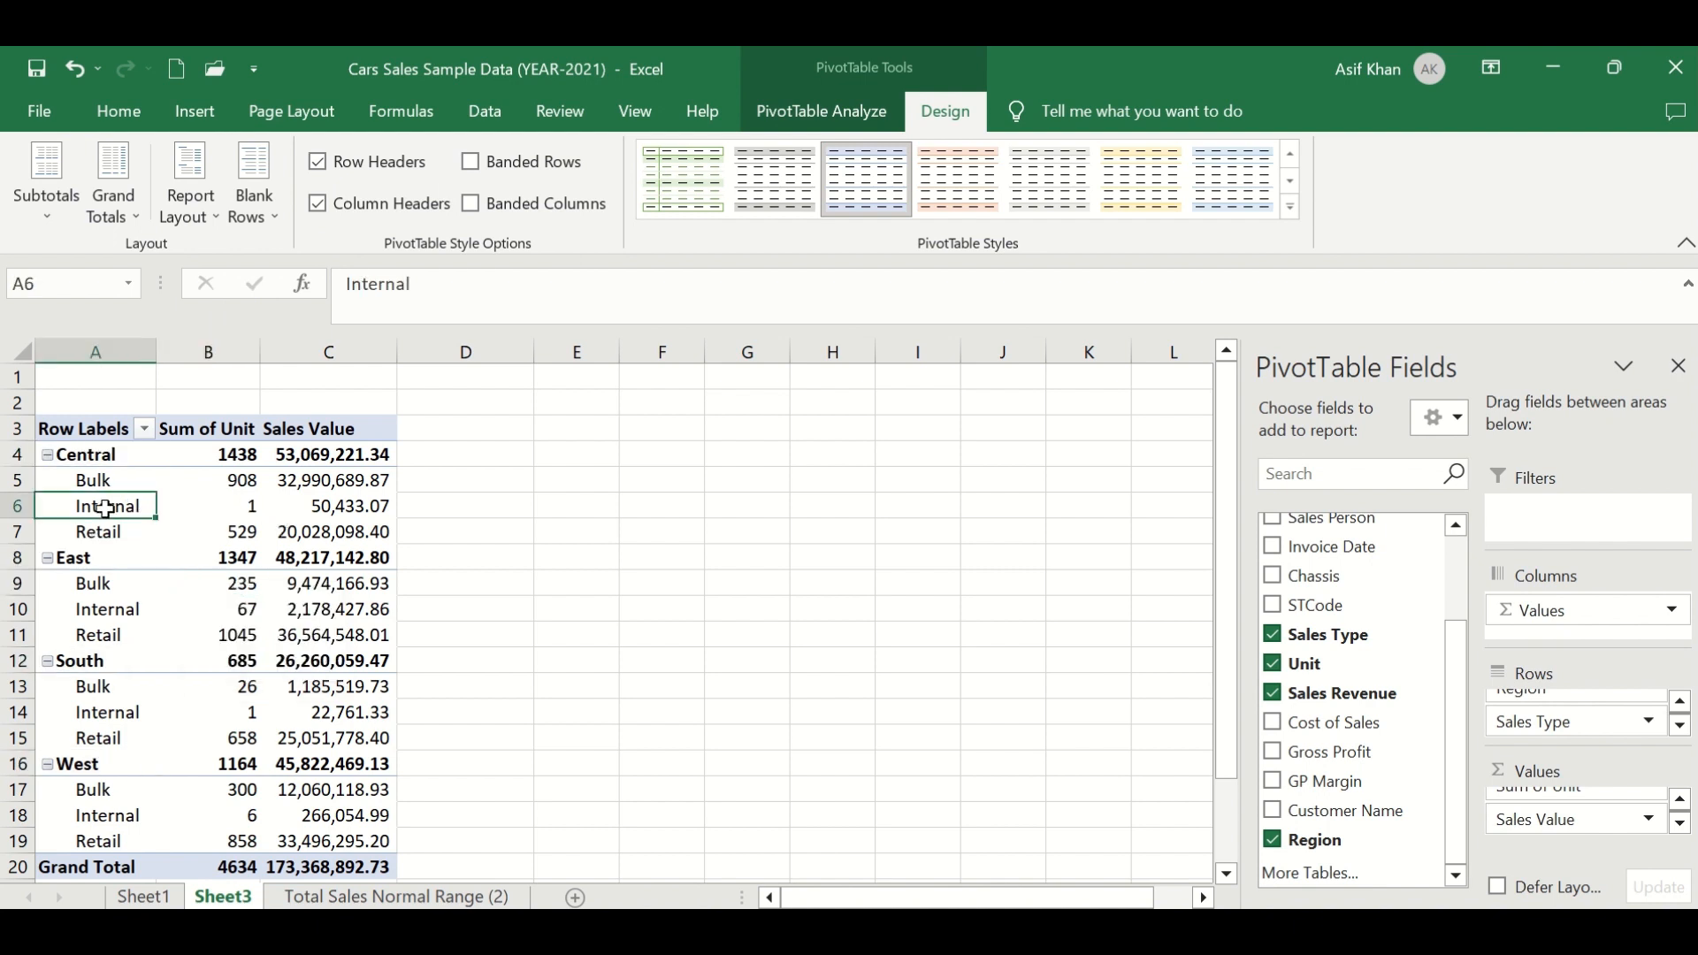
{"action": "left_click", "coordinate": [300, 502]}
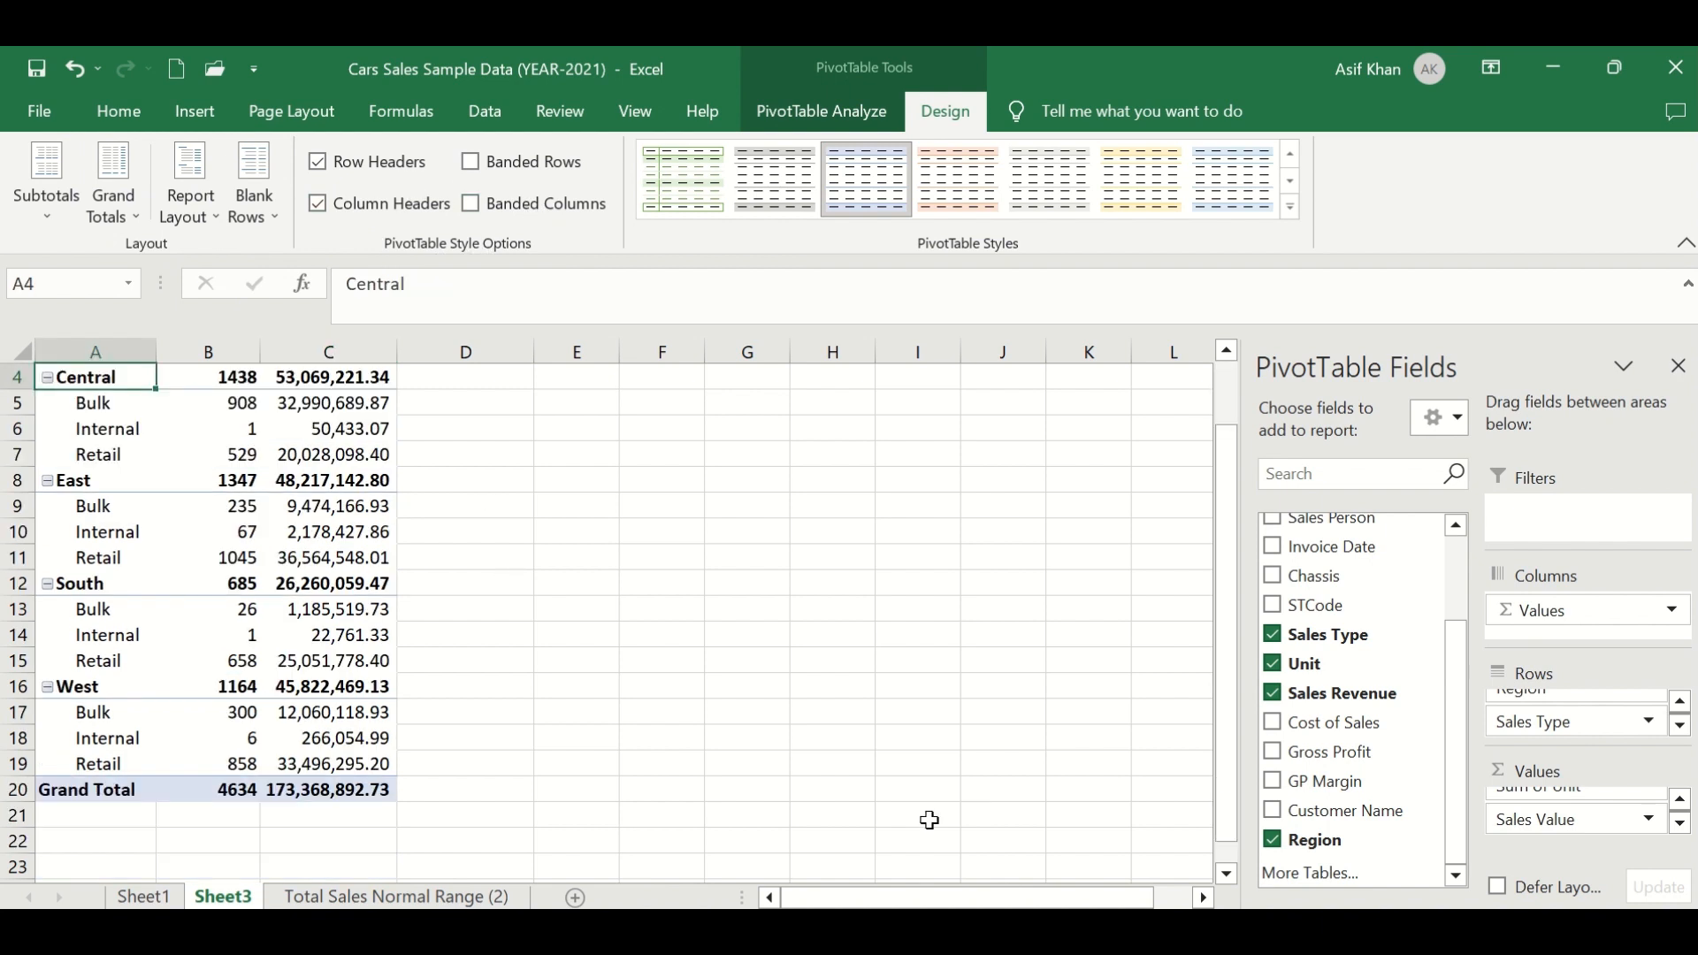
{"action": "scroll", "coordinate": [157, 467], "scroll_direction": "up", "scroll_amount": 1}
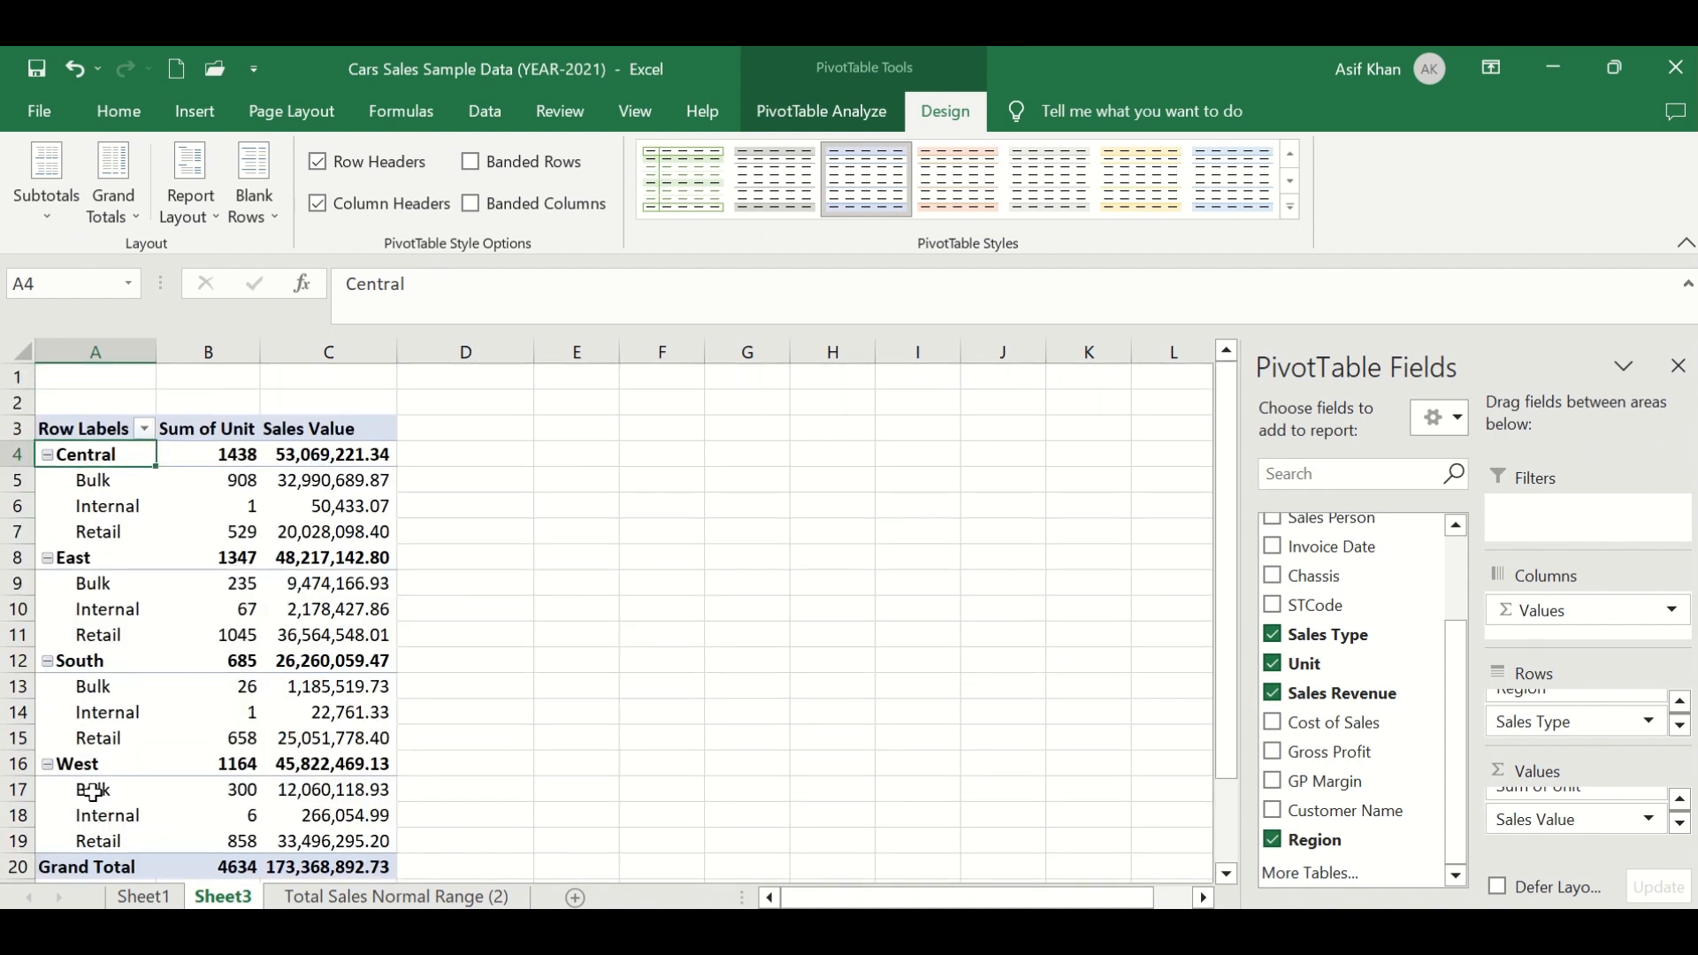
- Apply the Light Blue, Pivot Style Medium 20 style to the PivotTable
{"action": "mouse_move", "coordinate": [385, 546]}
{"action": "left_click", "coordinate": [1293, 182]}
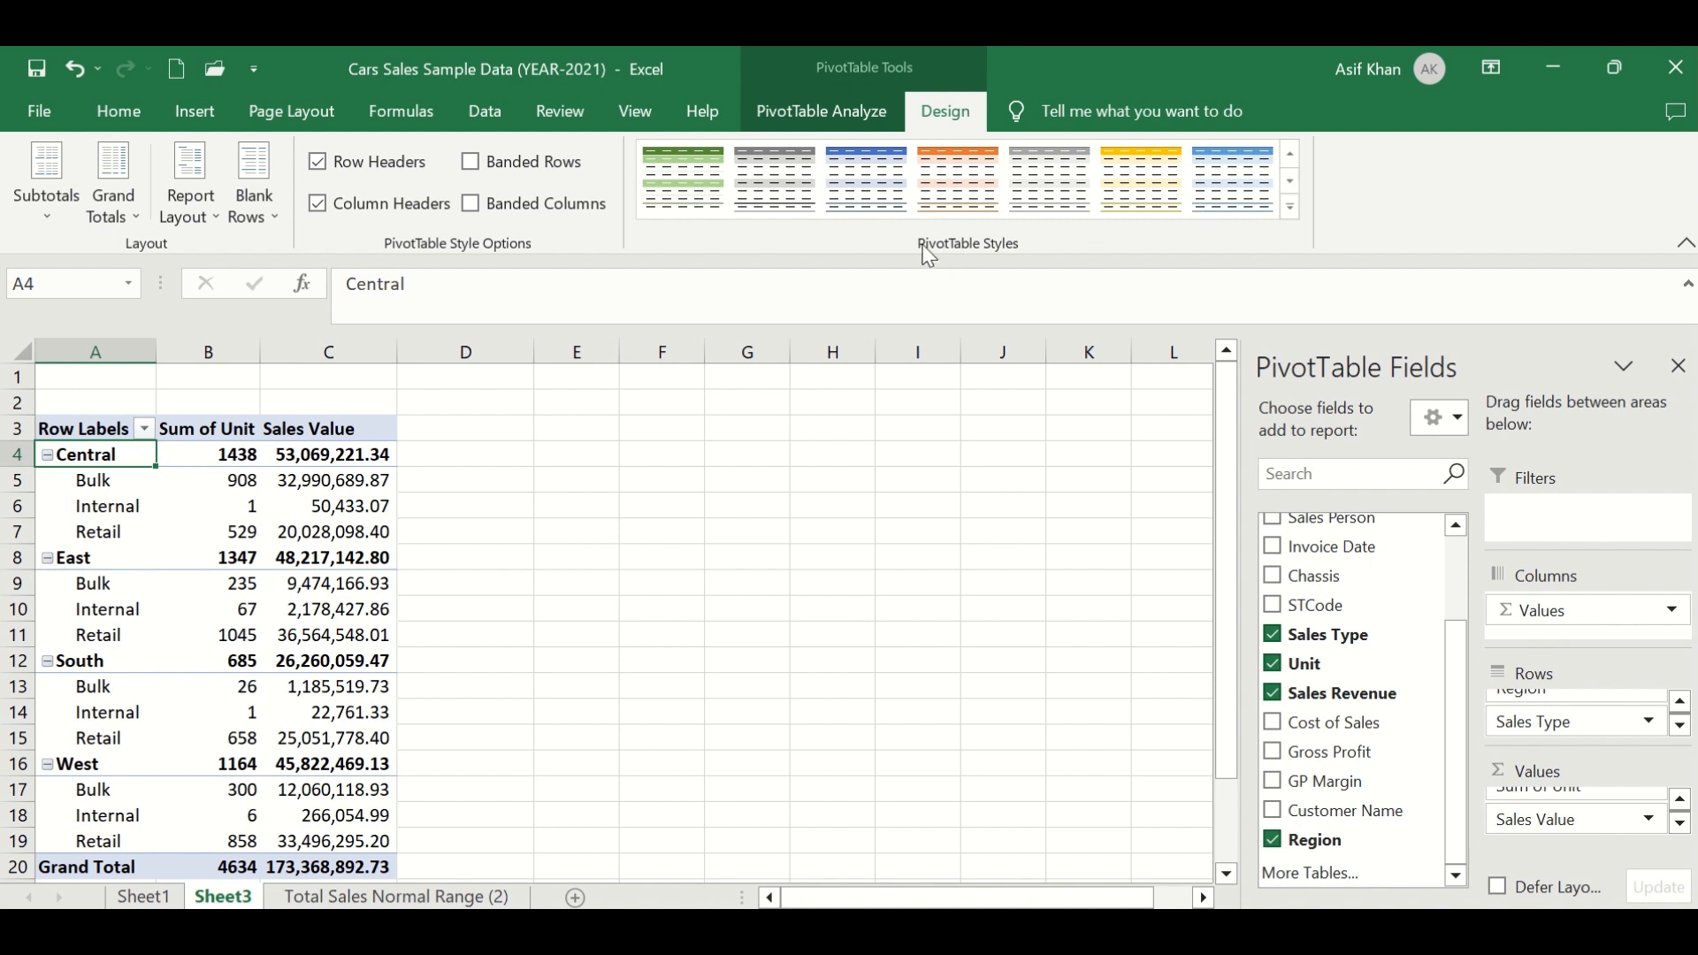
{"action": "left_click", "coordinate": [1292, 181]}
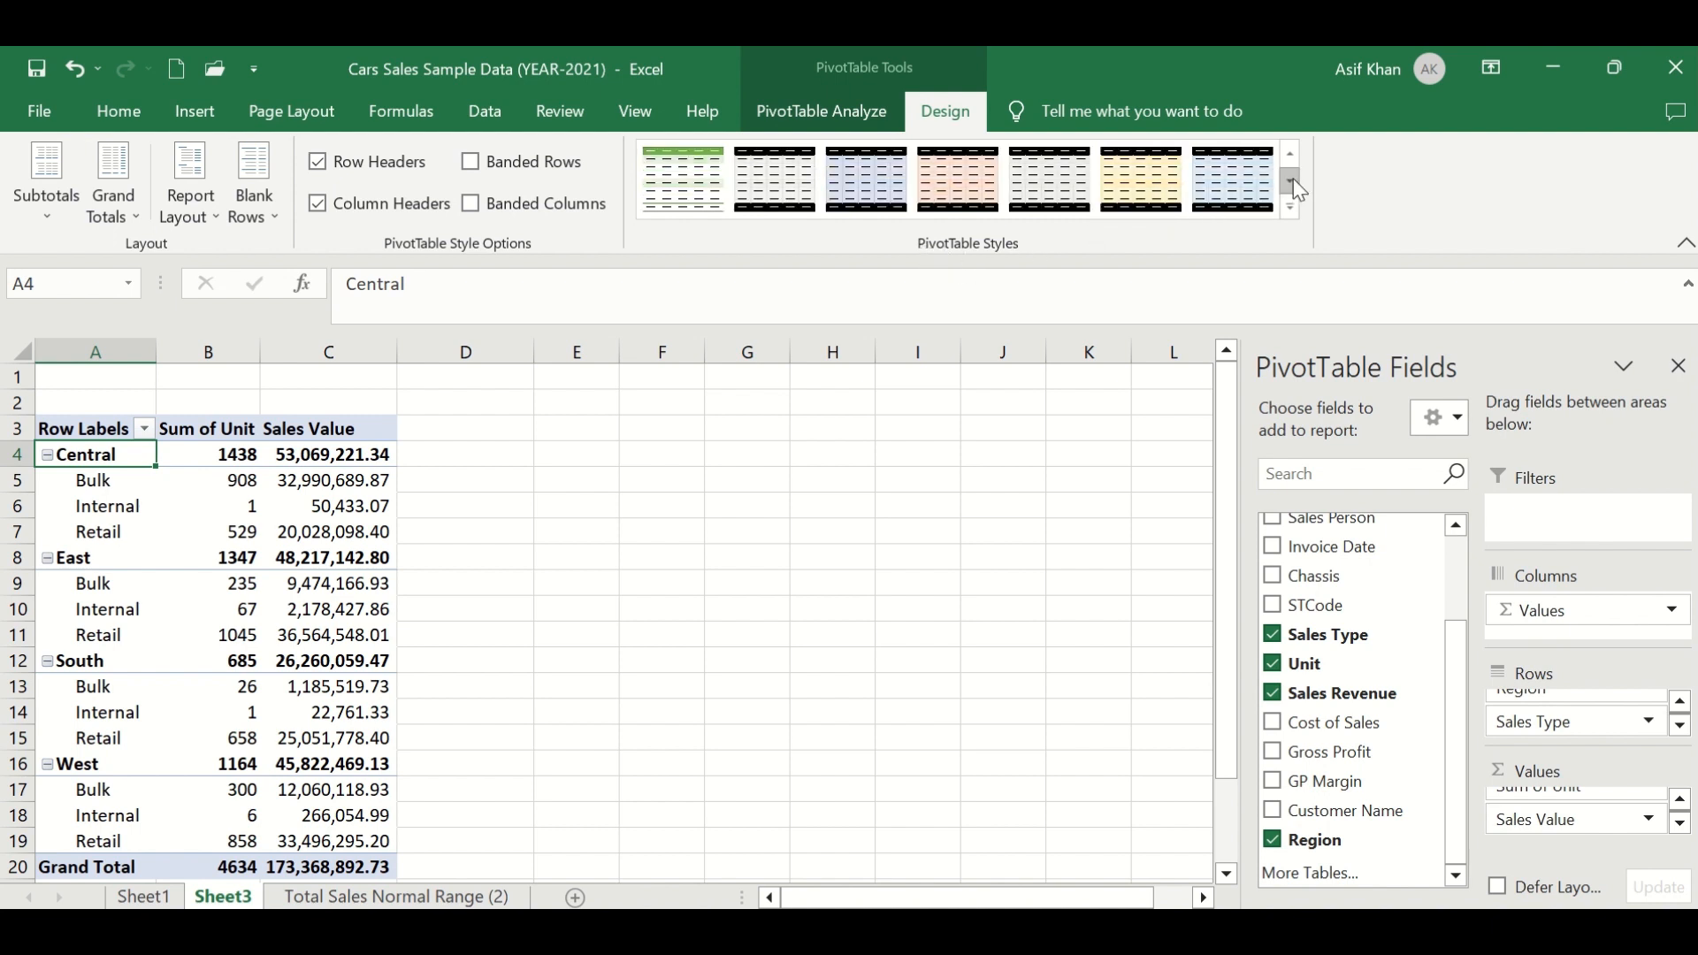
{"action": "left_click", "coordinate": [1246, 193]}
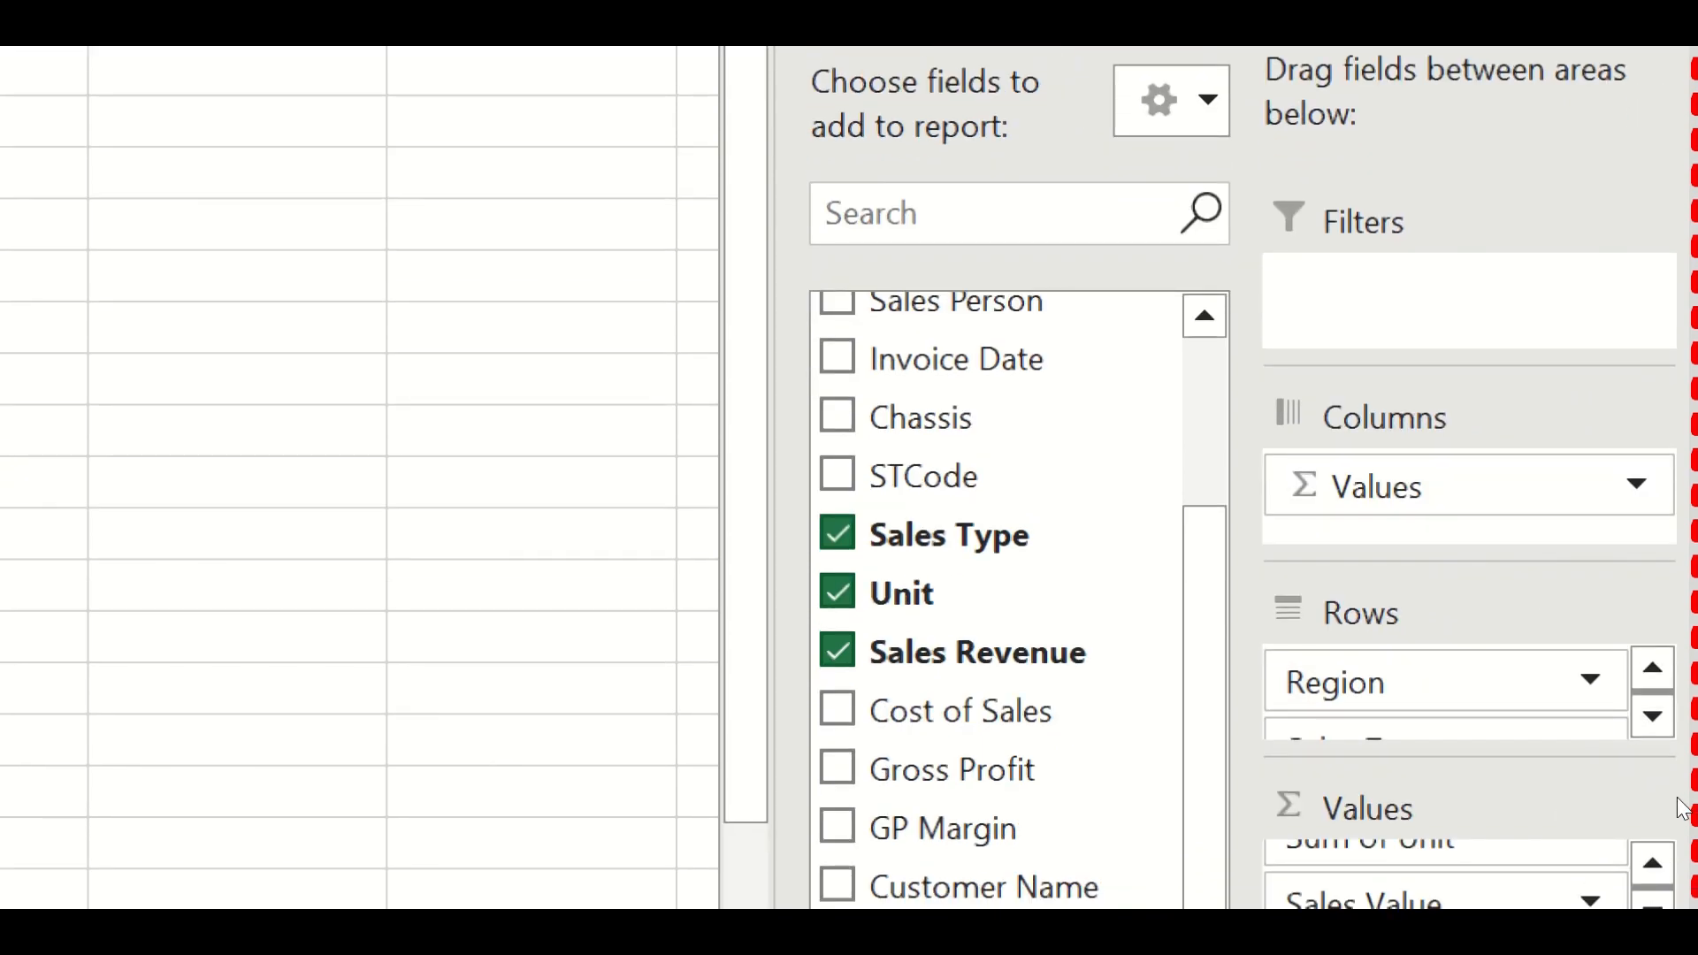
- Move the Region field from the rows area to the columns area of the PivotTable
{"action": "left_click", "coordinate": [1652, 866]}
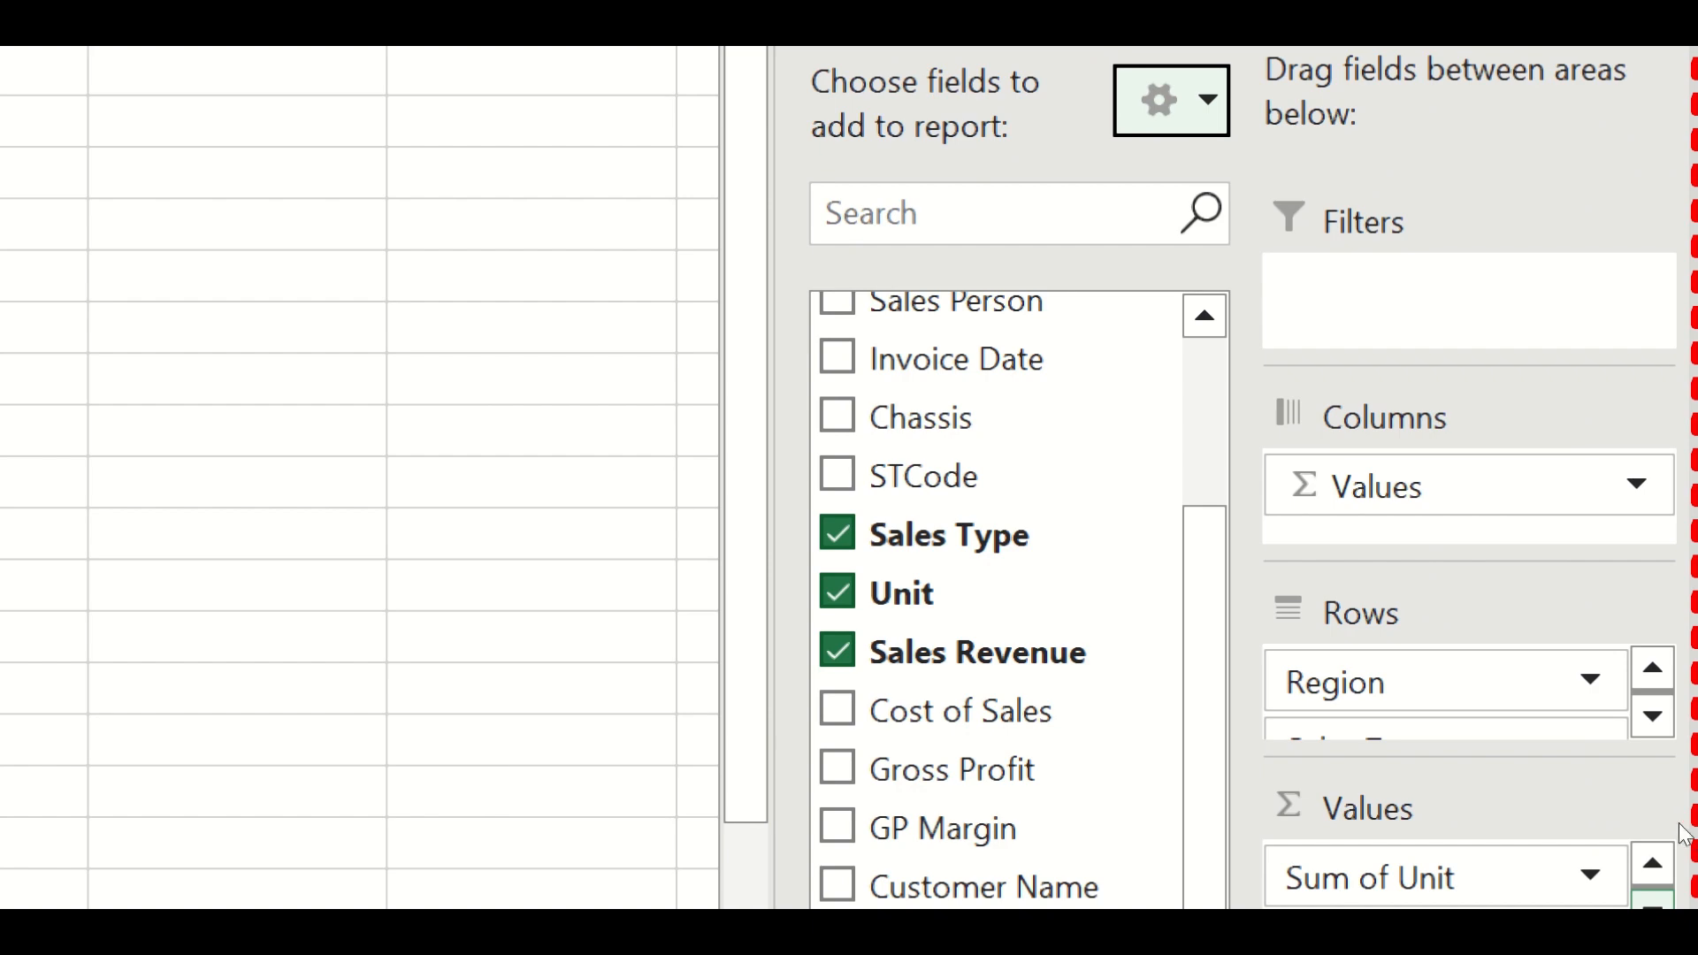
{"action": "left_click", "coordinate": [1653, 902]}
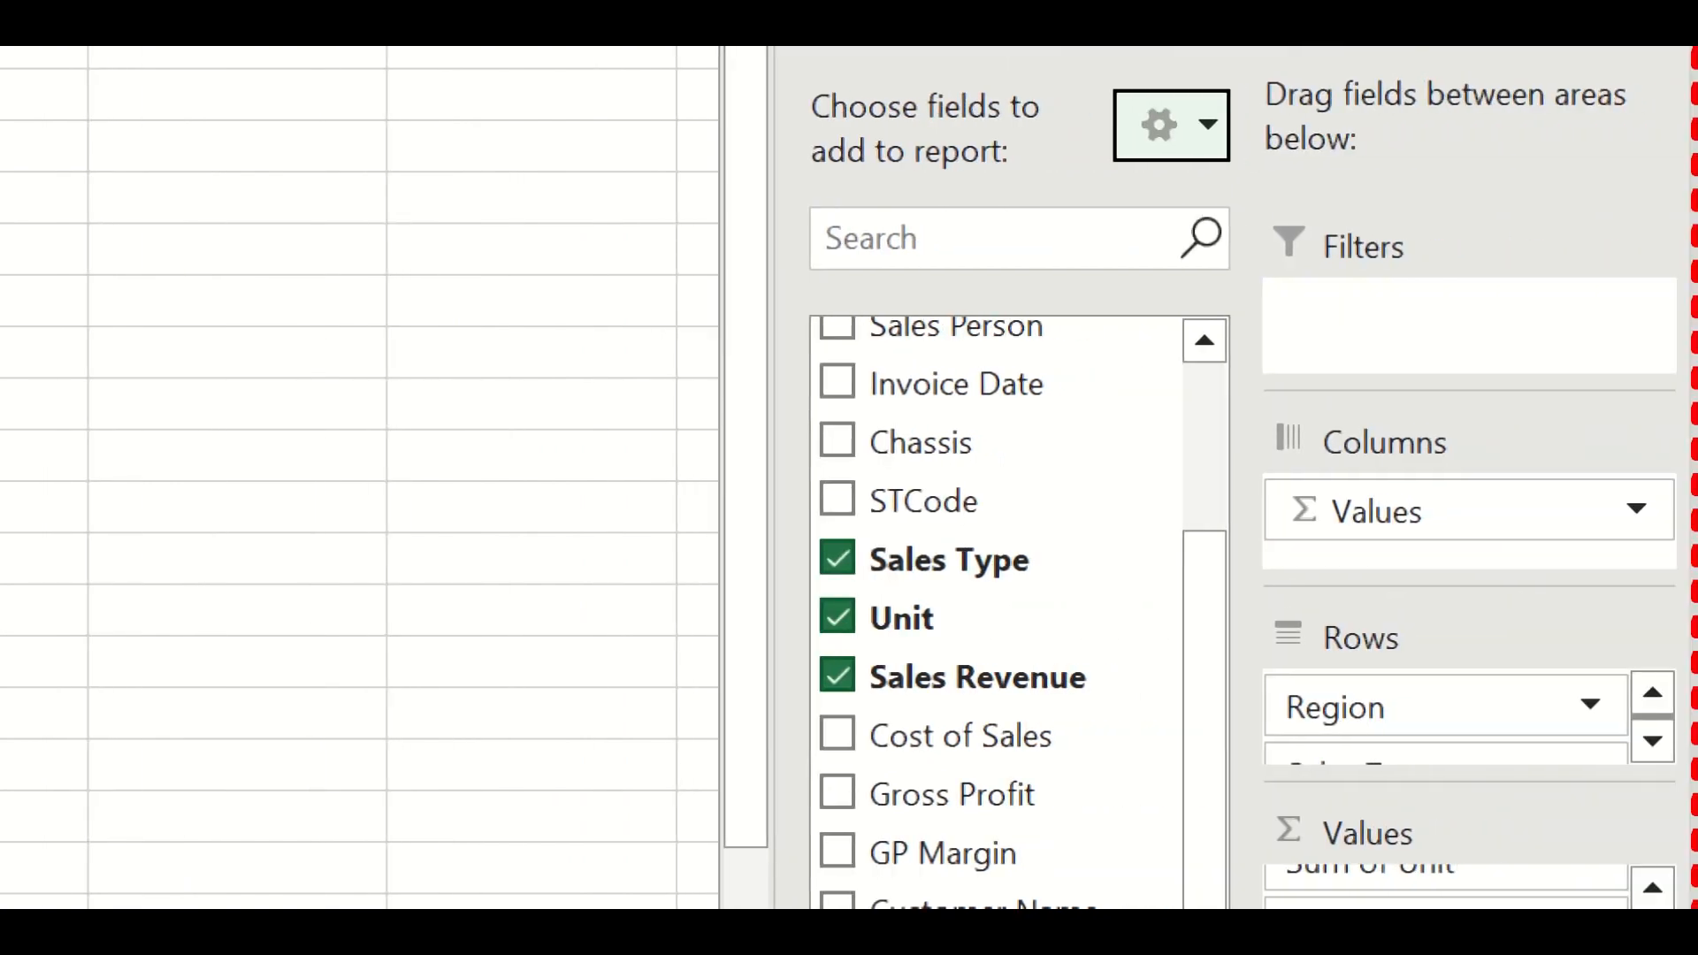
{"action": "left_click", "coordinate": [1543, 701]}
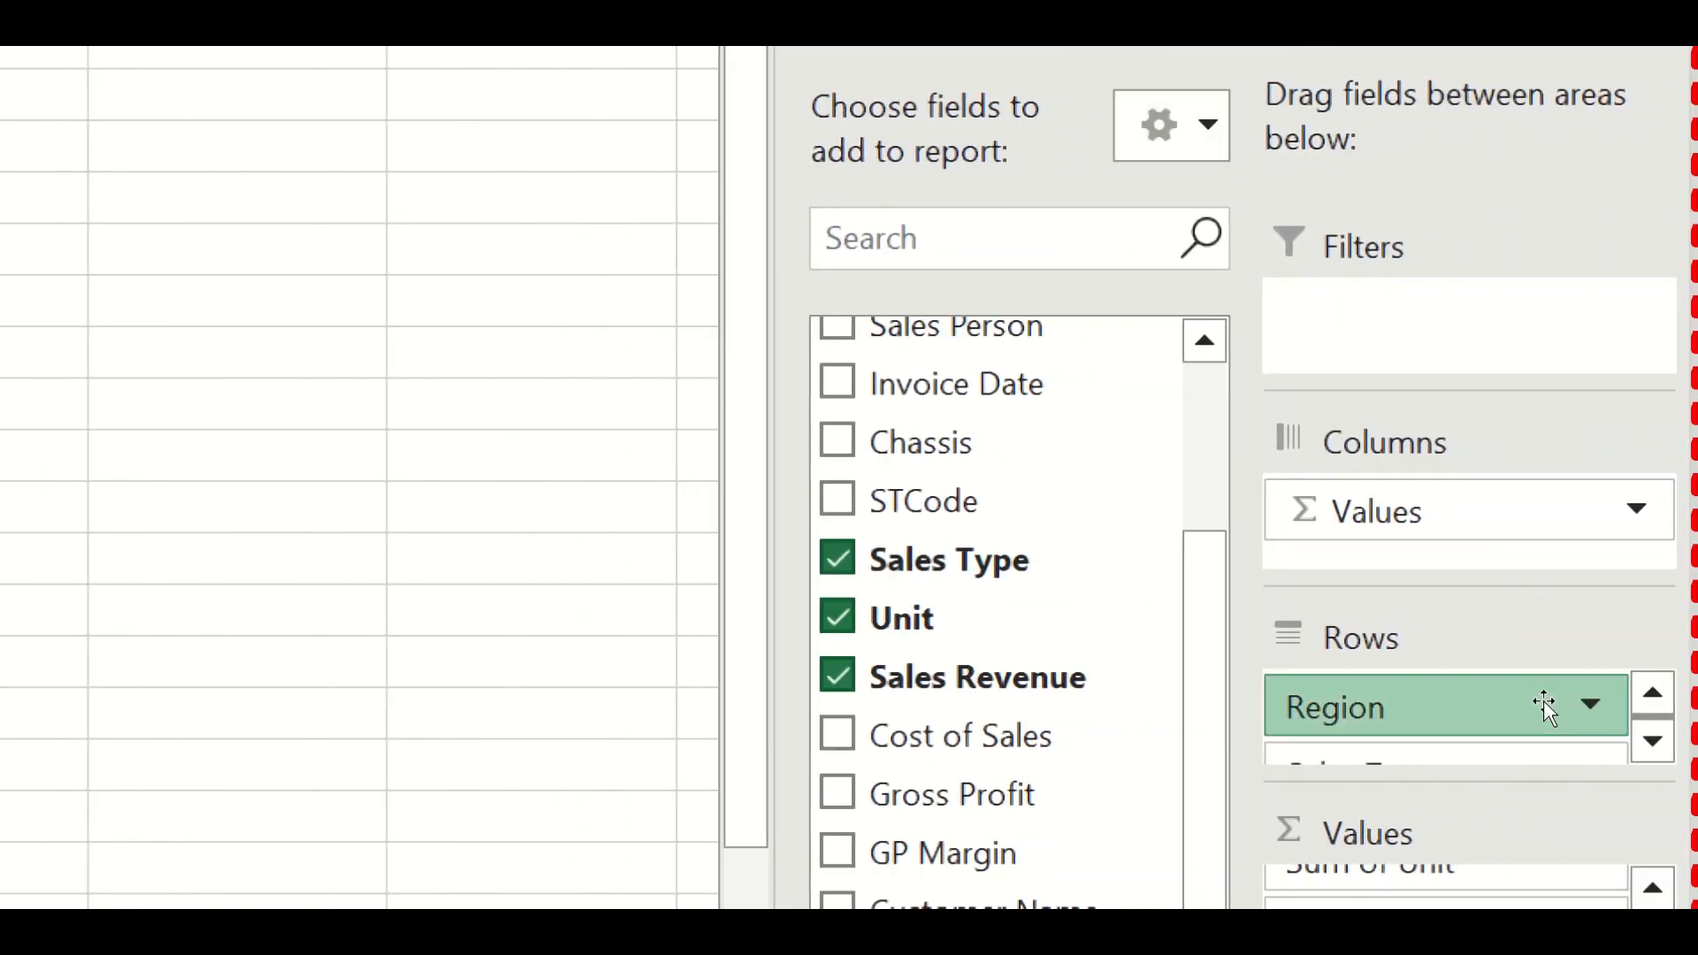
{"action": "left_click_drag", "start_coordinate": [1544, 702], "coordinate": [1547, 607]}
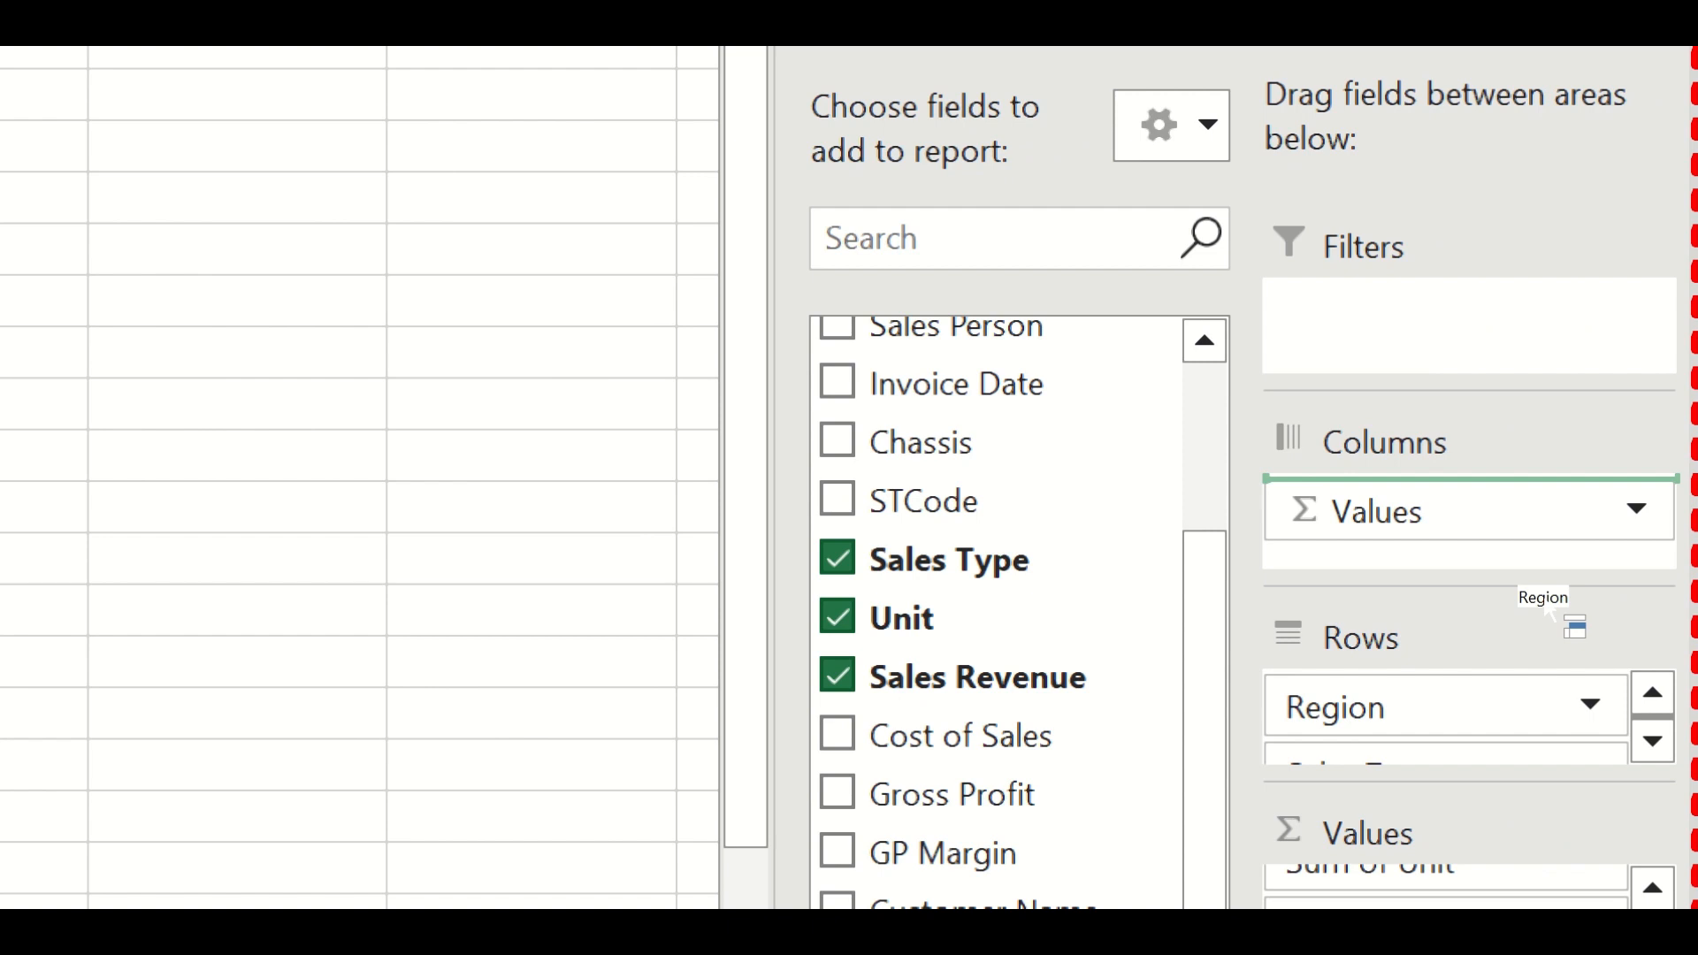
{"action": "left_click_drag", "start_coordinate": [1547, 608], "coordinate": [1543, 600]}
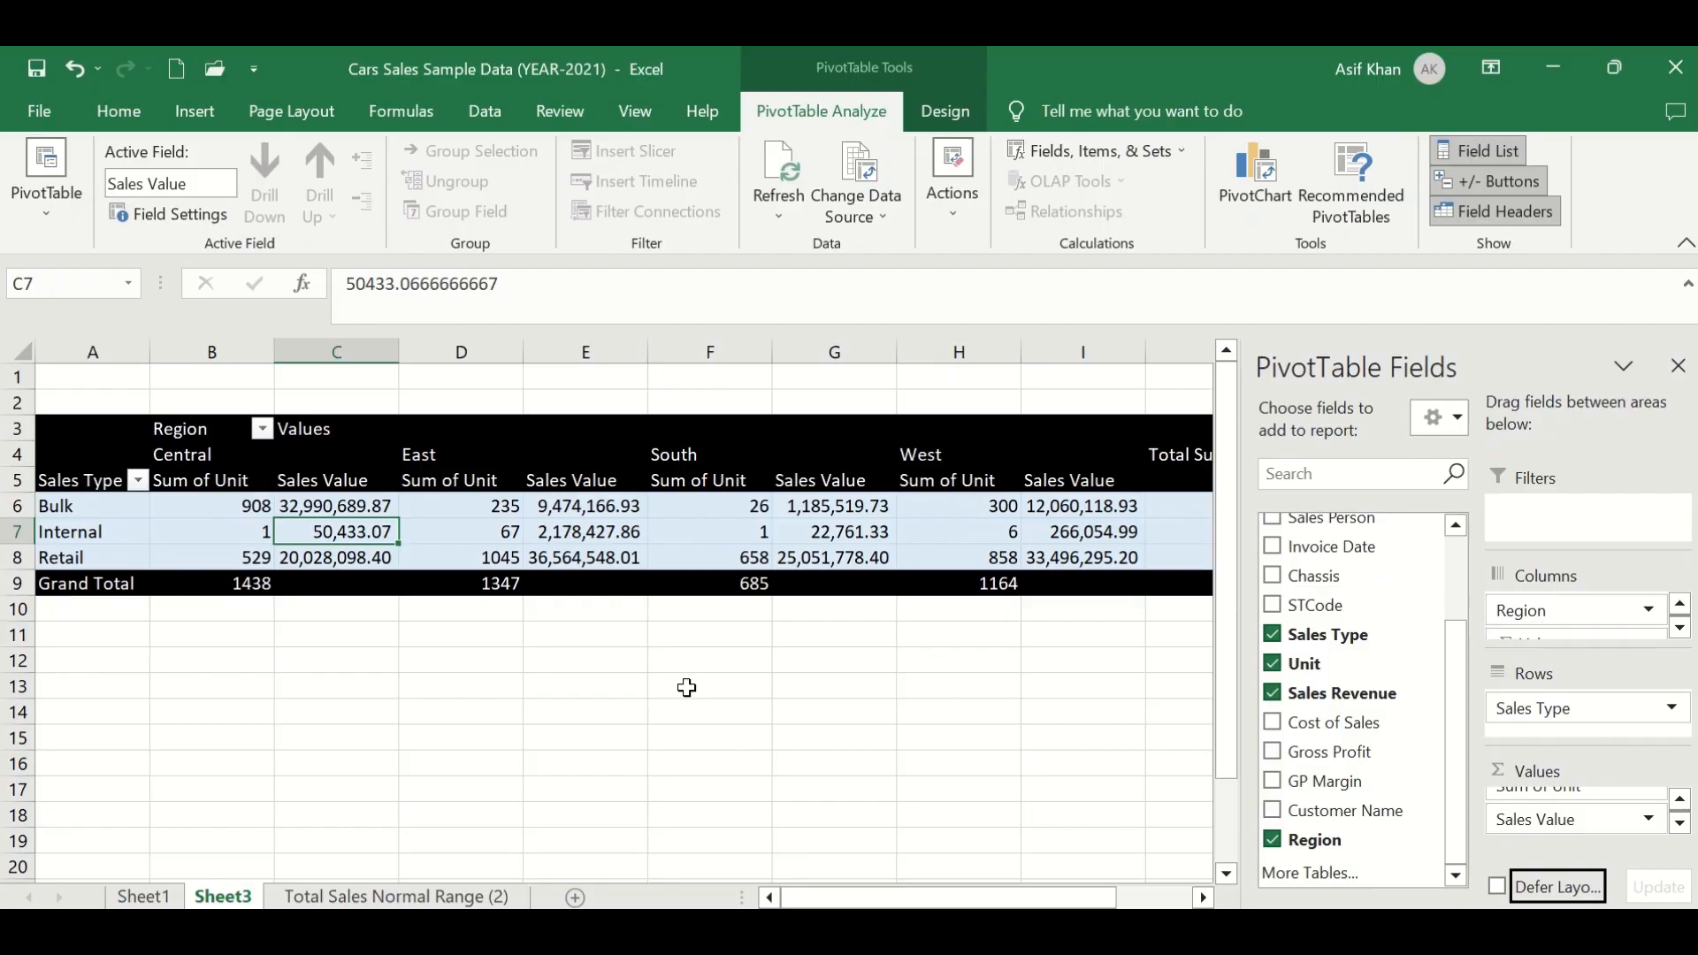
- Examine the rearranged PivotTable's region column headings and sales type rows
{"action": "left_click", "coordinate": [686, 688]}
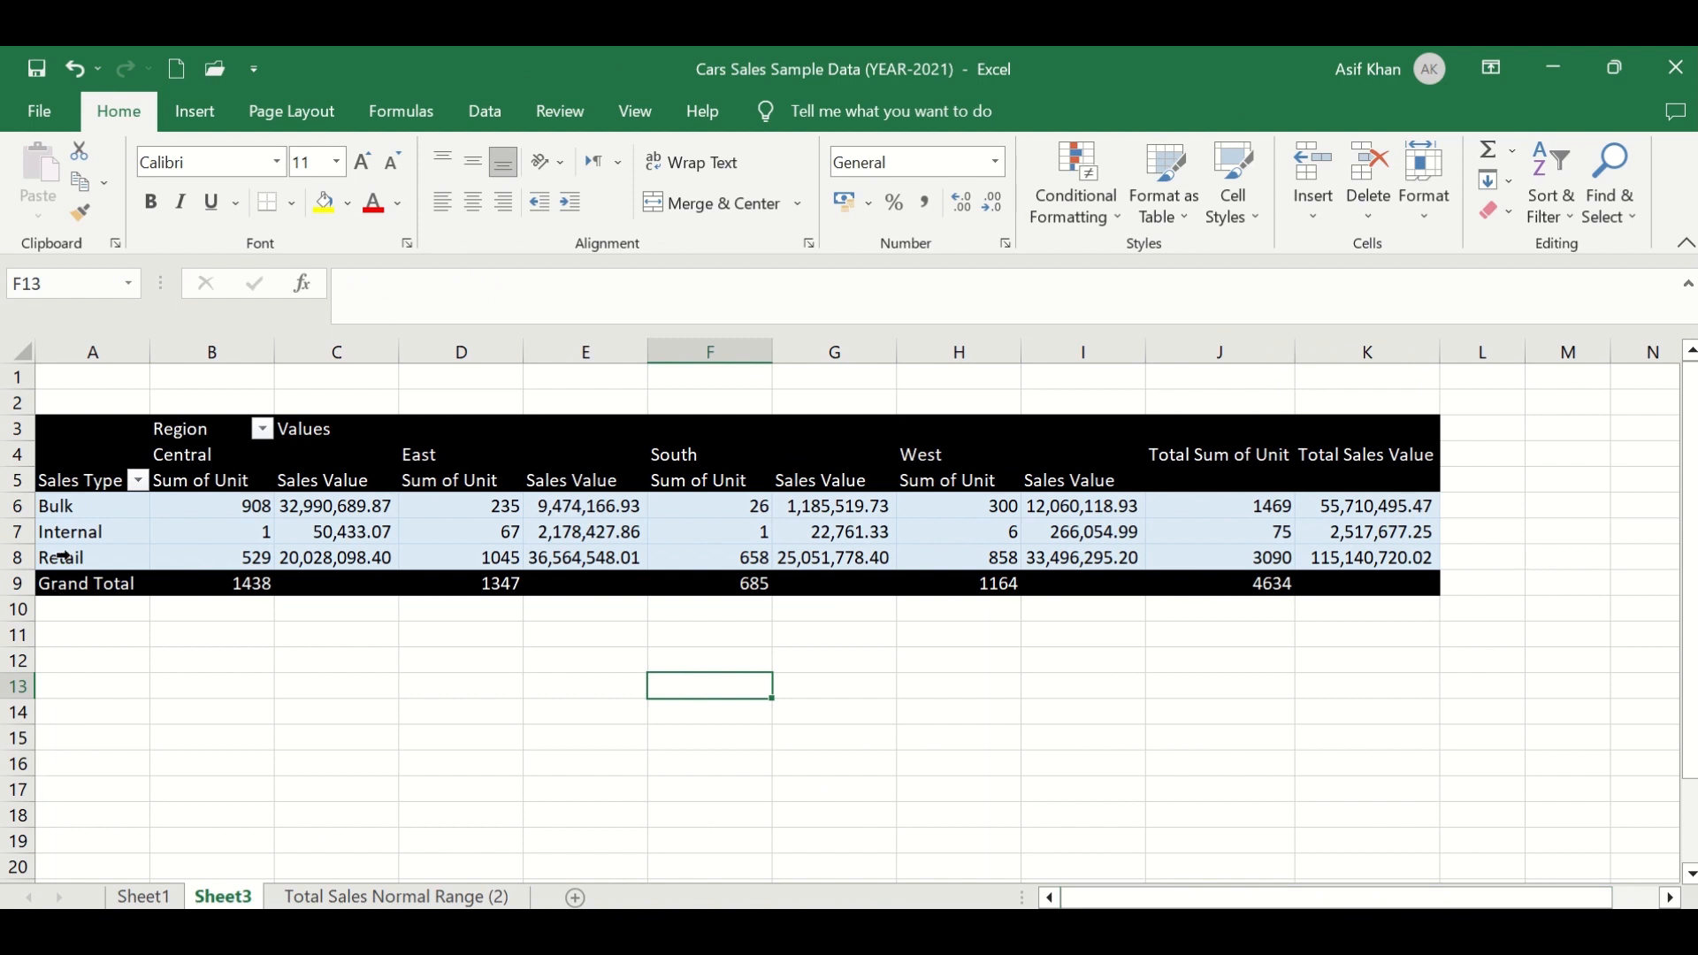
{"action": "left_click_drag", "start_coordinate": [87, 506], "coordinate": [19, 555]}
{"action": "left_click", "coordinate": [175, 529]}
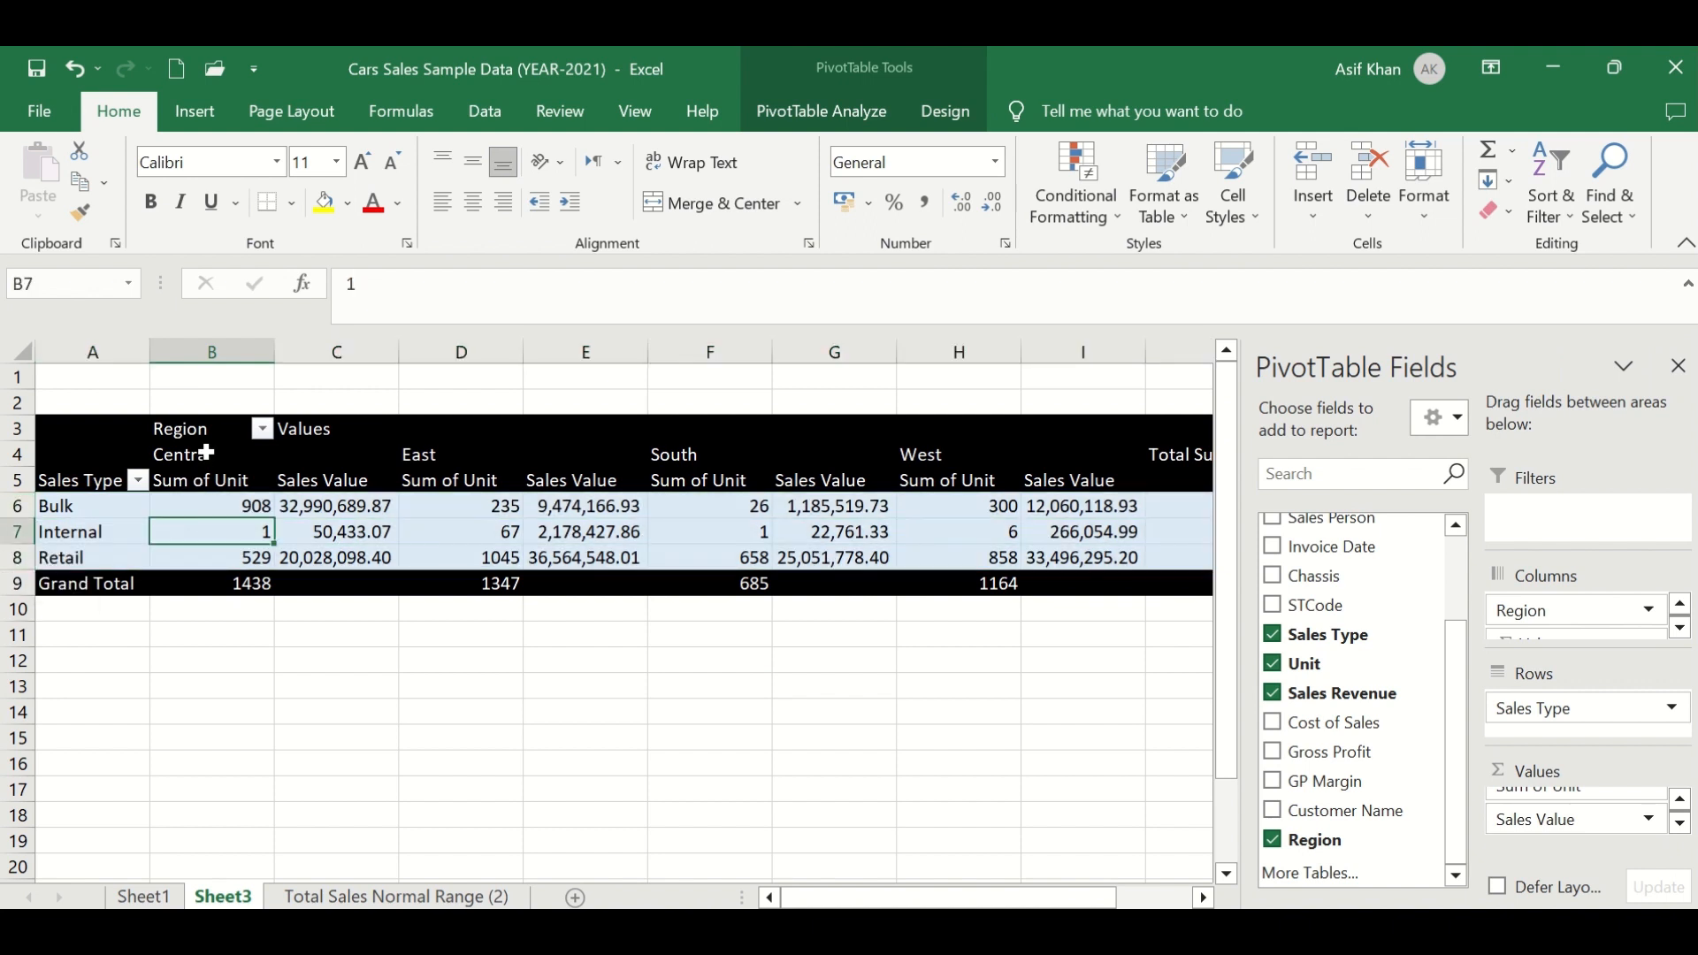
{"action": "left_click", "coordinate": [211, 438]}
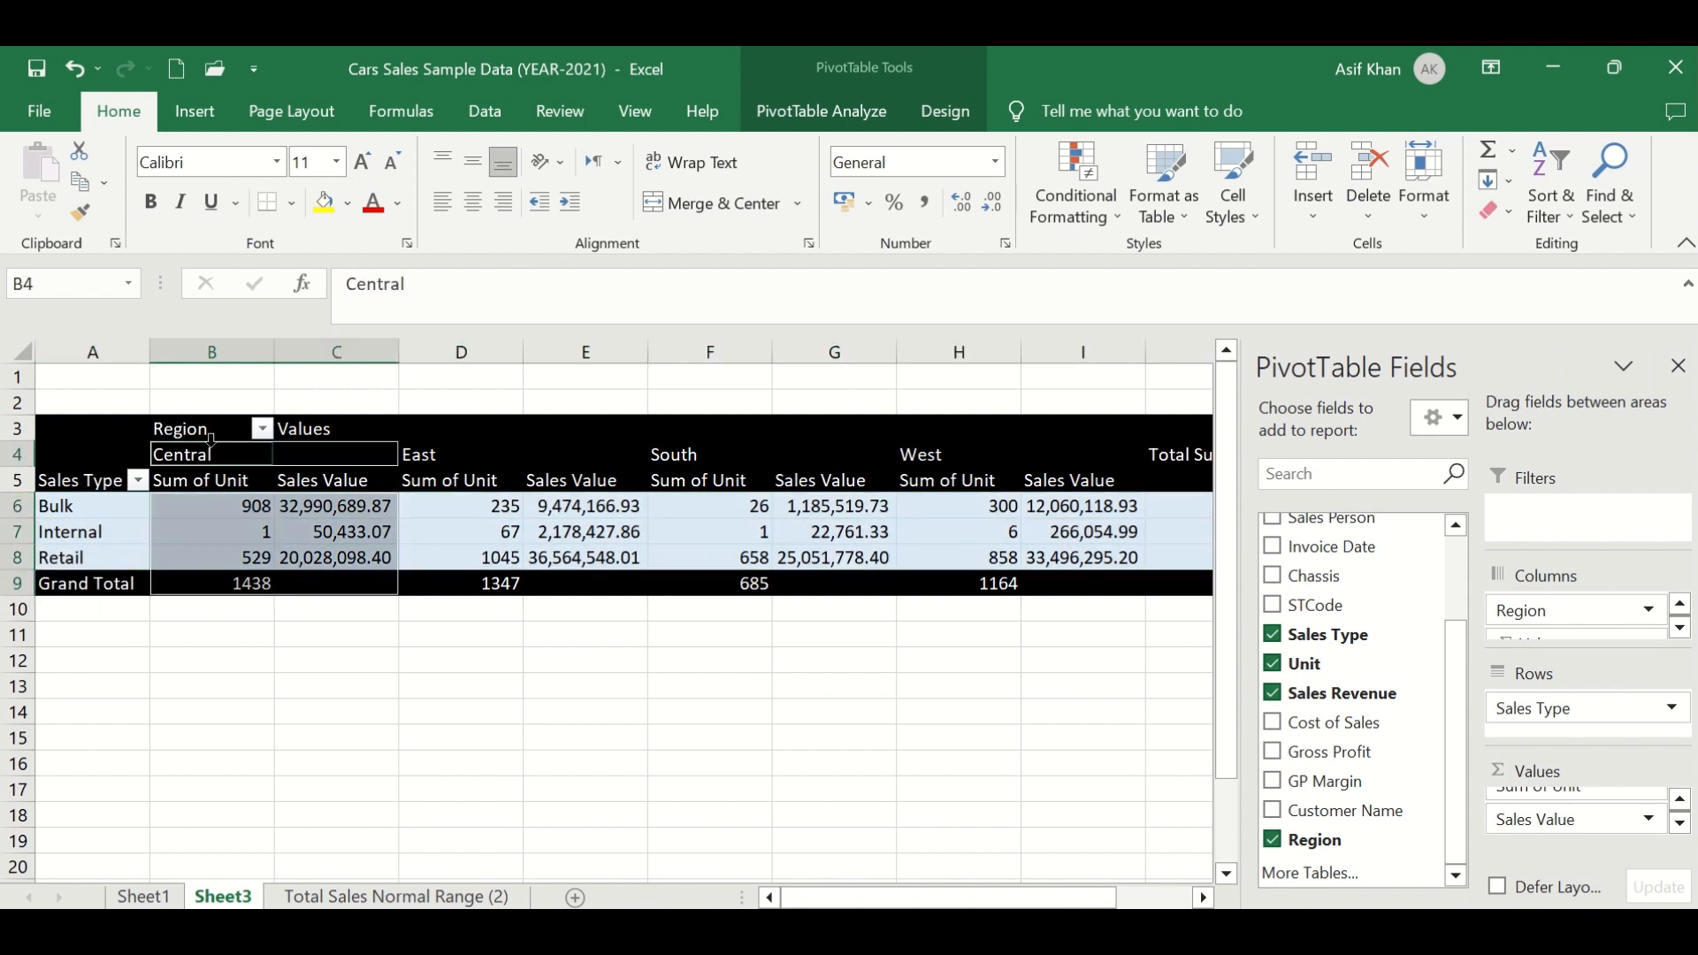
{"action": "left_click", "coordinate": [227, 432]}
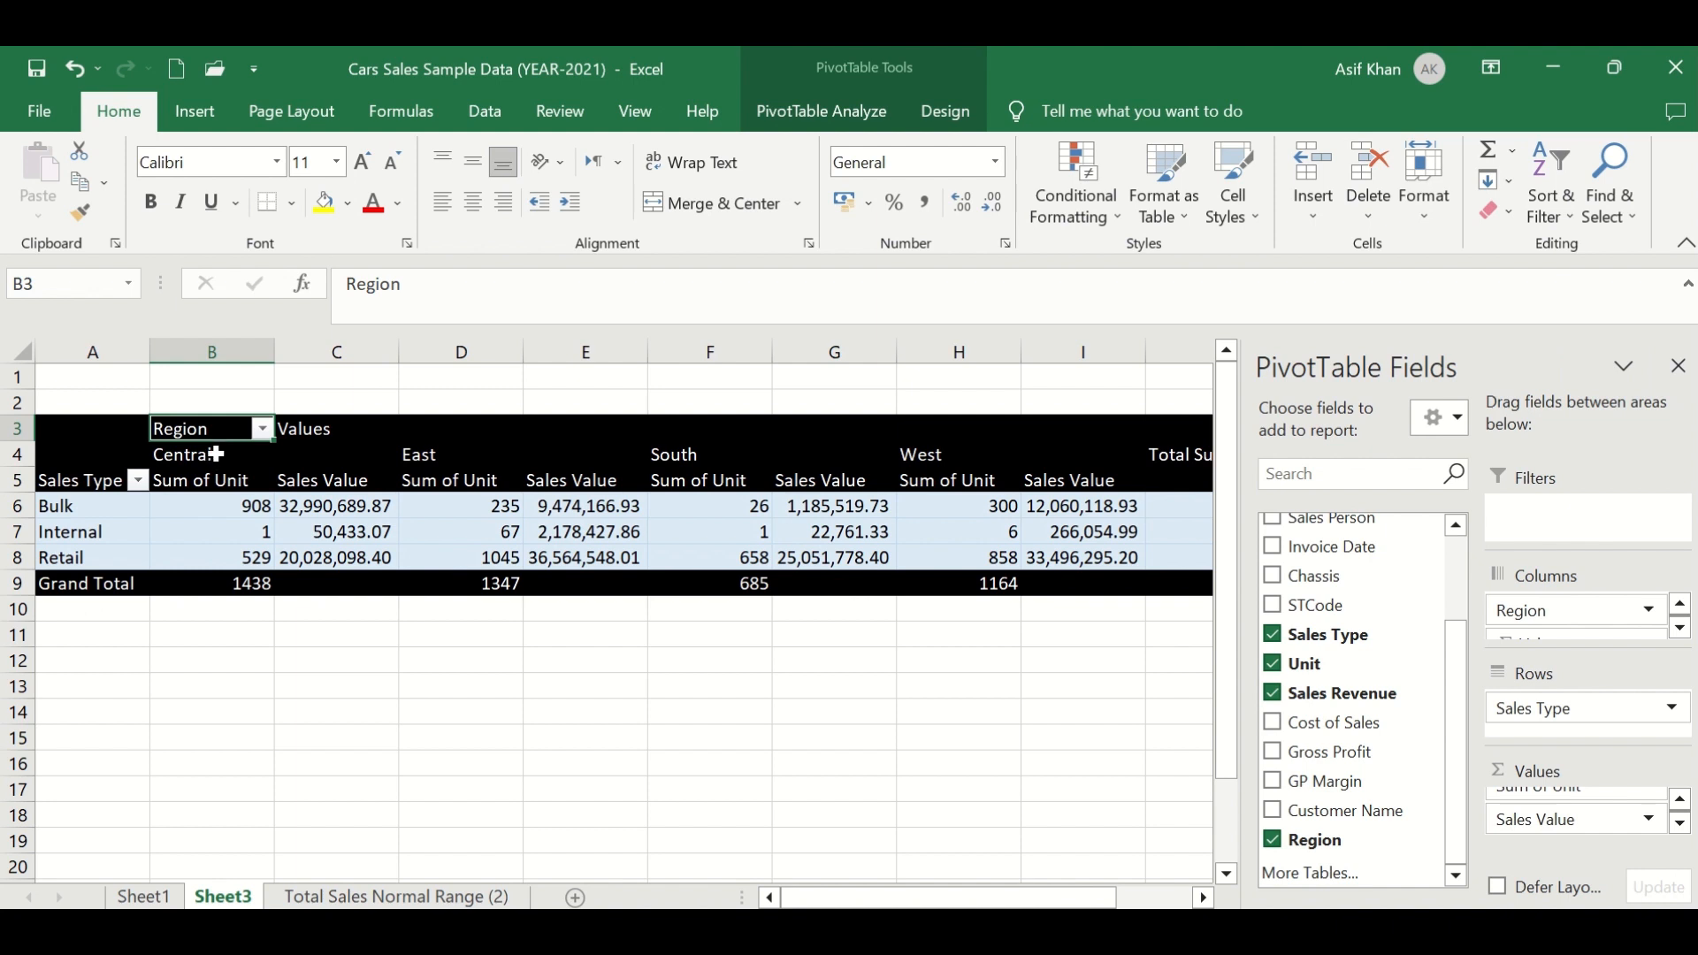
{"action": "left_click", "coordinate": [213, 455]}
{"action": "left_click", "coordinate": [418, 453]}
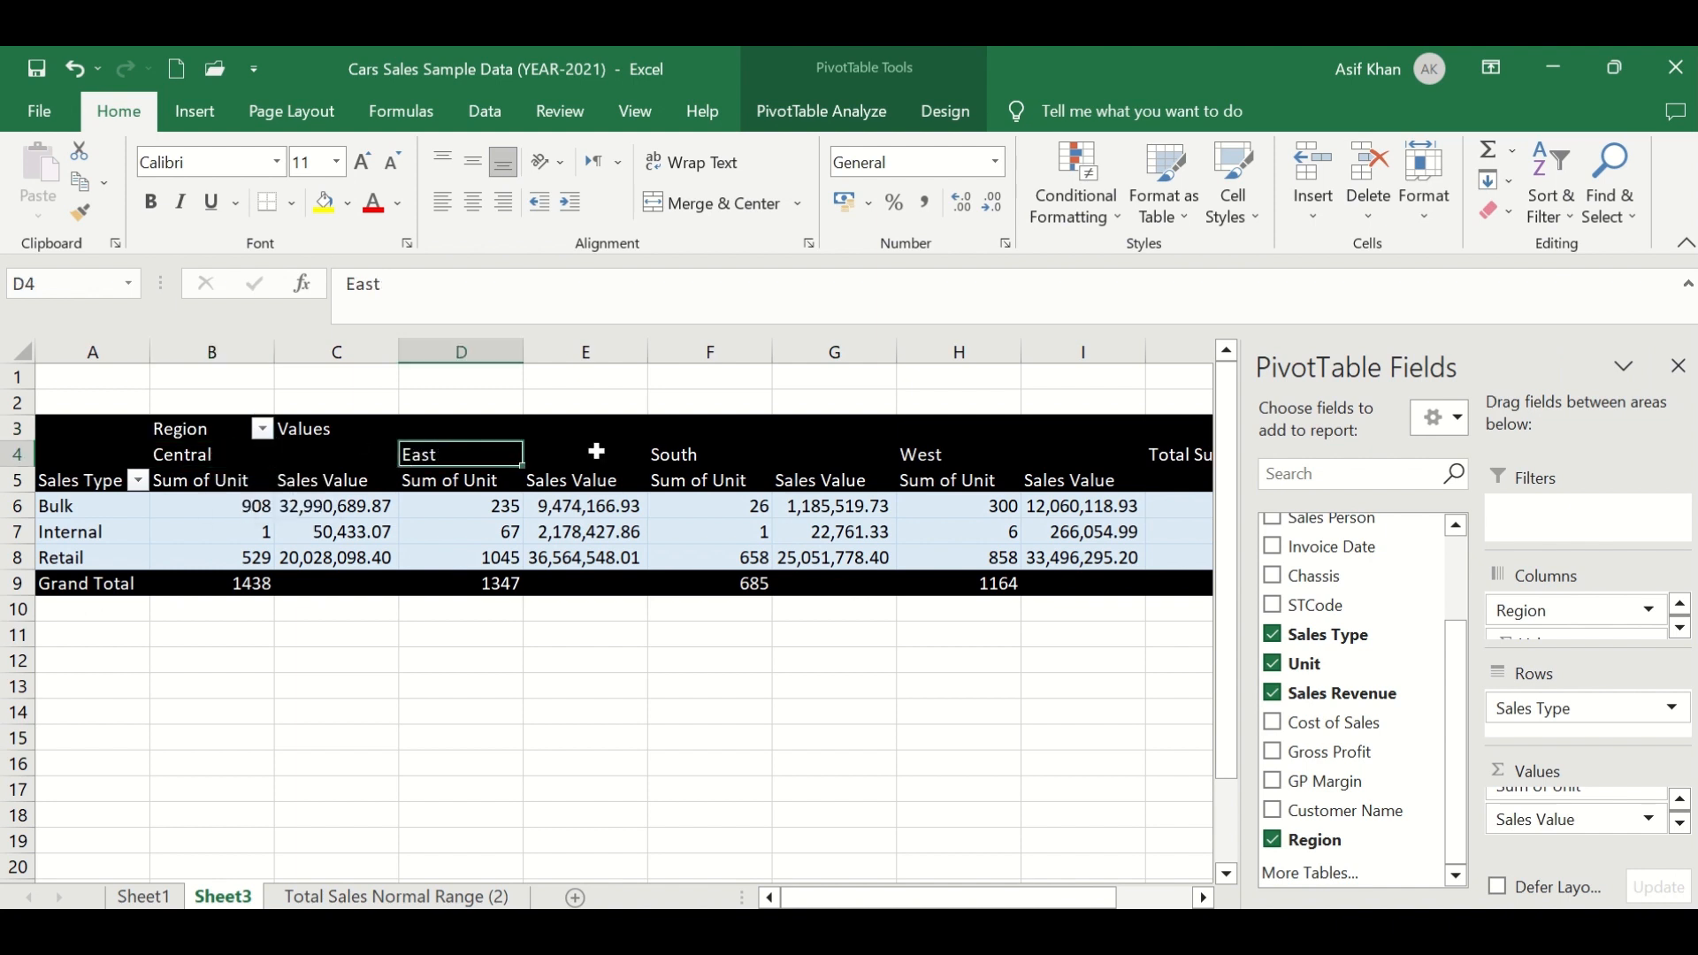
{"action": "left_click", "coordinate": [682, 453]}
{"action": "left_click", "coordinate": [920, 452]}
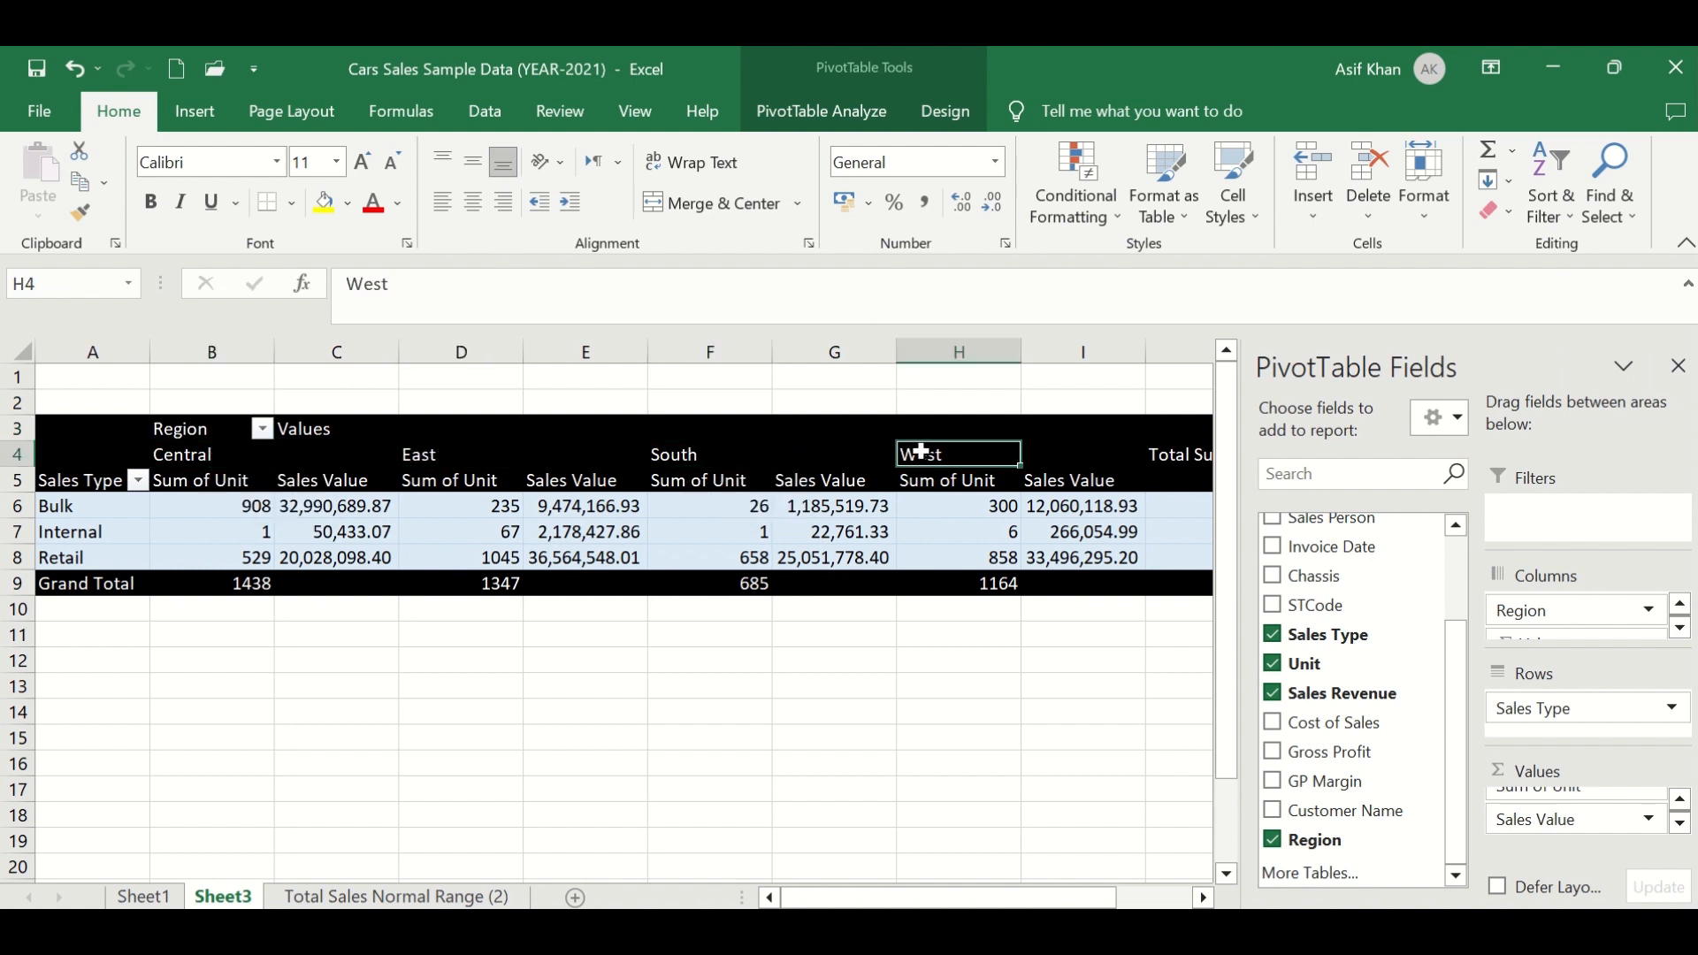
- Remove the Sales Value field from the PivotTable's values
{"action": "left_click", "coordinate": [212, 462]}
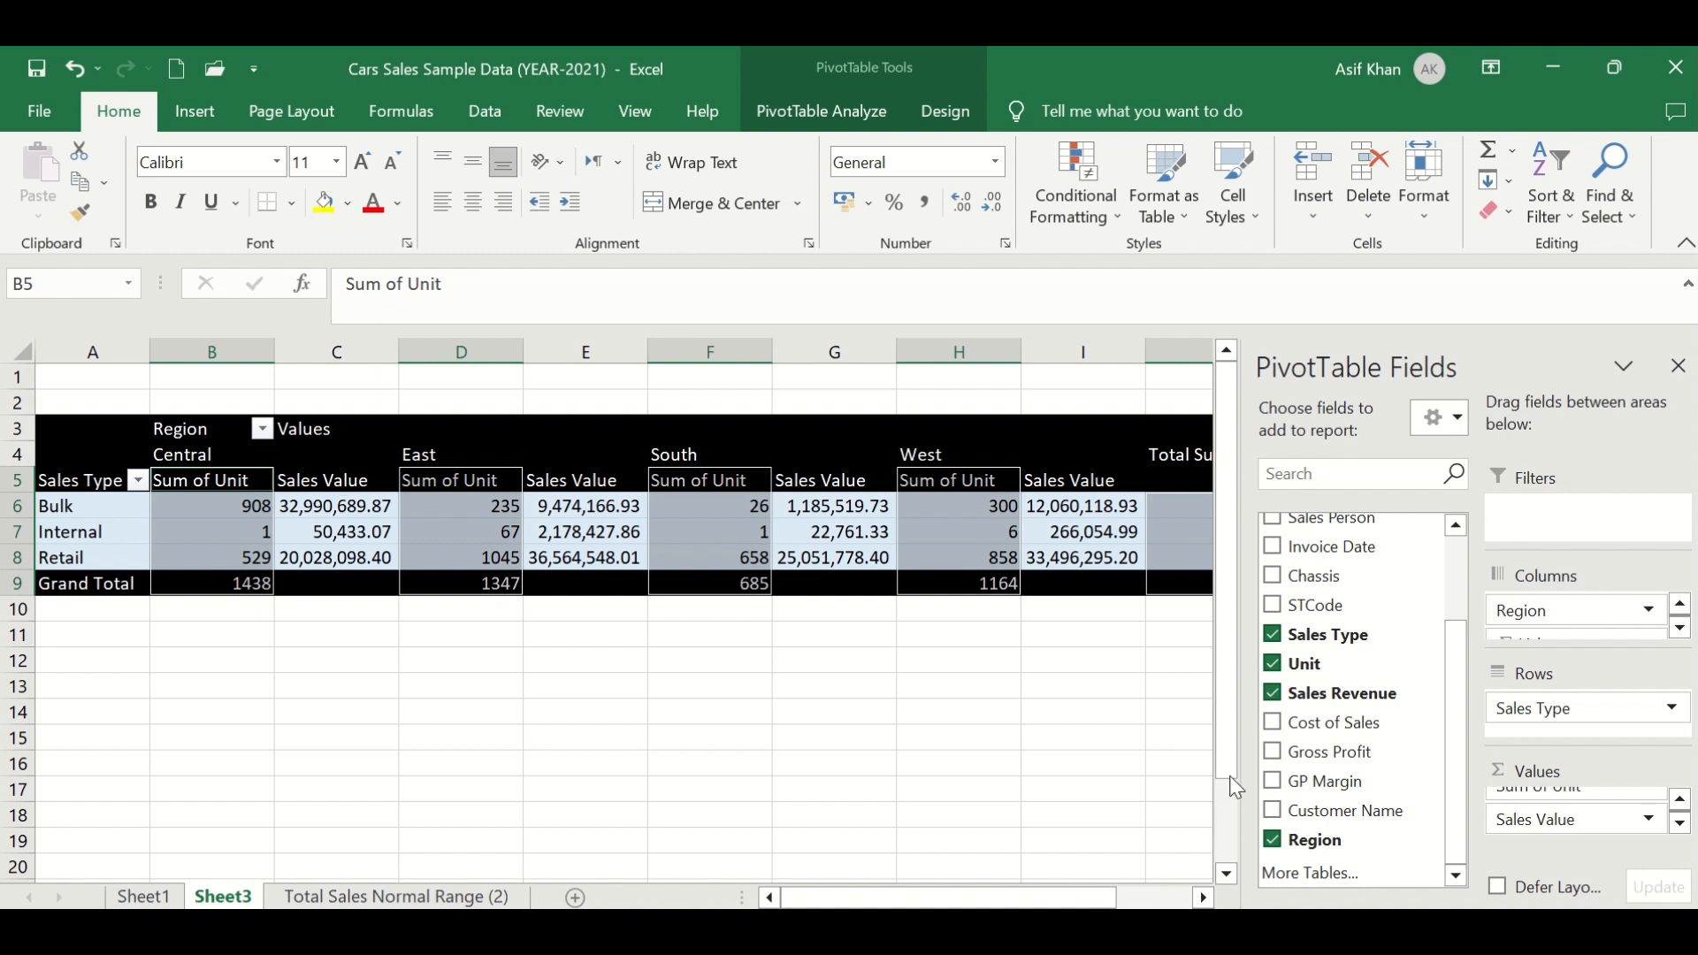
{"action": "left_click_drag", "start_coordinate": [1546, 829], "coordinate": [1150, 818]}
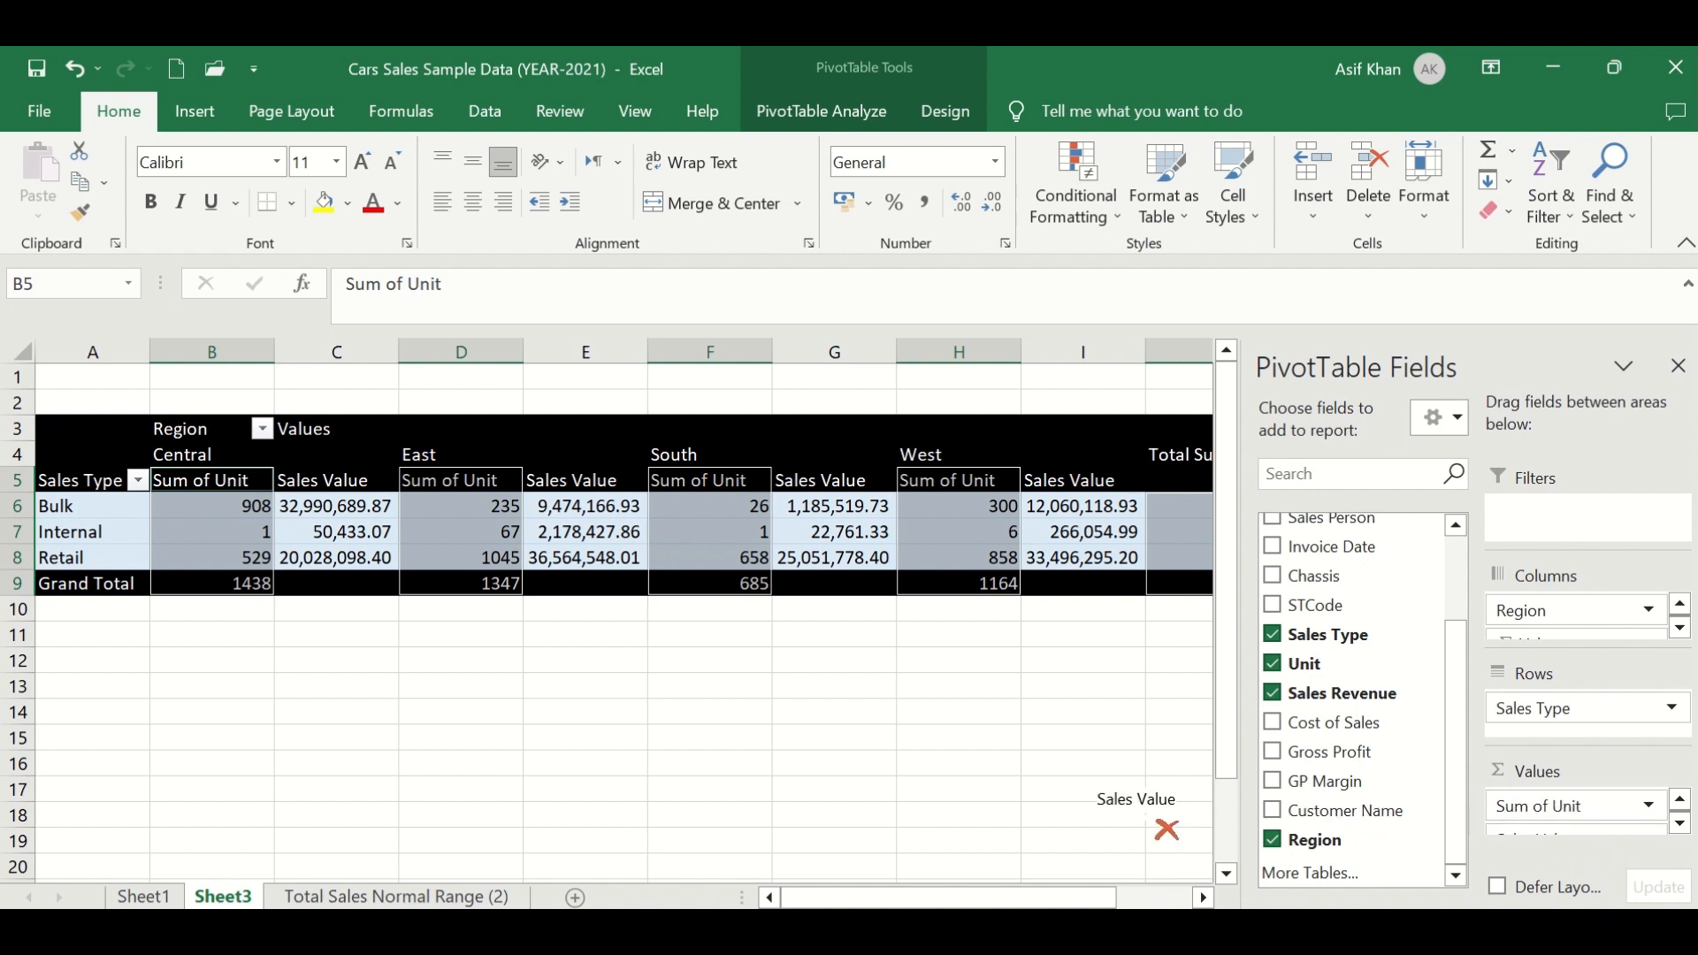
{"action": "left_click_drag", "start_coordinate": [1167, 830], "coordinate": [965, 746]}
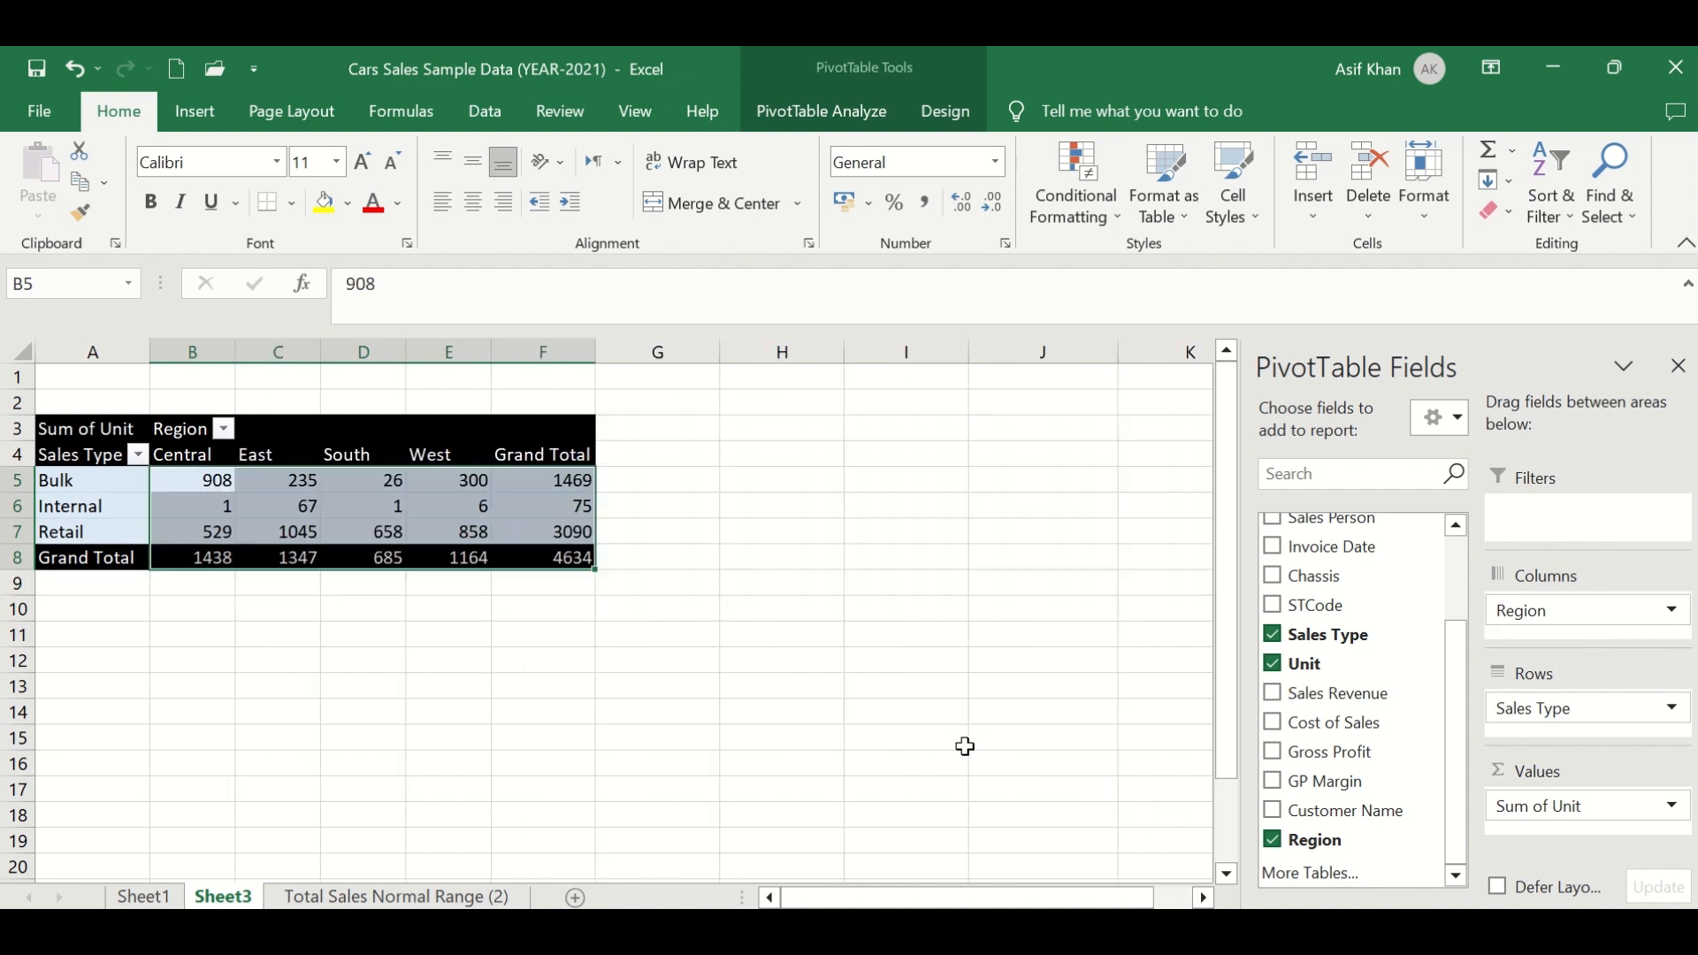
- Review the region headings and the PivotTable Analyze options for the units-only PivotTable
{"action": "left_click", "coordinate": [119, 656]}
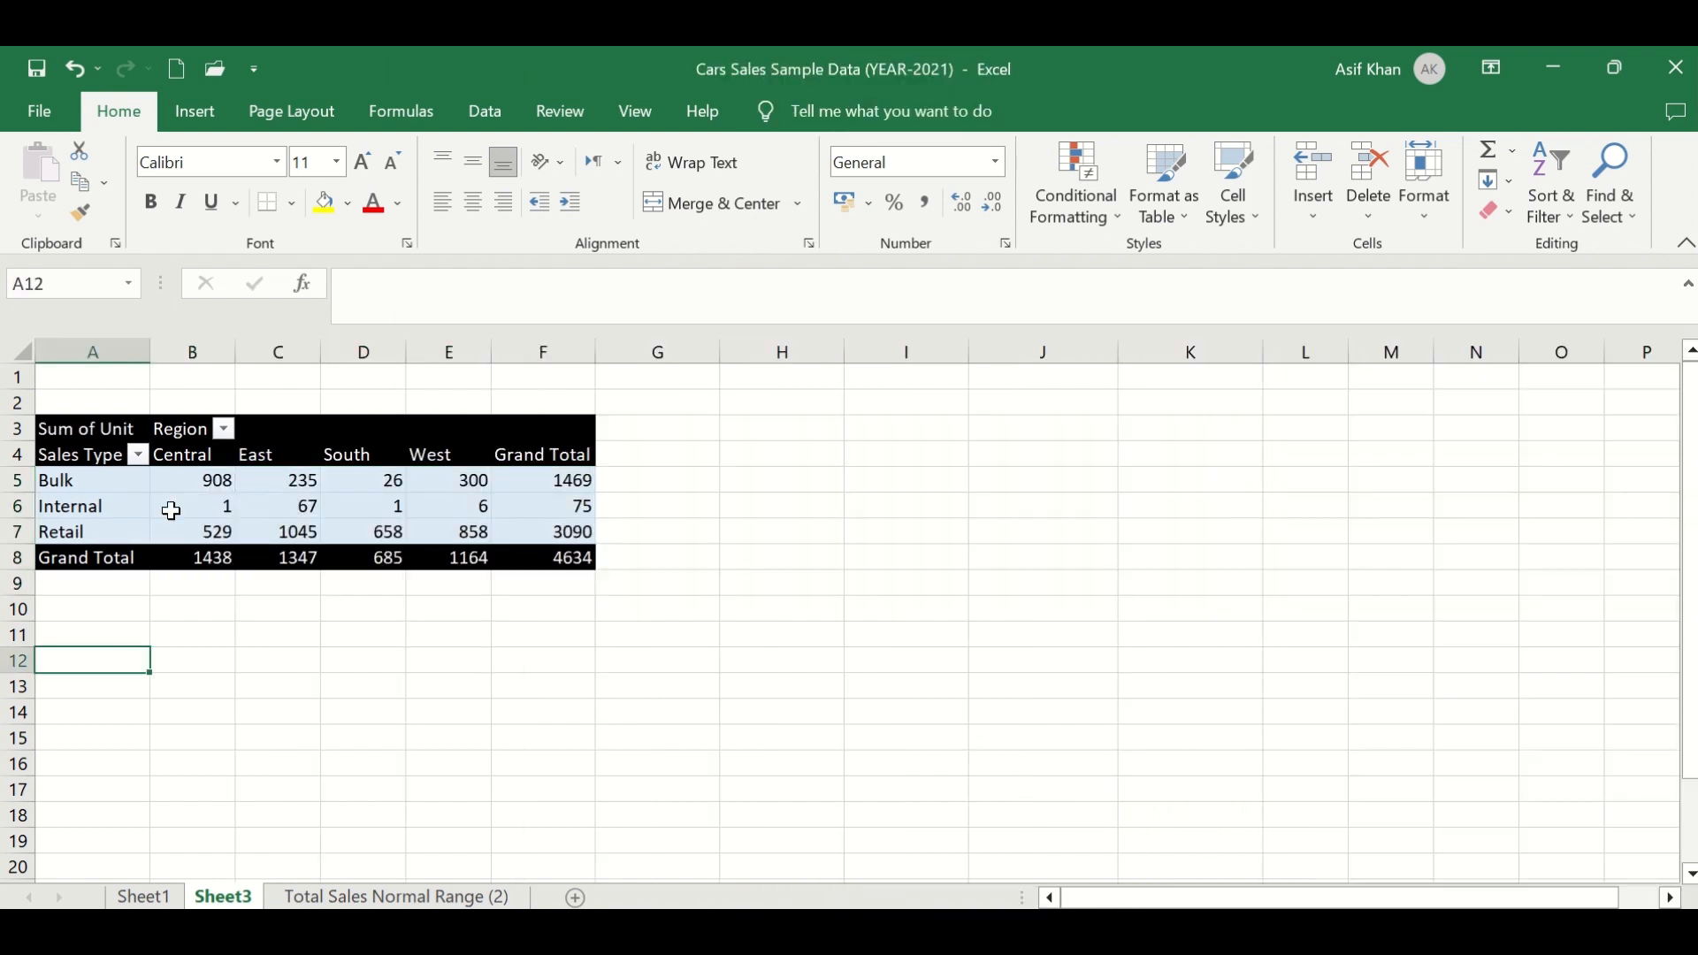
{"action": "left_click", "coordinate": [131, 489]}
{"action": "left_click", "coordinate": [187, 457]}
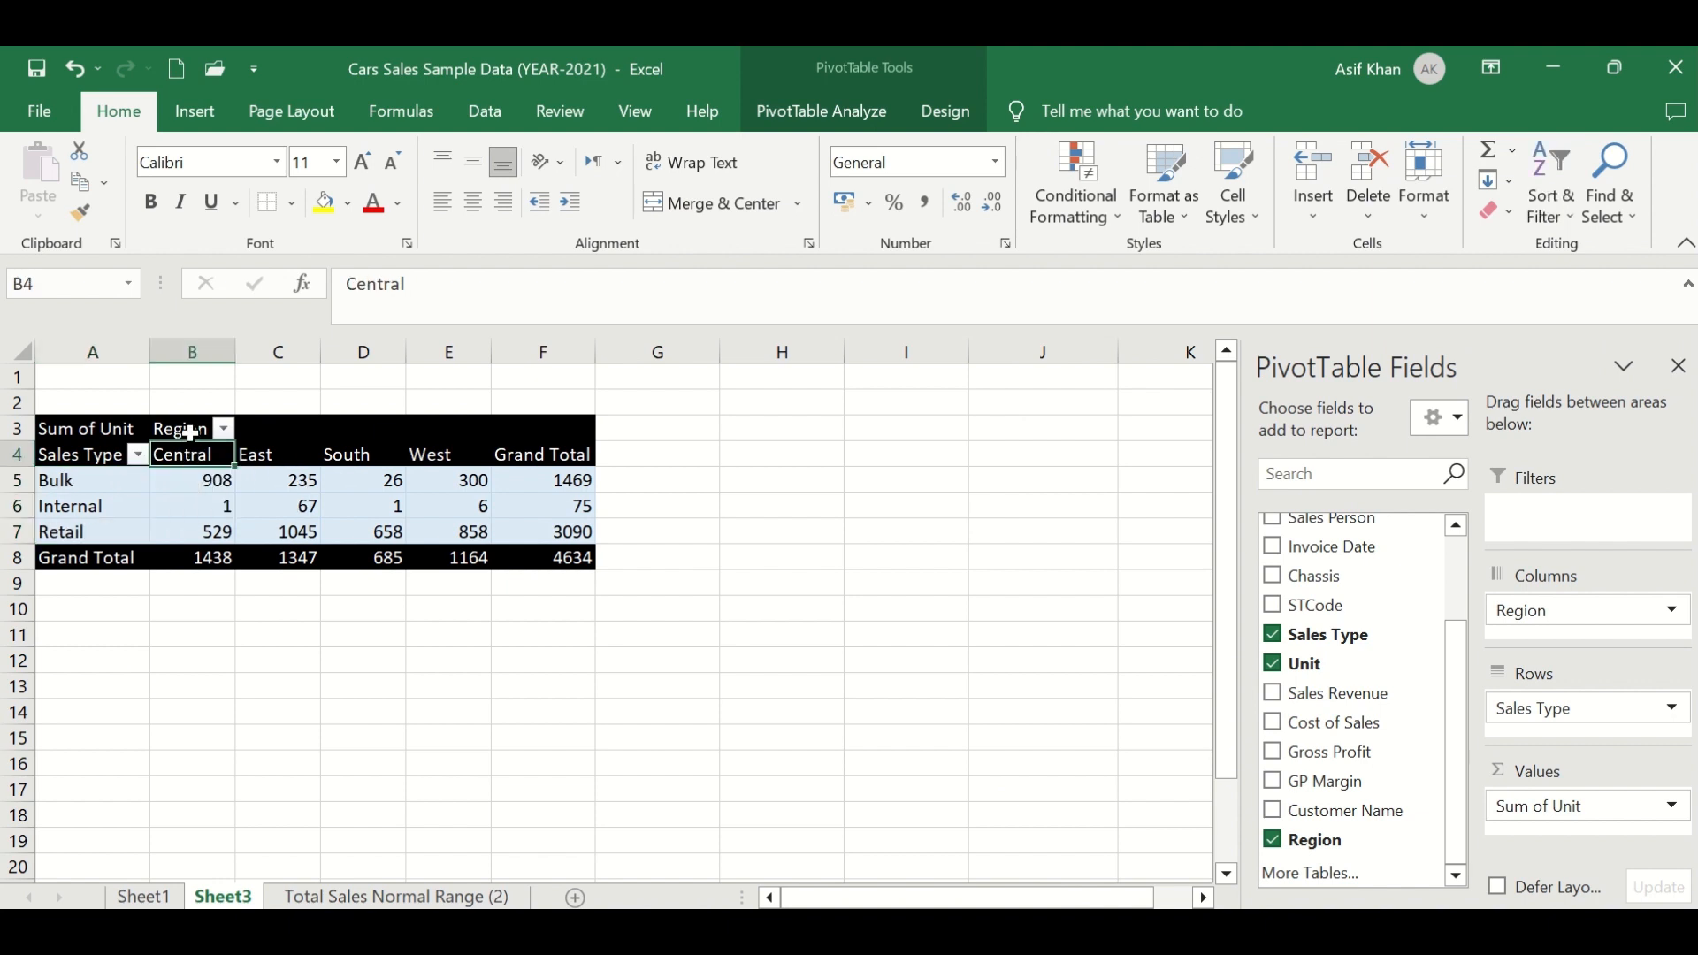
{"action": "left_click", "coordinate": [190, 433]}
{"action": "left_click_drag", "start_coordinate": [190, 442], "coordinate": [446, 439]}
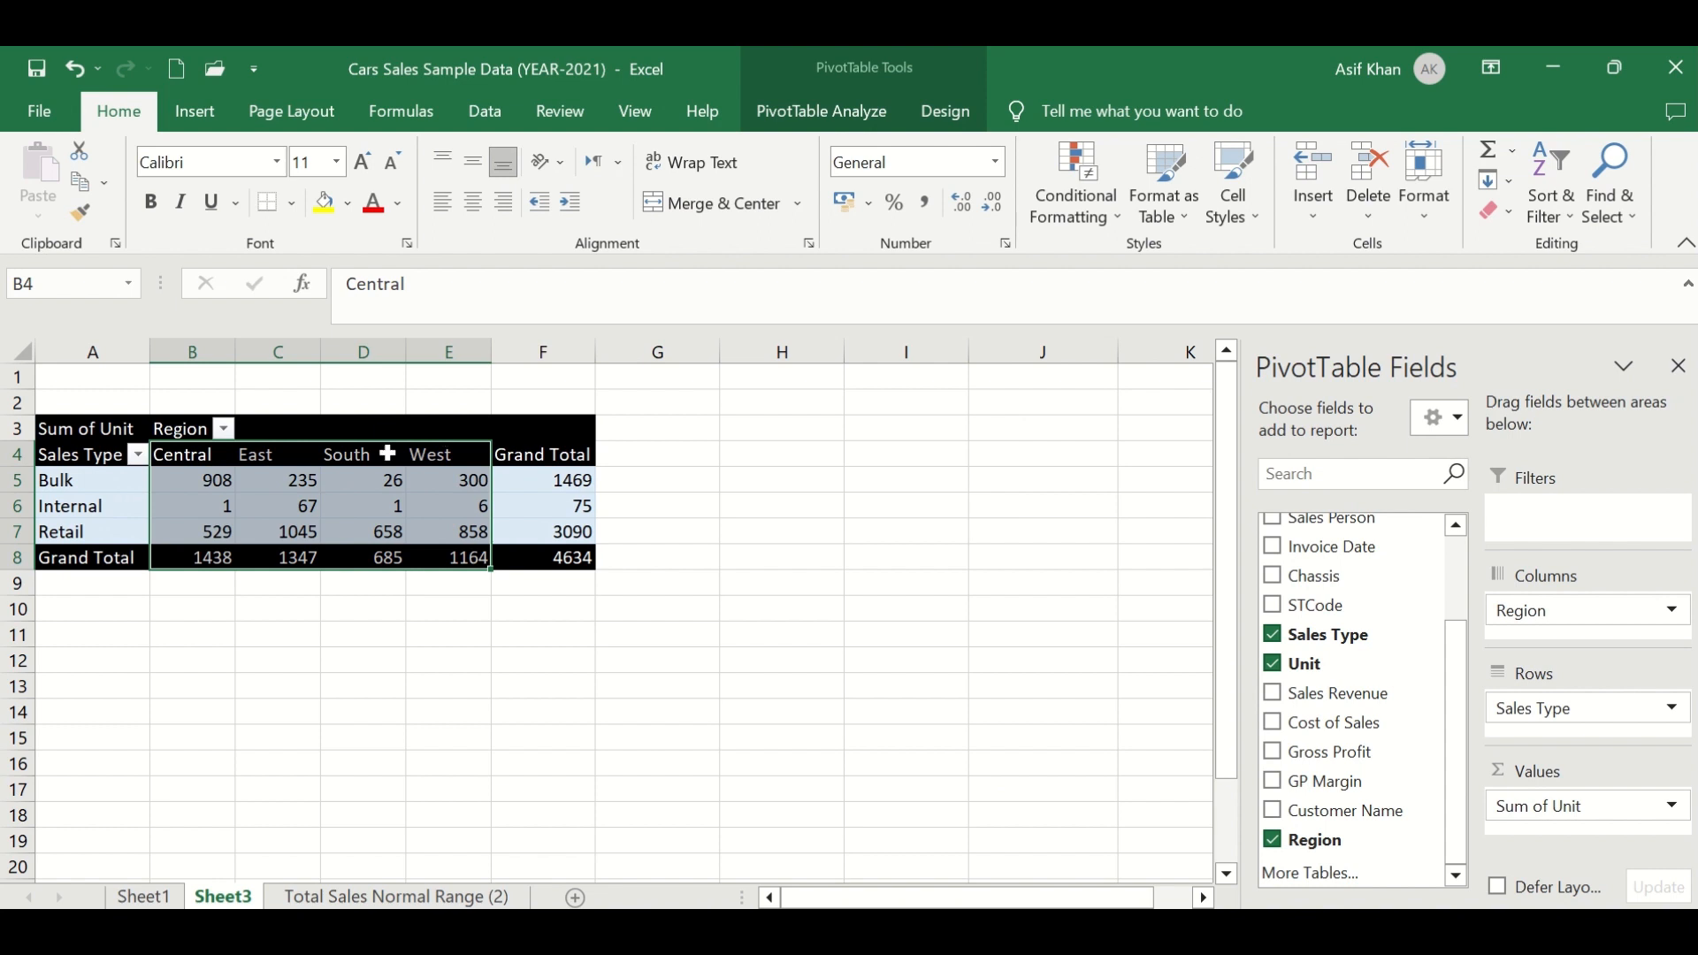
{"action": "left_click", "coordinate": [191, 431]}
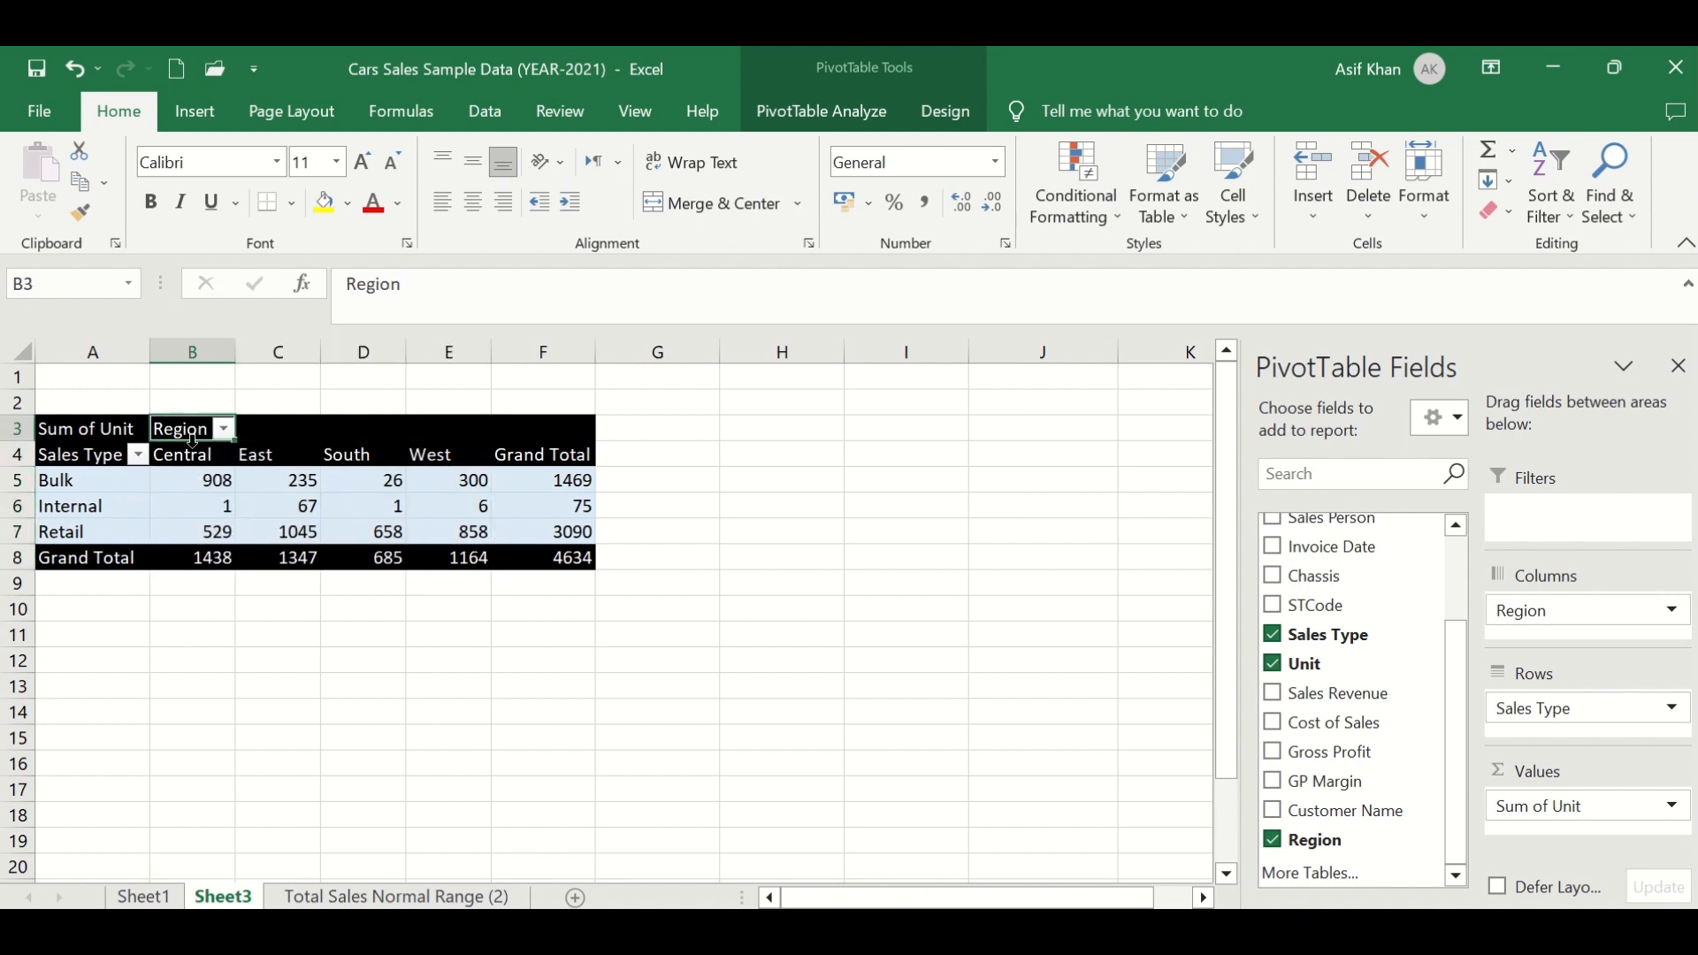
{"action": "left_click_drag", "start_coordinate": [195, 454], "coordinate": [439, 454]}
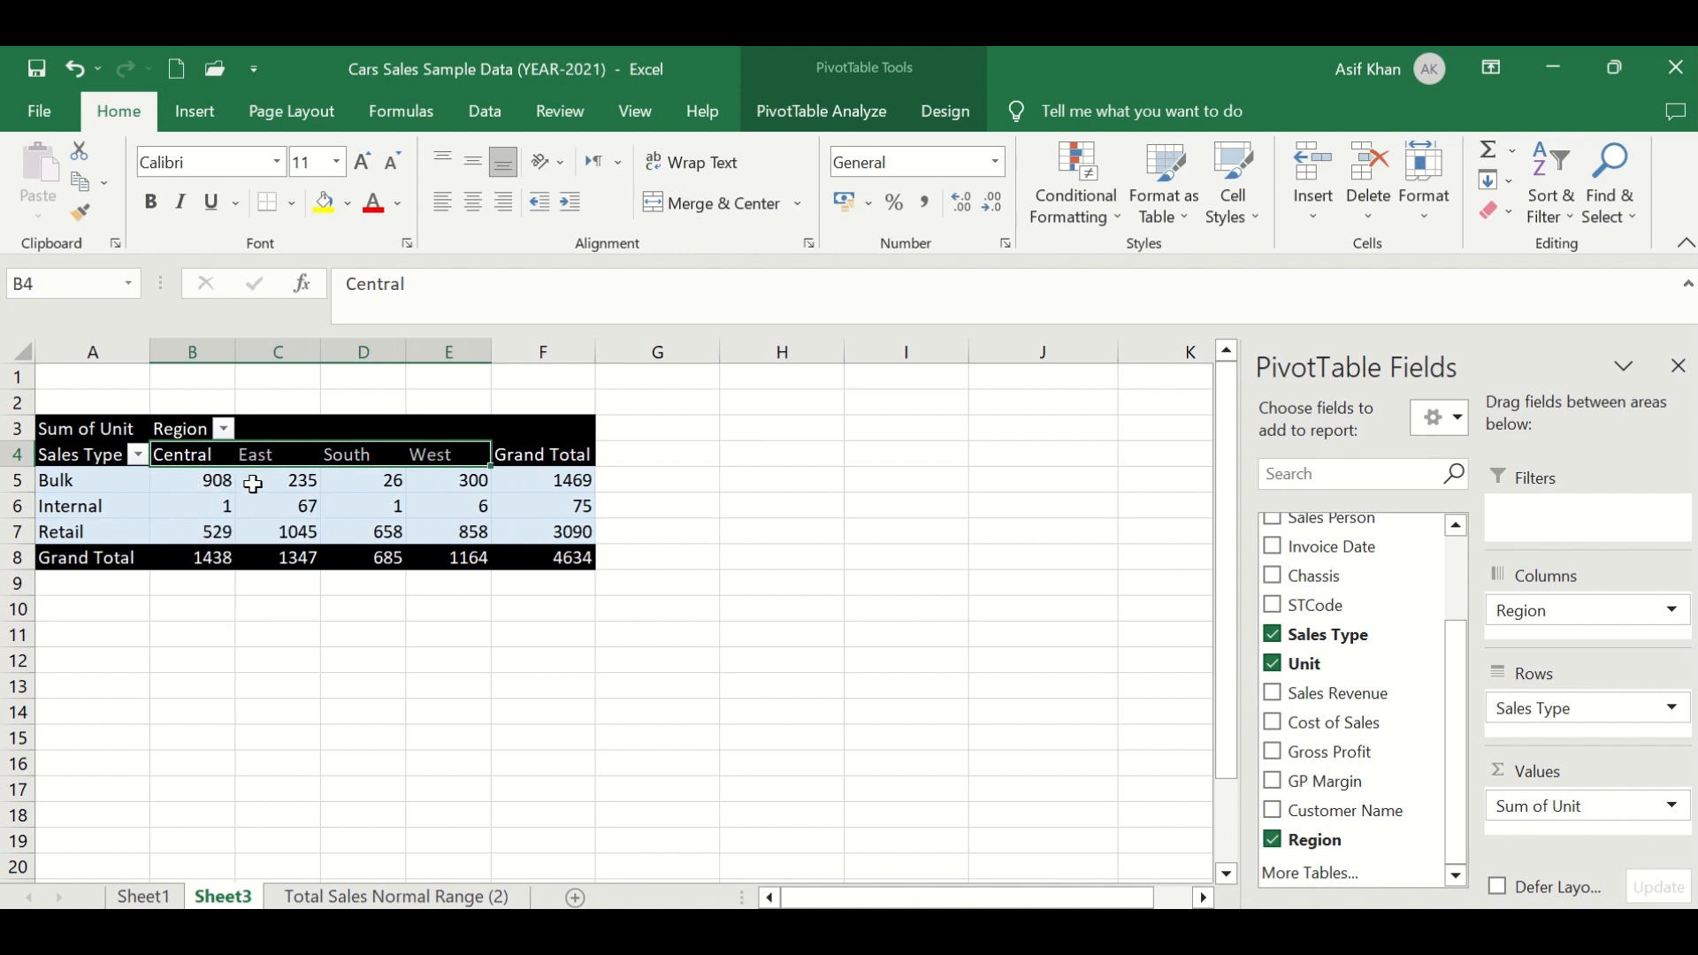
{"action": "left_click", "coordinate": [836, 108]}
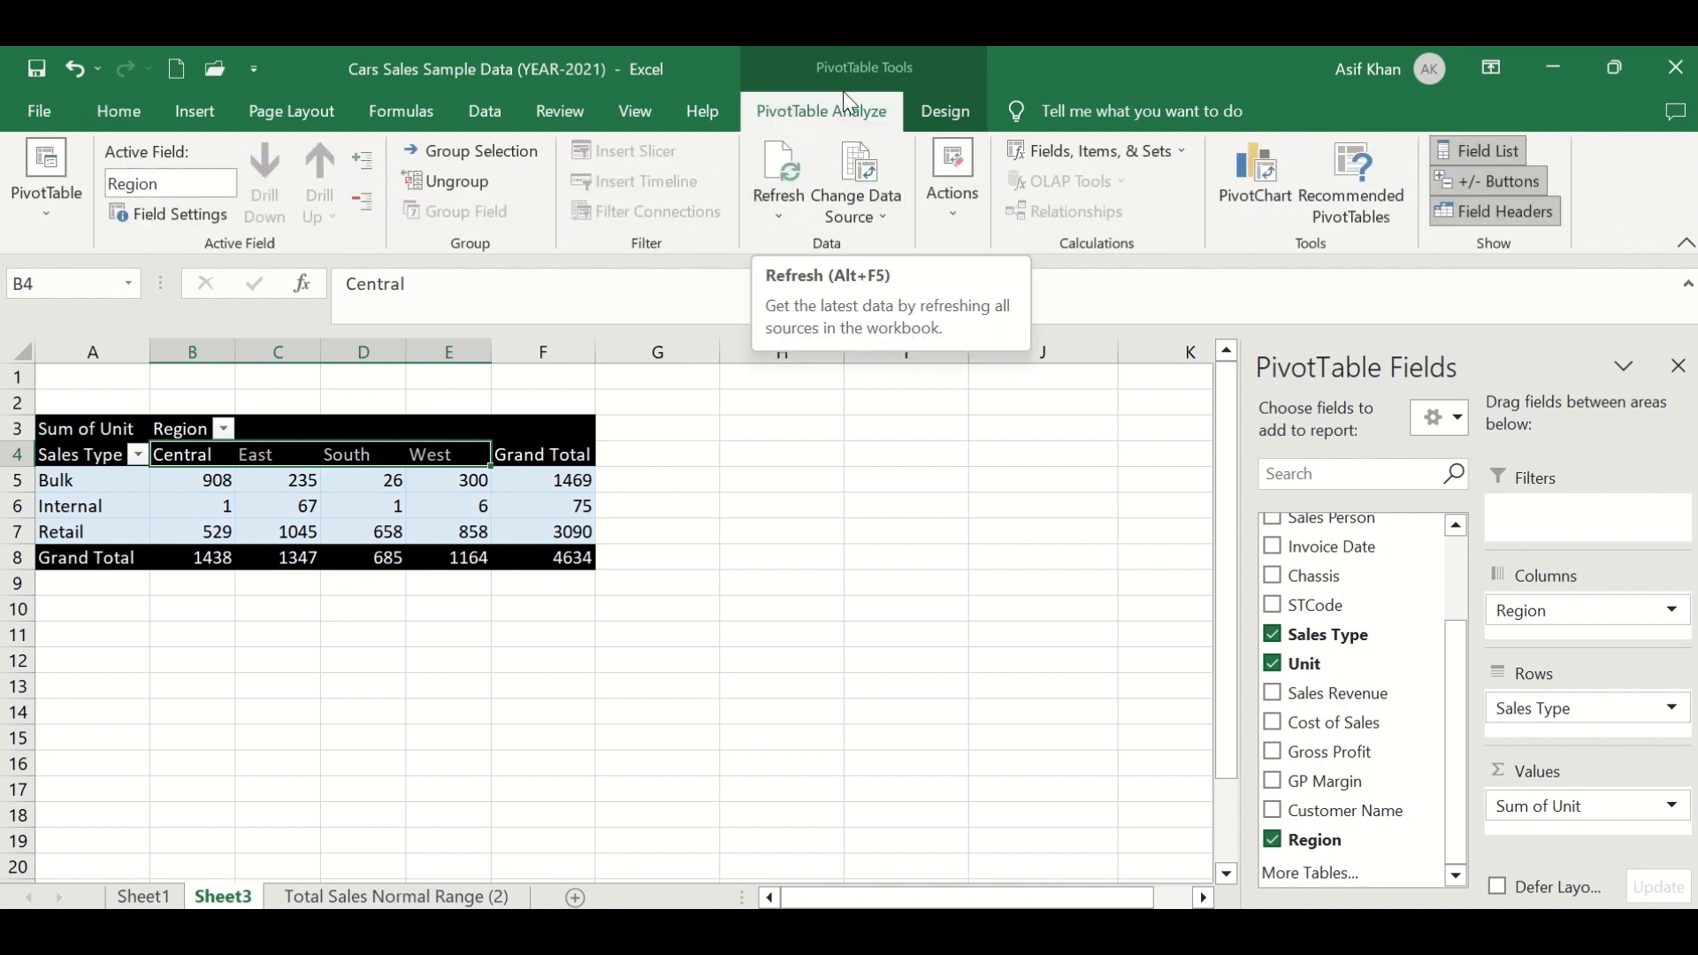
- Inspect each region's unit column and the Grand Total column of the PivotTable
{"action": "left_click", "coordinate": [269, 504]}
{"action": "left_click", "coordinate": [315, 453]}
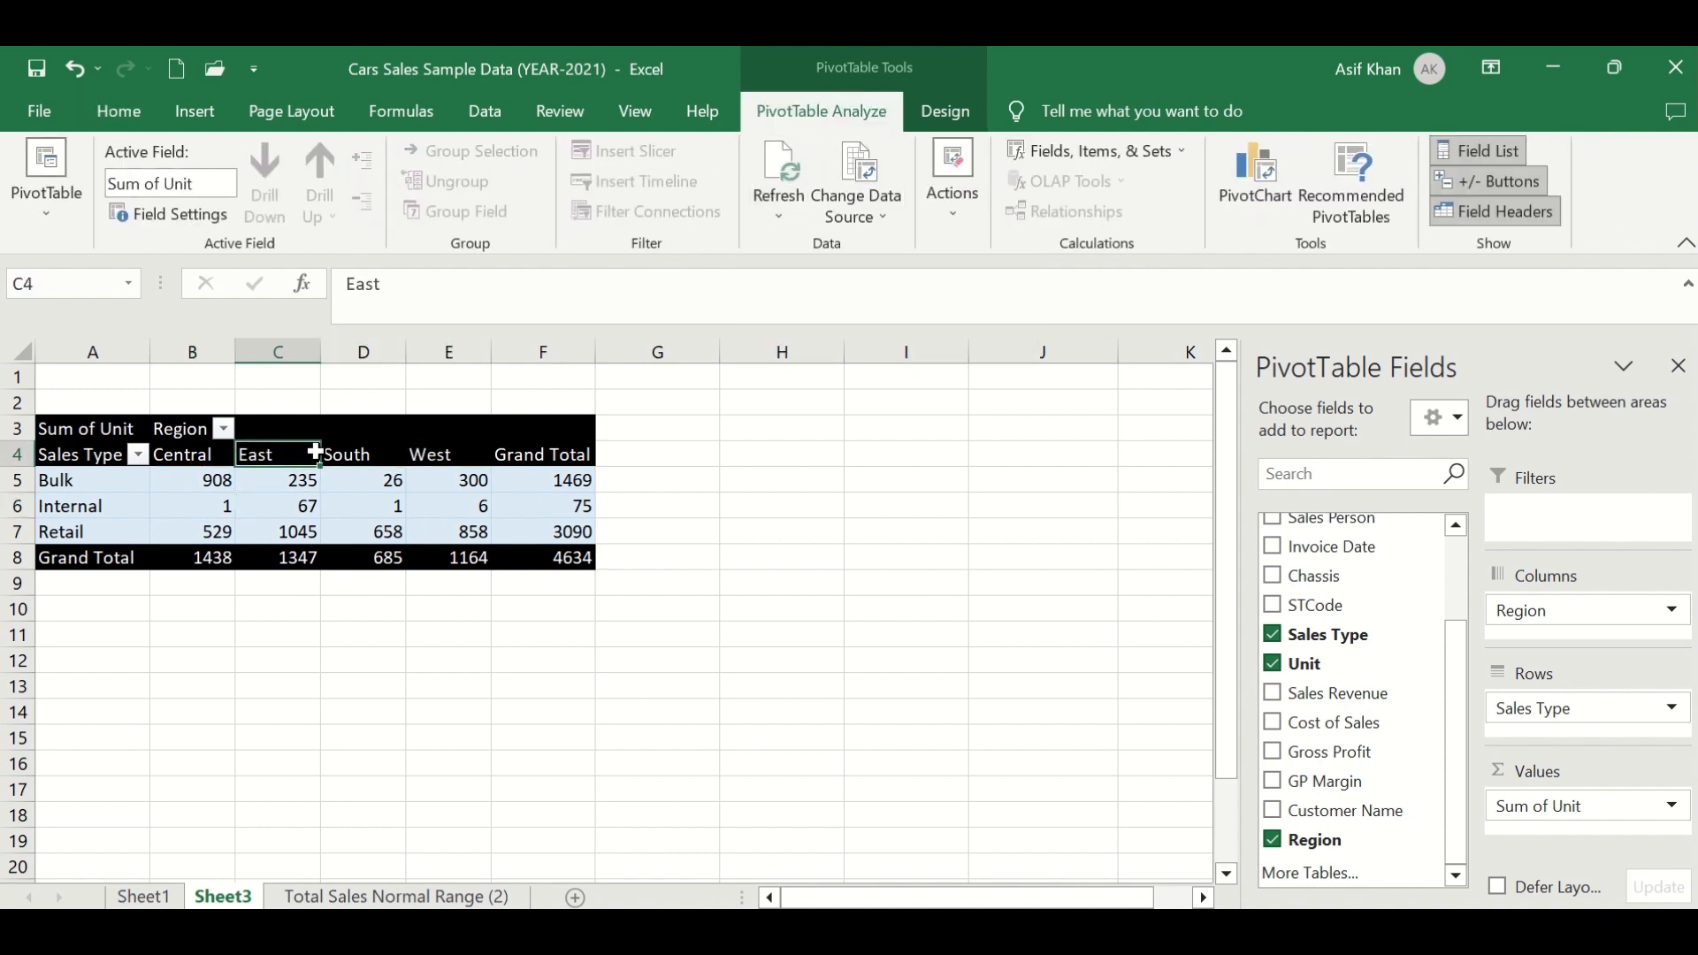
{"action": "left_click_drag", "start_coordinate": [315, 453], "coordinate": [446, 452]}
{"action": "left_click", "coordinate": [509, 349]}
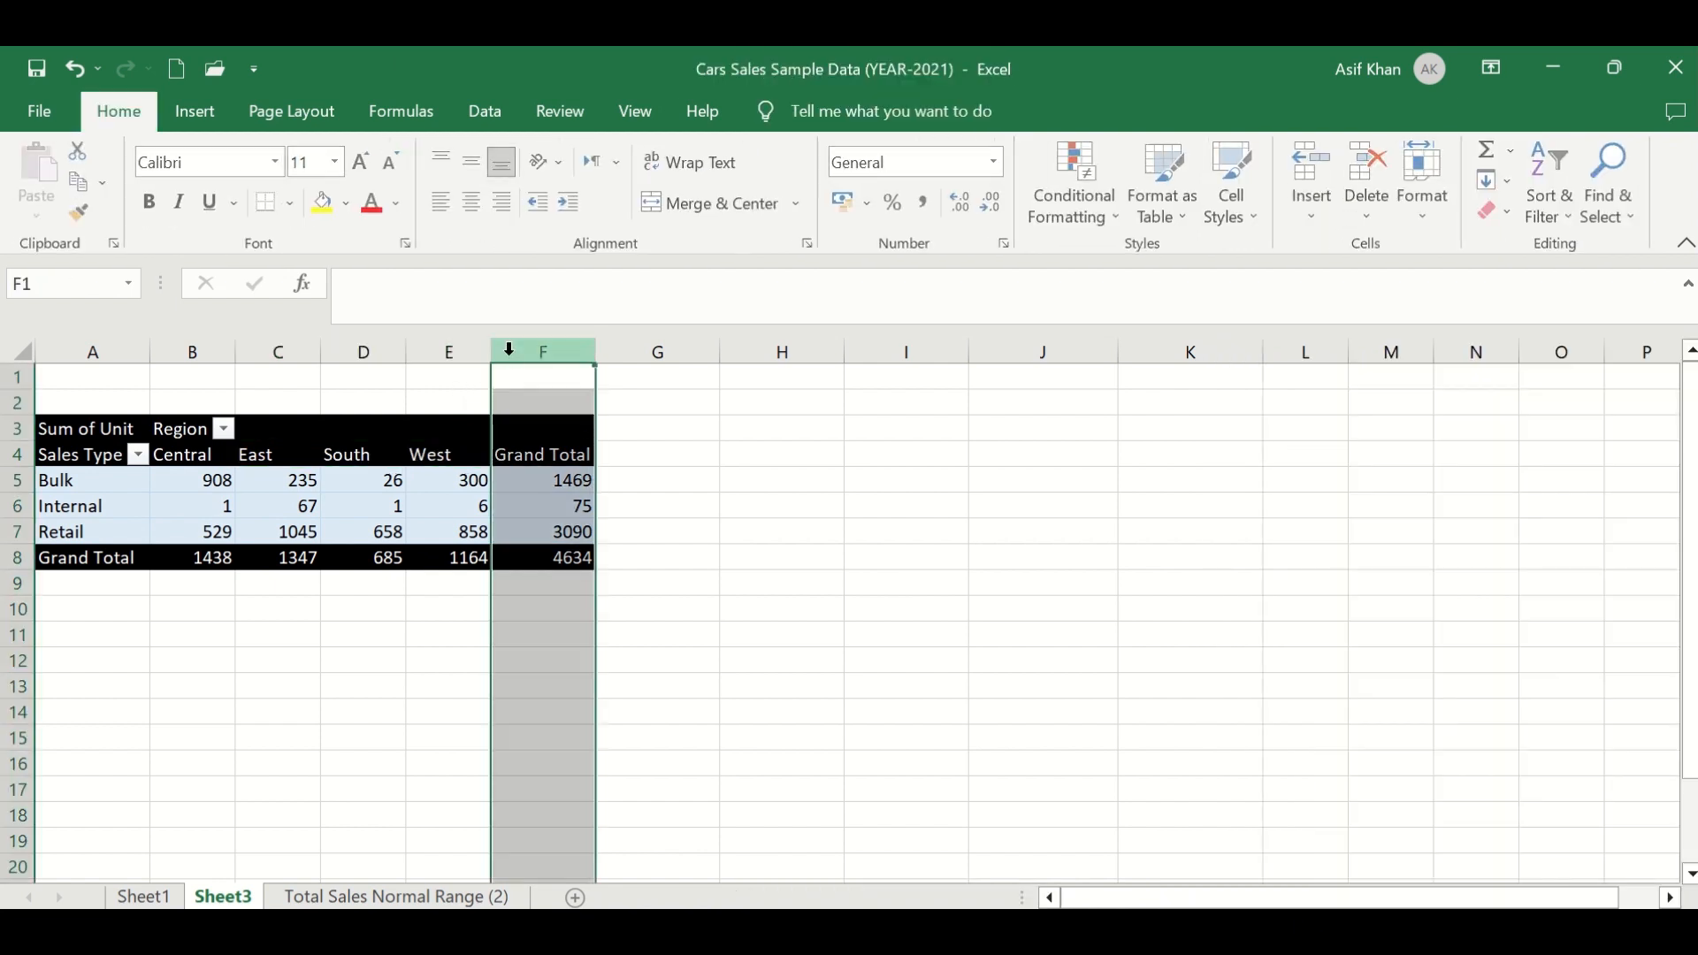
{"action": "left_click", "coordinate": [513, 456]}
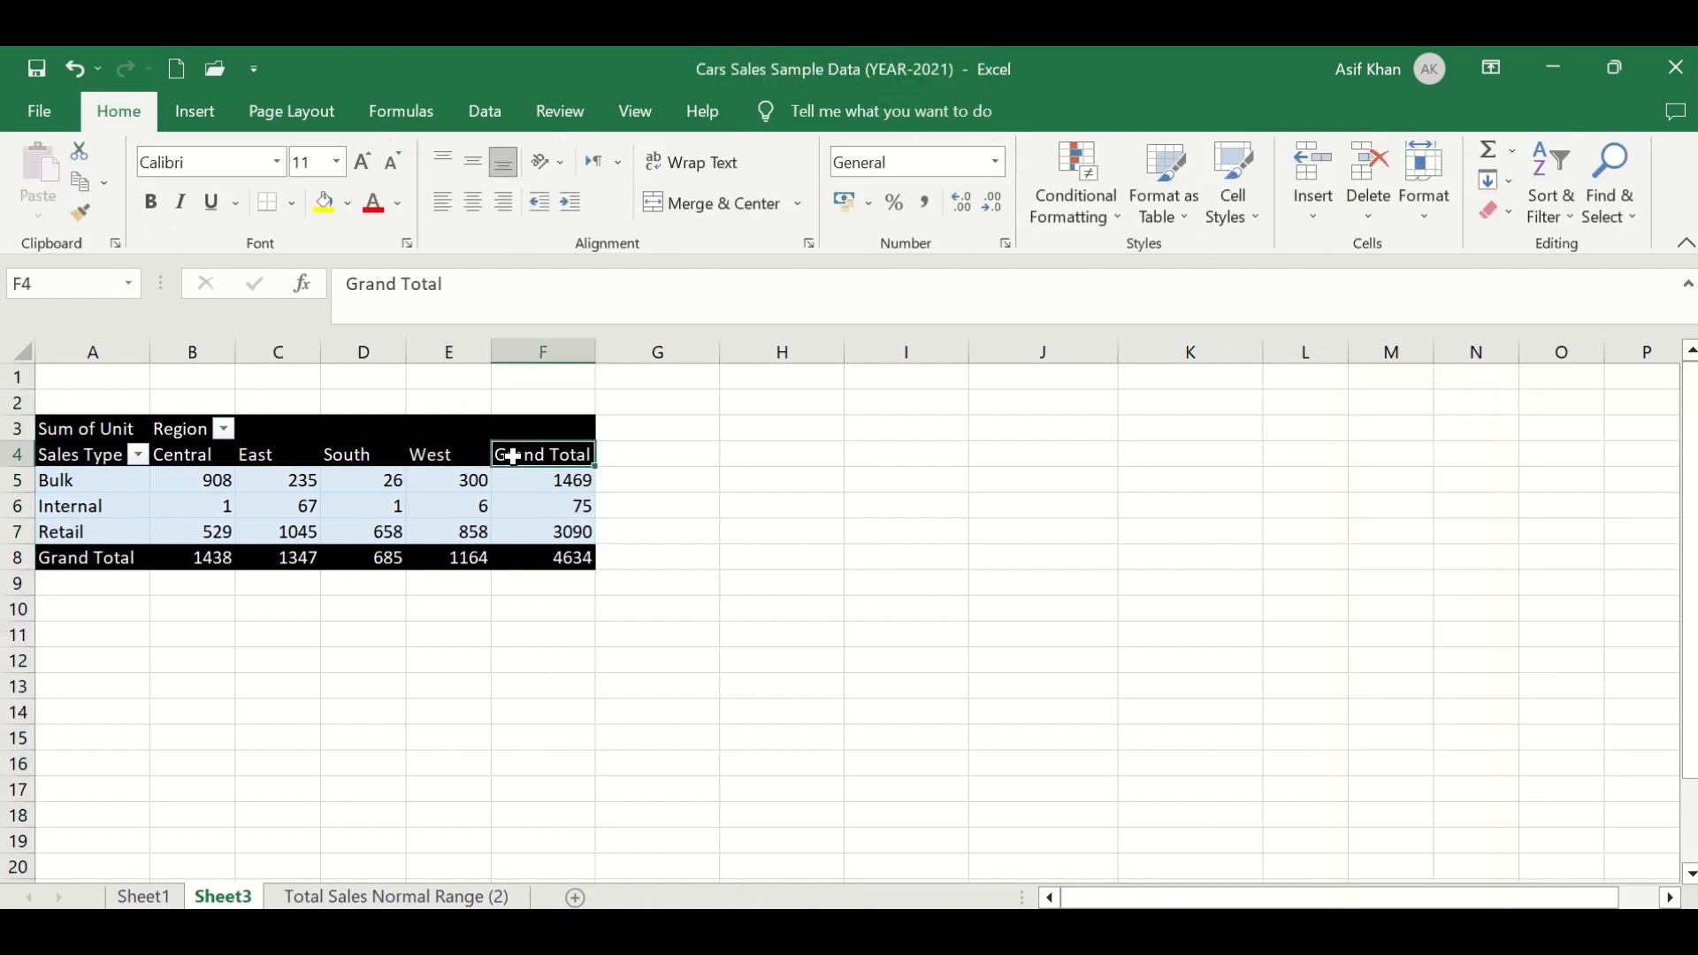
{"action": "left_click_drag", "start_coordinate": [566, 482], "coordinate": [575, 559]}
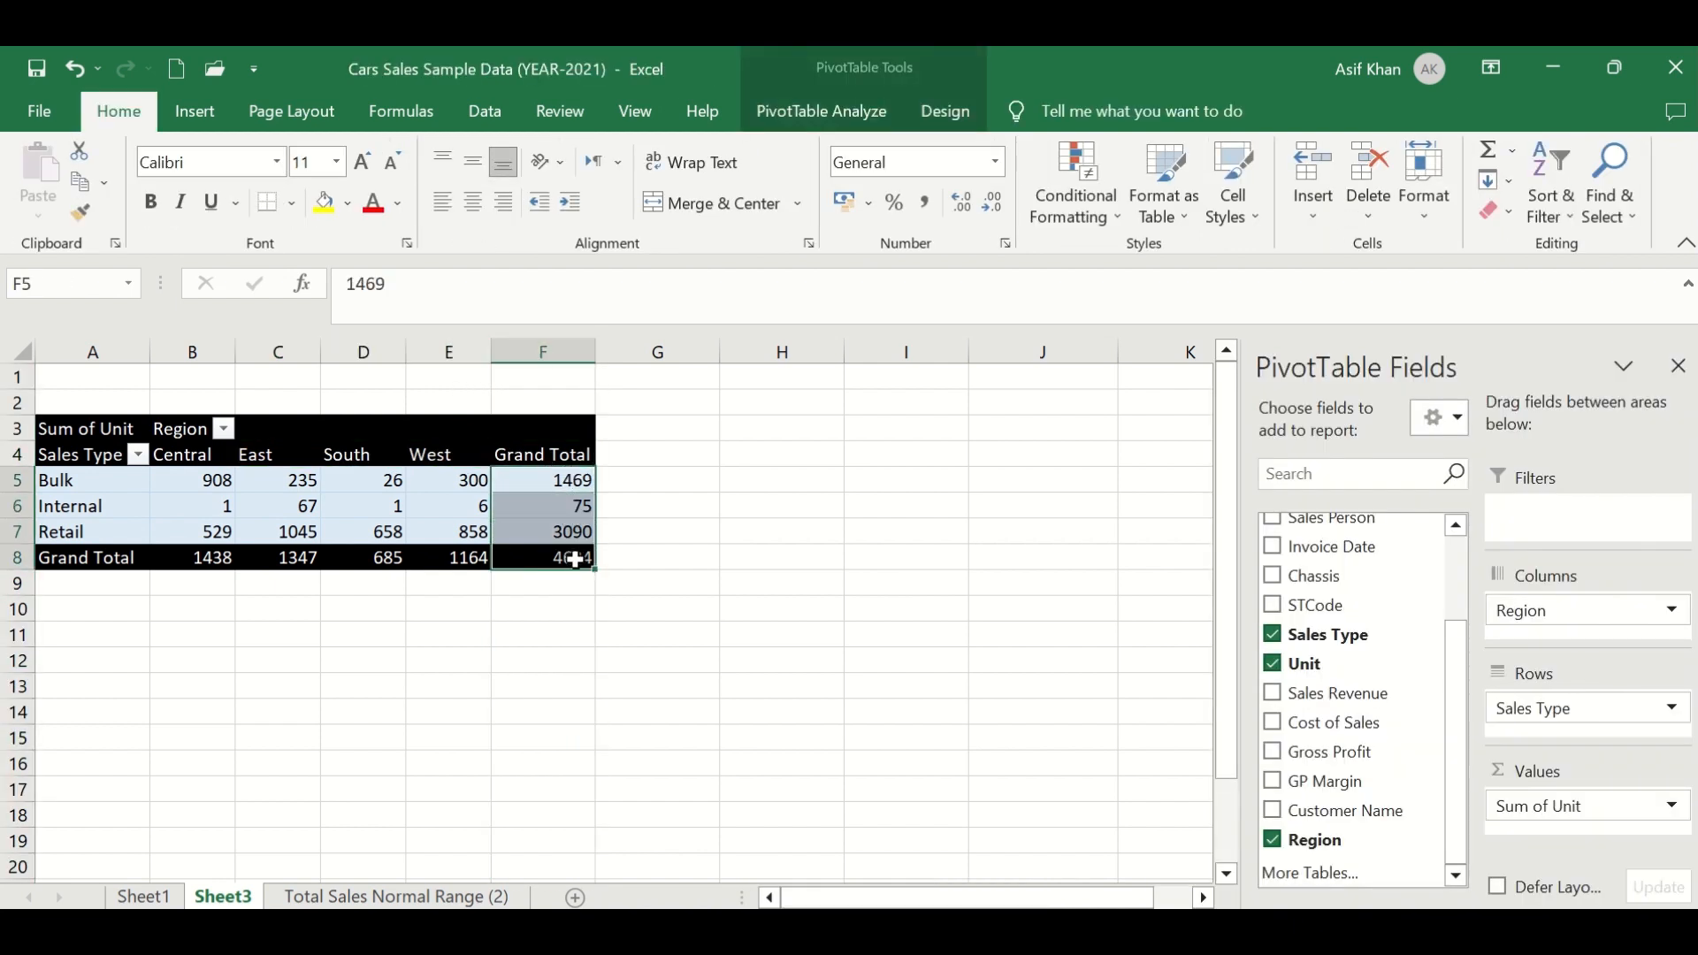
{"action": "left_click", "coordinate": [433, 449]}
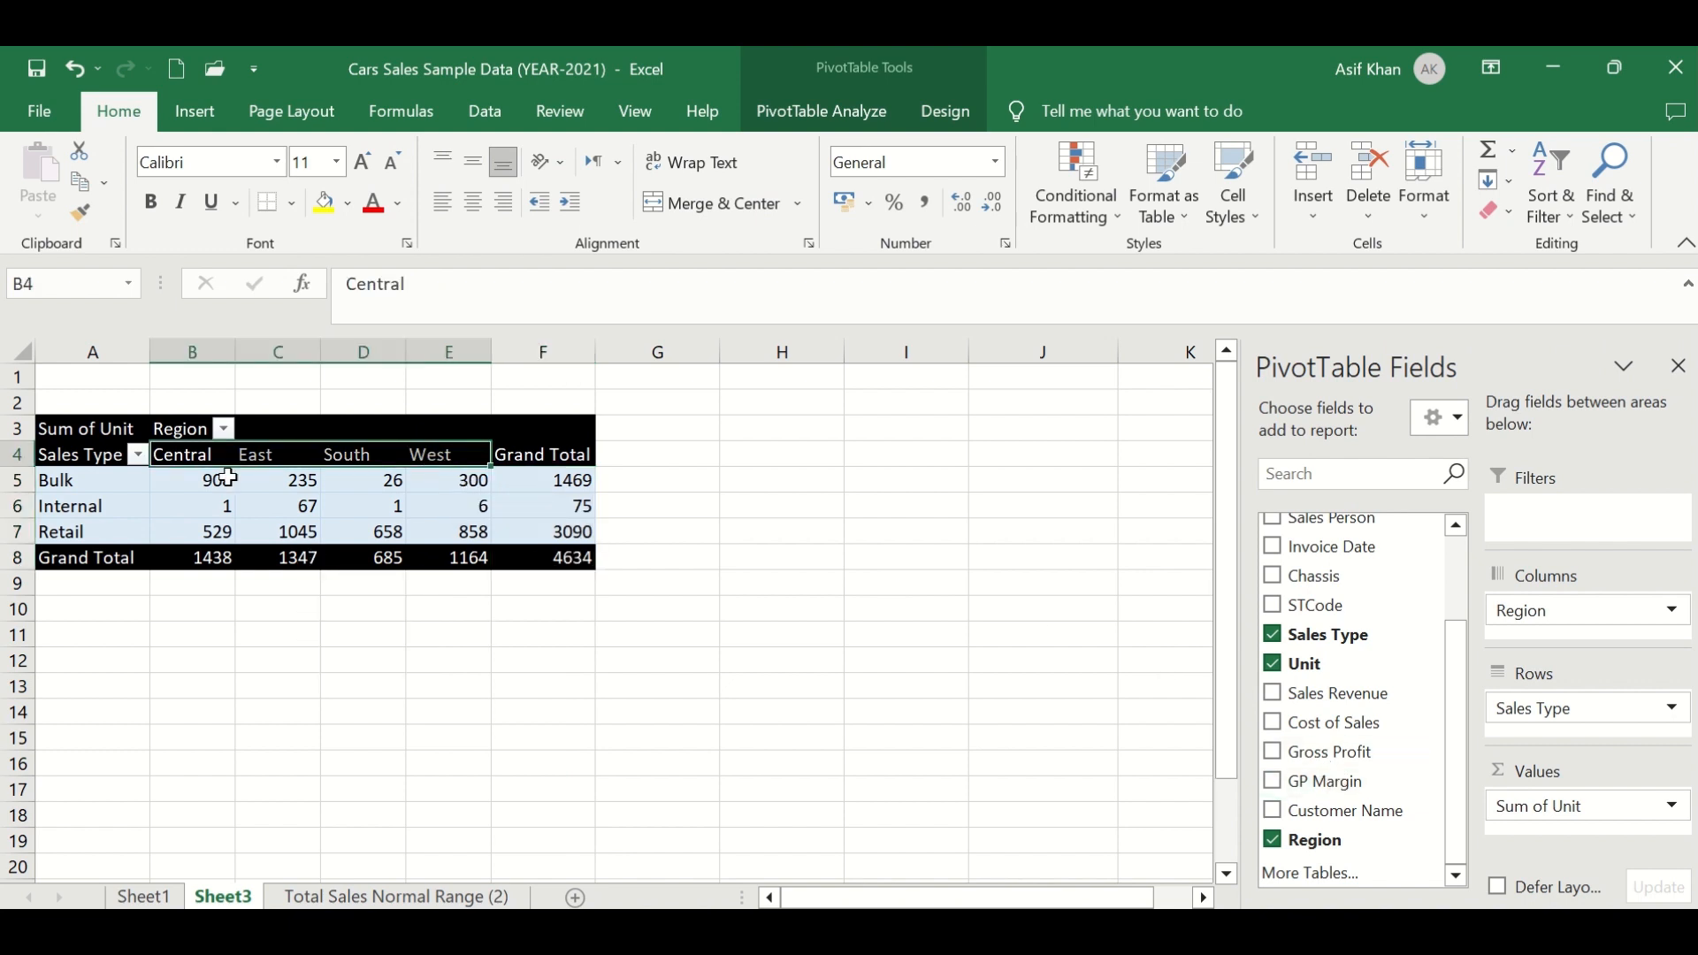
{"action": "left_click", "coordinate": [199, 478]}
{"action": "left_click", "coordinate": [204, 459]}
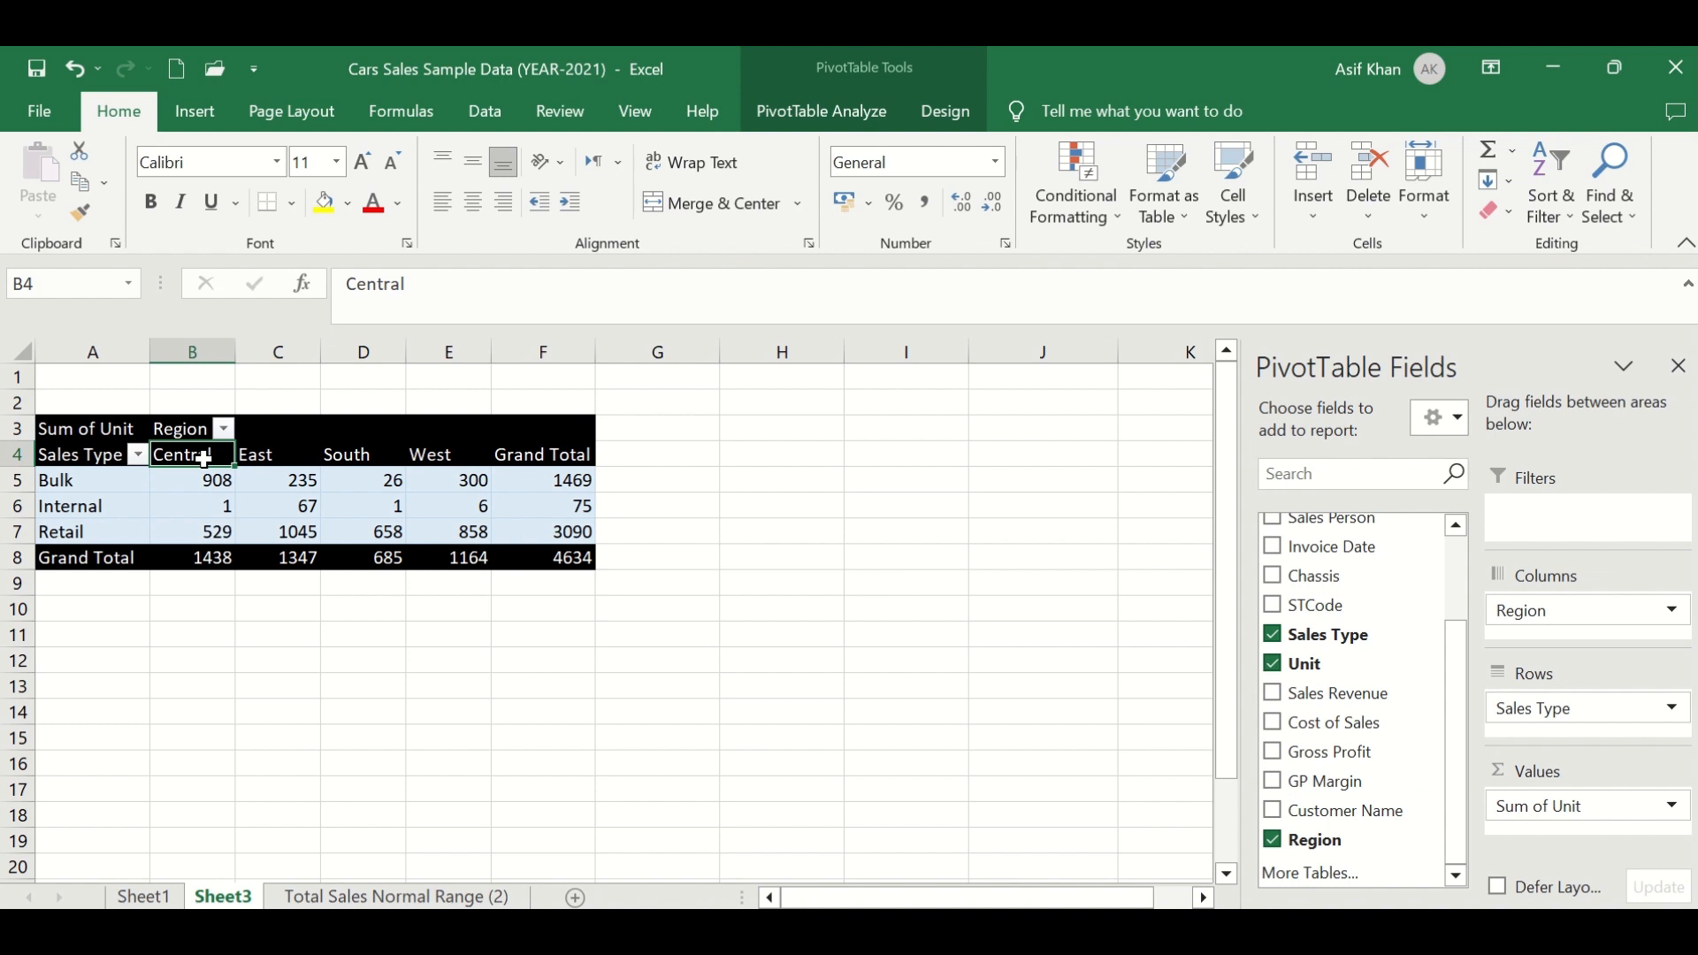
{"action": "left_click_drag", "start_coordinate": [203, 459], "coordinate": [212, 557]}
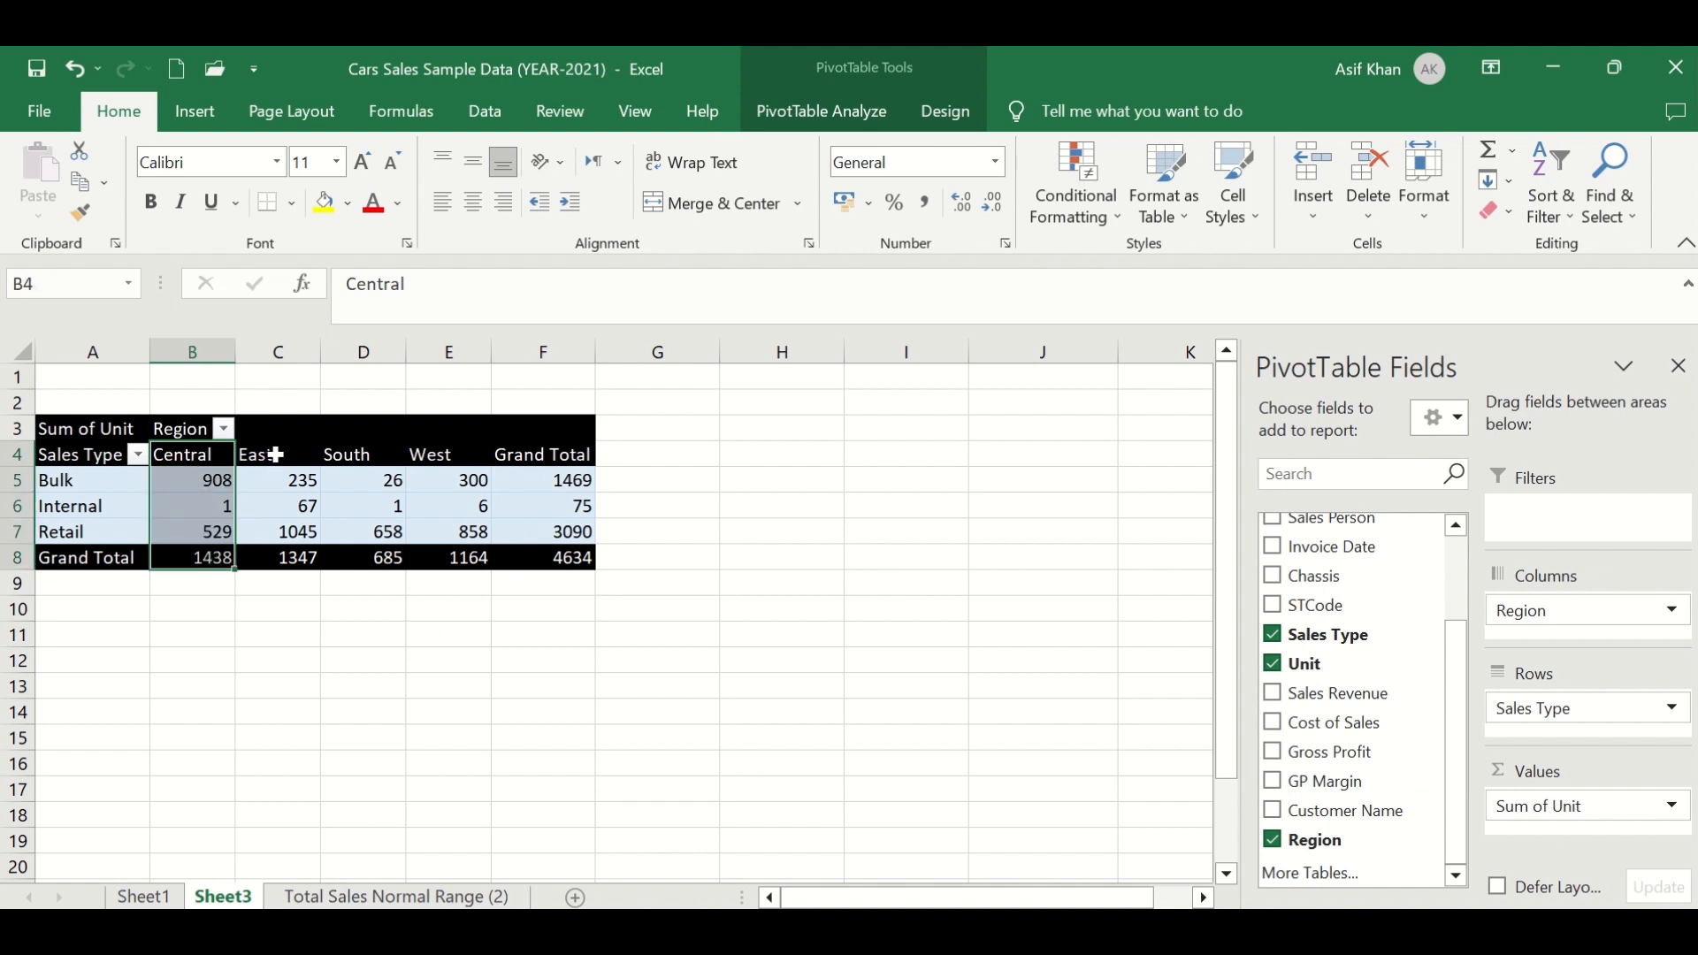
{"action": "left_click_drag", "start_coordinate": [270, 455], "coordinate": [283, 550]}
{"action": "left_click_drag", "start_coordinate": [350, 455], "coordinate": [358, 555]}
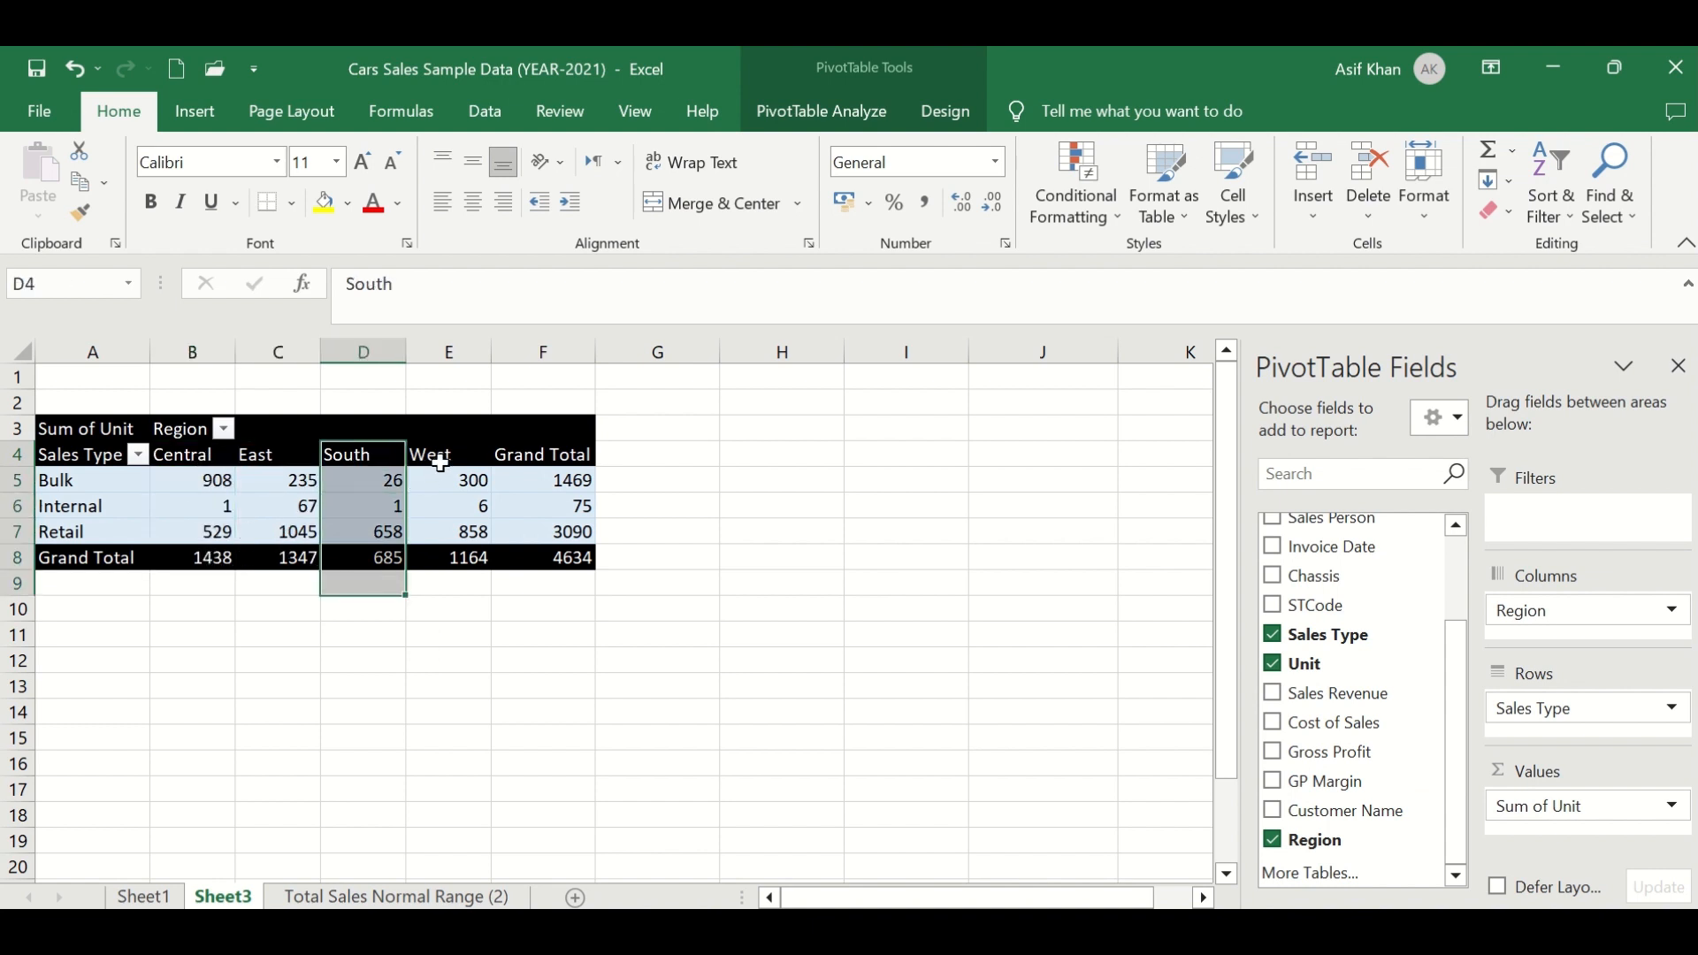
{"action": "left_click_drag", "start_coordinate": [436, 453], "coordinate": [440, 544]}
- Check individual unit figures against their sales type and region labels
{"action": "left_click", "coordinate": [203, 485]}
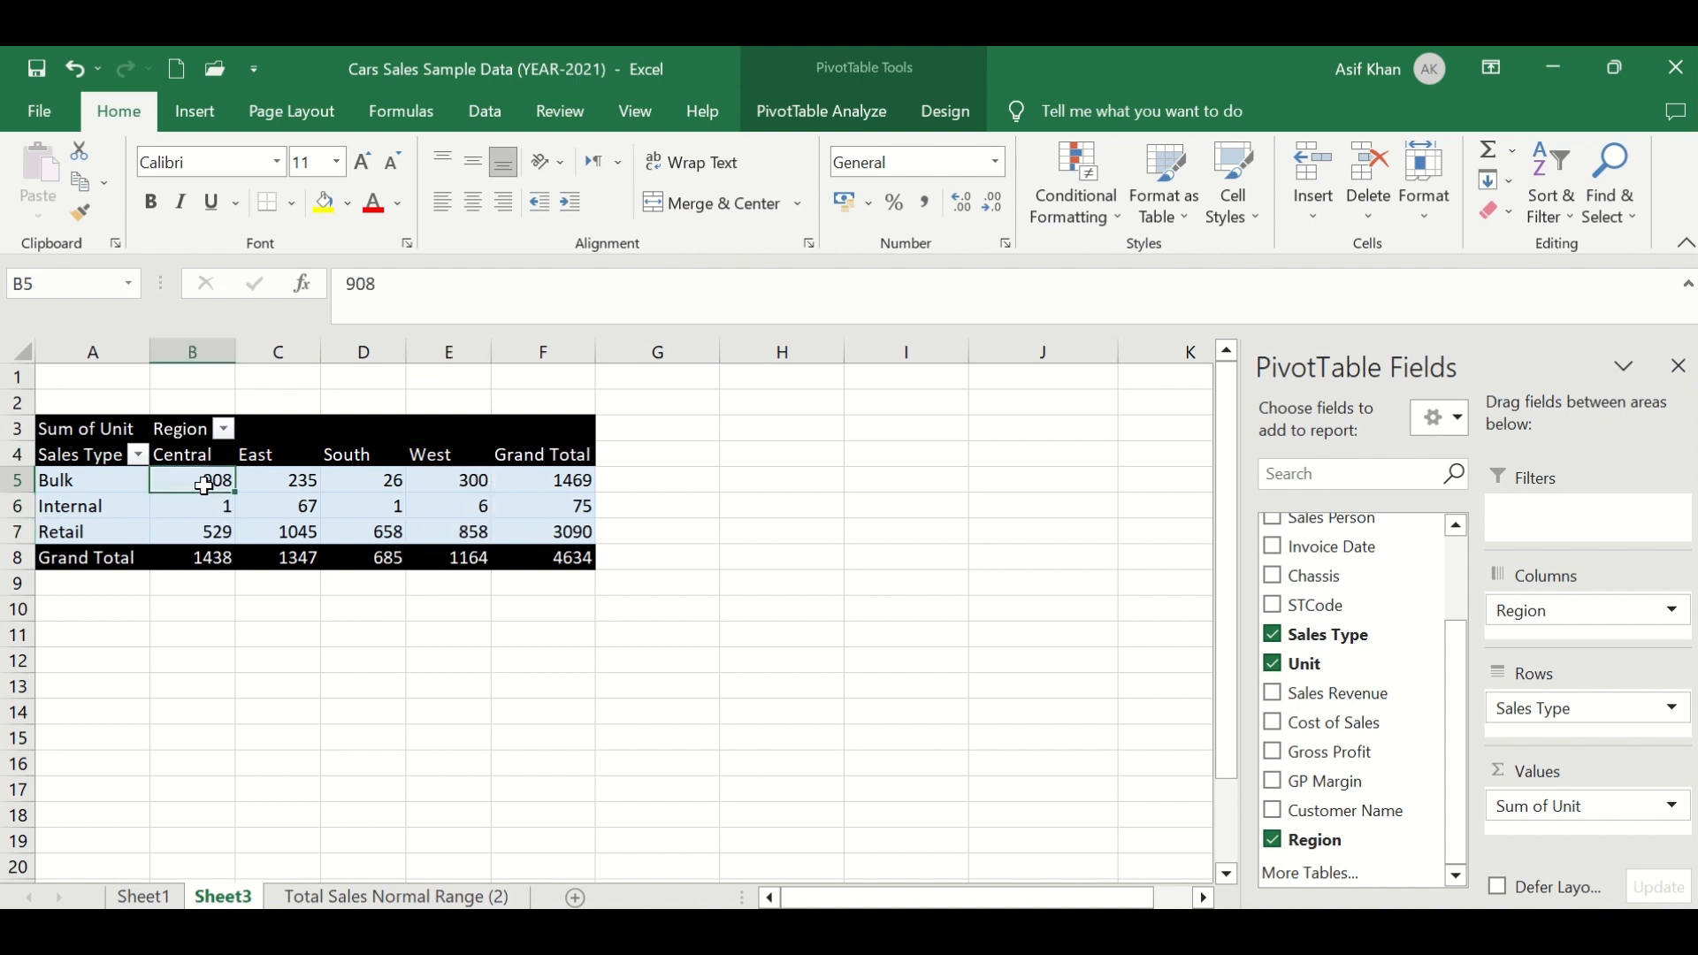
{"action": "left_click", "coordinate": [99, 427]}
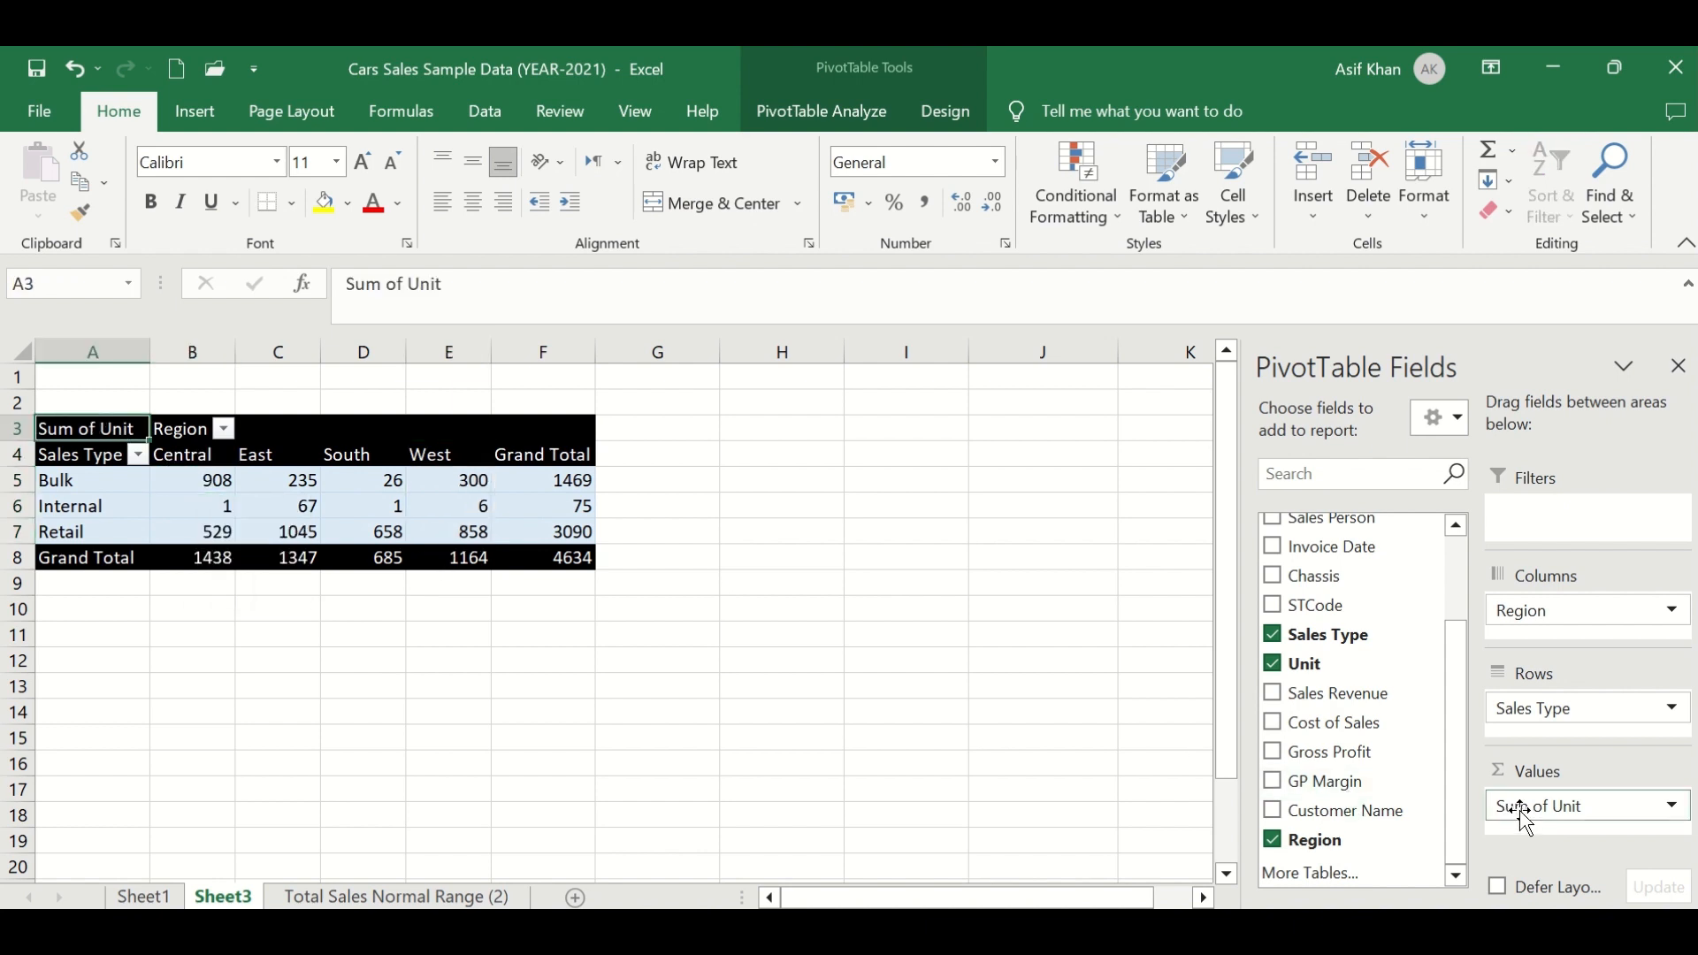
{"action": "left_click", "coordinate": [191, 481]}
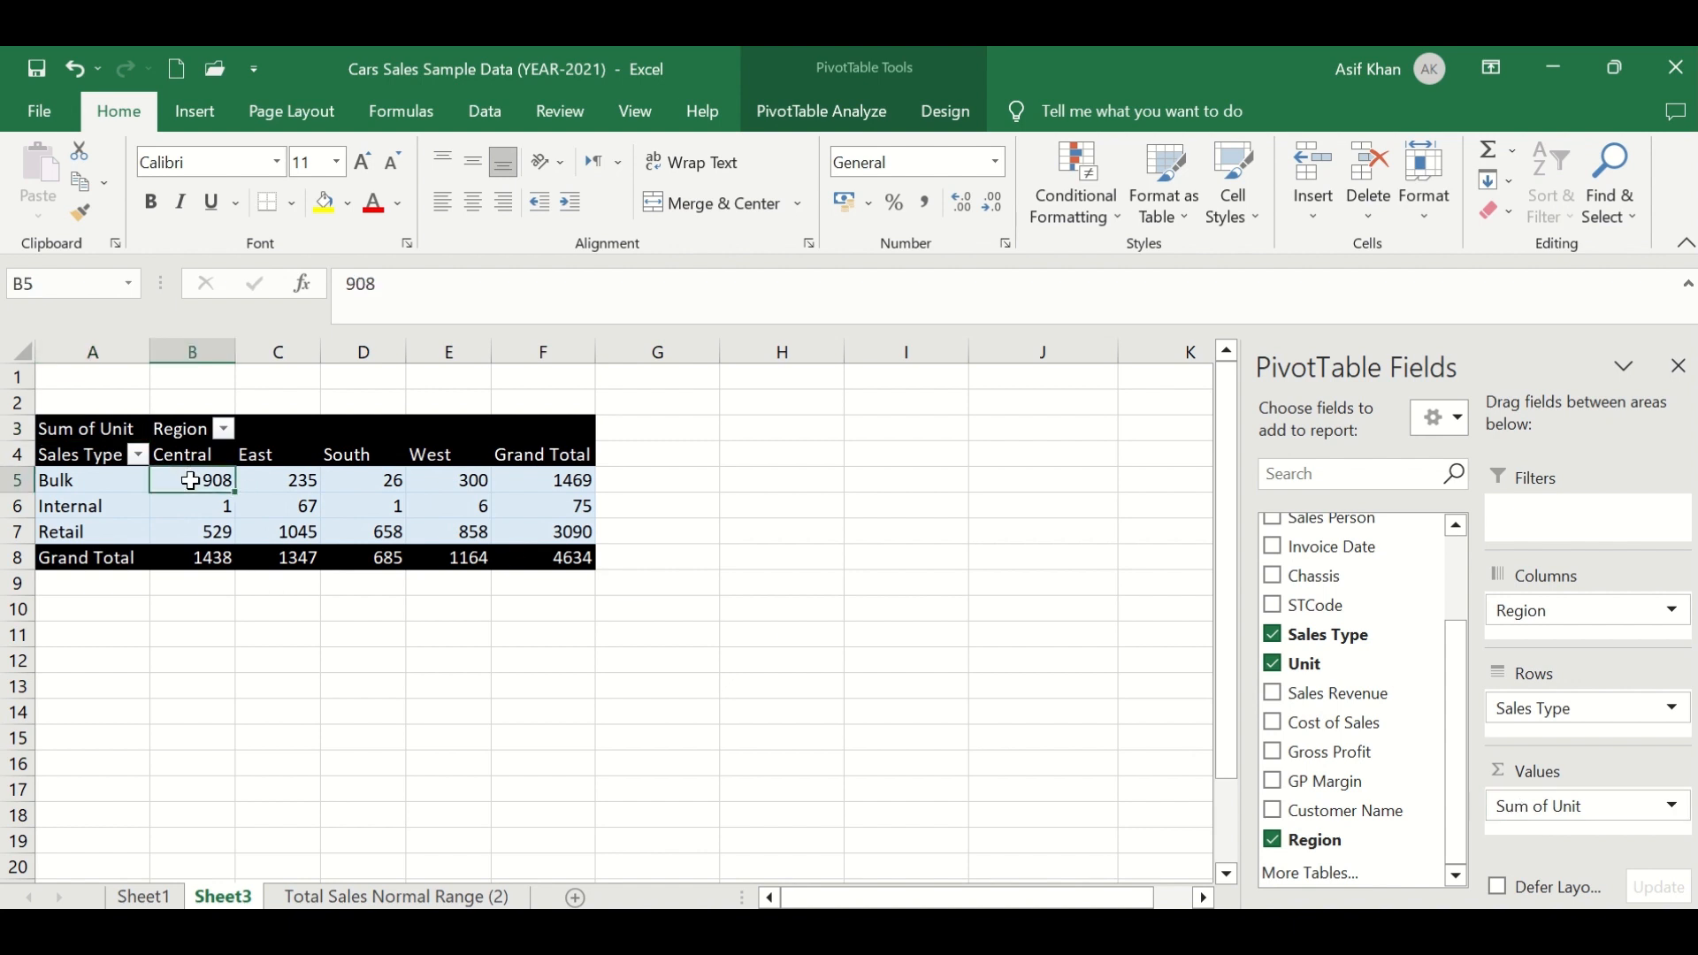
{"action": "left_click", "coordinate": [95, 481]}
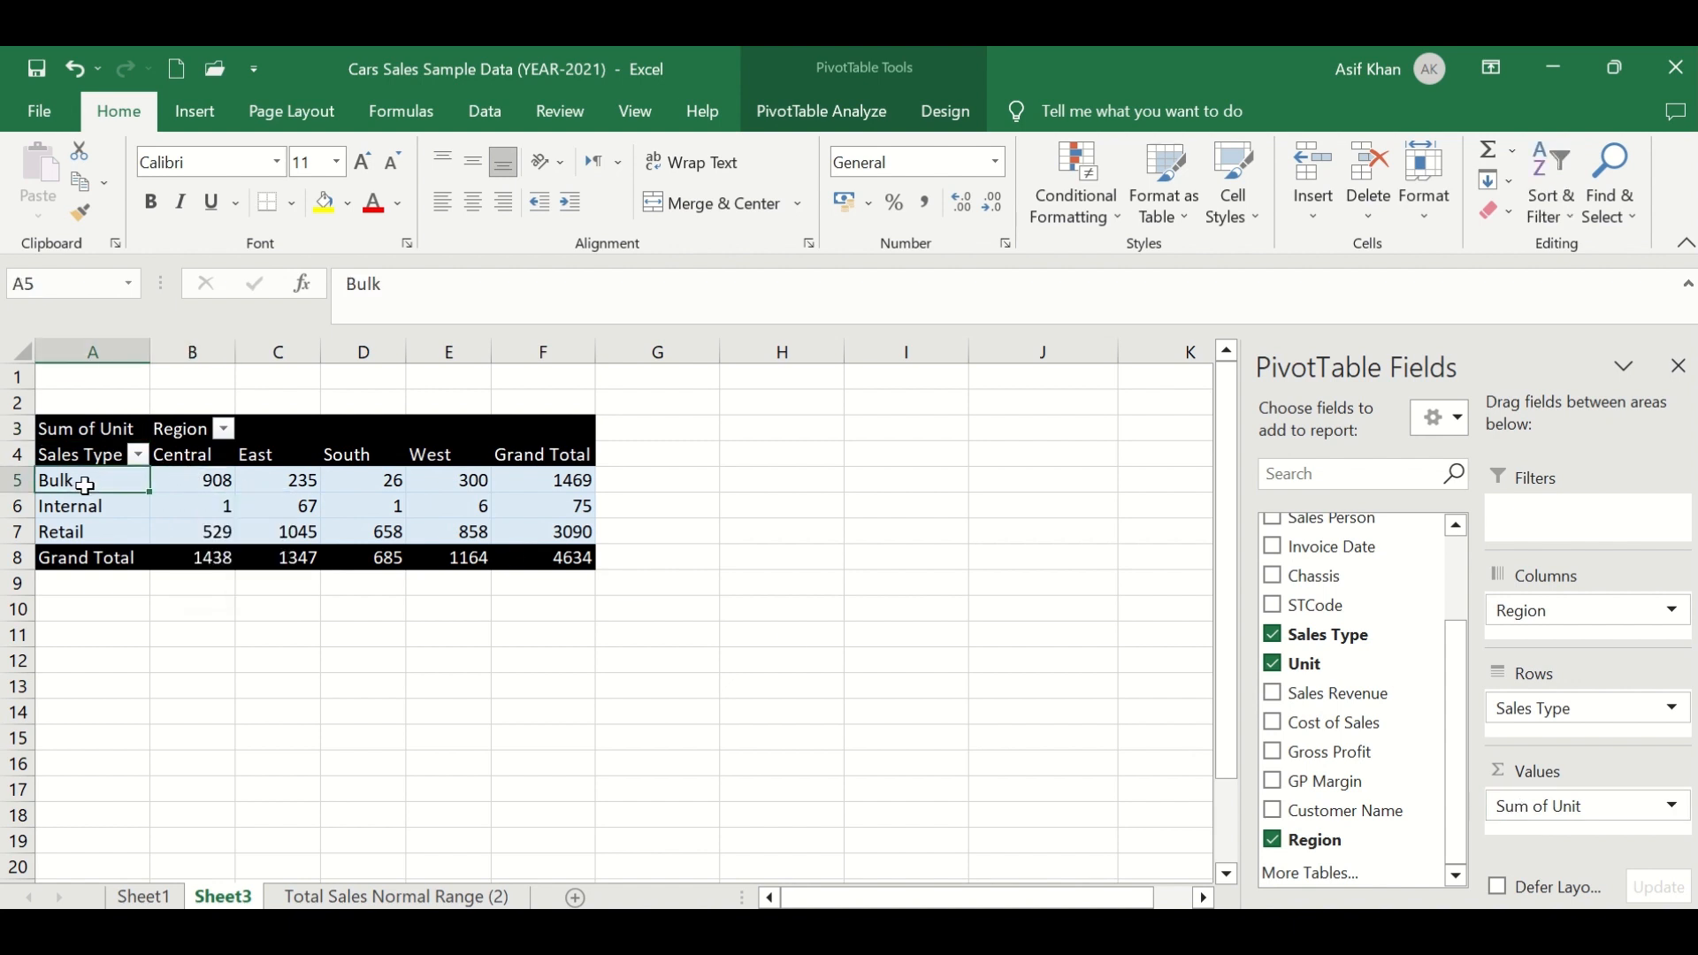
{"action": "left_click", "coordinate": [210, 456]}
{"action": "left_click", "coordinate": [201, 478]}
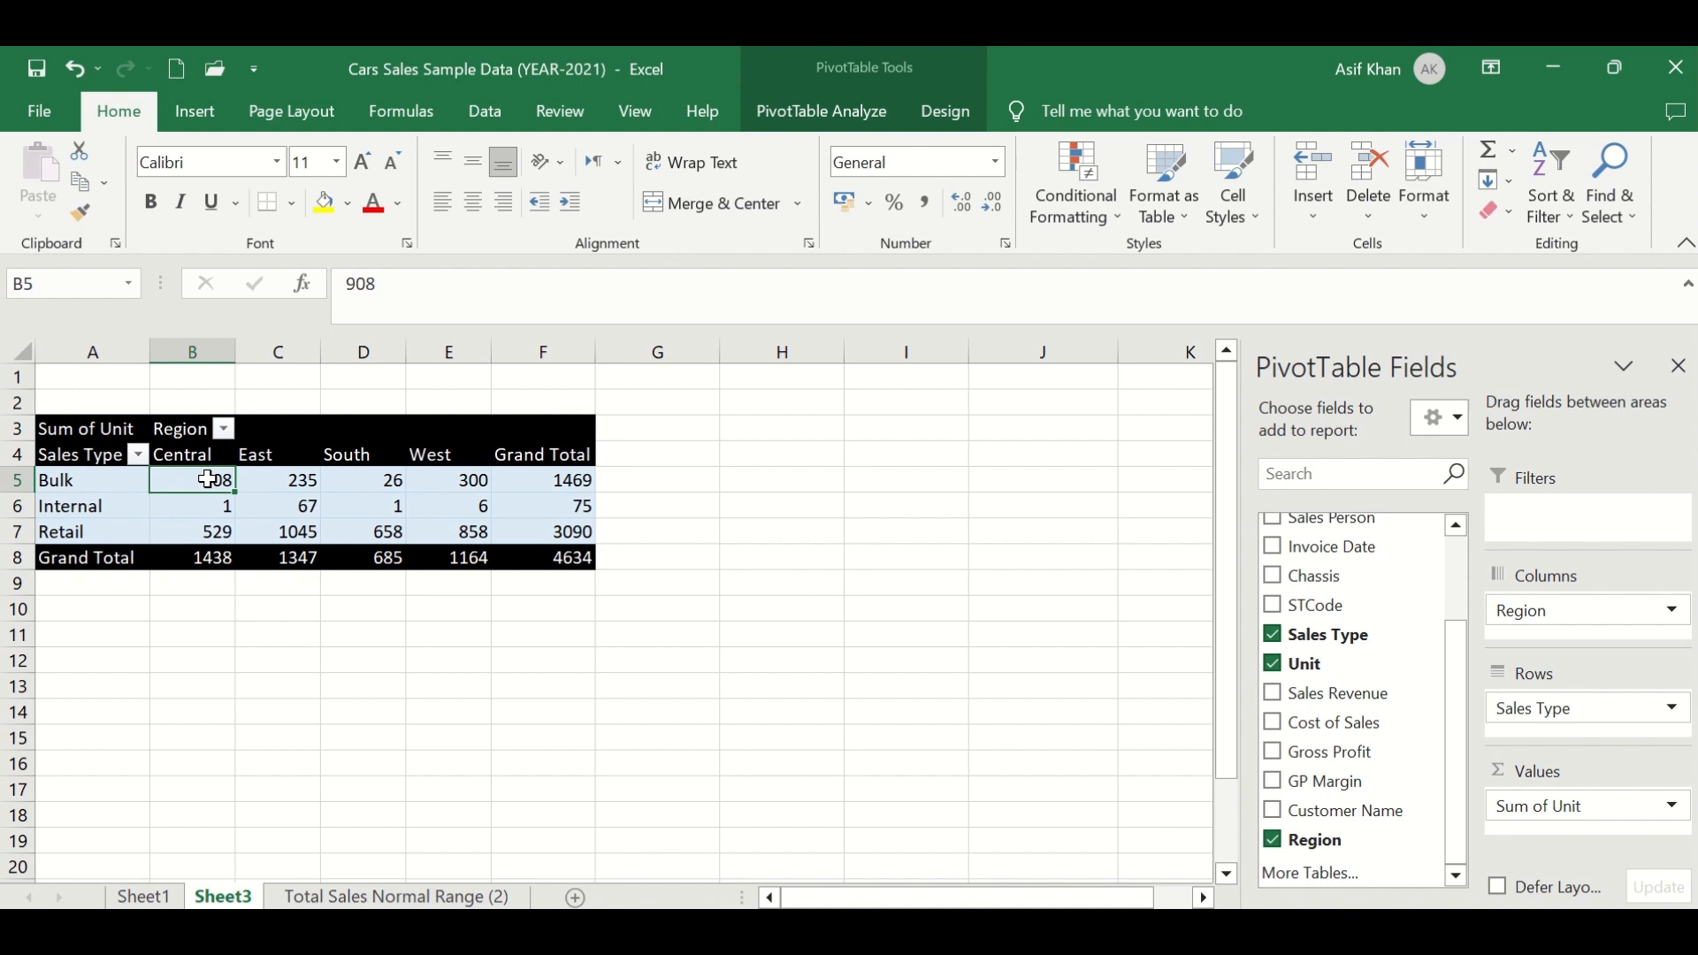
{"action": "left_click", "coordinate": [93, 482]}
{"action": "left_click", "coordinate": [267, 456]}
{"action": "left_click", "coordinate": [290, 482]}
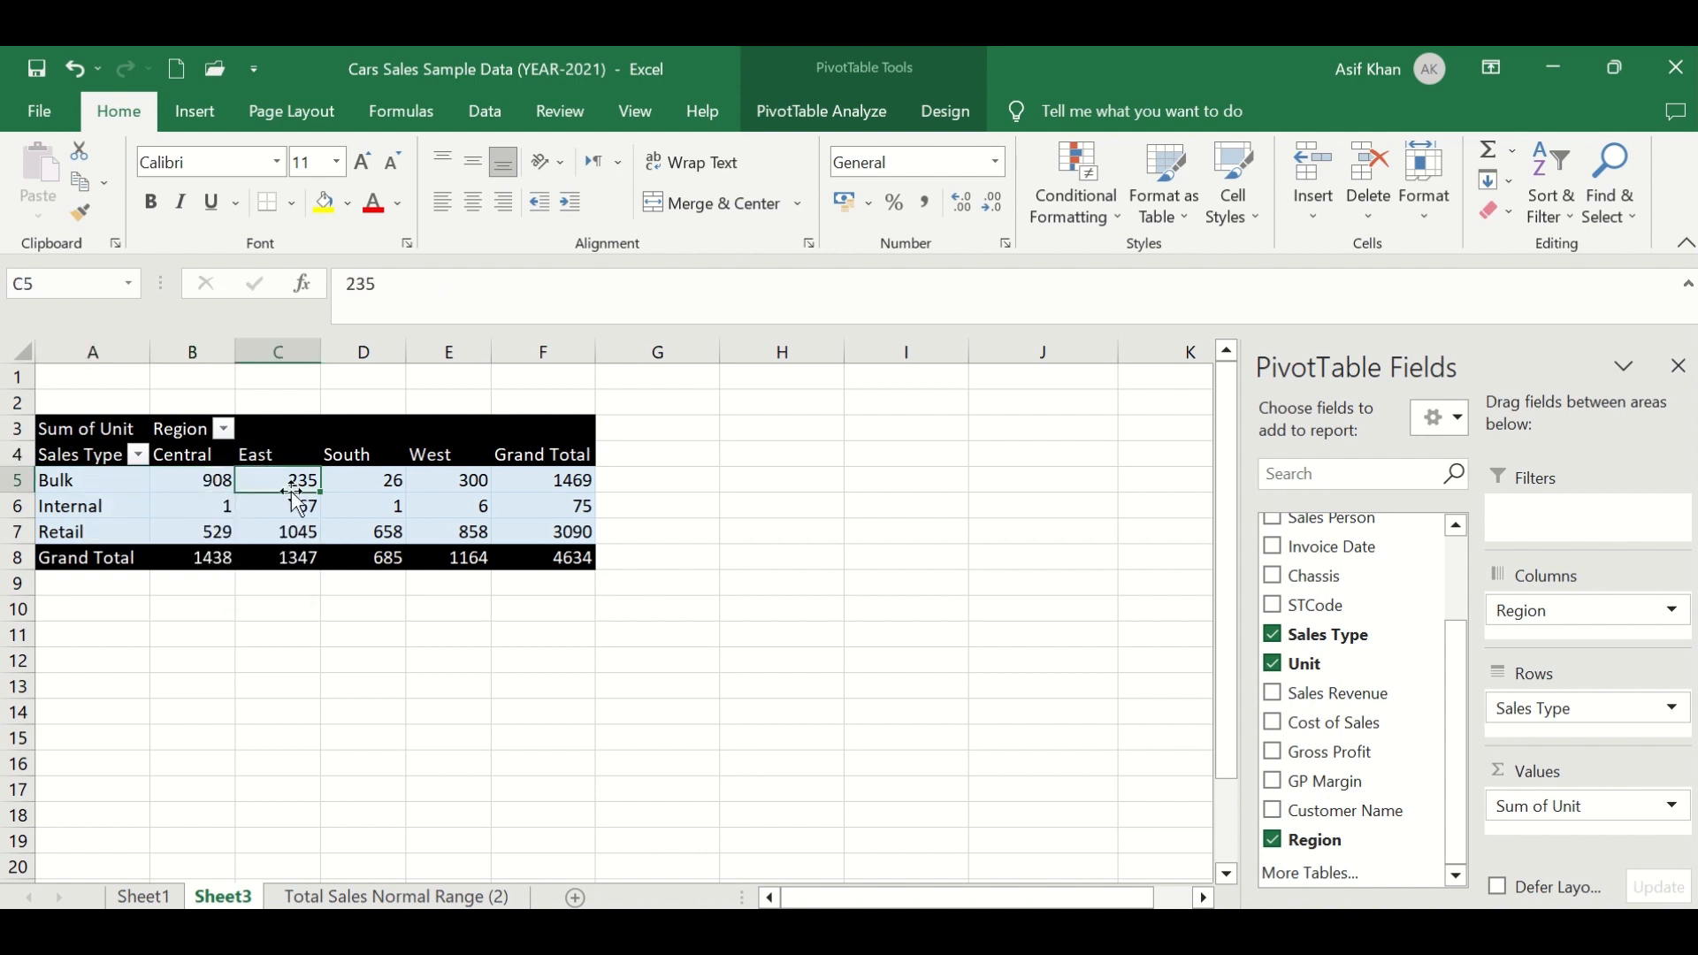
{"action": "left_click", "coordinate": [125, 484]}
{"action": "left_click", "coordinate": [359, 455]}
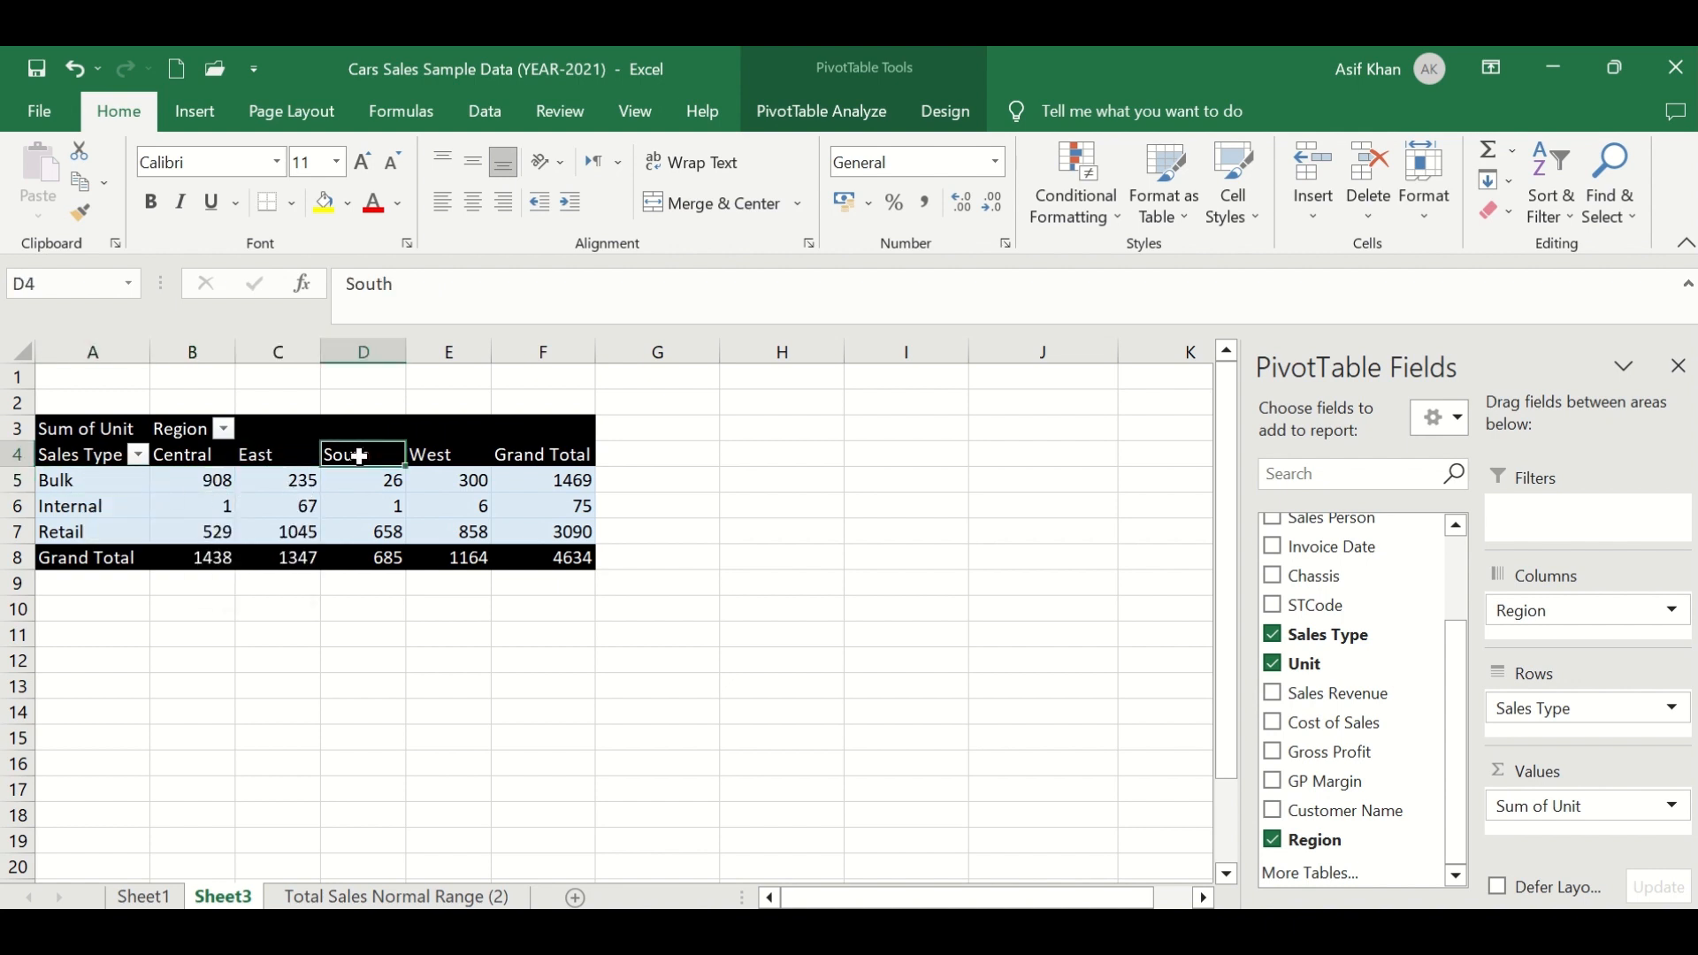
- Rearrange the PivotTable so Region is in the rows and Sales Type is in the columns
{"action": "left_click", "coordinate": [362, 479]}
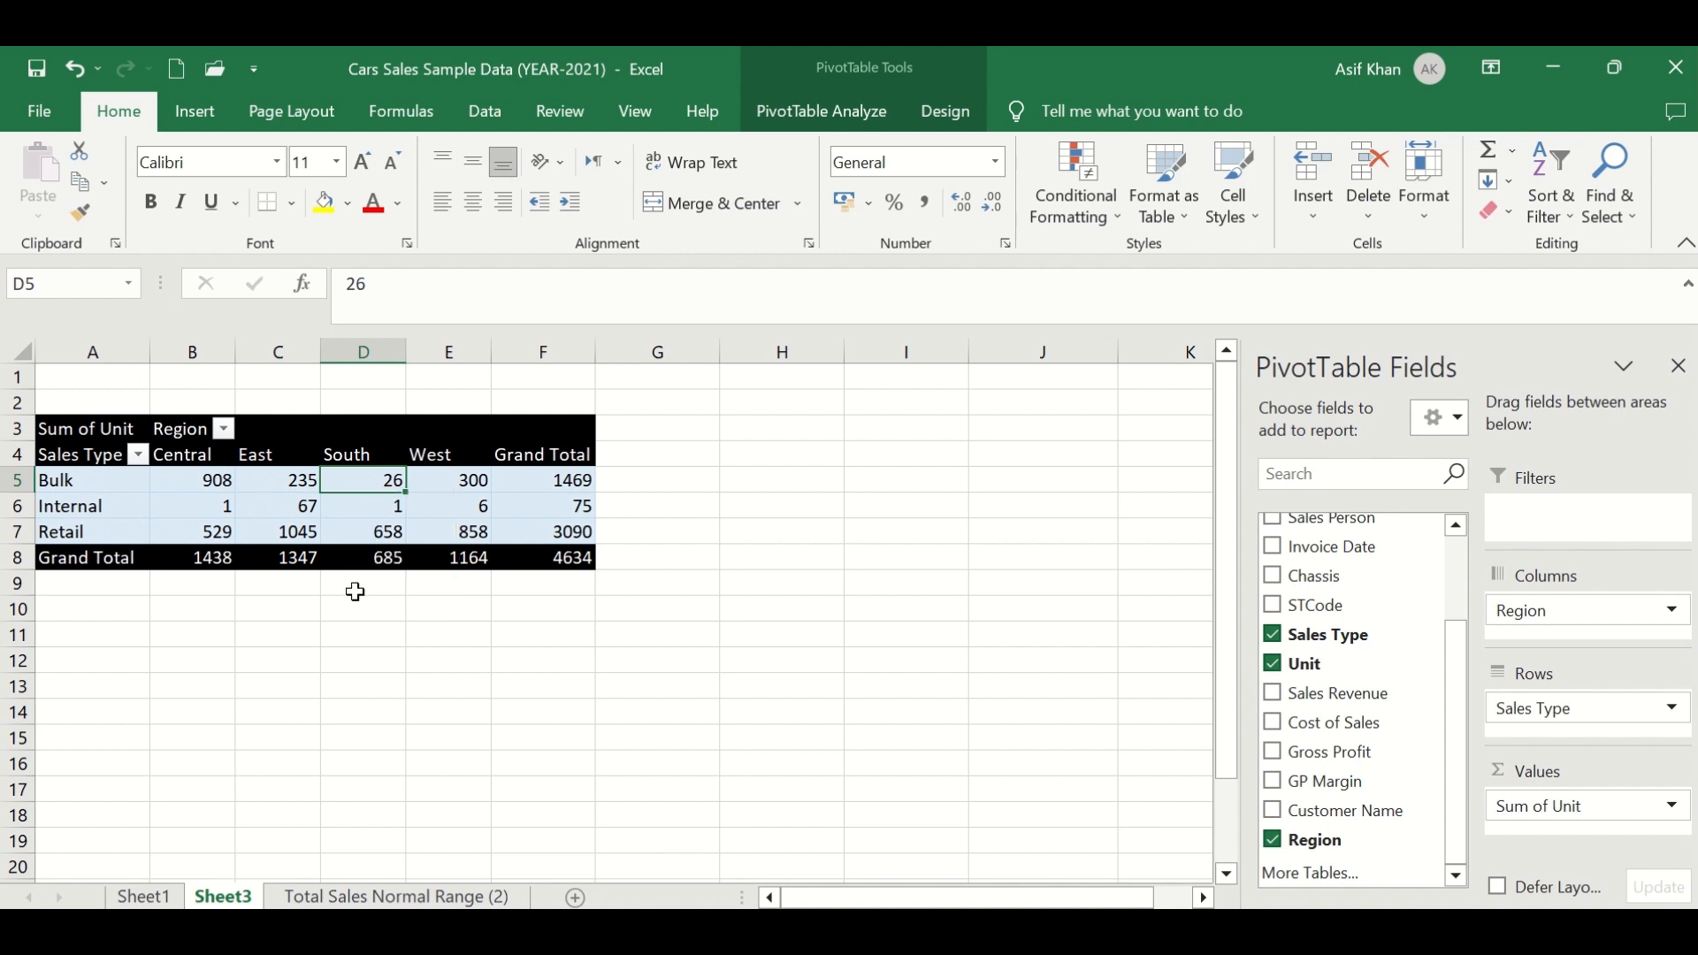
{"action": "left_click", "coordinate": [428, 455]}
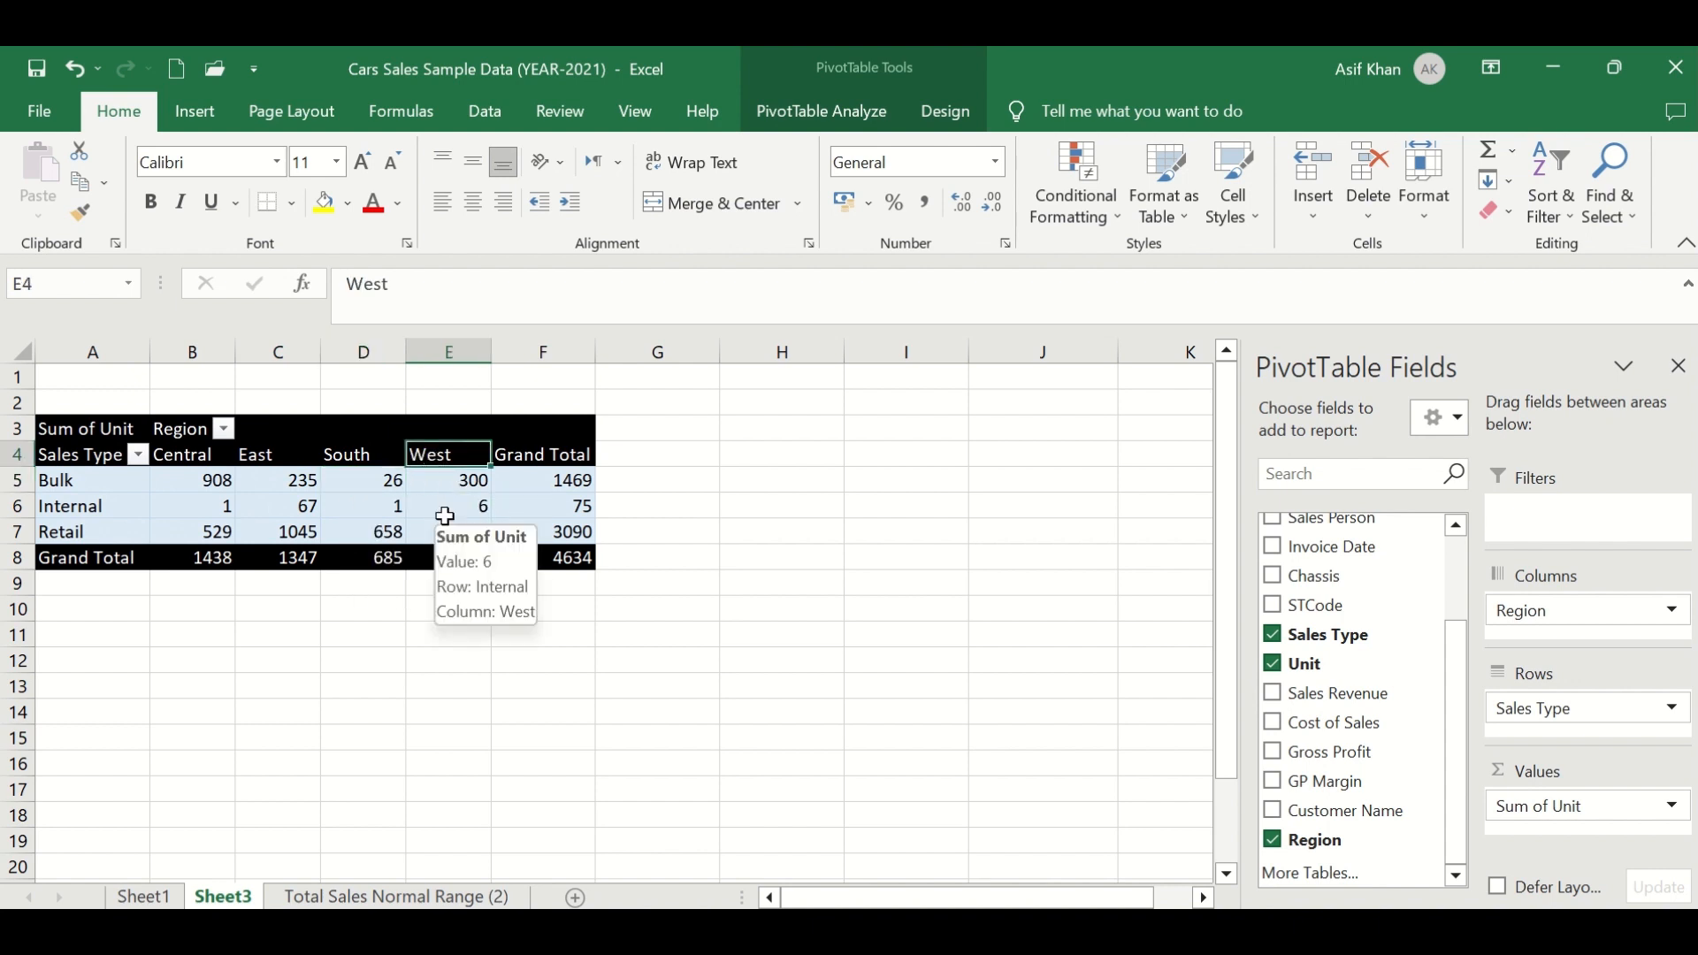
{"action": "left_click", "coordinate": [1580, 610]}
{"action": "left_click_drag", "start_coordinate": [1583, 616], "coordinate": [1562, 720]}
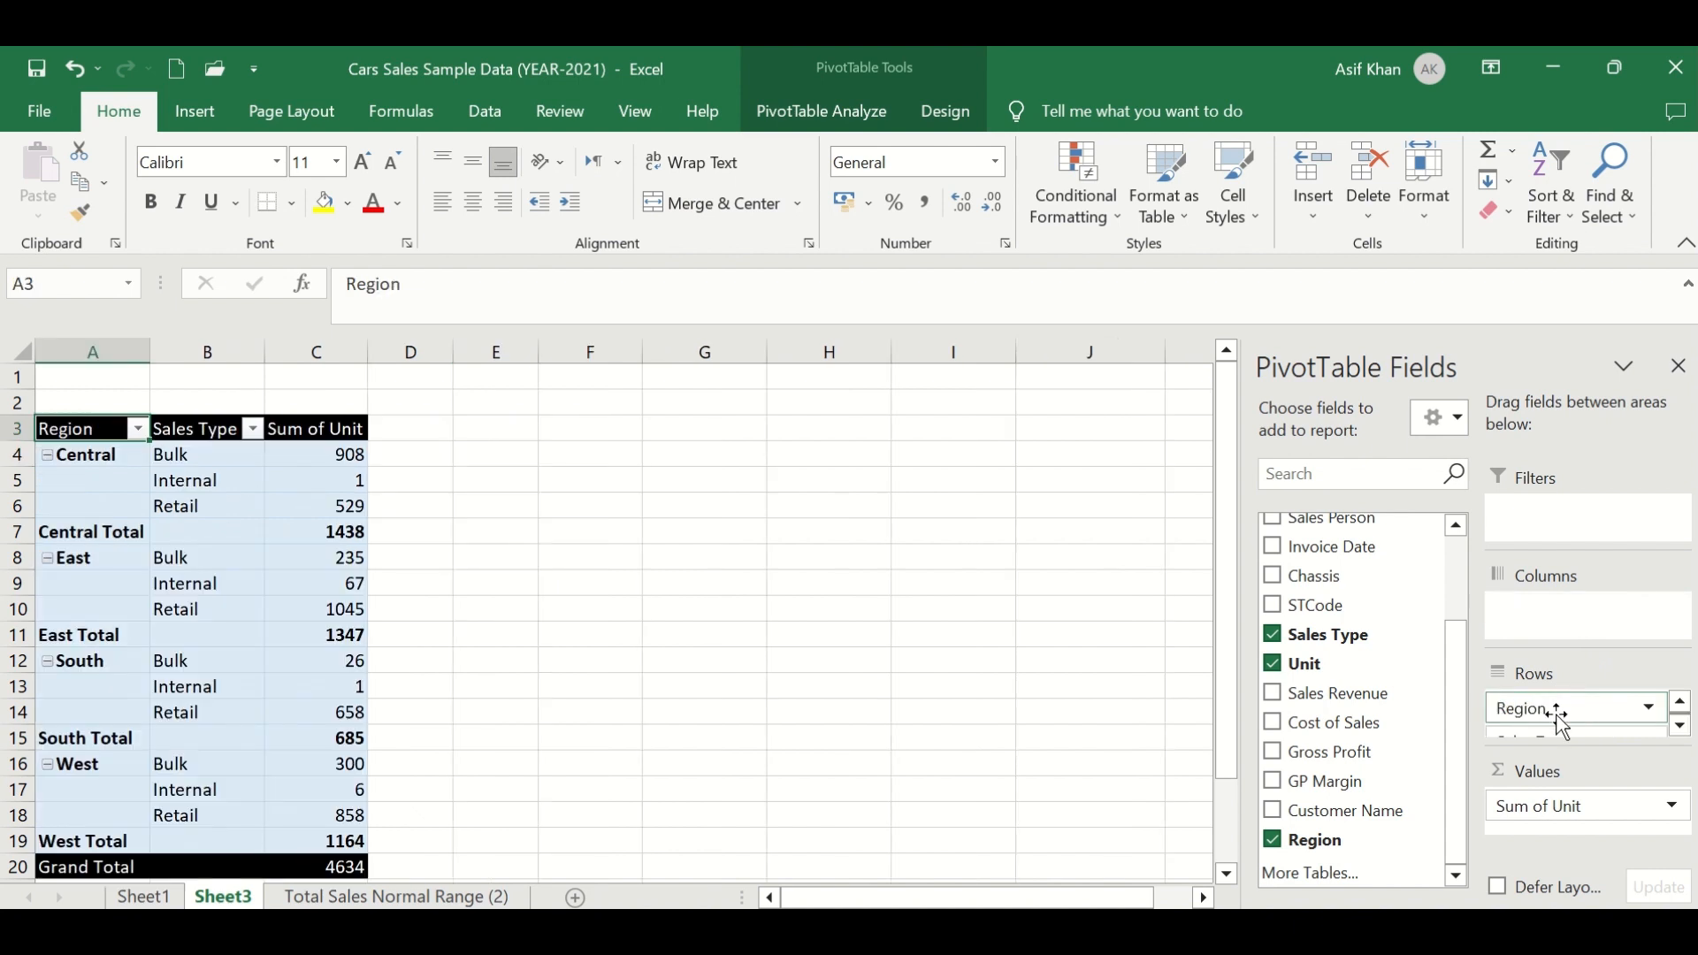
{"action": "left_click_drag", "start_coordinate": [1550, 637], "coordinate": [1552, 626]}
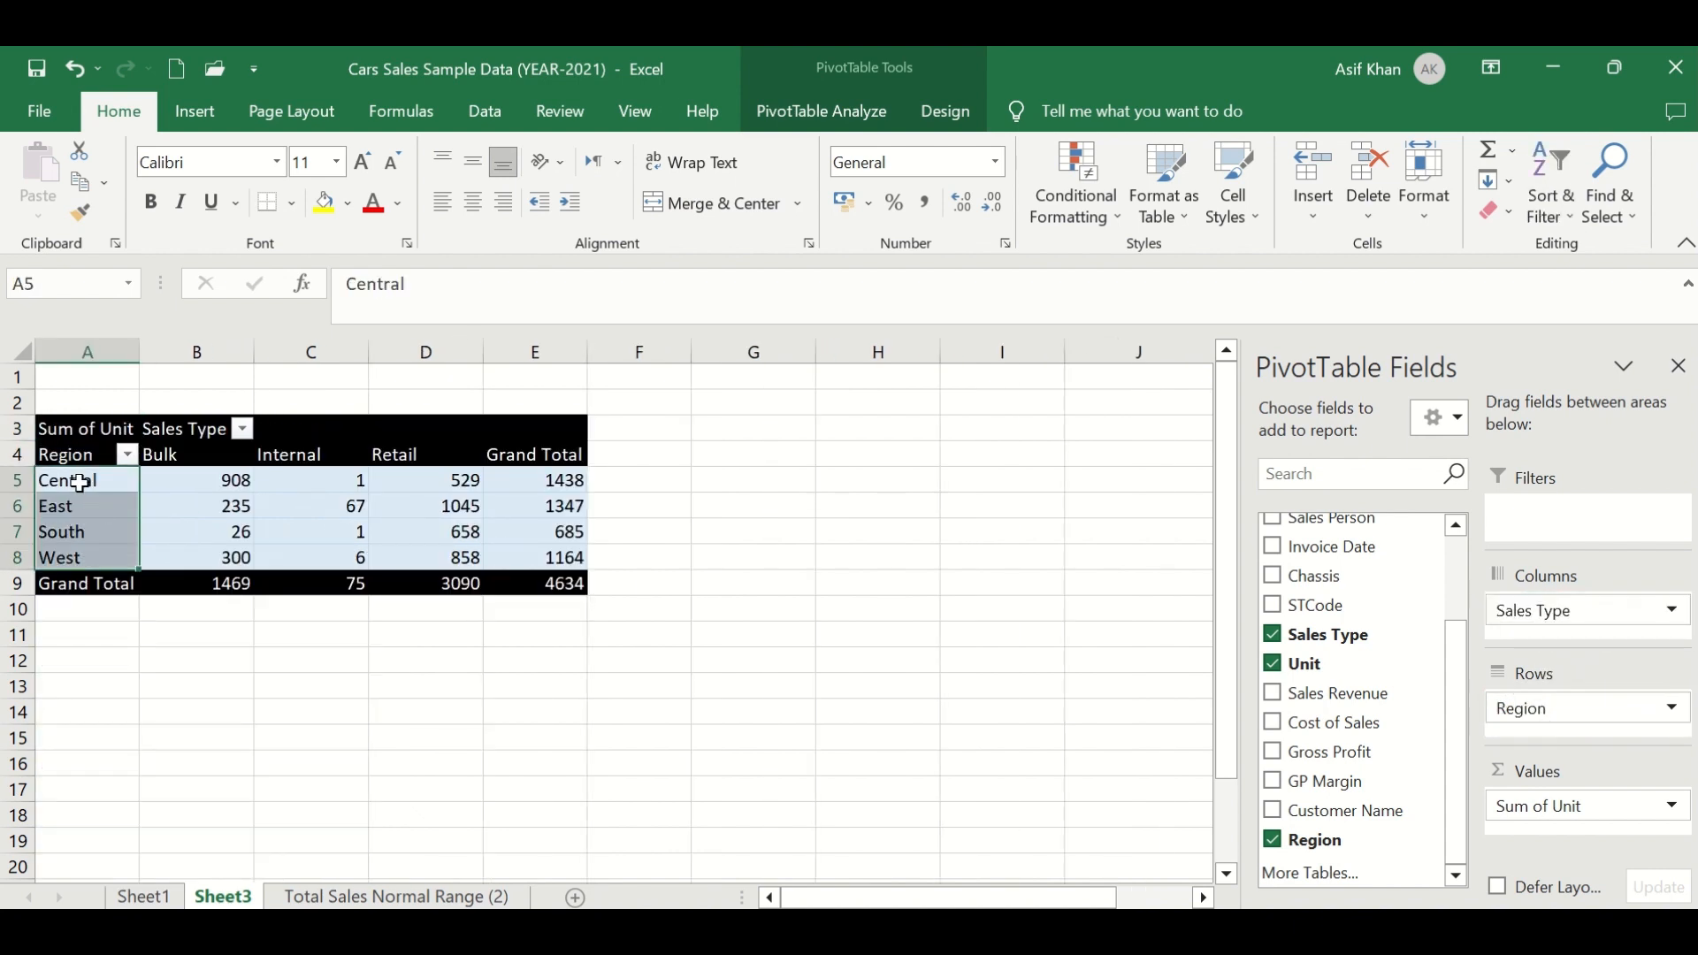
- Review the region rows and the Bulk, Internal and Retail columns of the rearranged PivotTable
{"action": "left_click_drag", "start_coordinate": [68, 481], "coordinate": [68, 557]}
{"action": "left_click", "coordinate": [202, 440]}
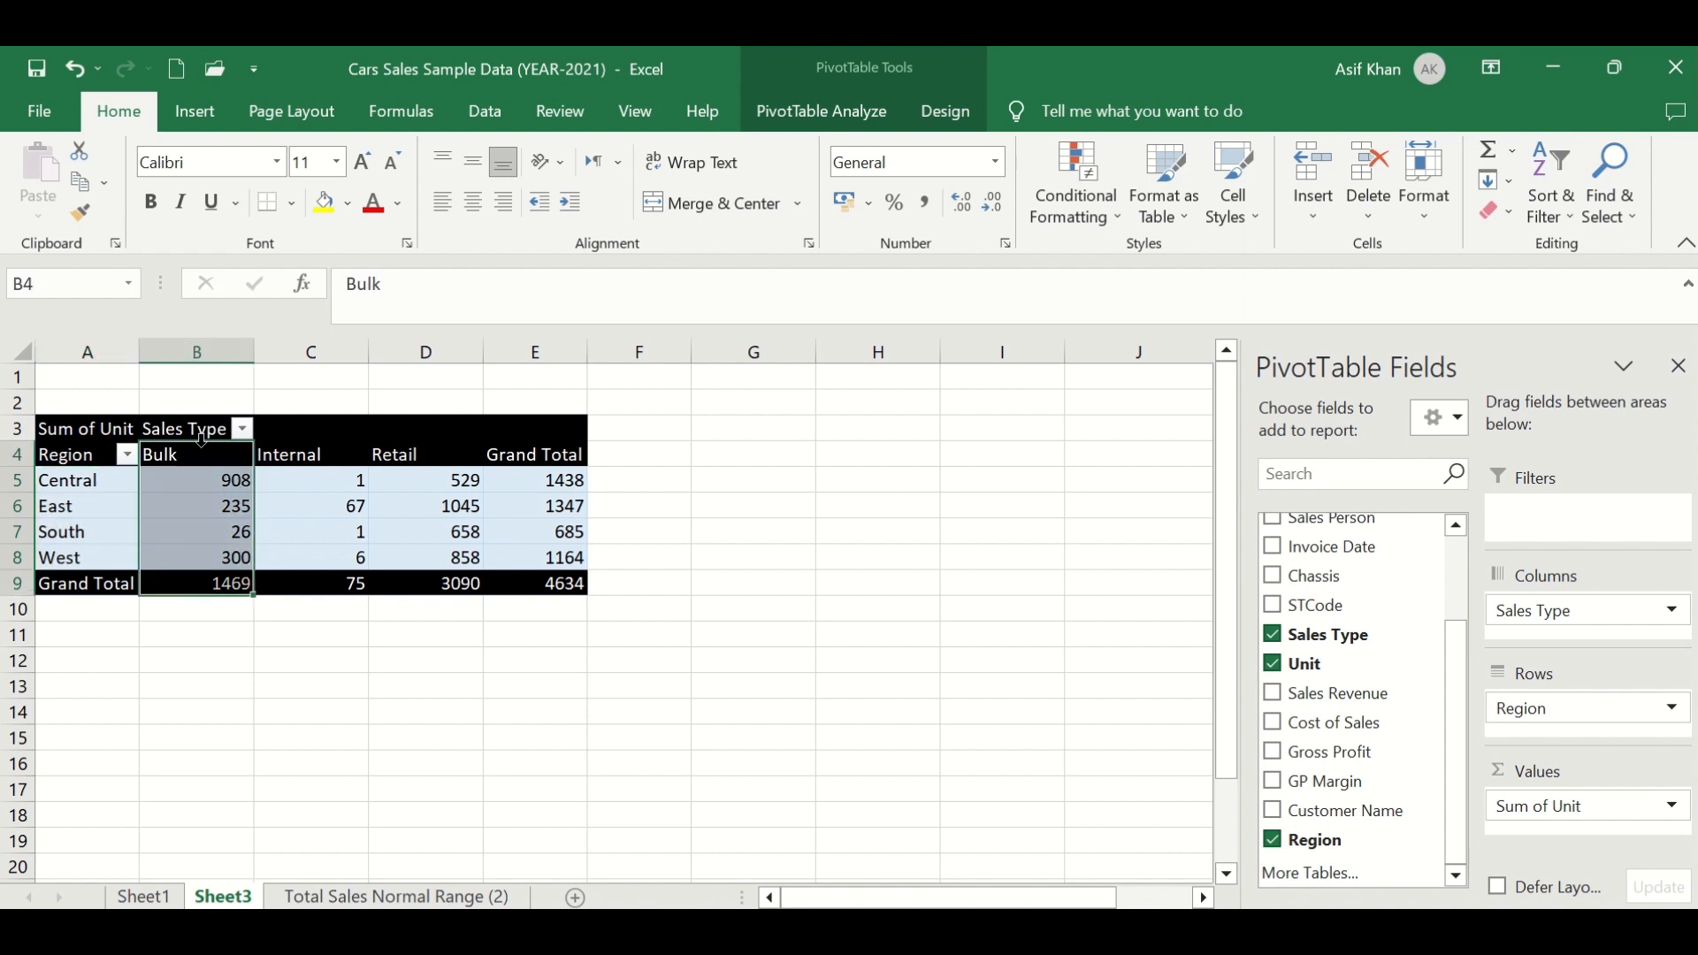
{"action": "left_click", "coordinate": [202, 433]}
{"action": "left_click_drag", "start_coordinate": [197, 454], "coordinate": [431, 582]}
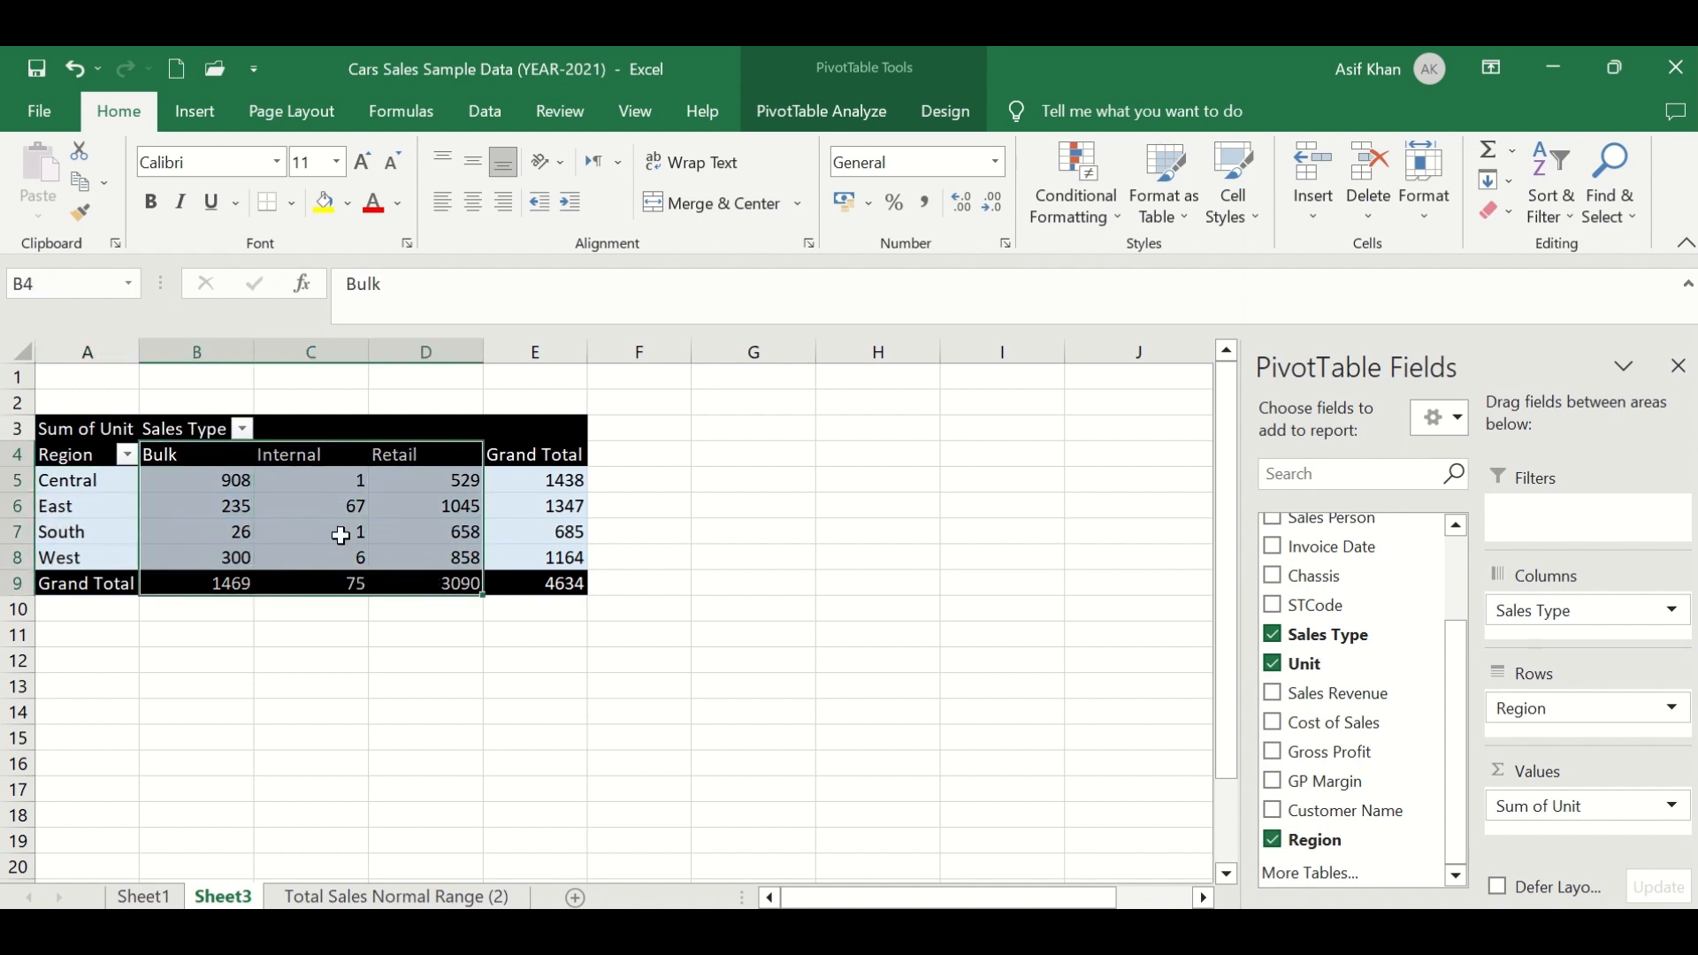
{"action": "left_click", "coordinate": [215, 442]}
{"action": "left_click", "coordinate": [298, 458]}
{"action": "left_click", "coordinate": [376, 462]}
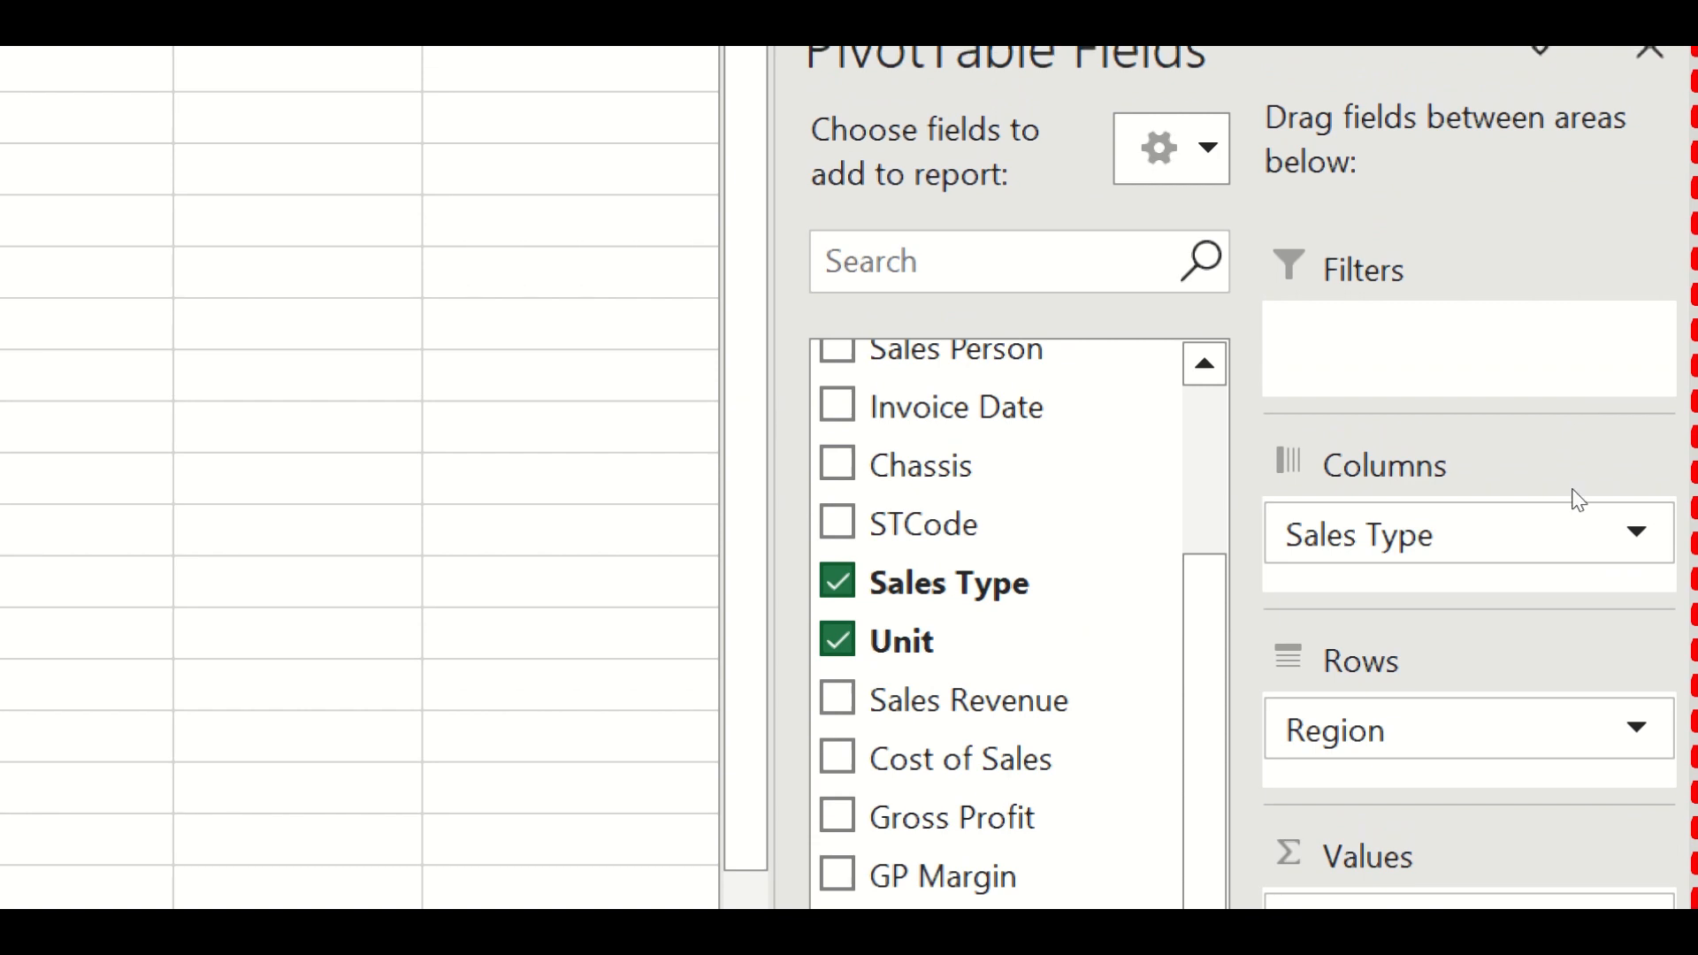
- Move the Sales Type field from the columns into the PivotTable's report filter
{"action": "left_click", "coordinate": [1552, 554]}
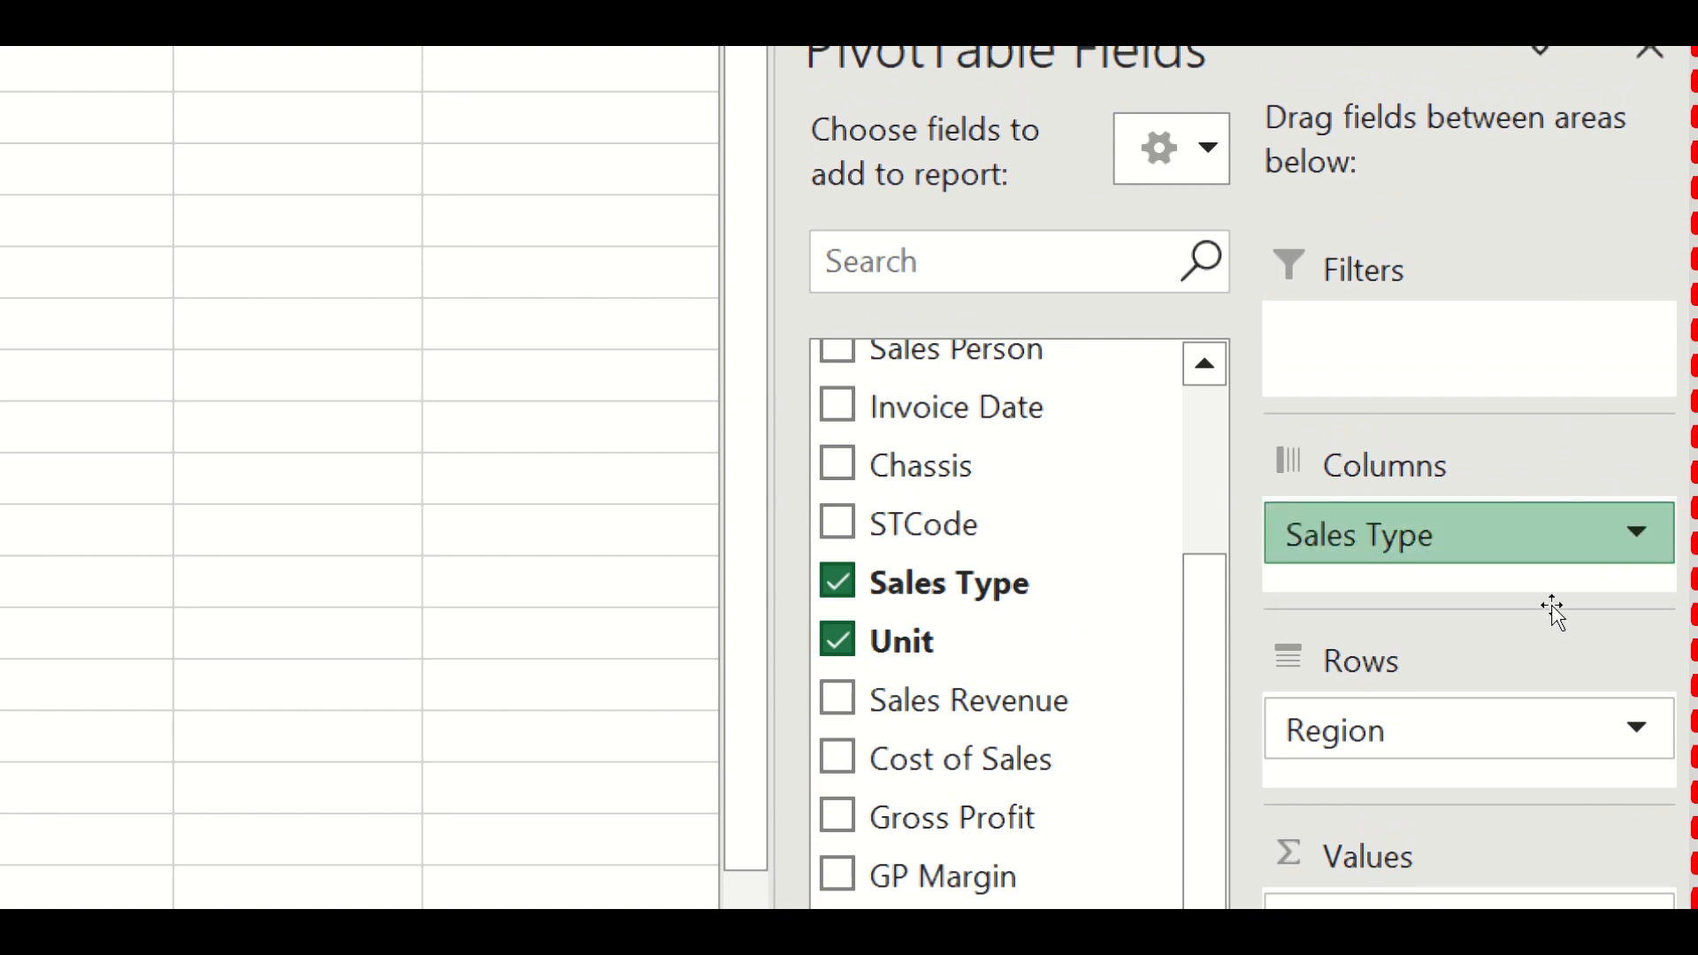
{"action": "left_click_drag", "start_coordinate": [1554, 610], "coordinate": [1535, 510]}
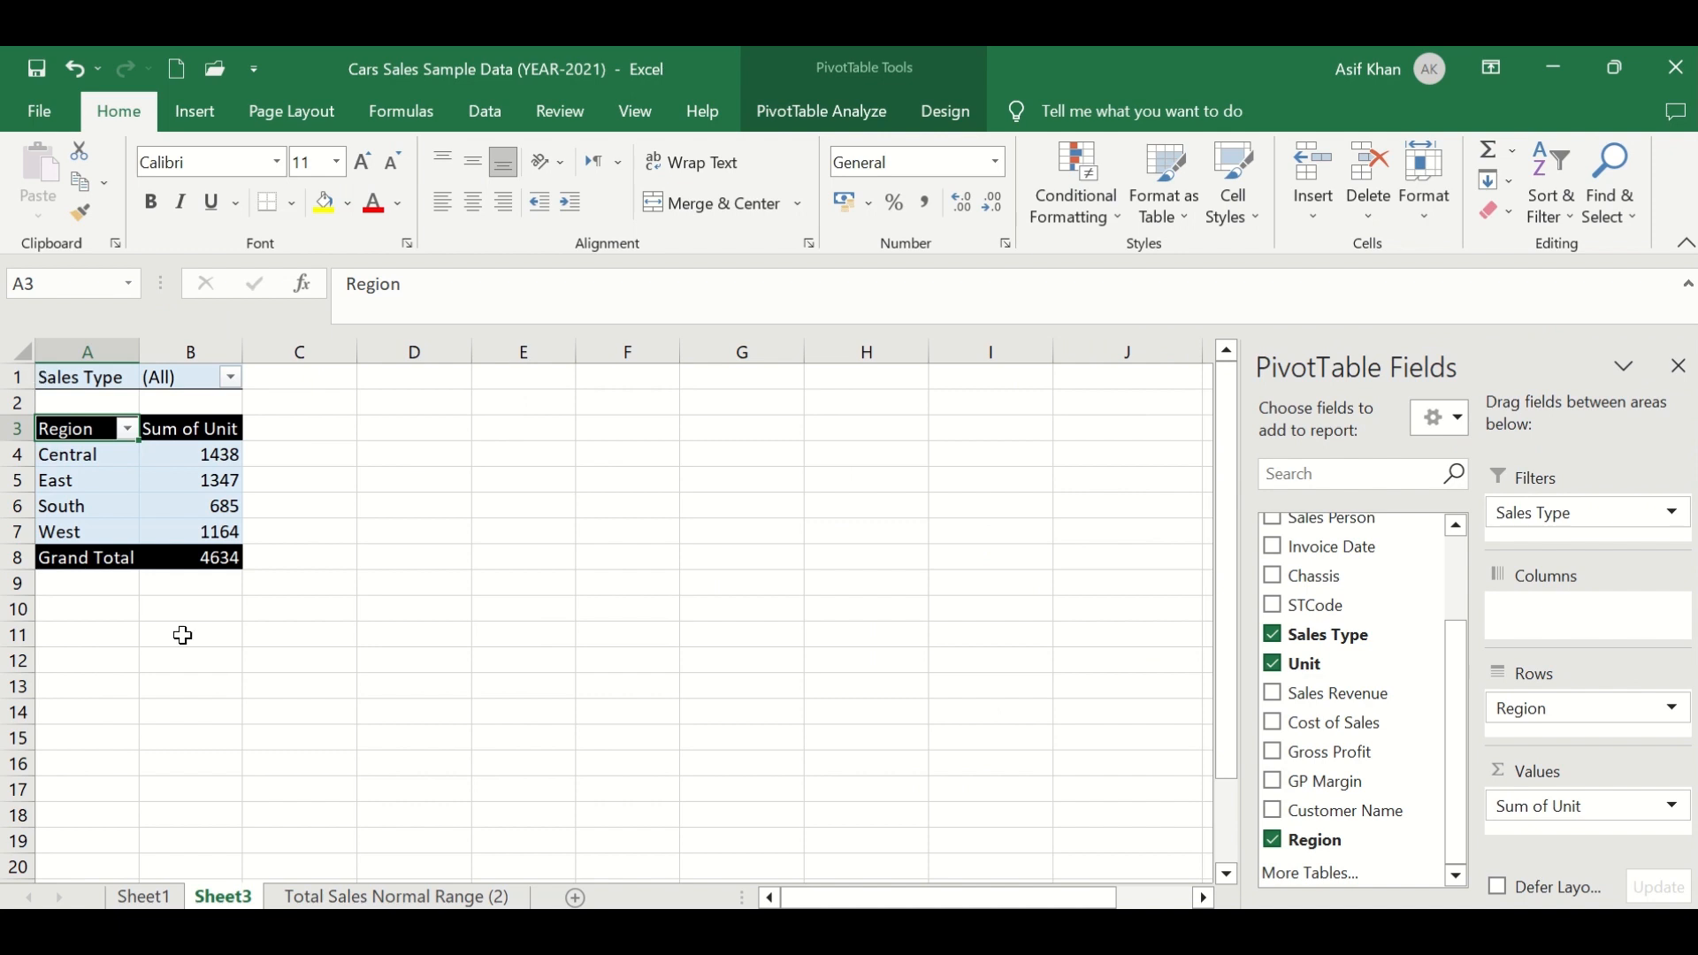
{"action": "left_click", "coordinate": [84, 452]}
{"action": "left_click_drag", "start_coordinate": [84, 452], "coordinate": [80, 528]}
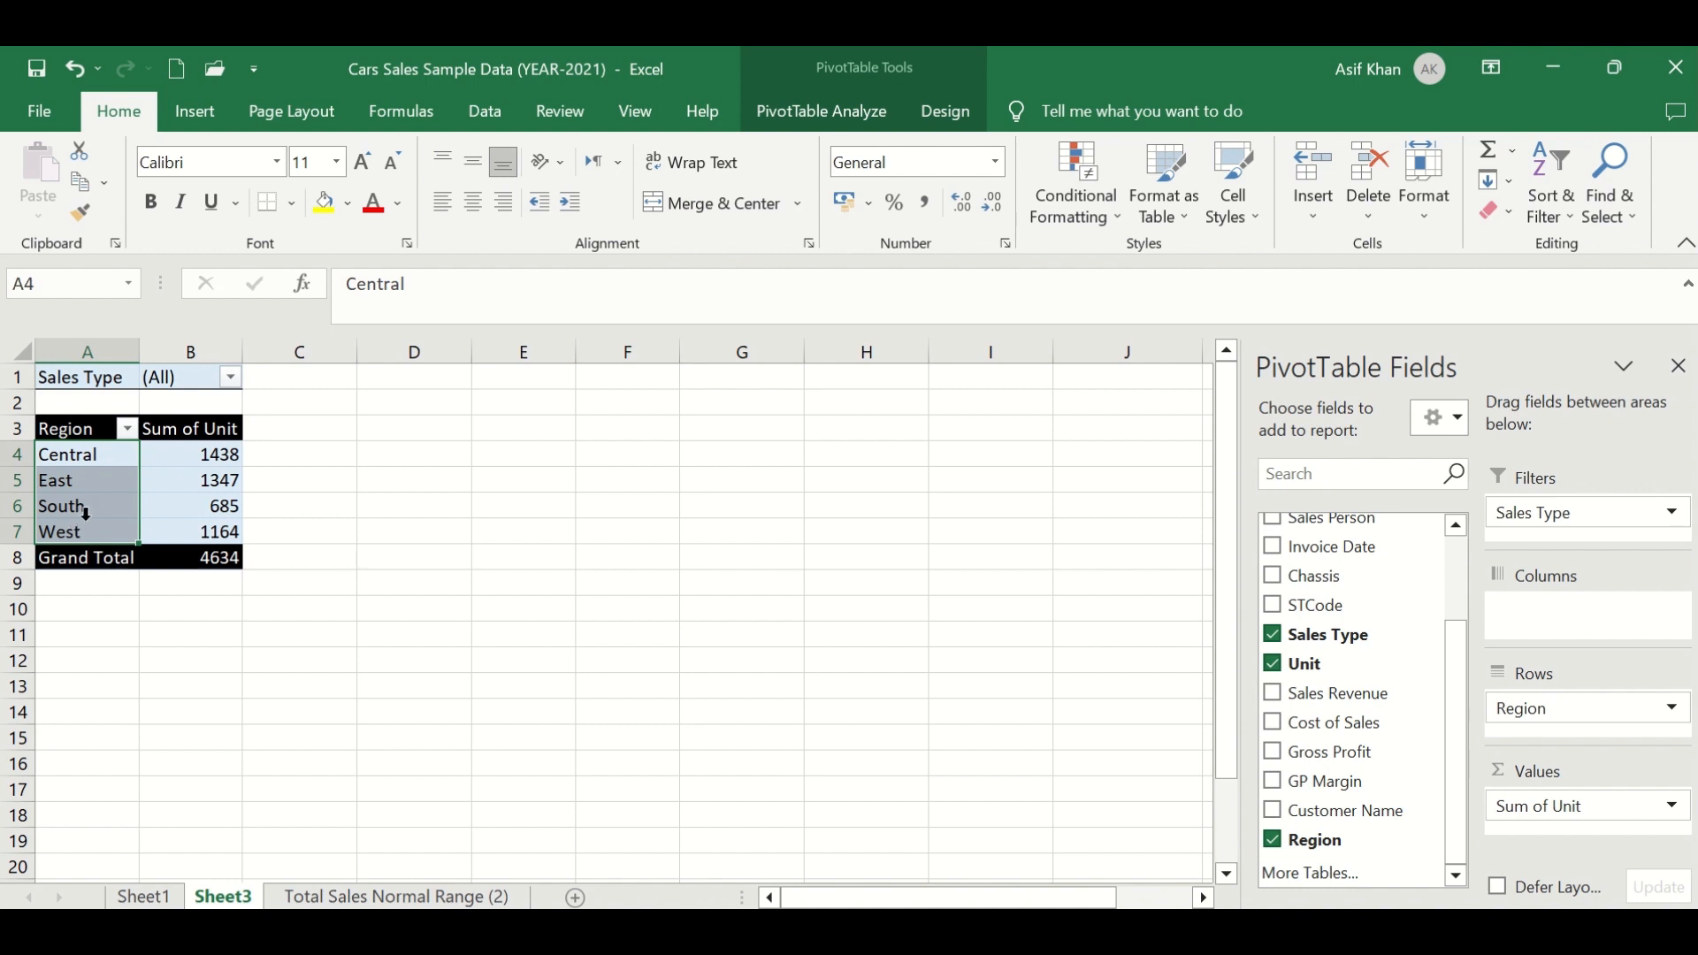
{"action": "left_click", "coordinate": [174, 469]}
{"action": "left_click_drag", "start_coordinate": [175, 521], "coordinate": [175, 521]}
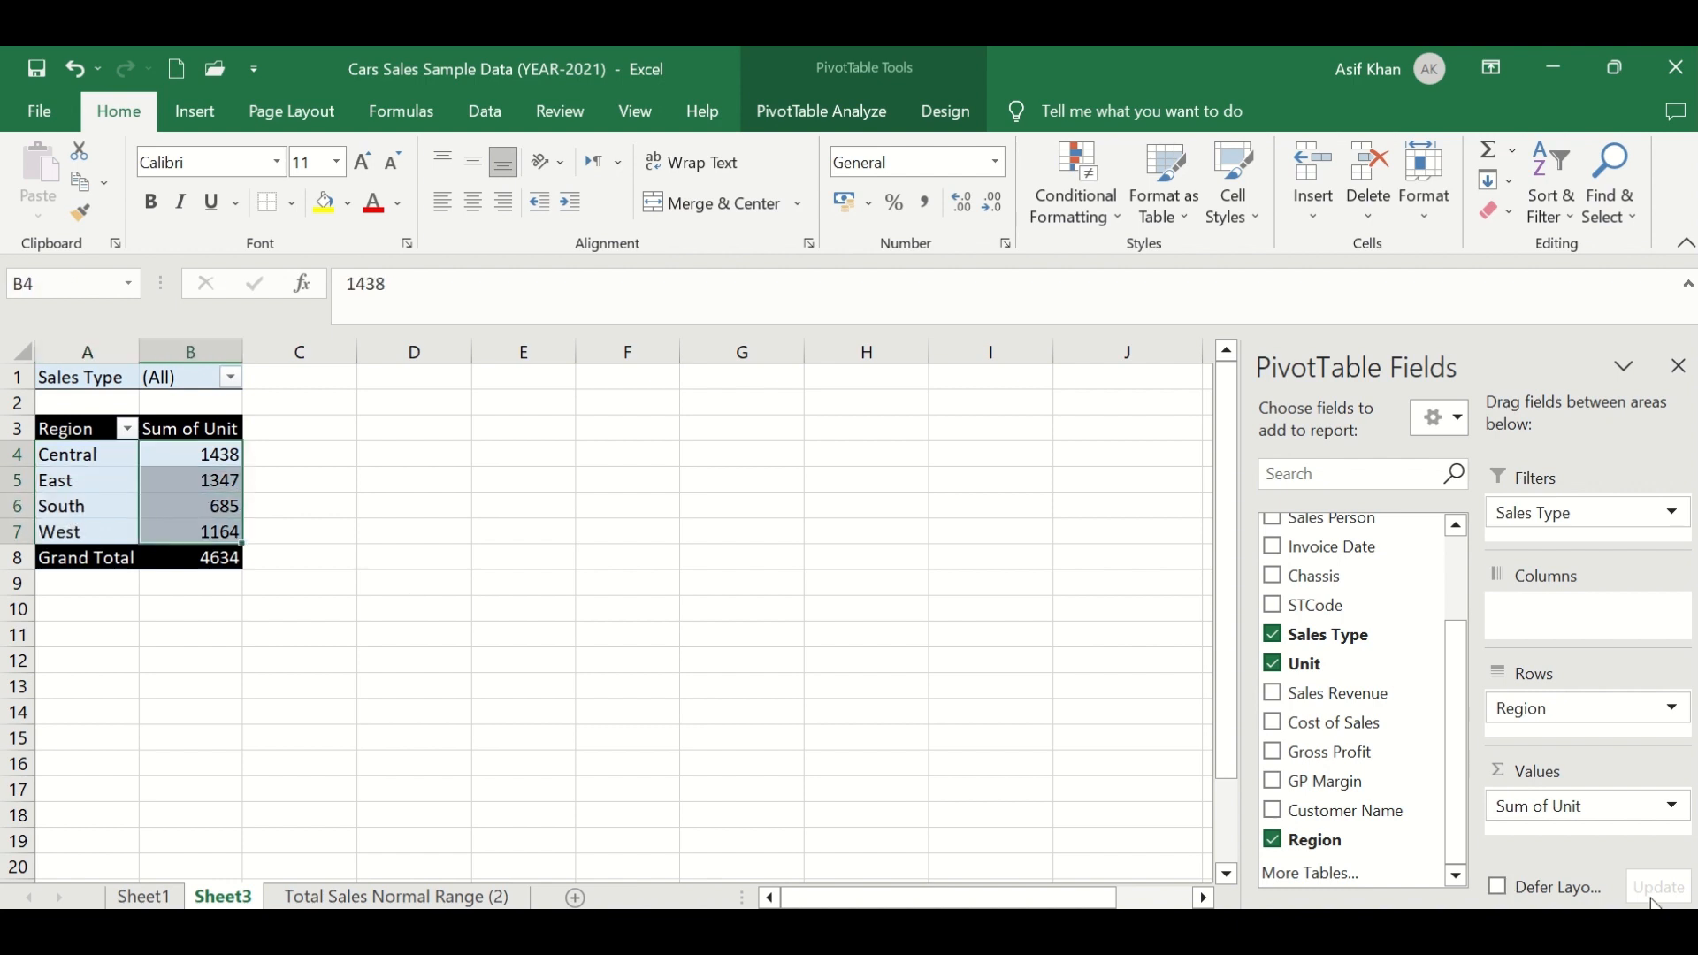
- Add the Sales Revenue field to the PivotTable's values alongside Sum of Unit
{"action": "left_click_drag", "start_coordinate": [1317, 707], "coordinate": [1590, 828]}
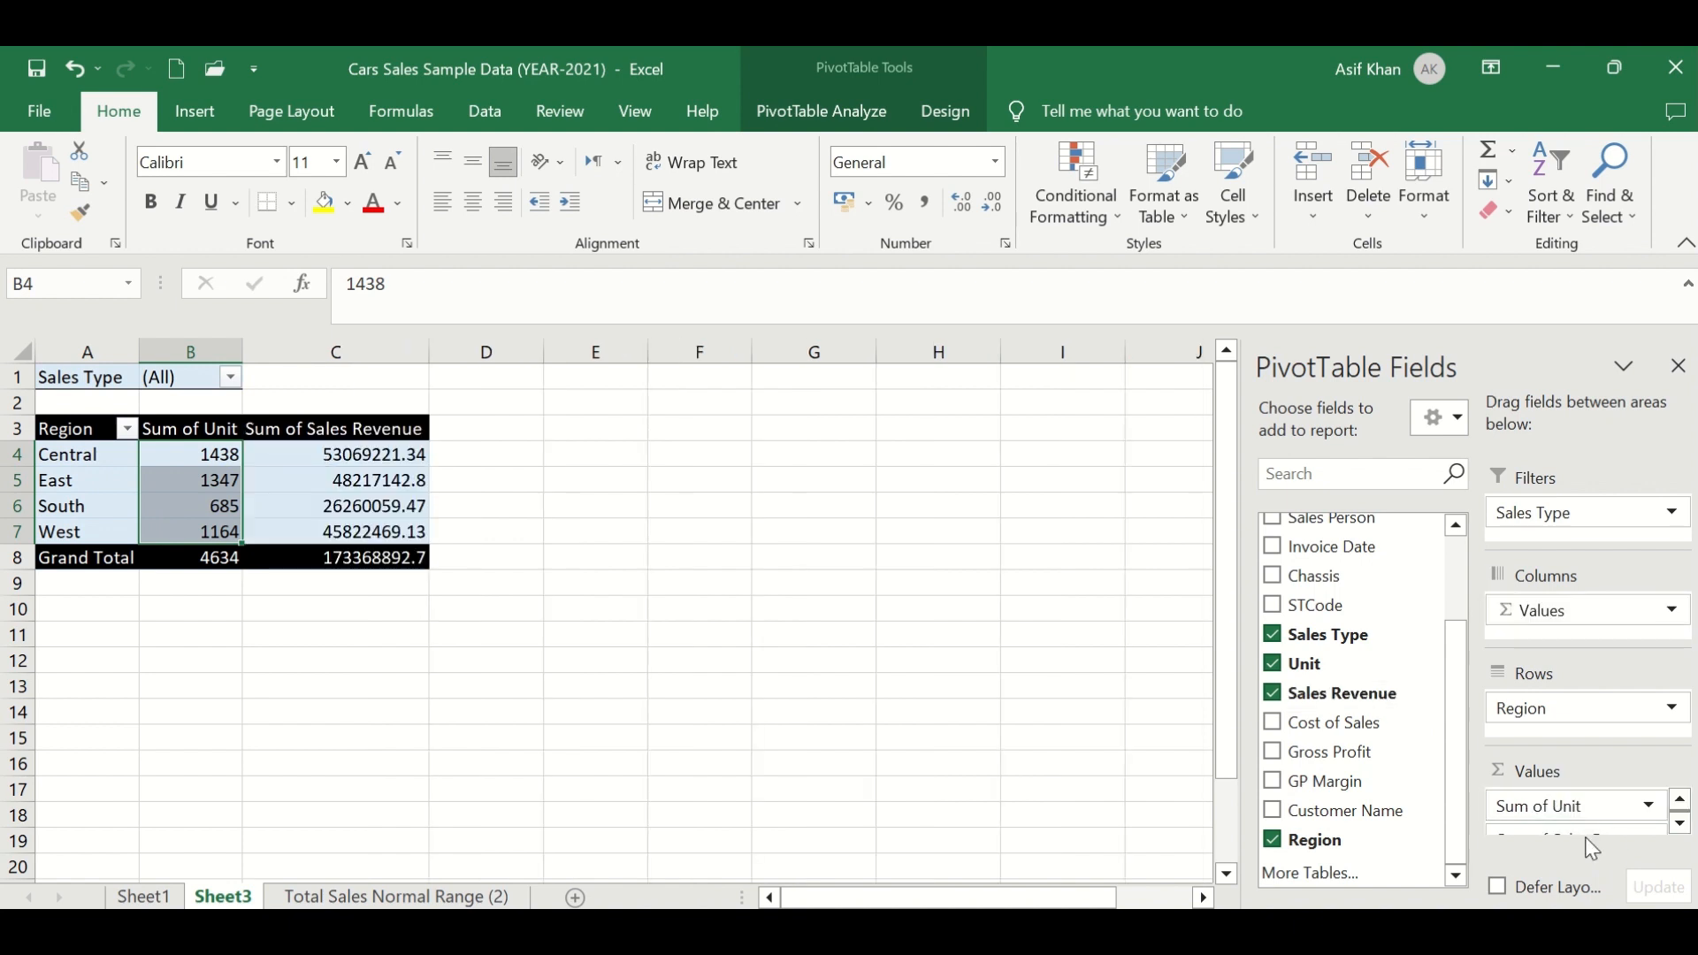
{"action": "scroll", "coordinate": [1588, 818], "scroll_direction": "down", "scroll_amount": 1}
{"action": "left_click", "coordinate": [360, 528]}
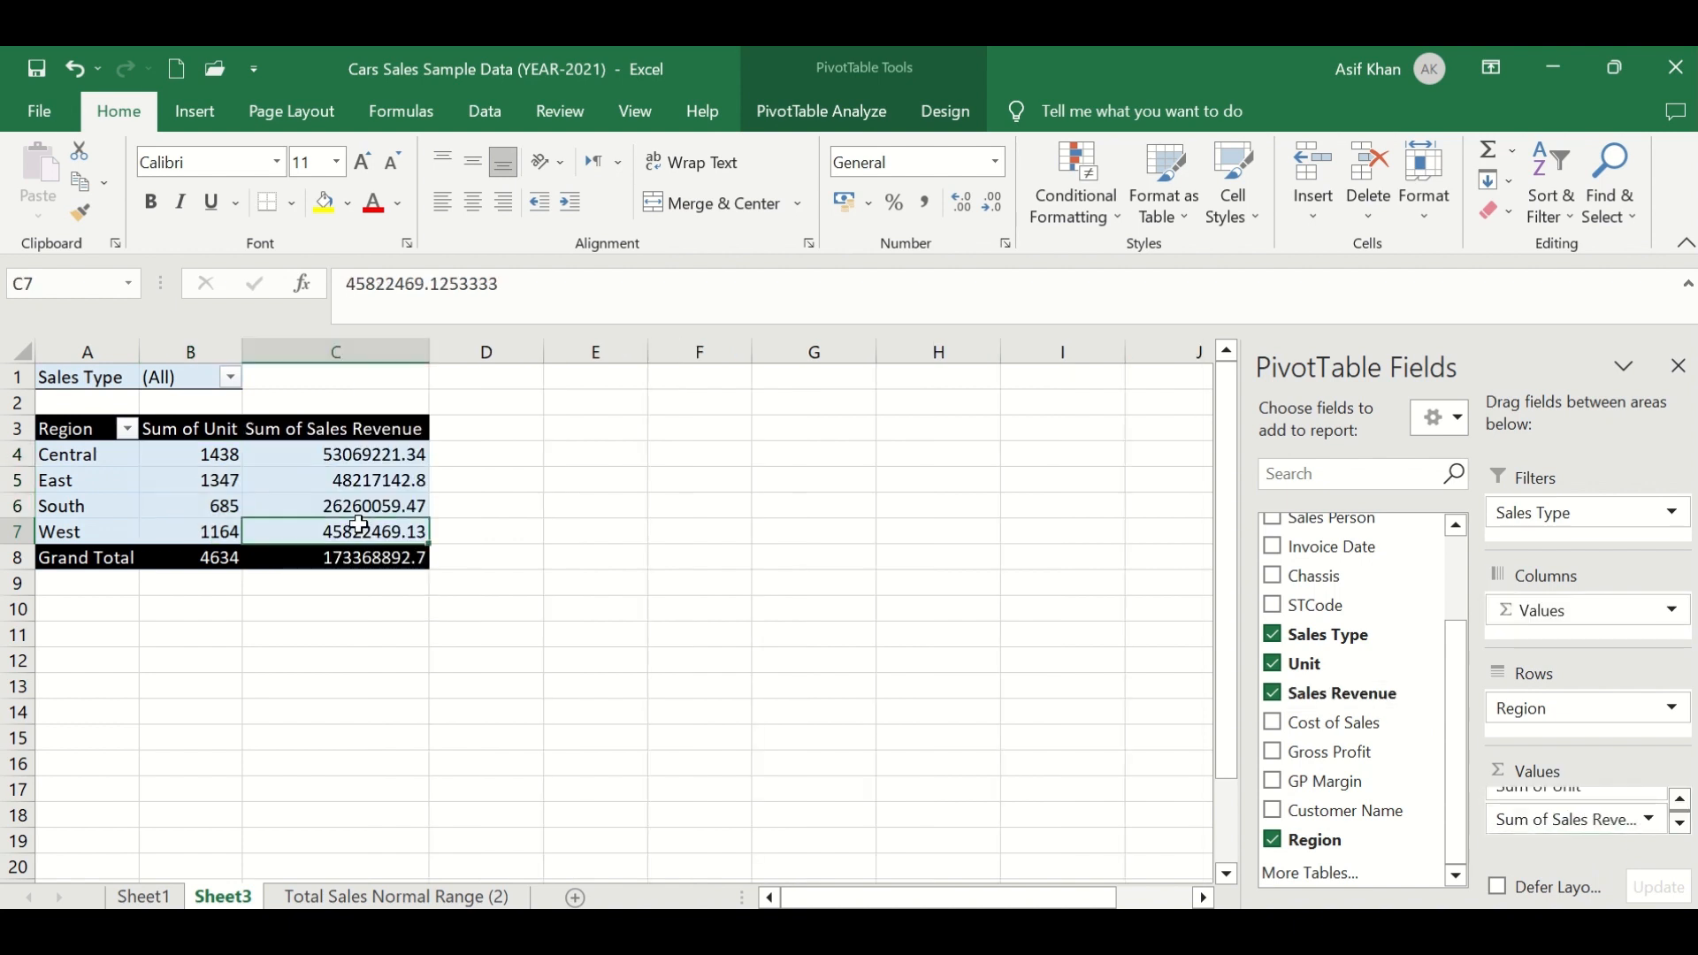
{"action": "left_click", "coordinate": [352, 559]}
- Format the Sum of Sales Revenue values as Number with 2 decimal places and a 1000 separator
{"action": "left_click", "coordinate": [1539, 820]}
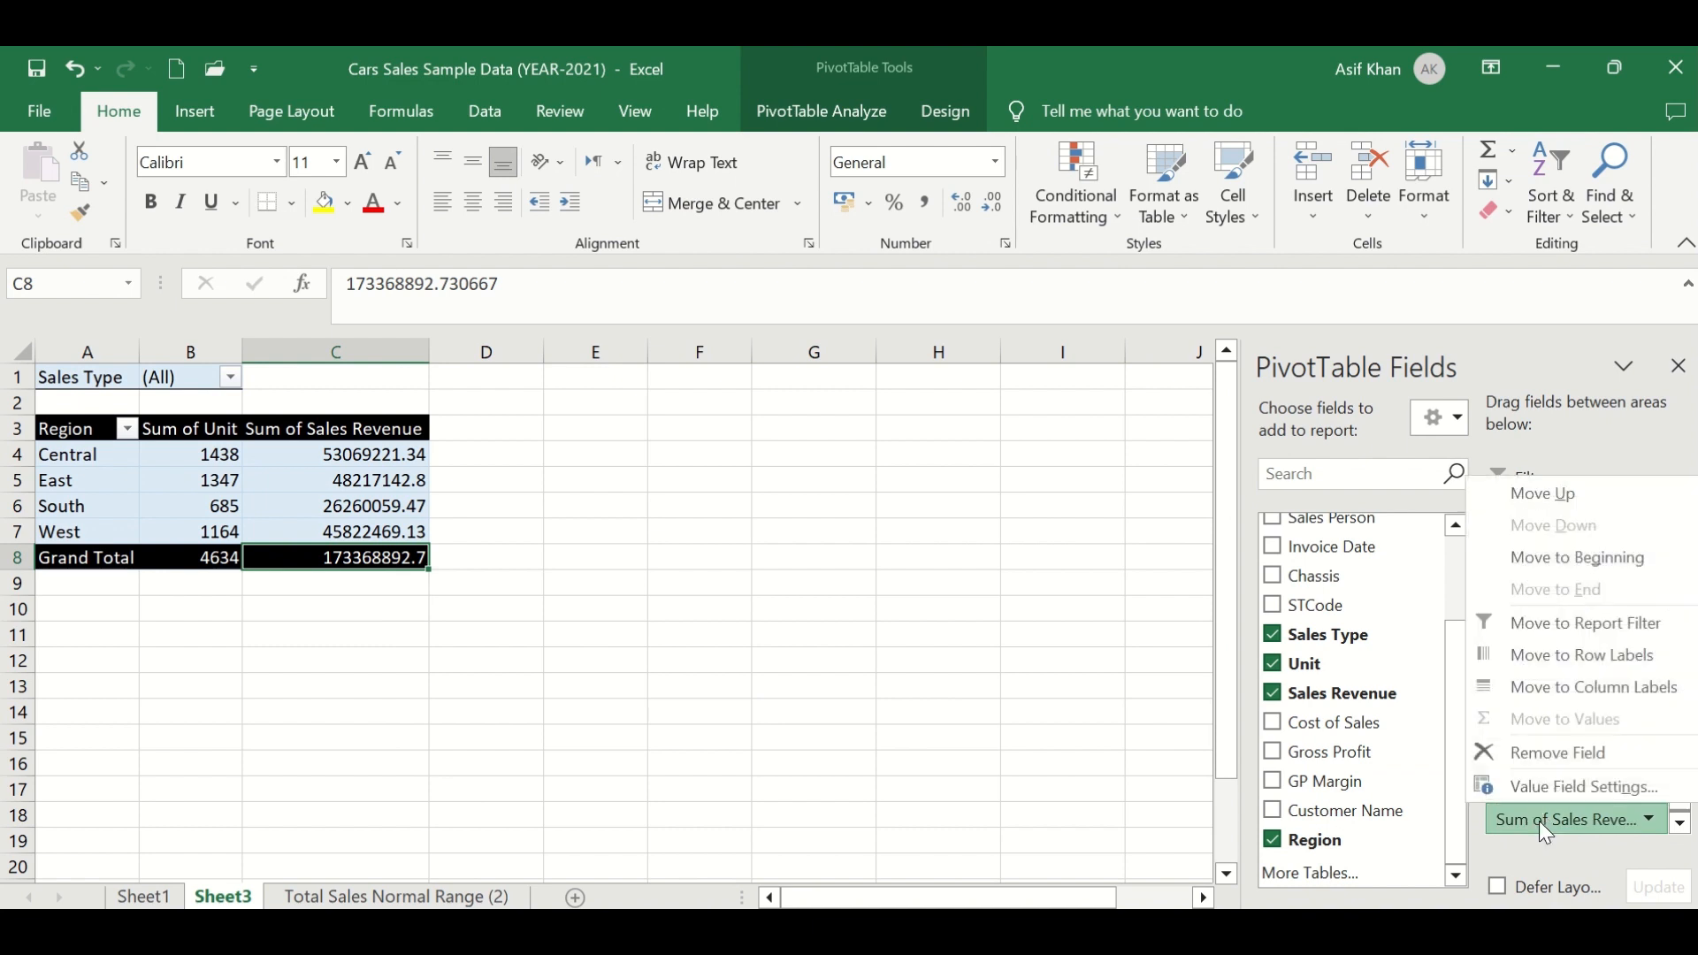
{"action": "left_click", "coordinate": [1588, 789]}
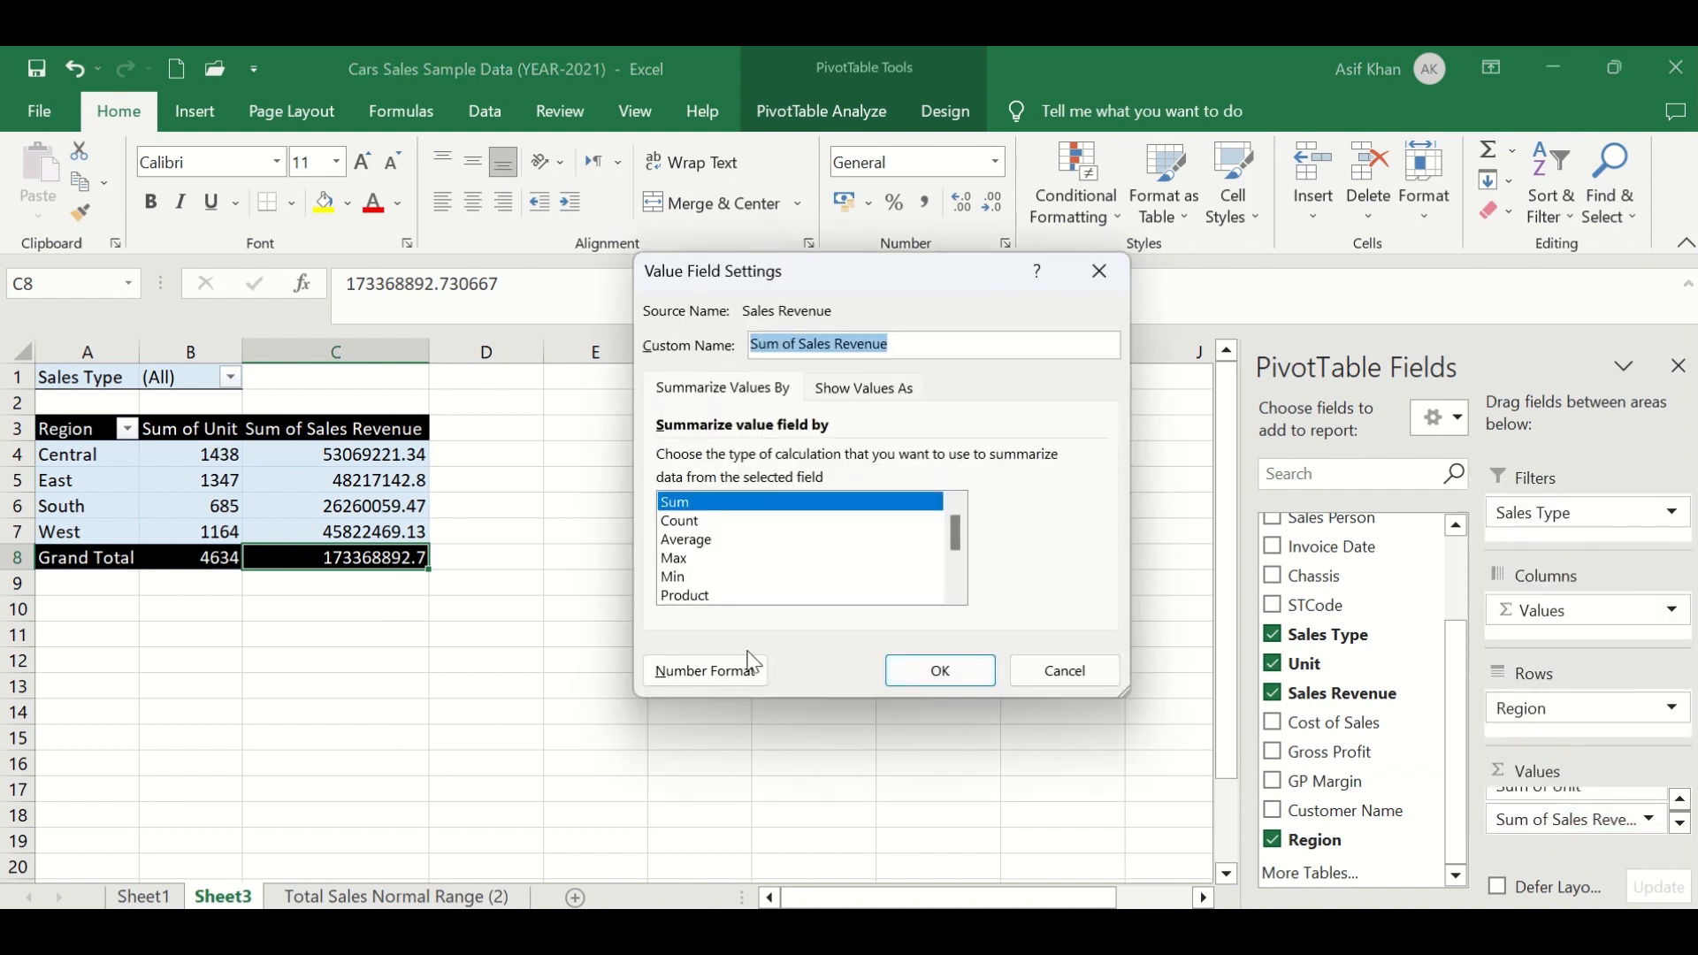
{"action": "left_click", "coordinate": [727, 671]}
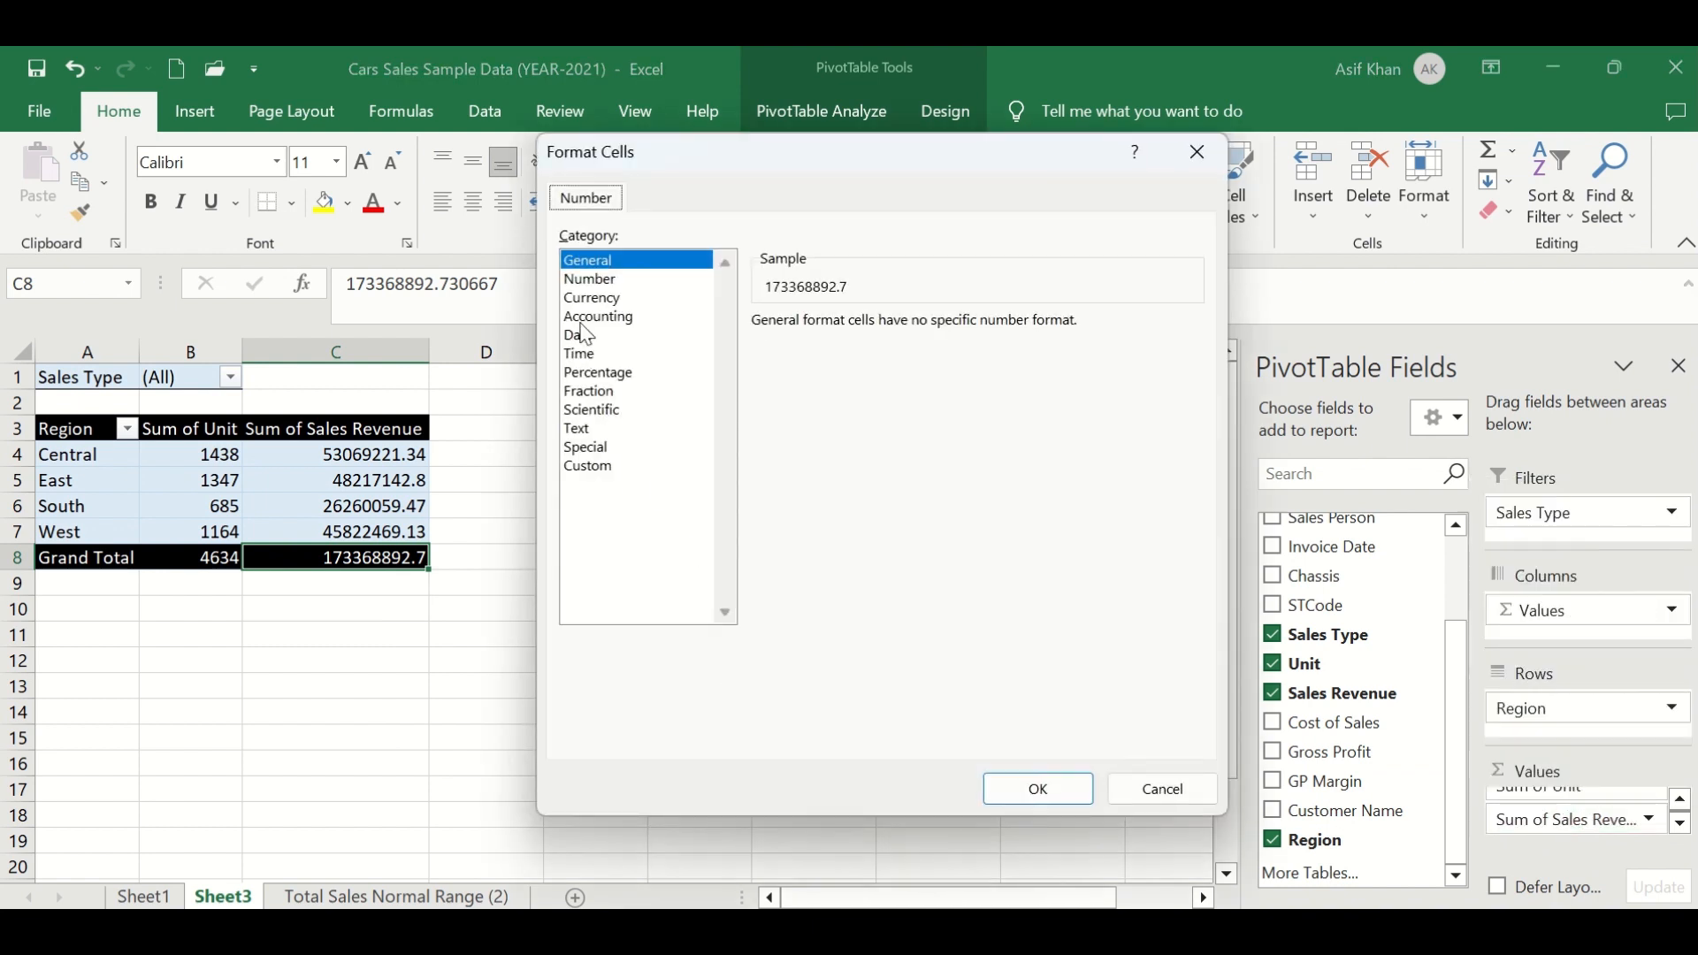
{"action": "left_click", "coordinate": [587, 280]}
{"action": "left_click", "coordinate": [786, 469]}
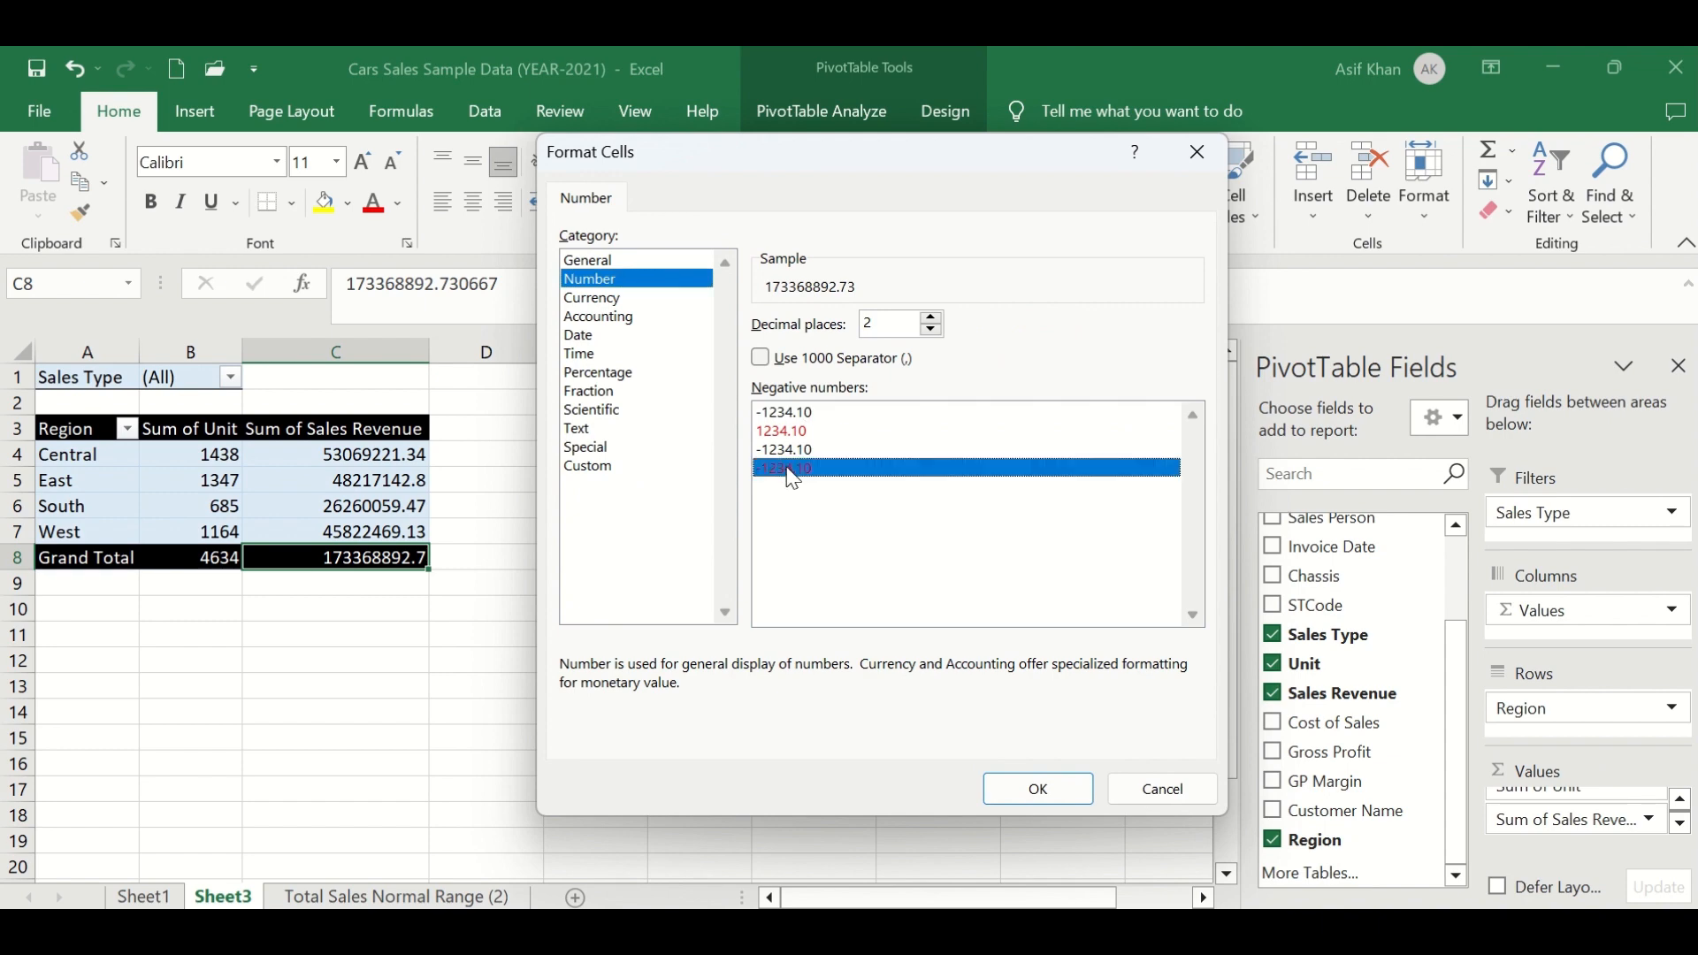
{"action": "left_click", "coordinate": [762, 358]}
{"action": "left_click", "coordinate": [1064, 790]}
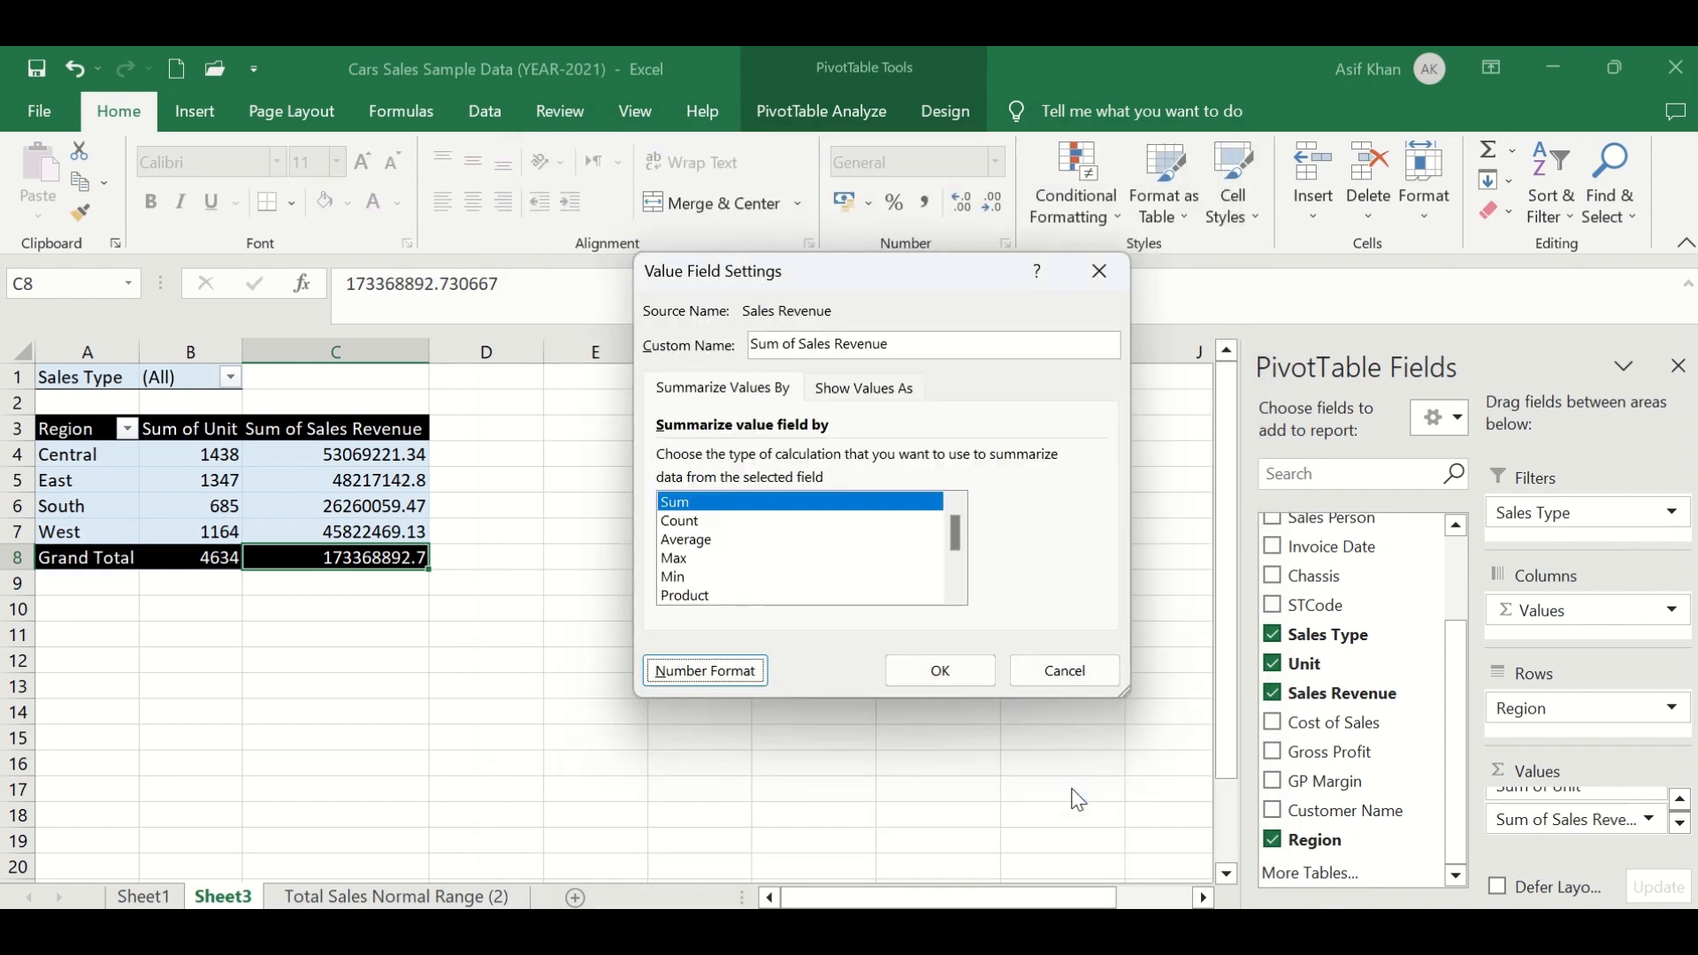
{"action": "left_click", "coordinate": [934, 674]}
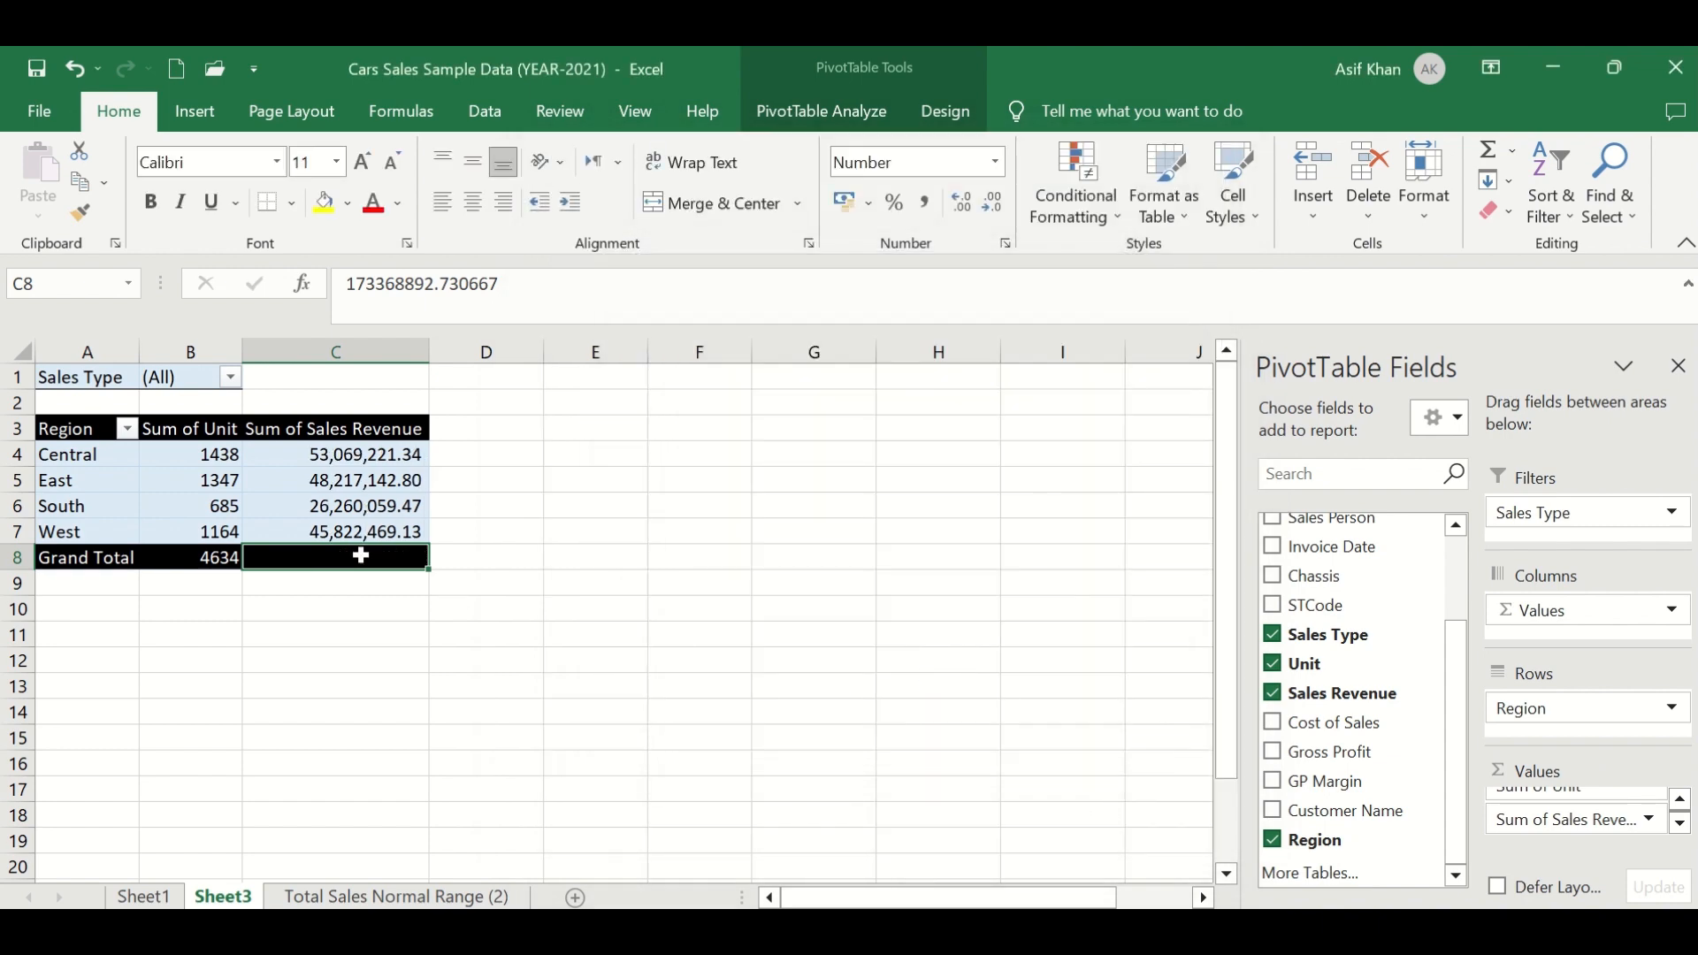
- Examine the Sales Type report filter and its list of items
{"action": "left_click", "coordinate": [864, 113]}
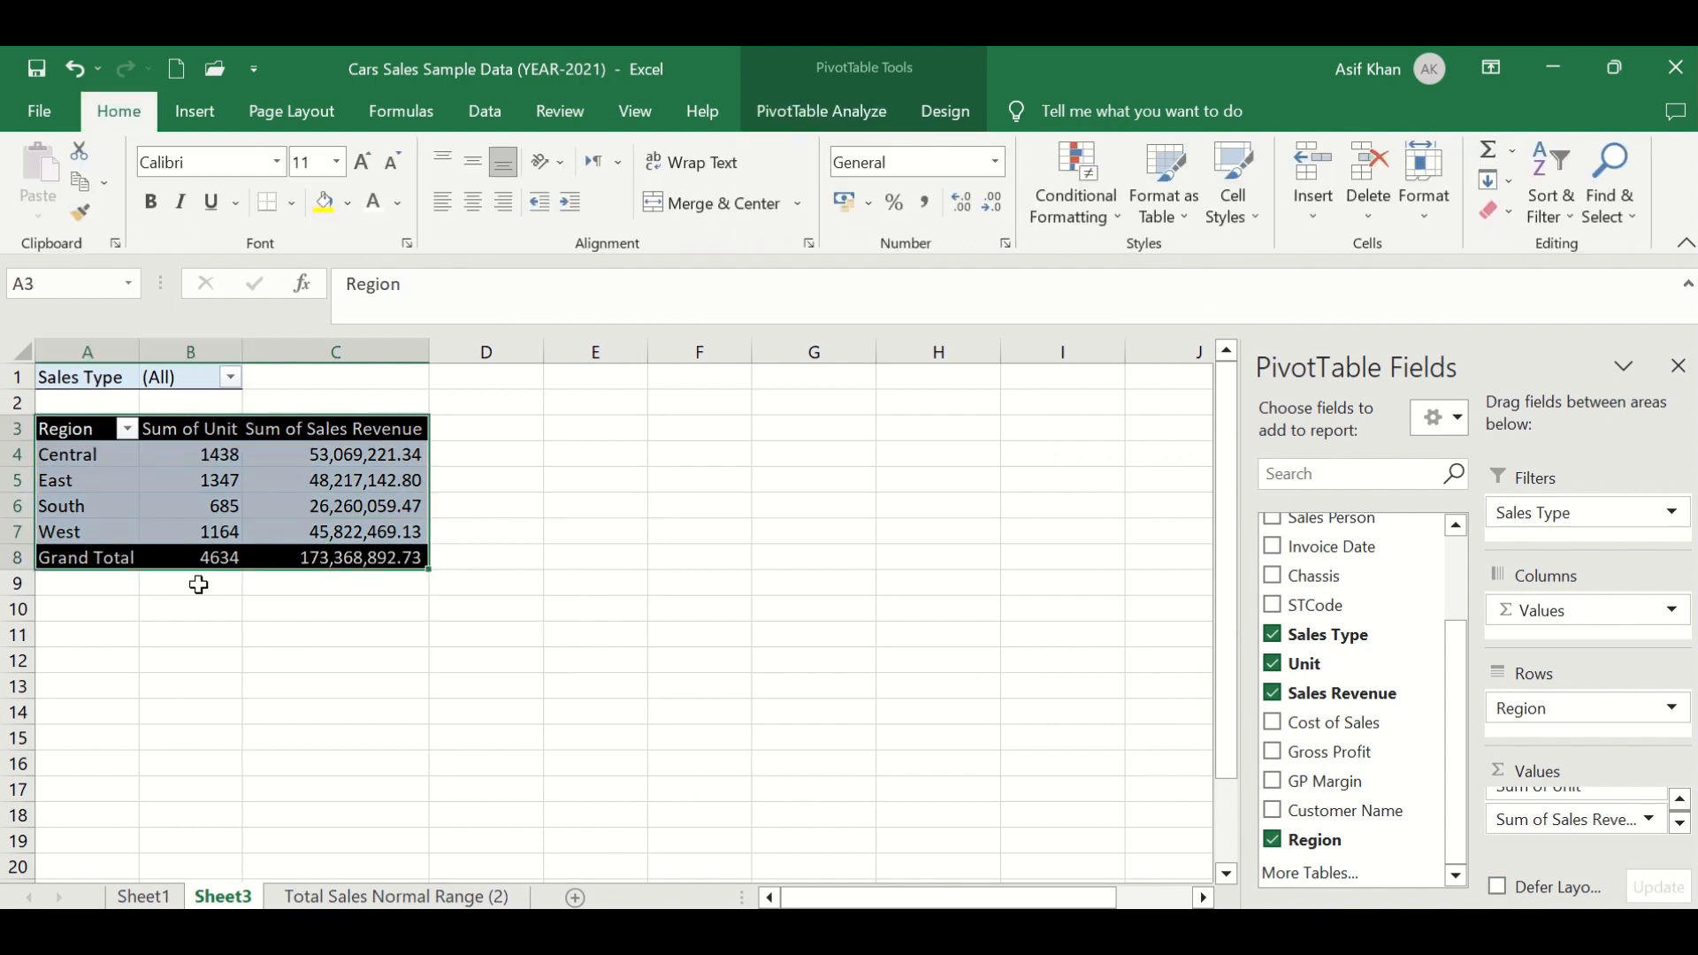
{"action": "left_click", "coordinate": [96, 382]}
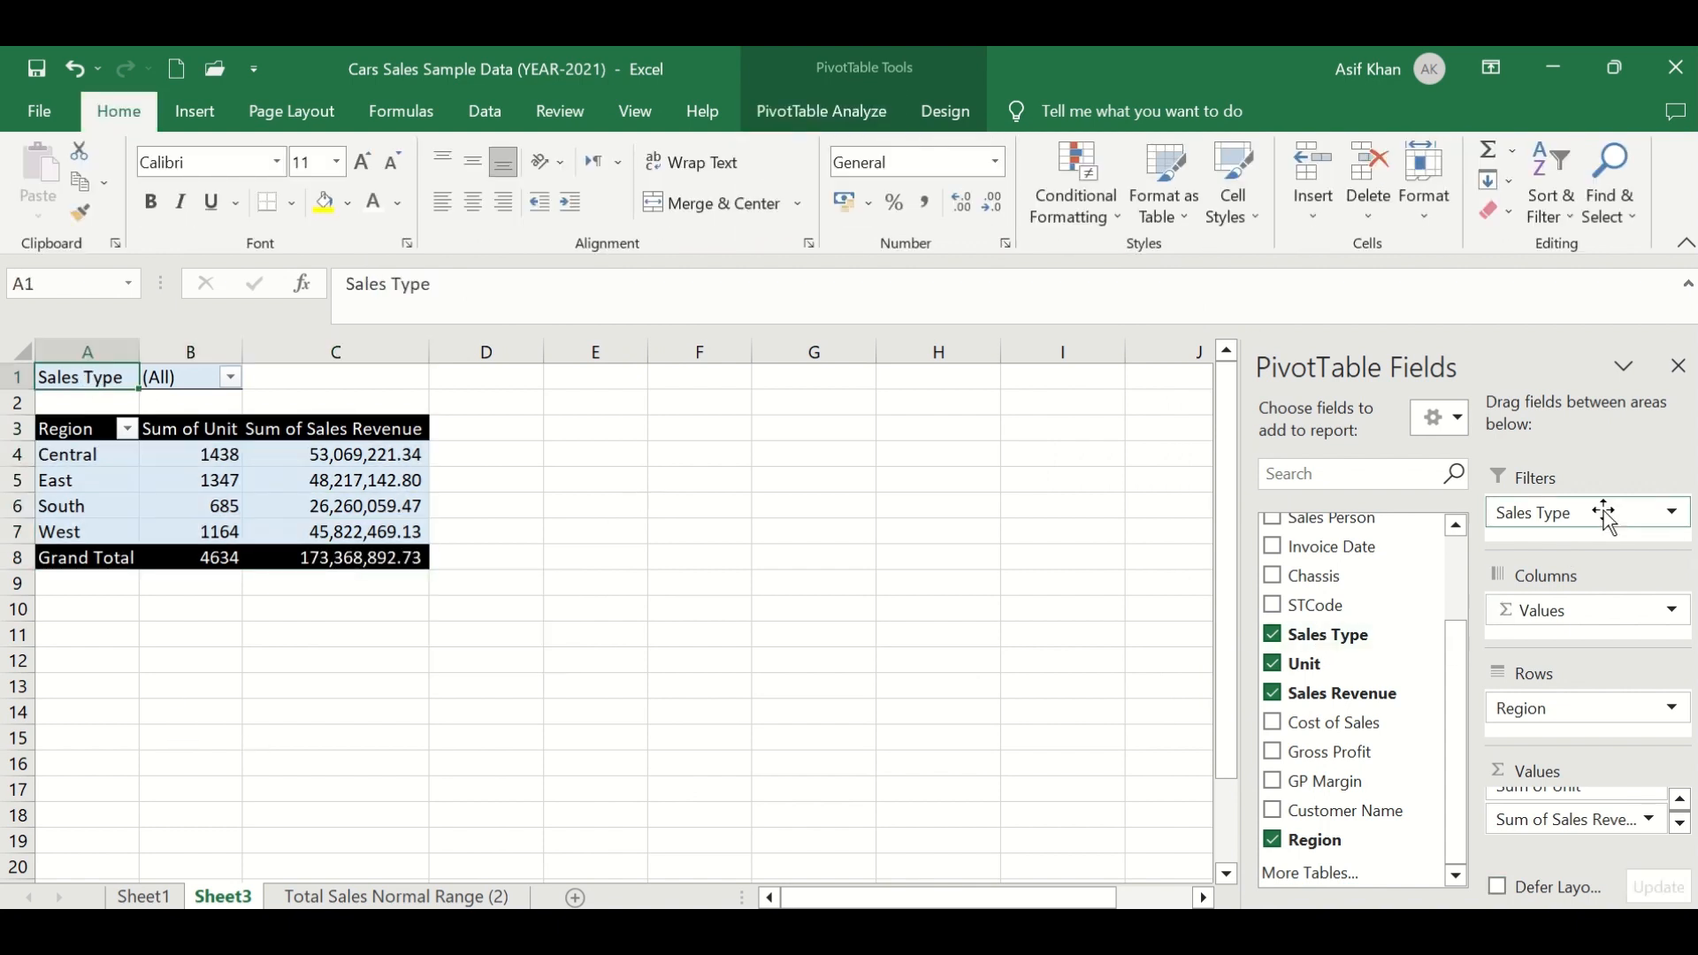
{"action": "left_click", "coordinate": [98, 496]}
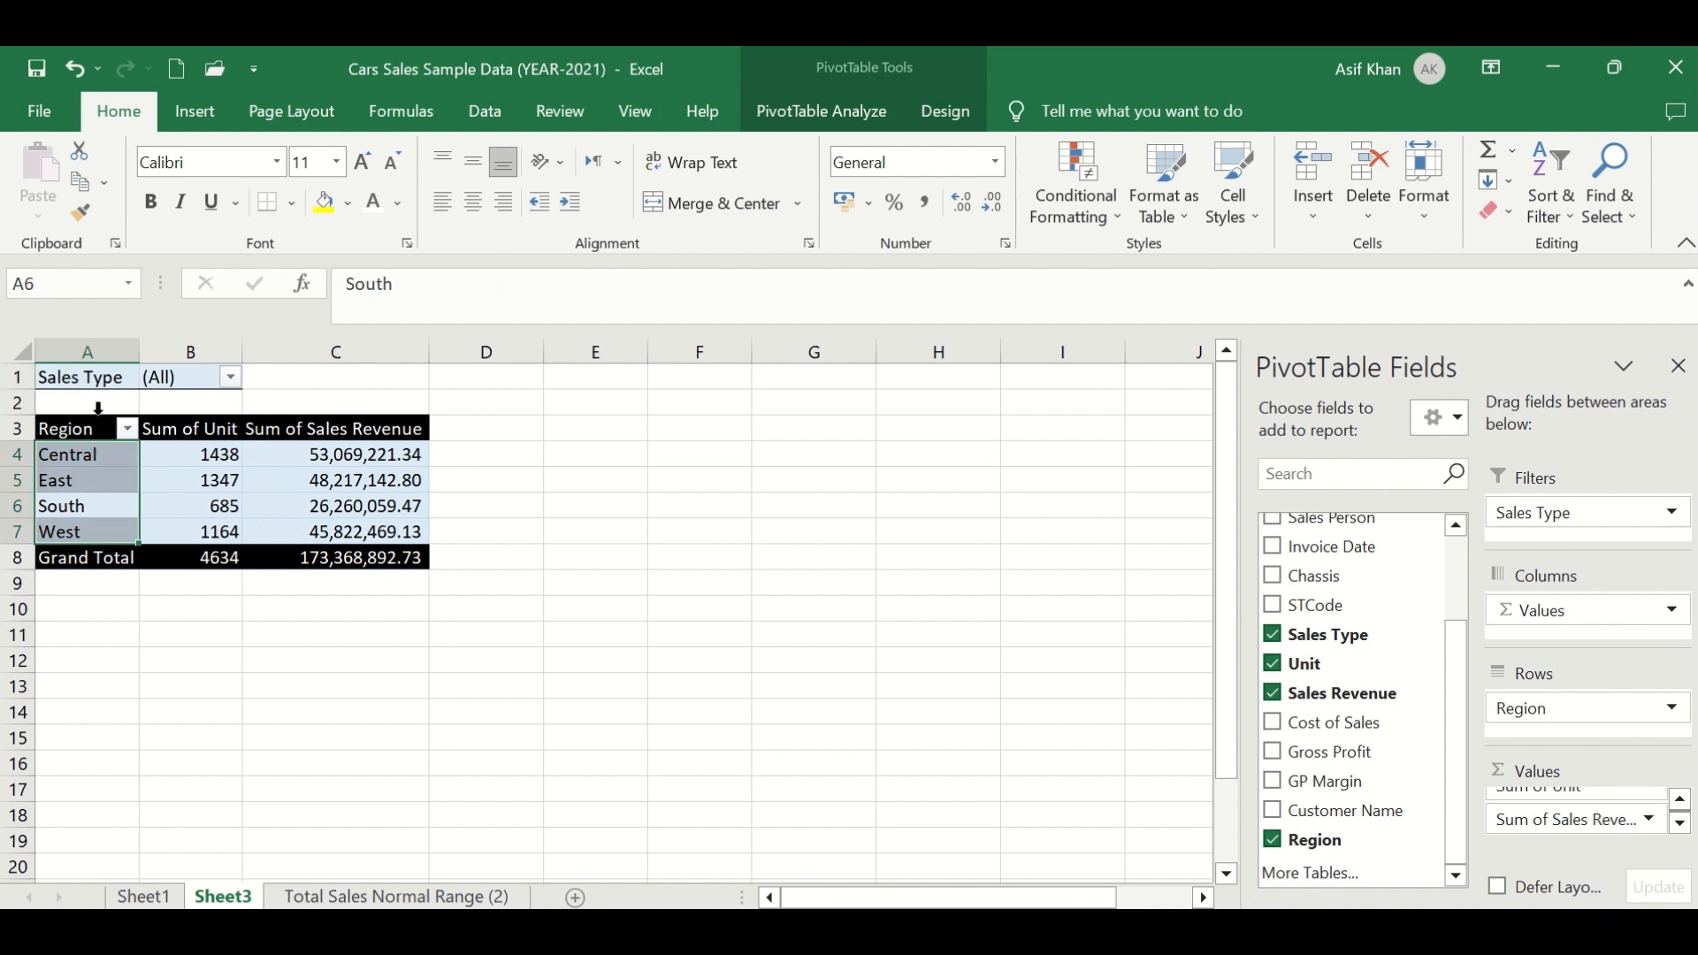
{"action": "left_click", "coordinate": [84, 379]}
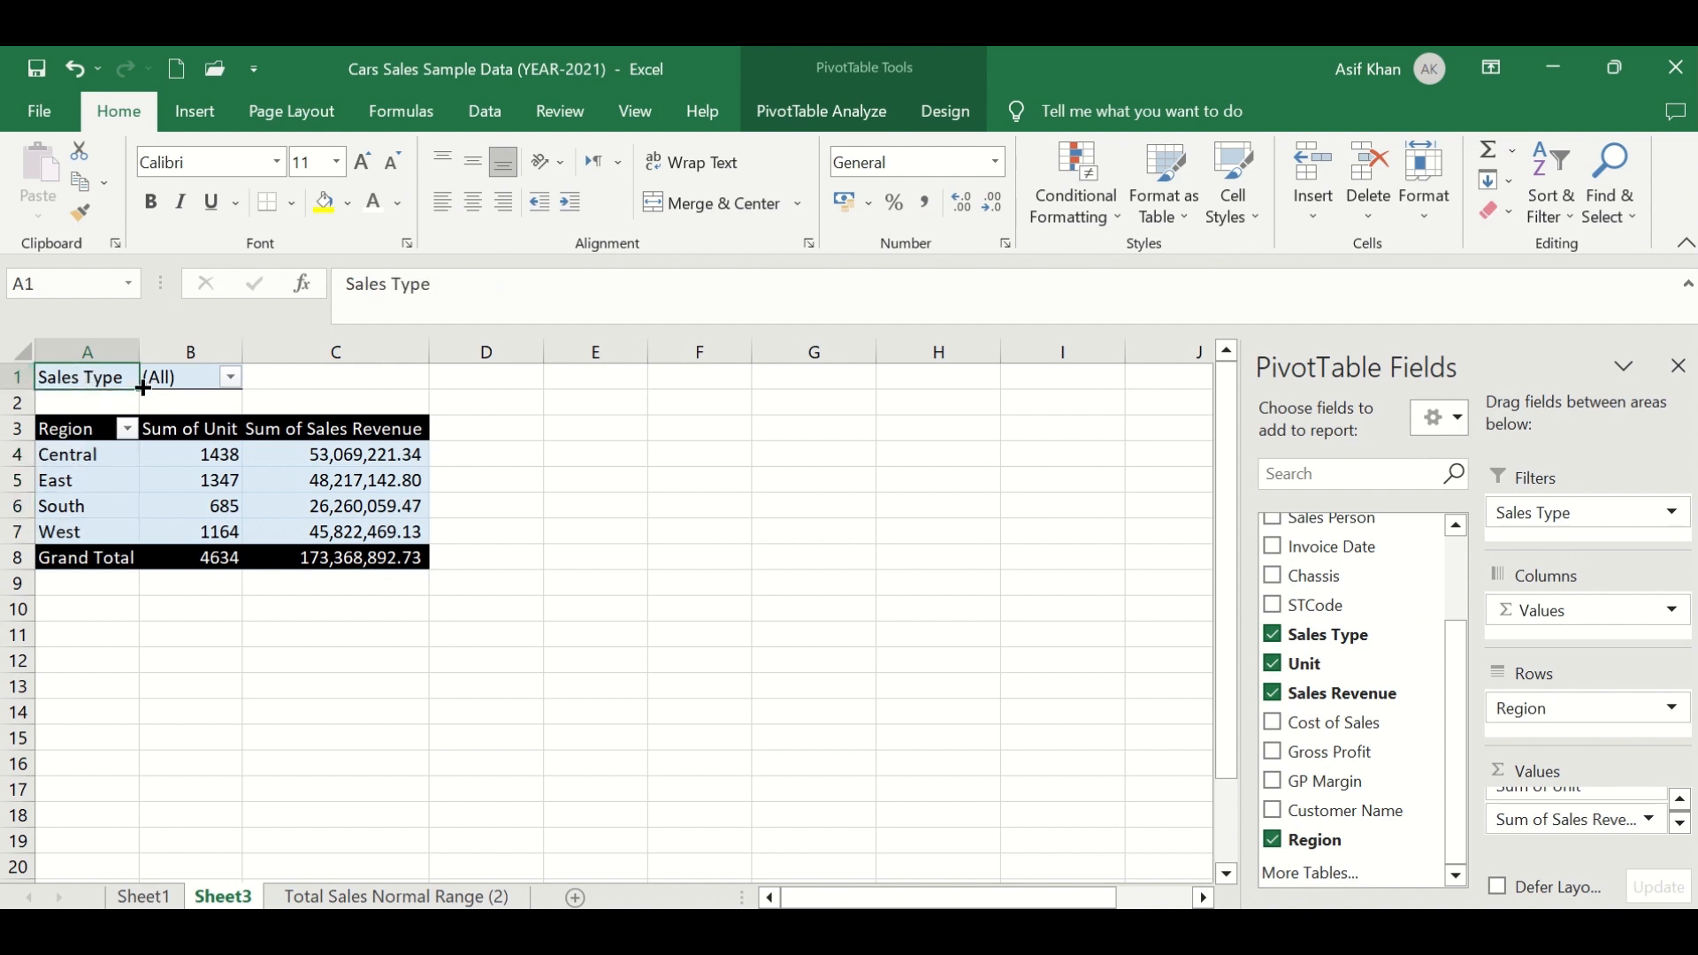
{"action": "left_click", "coordinate": [231, 379]}
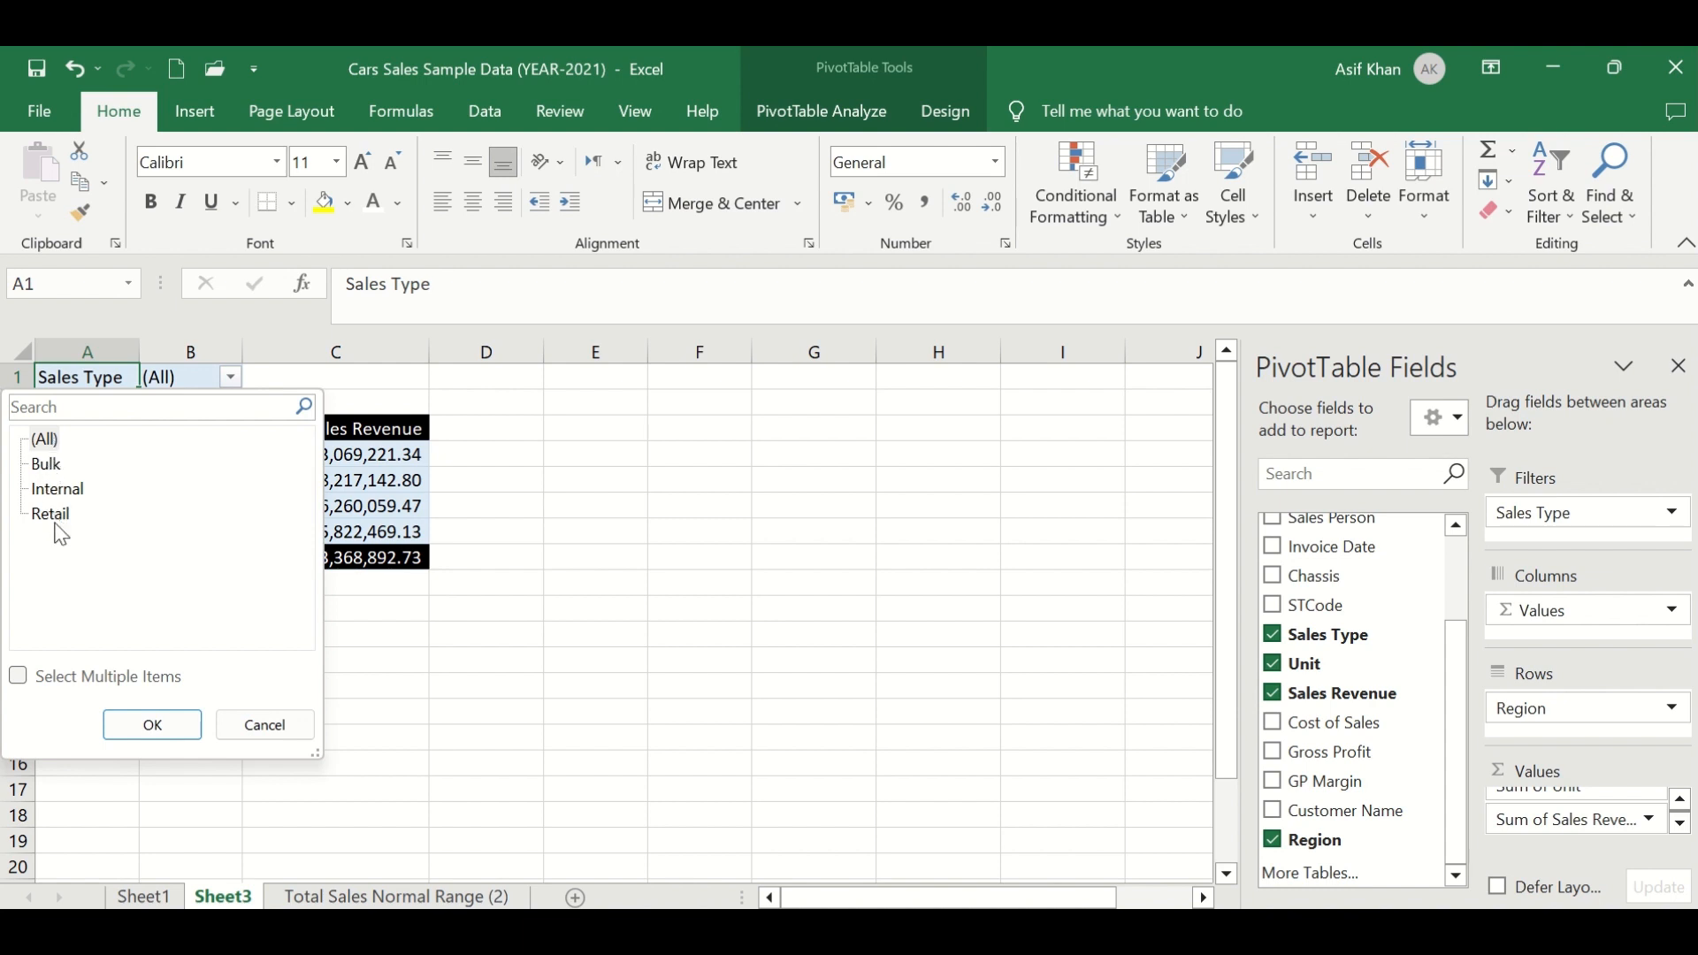
{"action": "left_click", "coordinate": [230, 381]}
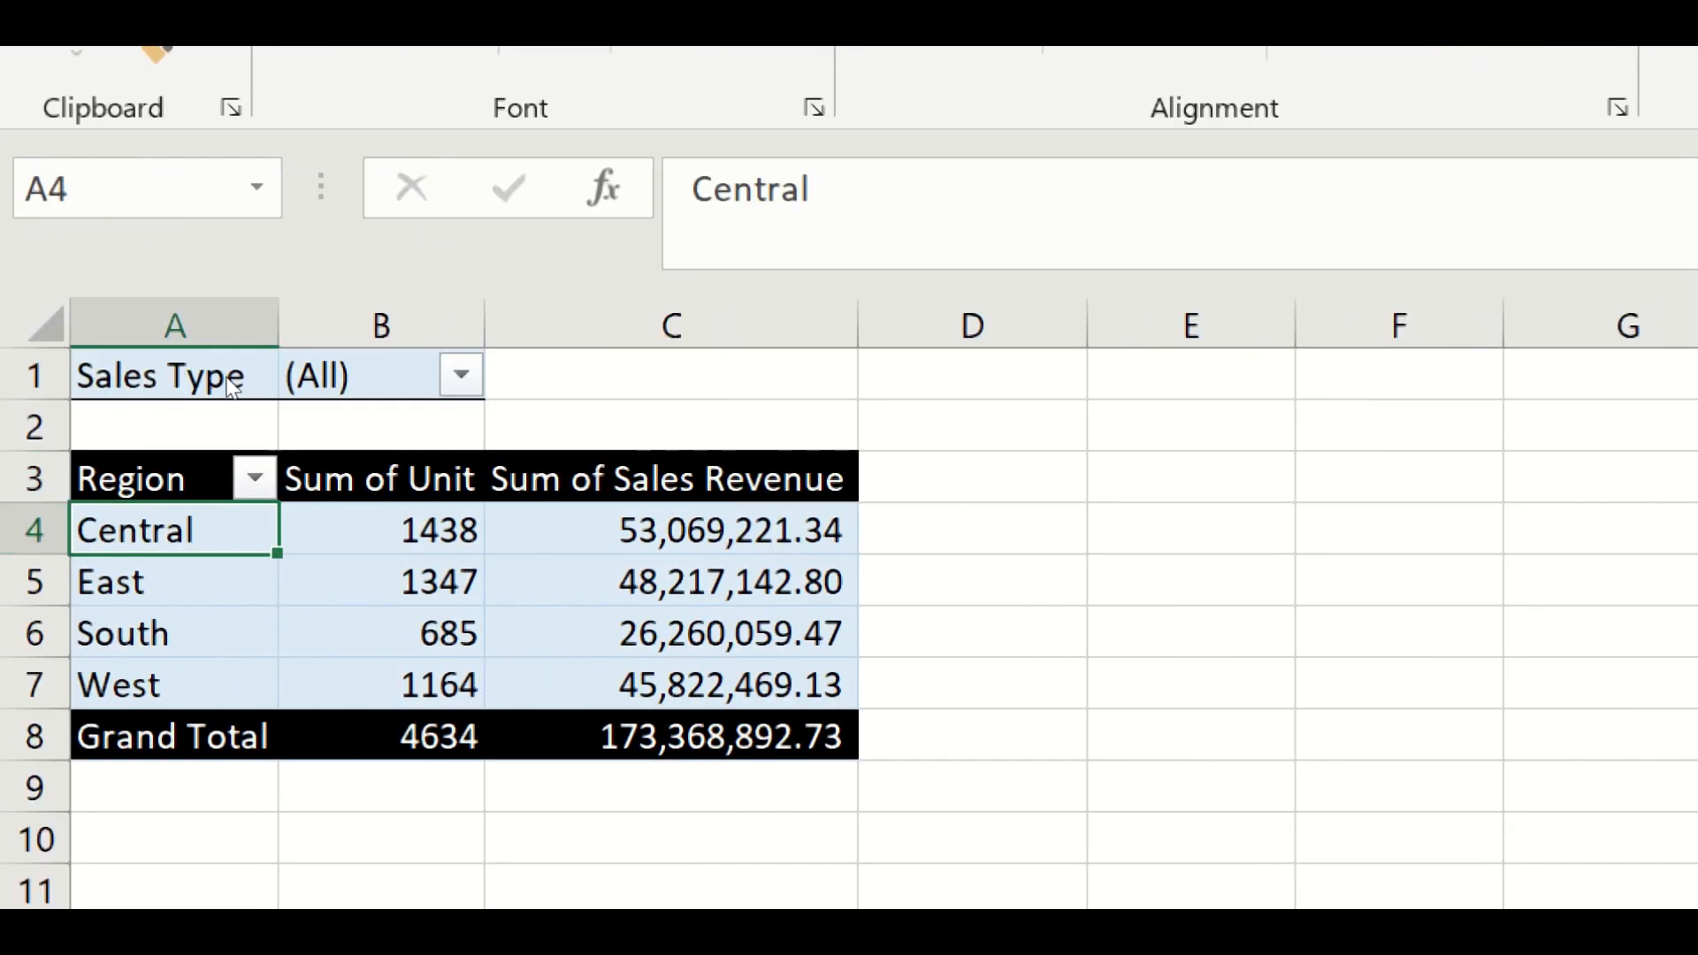
- Filter the PivotTable by Sales Type to show only Bulk, allowing multiple item selection
{"action": "left_click", "coordinate": [460, 375]}
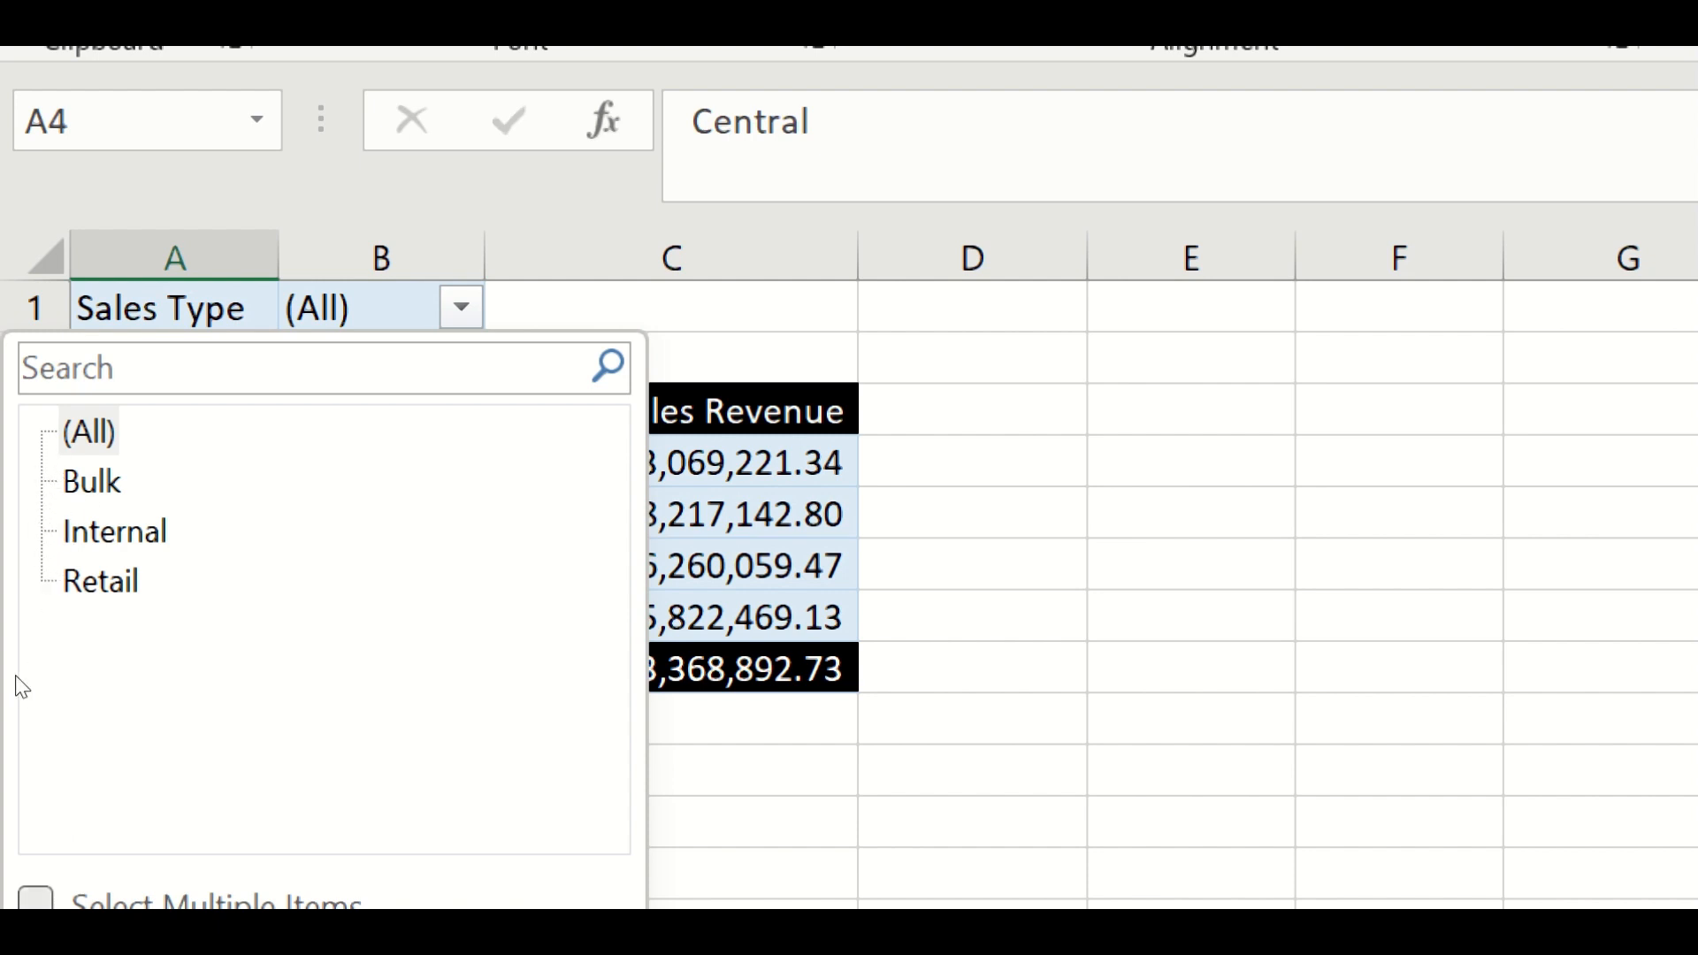
{"action": "left_click", "coordinate": [36, 898]}
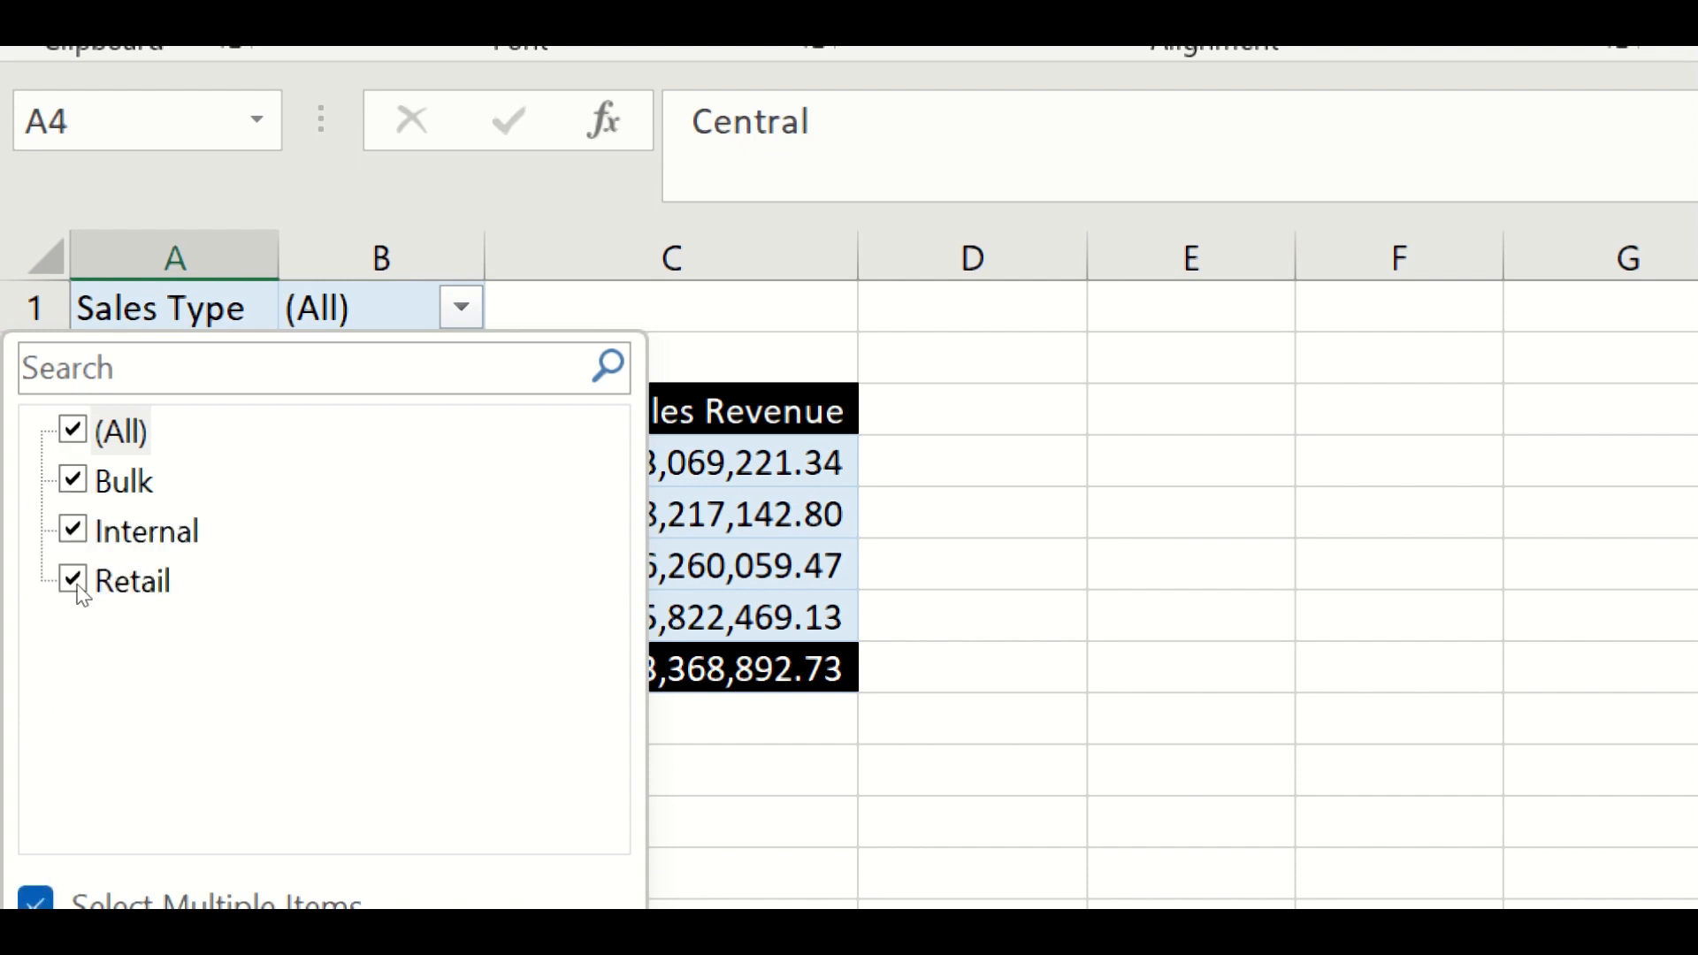
{"action": "left_click", "coordinate": [45, 440]}
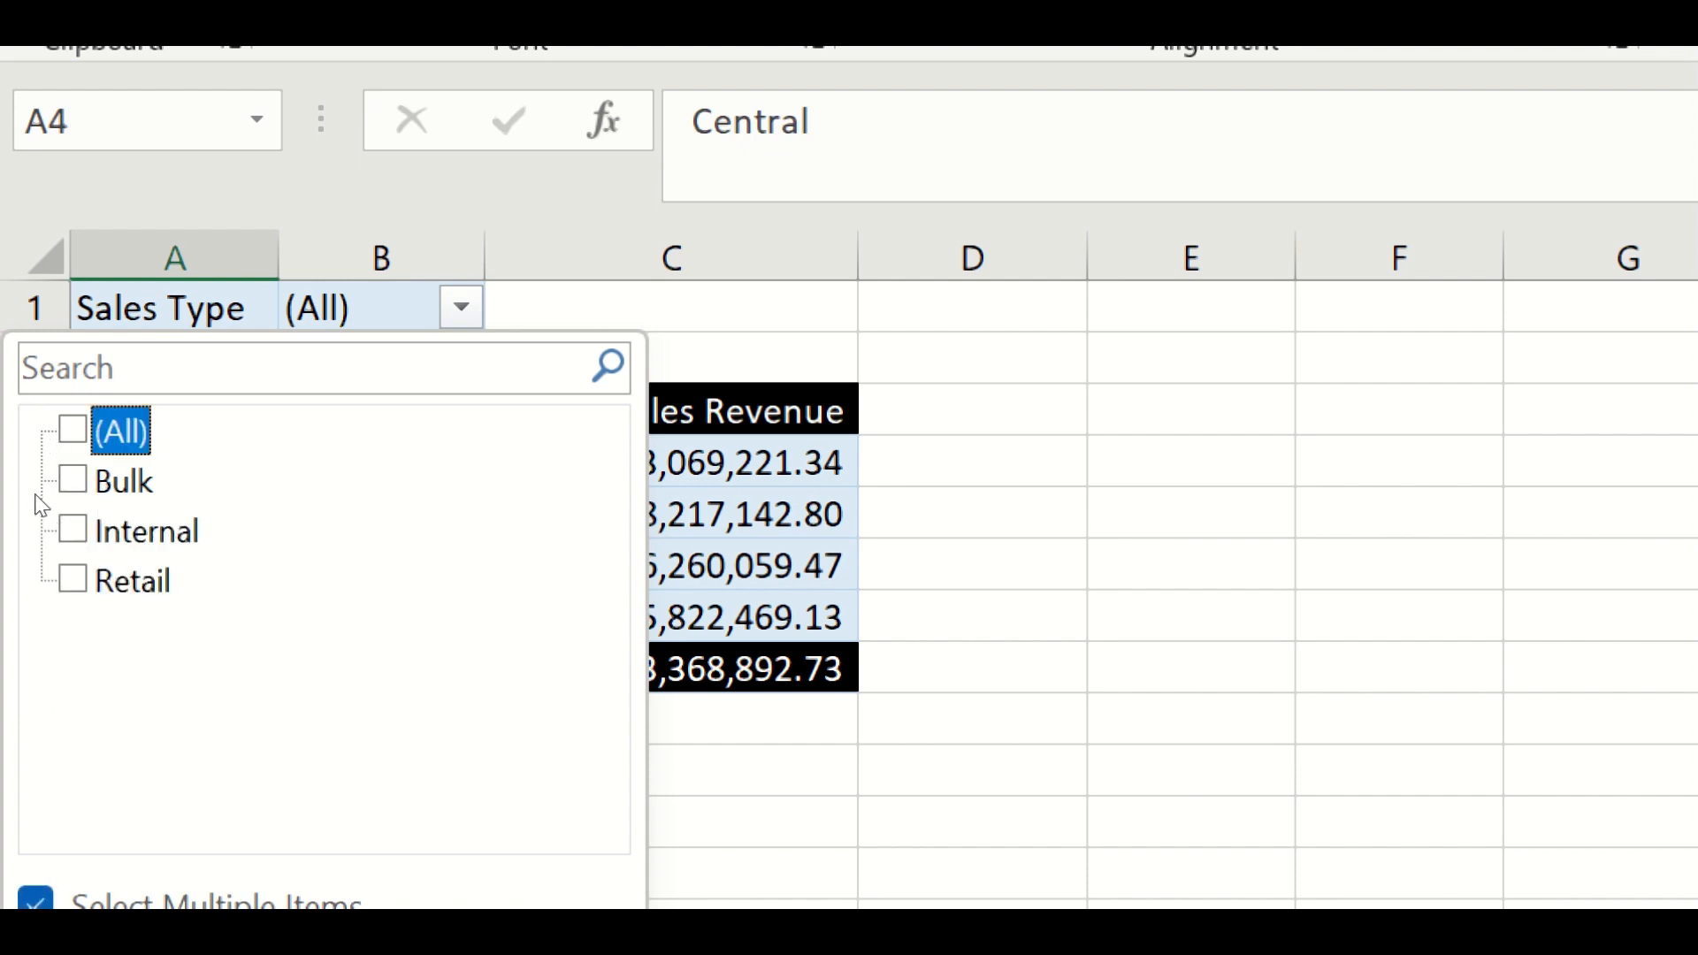
{"action": "left_click", "coordinate": [36, 469]}
{"action": "left_click", "coordinate": [36, 471]}
{"action": "left_click", "coordinate": [38, 517]}
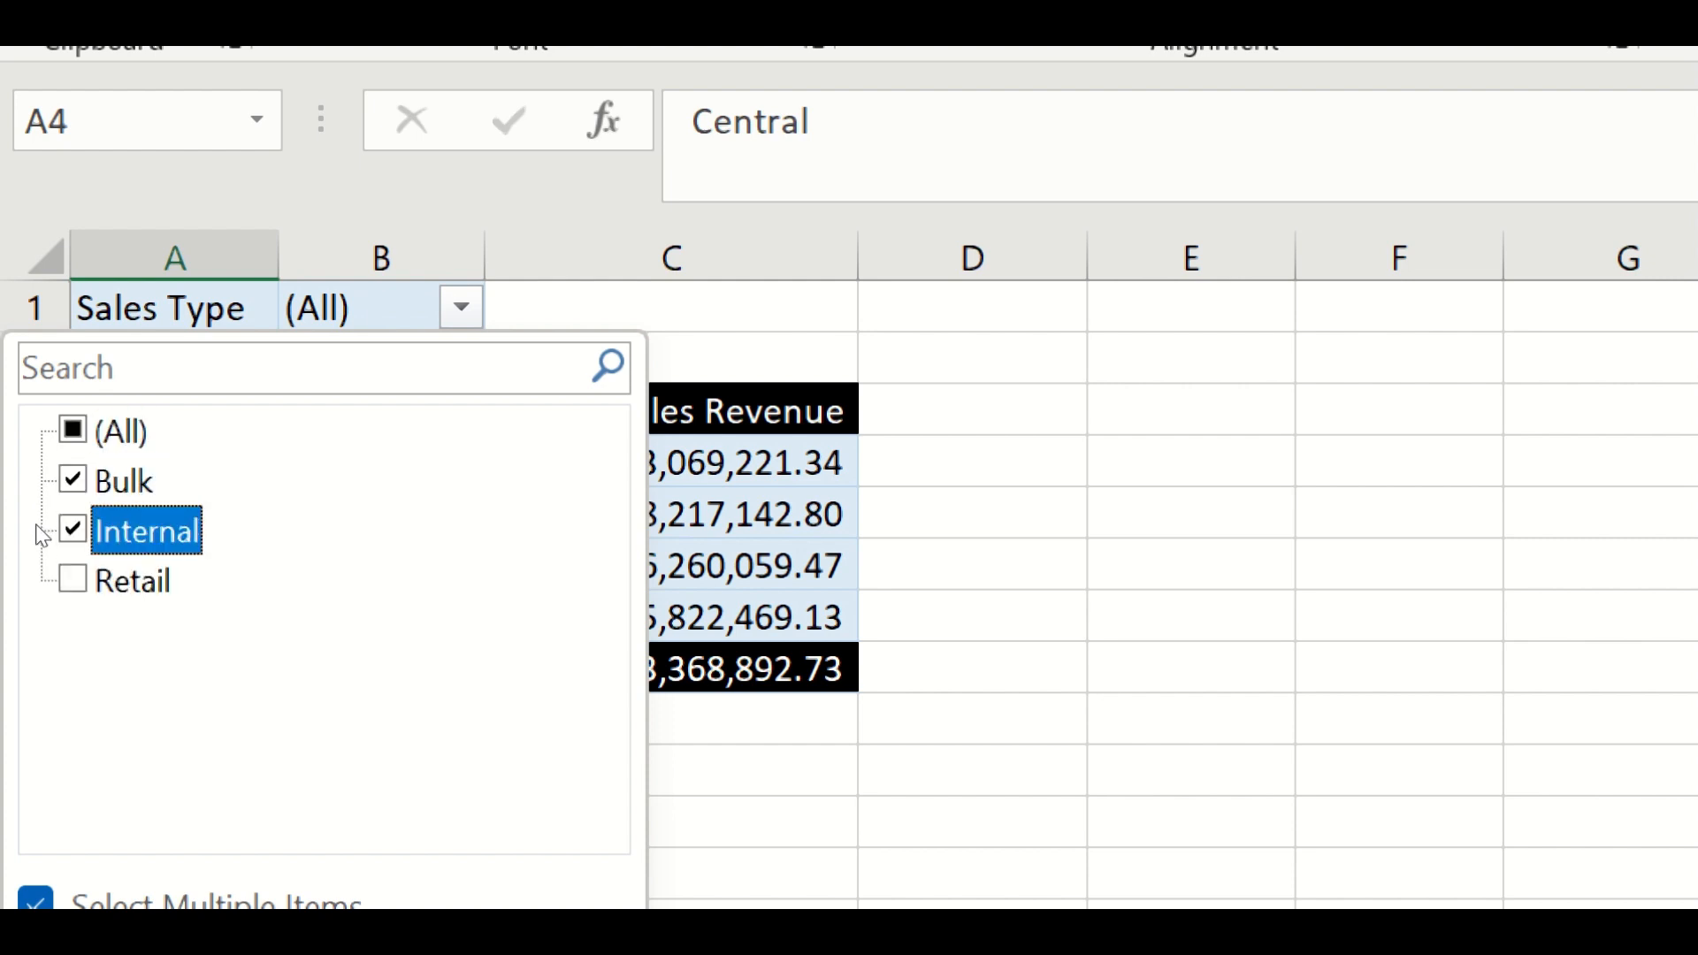
{"action": "left_click", "coordinate": [39, 480]}
{"action": "left_click", "coordinate": [38, 504]}
{"action": "left_click", "coordinate": [36, 521]}
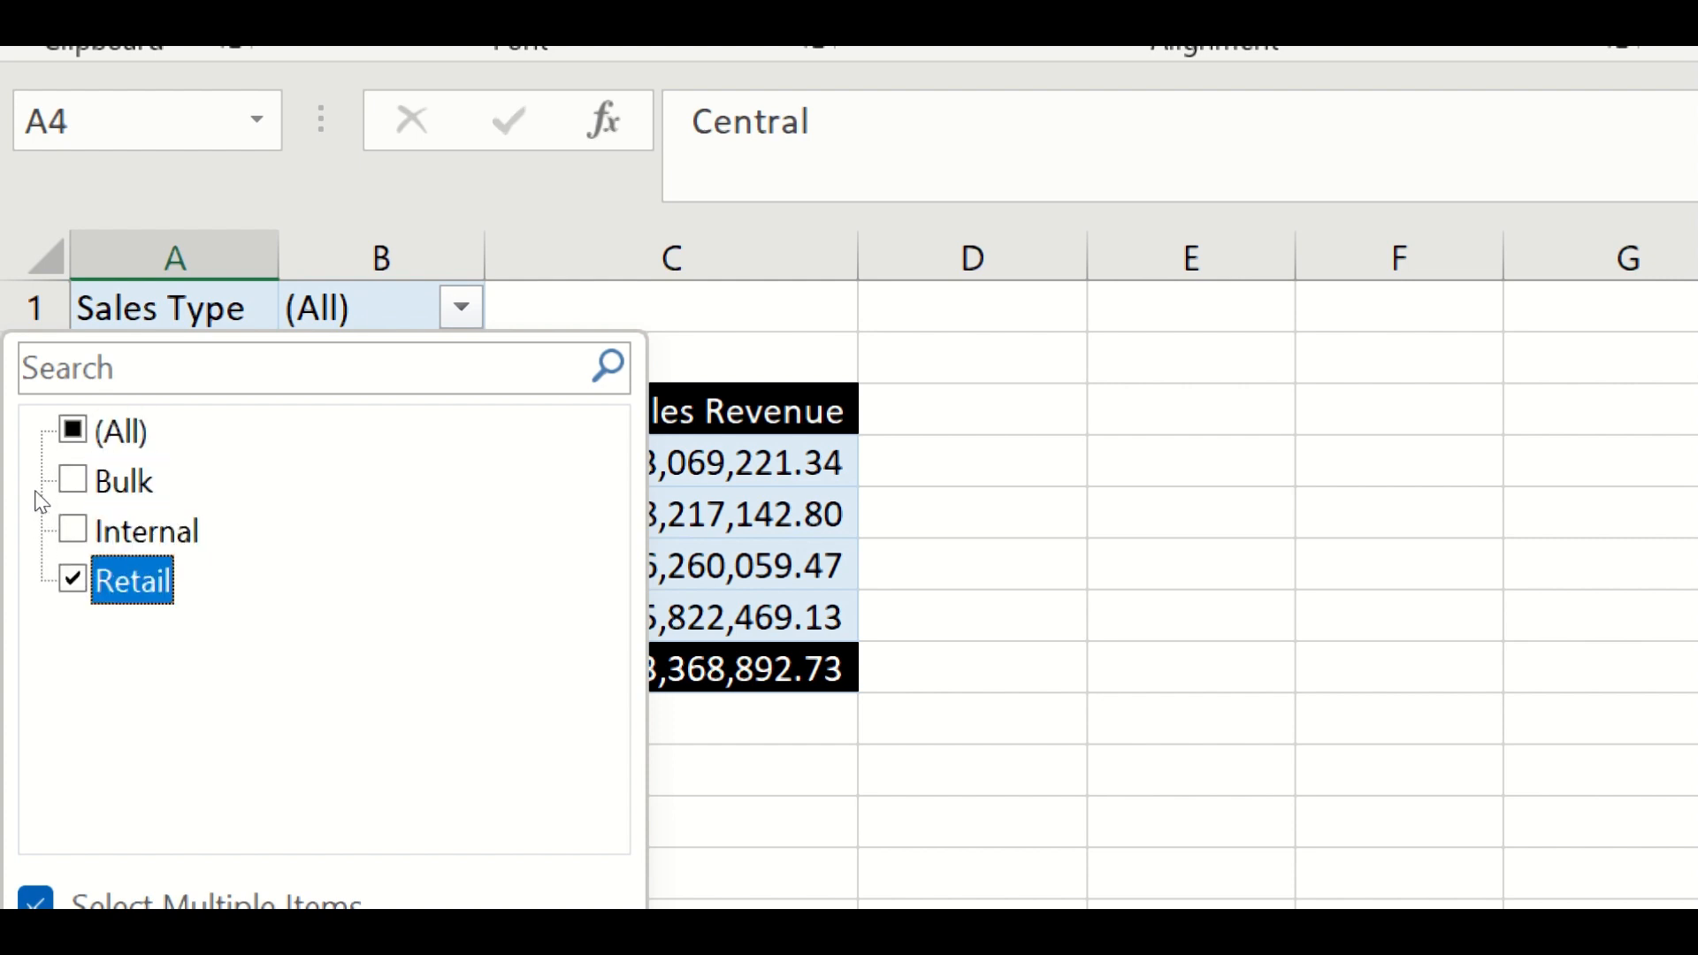
{"action": "left_click", "coordinate": [39, 478]}
{"action": "left_click", "coordinate": [39, 580]}
{"action": "key", "text": "Return"}
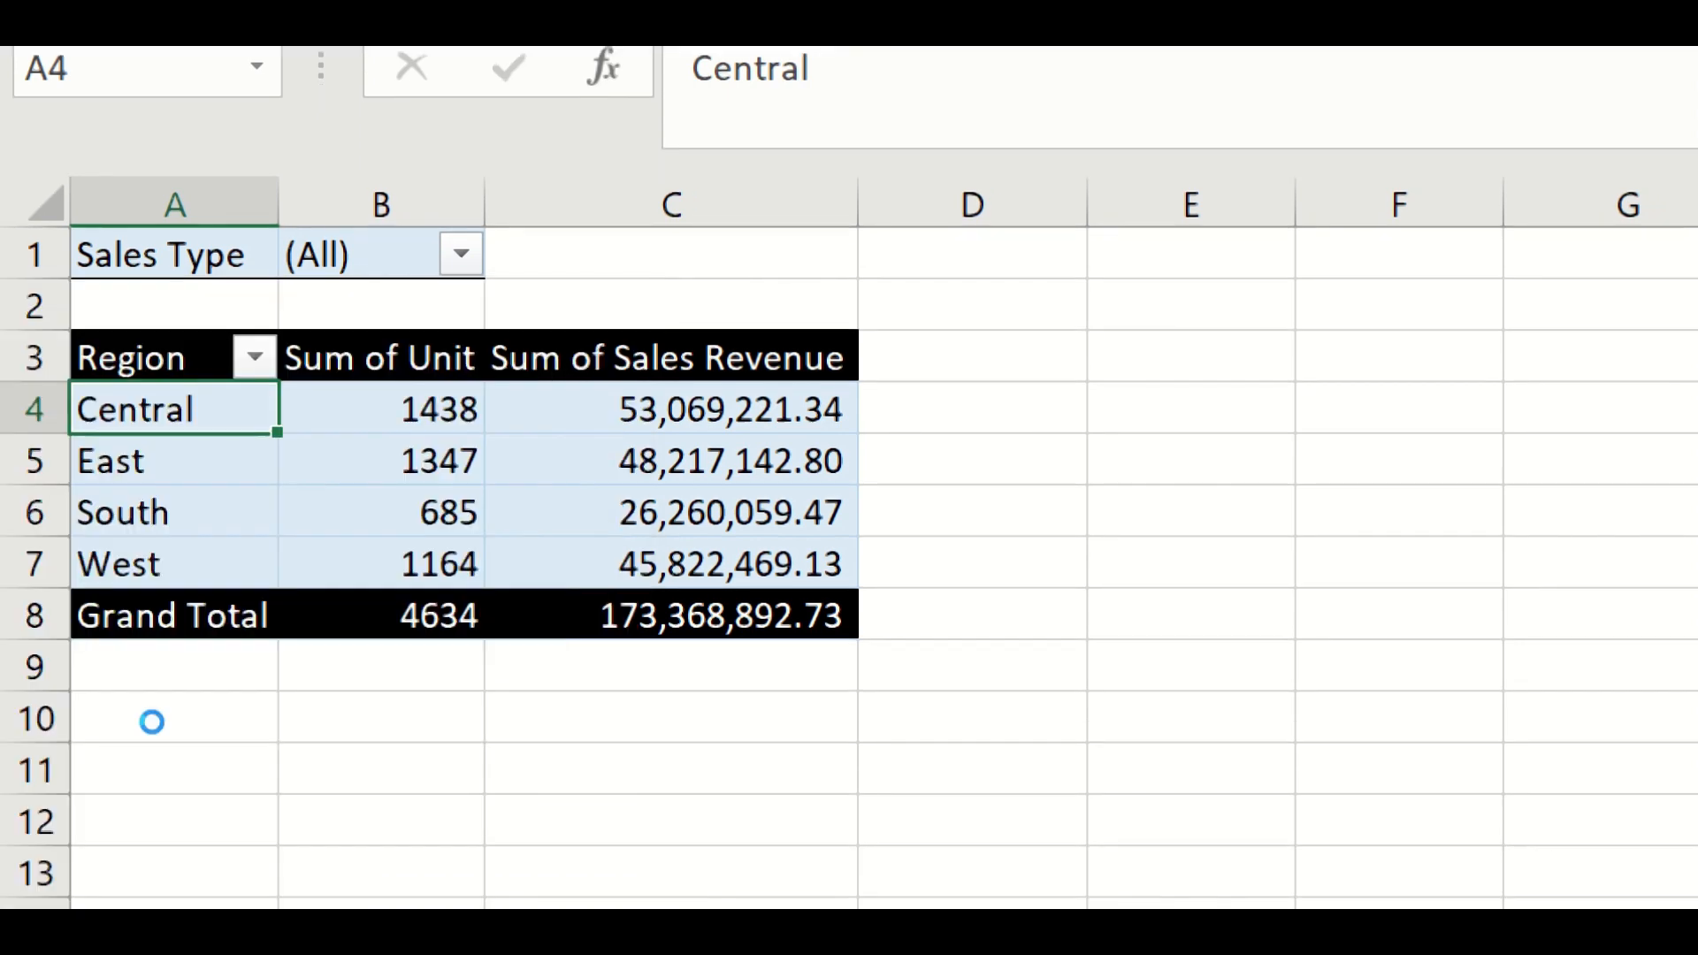
- Compare the filtered PivotTable figures with the totals row of the Total Sales Normal Range (2) source sheet
{"action": "left_click_drag", "start_coordinate": [93, 367], "coordinate": [368, 565]}
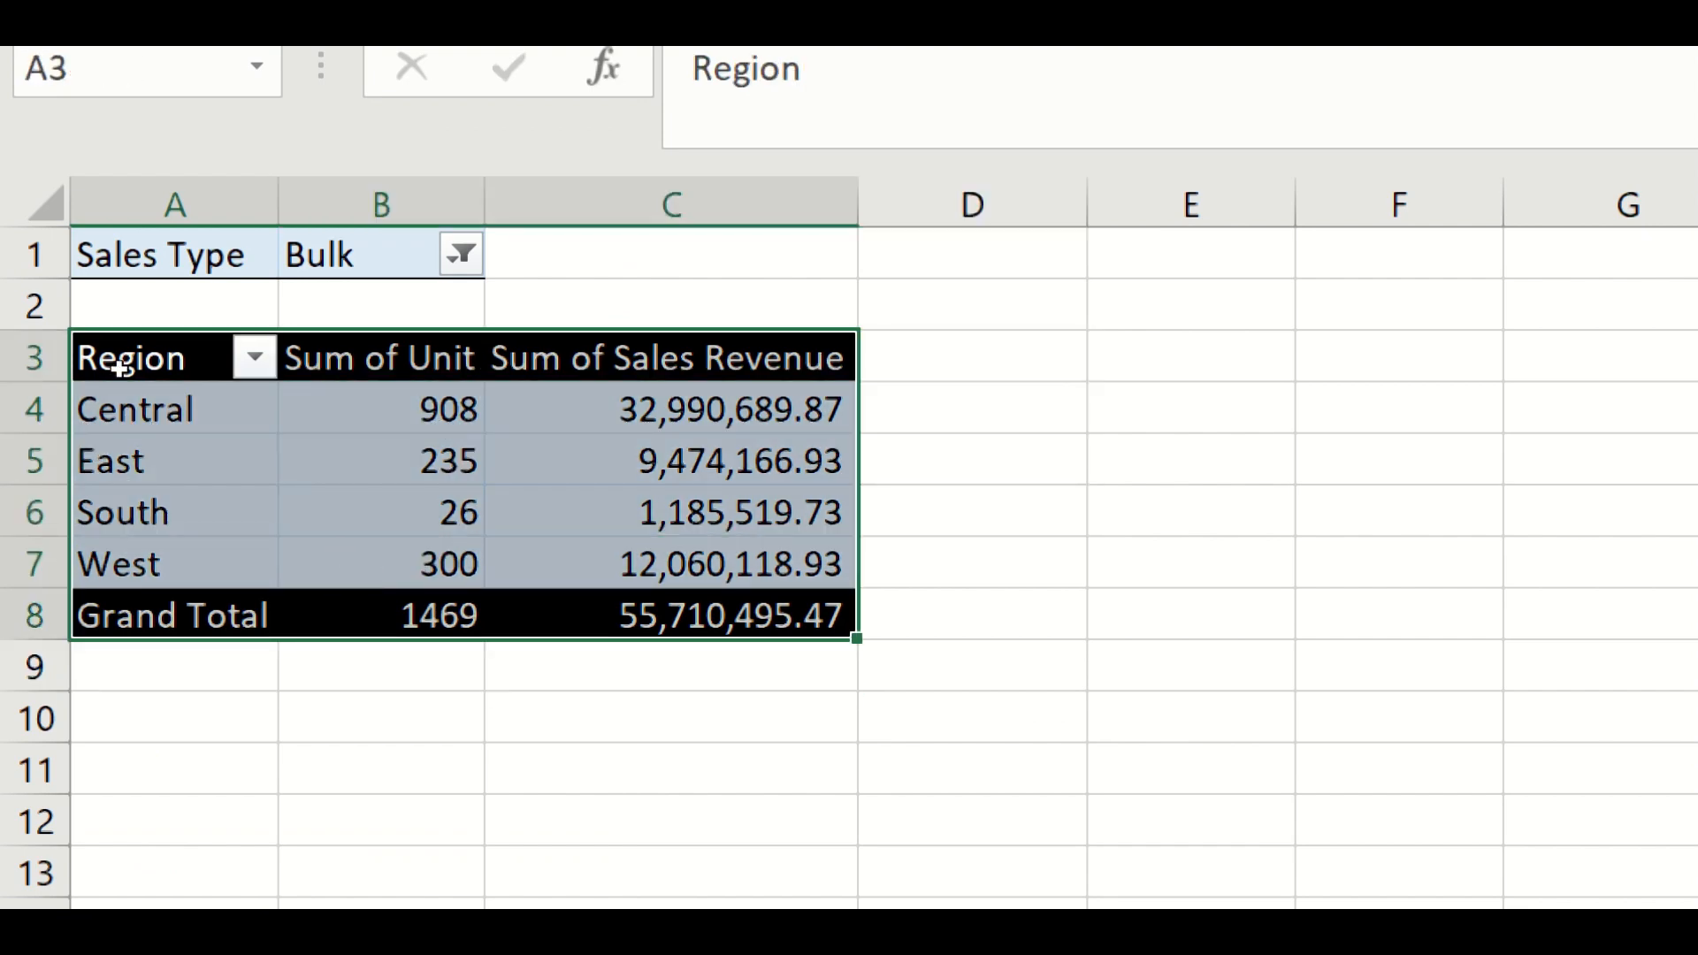
{"action": "key", "text": "ctrl+z"}
{"action": "left_click", "coordinate": [220, 575]}
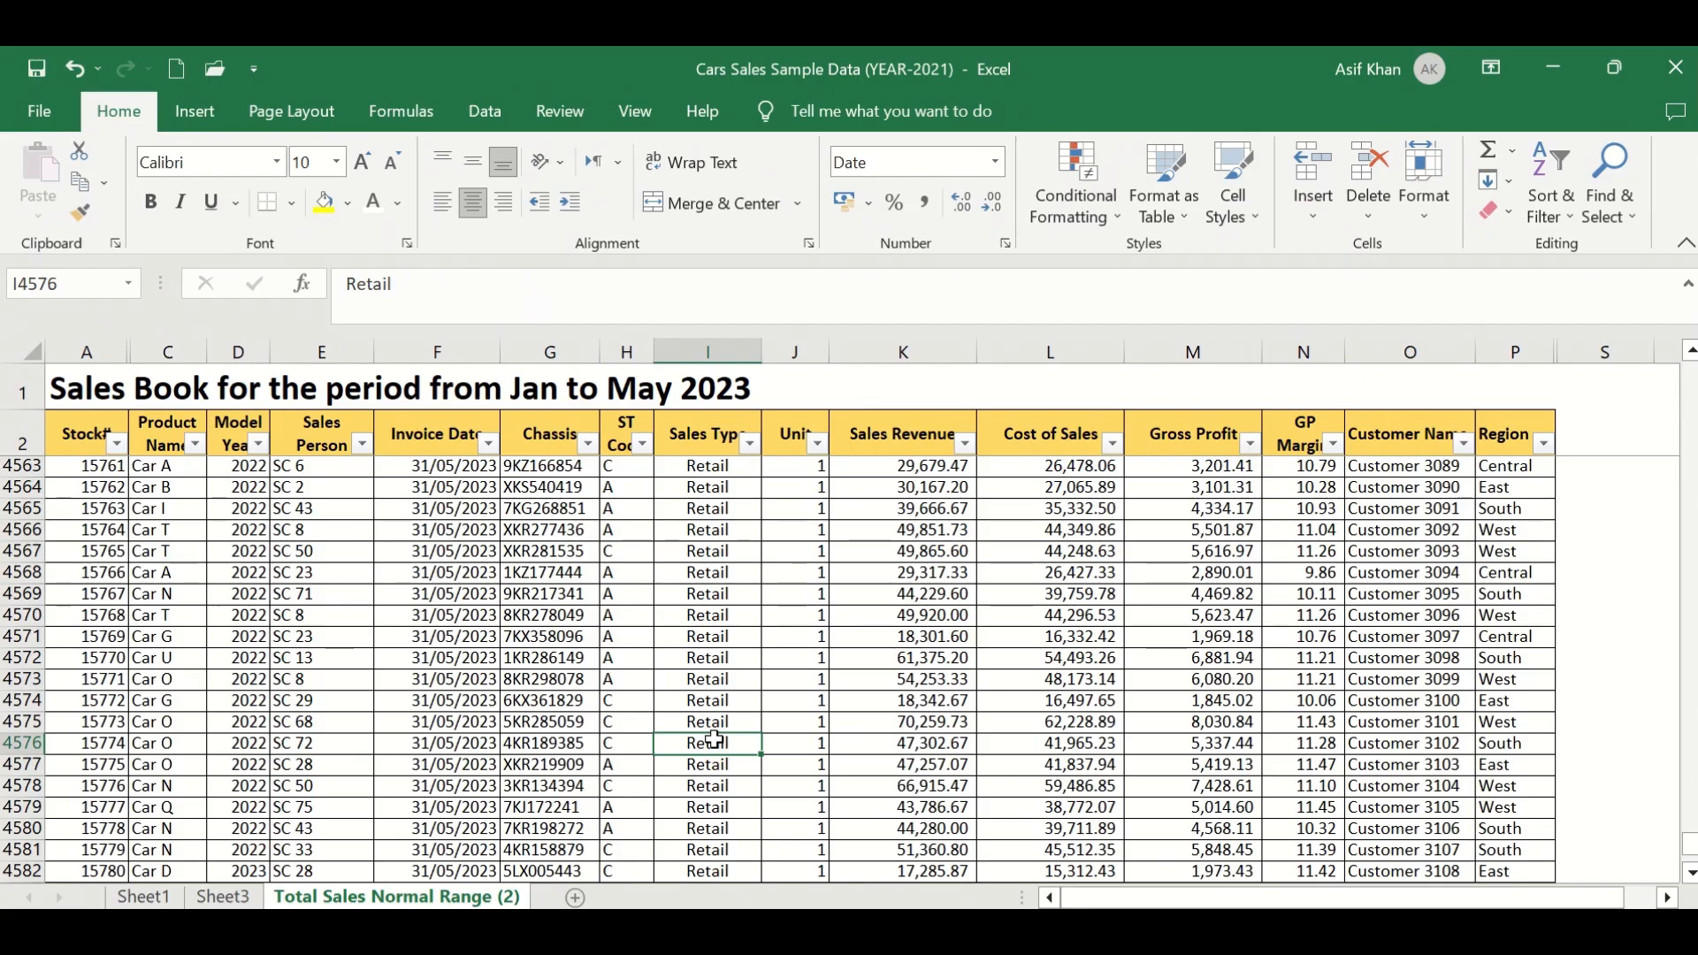
{"action": "key", "text": "Right"}
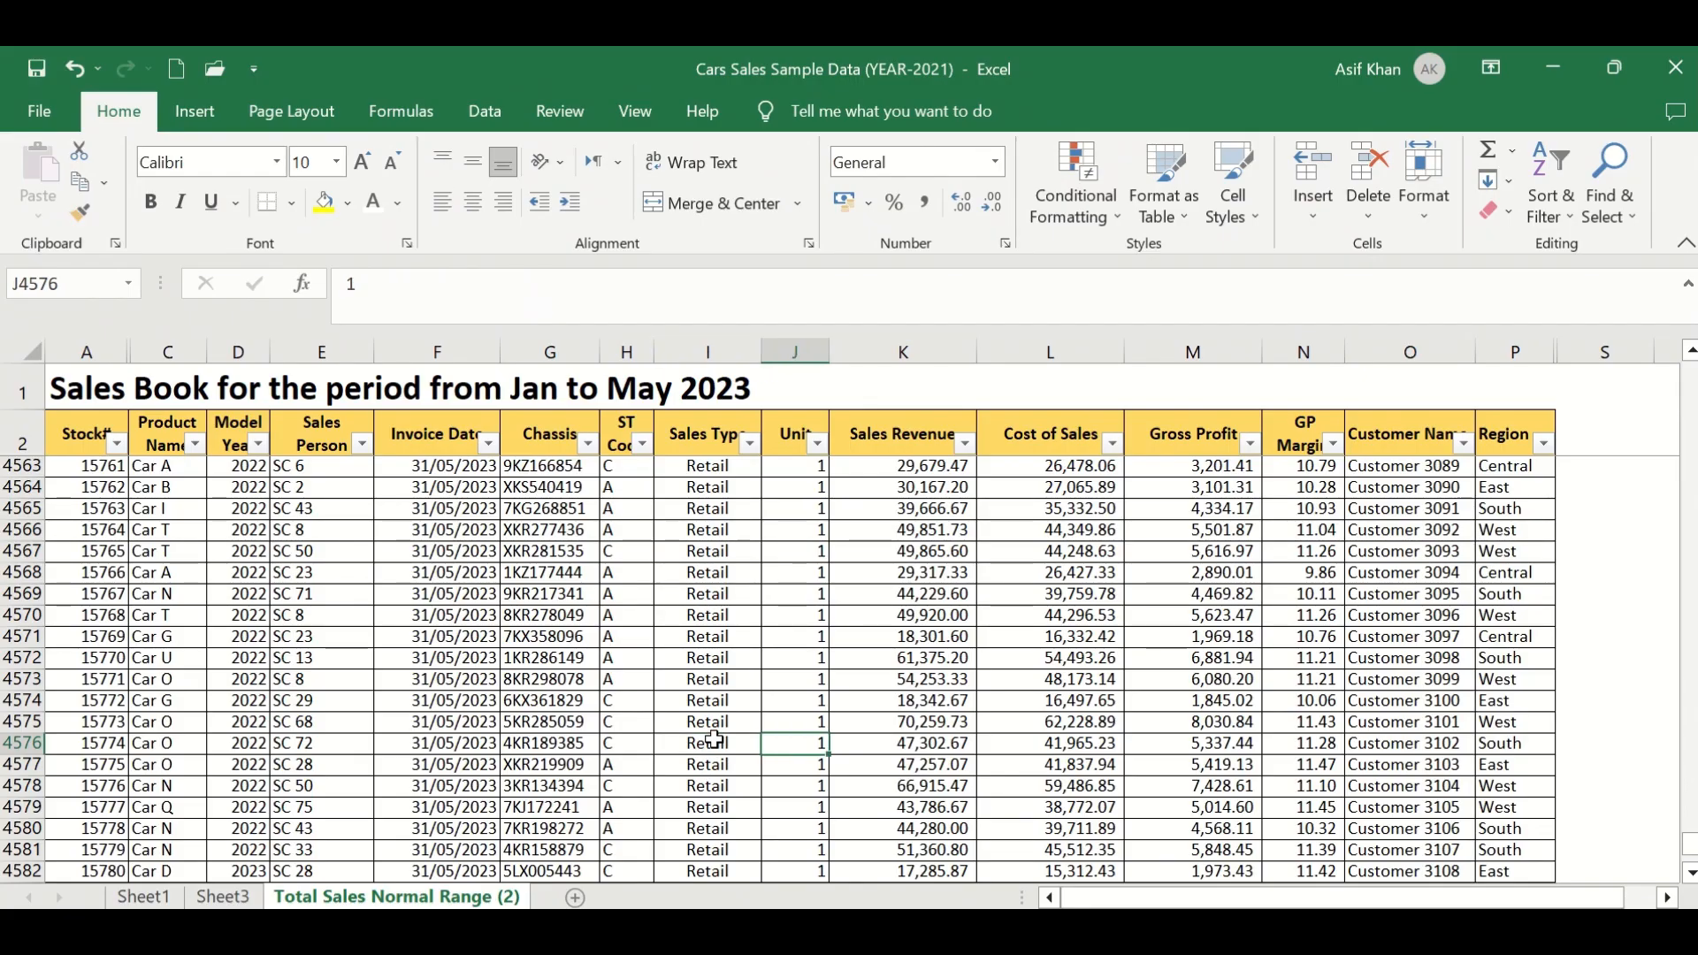
{"action": "key", "text": "ctrl+Down"}
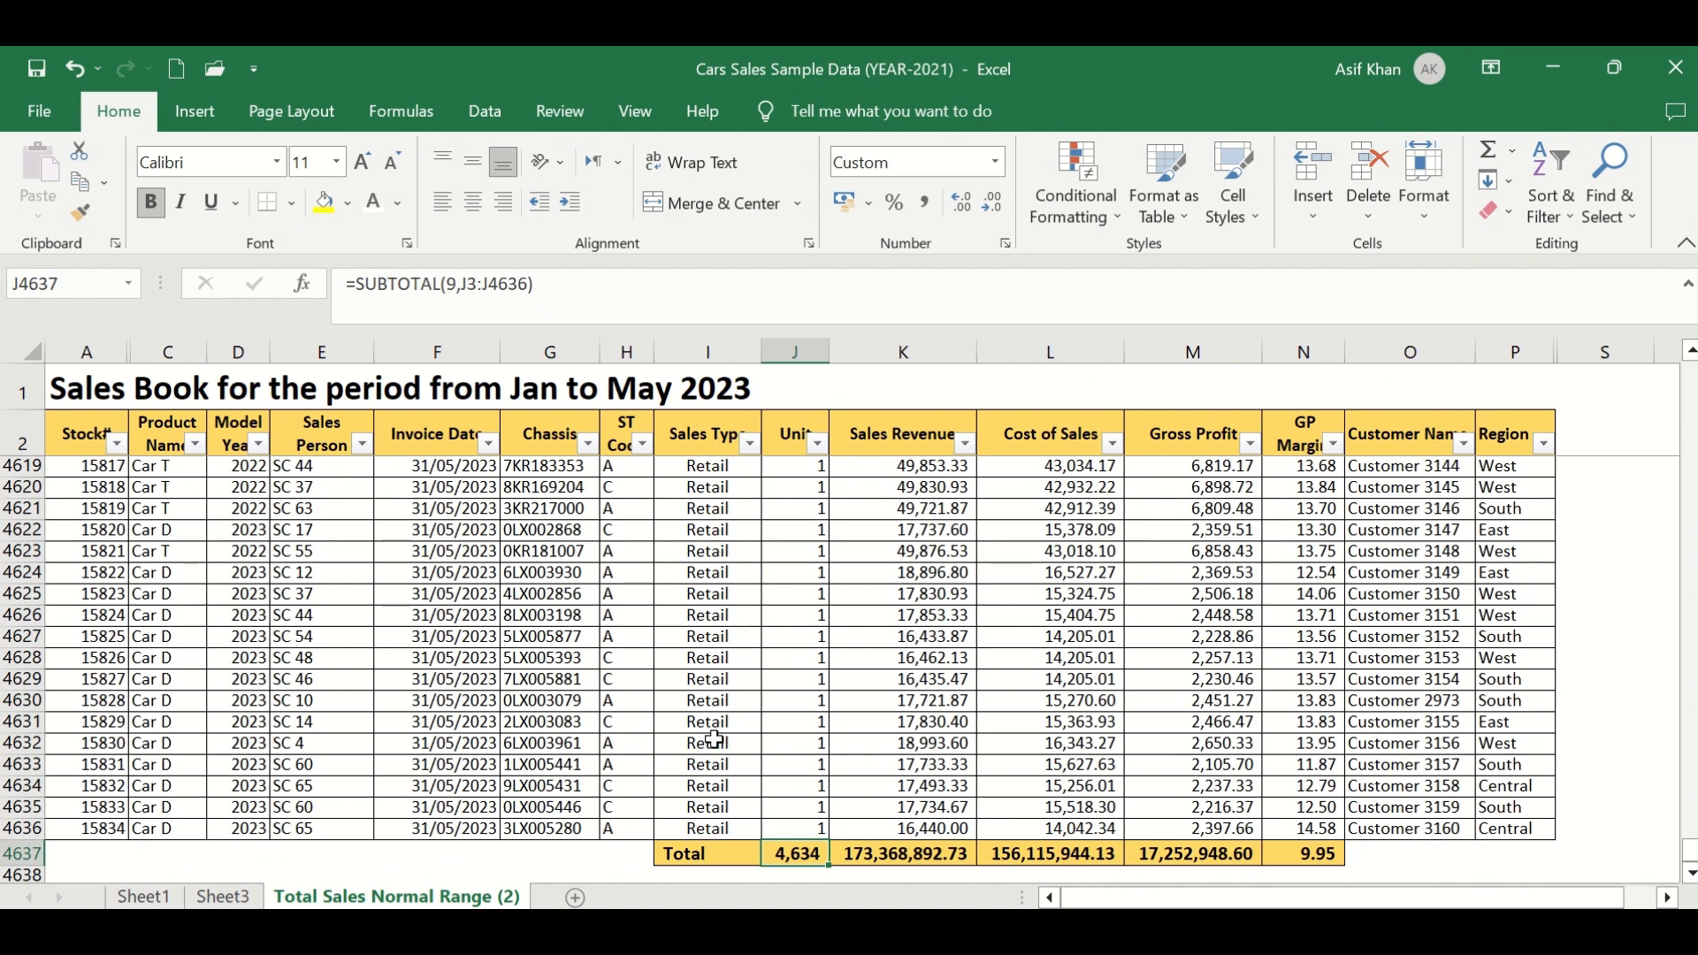
- Review the Bulk-filtered PivotTable's regional unit and revenue figures on Sheet3
{"action": "scroll", "coordinate": [714, 739], "scroll_direction": "down", "scroll_amount": 1}
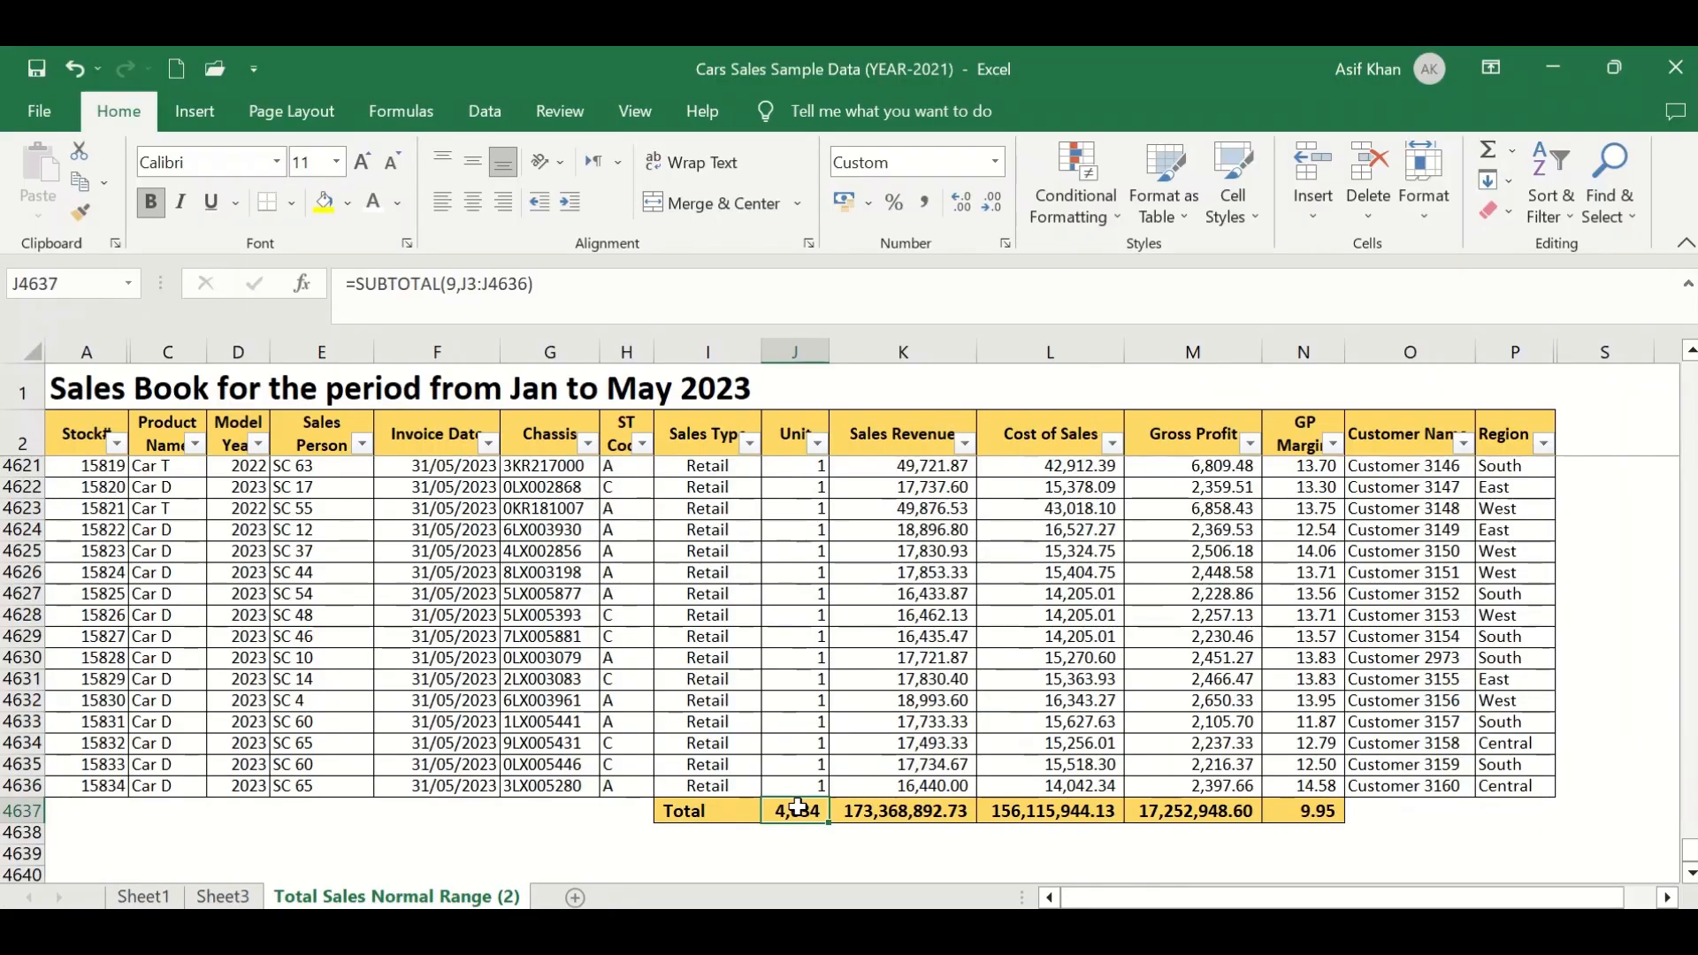
{"action": "left_click", "coordinate": [232, 896]}
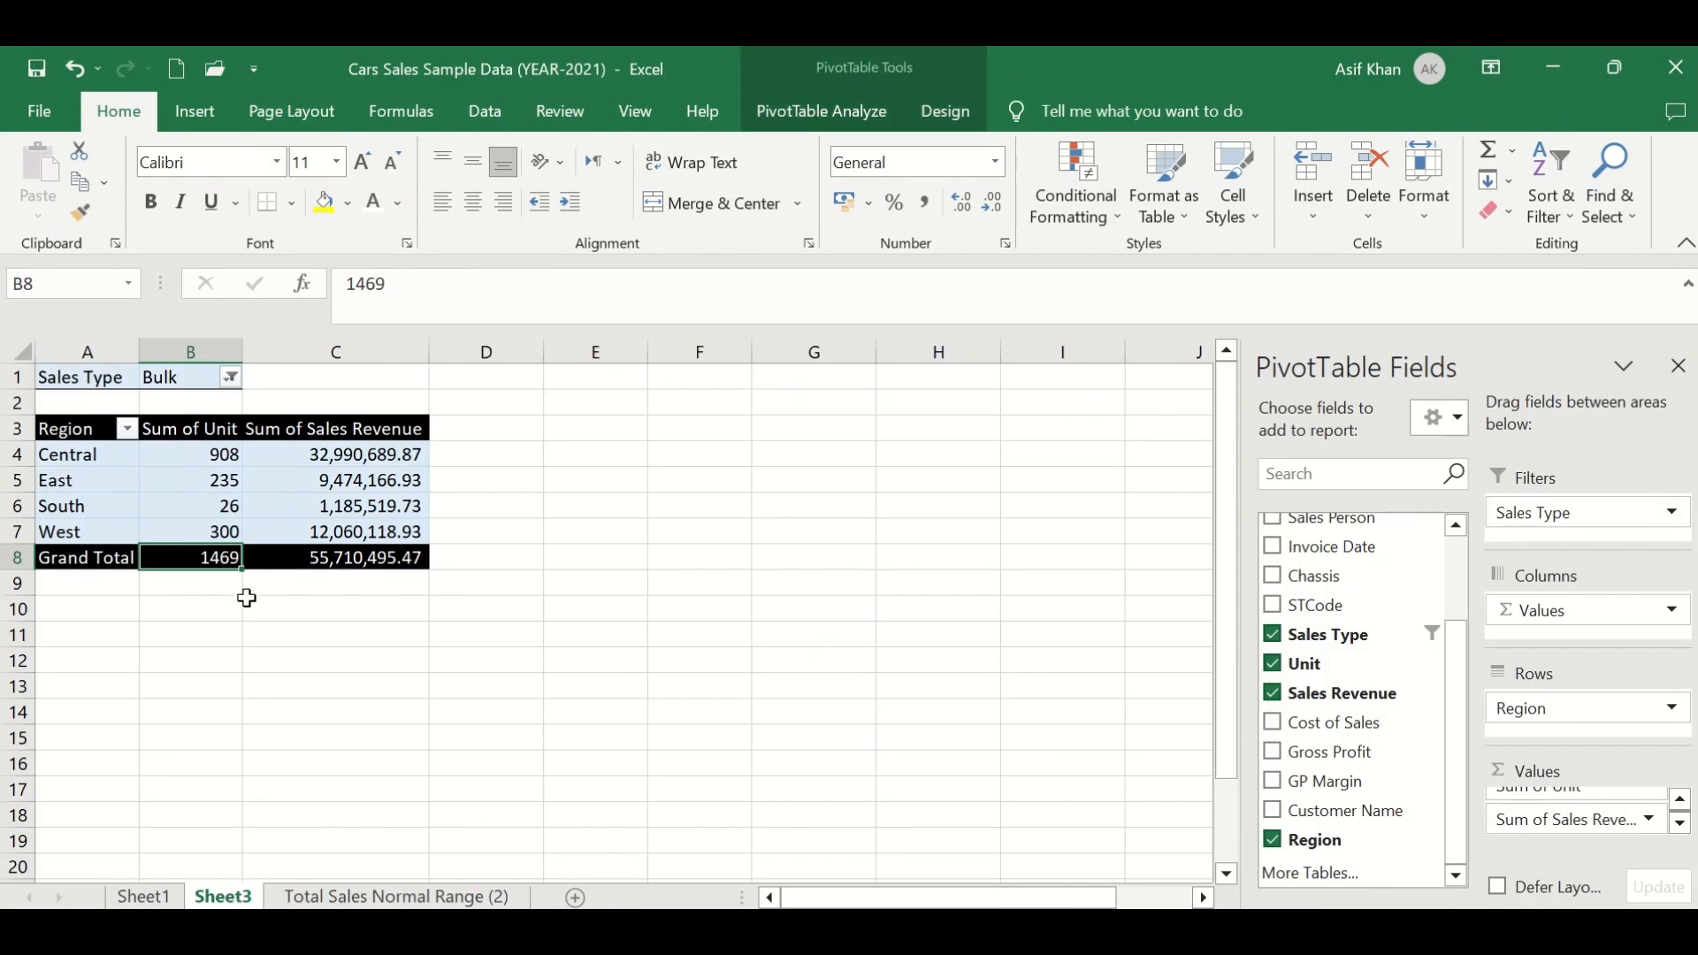
{"action": "mouse_move", "coordinate": [195, 564]}
{"action": "left_click", "coordinate": [84, 452]}
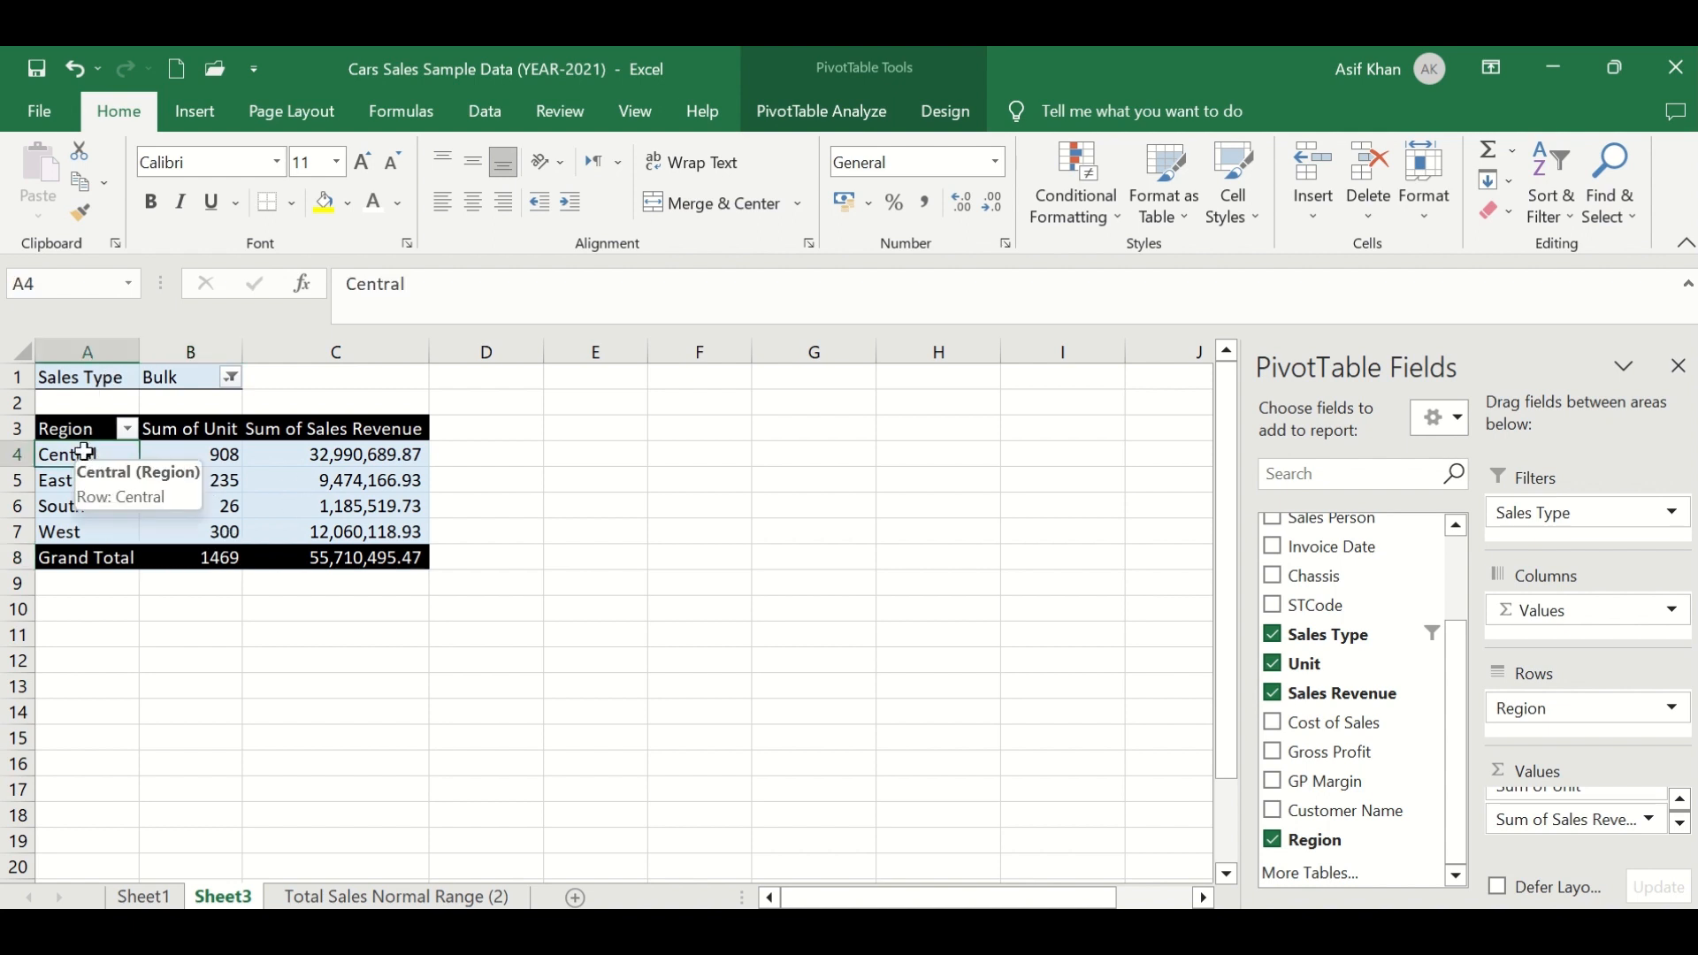
{"action": "left_click_drag", "start_coordinate": [84, 452], "coordinate": [195, 539]}
{"action": "left_click", "coordinate": [194, 558]}
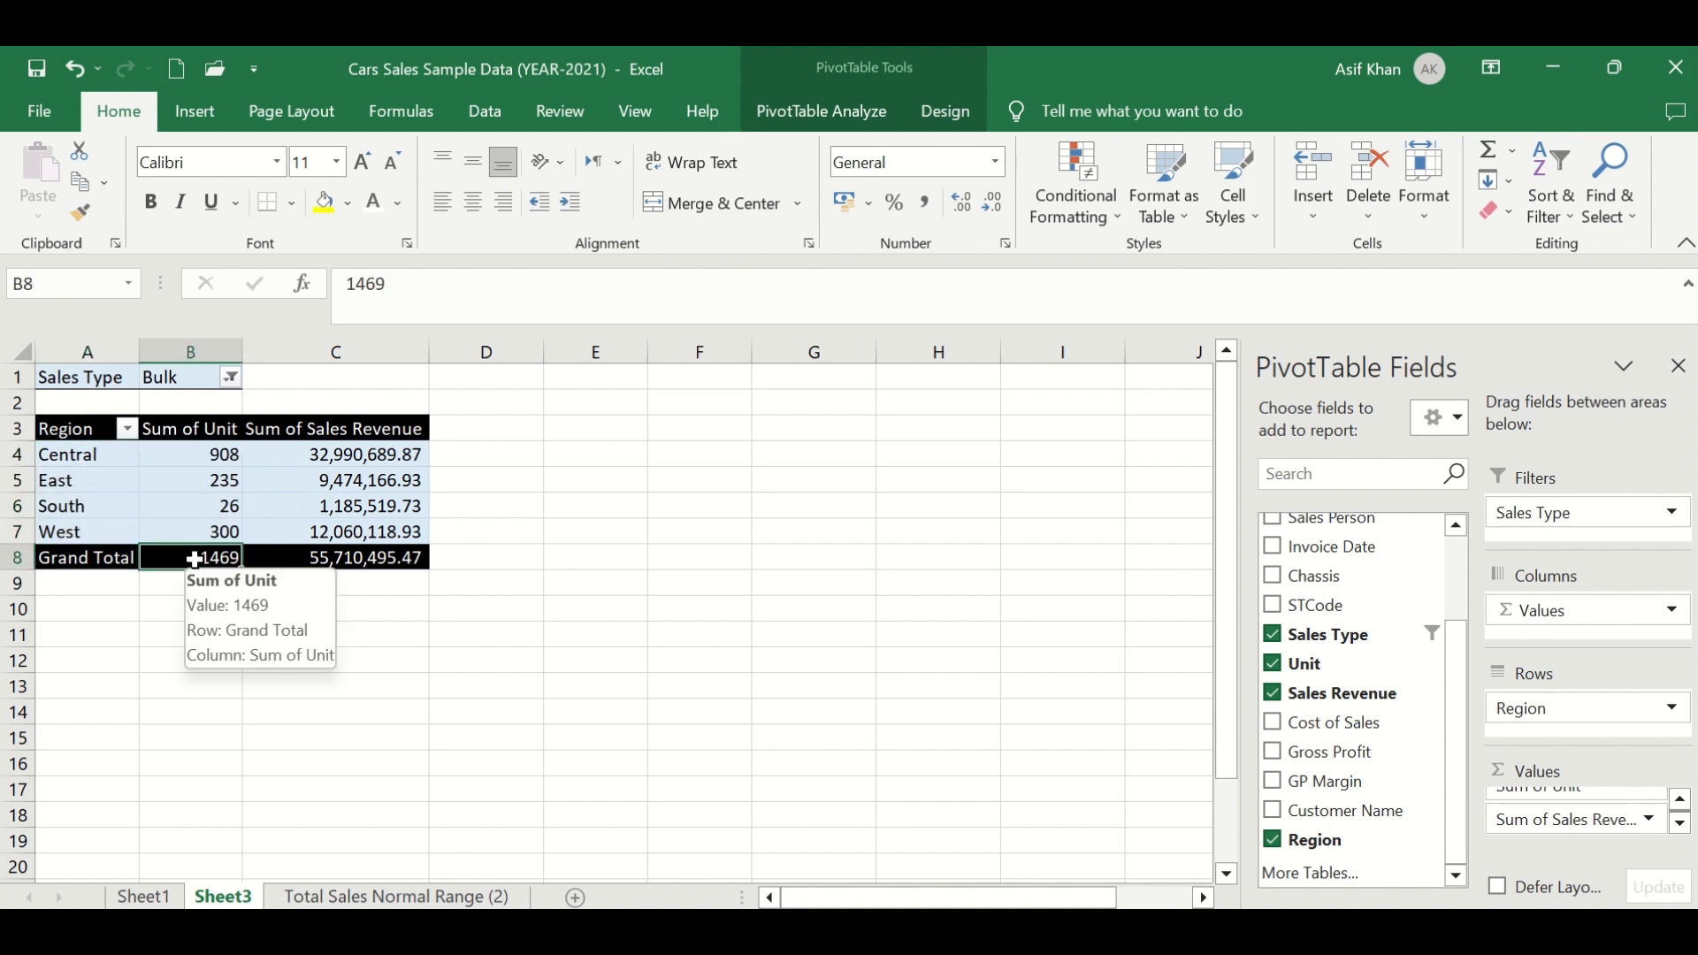
{"action": "left_click_drag", "start_coordinate": [181, 456], "coordinate": [91, 534]}
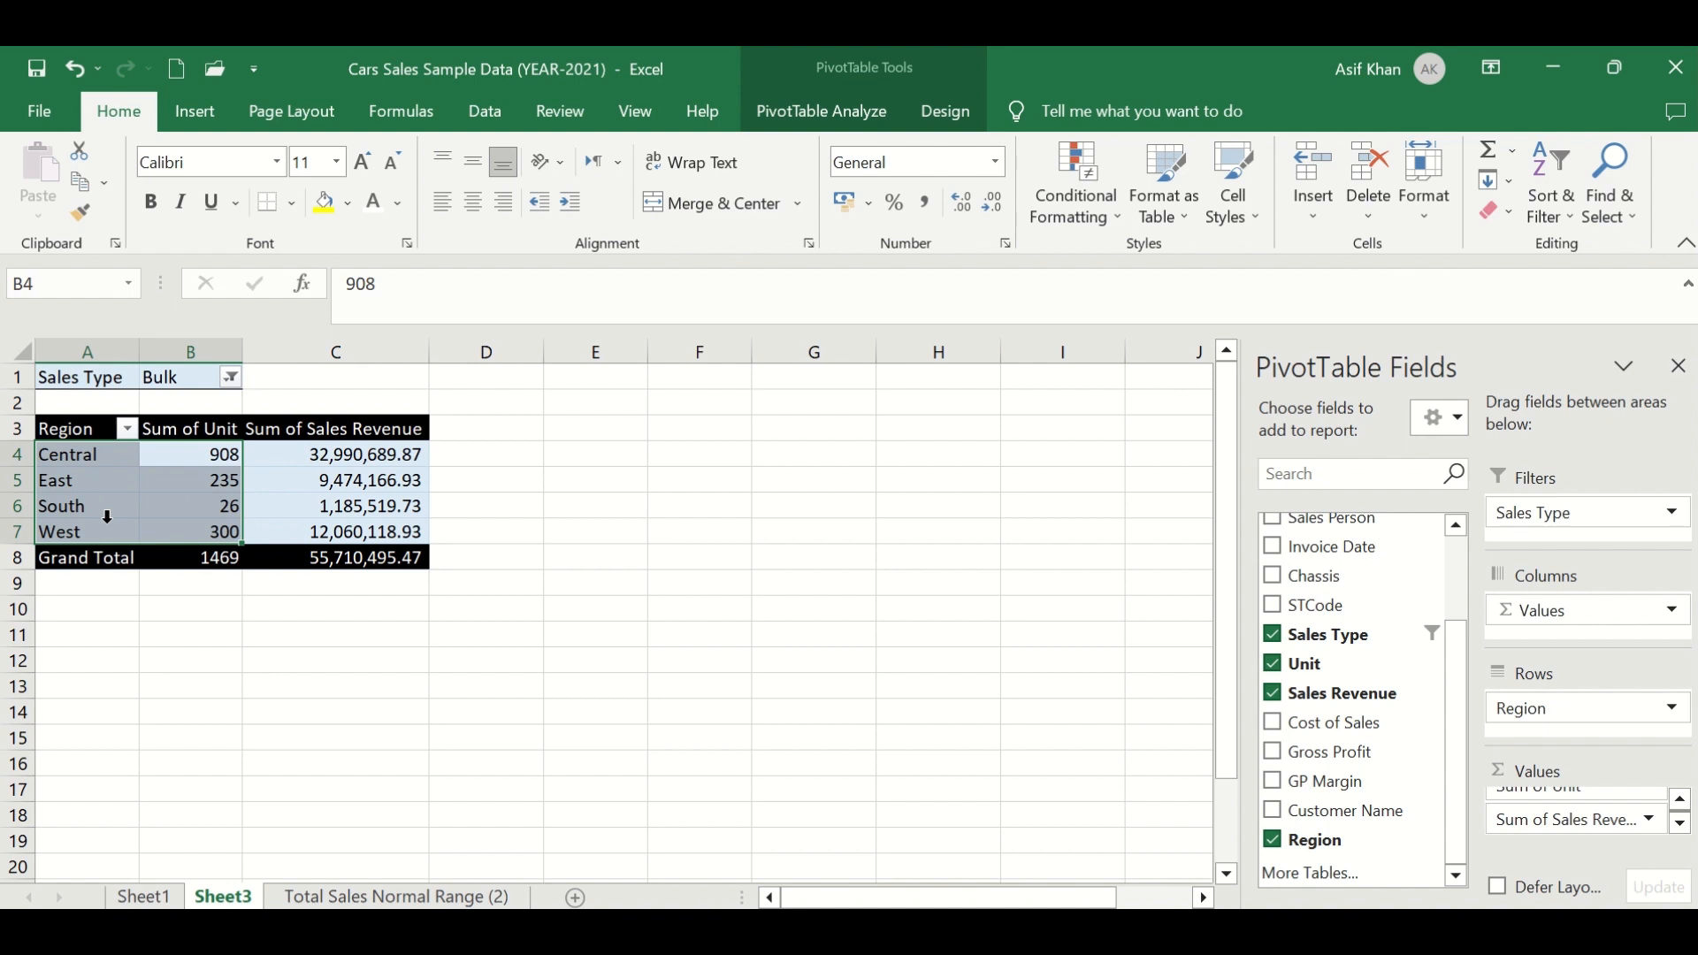
{"action": "left_click", "coordinate": [115, 507]}
{"action": "left_click", "coordinate": [148, 509]}
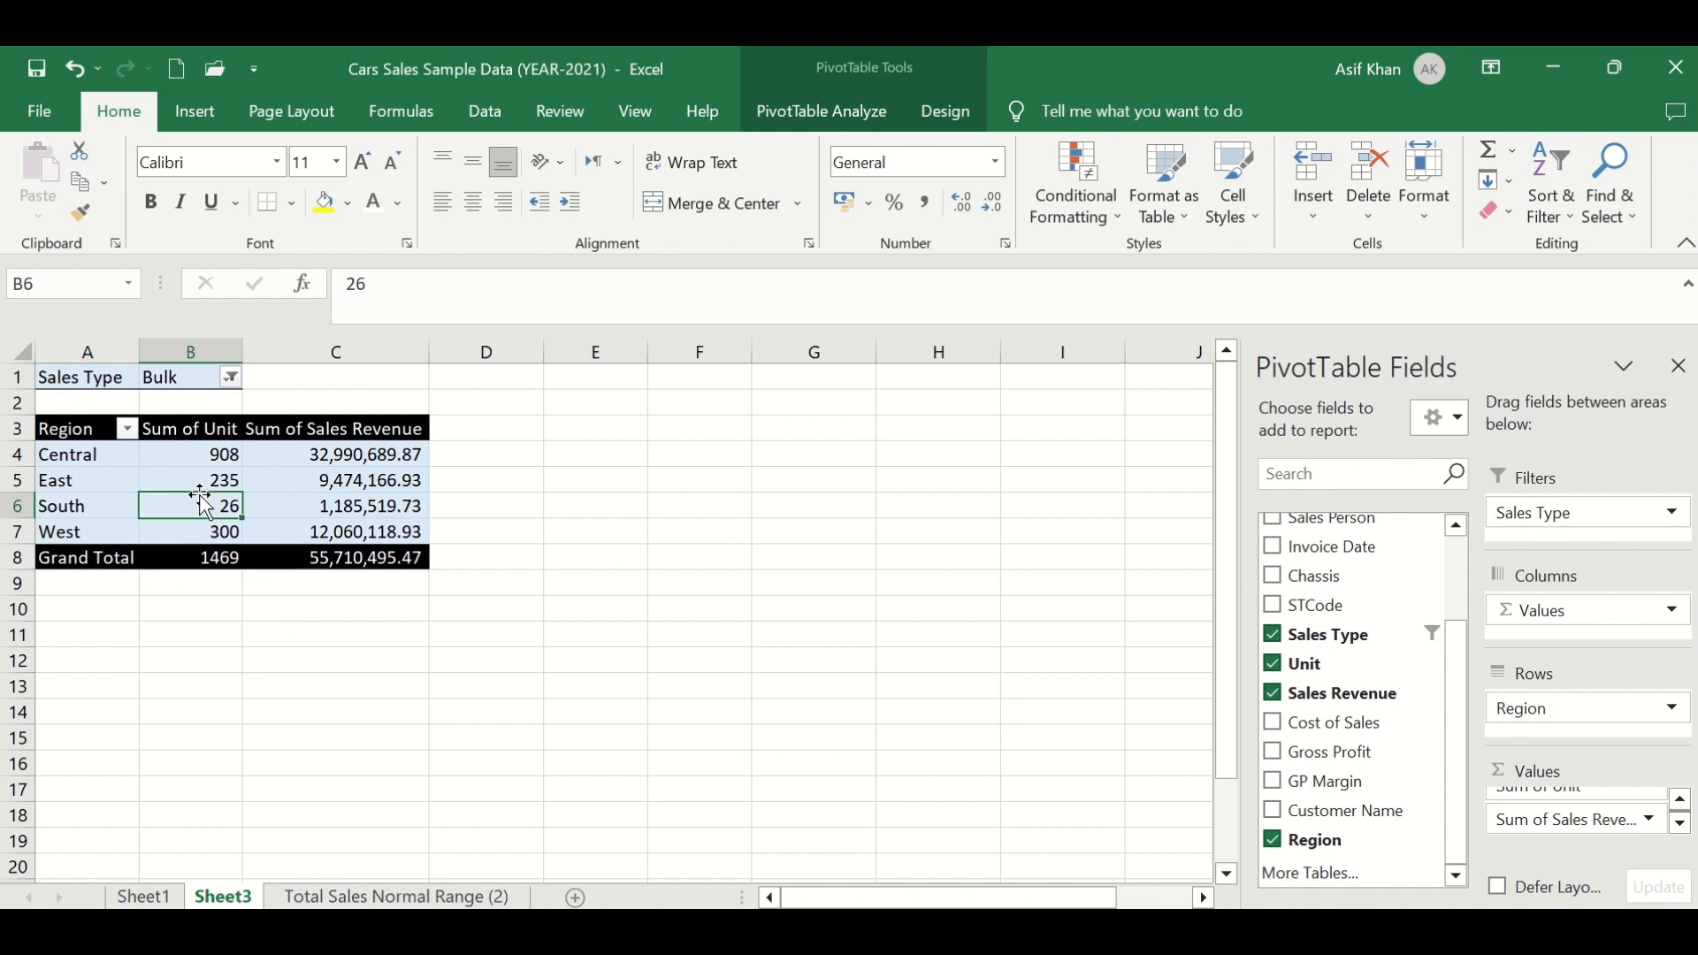
- Add Internal to the PivotTable's Sales Type filter so both Bulk and Internal are included
{"action": "mouse_move", "coordinate": [272, 451]}
{"action": "left_click", "coordinate": [231, 379]}
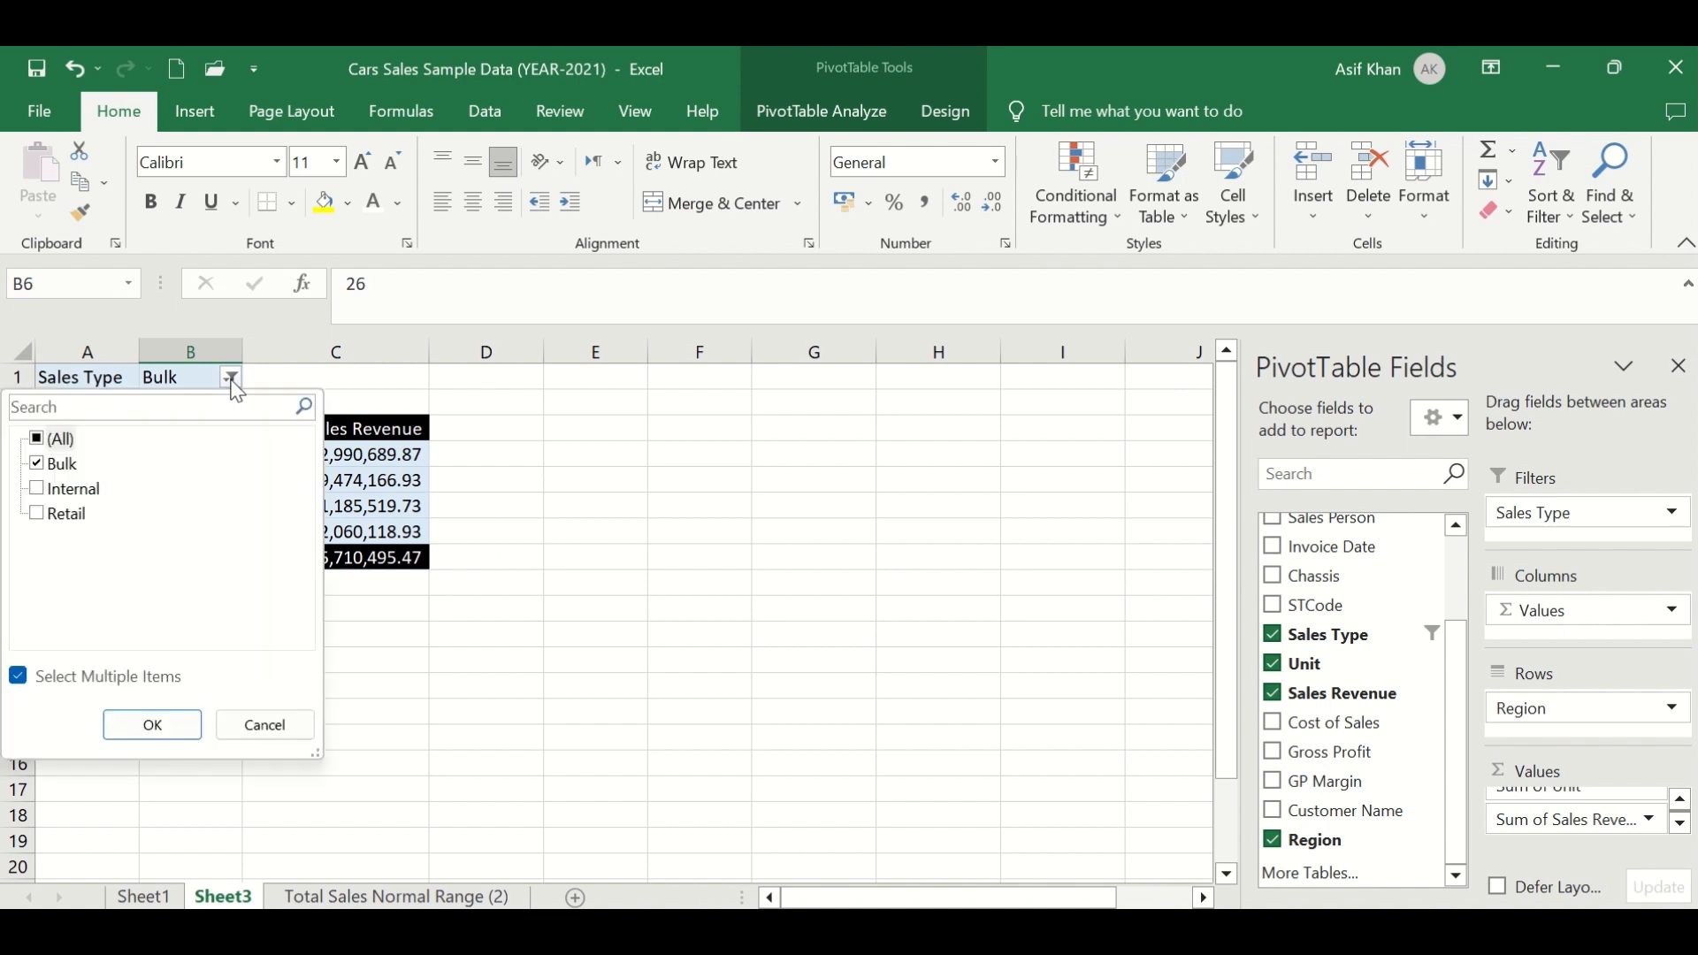
{"action": "left_click", "coordinate": [37, 489]}
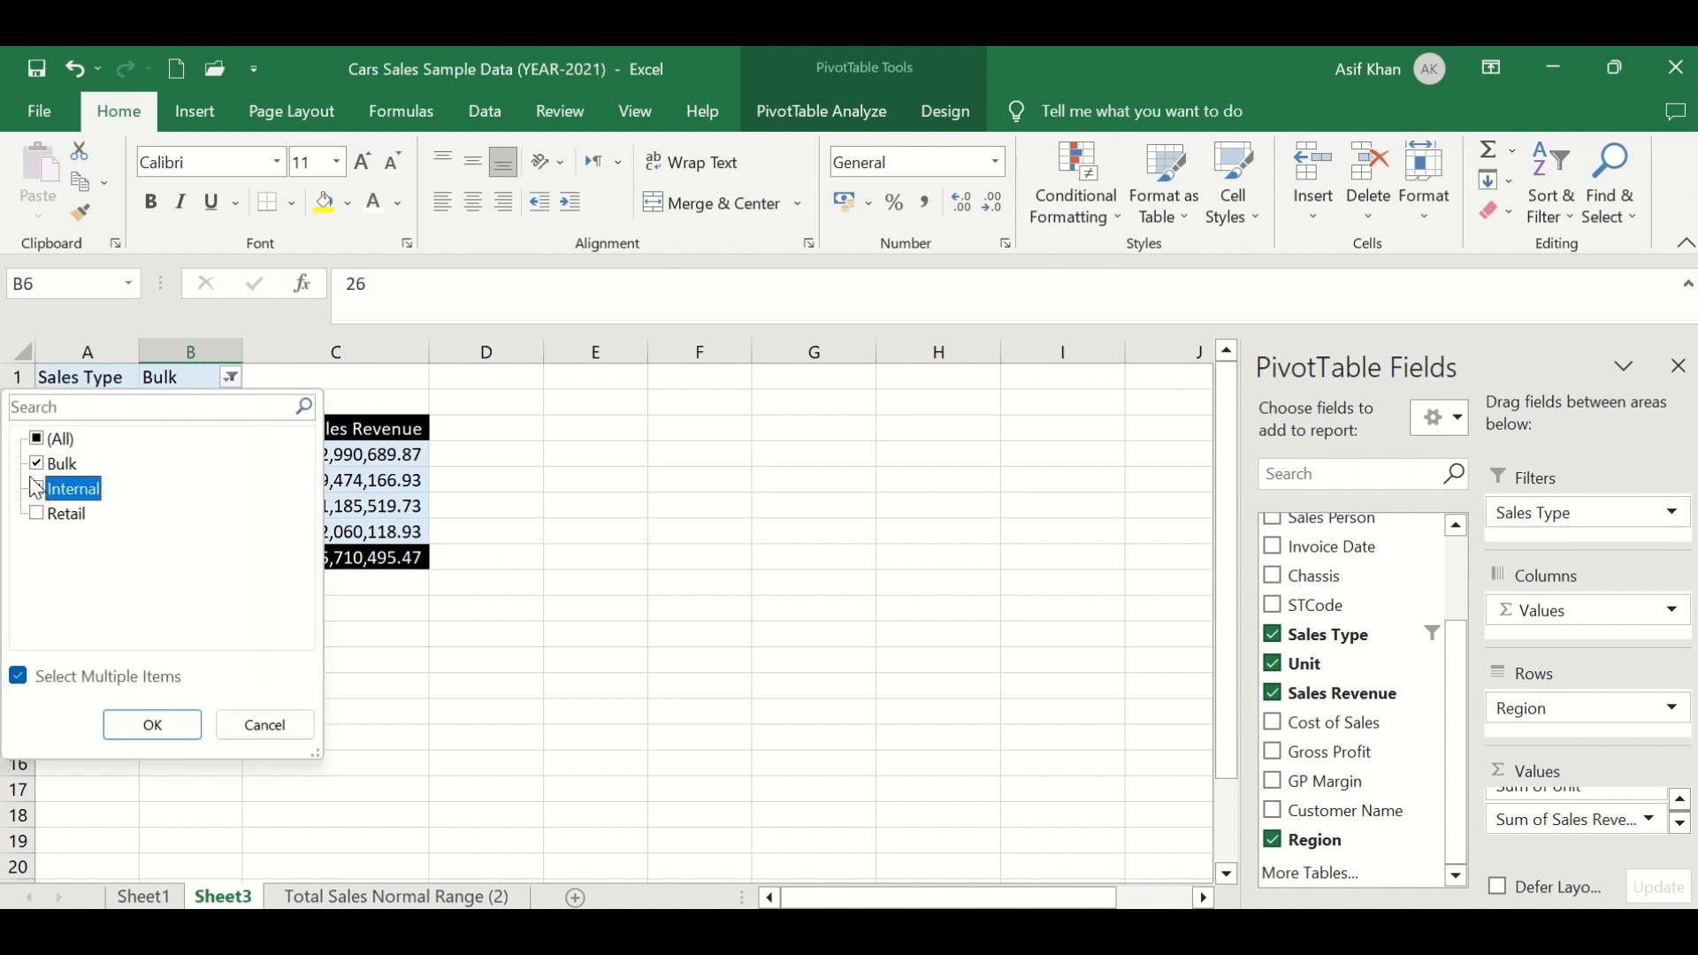
{"action": "left_click", "coordinate": [109, 733]}
{"action": "left_click", "coordinate": [166, 380]}
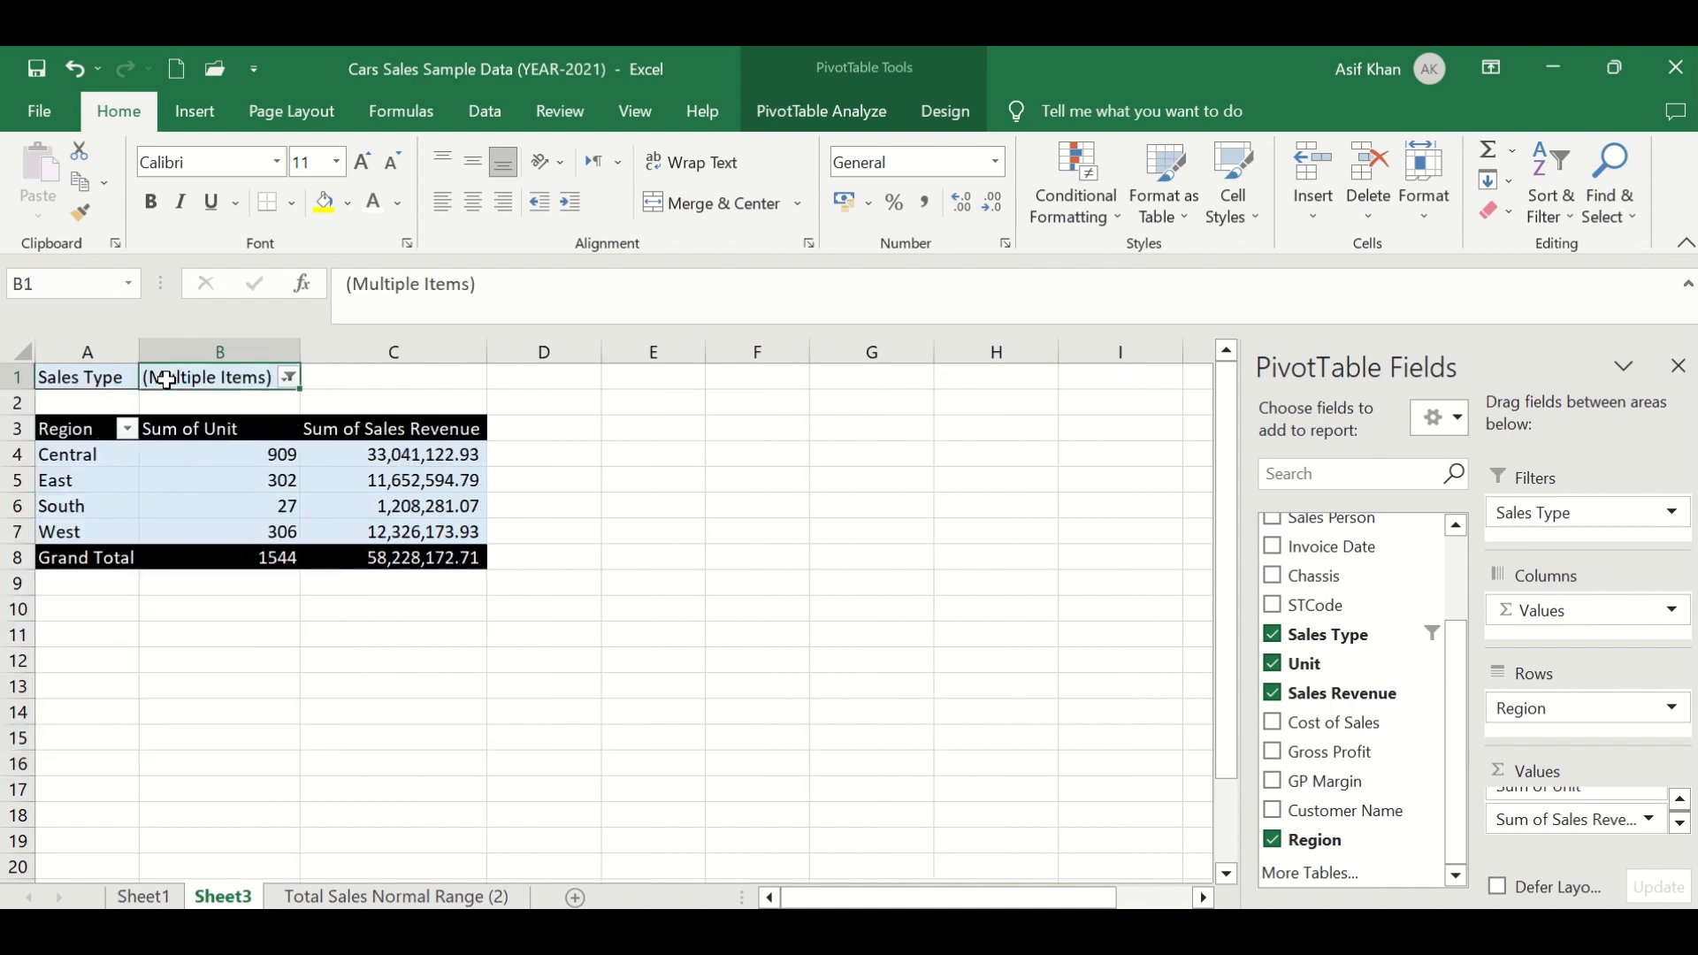
{"action": "left_click", "coordinate": [288, 378]}
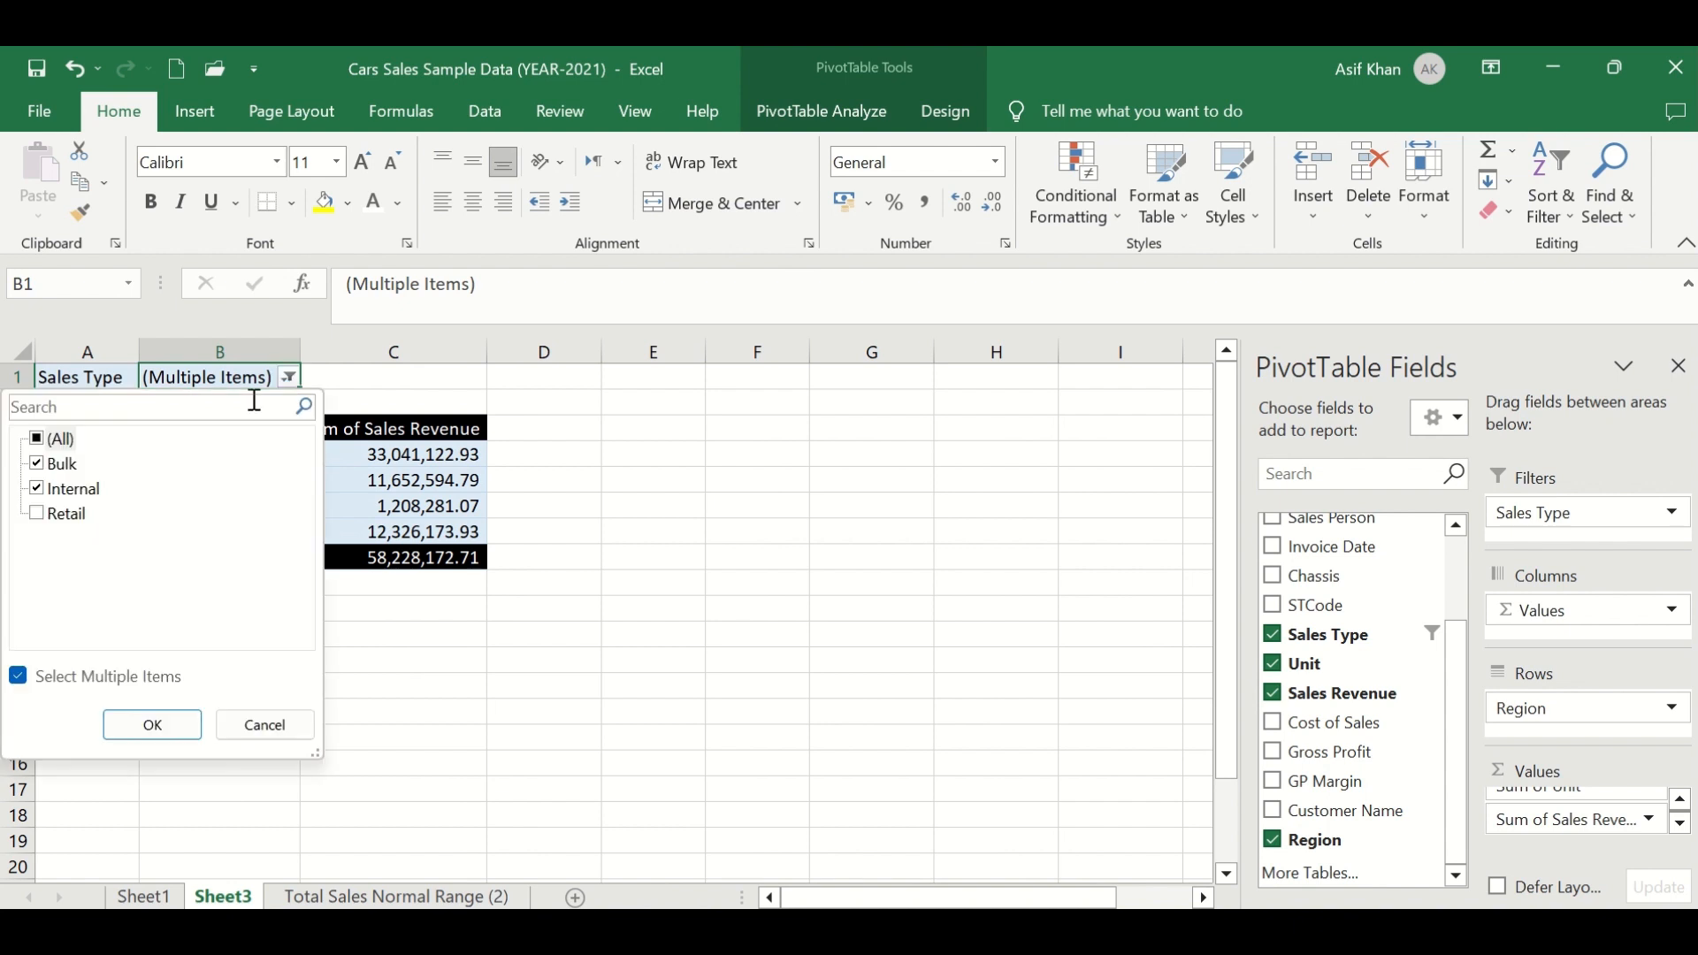
{"action": "left_click", "coordinate": [152, 725]}
- Review the Bulk and Internal PivotTable totals and the Sales Type filter selection
{"action": "left_click_drag", "start_coordinate": [73, 432], "coordinate": [269, 568]}
{"action": "left_click", "coordinate": [269, 563]}
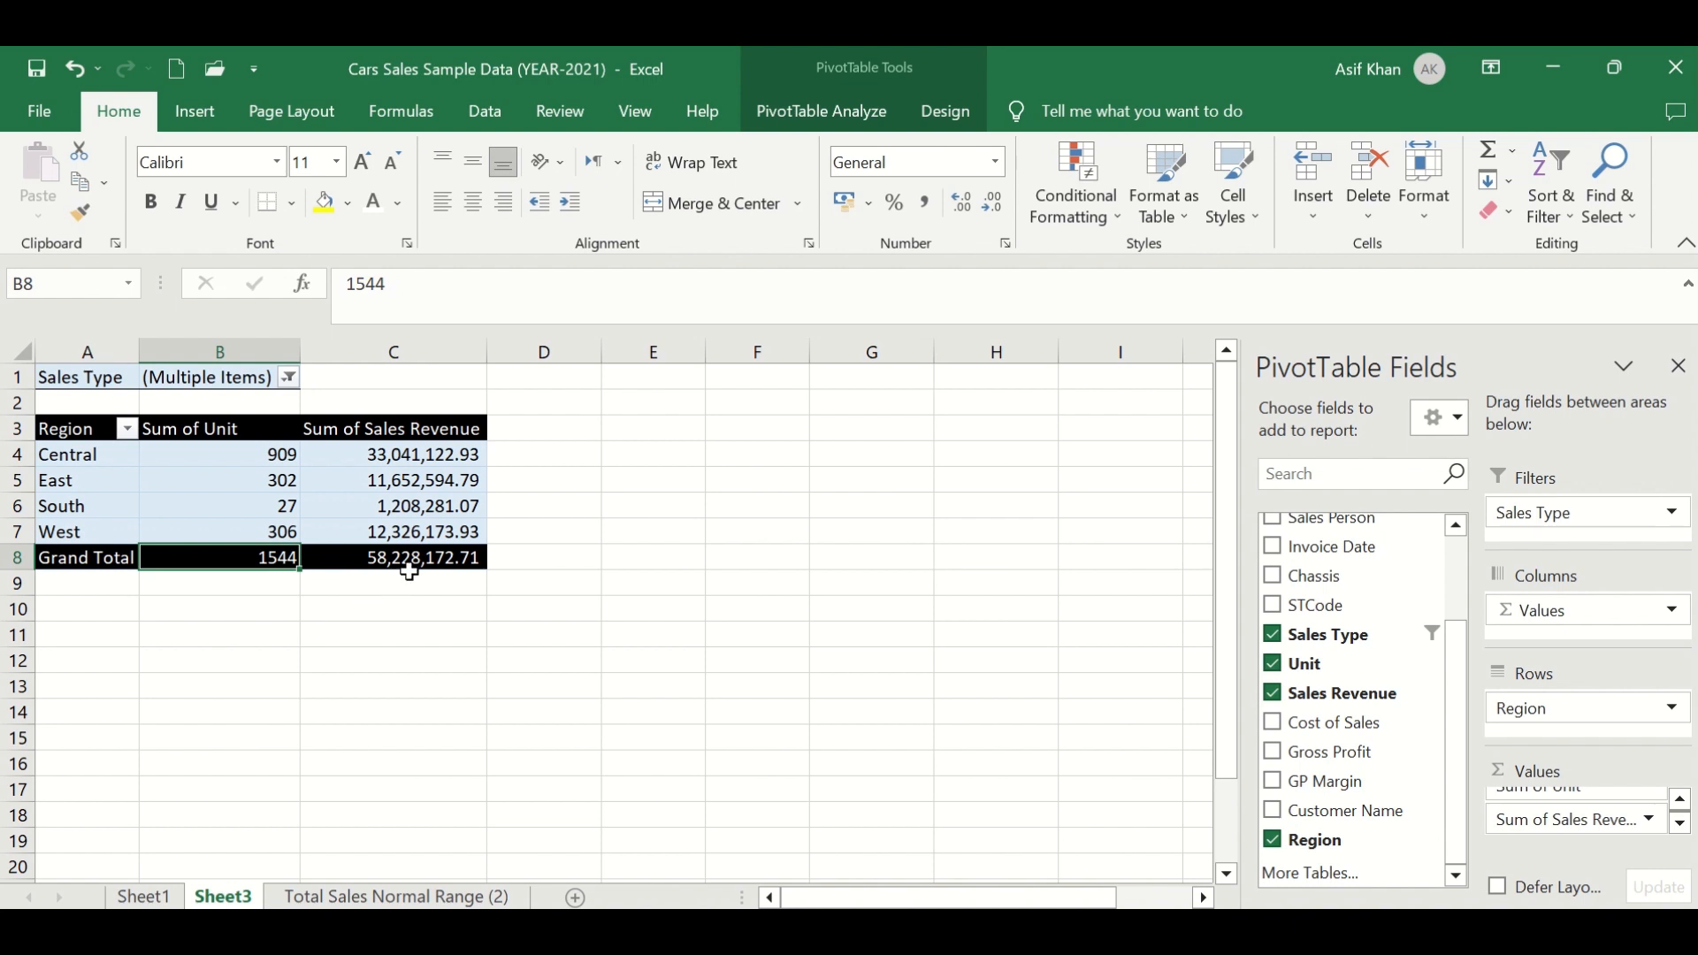
{"action": "left_click_drag", "start_coordinate": [406, 580], "coordinate": [433, 458]}
{"action": "left_click", "coordinate": [292, 557]}
{"action": "left_click", "coordinate": [290, 378]}
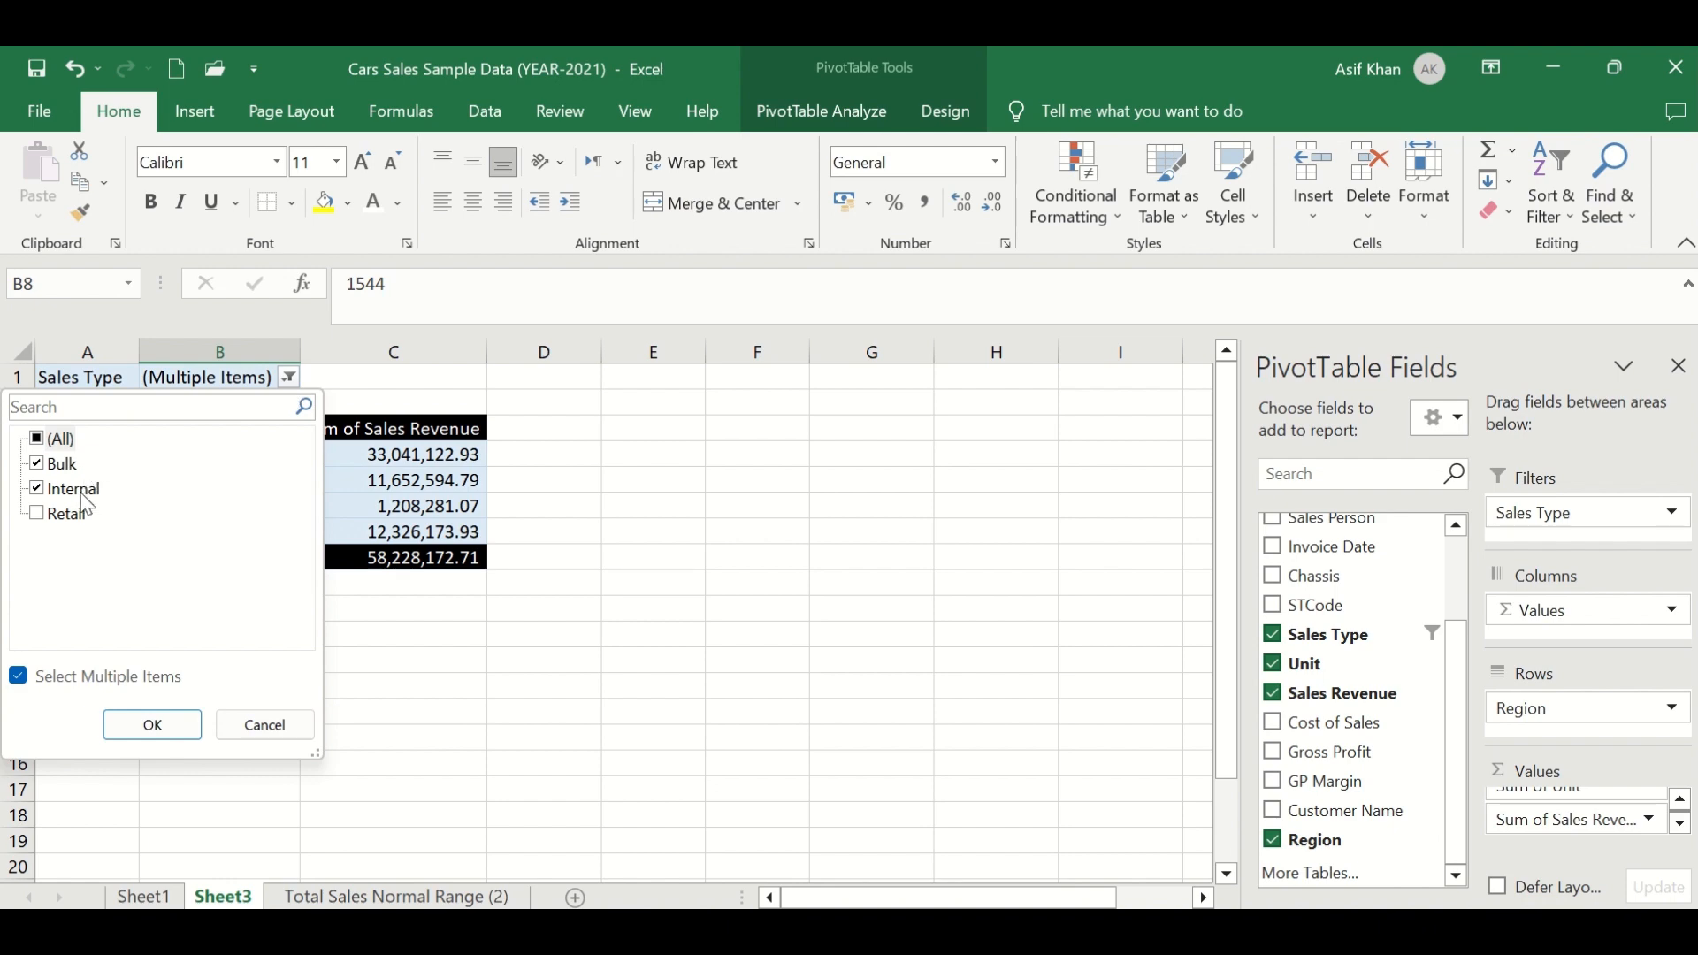
{"action": "left_click", "coordinate": [530, 520]}
- Filter the source sheet's Sales Type column to show only Bulk and Internal rows
{"action": "left_click", "coordinate": [376, 897]}
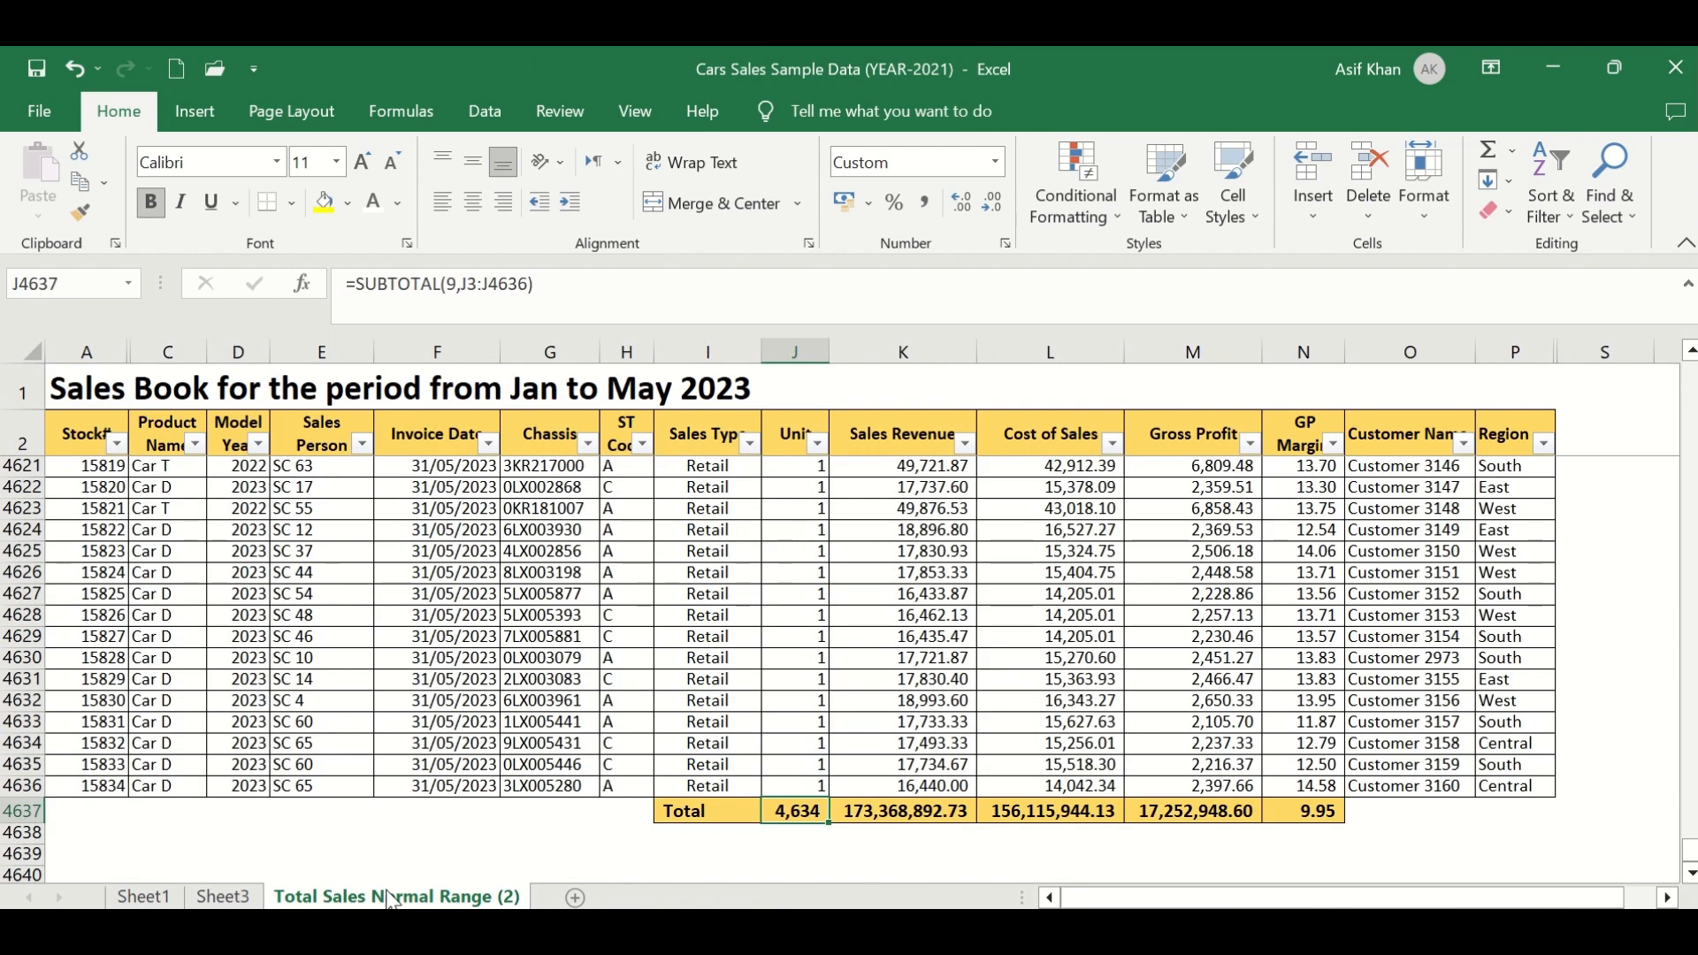
{"action": "left_click", "coordinate": [721, 440]}
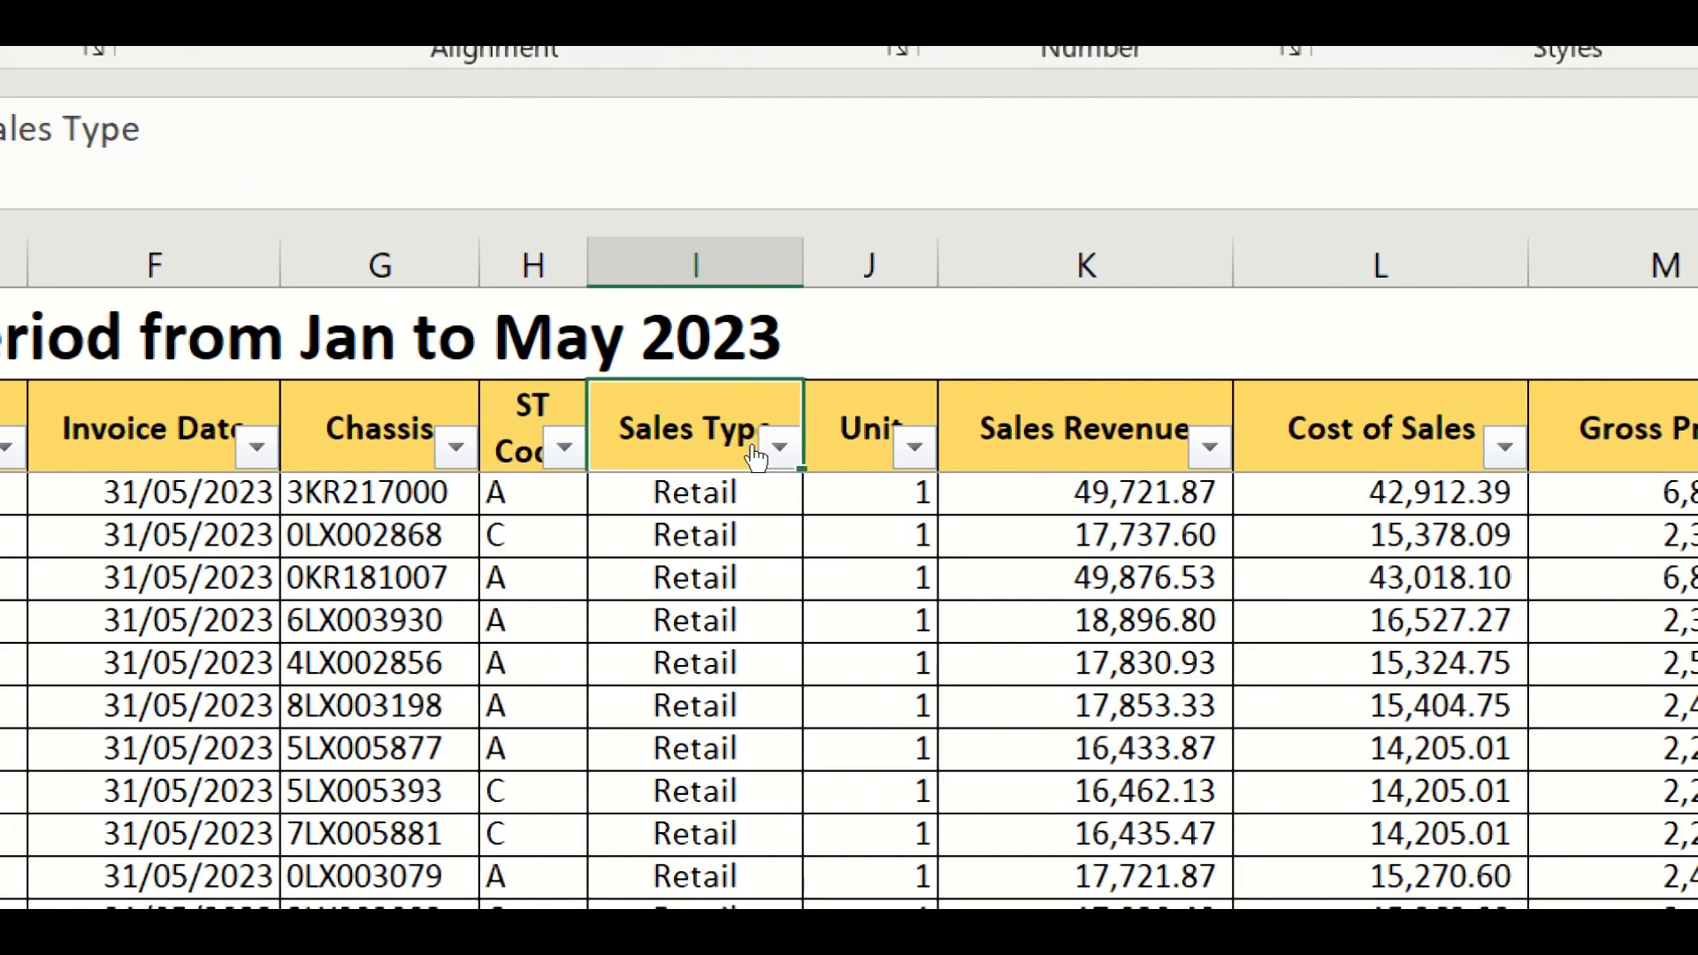
{"action": "left_click", "coordinate": [749, 444]}
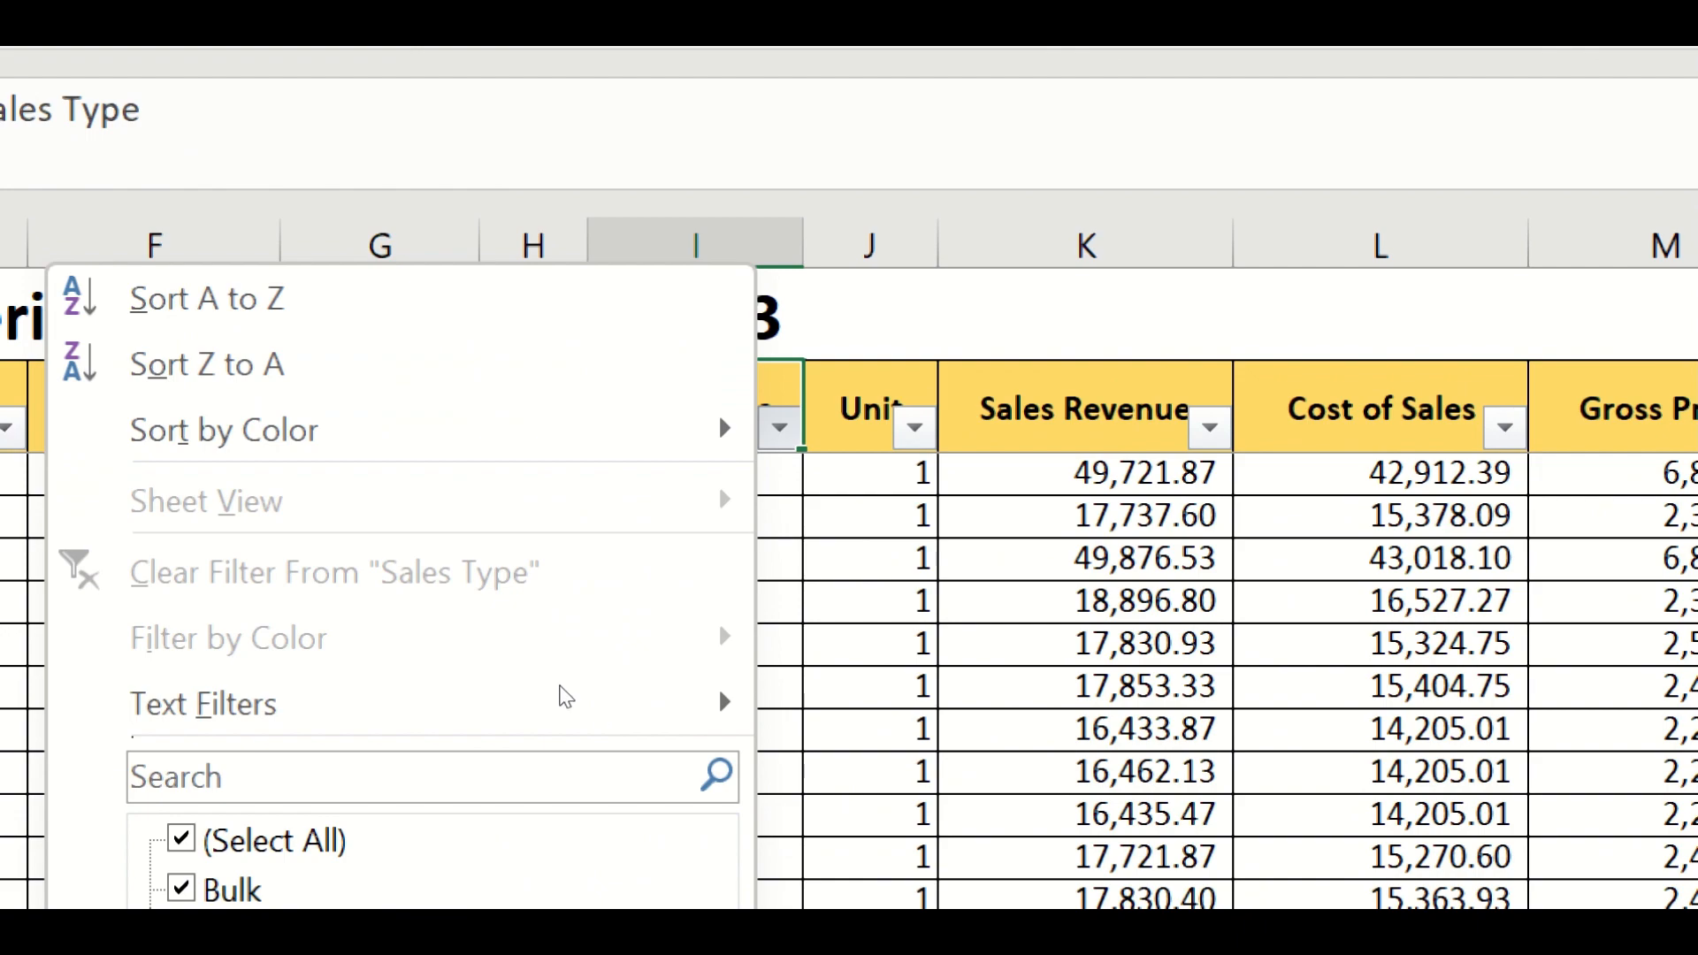
{"action": "left_click", "coordinate": [181, 839]}
{"action": "left_click", "coordinate": [181, 888]}
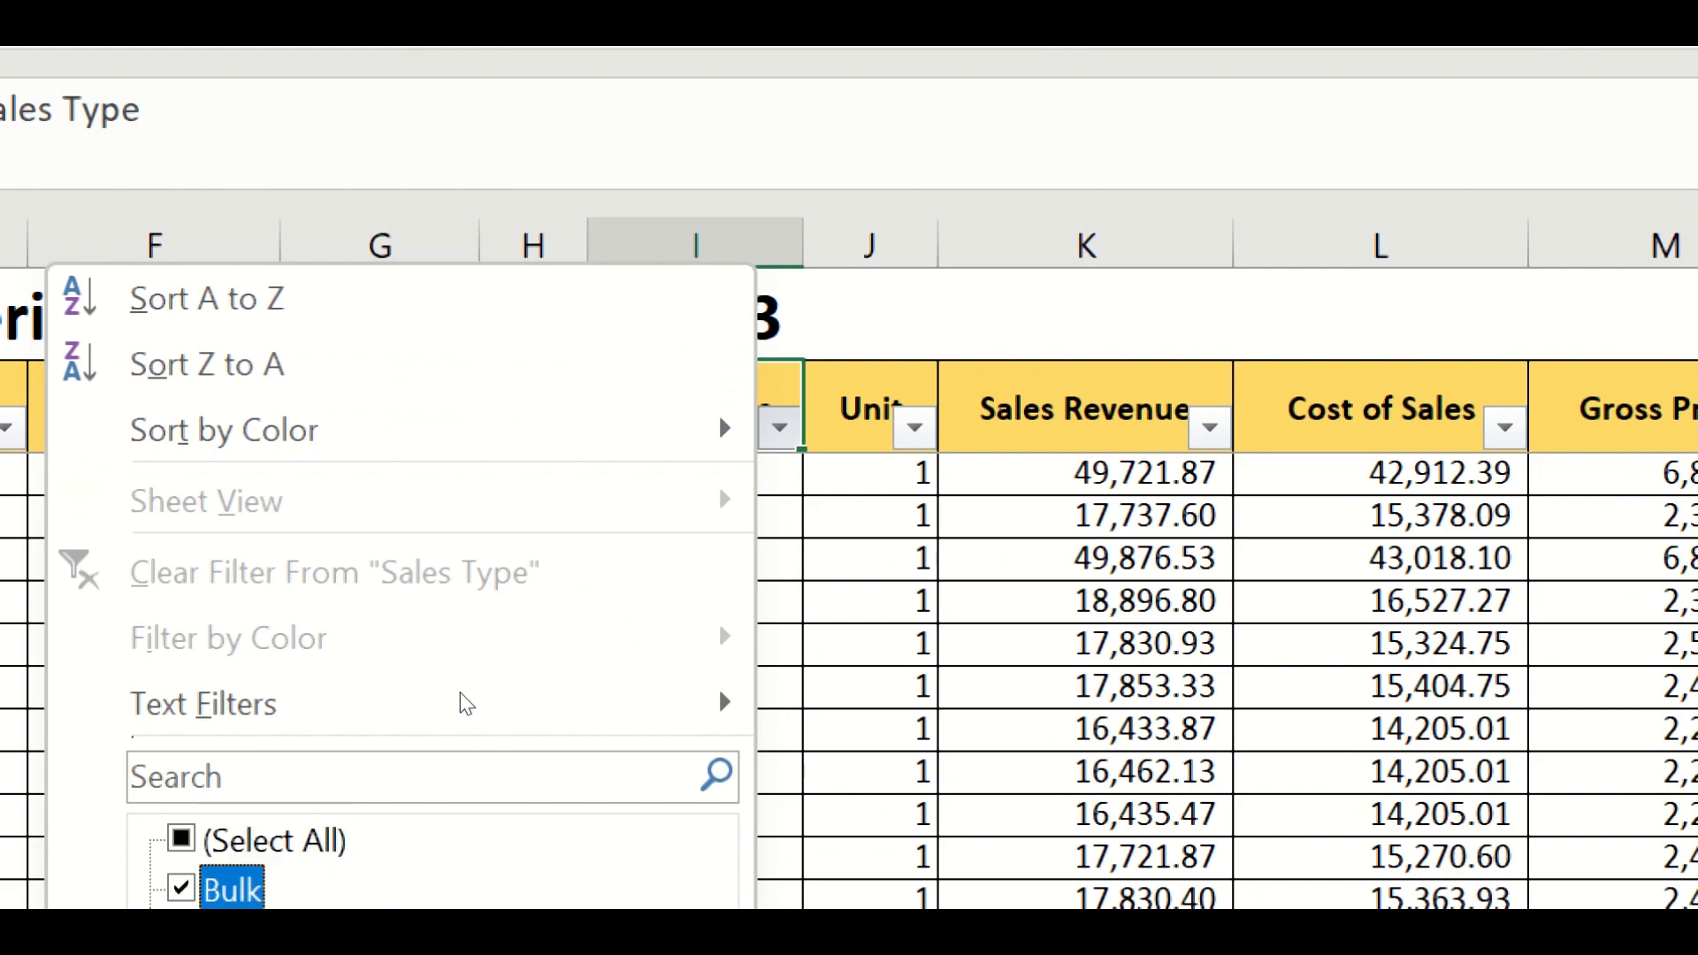
{"action": "left_click", "coordinate": [181, 937]}
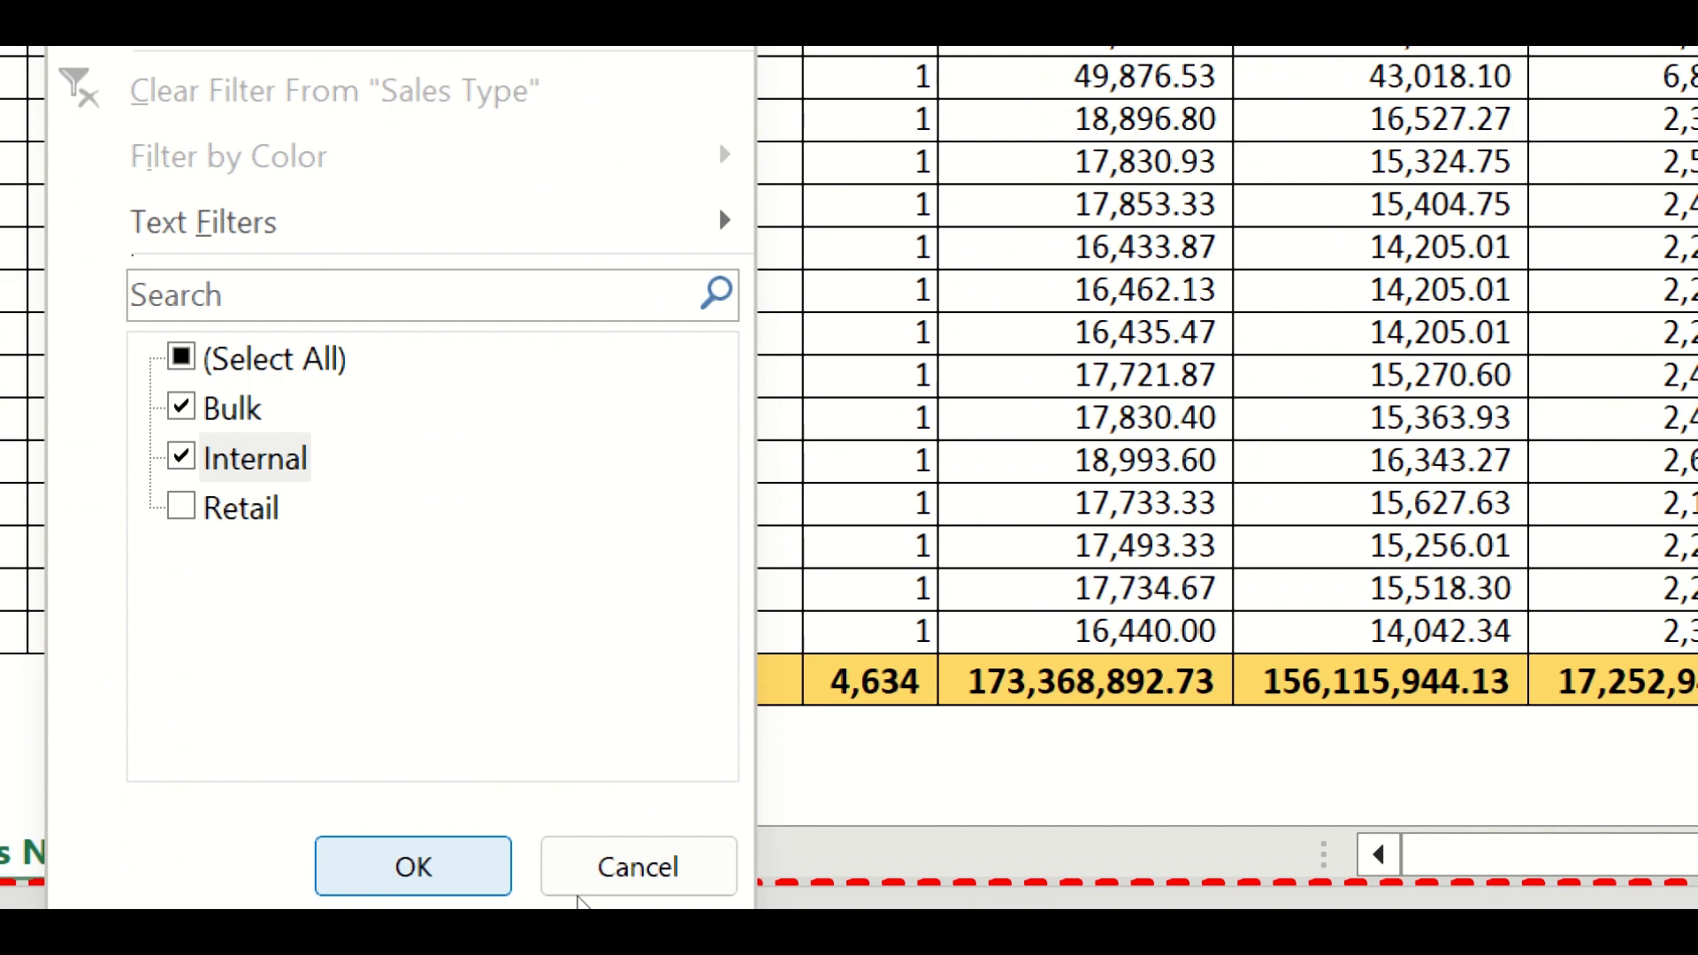
{"action": "left_click", "coordinate": [413, 867]}
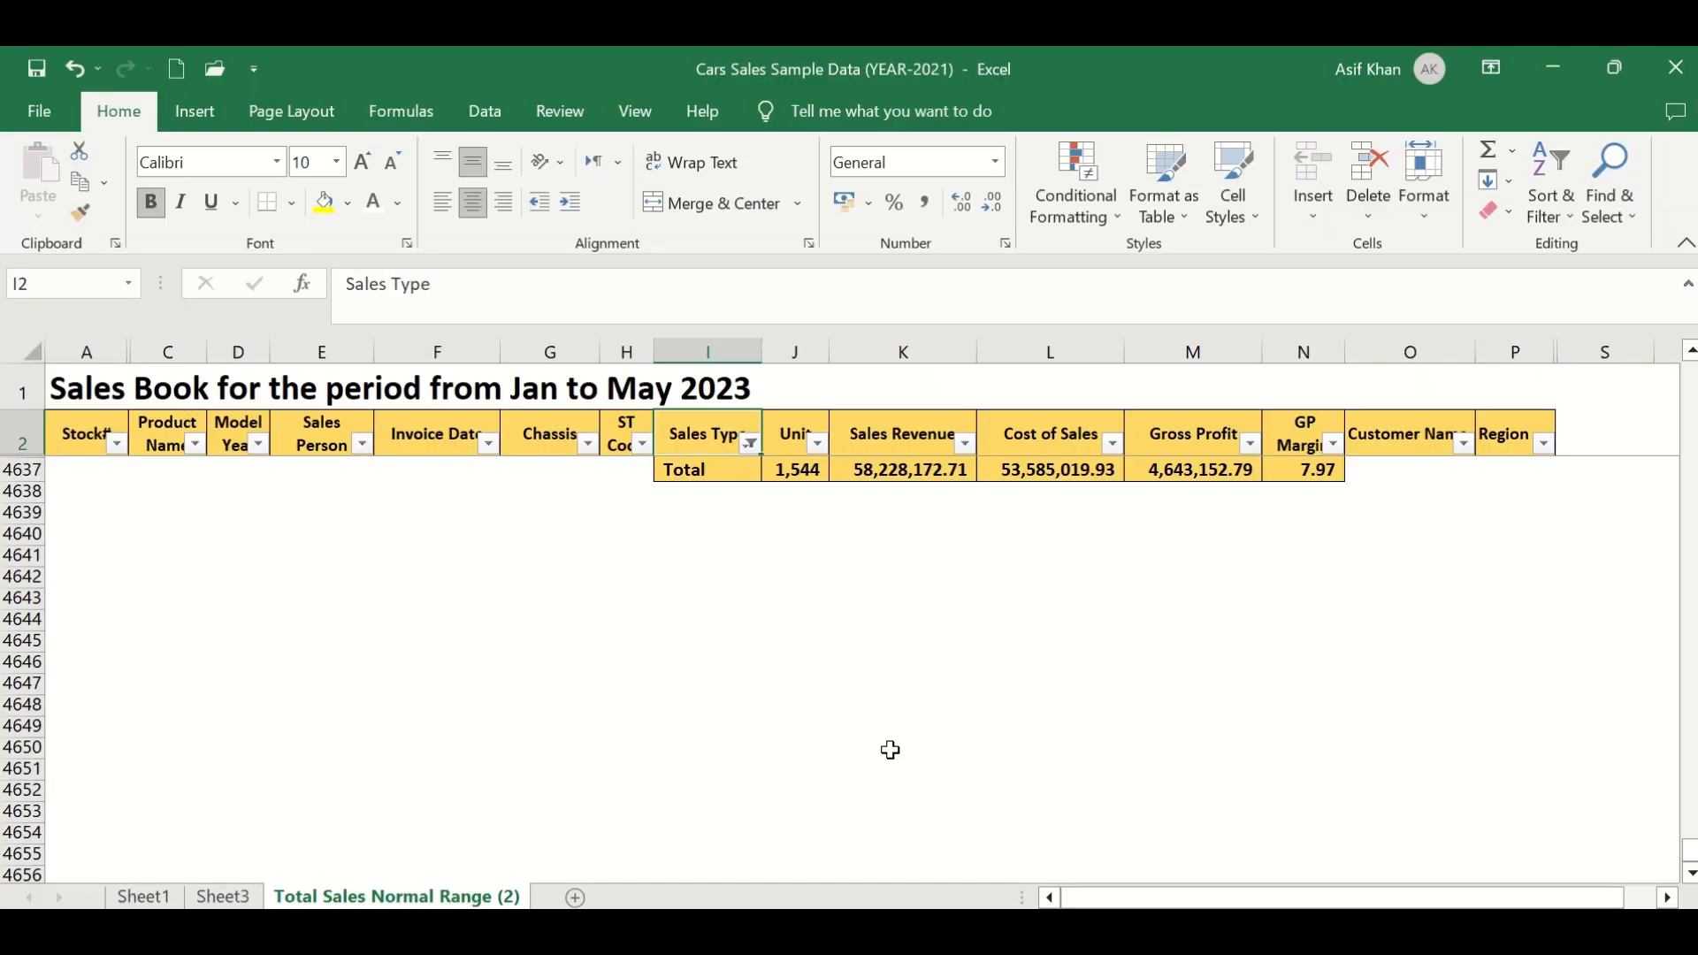
- Compare the filtered source totals row with the PivotTable's Grand Total figures
{"action": "scroll", "coordinate": [880, 717], "scroll_direction": "up", "scroll_amount": 3}
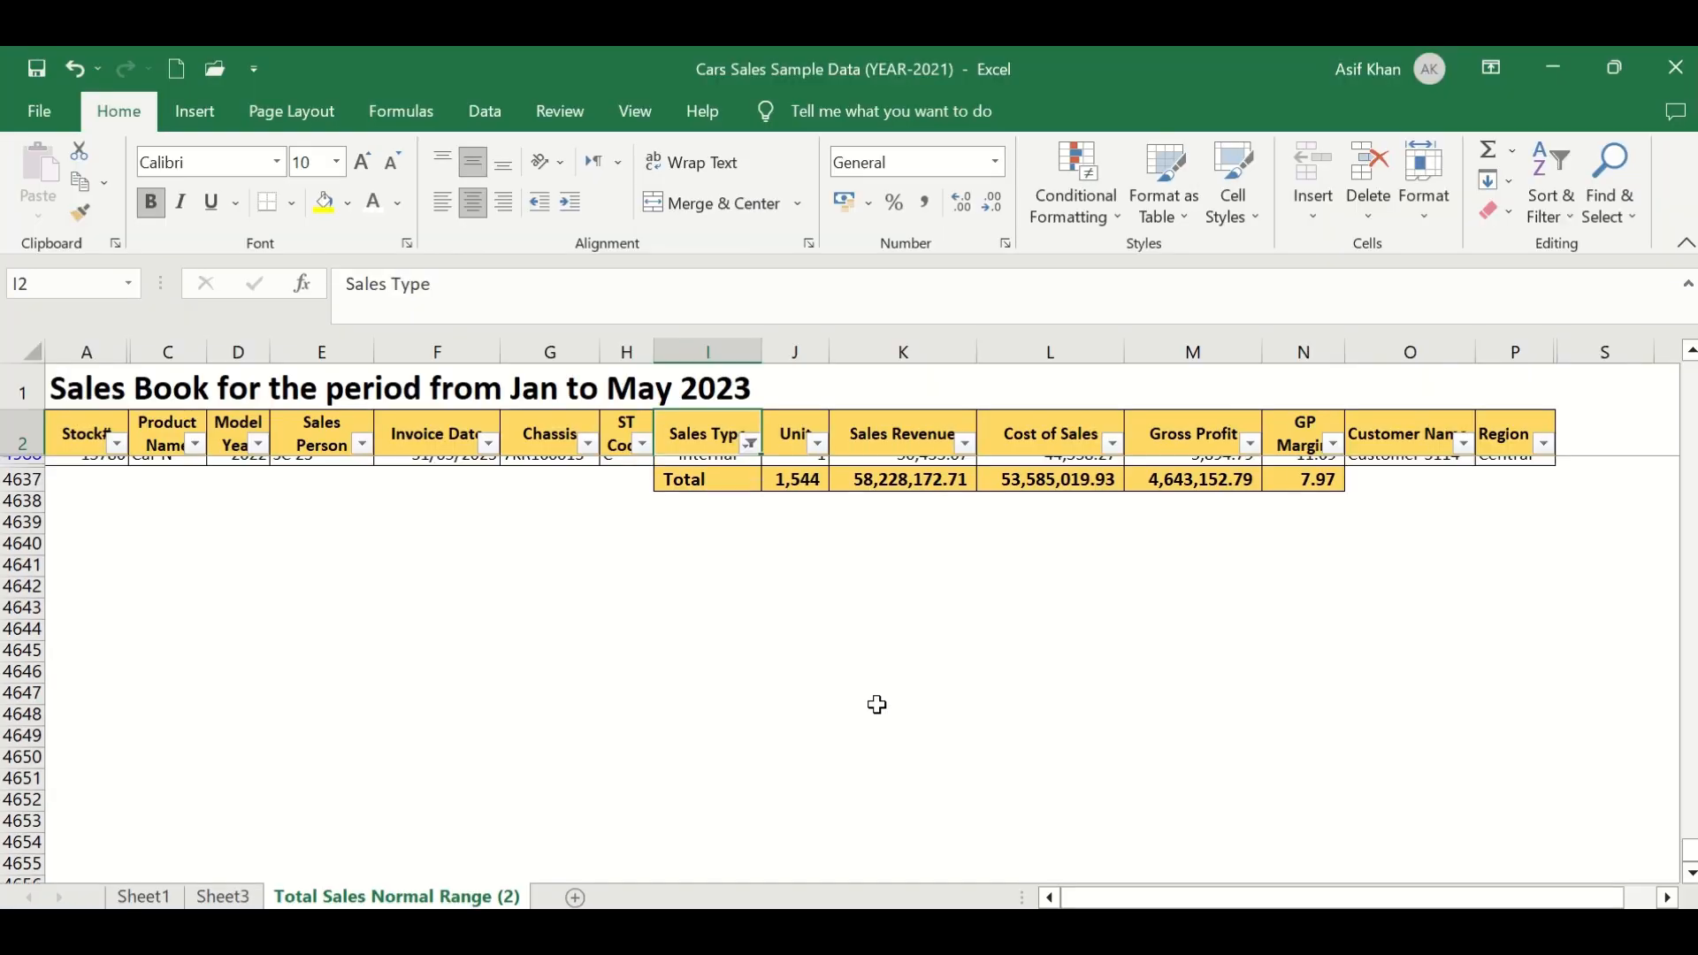
{"action": "left_click", "coordinate": [796, 492]}
{"action": "scroll", "coordinate": [793, 528], "scroll_direction": "up", "scroll_amount": 1}
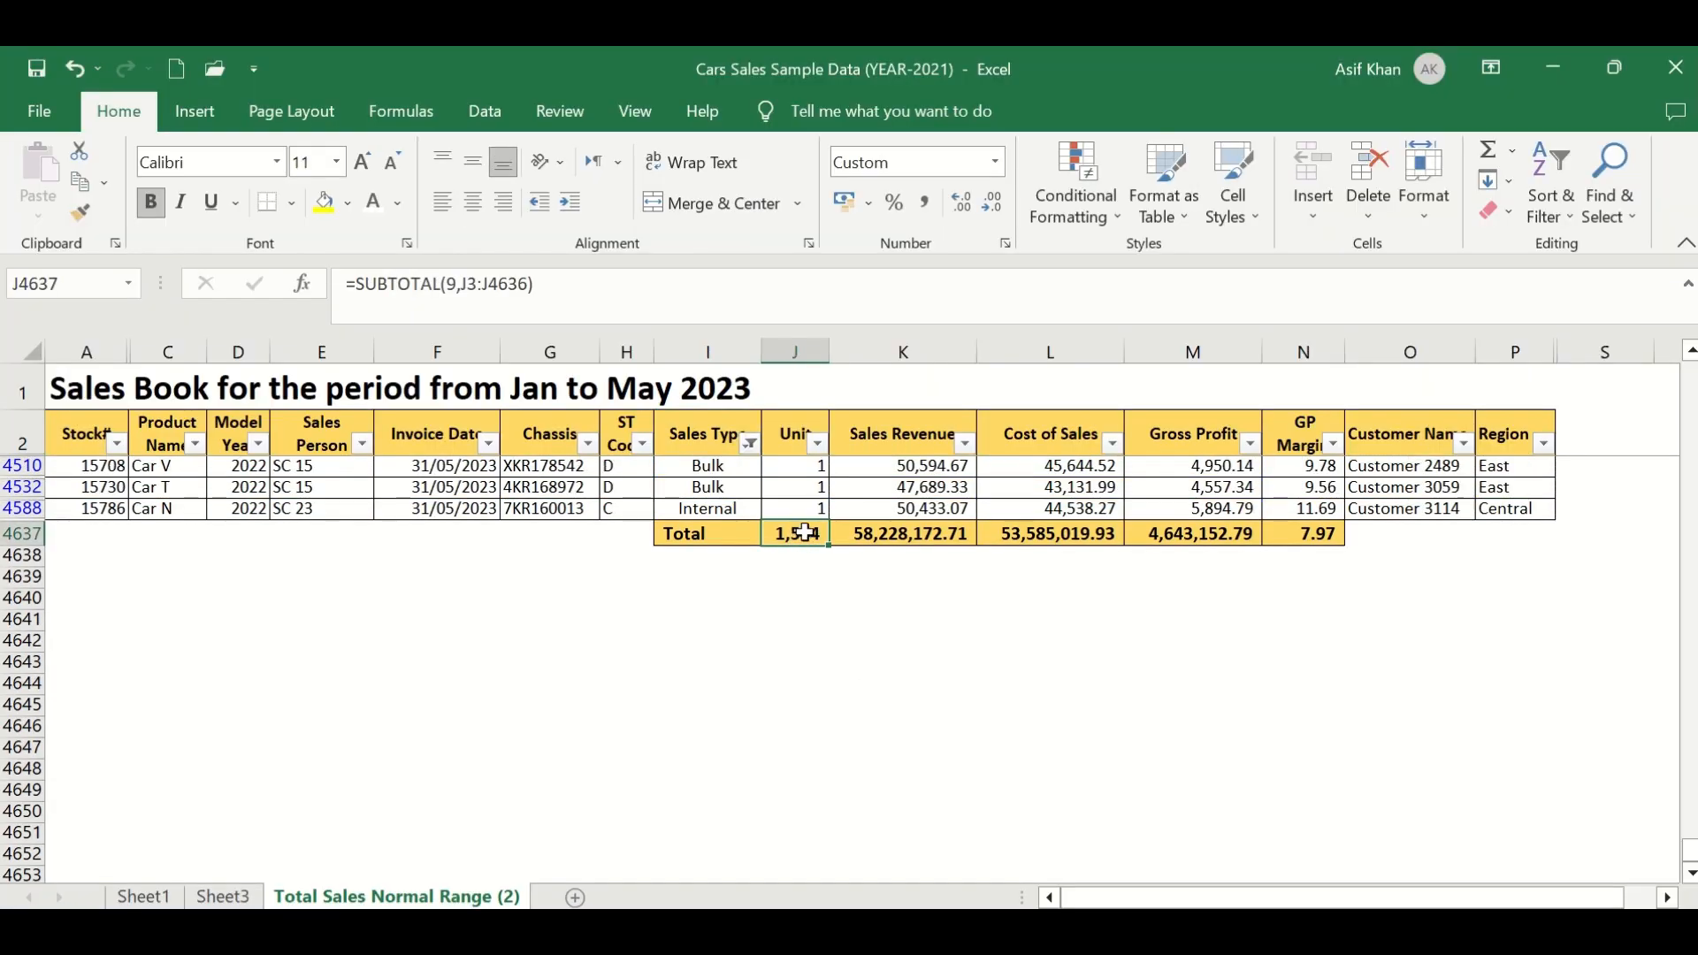
{"action": "left_click", "coordinate": [875, 537]}
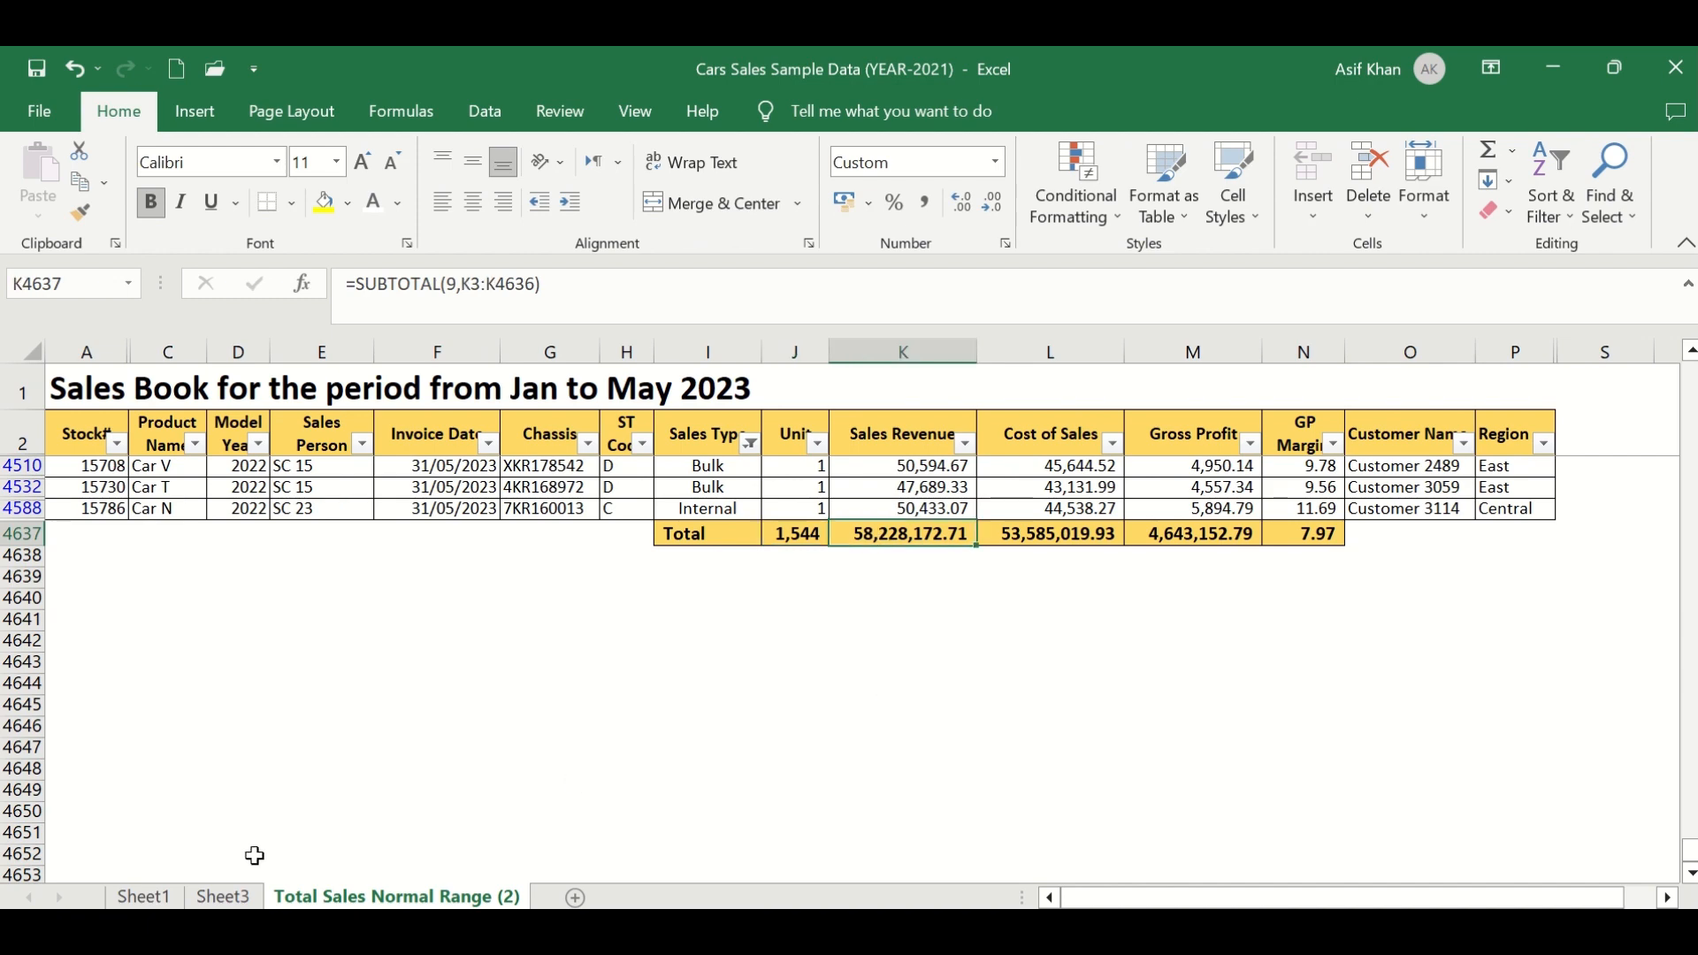
{"action": "left_click", "coordinate": [223, 897]}
{"action": "left_click", "coordinate": [362, 561]}
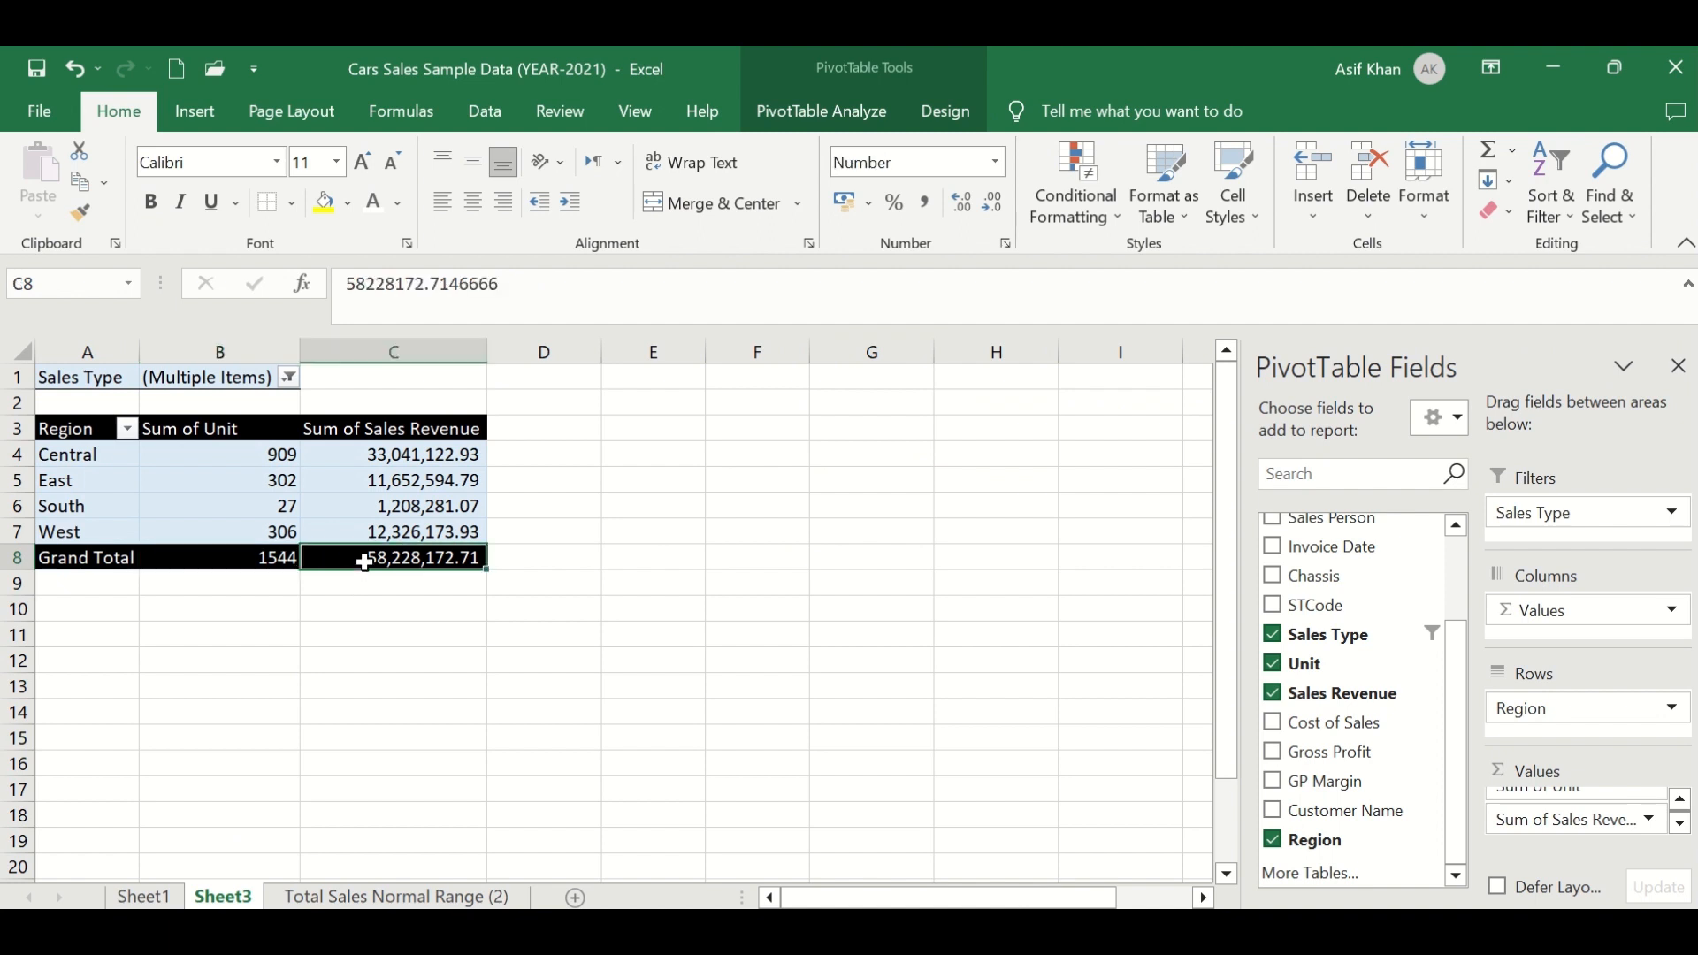
{"action": "left_click", "coordinate": [244, 560]}
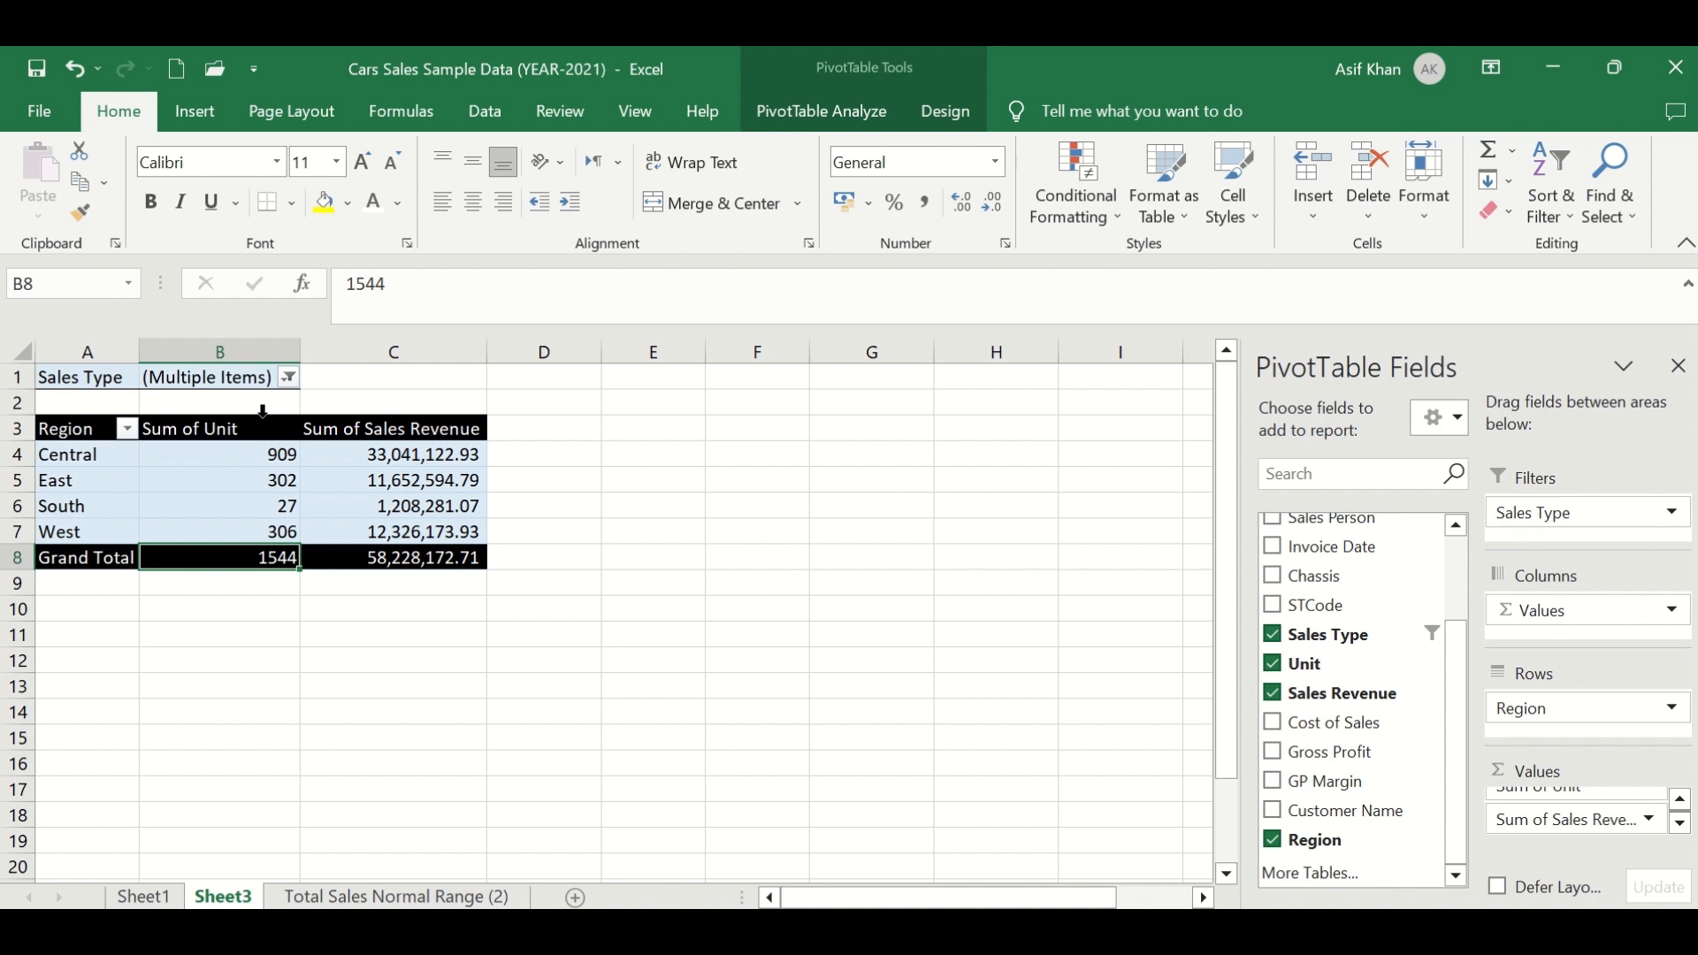
- Filter the PivotTable by Sales Type to show only Retail
{"action": "left_click", "coordinate": [288, 377]}
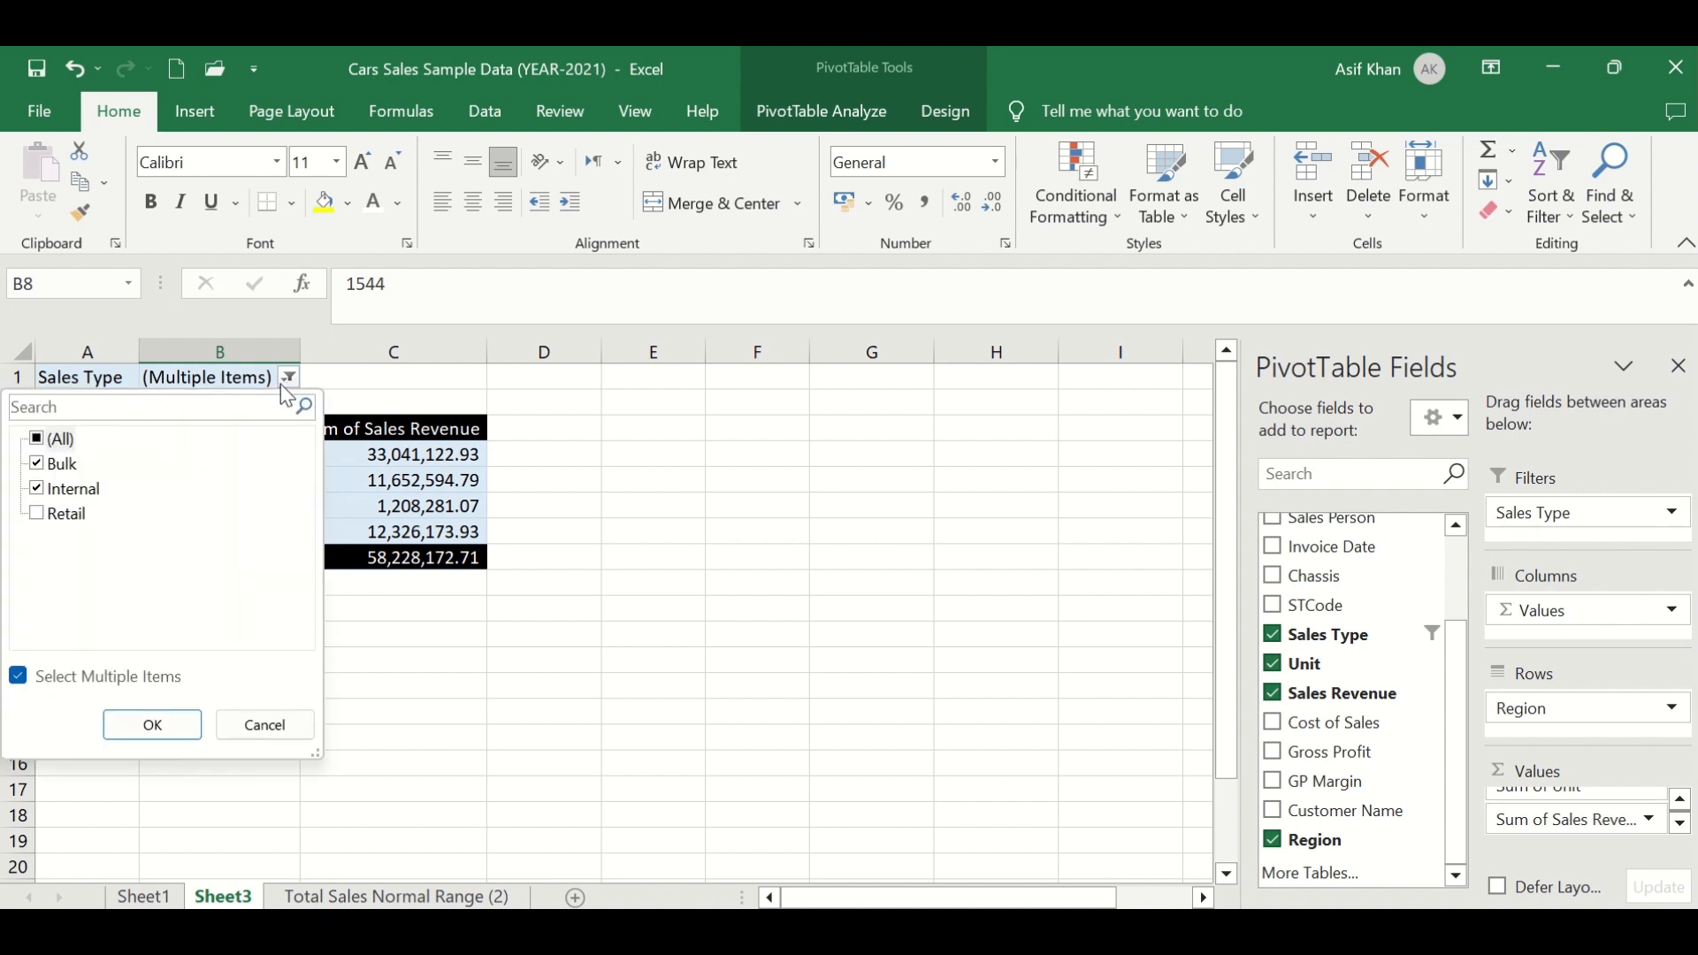
{"action": "left_click", "coordinate": [46, 442]}
{"action": "left_click", "coordinate": [40, 463]}
{"action": "left_click", "coordinate": [40, 489]}
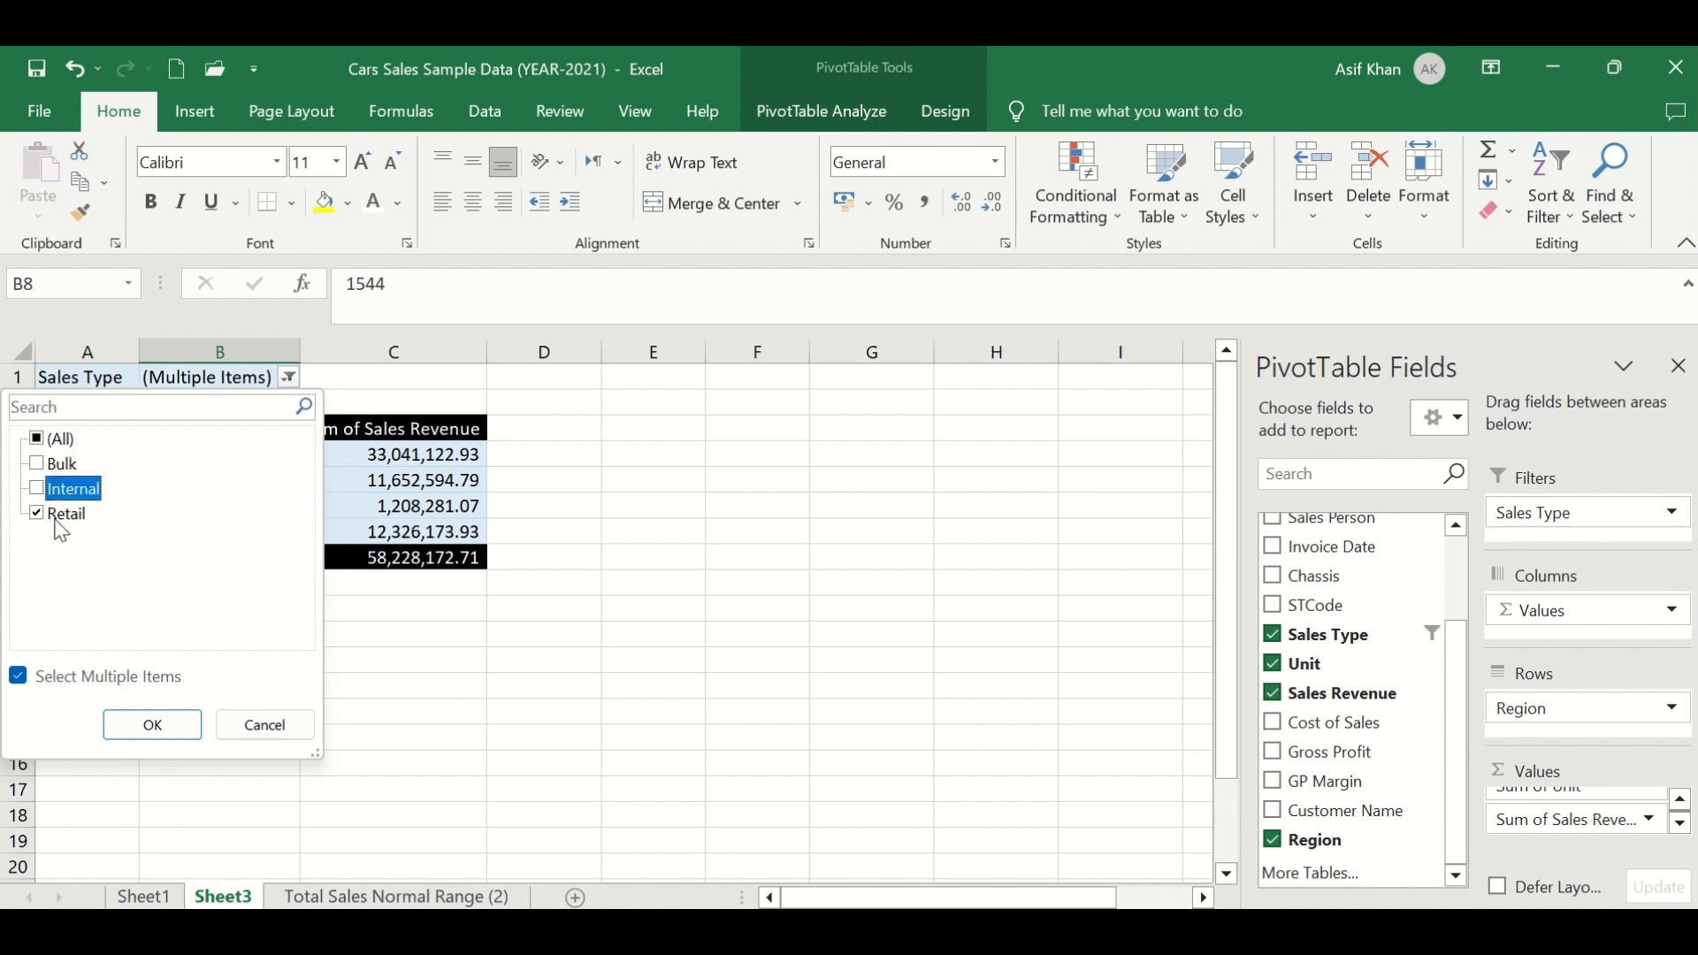
{"action": "left_click", "coordinate": [152, 725]}
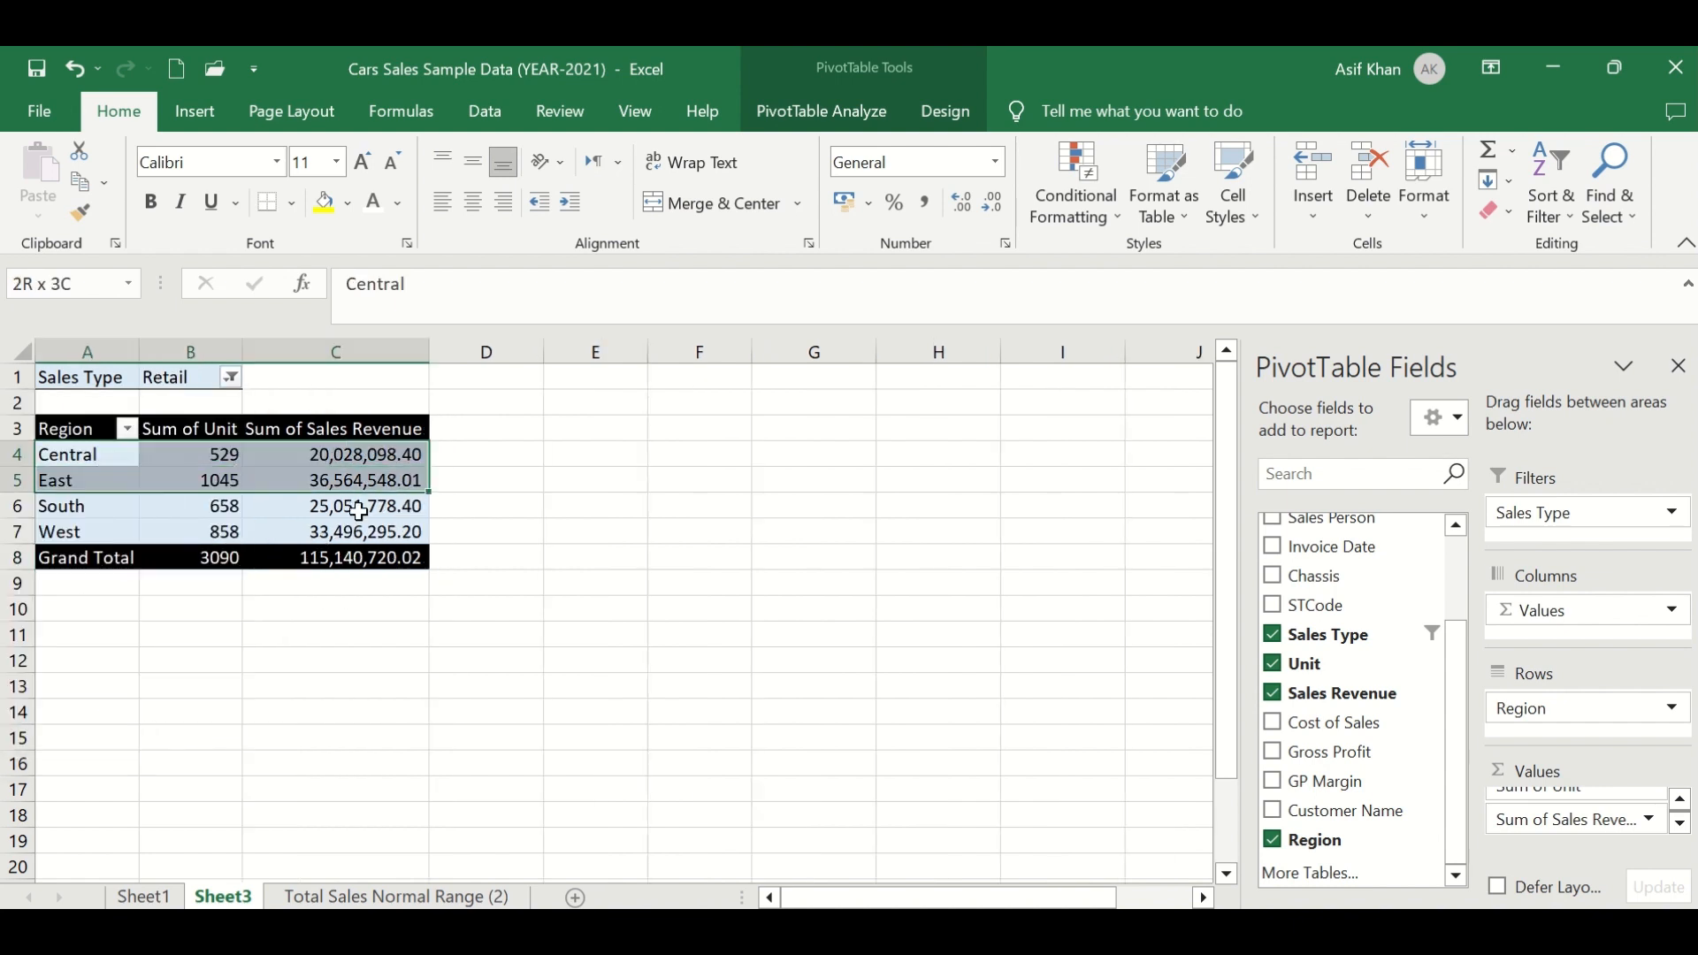
- Reset the PivotTable's Sales Type filter to include all items
{"action": "left_click_drag", "start_coordinate": [88, 453], "coordinate": [358, 552]}
{"action": "left_click", "coordinate": [230, 377]}
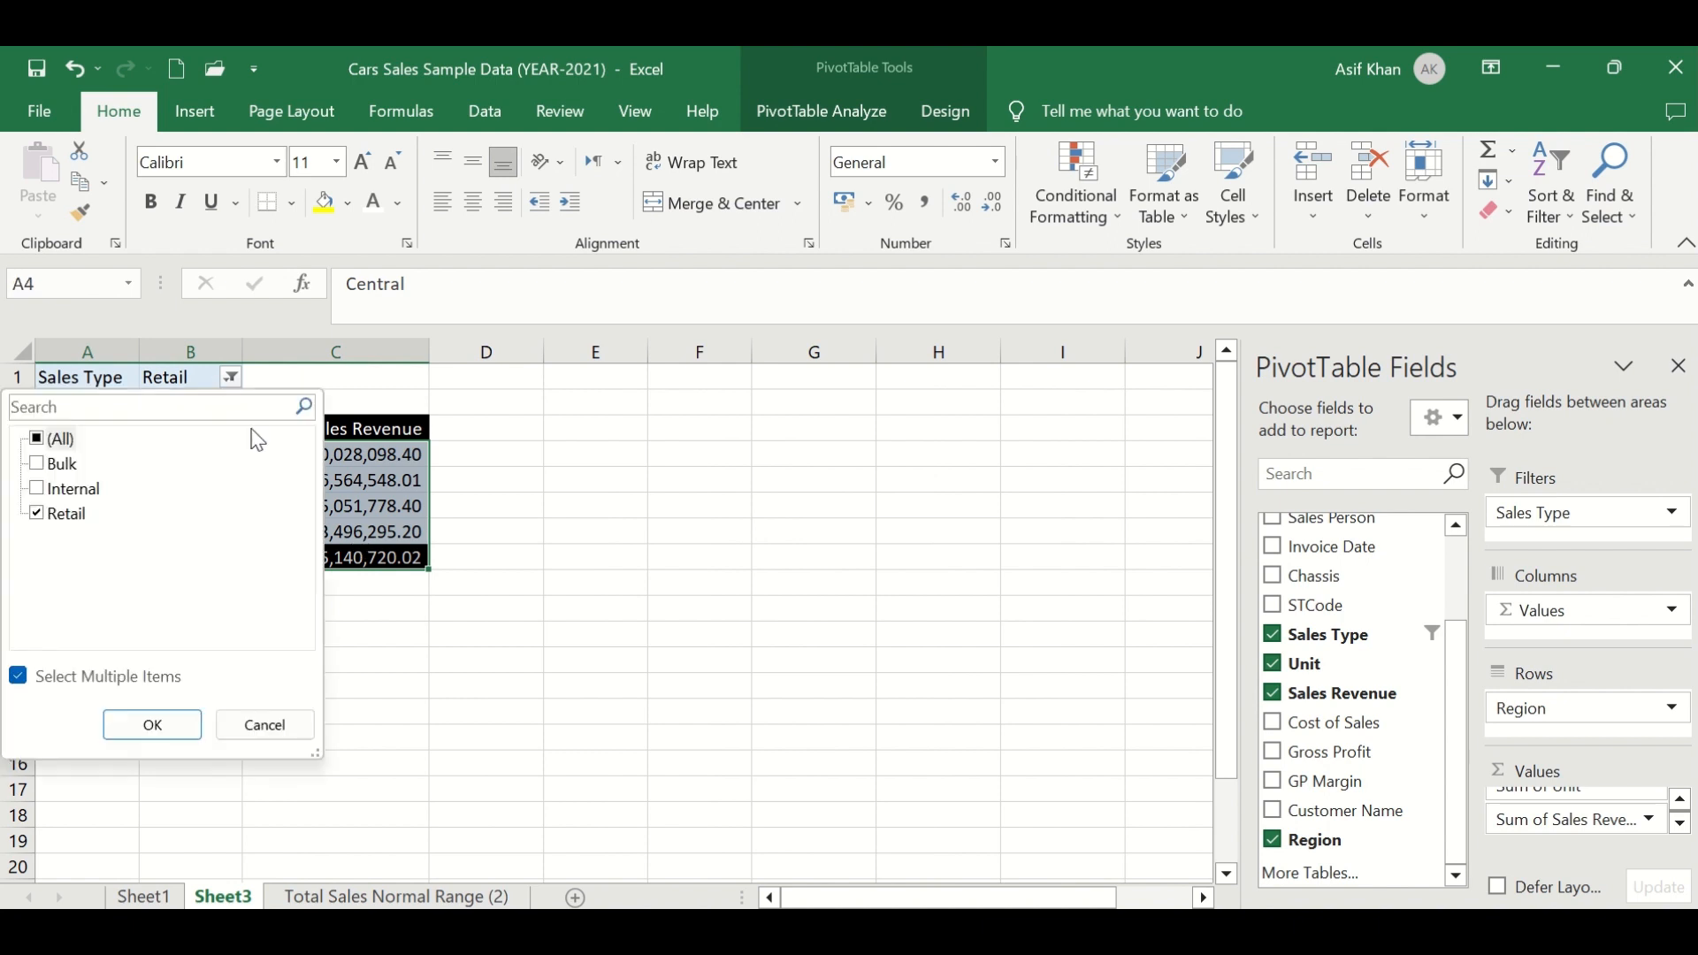
{"action": "left_click", "coordinate": [48, 440]}
{"action": "left_click", "coordinate": [152, 725]}
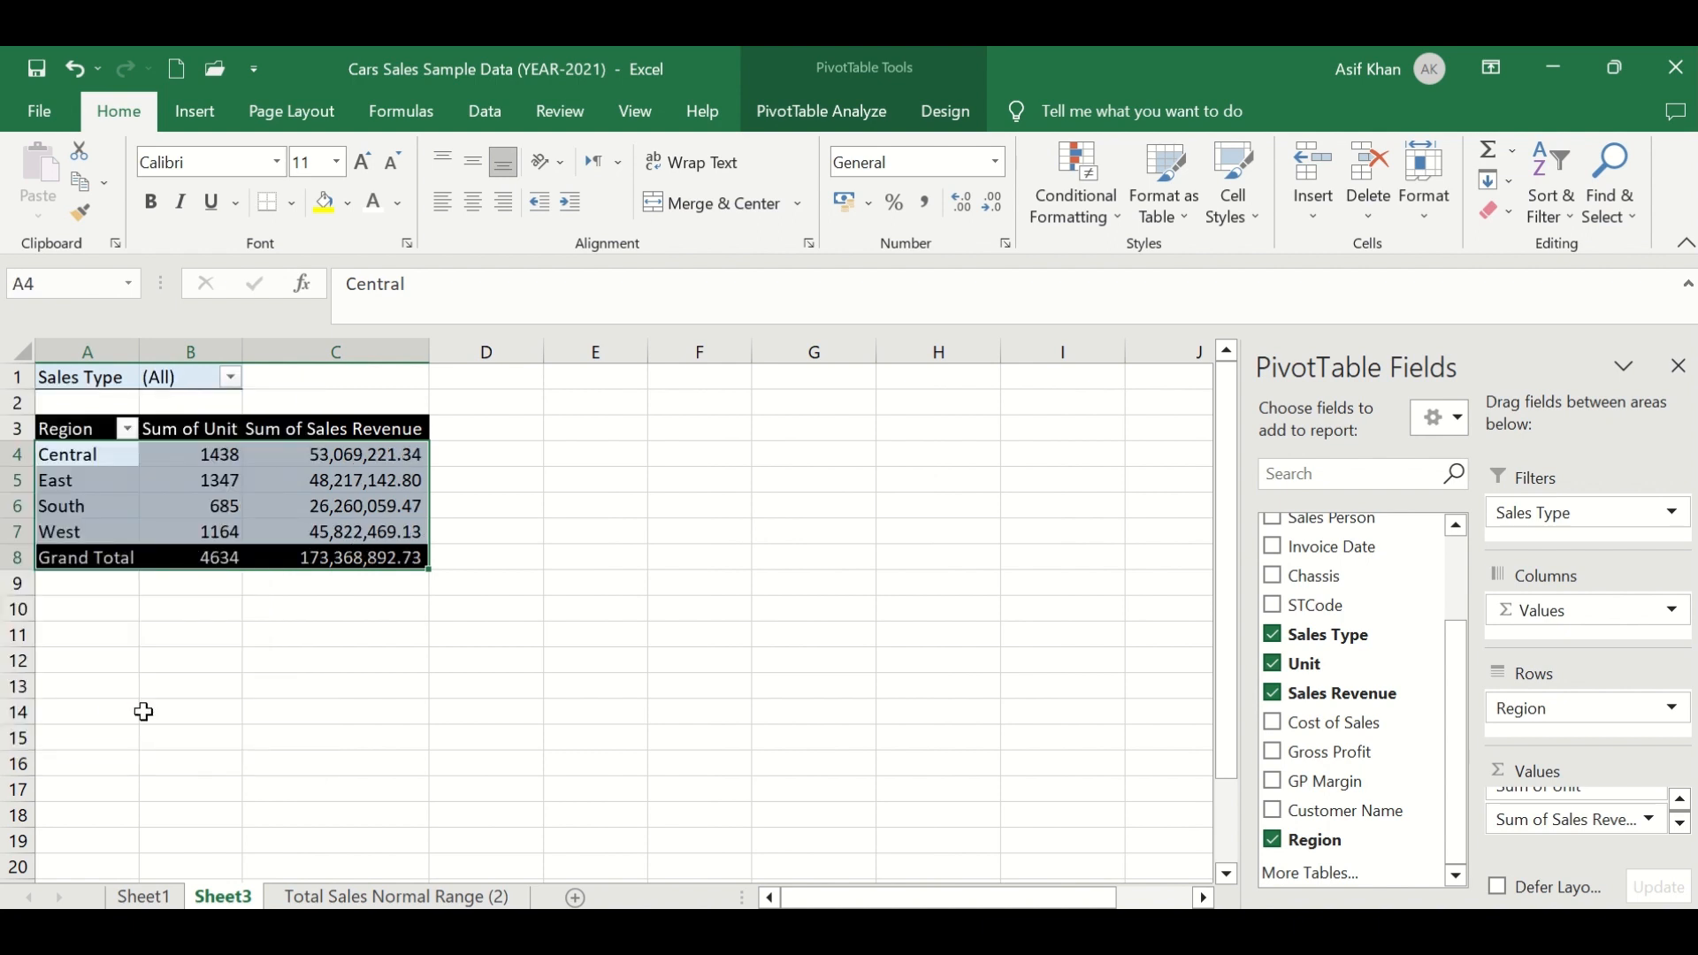
- Hide the worksheet gridlines on Sheet3
{"action": "left_click", "coordinate": [248, 532]}
{"action": "left_click_drag", "start_coordinate": [95, 429], "coordinate": [345, 553]}
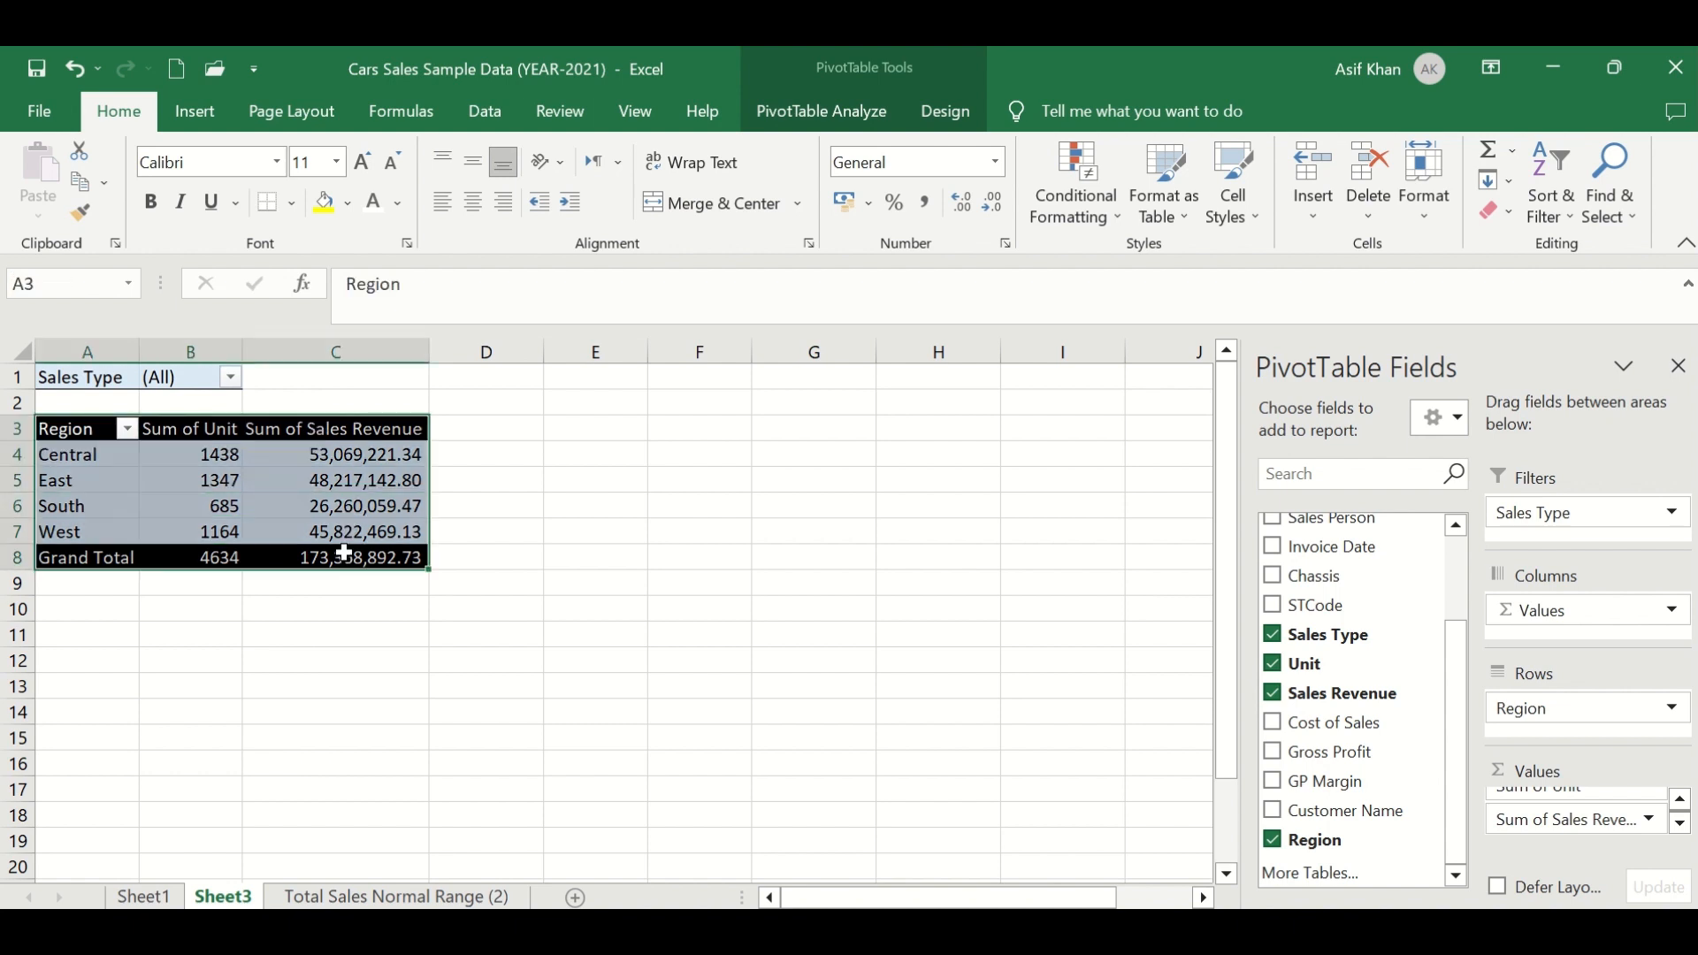
{"action": "left_click", "coordinate": [635, 111]}
{"action": "left_click", "coordinate": [348, 208]}
{"action": "left_click", "coordinate": [177, 690]}
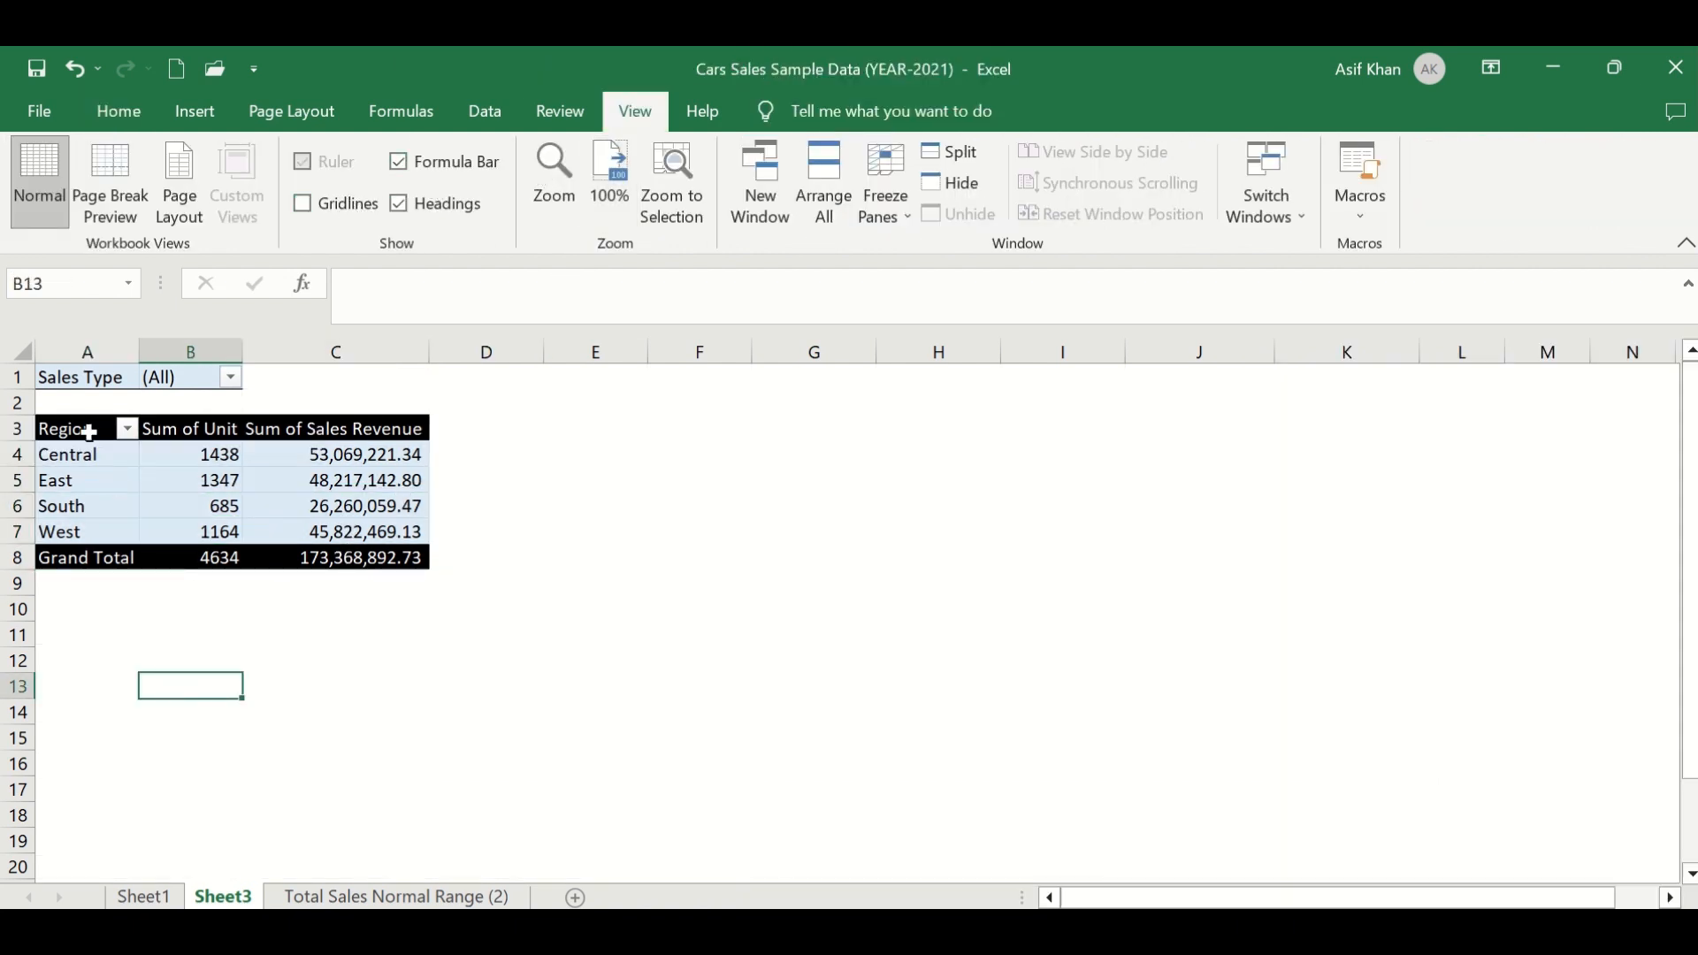
- Insert two blank rows above the PivotTable at the top of the sheet
{"action": "left_click", "coordinate": [16, 380]}
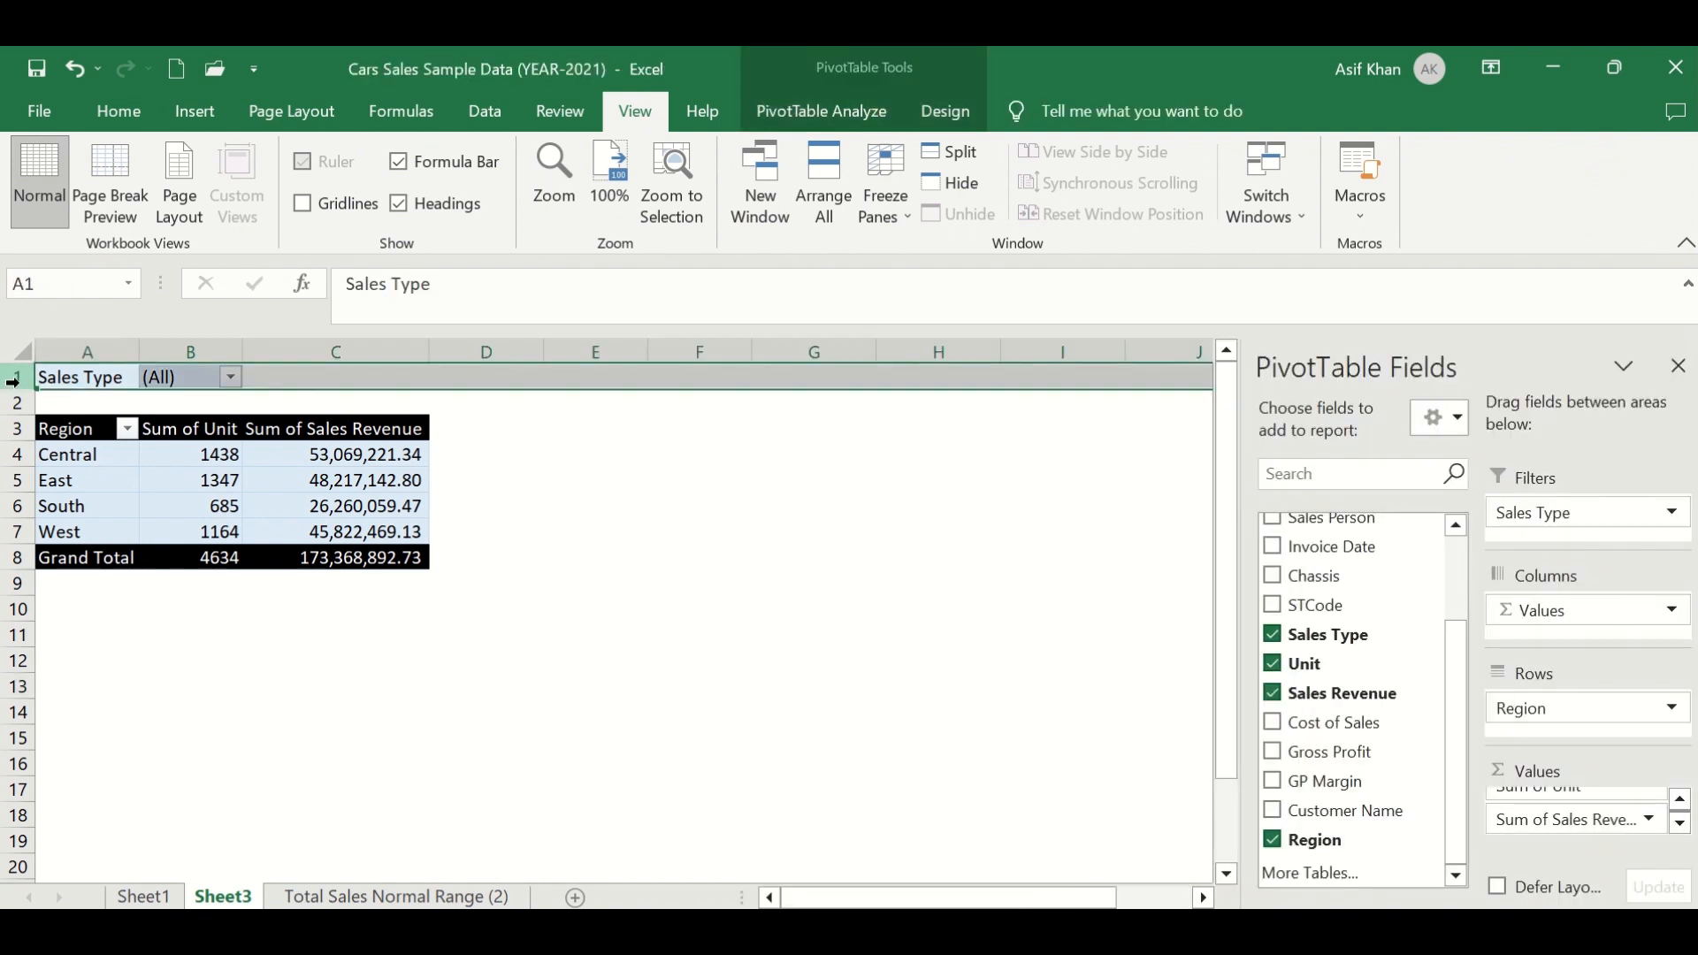
{"action": "key", "text": "ctrl+shift+plus"}
{"action": "key", "text": "ctrl+shift+plus"}
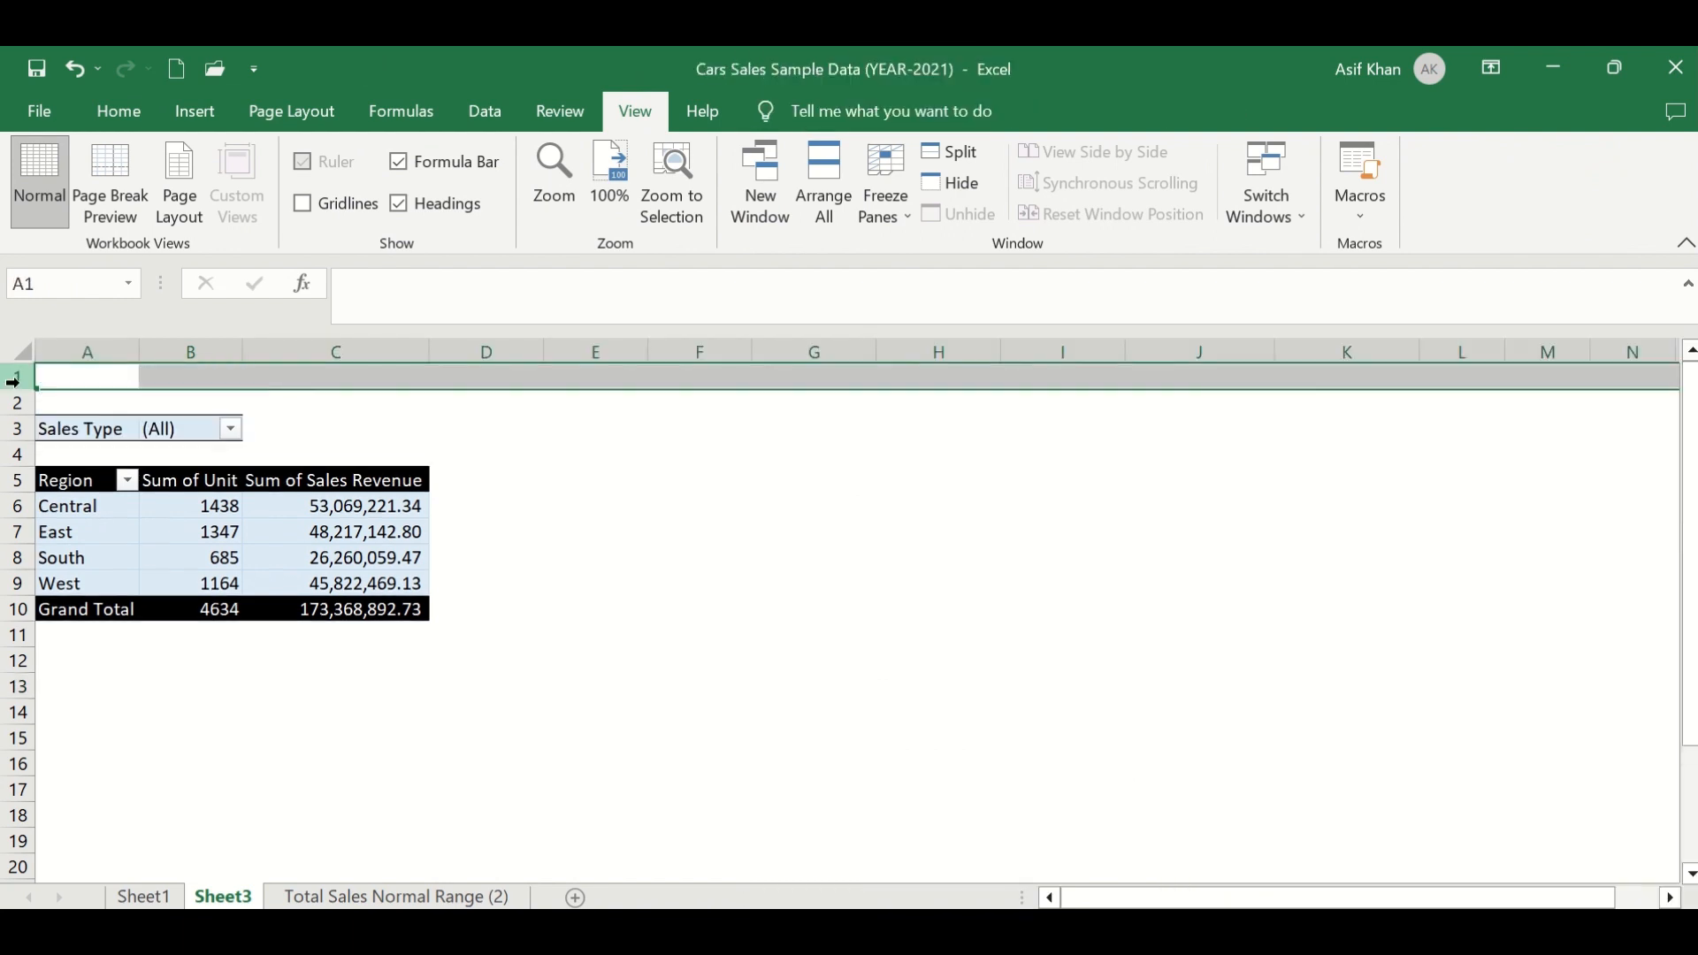
- Enter the title "Summary of Sales - (Jan-May 2023)" in cell A1 above the PivotTable
{"action": "left_click", "coordinate": [62, 380]}
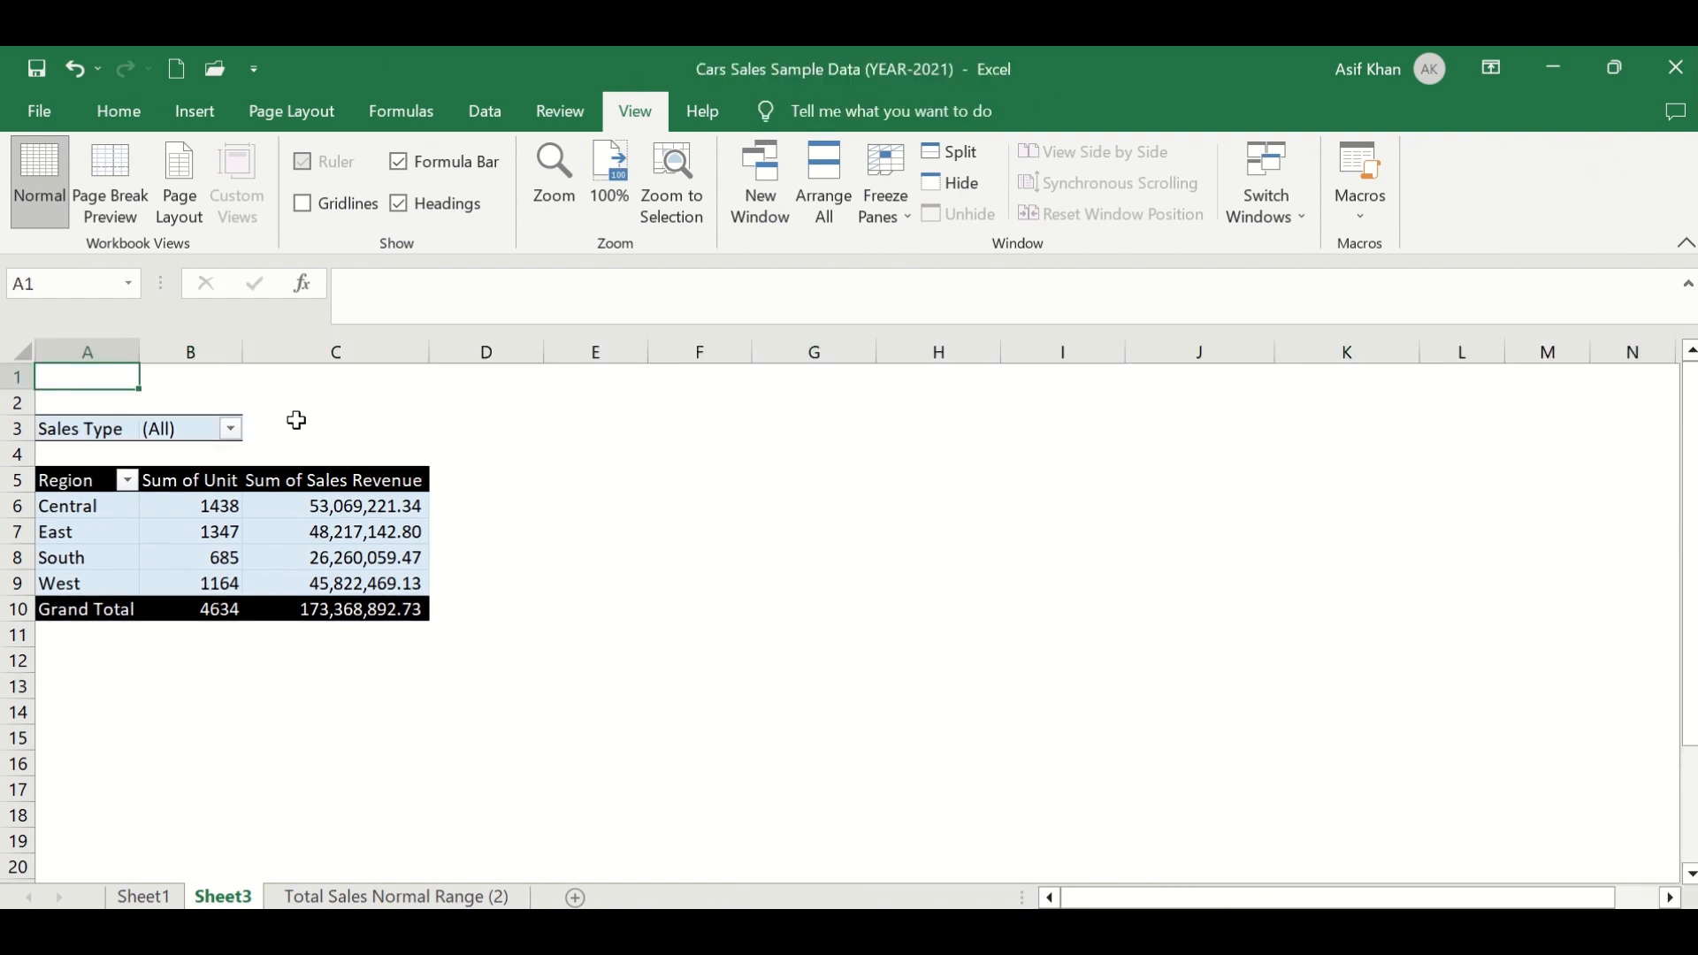
{"action": "type", "text": "Summary"}
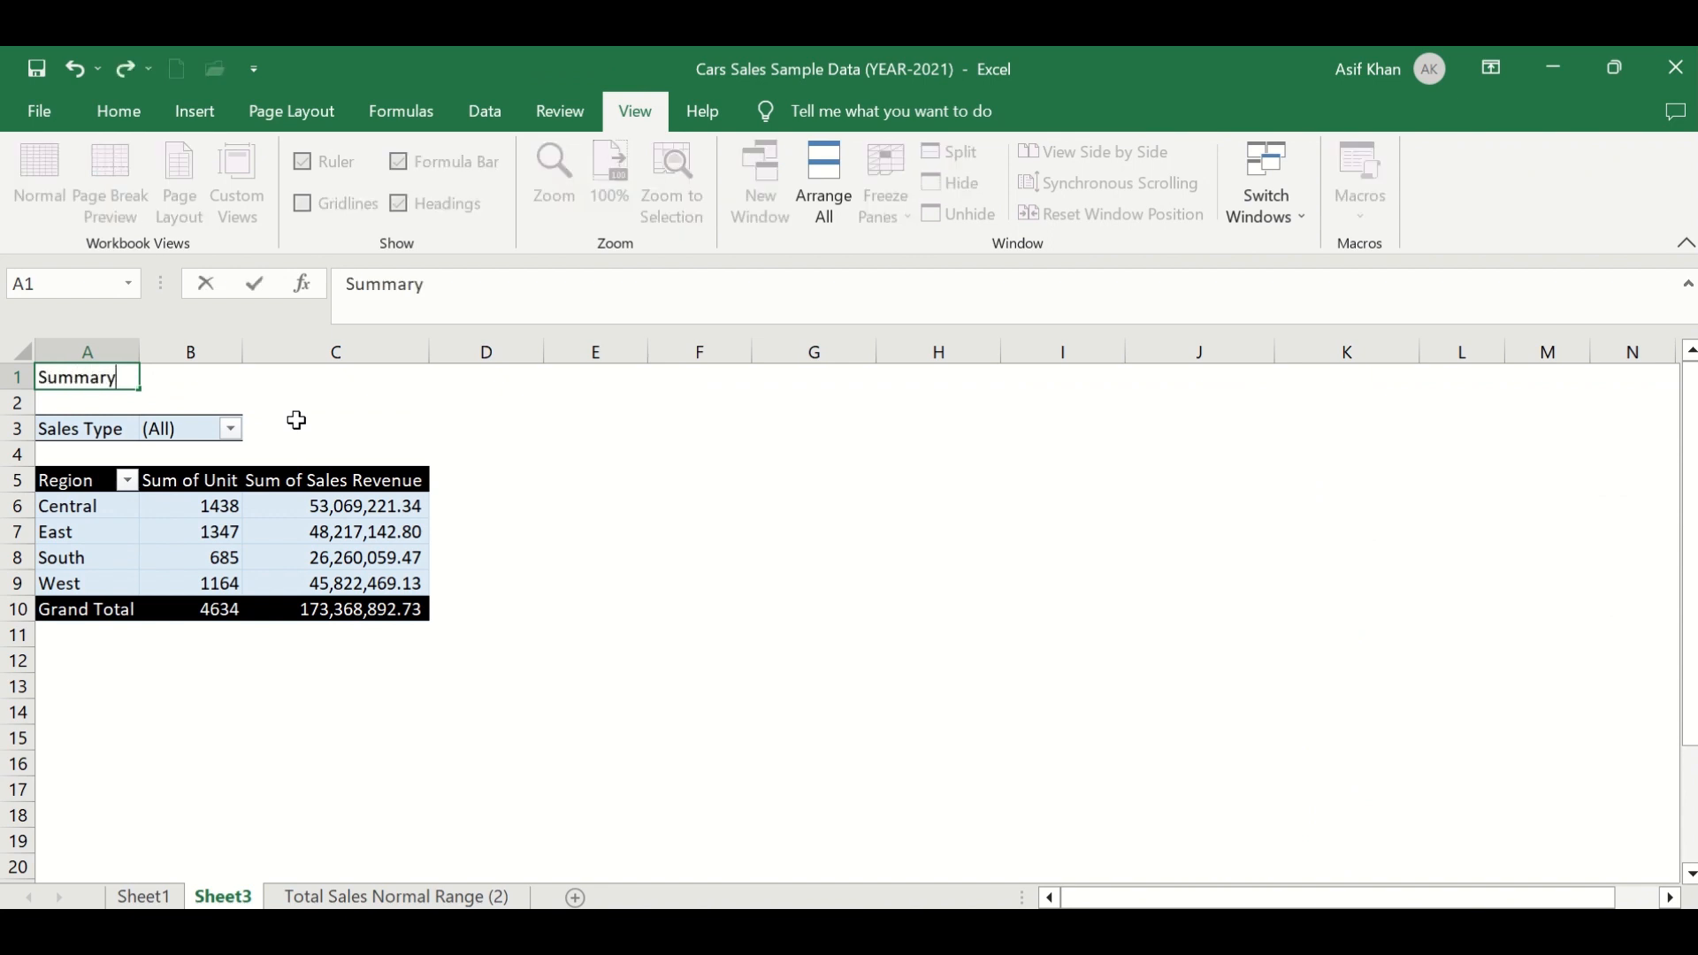
{"action": "type", "text": " of Sales ("}
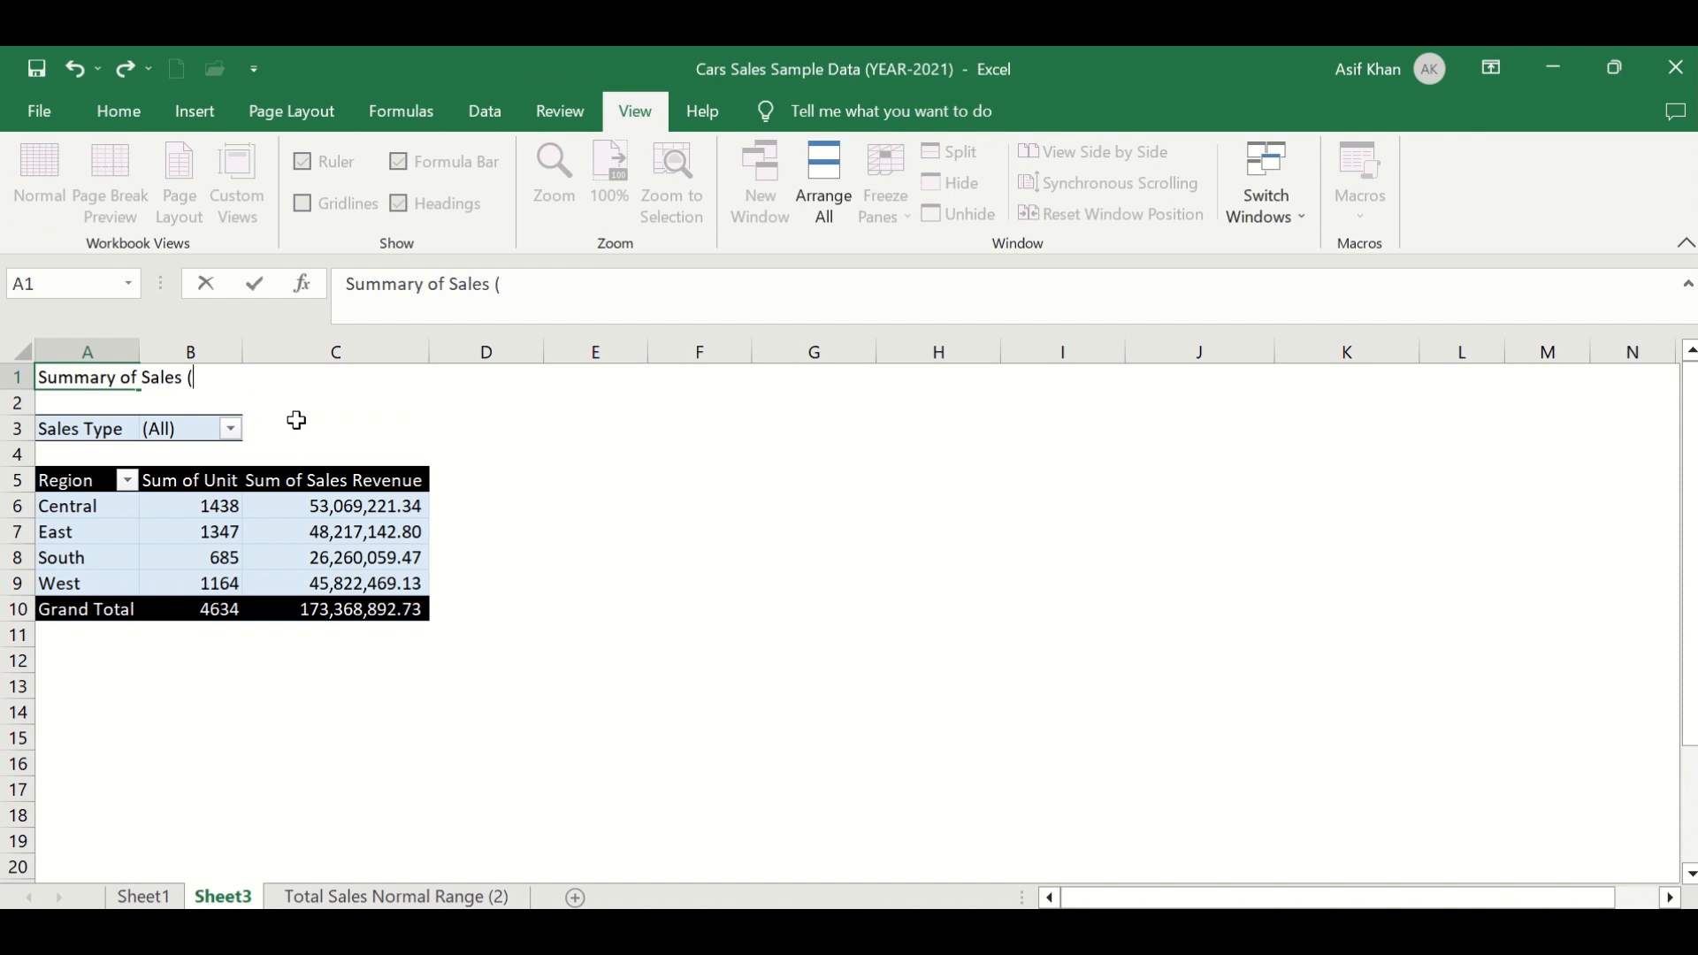
{"action": "key", "text": "BackSpace"}
{"action": "key", "text": "BackSpace"}
{"action": "type", "text": "- (Jan-may"}
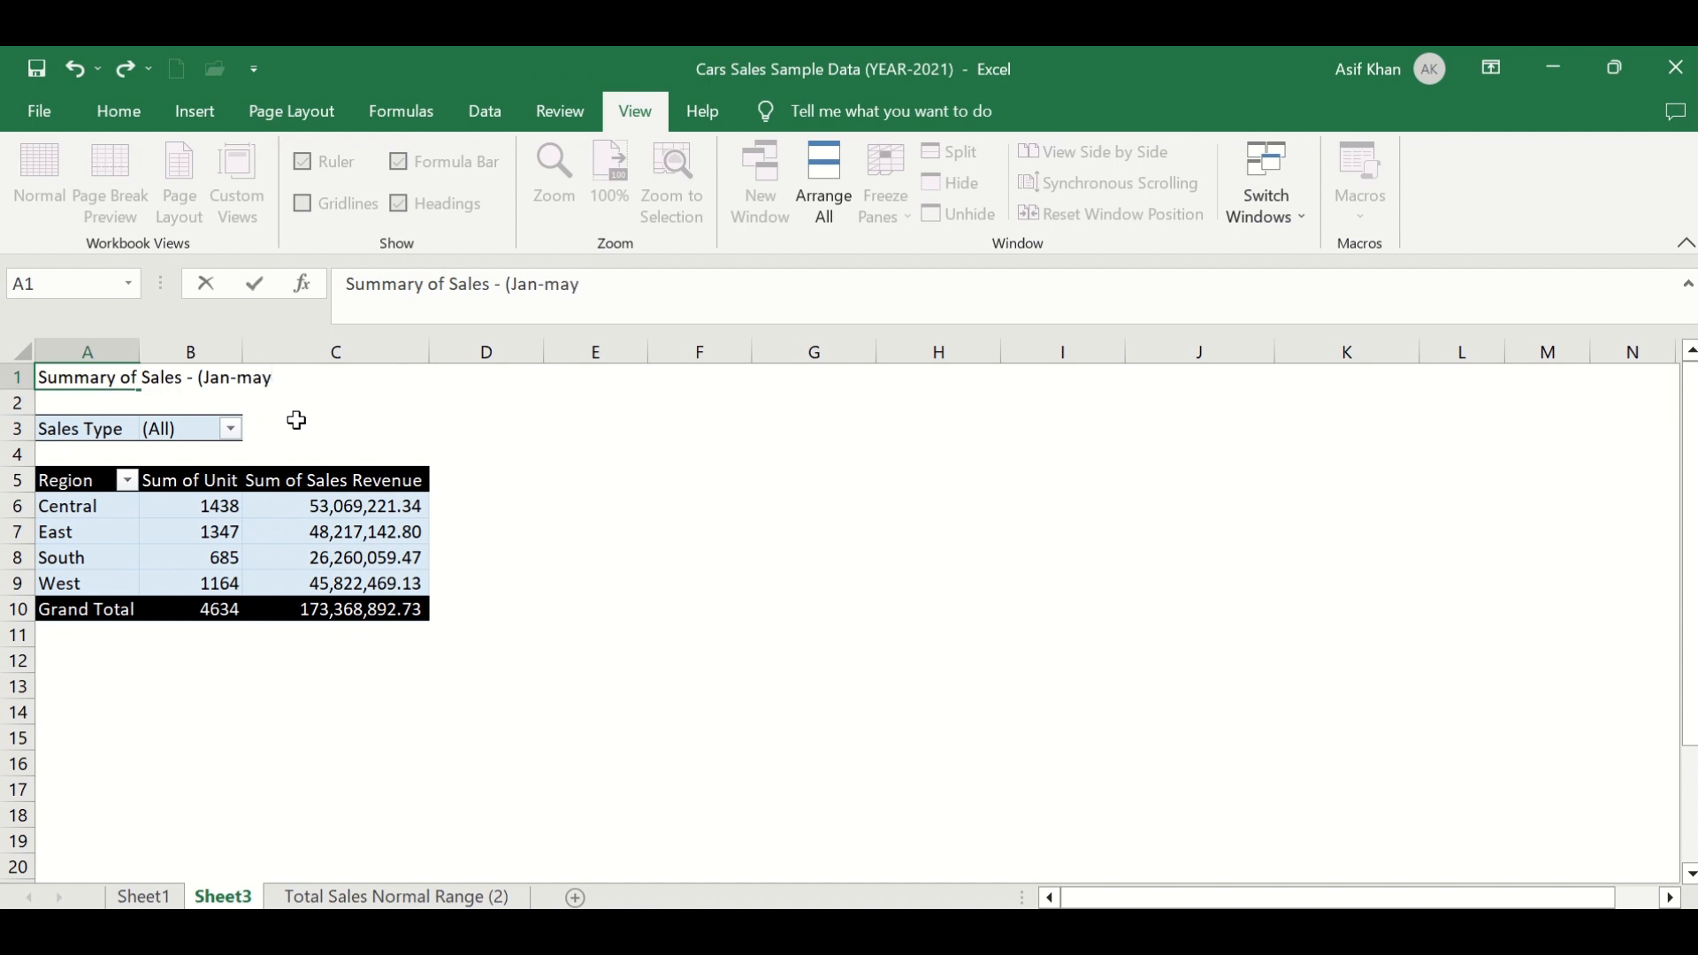
{"action": "key", "text": "BackSpace"}
{"action": "key", "text": "BackSpace"}
{"action": "key", "text": "BackSpace"}
{"action": "type", "text": "May 2023)"}
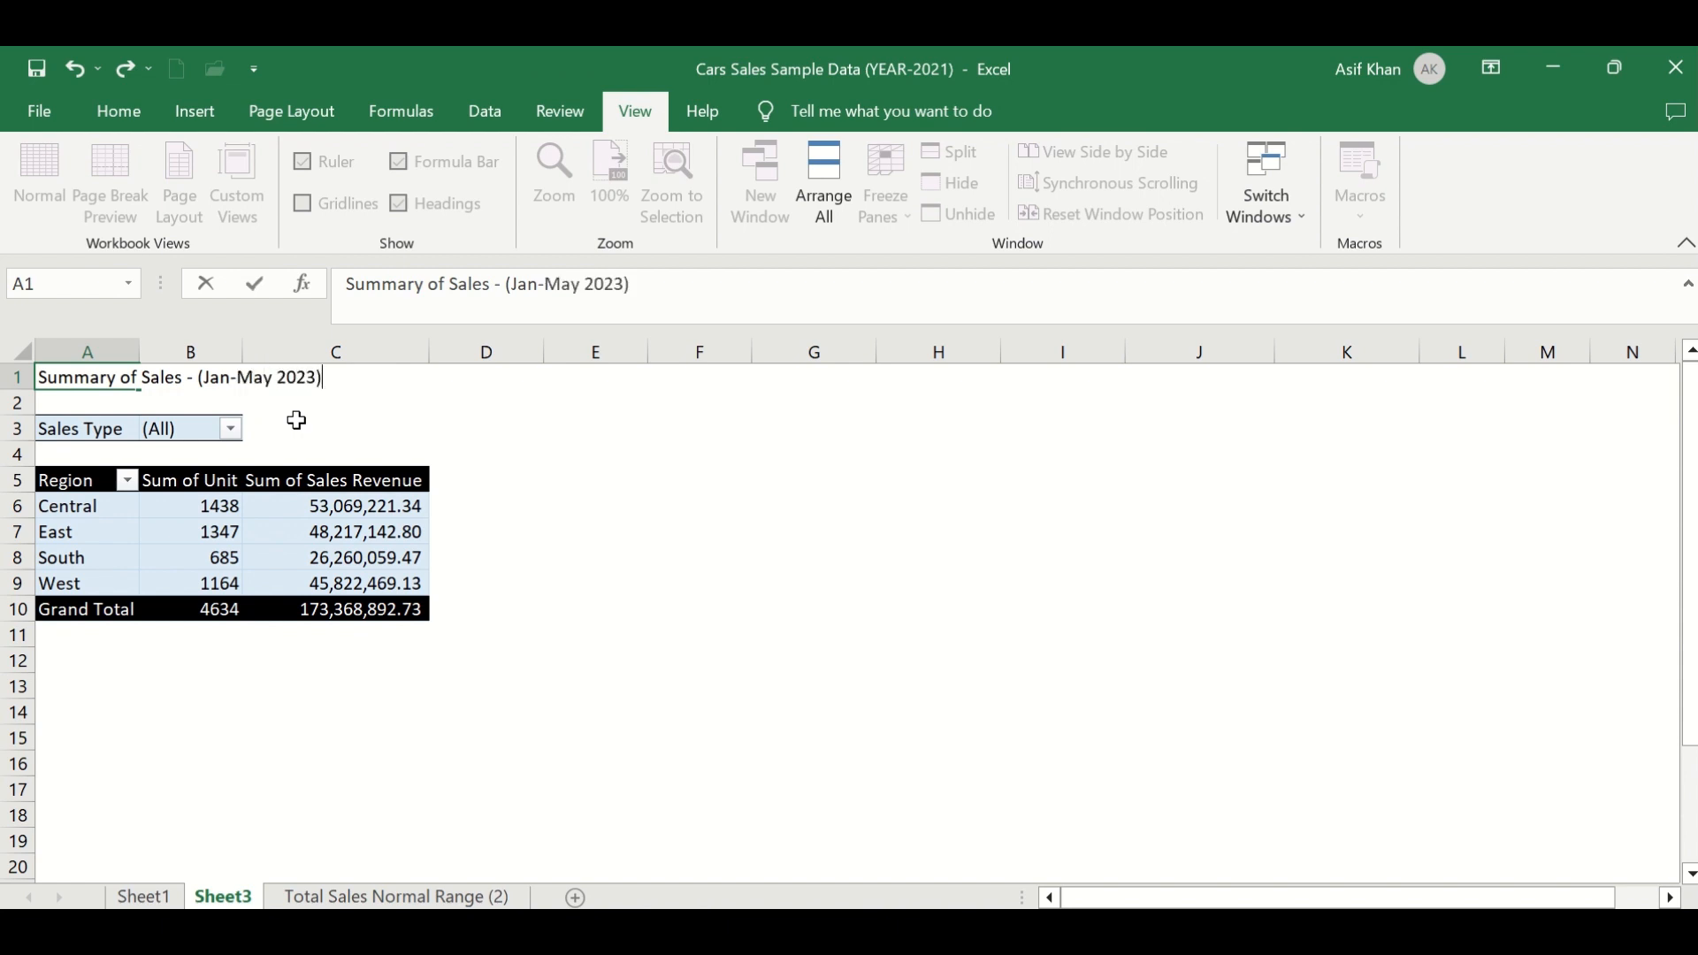
{"action": "key", "text": "Return"}
- Enlarge the title font to 20 pt and make it bold
{"action": "left_click", "coordinate": [53, 382]}
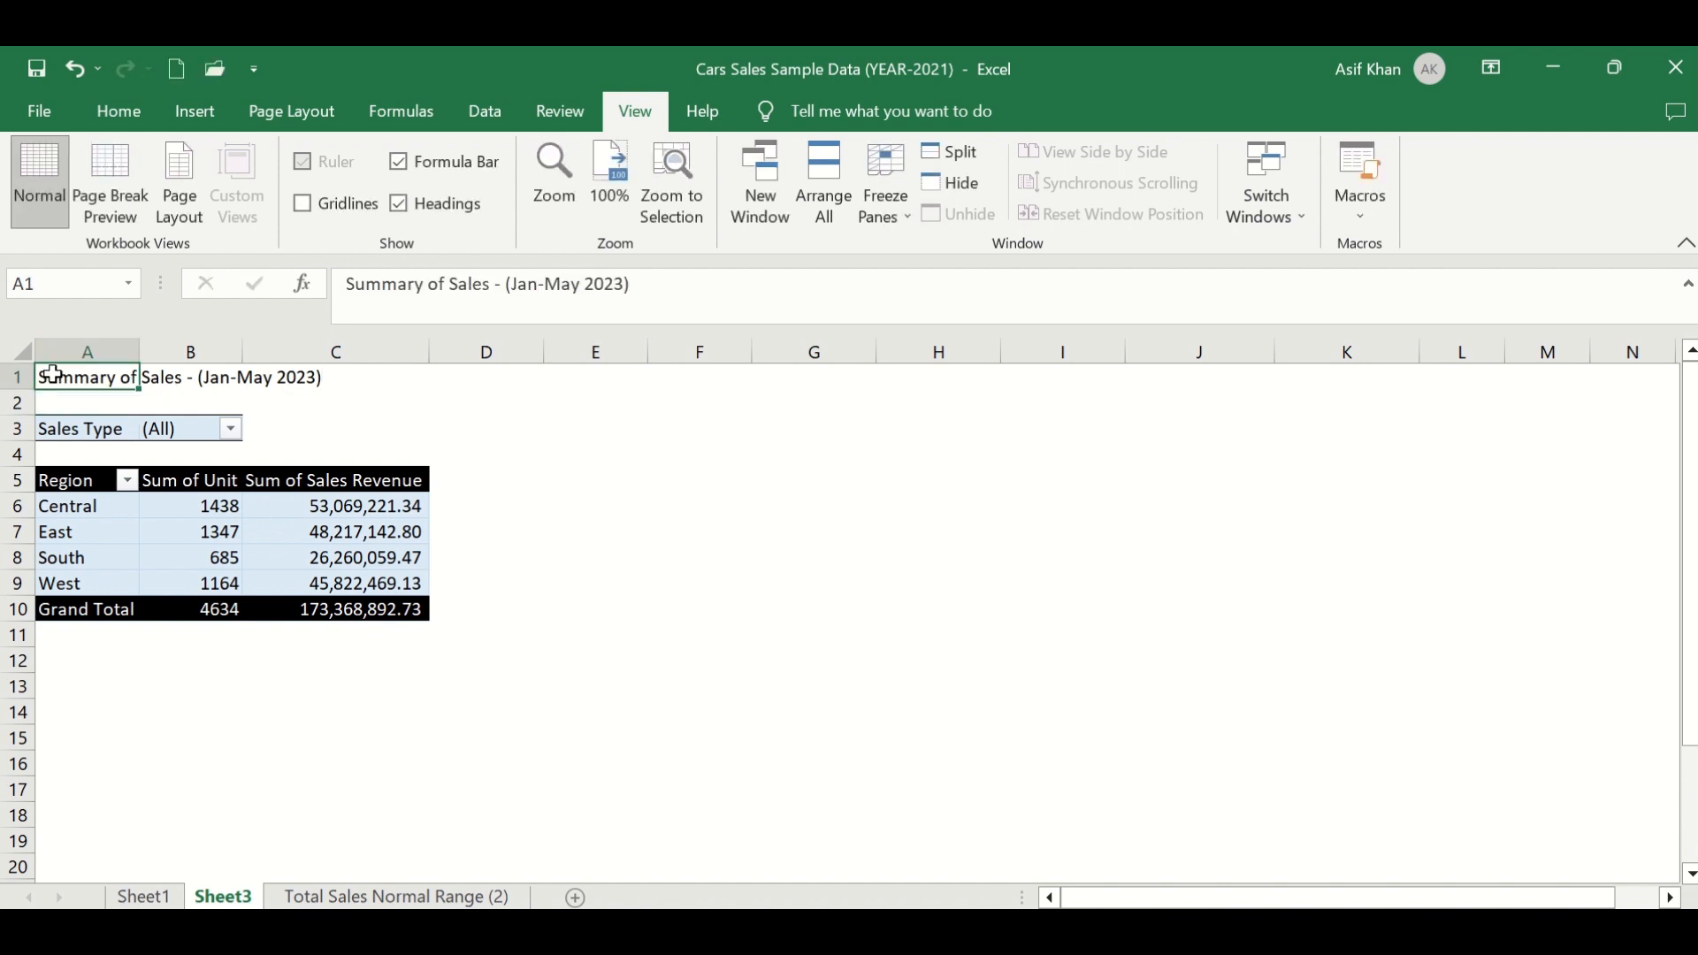
{"action": "left_click", "coordinate": [133, 108]}
{"action": "left_click", "coordinate": [362, 162]}
{"action": "left_click", "coordinate": [362, 162]}
{"action": "left_click", "coordinate": [362, 161]}
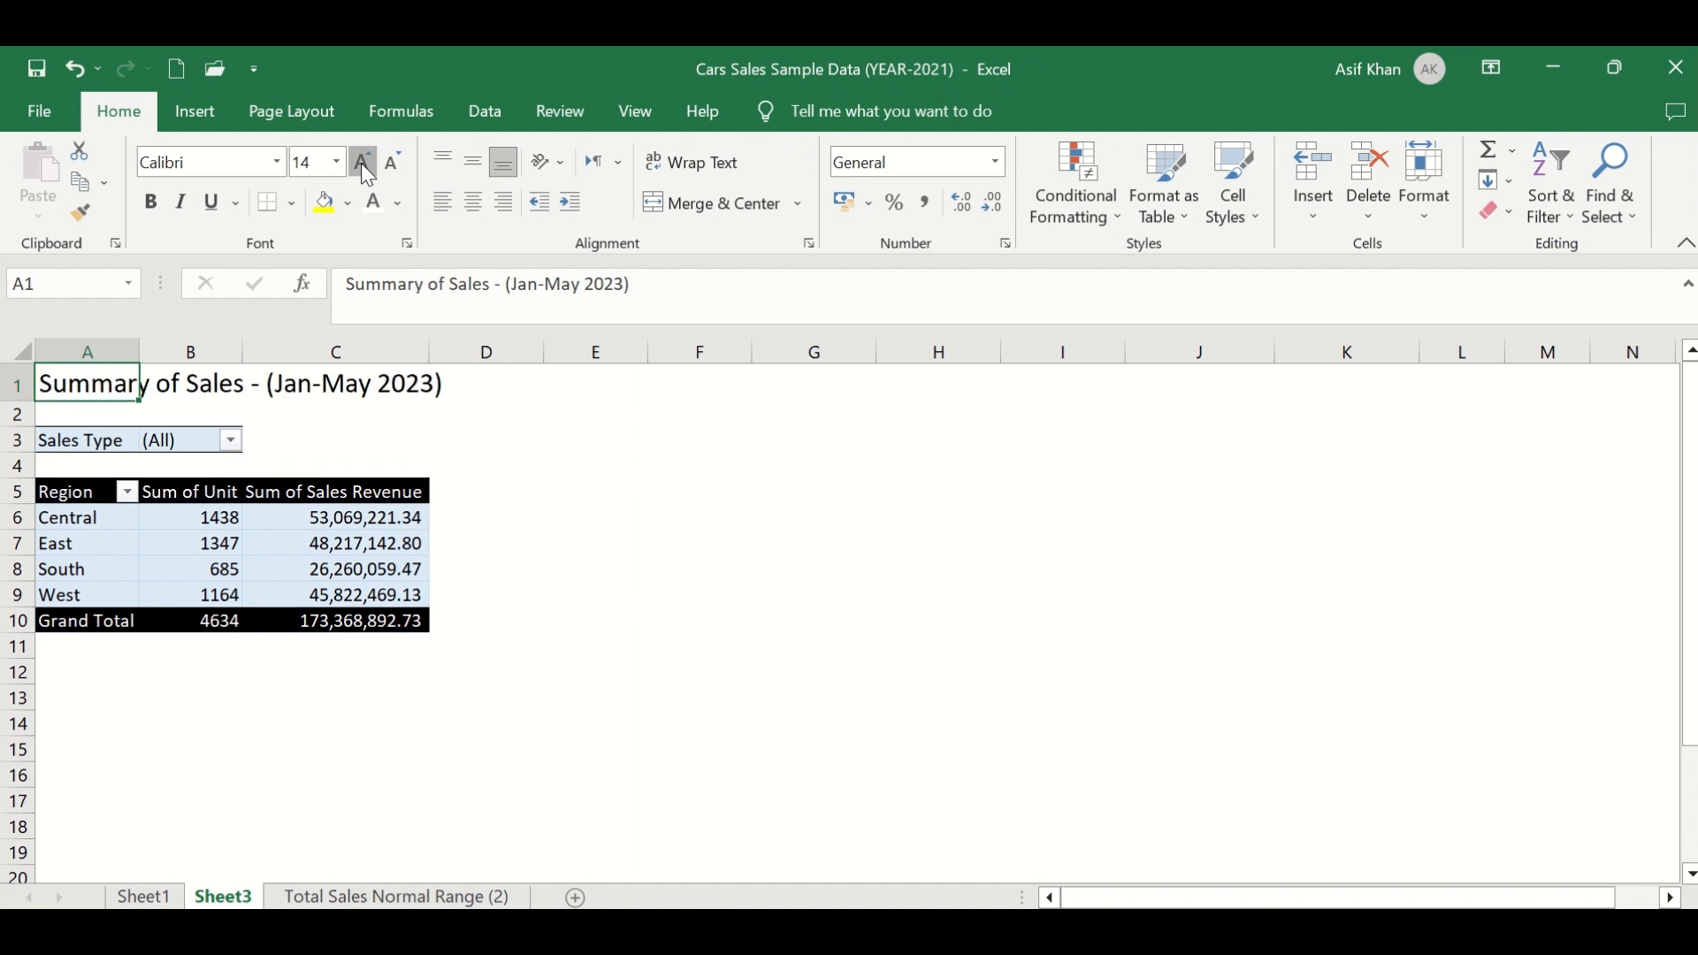
{"action": "left_click", "coordinate": [362, 162]}
{"action": "left_click", "coordinate": [362, 162]}
{"action": "left_click", "coordinate": [151, 202]}
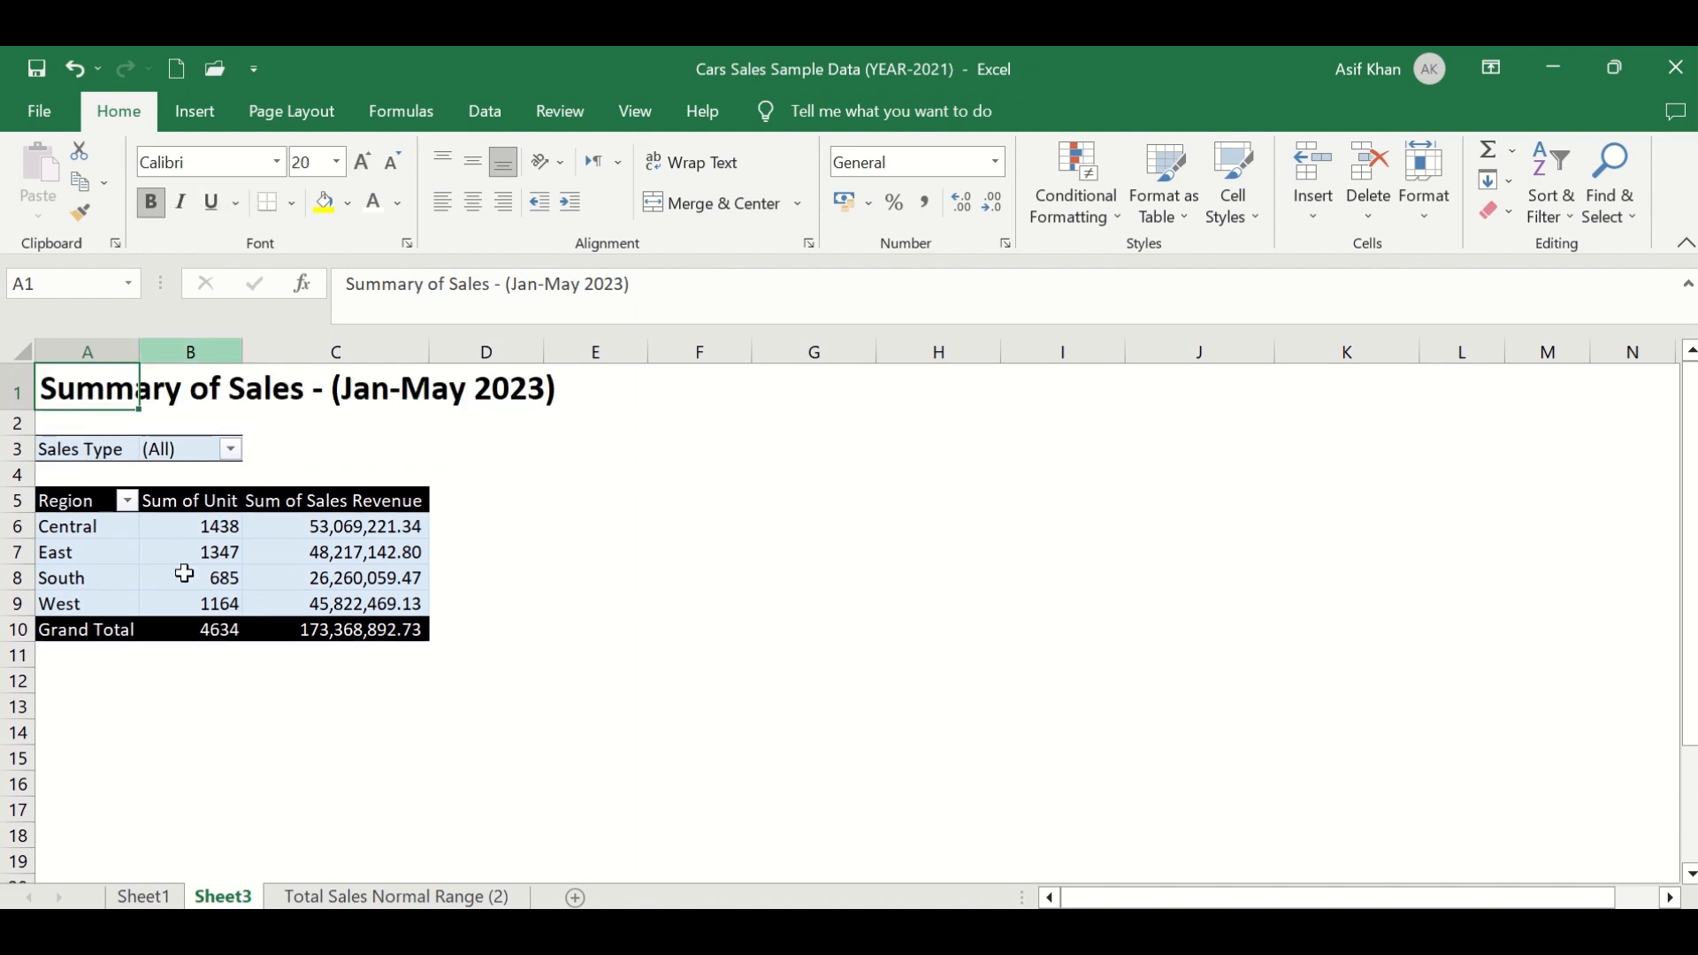
- Clear the Sales Type filter on the Total Sales Normal Range (2) source sheet
{"action": "left_click", "coordinate": [168, 701]}
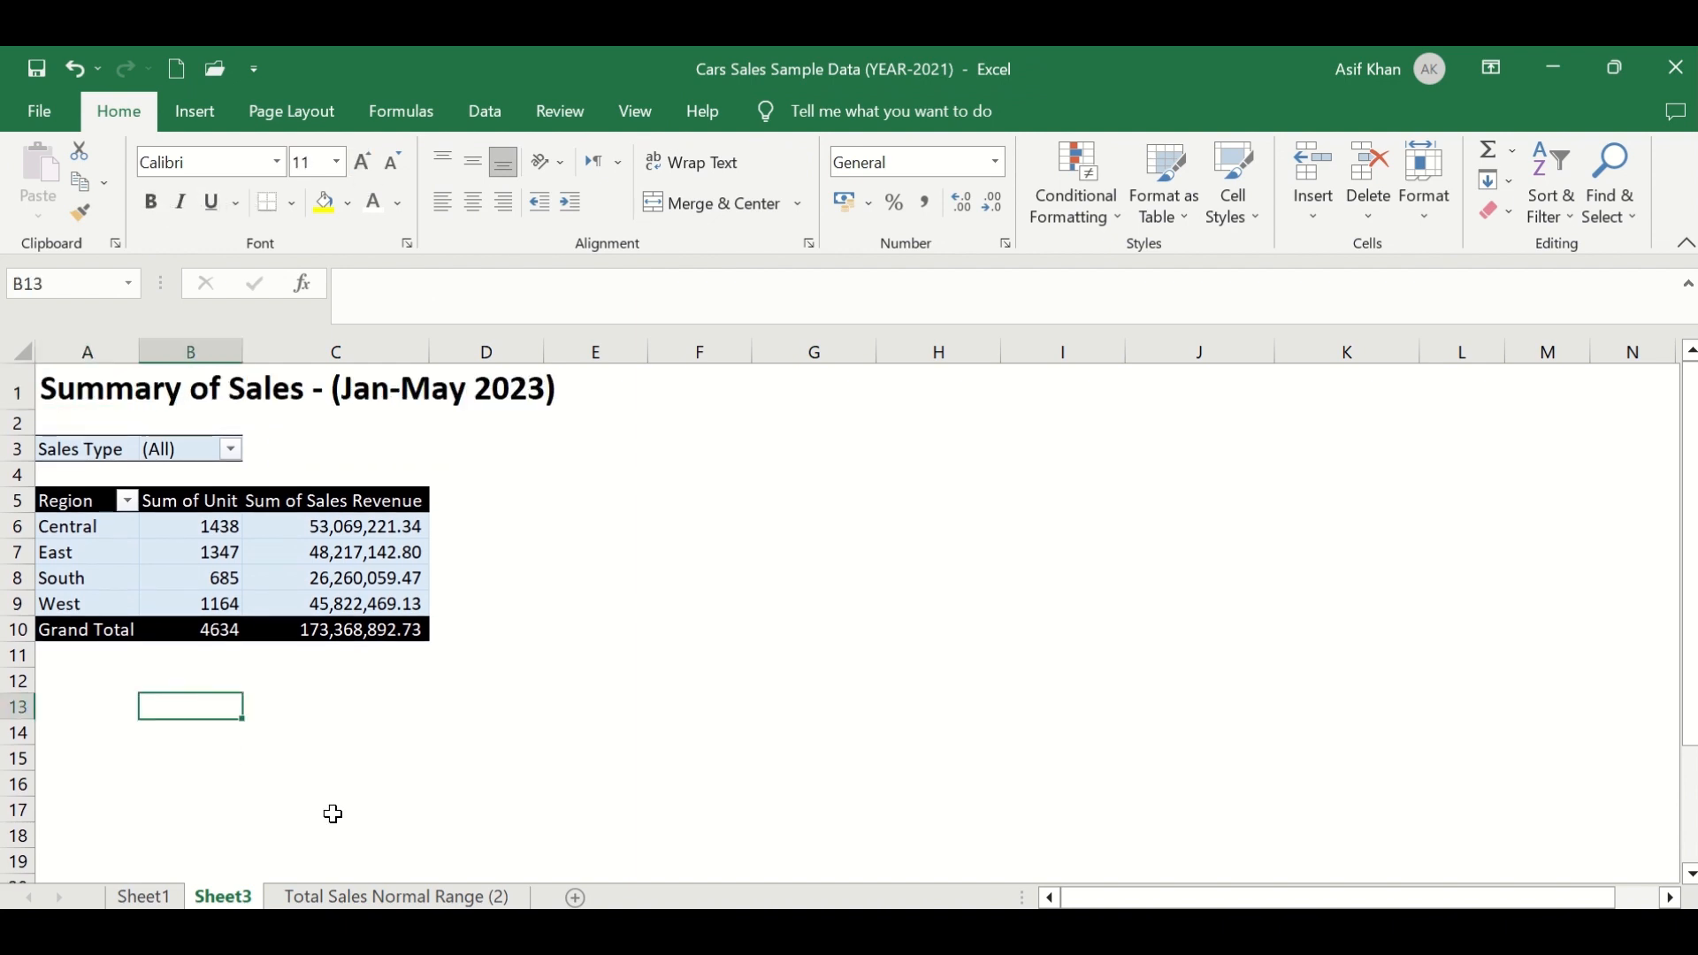
{"action": "left_click", "coordinate": [191, 581]}
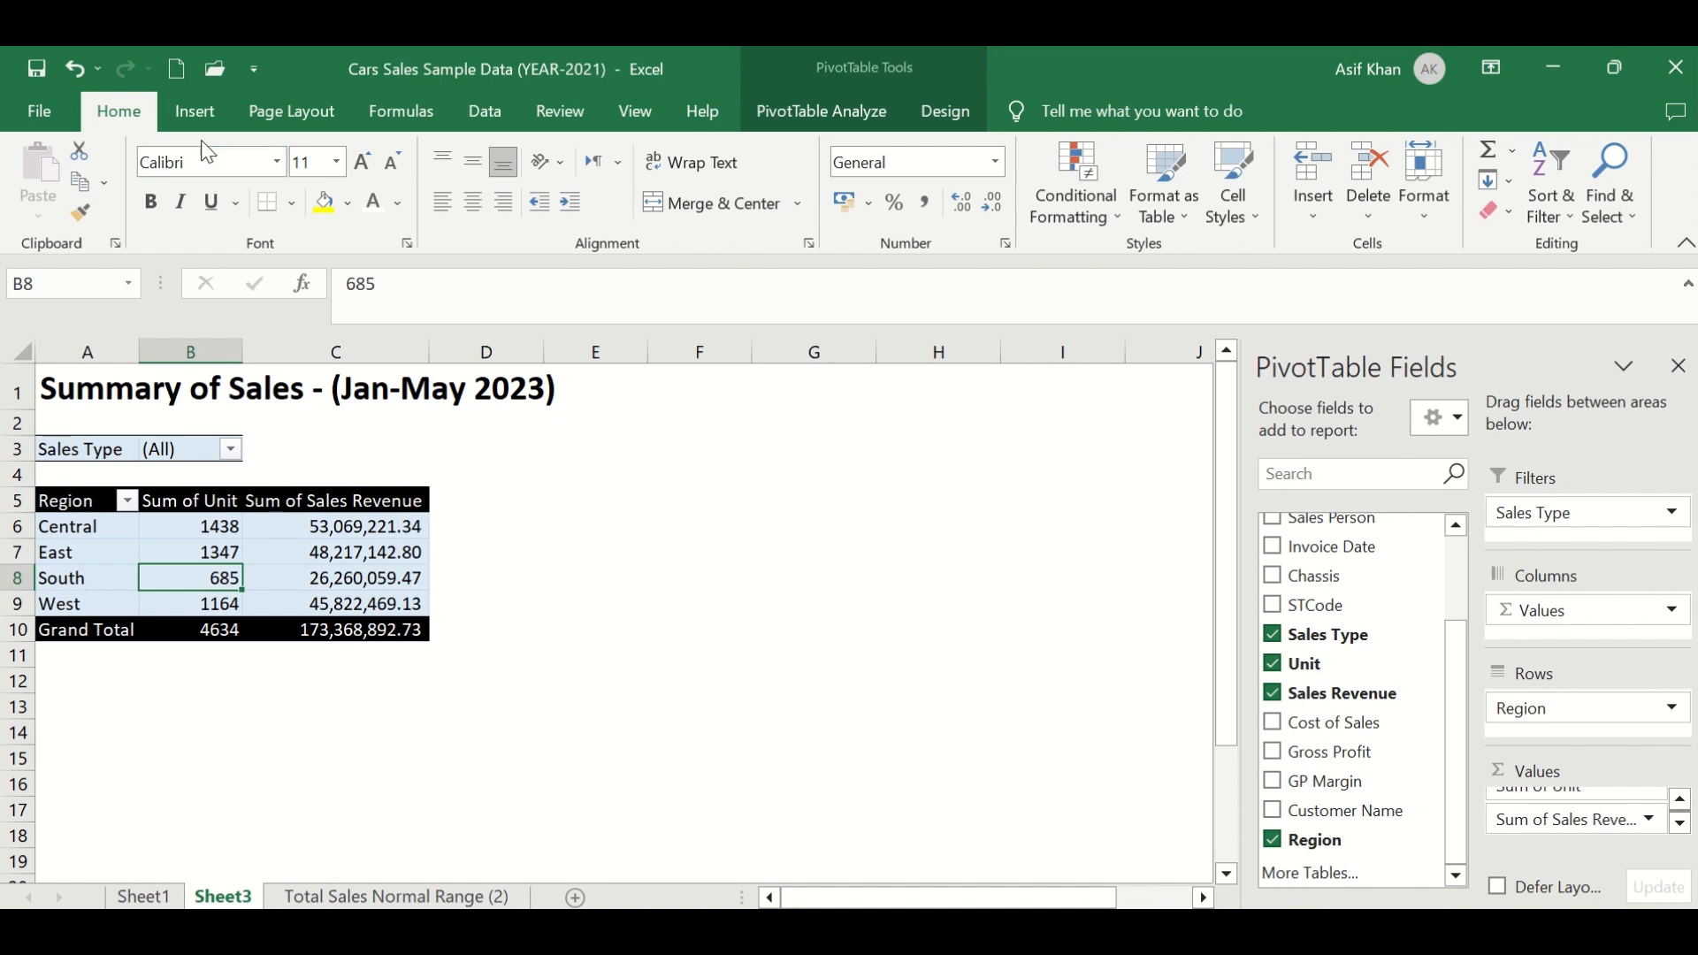
{"action": "left_click", "coordinate": [396, 897]}
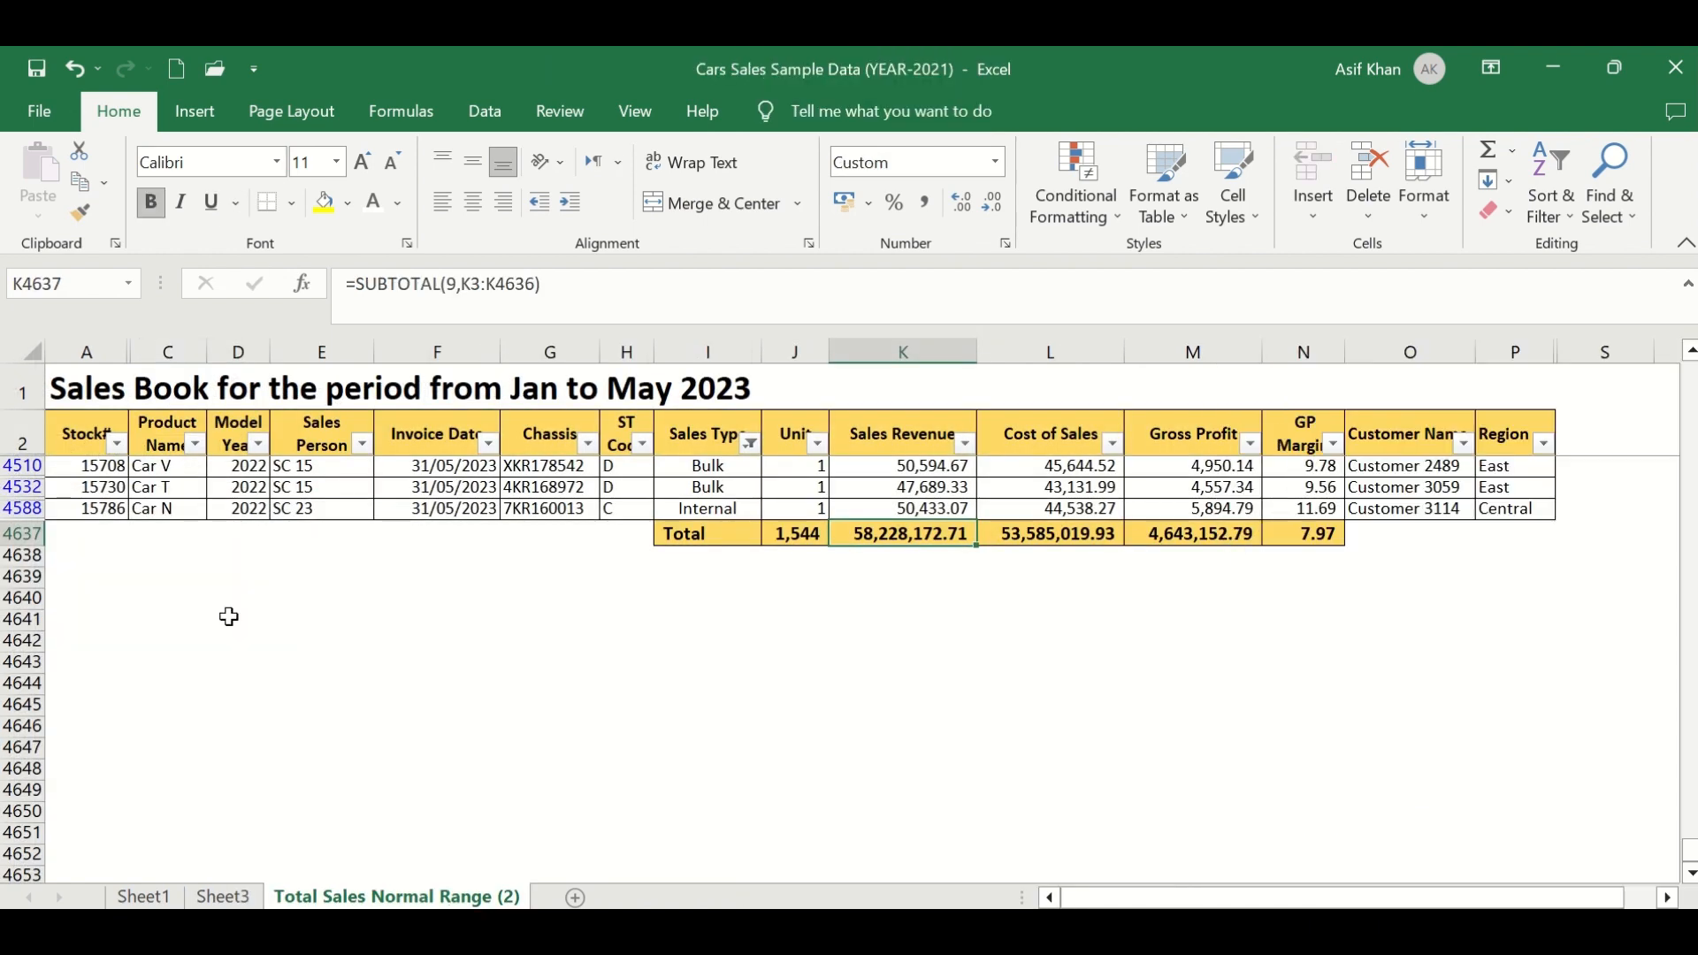
{"action": "left_click", "coordinate": [750, 442]}
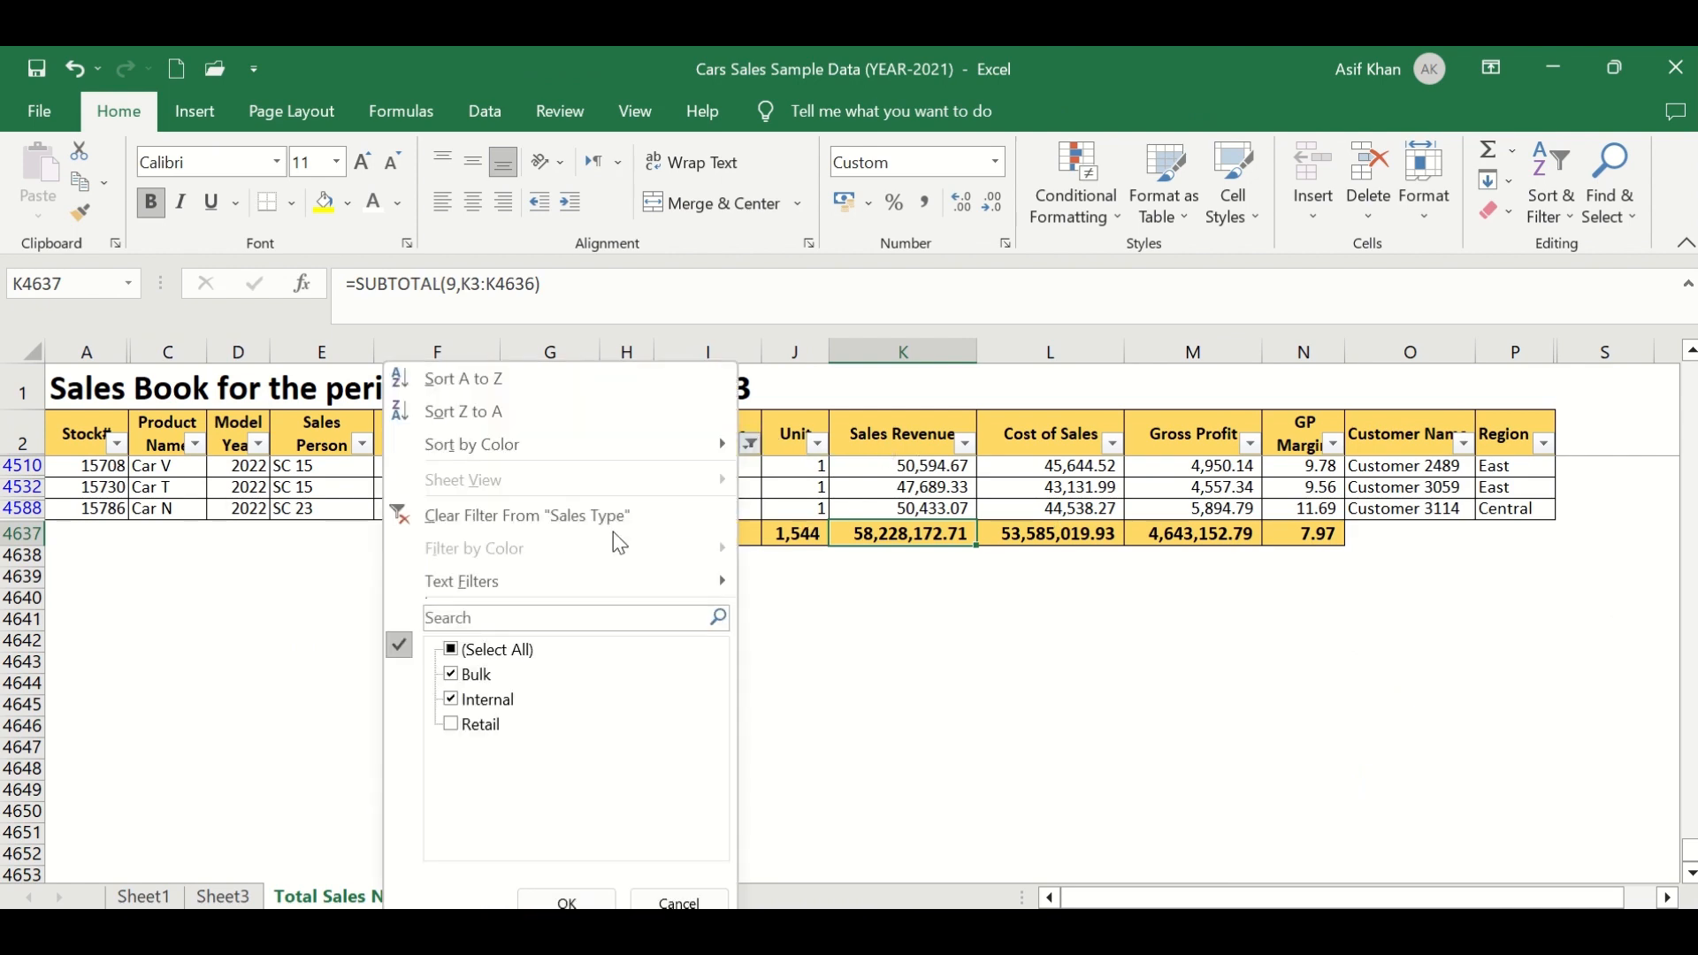
{"action": "left_click", "coordinate": [566, 513]}
{"action": "left_click_drag", "start_coordinate": [97, 434], "coordinate": [1470, 445]}
{"action": "left_click", "coordinate": [422, 427]}
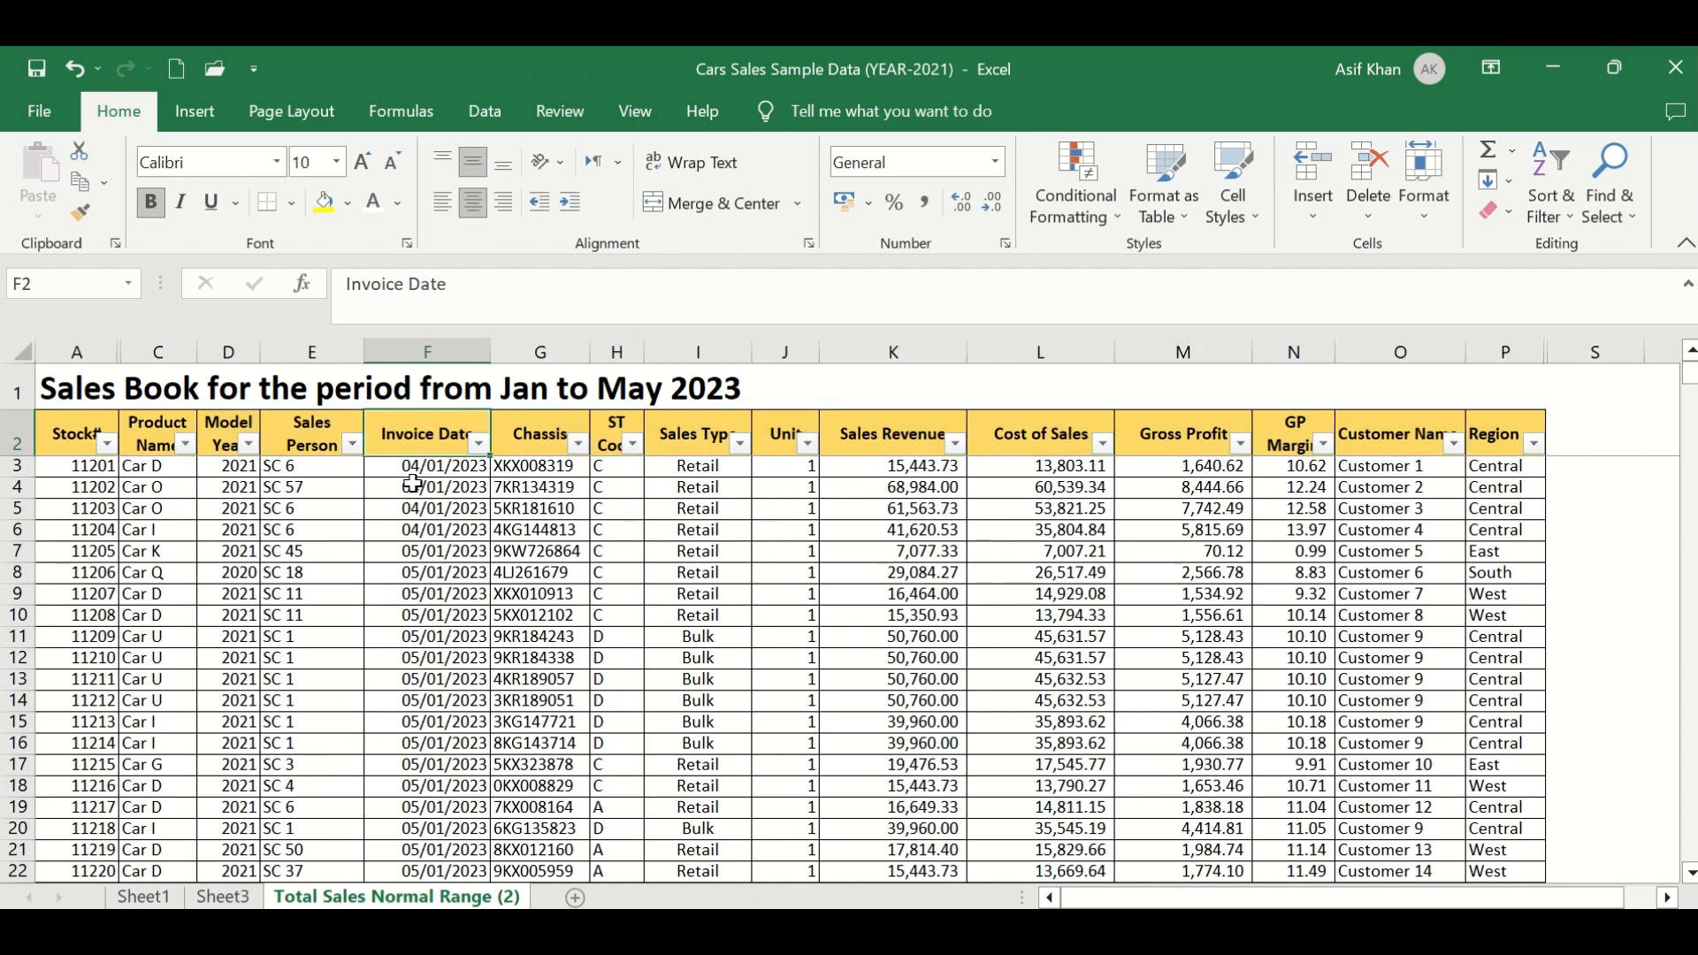
{"action": "left_click_drag", "start_coordinate": [413, 484], "coordinate": [385, 636]}
{"action": "left_click", "coordinate": [385, 636]}
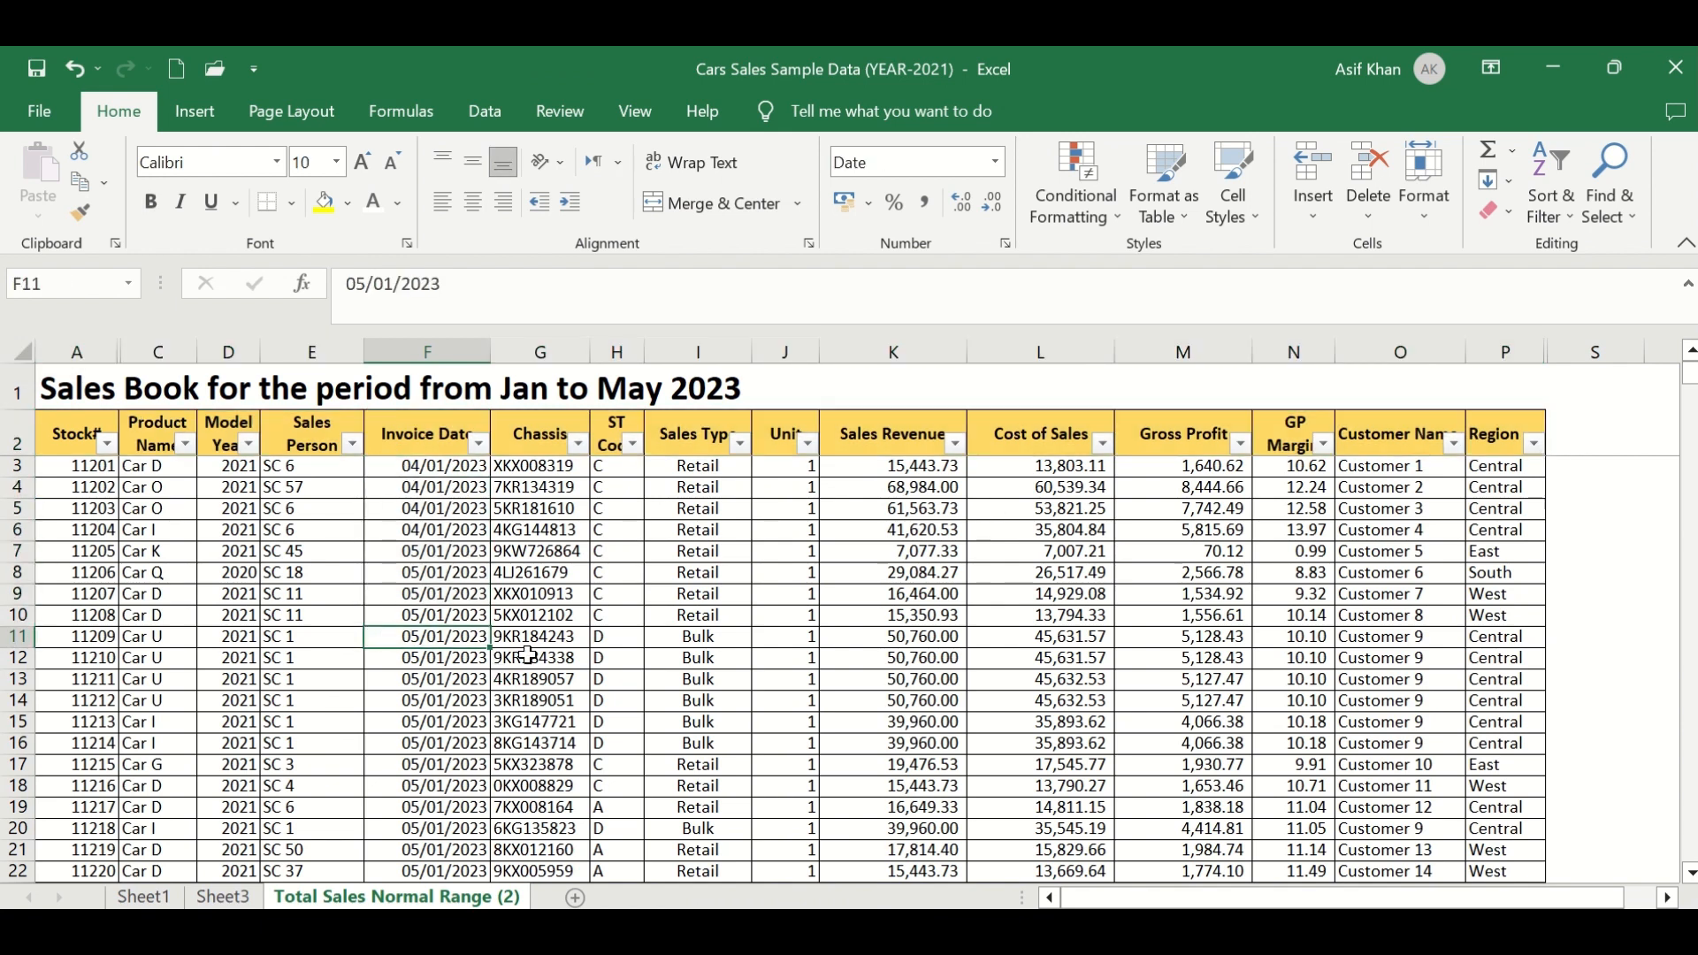
{"action": "type", "text": "jsdfjsdfj"}
{"action": "key", "text": "Escape"}
- Examine the source data's columns and rows
{"action": "left_click", "coordinate": [222, 634]}
{"action": "left_click_drag", "start_coordinate": [158, 432], "coordinate": [119, 590]}
{"action": "left_click", "coordinate": [75, 530]}
{"action": "left_click", "coordinate": [375, 551]}
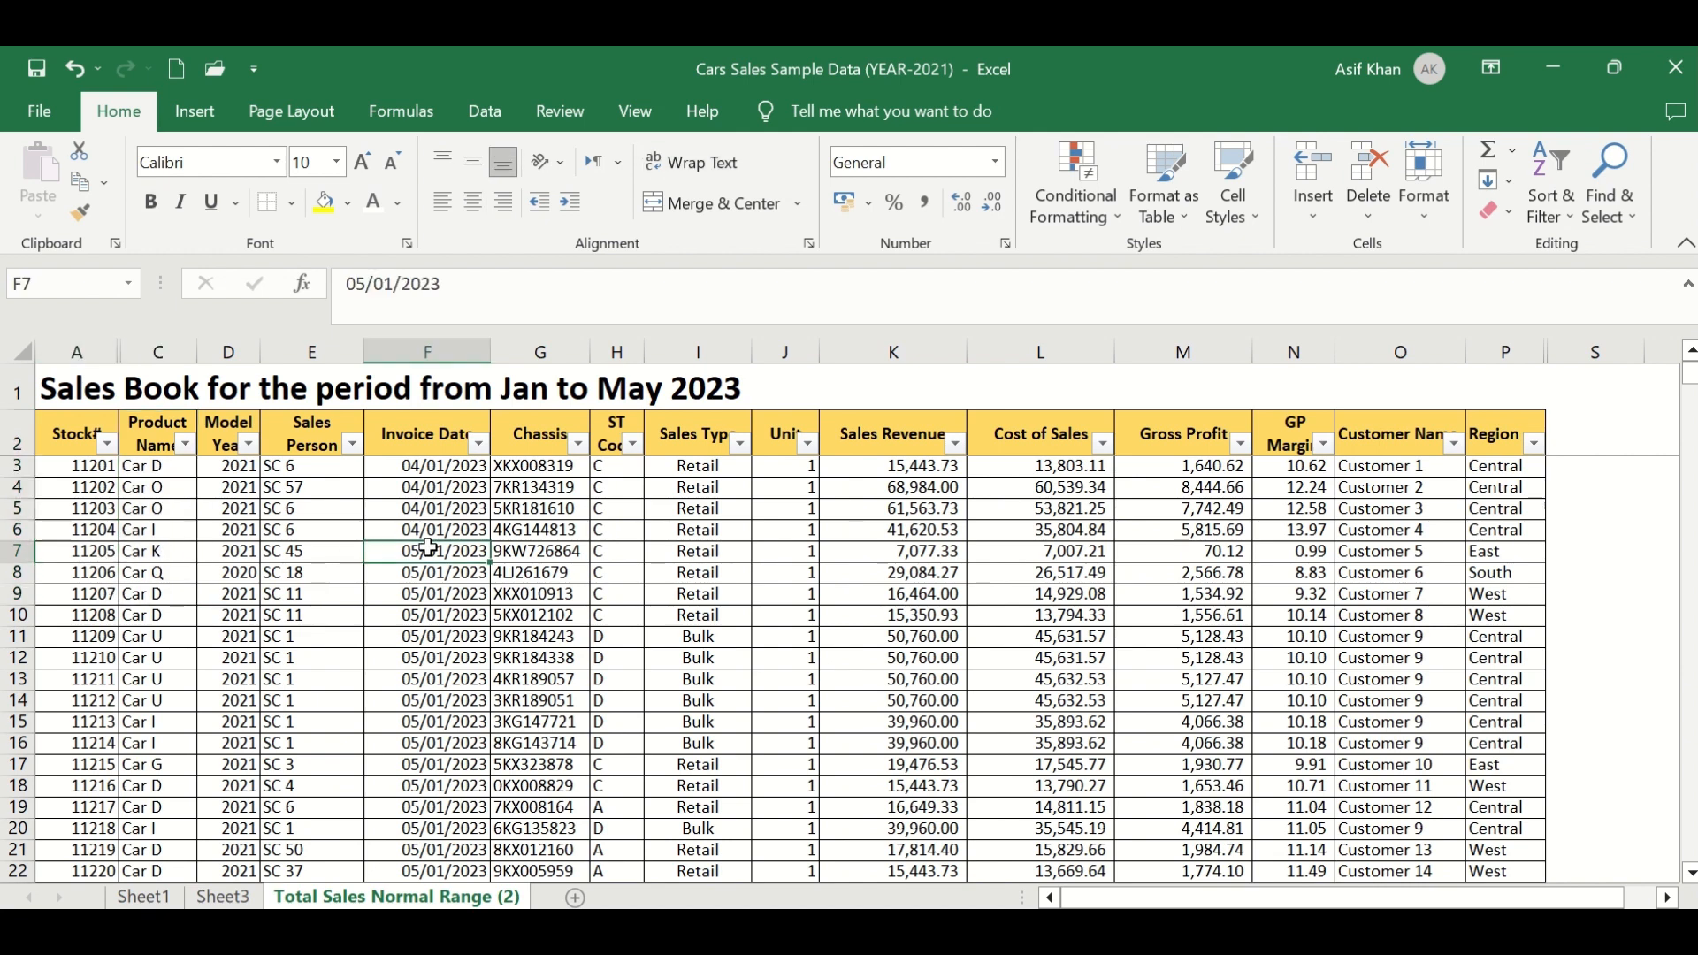
{"action": "left_click_drag", "start_coordinate": [1040, 517], "coordinate": [1362, 516]}
{"action": "left_click", "coordinate": [1180, 511]}
{"action": "left_click", "coordinate": [1293, 513]}
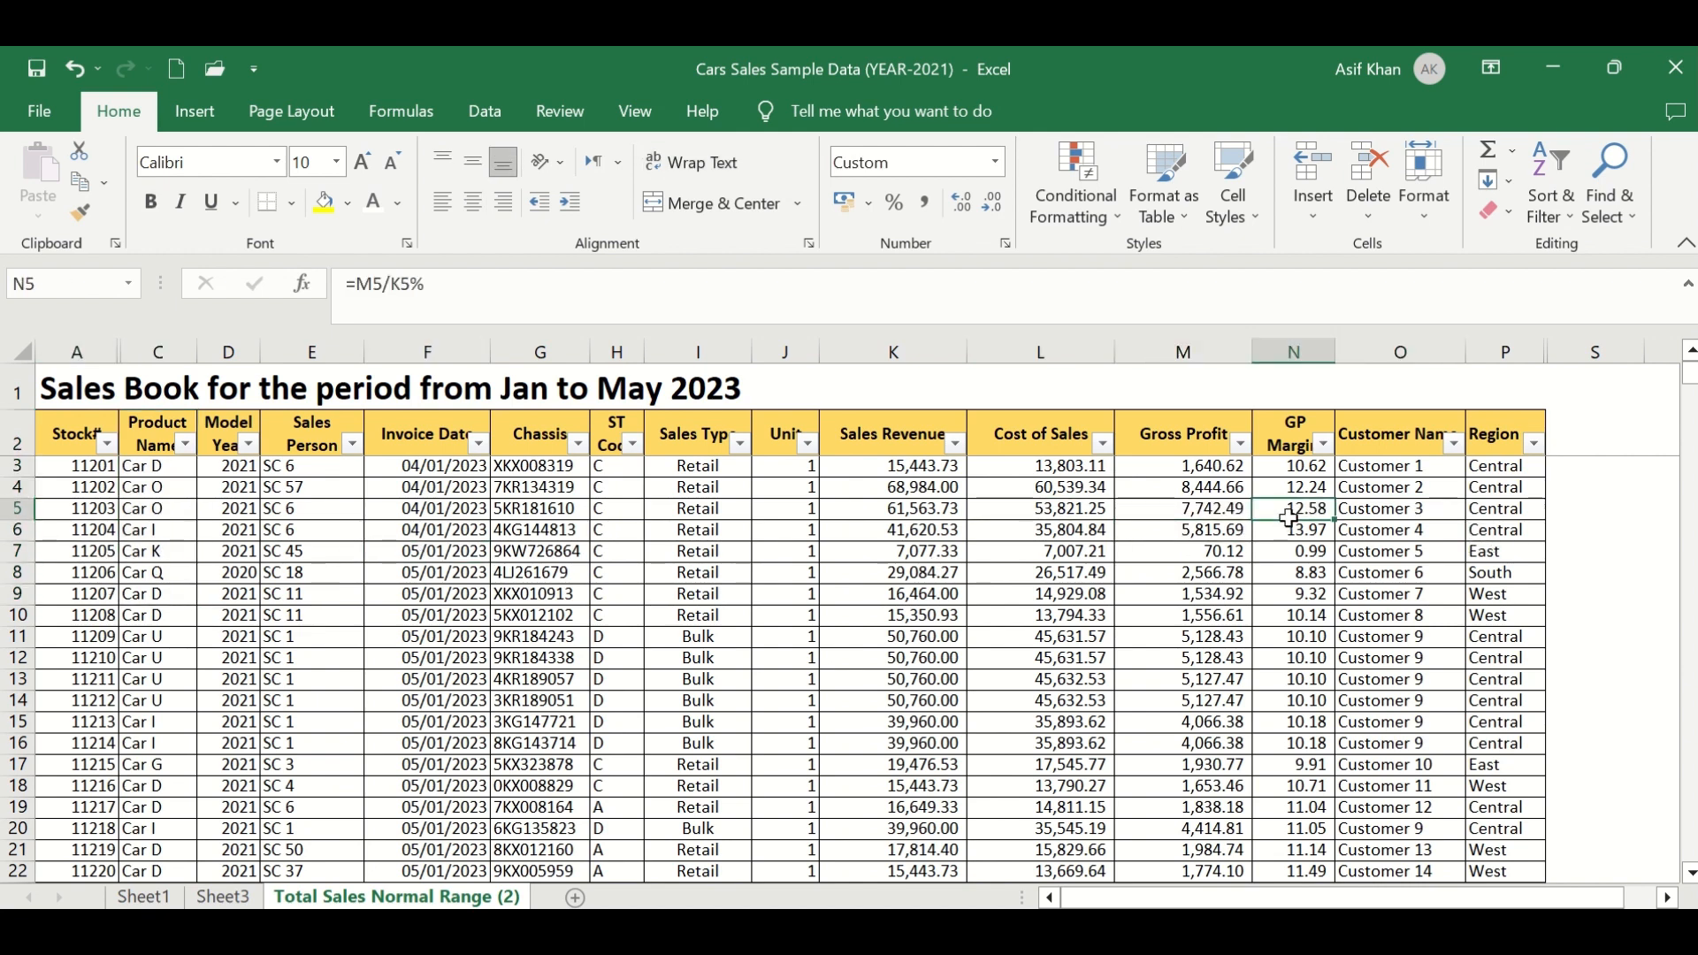
{"action": "left_click", "coordinate": [1365, 514]}
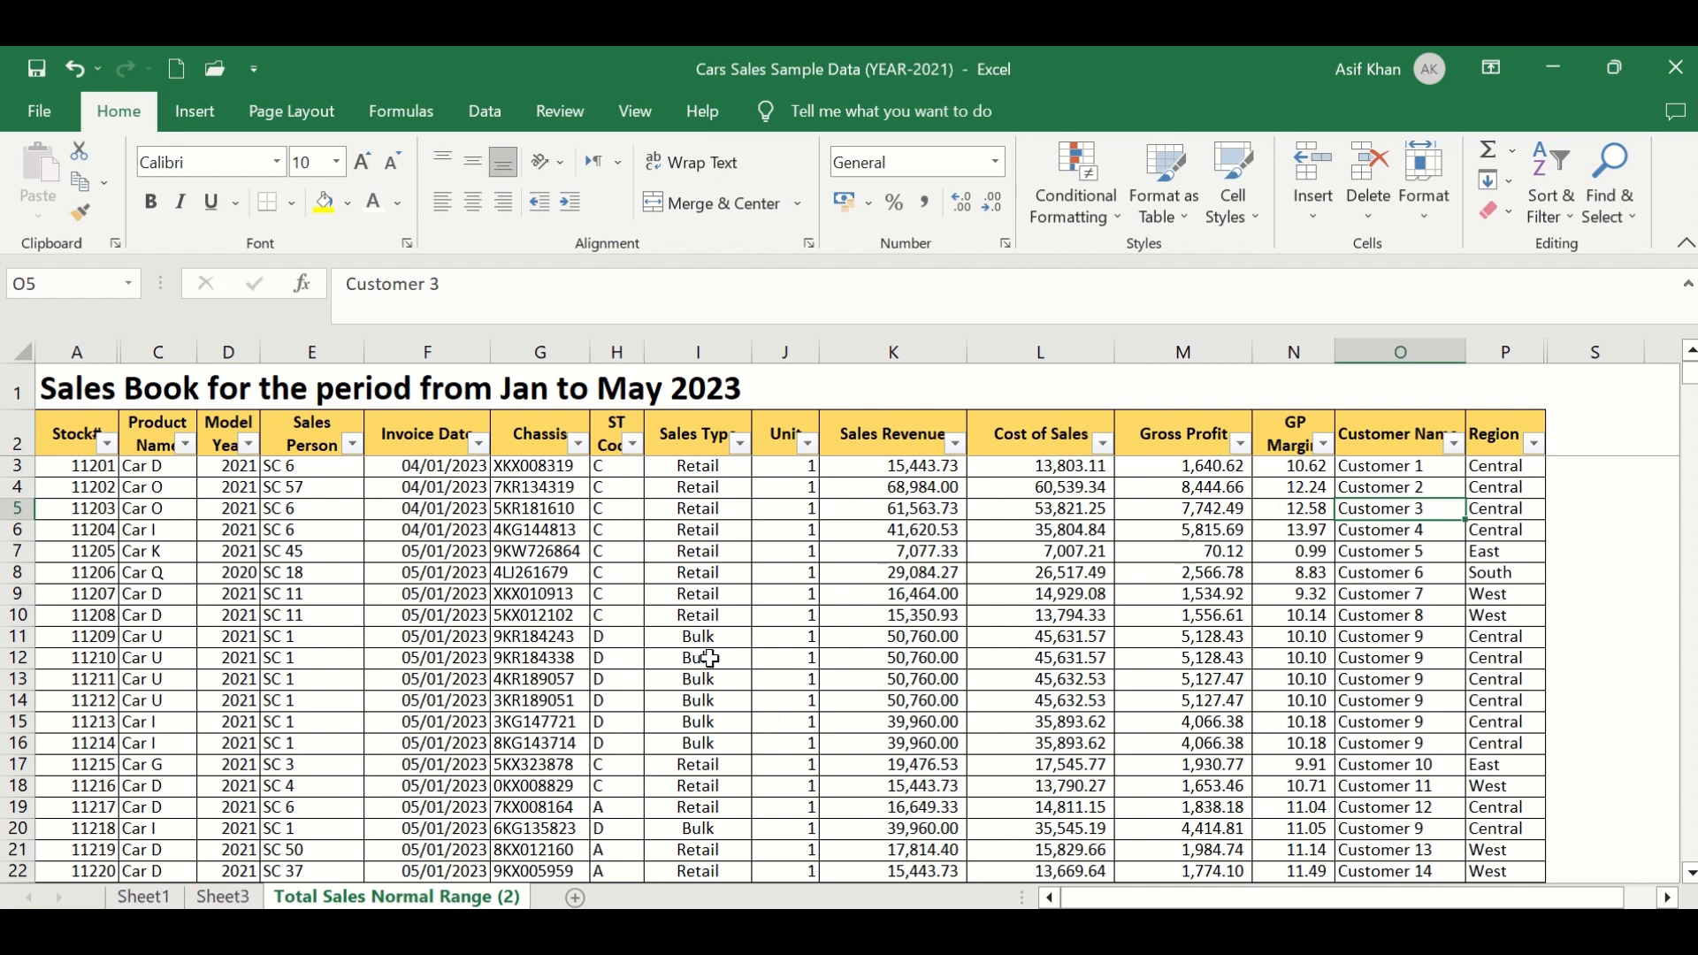
- Delete the Unit column header in the source data and try refreshing the PivotTable
{"action": "double_click", "coordinate": [778, 435]}
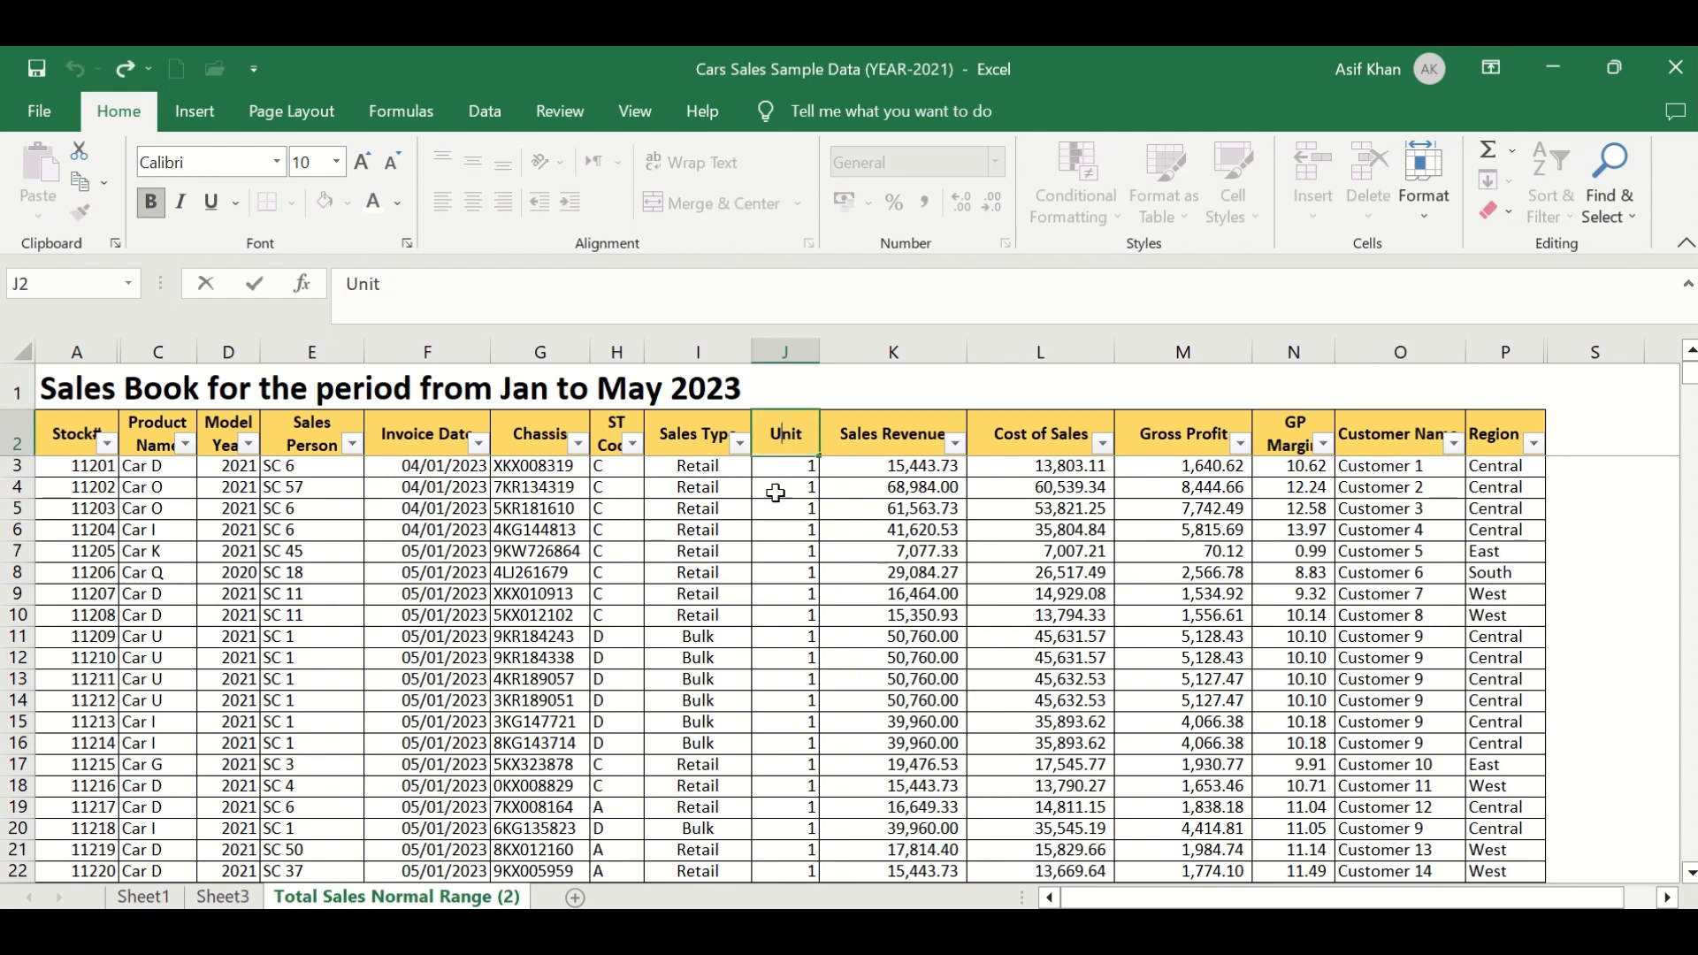
{"action": "key", "text": "Escape"}
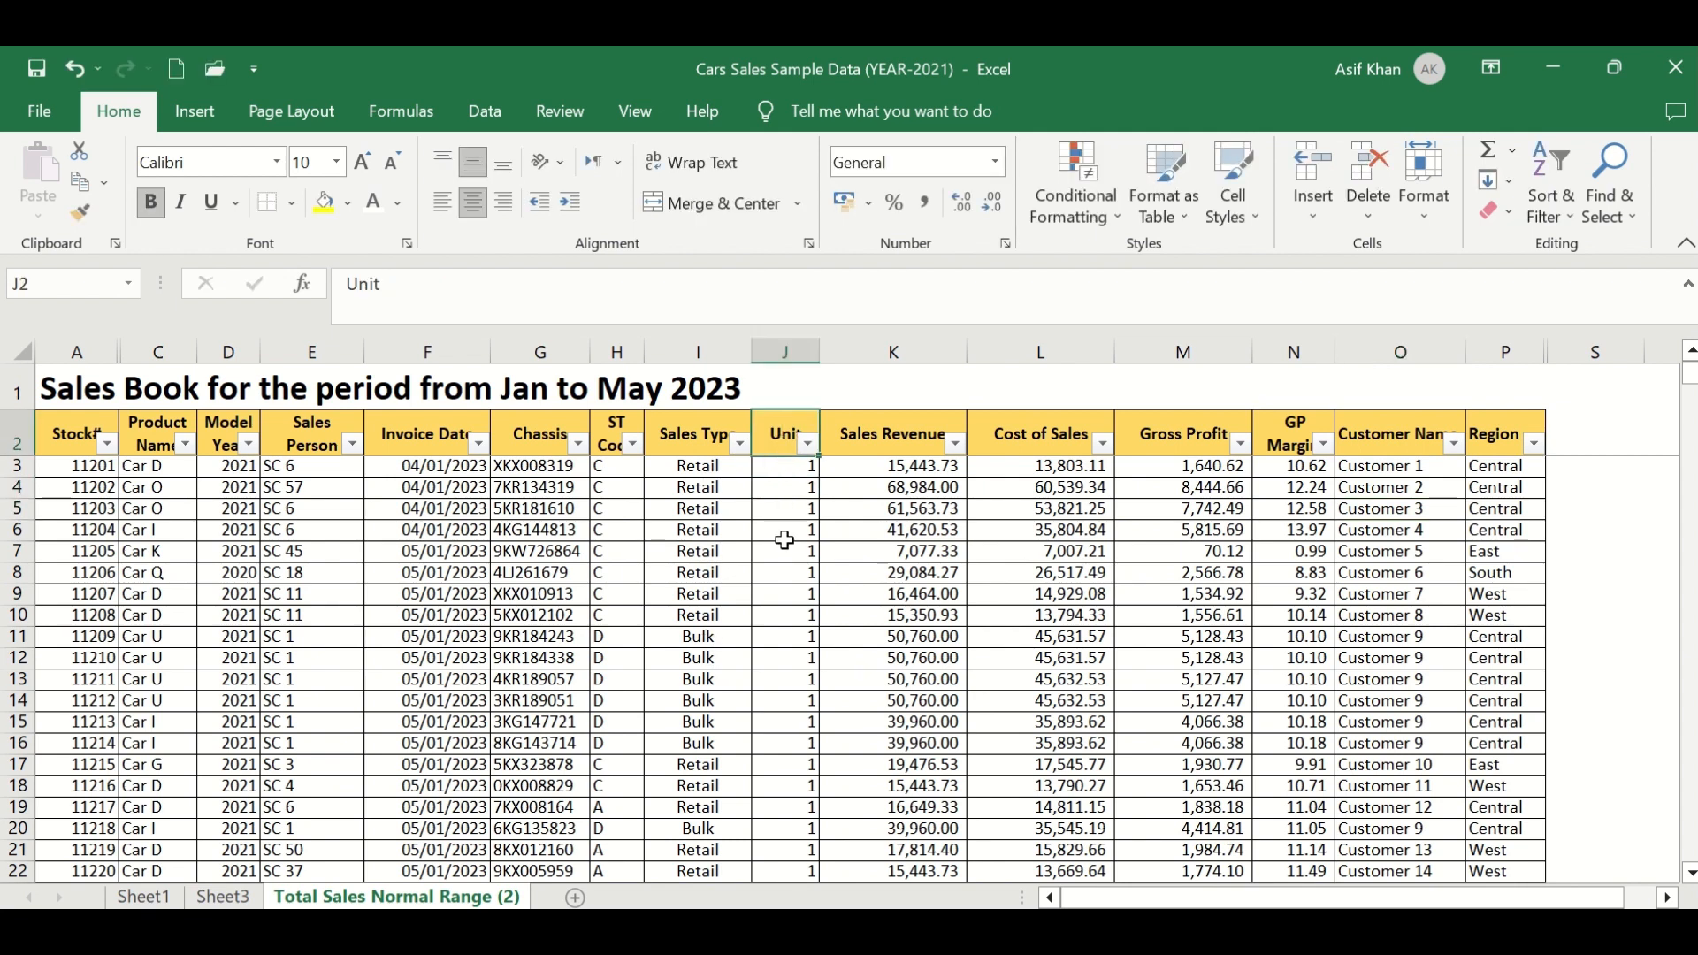
{"action": "key", "text": "Delete"}
{"action": "left_click", "coordinate": [783, 551]}
{"action": "left_click", "coordinate": [759, 444]}
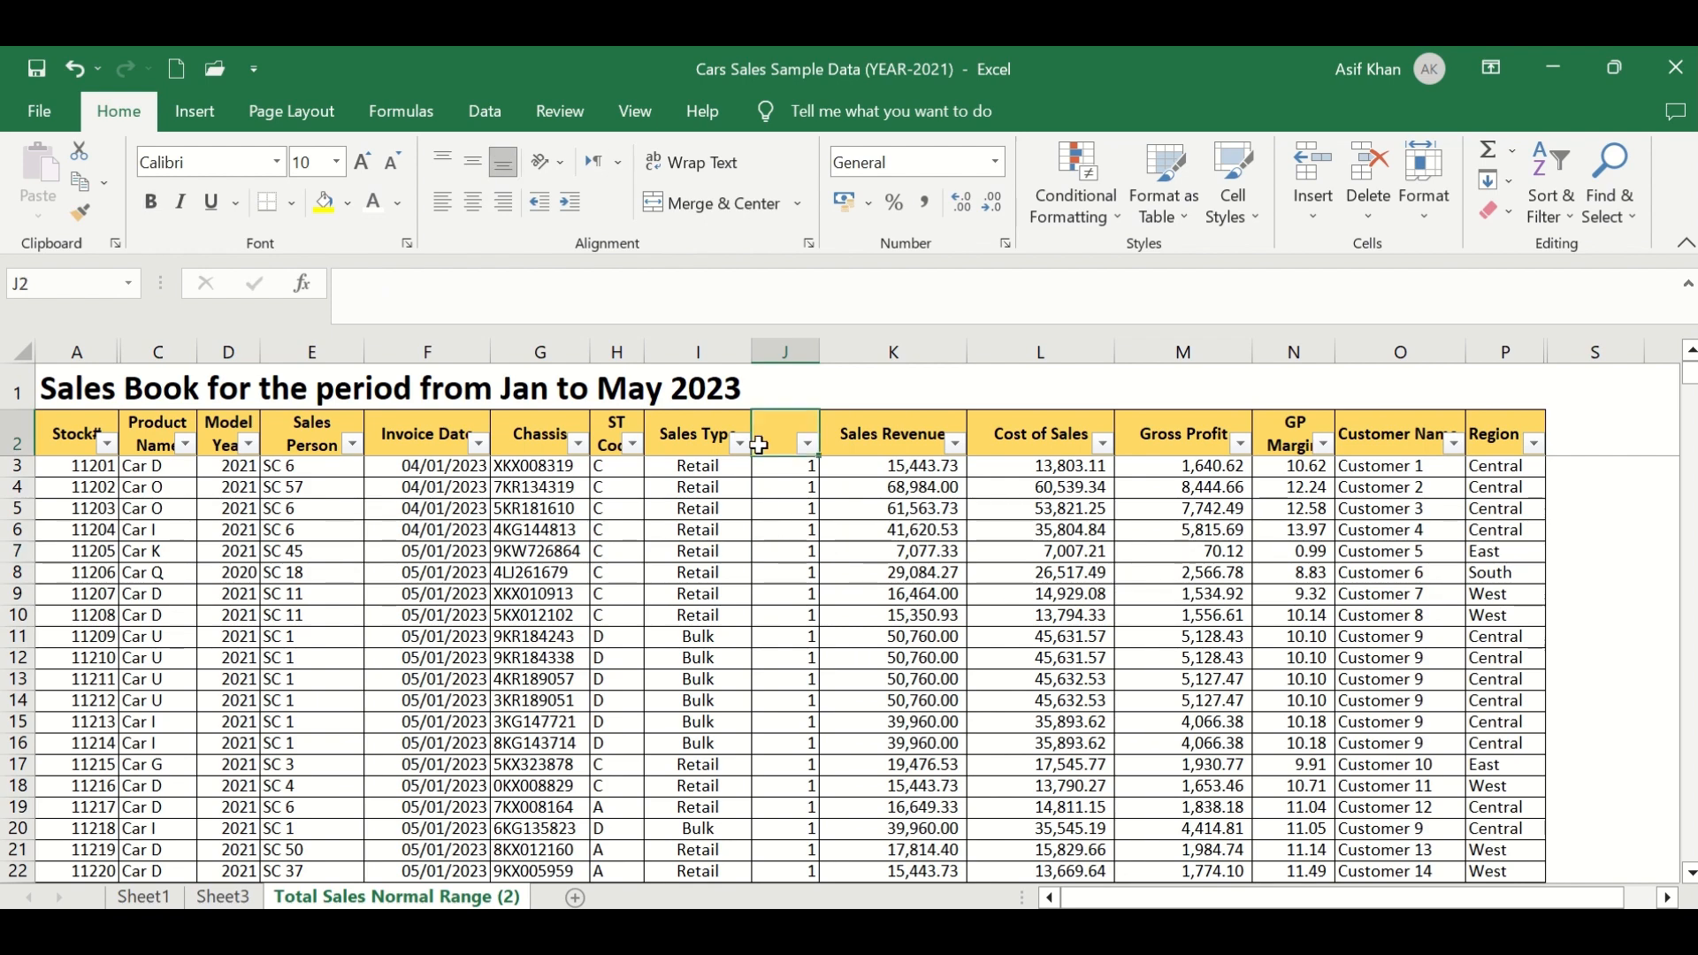
{"action": "left_click", "coordinate": [228, 897]}
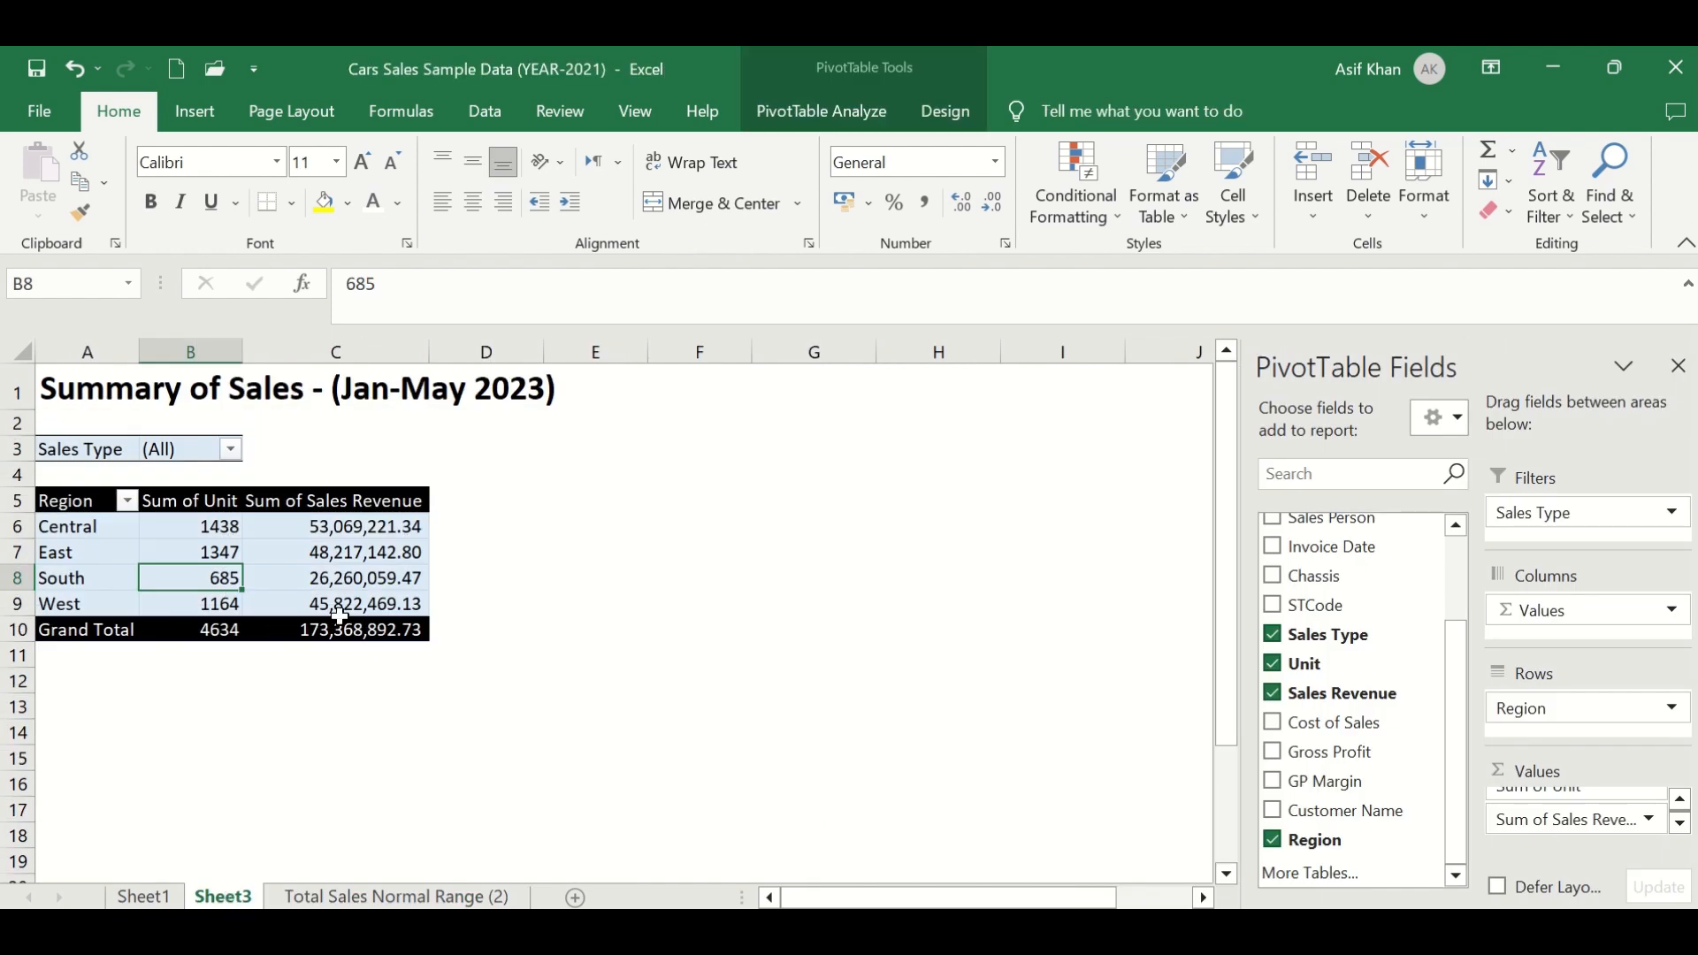
{"action": "left_click_drag", "start_coordinate": [1455, 666], "coordinate": [1457, 558]}
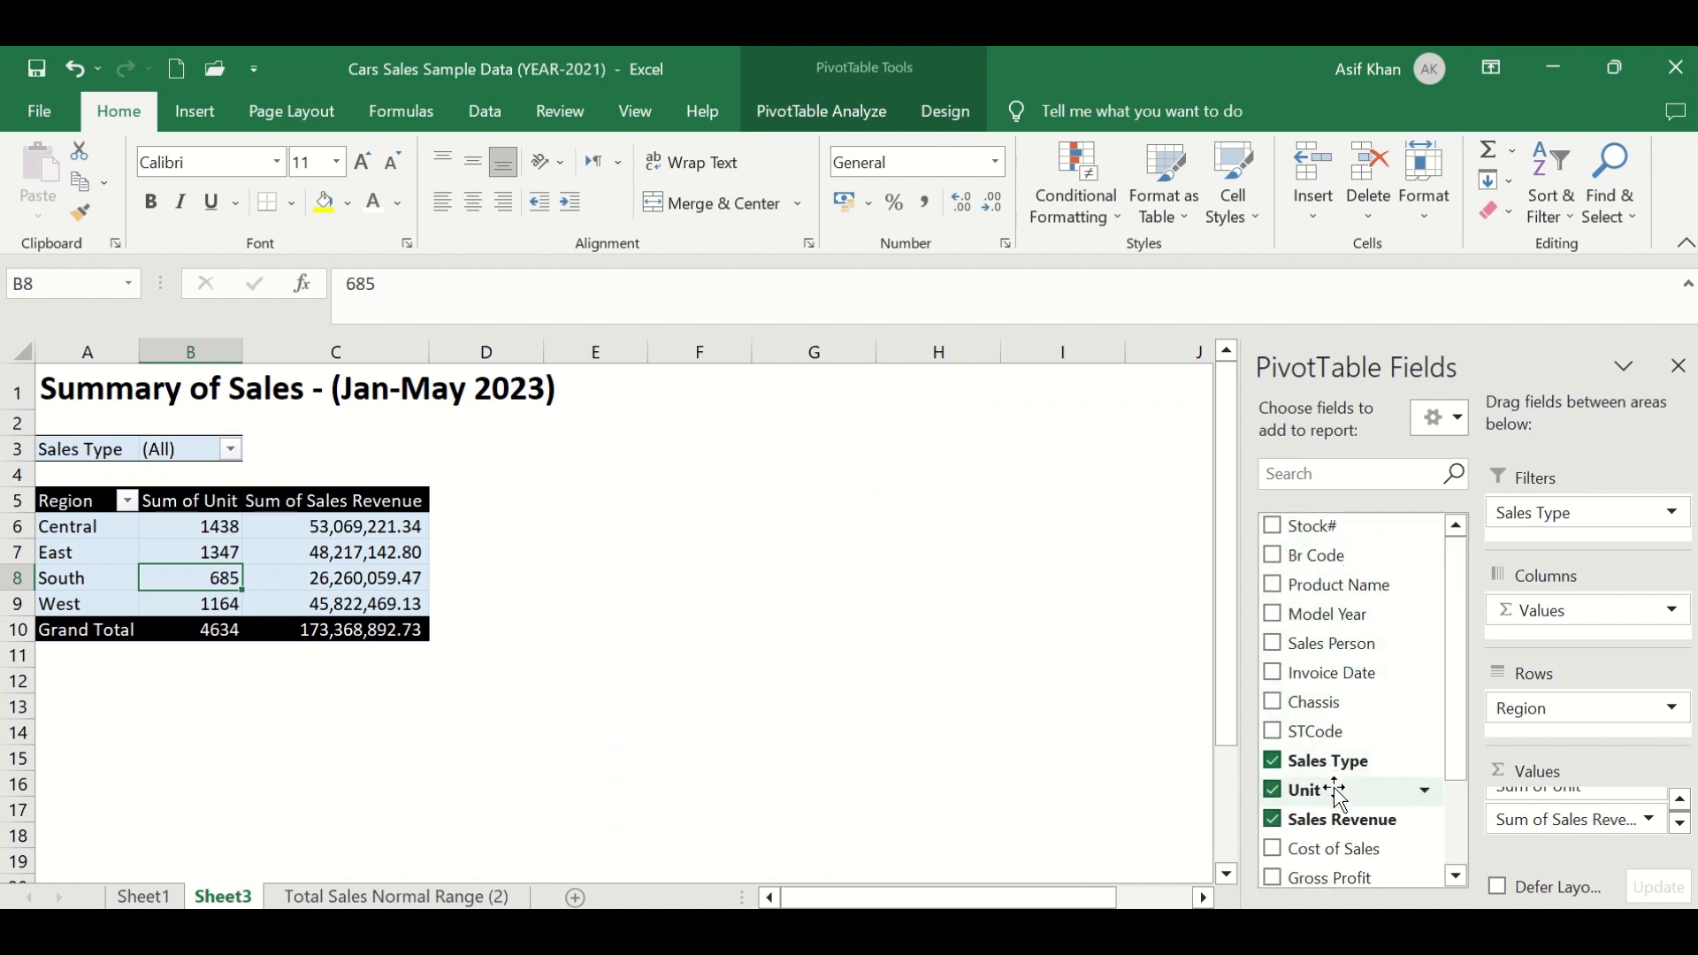
{"action": "scroll", "coordinate": [1335, 836], "scroll_direction": "down", "scroll_amount": 2}
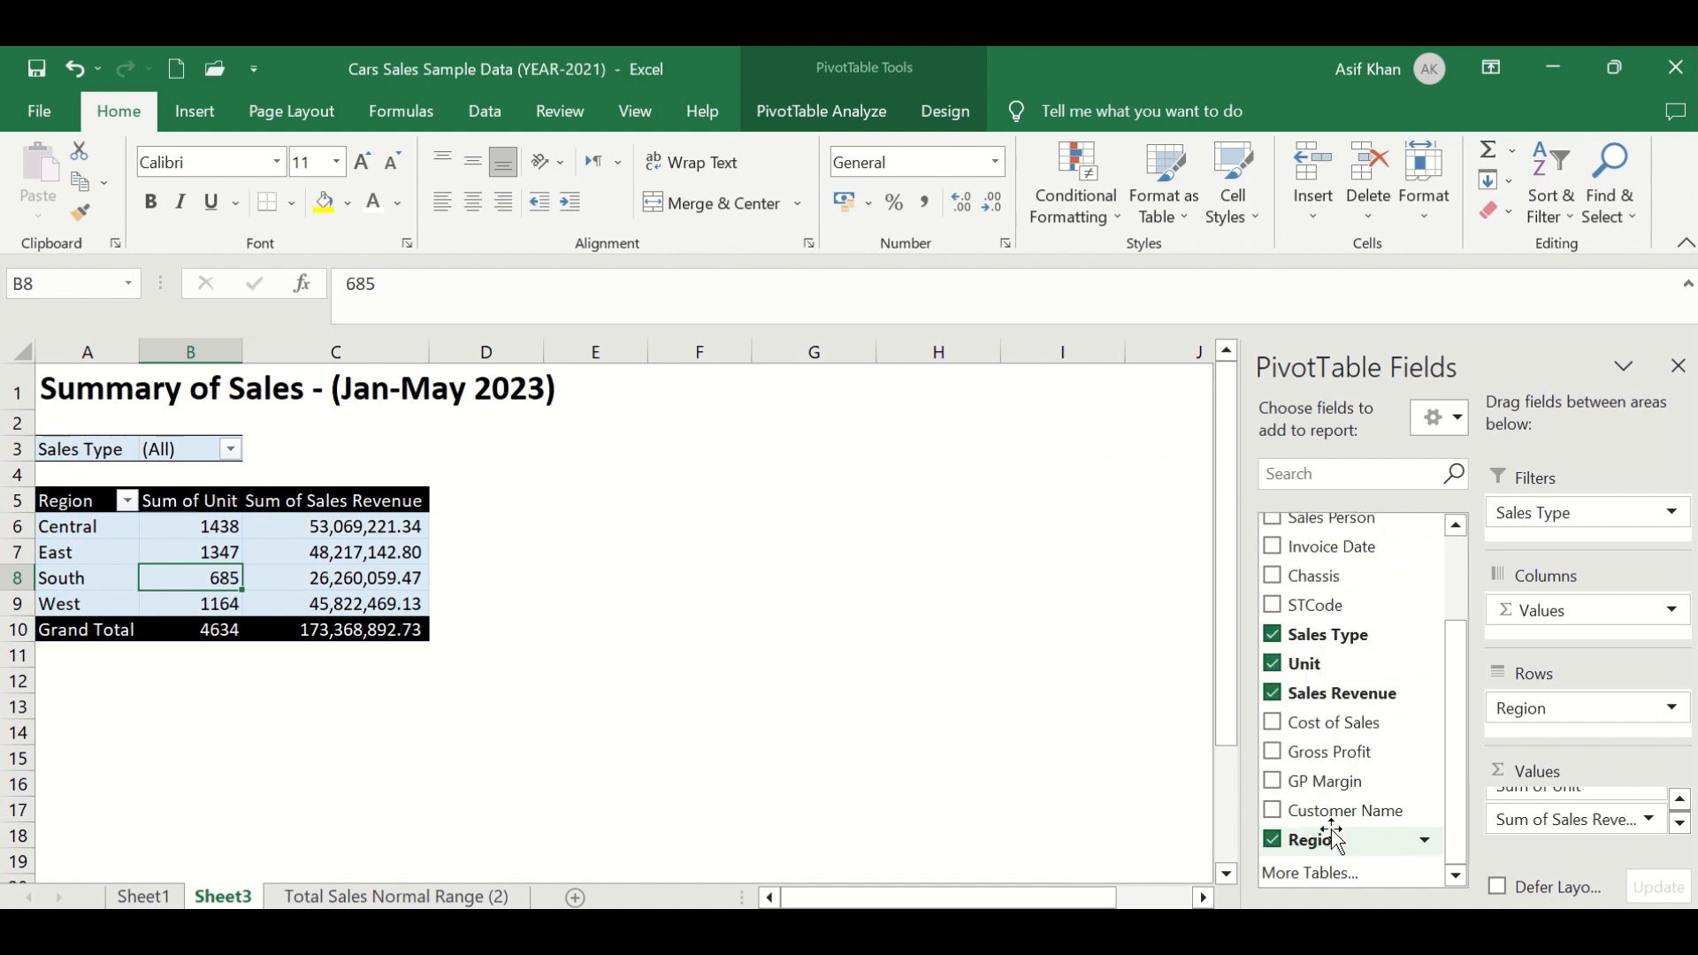
{"action": "scroll", "coordinate": [1334, 836], "scroll_direction": "up", "scroll_amount": 2}
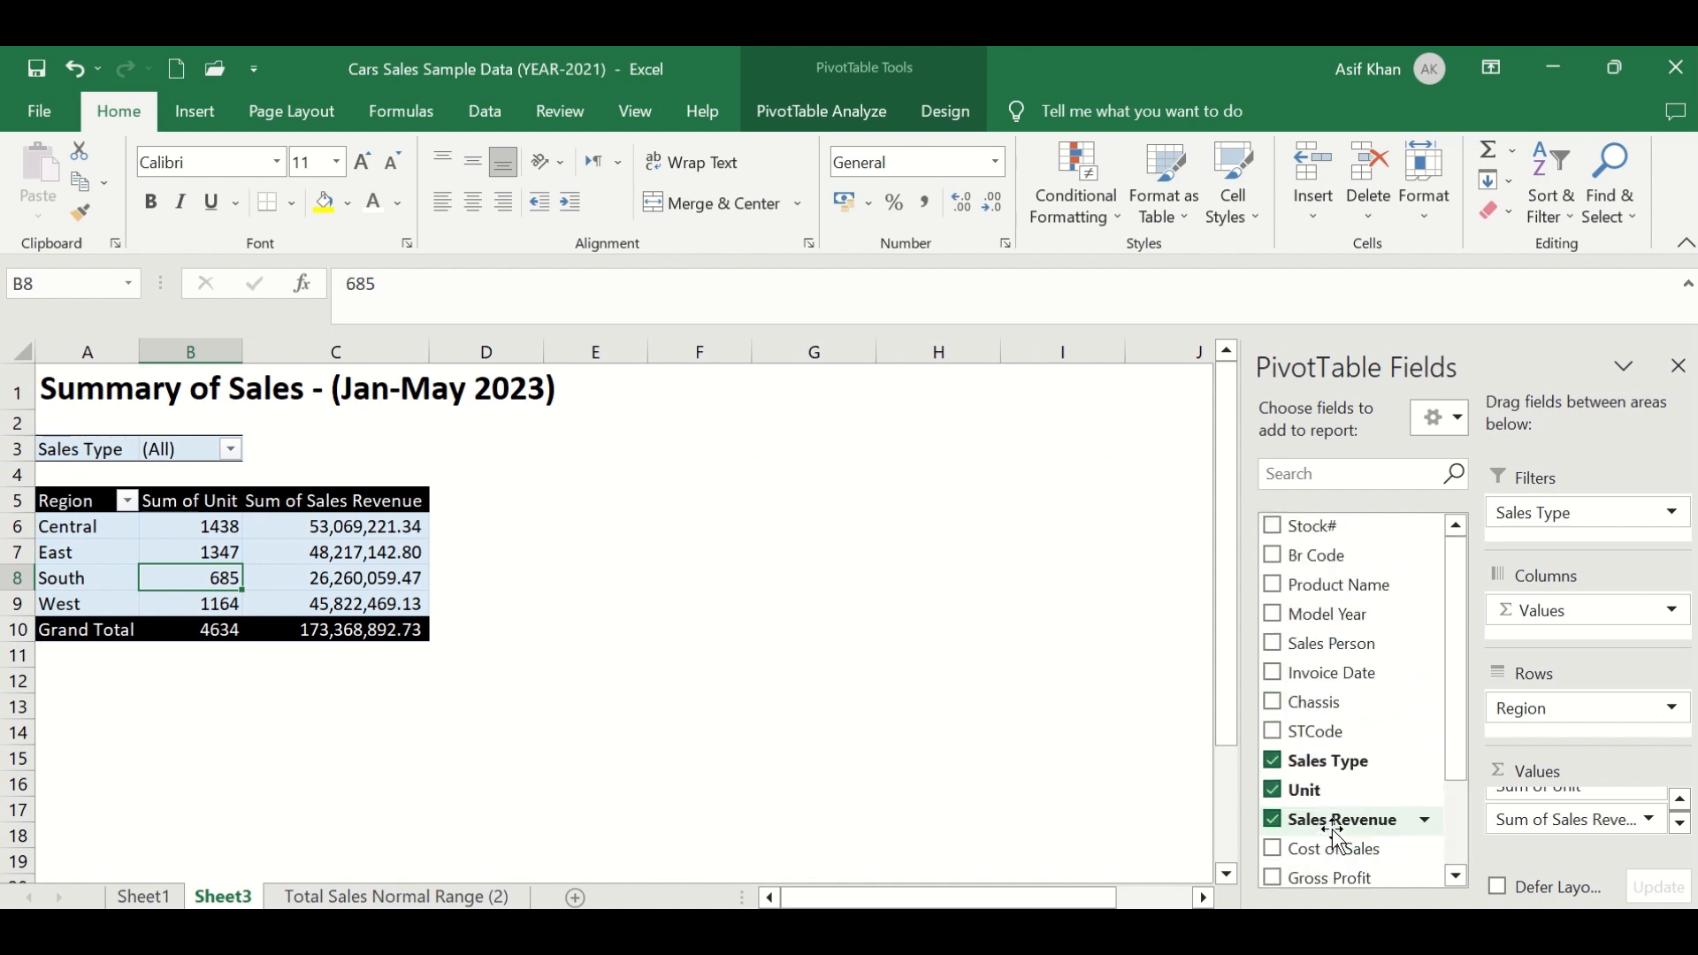
{"action": "left_click", "coordinate": [842, 118]}
{"action": "left_click", "coordinate": [790, 154]}
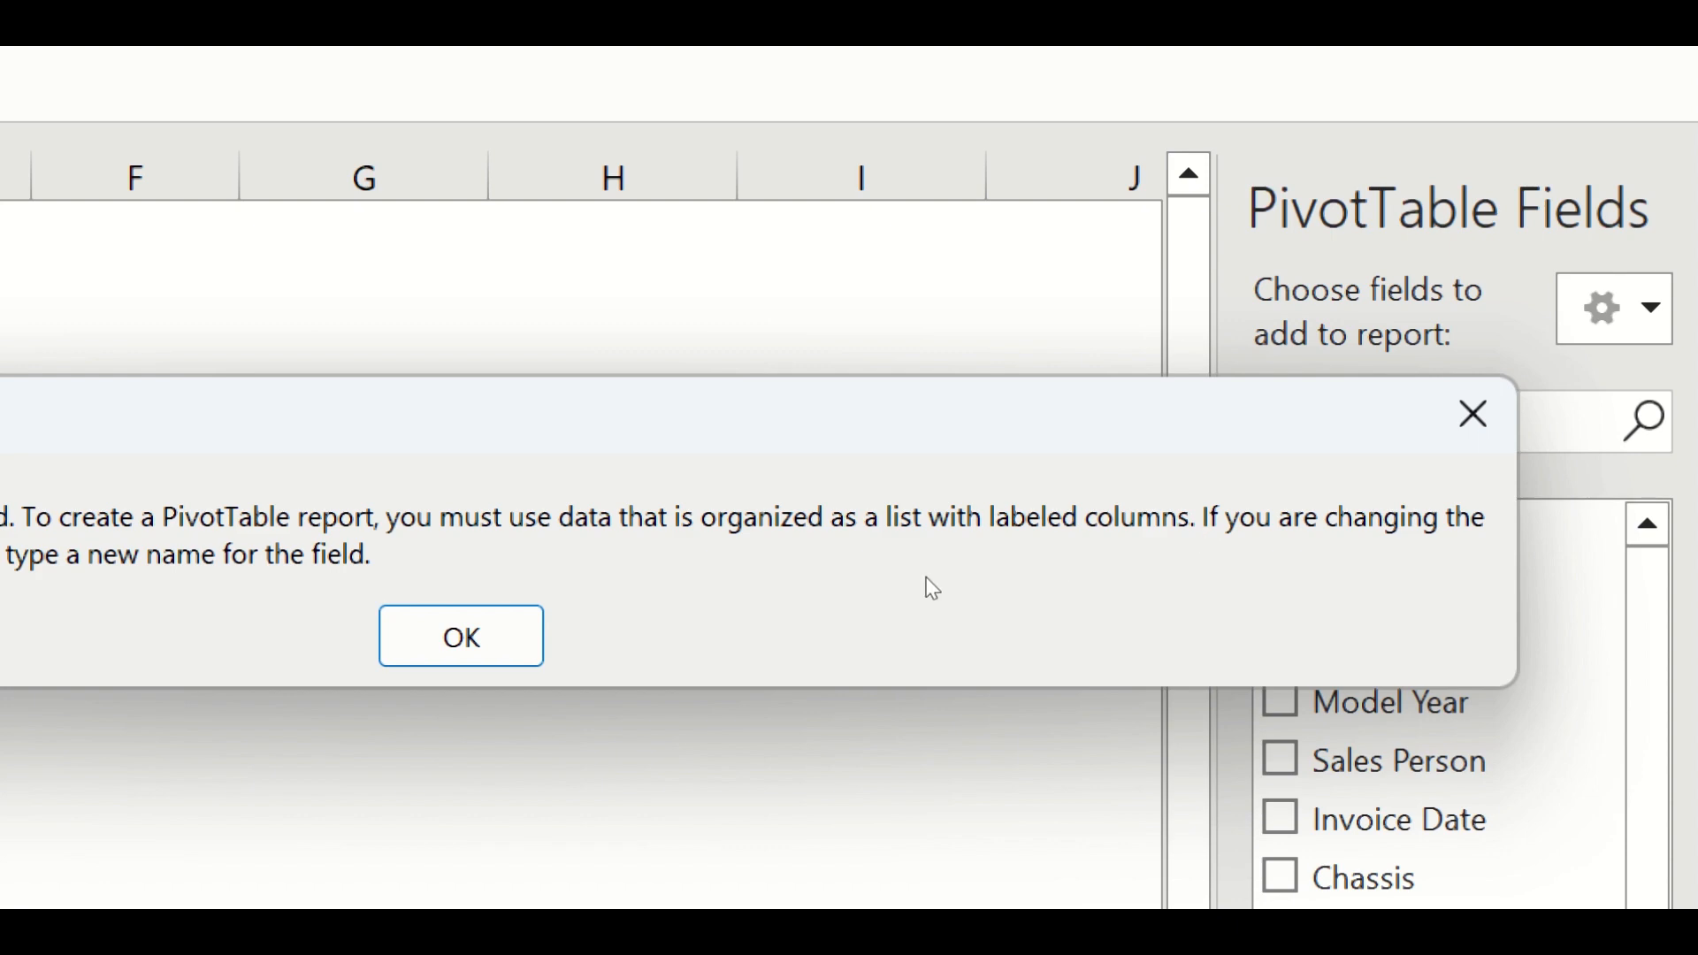
{"action": "key", "text": "Return"}
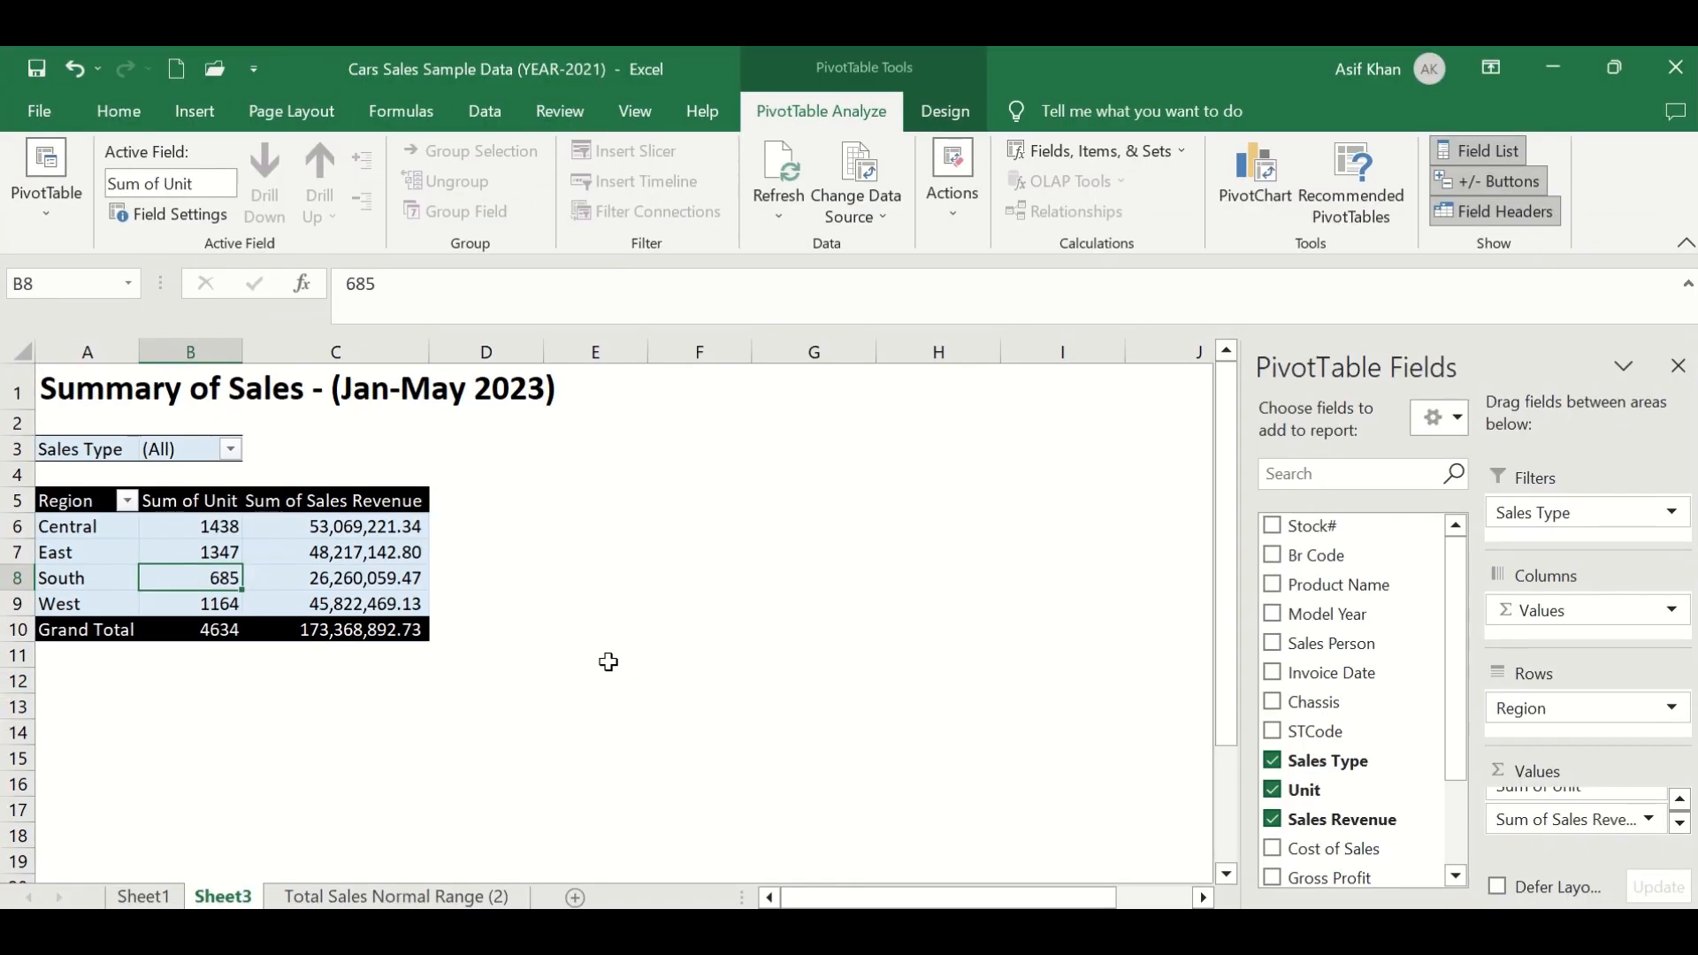
- Restore the Unit header in the source data's J2 cell and return to Sheet3
{"action": "key", "text": "ctrl+Page_Down"}
{"action": "type", "text": "Unit"}
{"action": "key", "text": "ctrl+Return"}
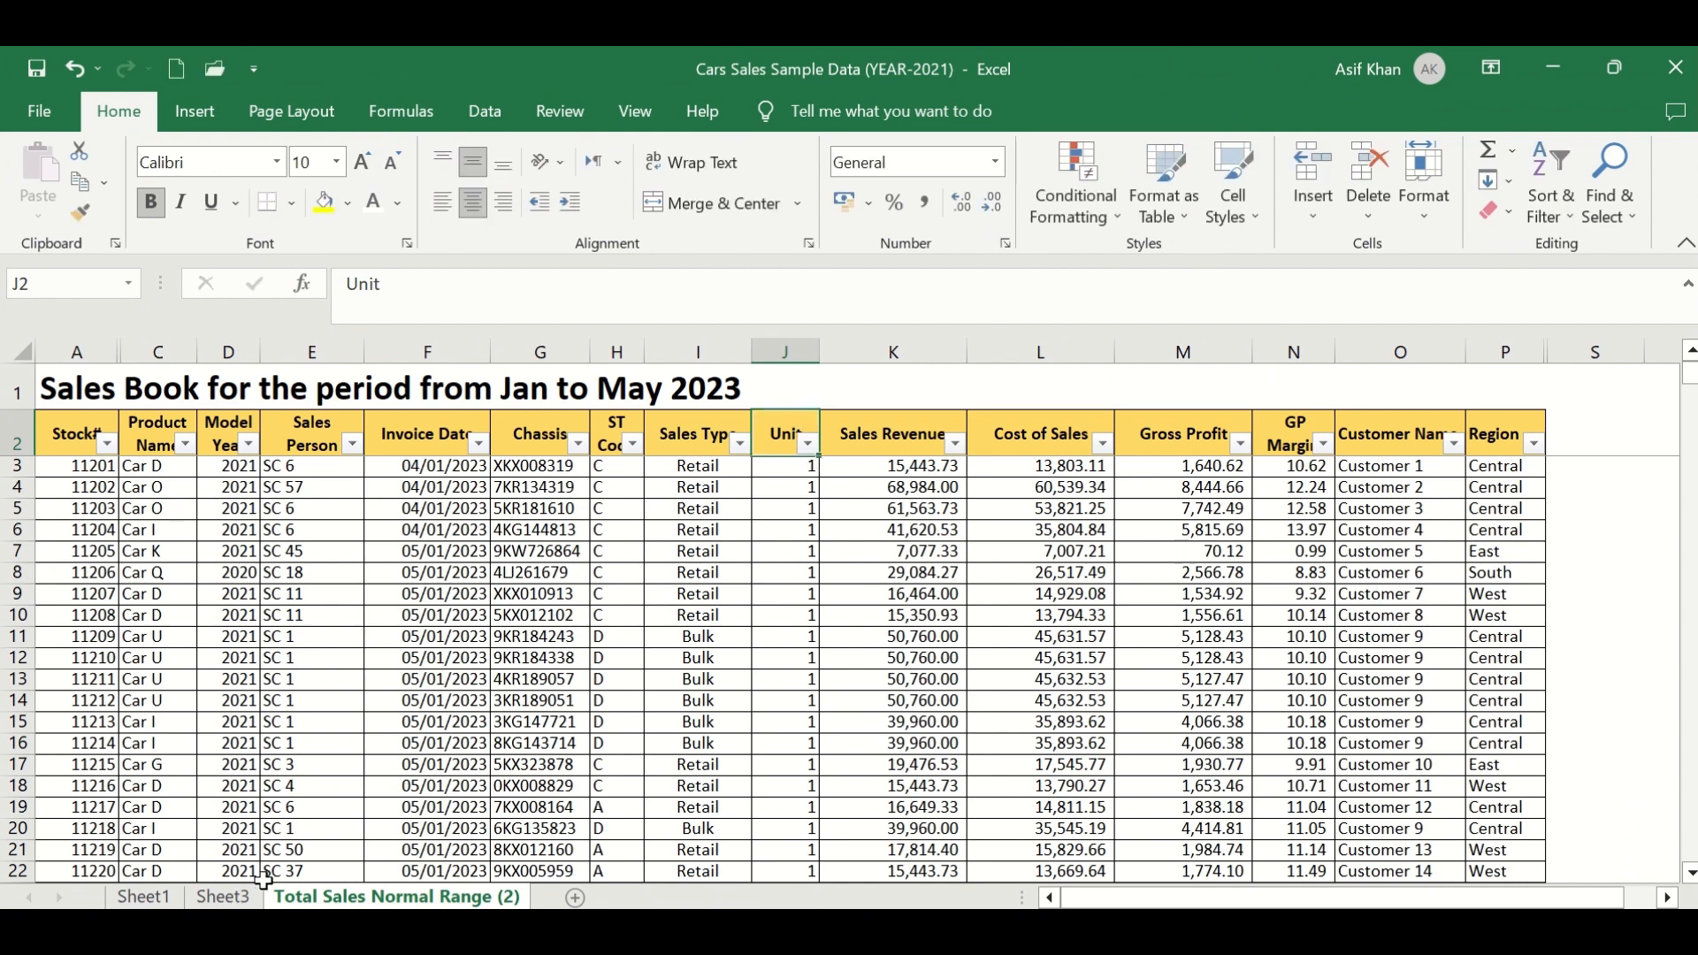
{"action": "key", "text": "ctrl+Page_Up"}
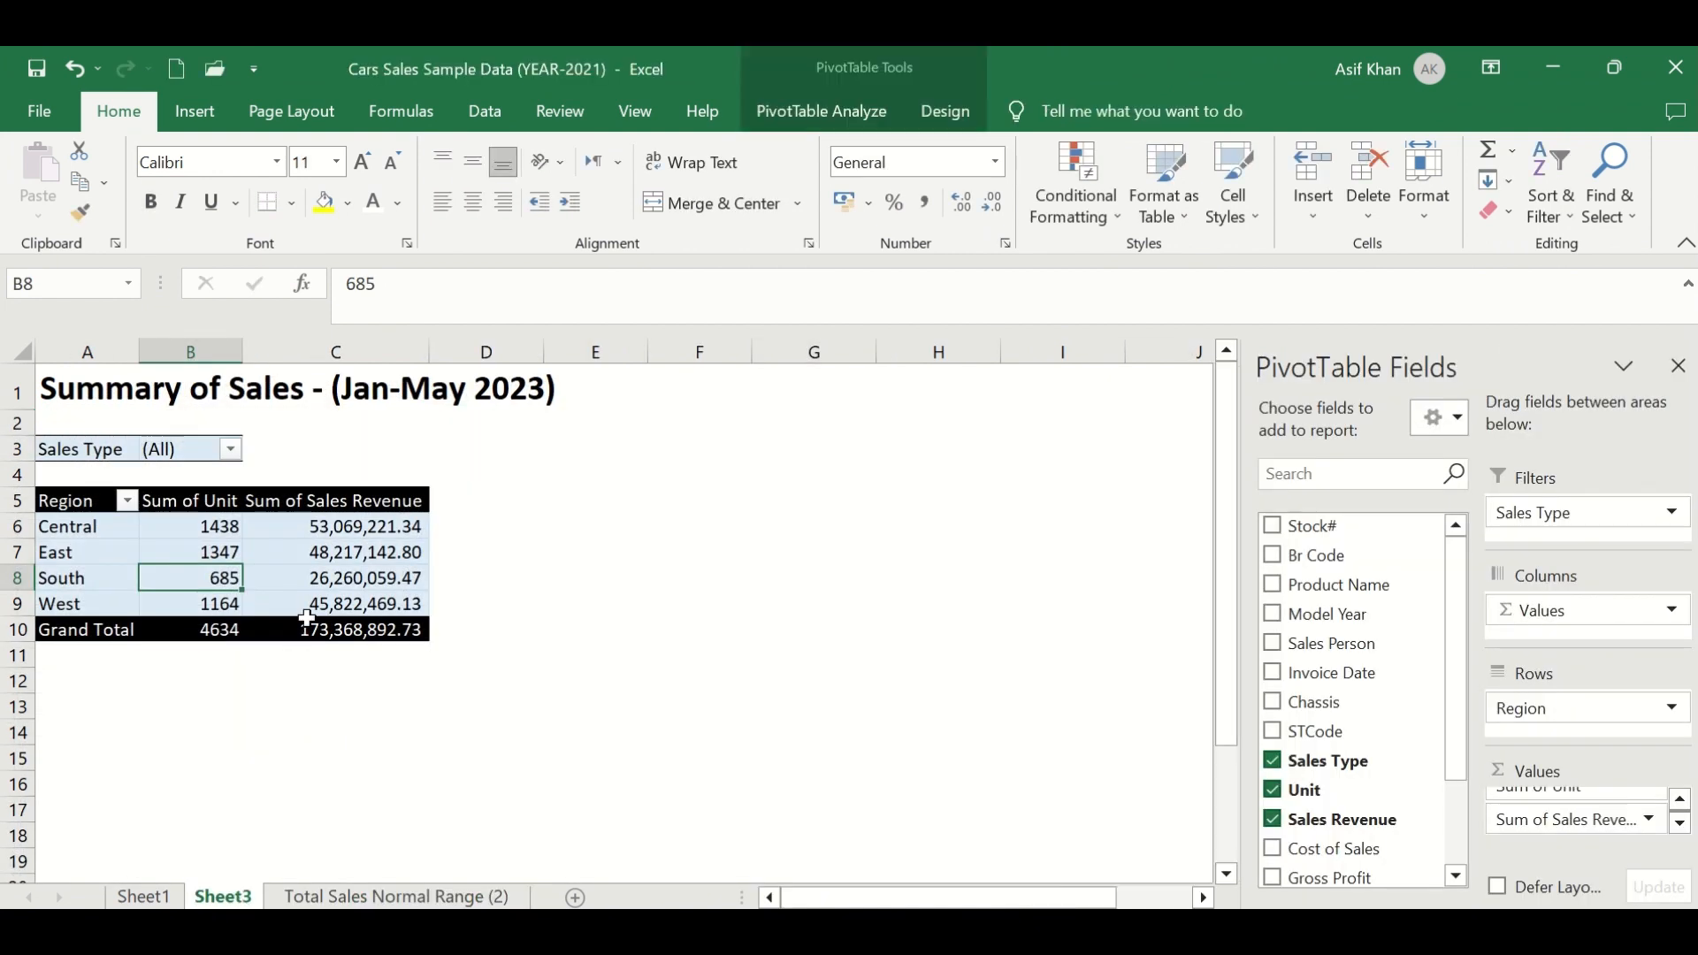
- Insert three blank columns before Cost of Sales in the source data table
{"action": "left_click", "coordinate": [778, 111]}
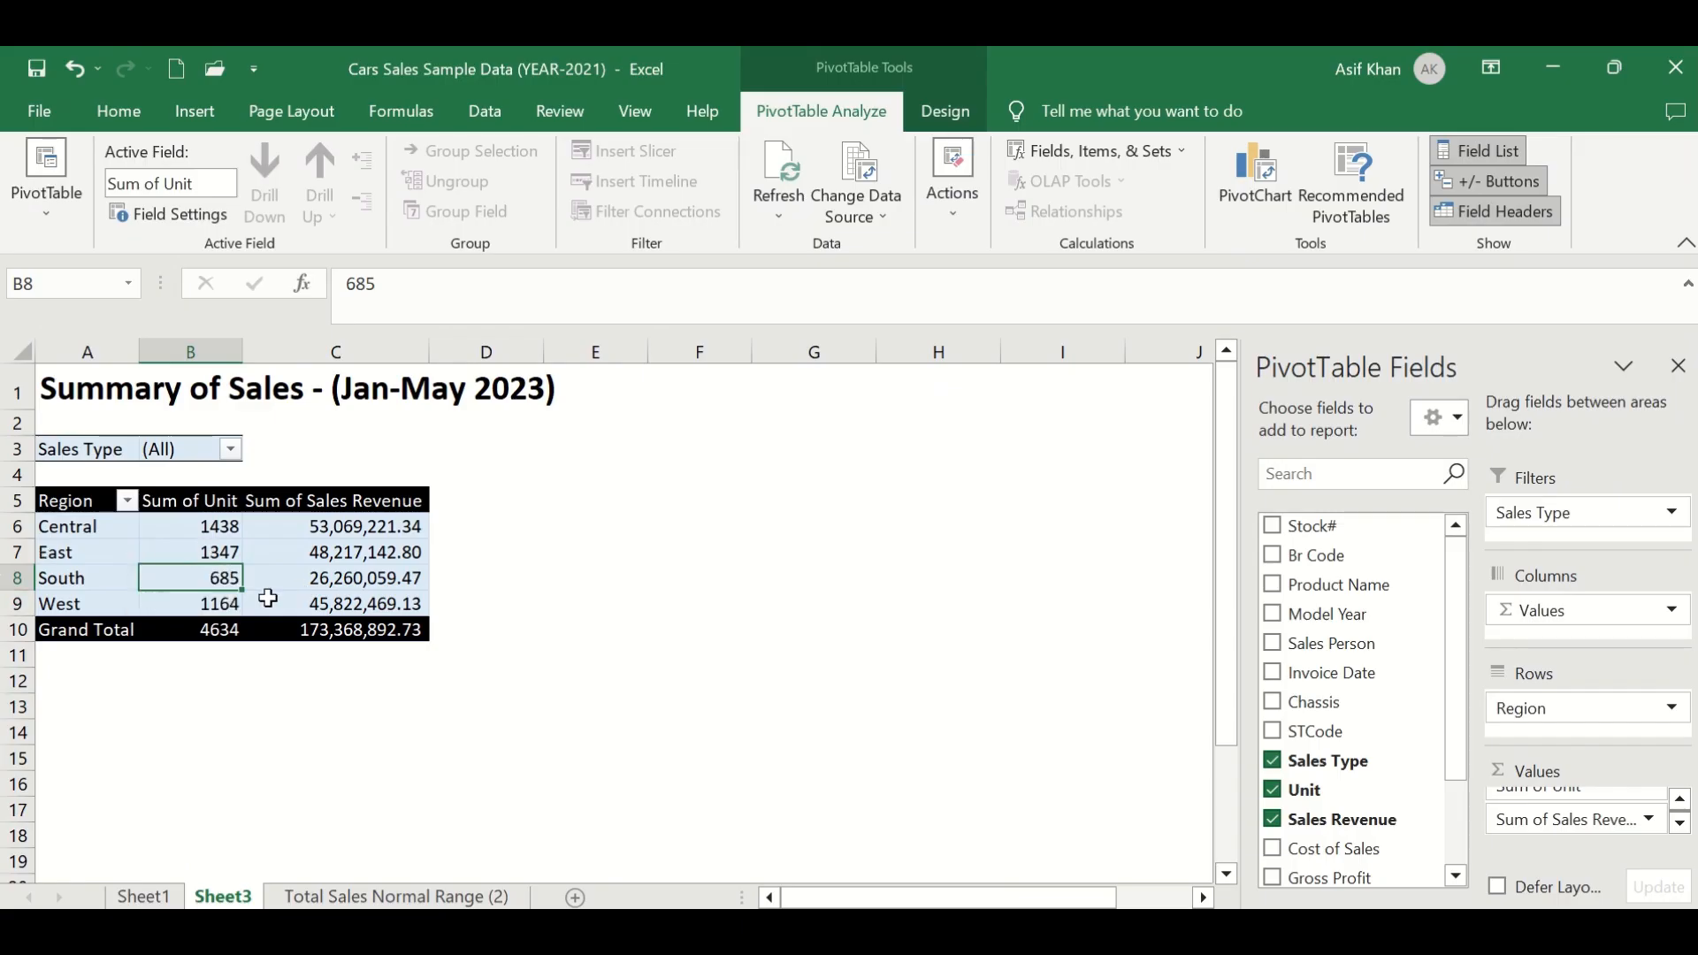
{"action": "left_click", "coordinate": [409, 900]}
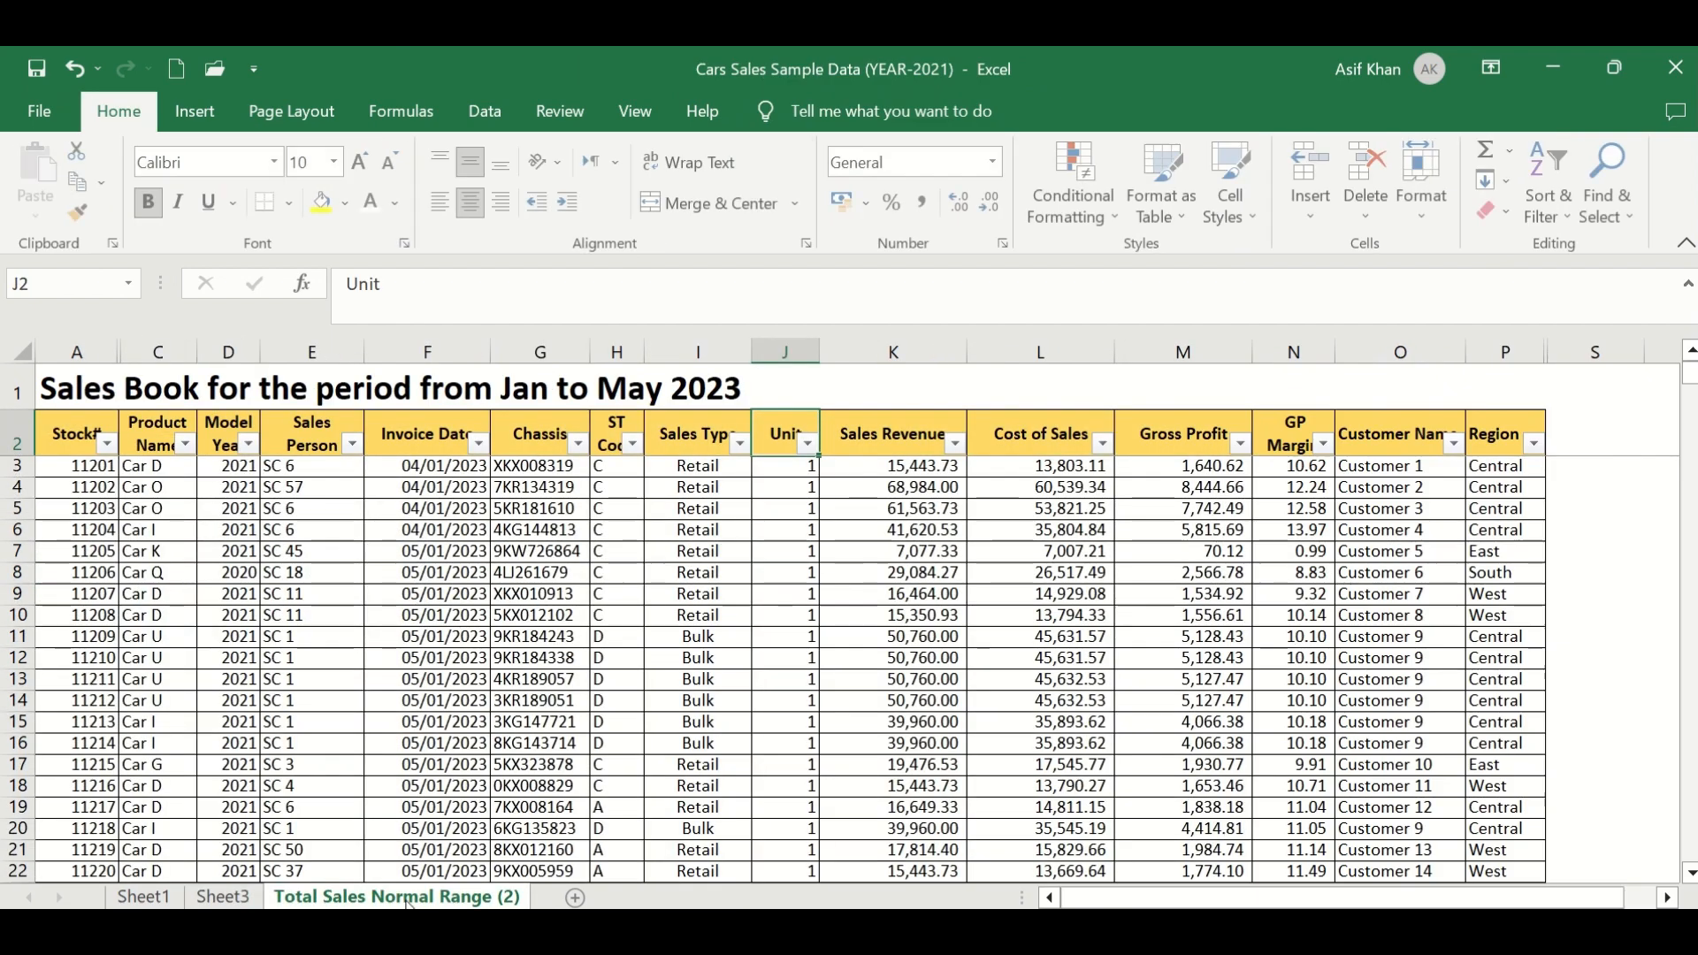
{"action": "left_click", "coordinate": [75, 436]}
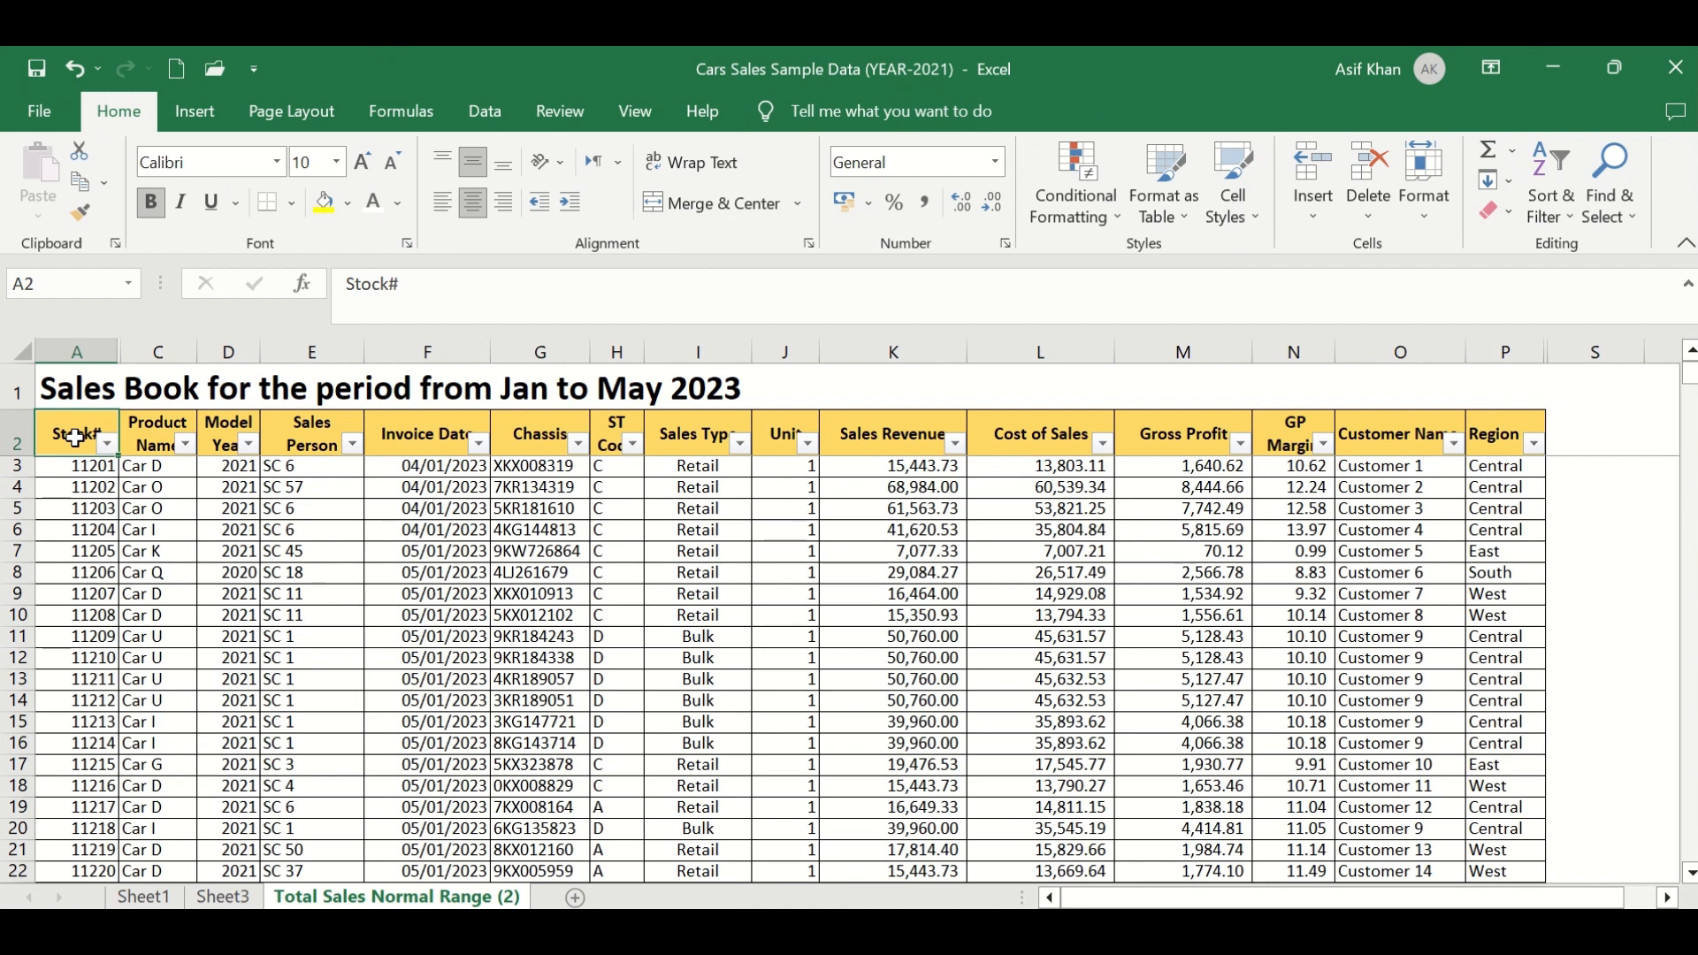
{"action": "left_click_drag", "start_coordinate": [75, 436], "coordinate": [1487, 430]}
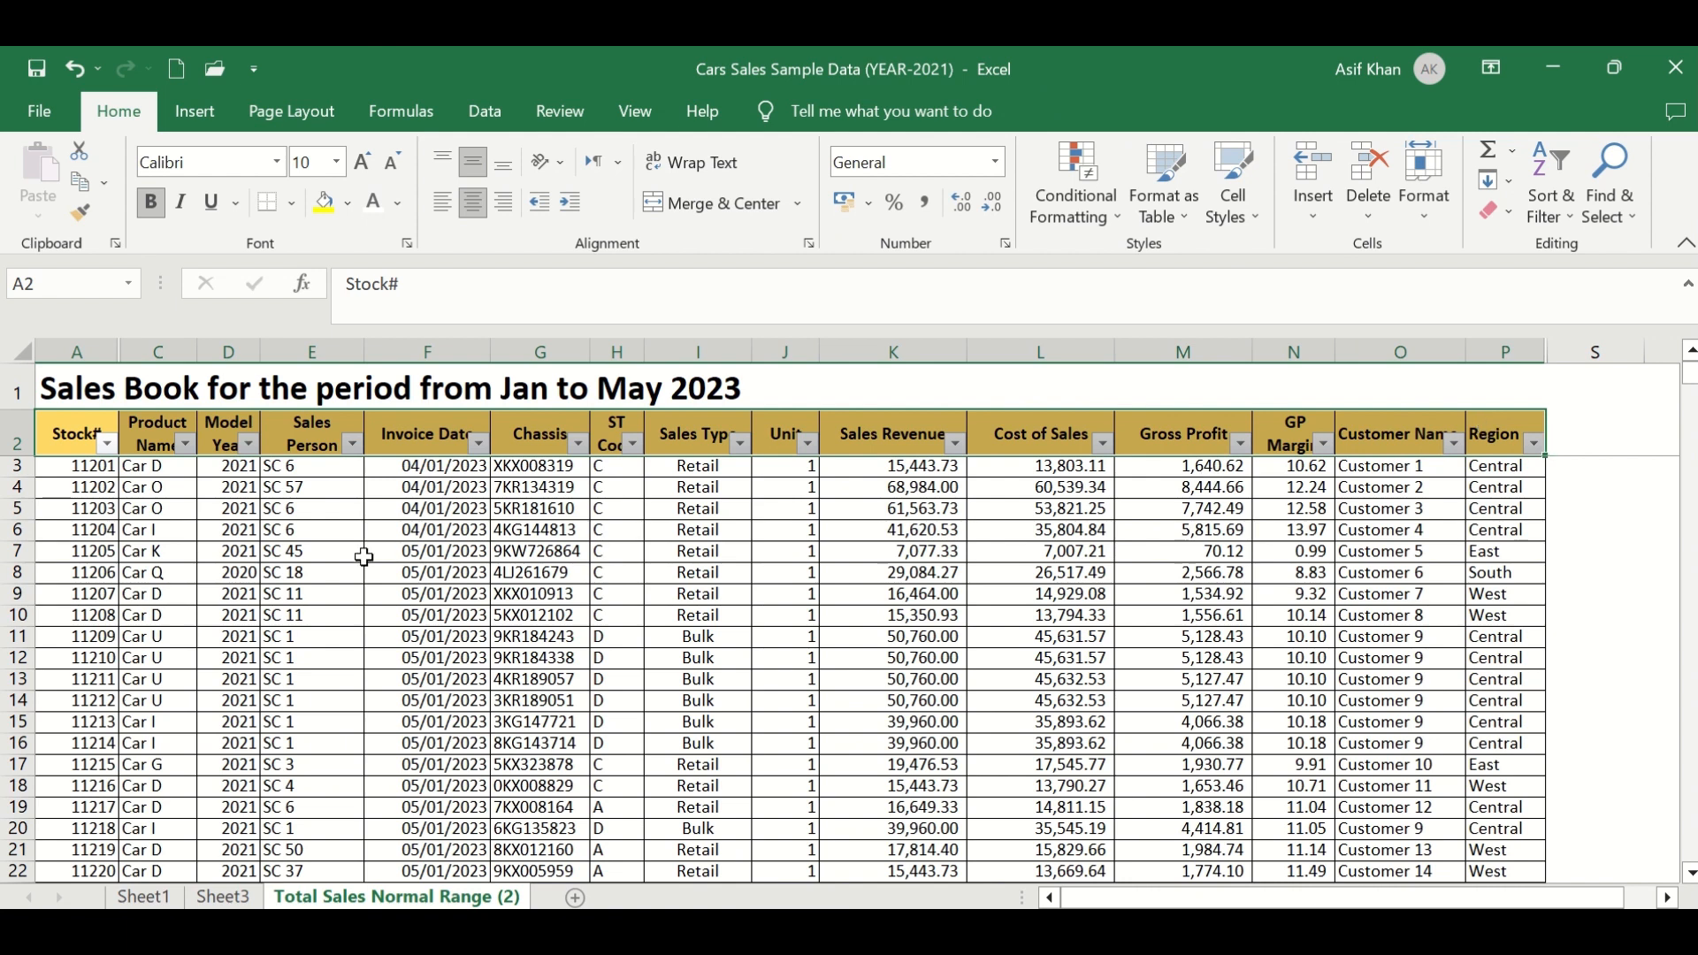
{"action": "left_click_drag", "start_coordinate": [84, 433], "coordinate": [1491, 438]}
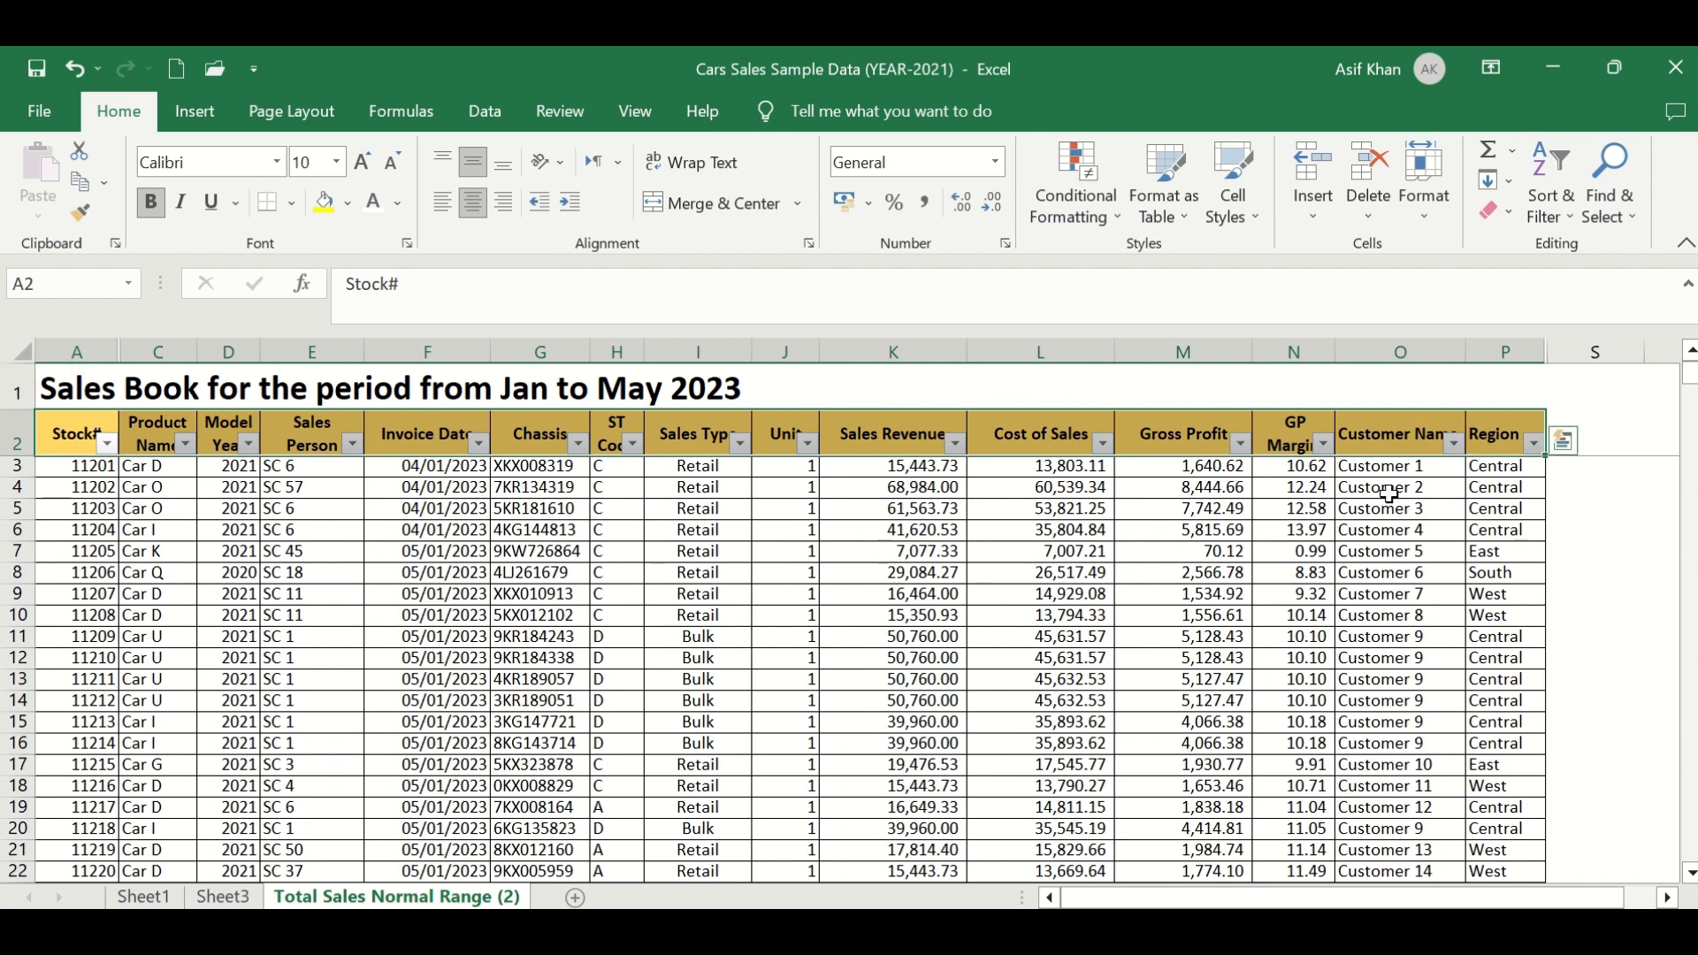
{"action": "left_click", "coordinate": [984, 352]}
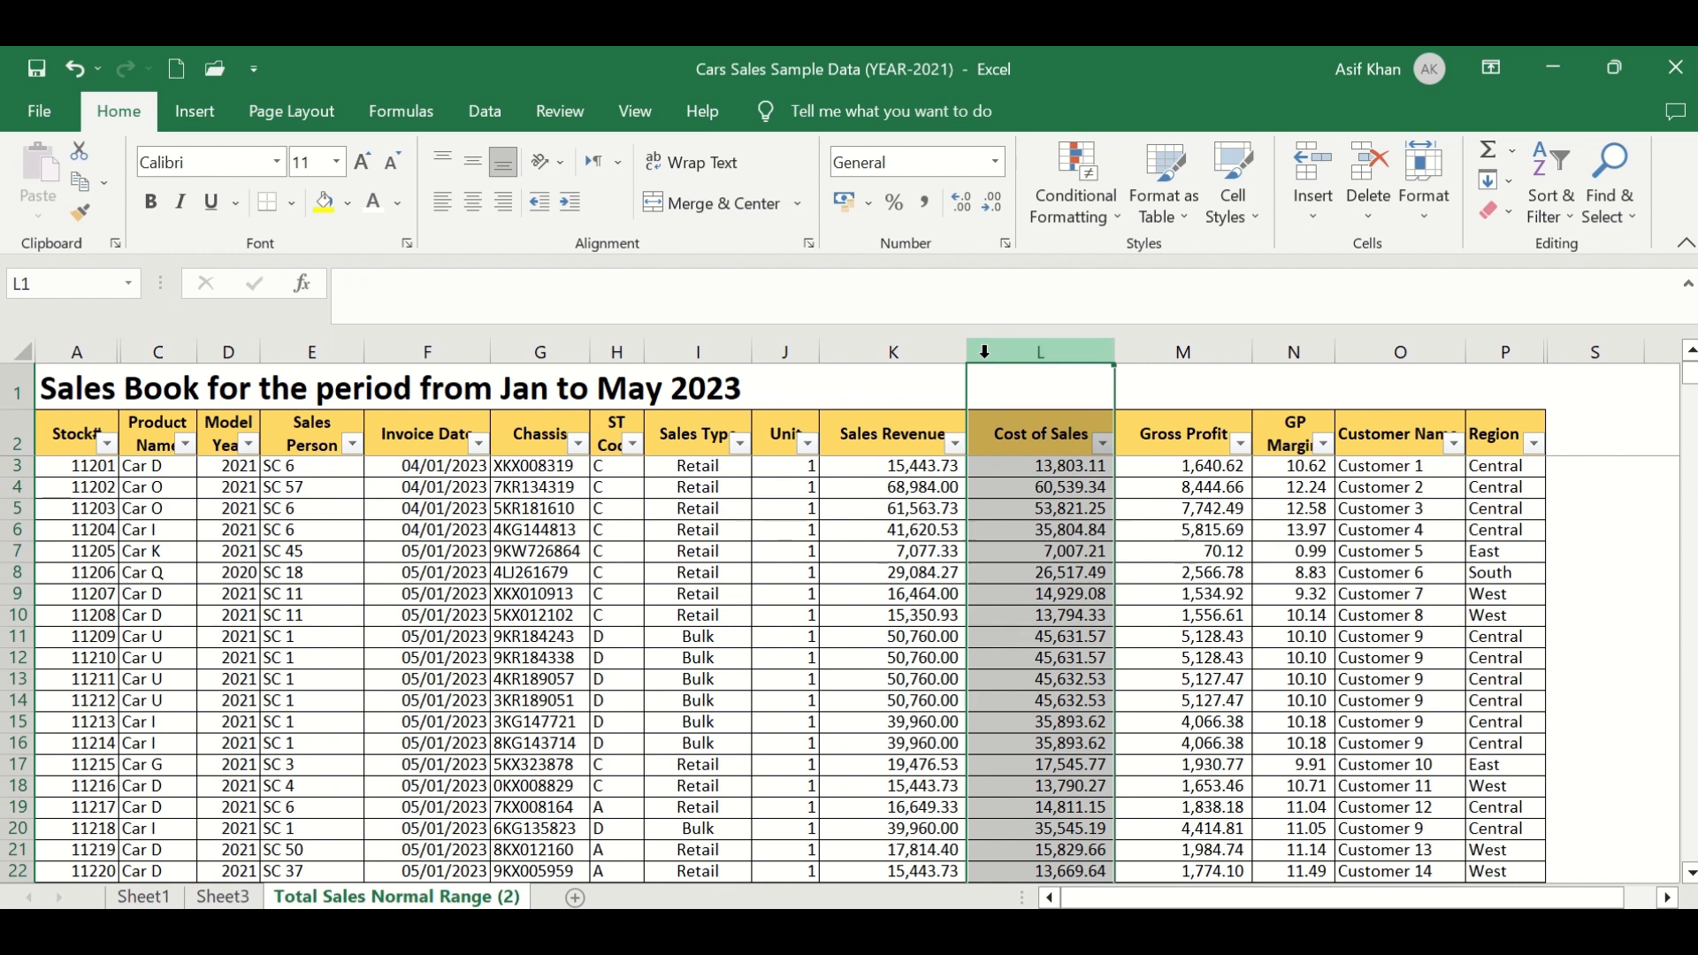
{"action": "key", "text": "ctrl+plus"}
{"action": "key", "text": "ctrl+plus"}
{"action": "key", "text": "ctrl+plus"}
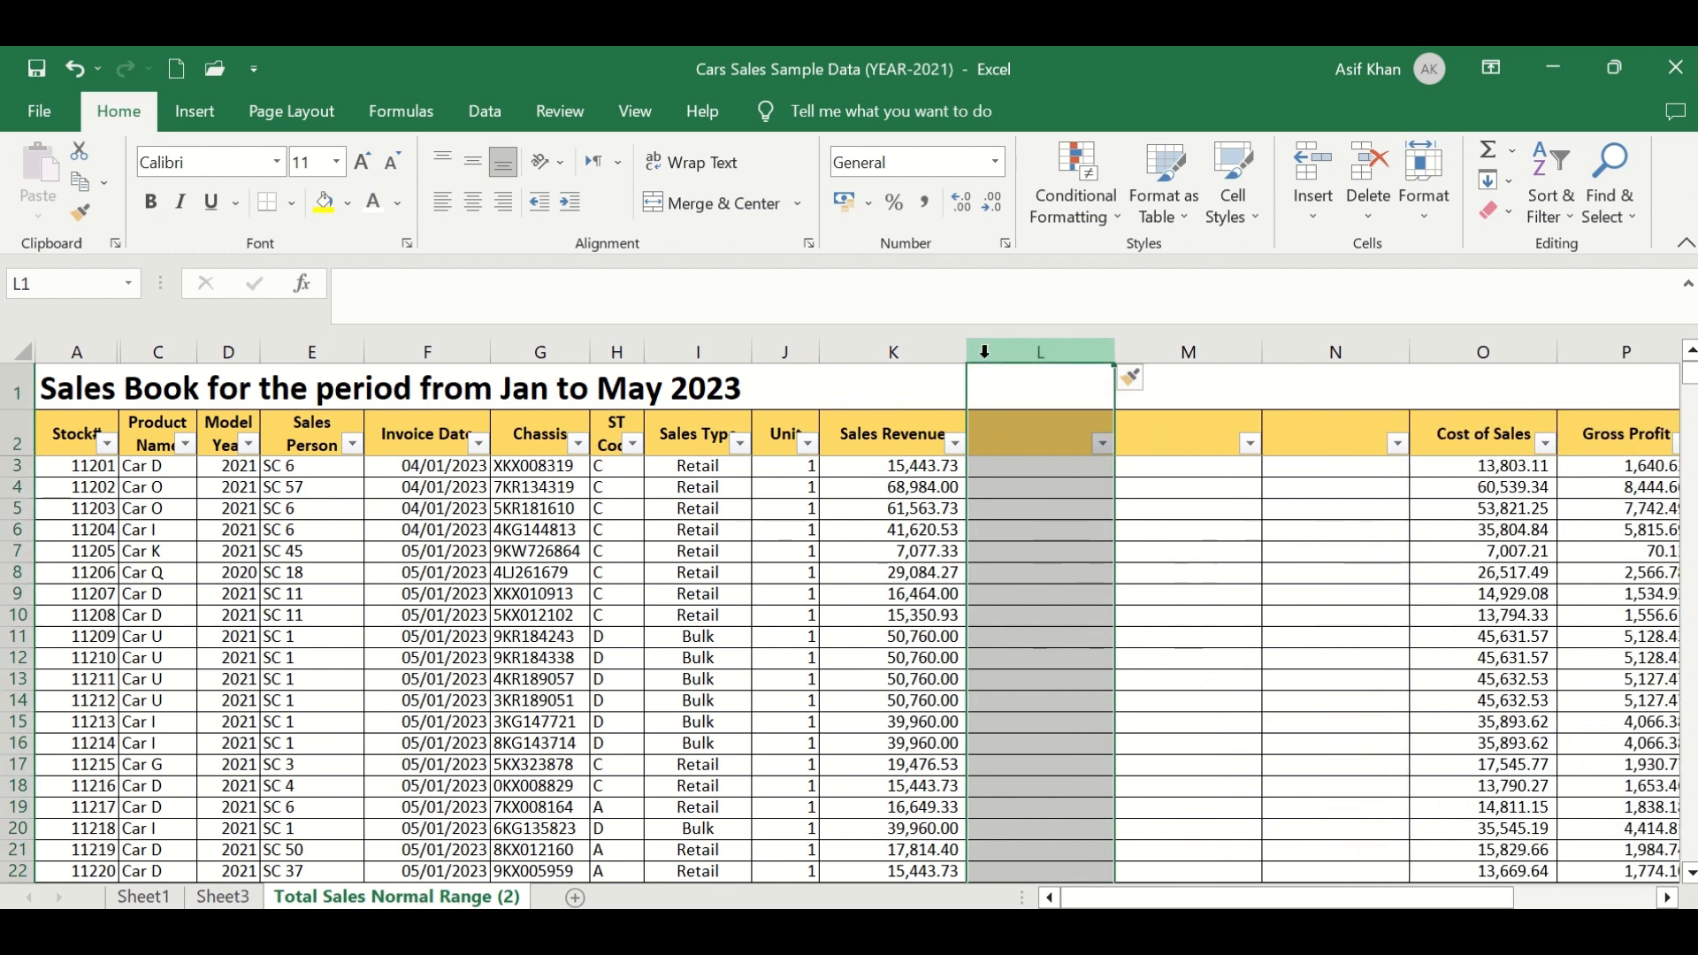
{"action": "left_click", "coordinate": [999, 409]}
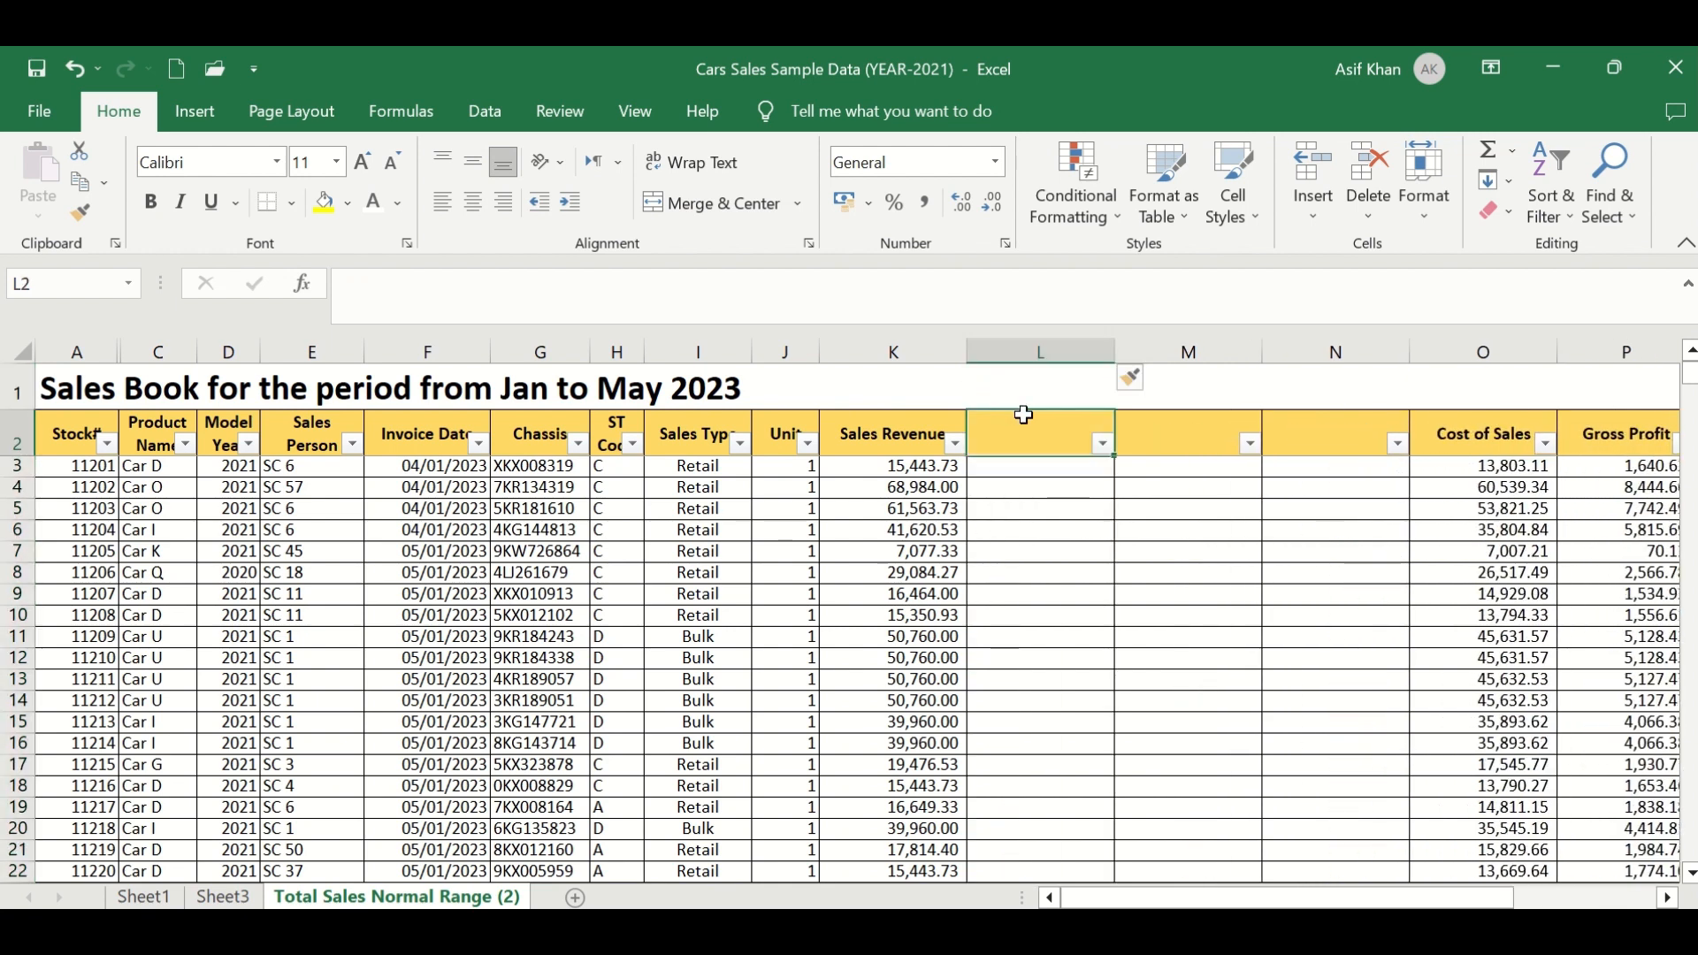
- Delete the three blank columns L to N from the source data table
{"action": "left_click", "coordinate": [1071, 356]}
{"action": "left_click", "coordinate": [1035, 429]}
{"action": "left_click", "coordinate": [1149, 438]}
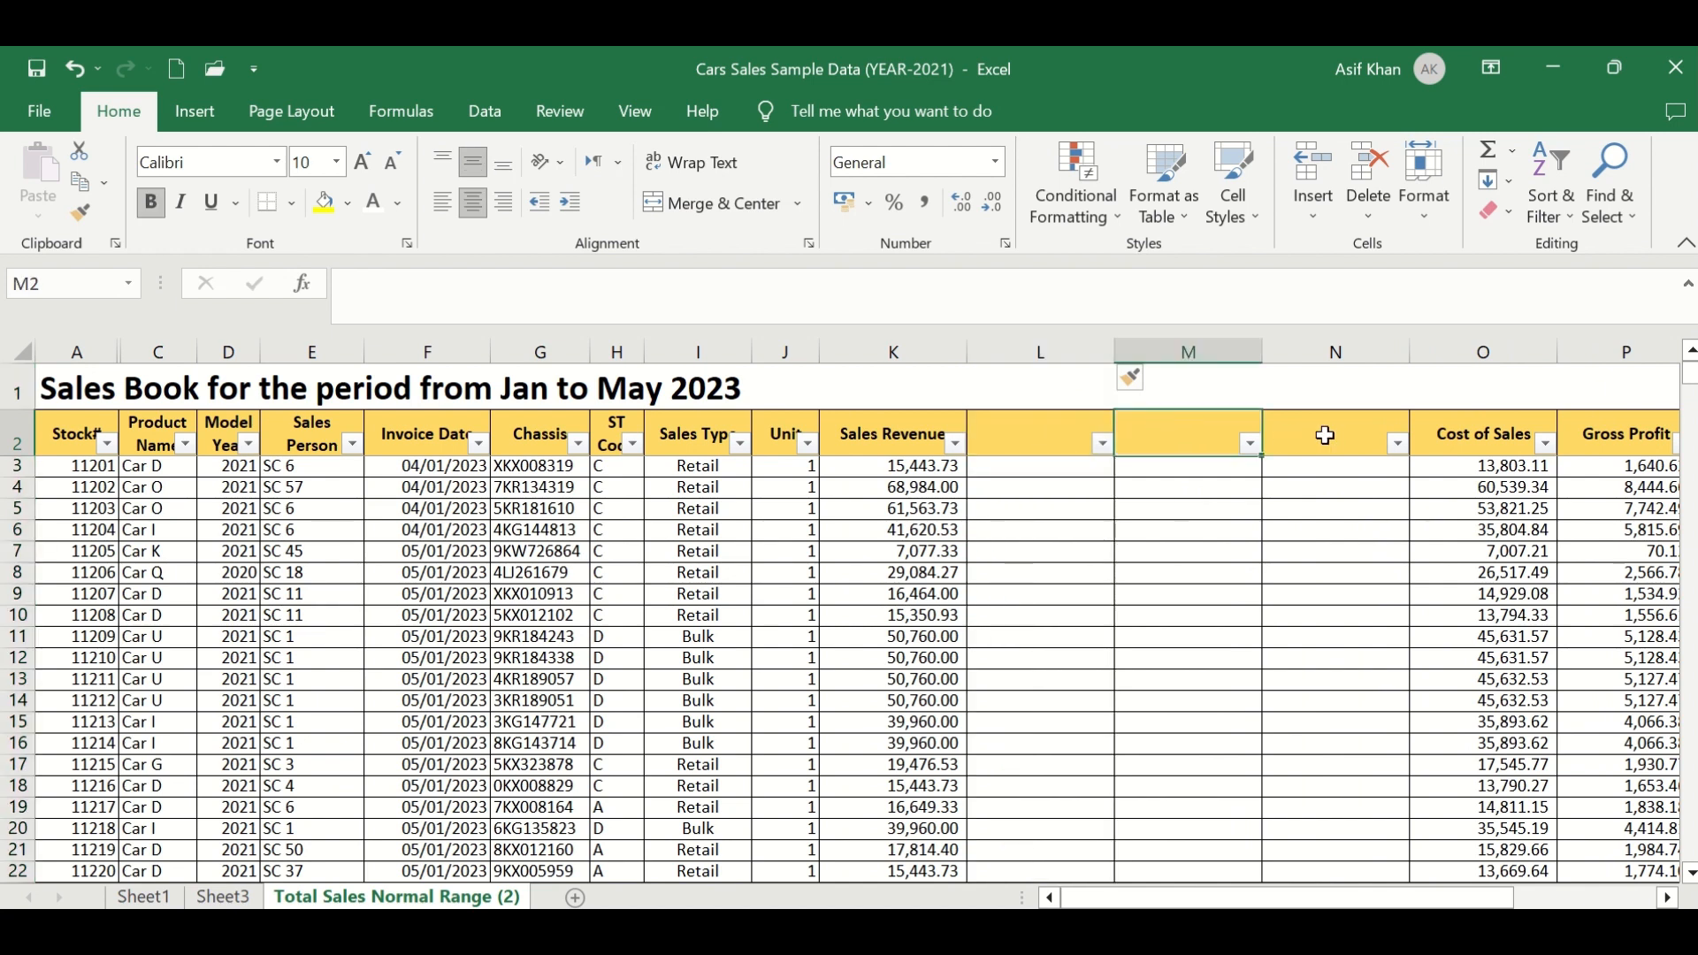
{"action": "left_click_drag", "start_coordinate": [1349, 353], "coordinate": [1069, 407]}
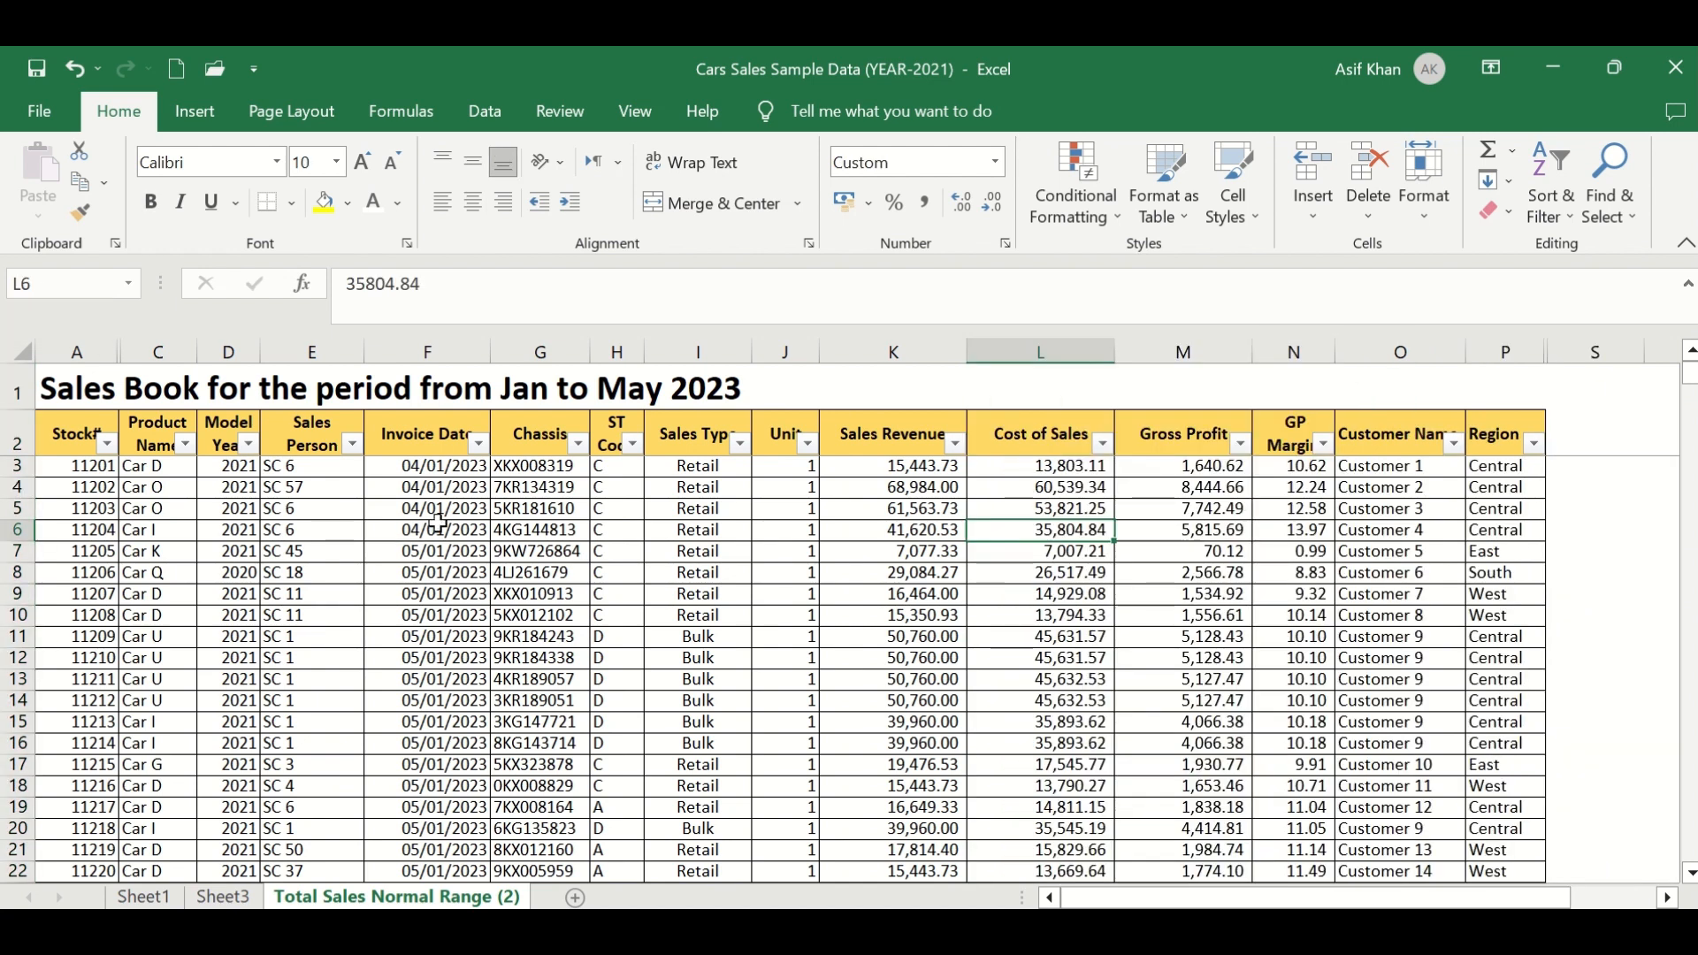
- Select the source data range, then return to Sheet3 and select a cell inside the PivotTable
{"action": "left_click_drag", "start_coordinate": [438, 530], "coordinate": [427, 637]}
{"action": "left_click_drag", "start_coordinate": [427, 572], "coordinate": [1504, 553]}
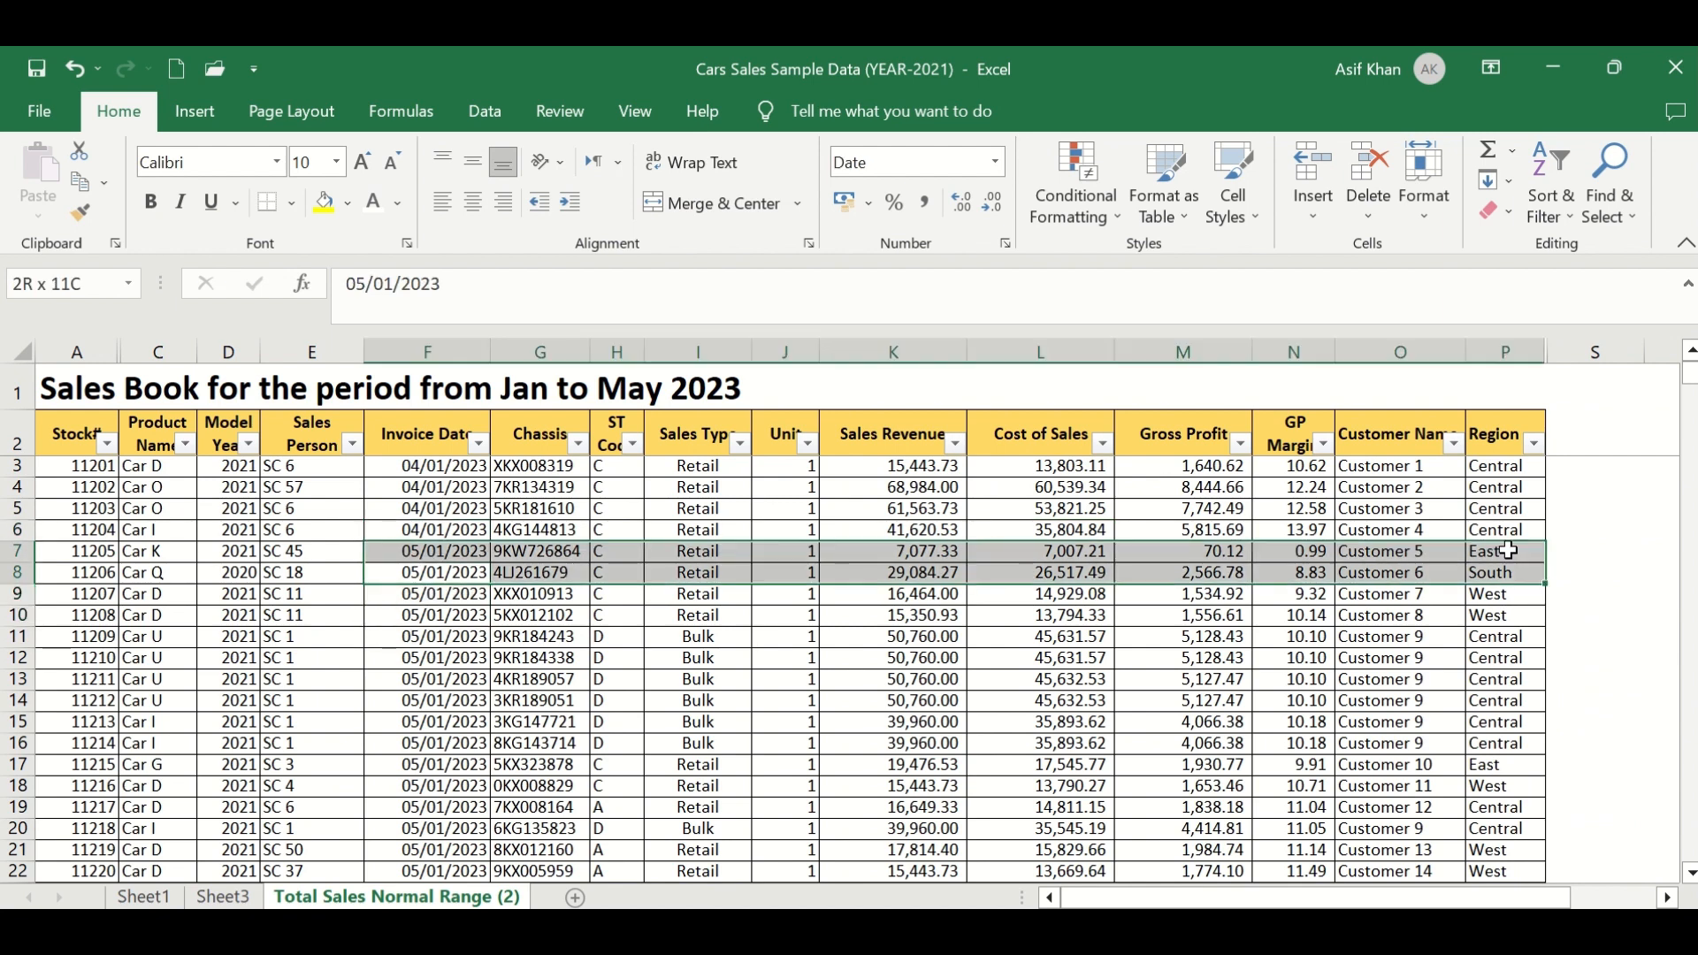
{"action": "left_click", "coordinate": [1434, 596]}
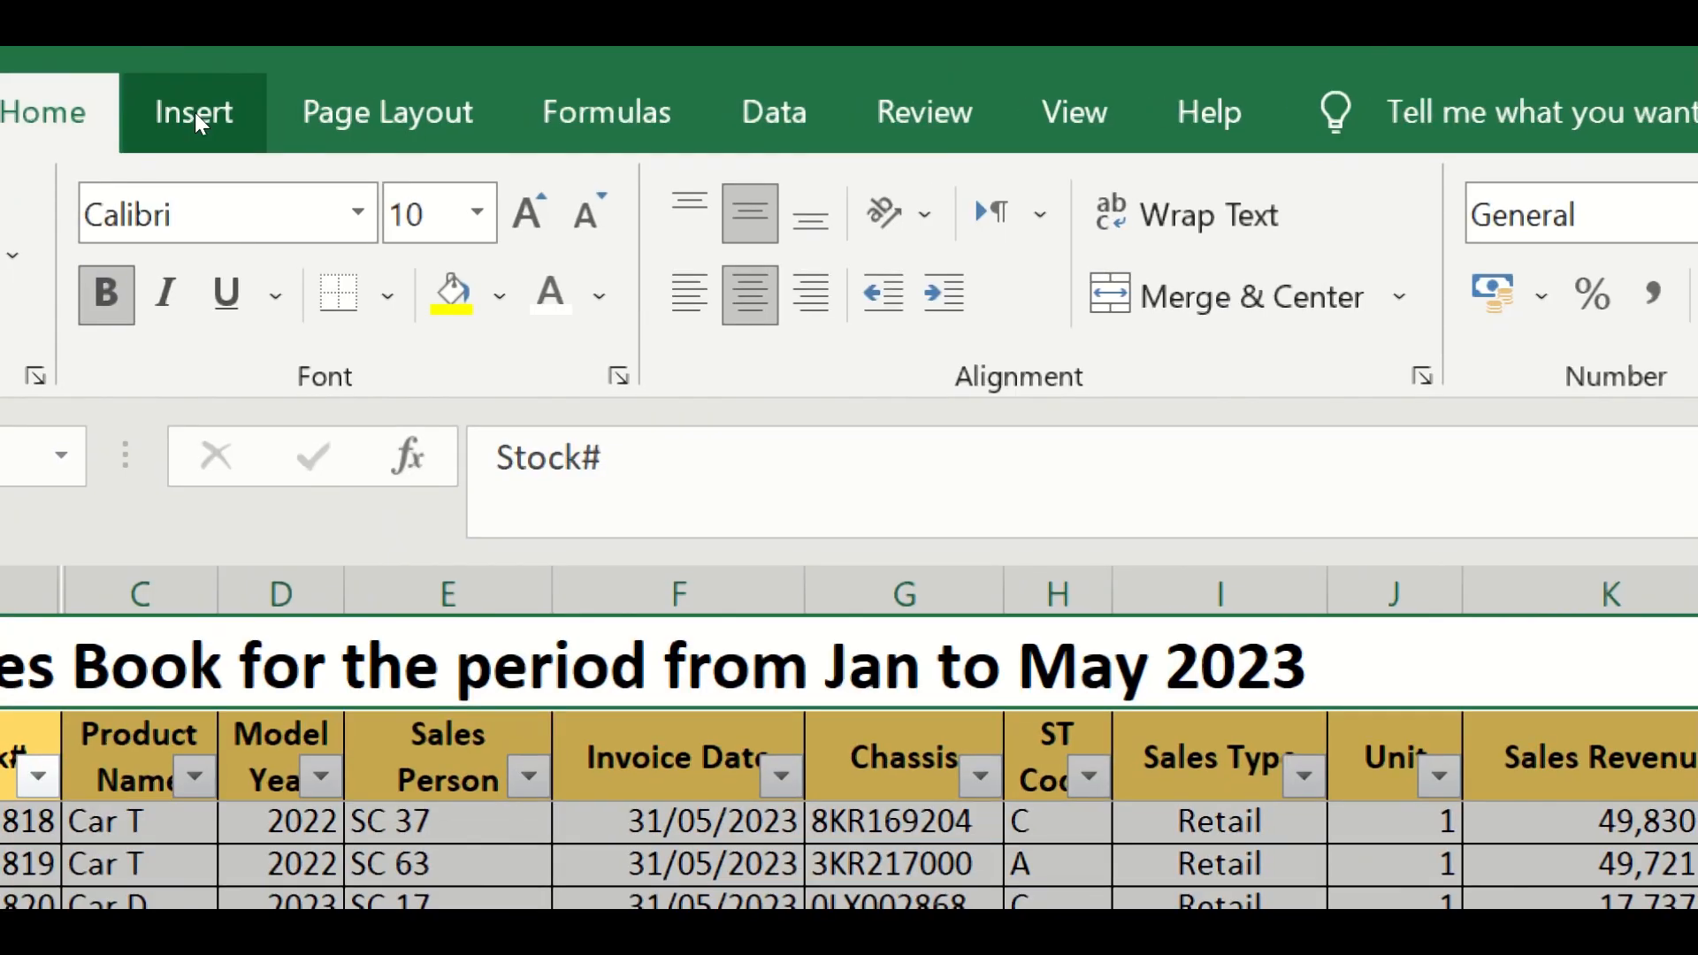
{"action": "left_click", "coordinate": [195, 113]}
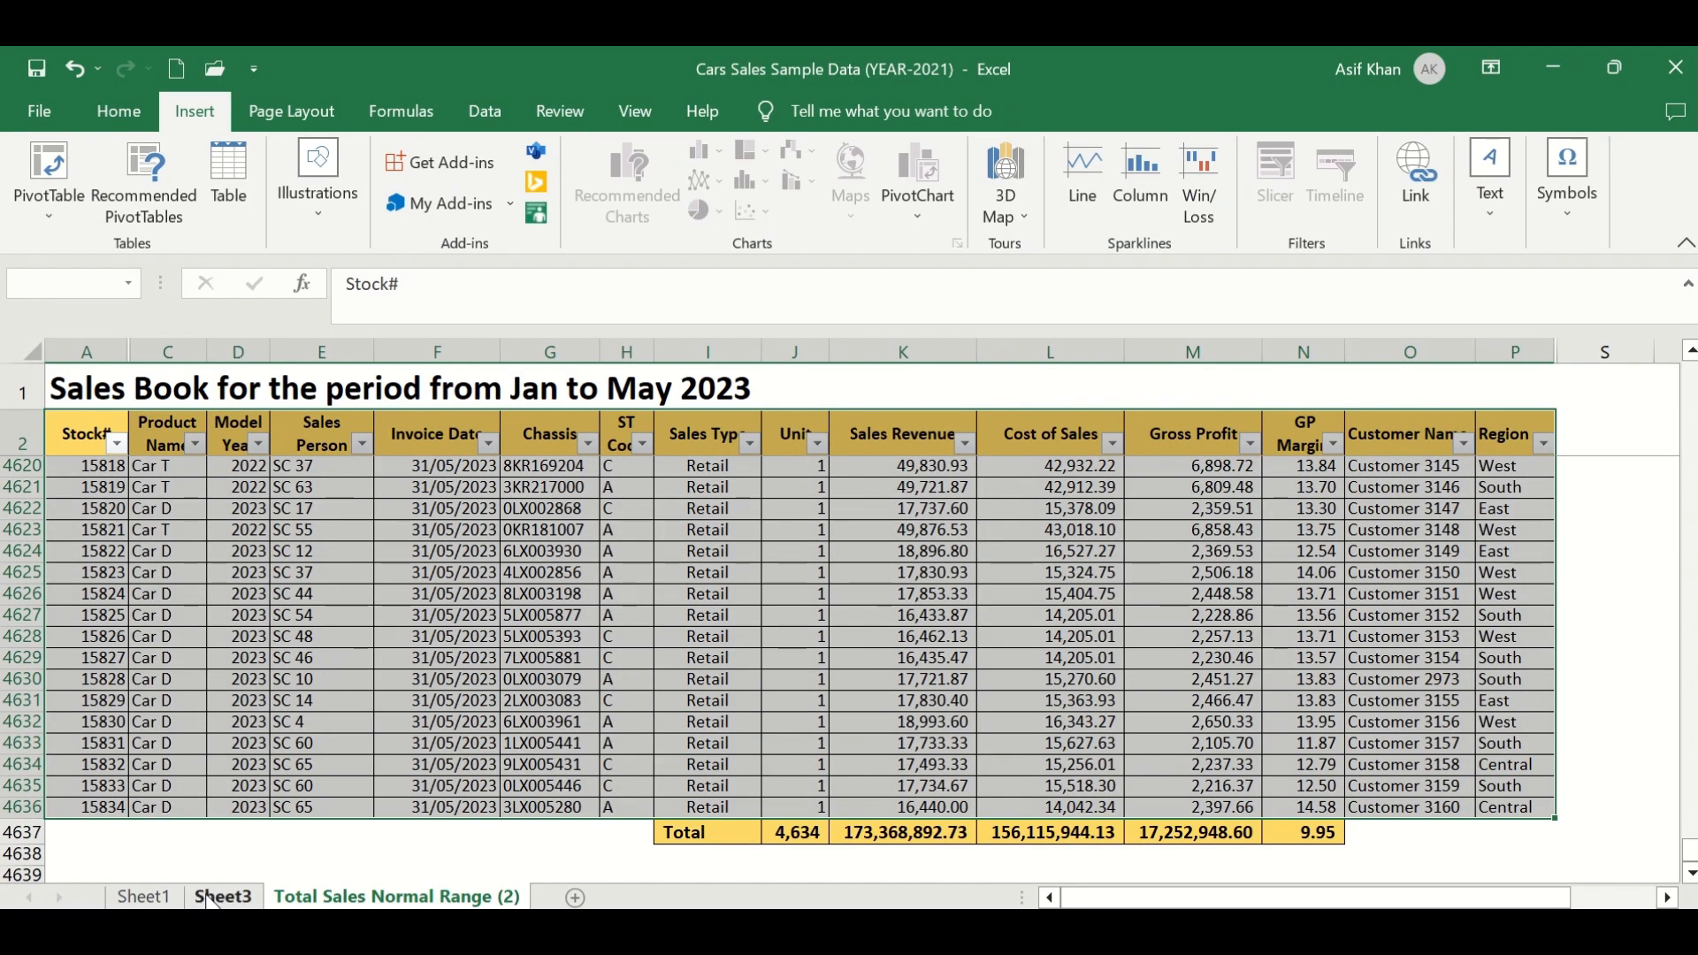
{"action": "left_click", "coordinate": [221, 897]}
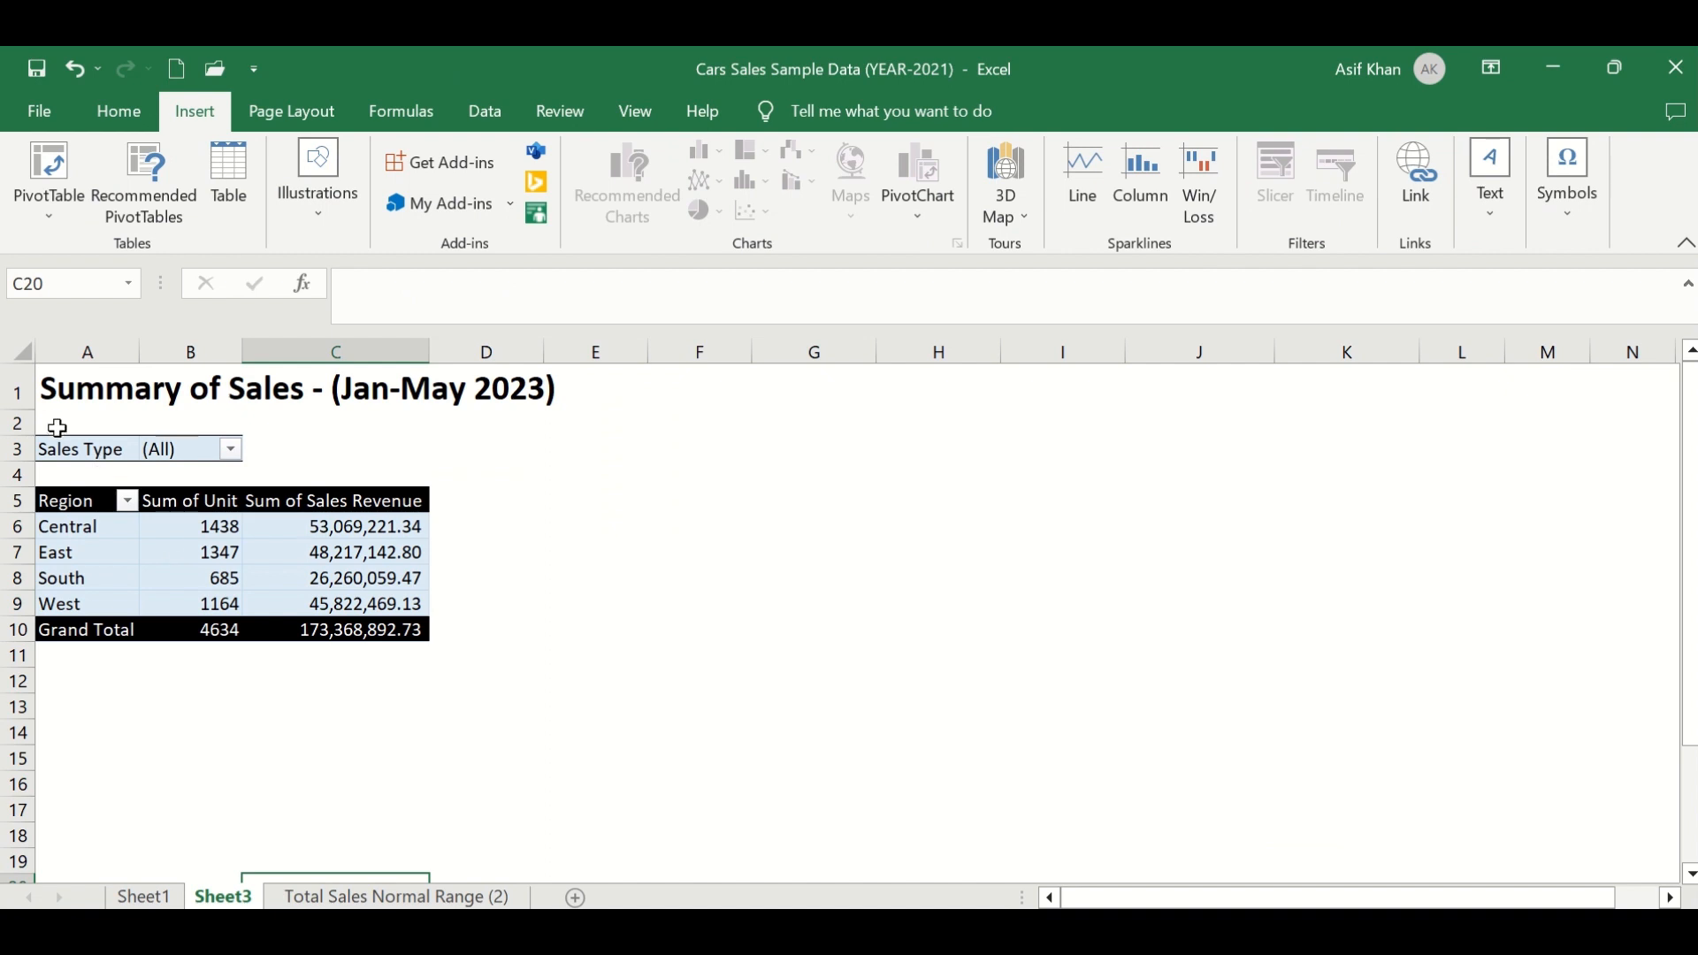
{"action": "left_click_drag", "start_coordinate": [57, 428], "coordinate": [363, 704]}
{"action": "left_click", "coordinate": [363, 604]}
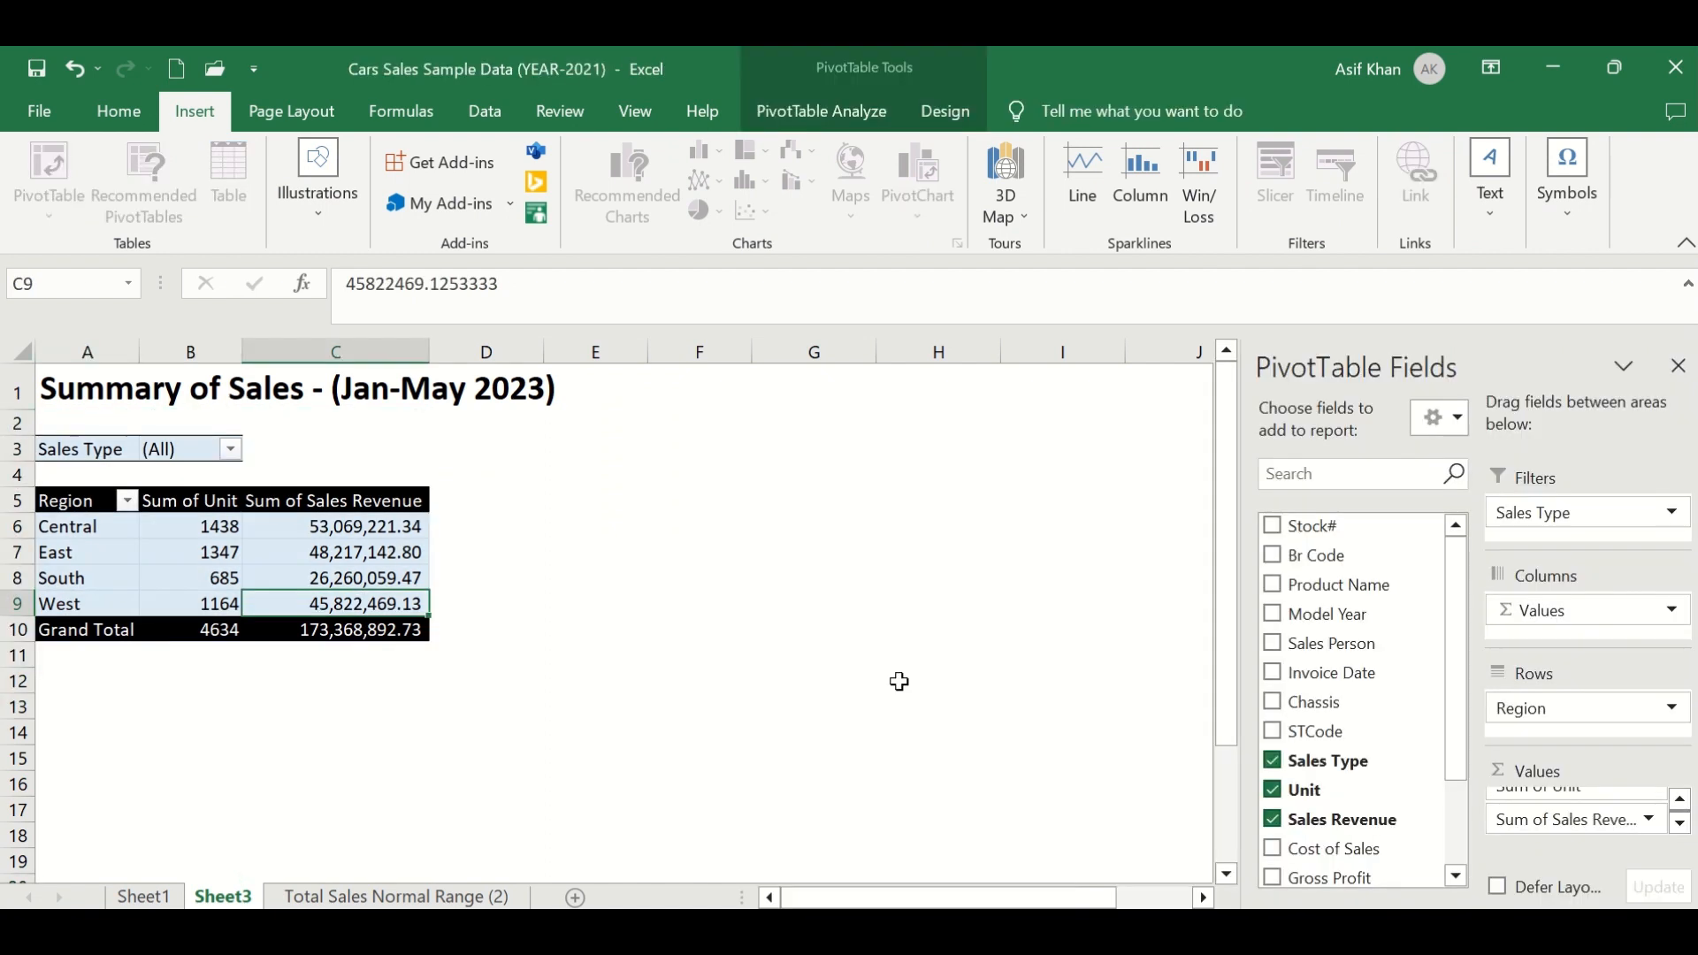